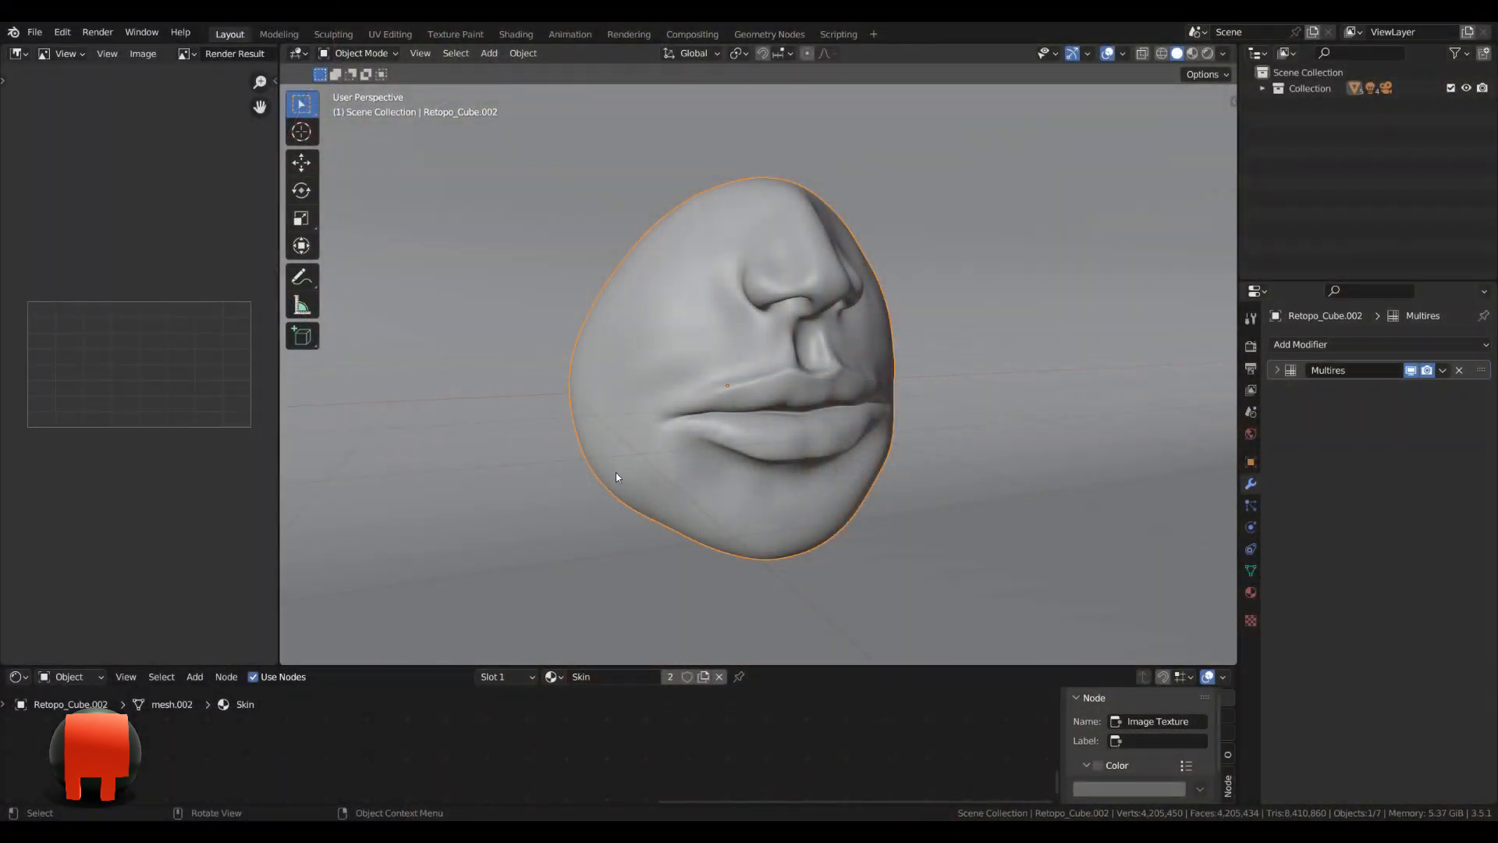
Open the application preferences.
mouse_move(902, 489)
middle_mouse_down()
mouse_move(802, 494)
mouse_move(930, 498)
middle_mouse_up()
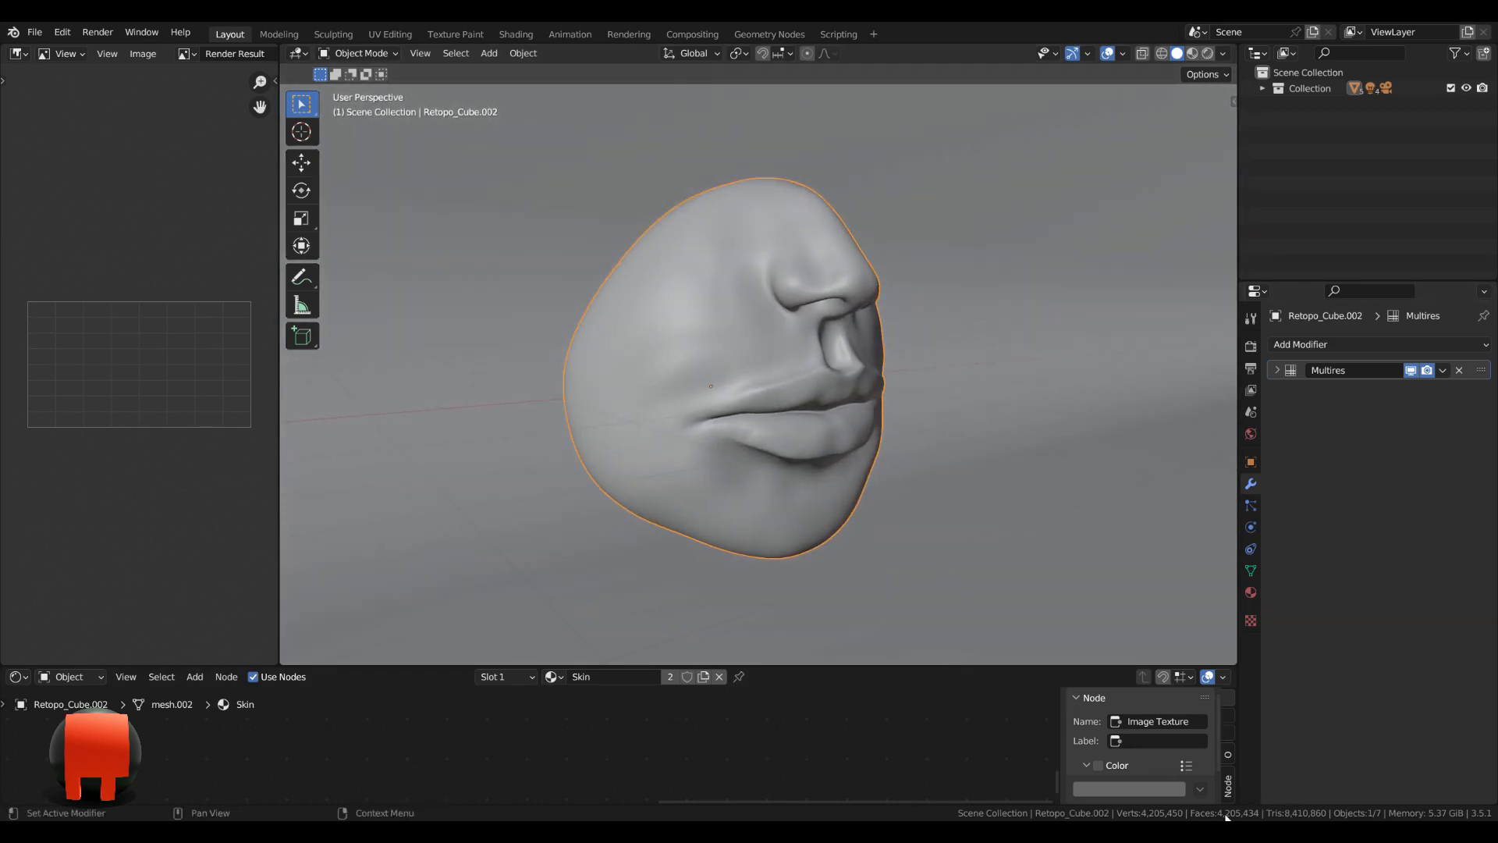
scroll(743, 423, "down", 2)
middle_click_drag(743, 423, 628, 414)
scroll(679, 409, "up", 2)
left_click(75, 35)
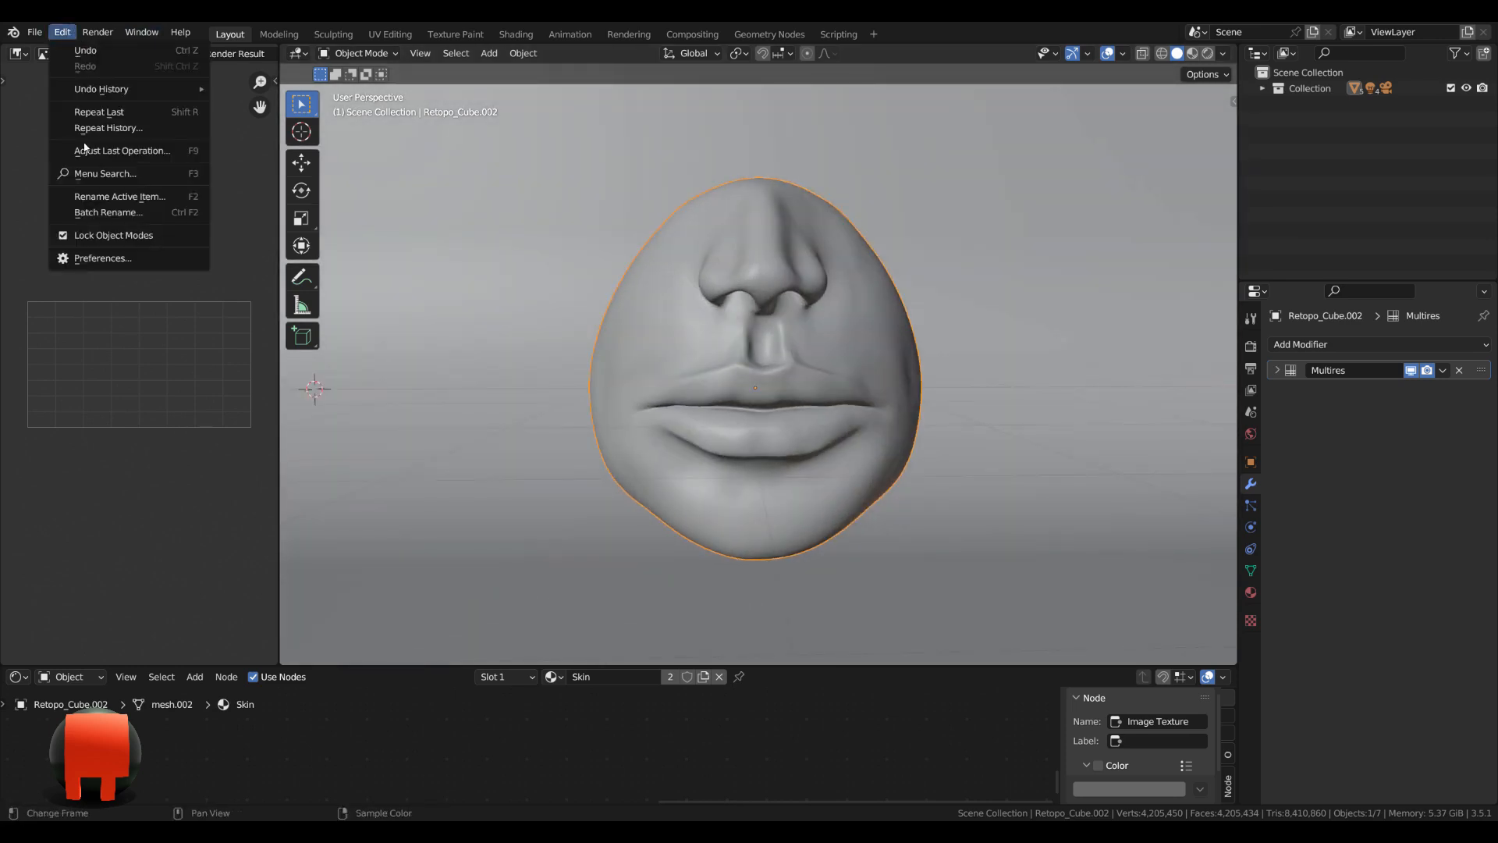
left_click(89, 260)
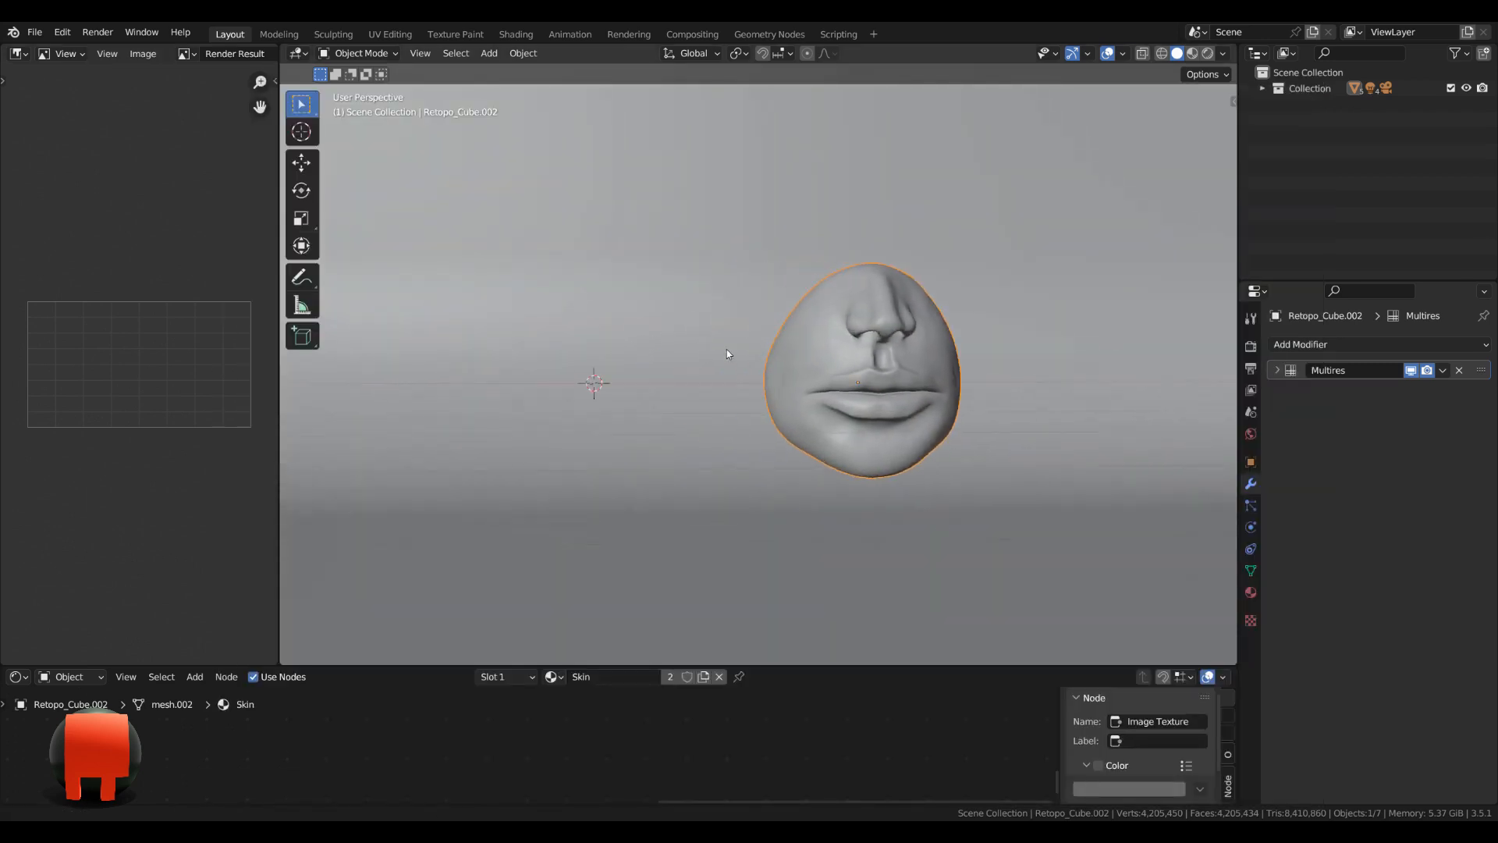
Add a plane mesh, rotate it 90° about the X axis and show it in front view.
key("shift+a")
mouse_move(764, 354)
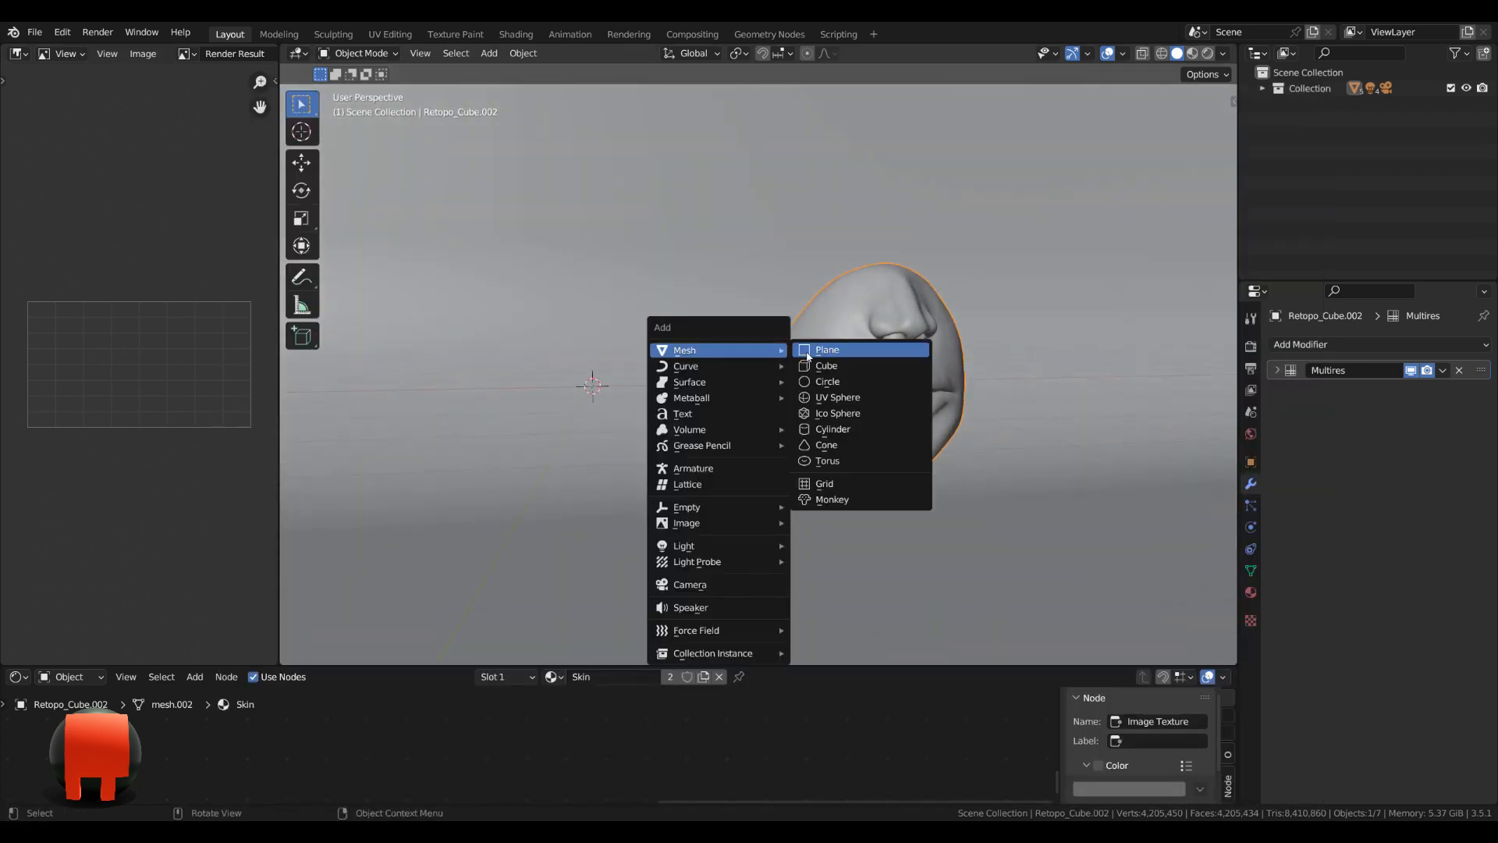
left_click(815, 343)
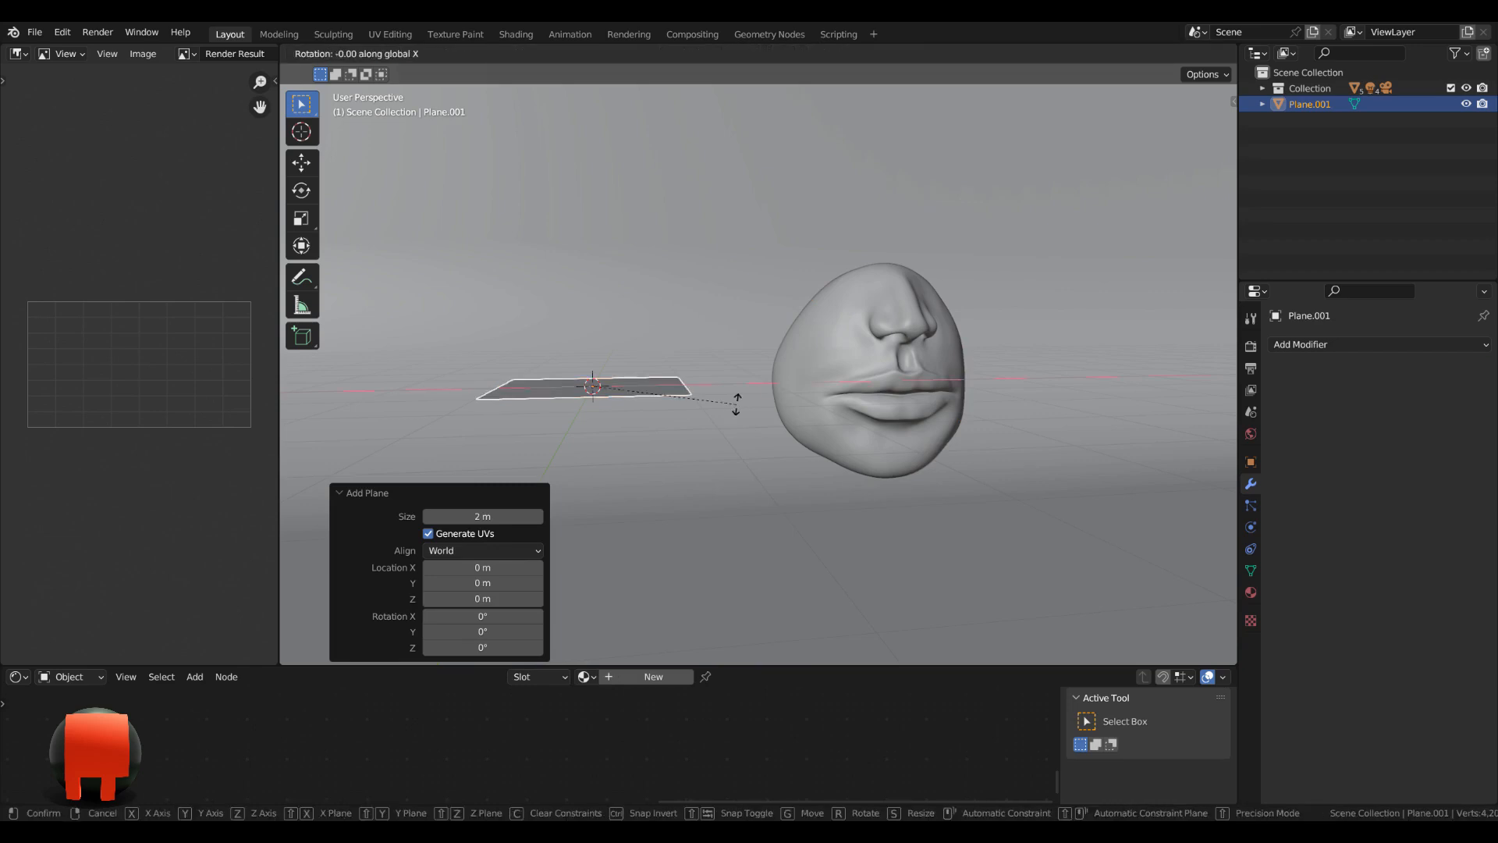
type("rx90")
key("Return")
key("KP_1")
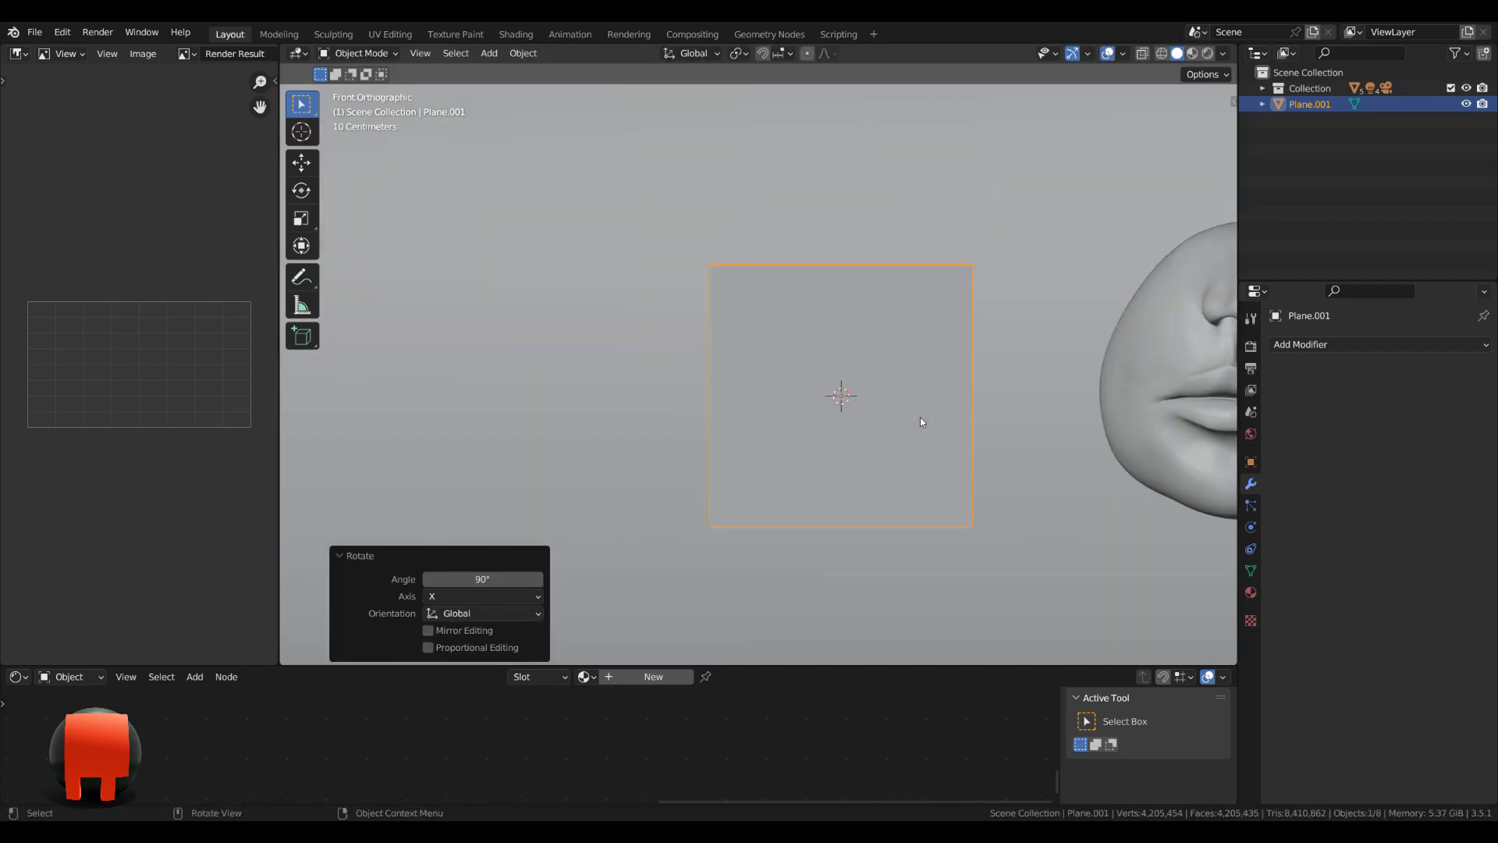
scroll(920, 417, "up", 2)
middle_click_drag(920, 417, 802, 355, "shift")
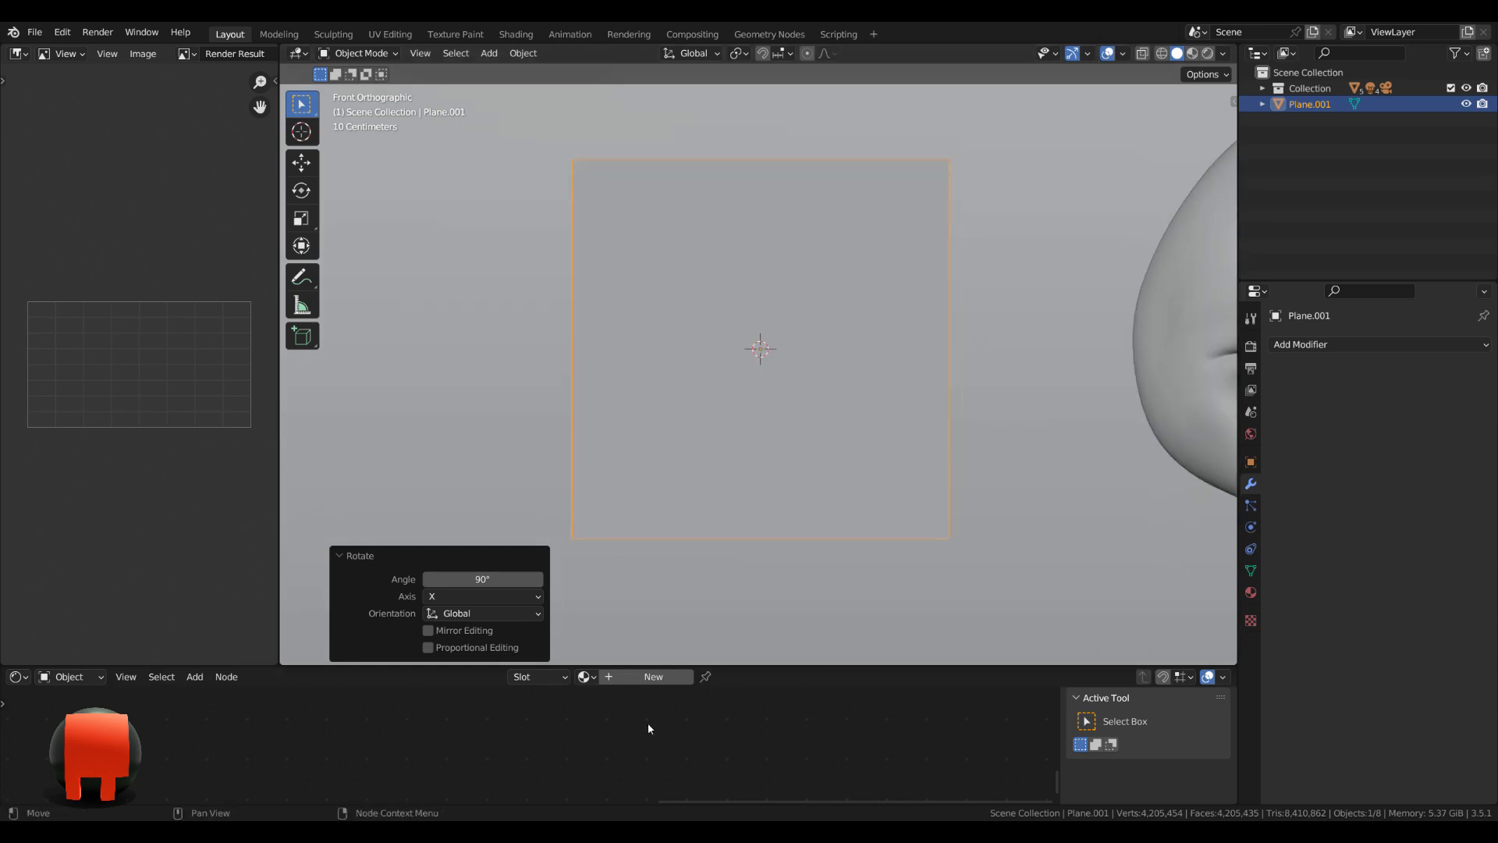
Enlarge the shader editor and create a new material for the plane, with its nodes framed in view.
left_click_drag(710, 667, 710, 484)
scroll(793, 373, "down", 2)
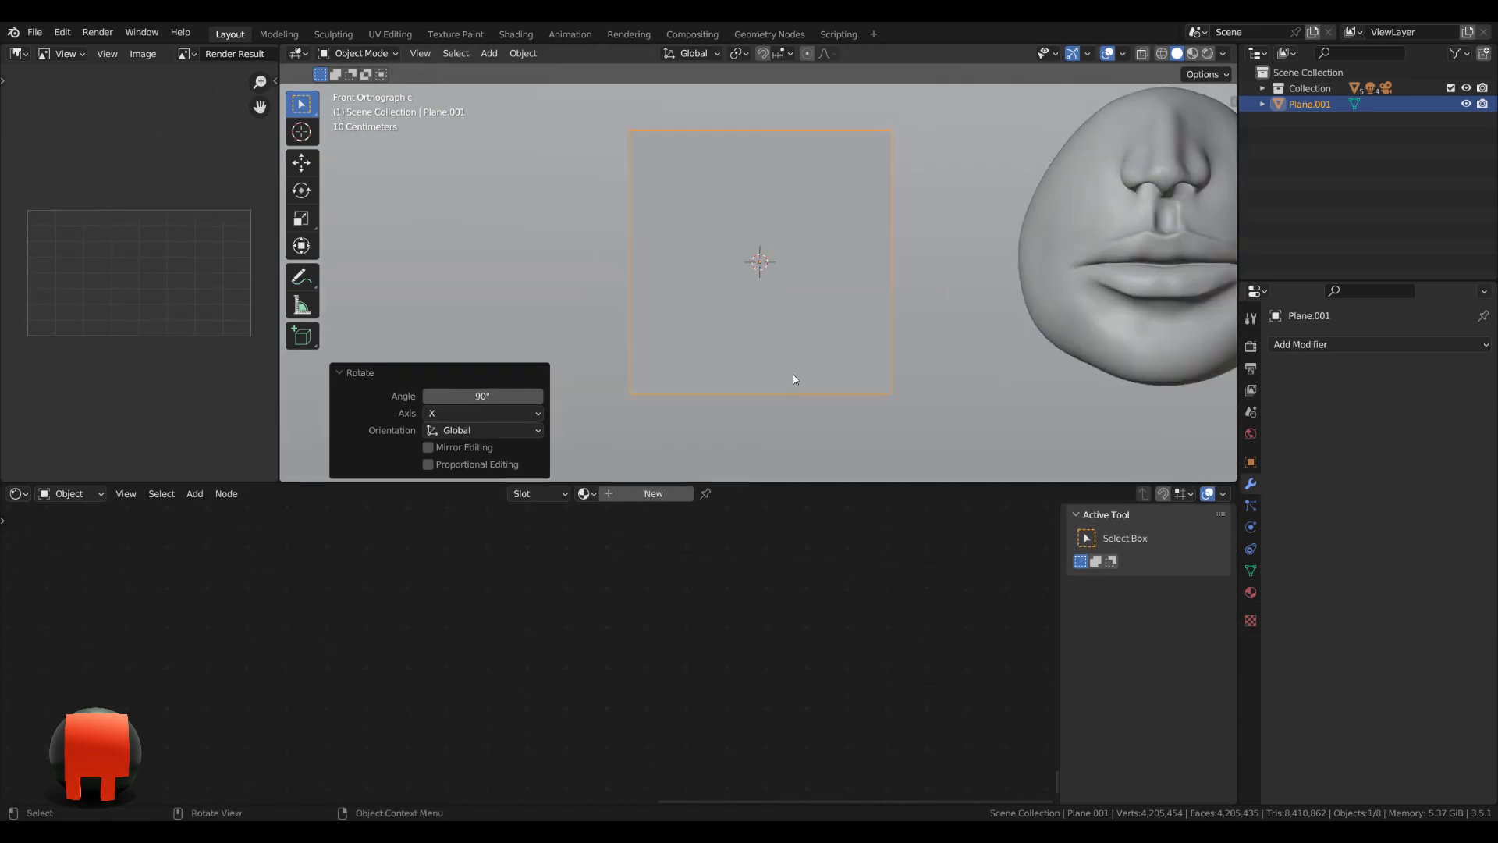
left_click(636, 493)
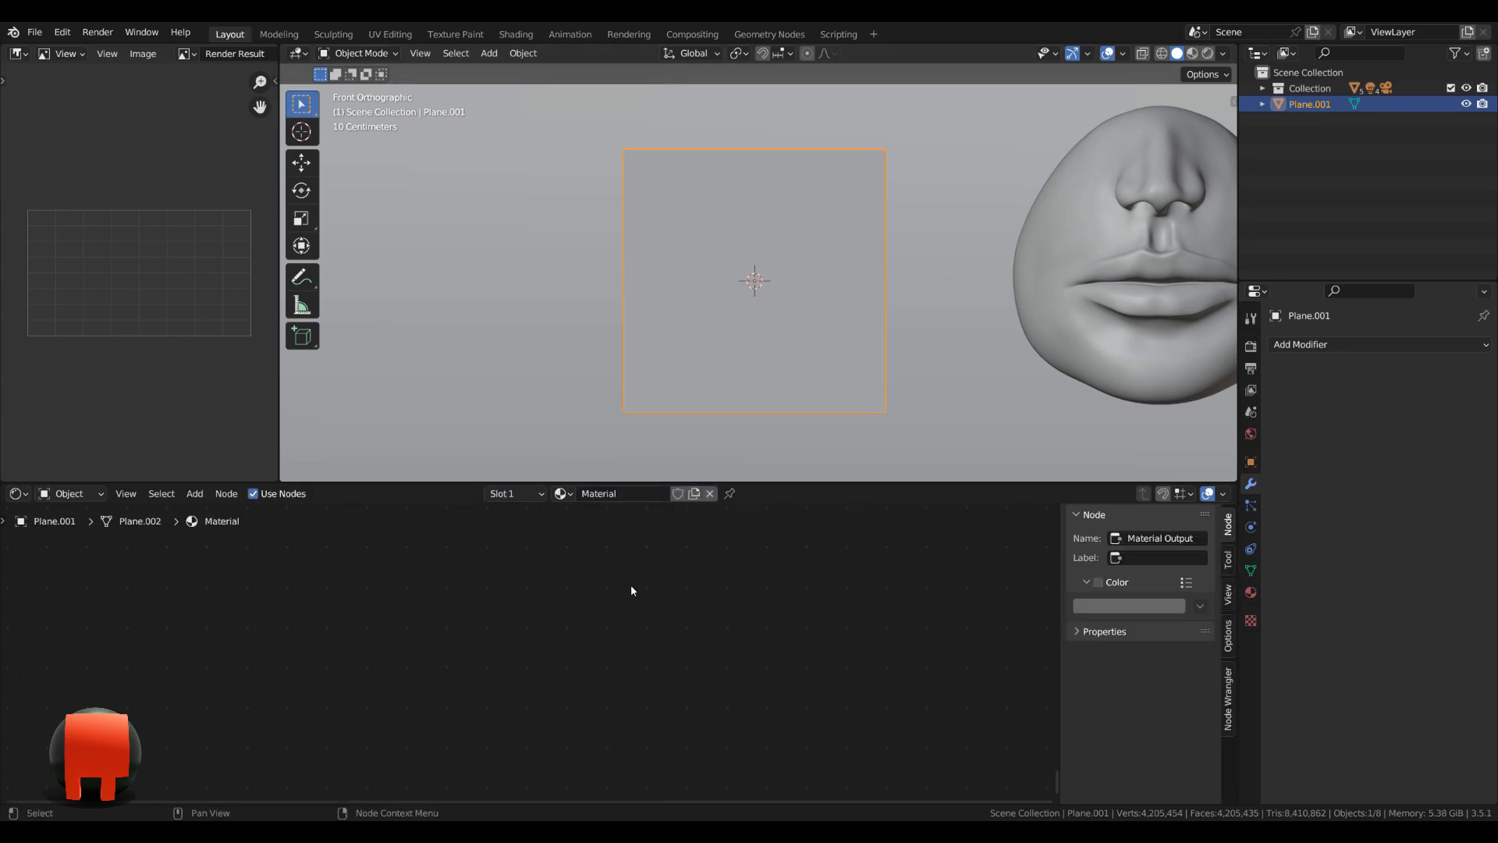
key("Home")
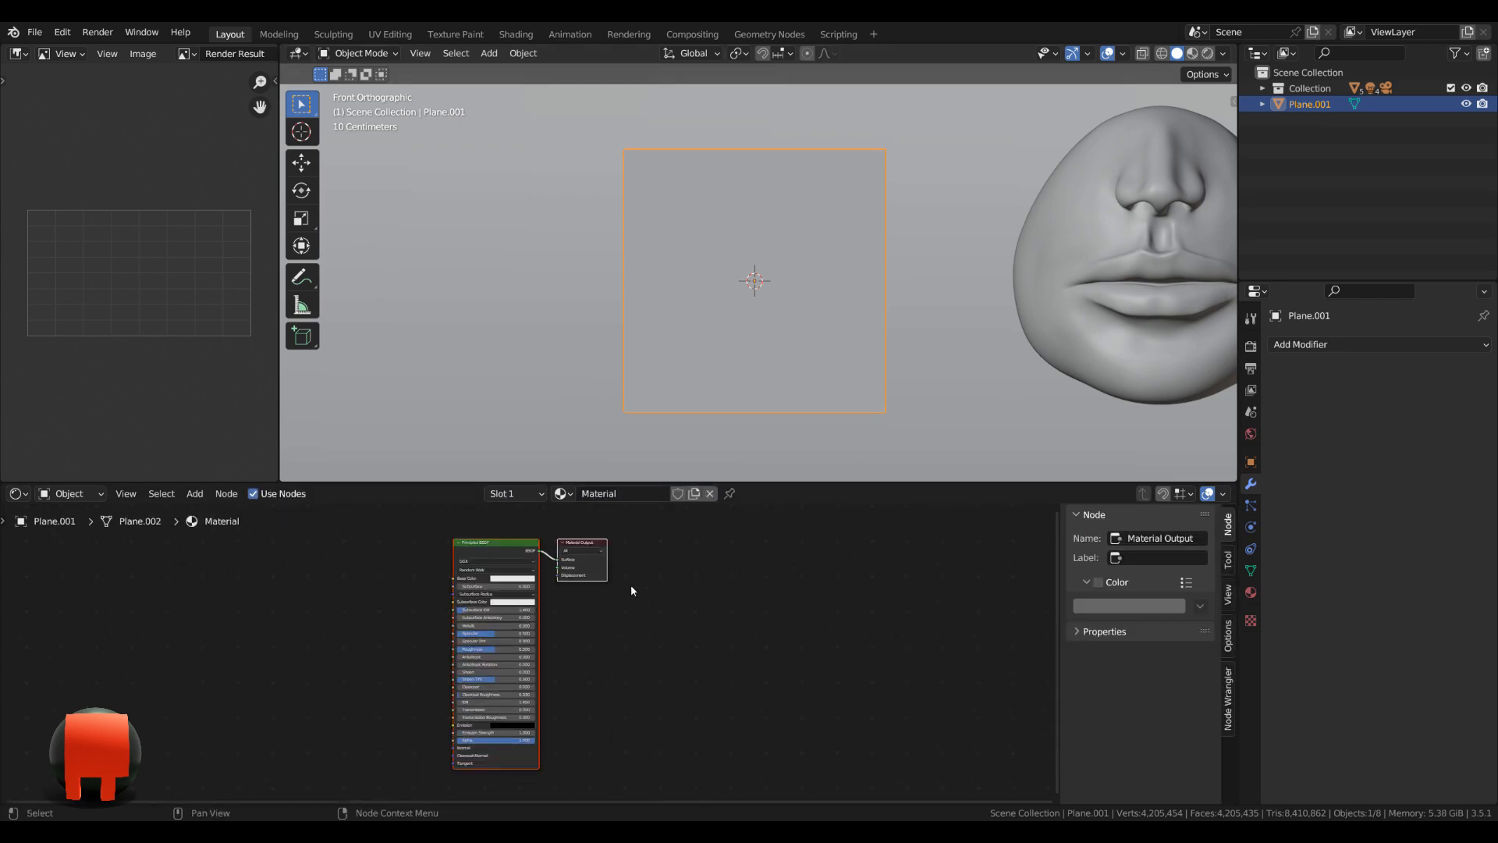
scroll(631, 586, "up", 5)
middle_click_drag(529, 617, 599, 695)
scroll(600, 699, "up", 1)
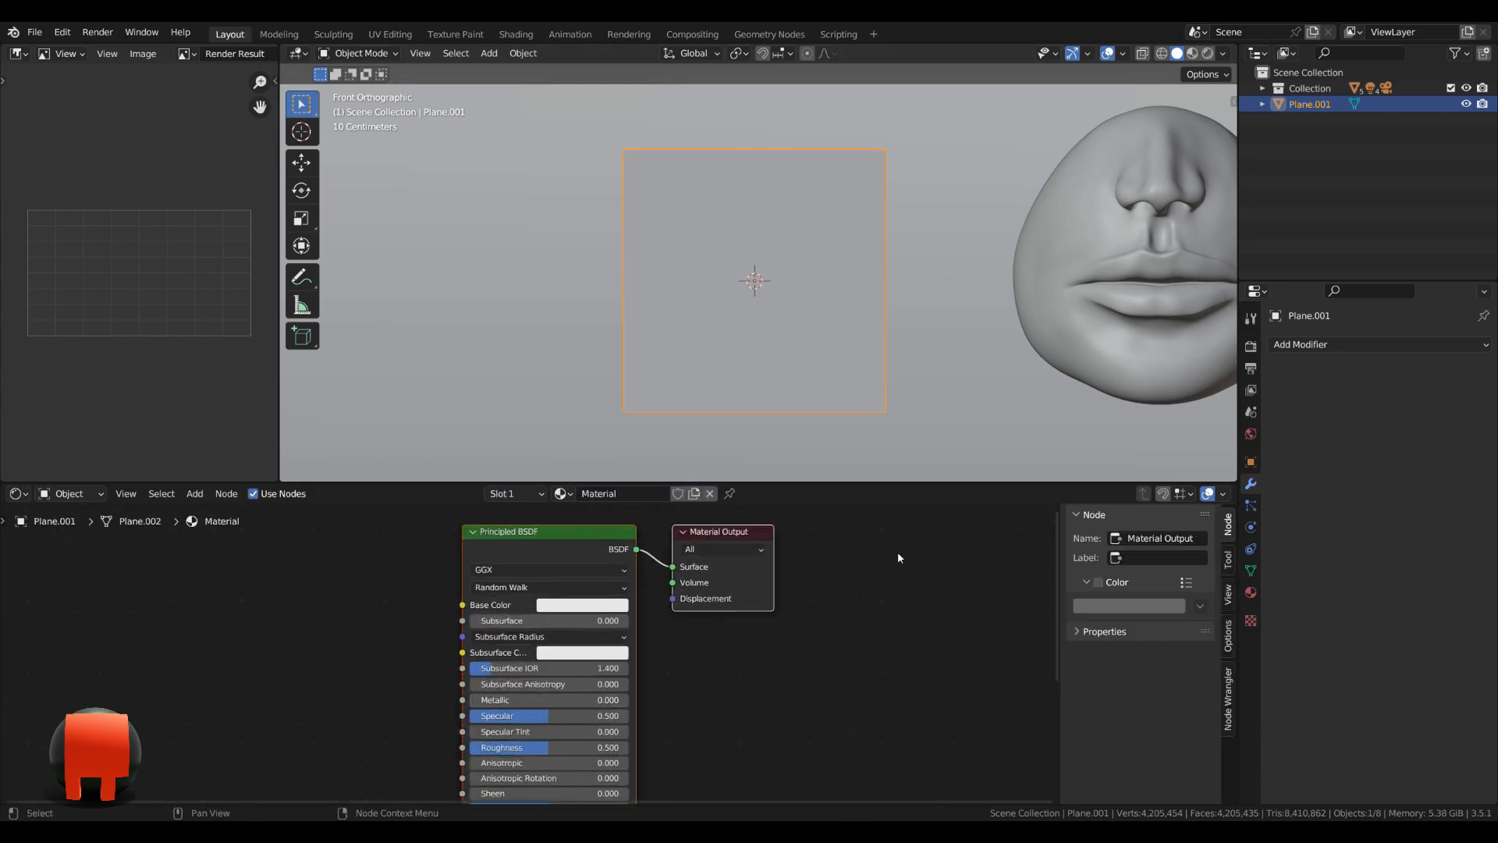
Show the viewport in Material Preview shading and delete the Principled BSDF node from the plane's material.
left_click(1194, 54)
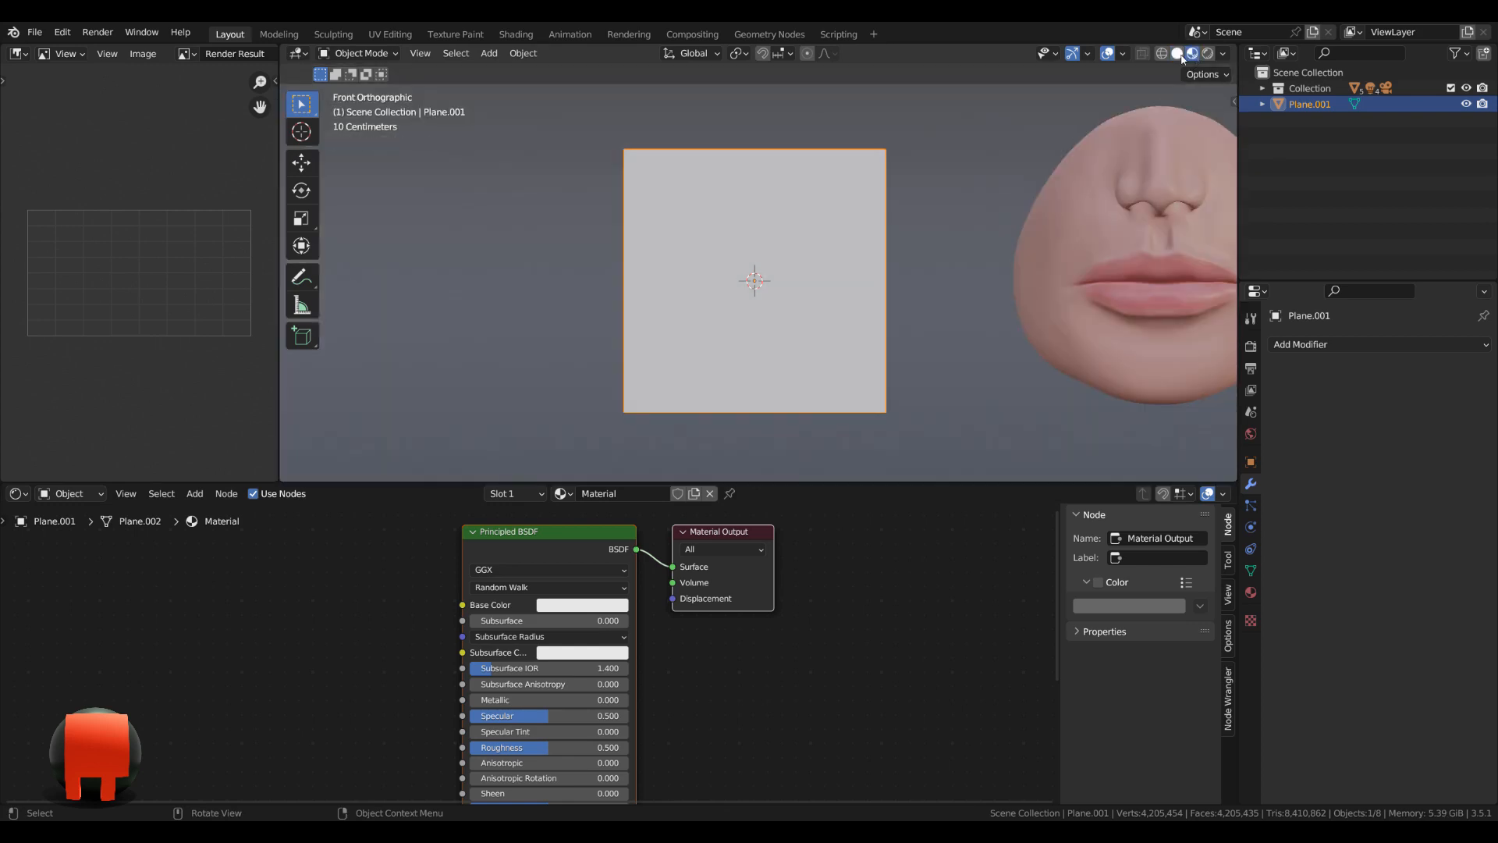
scroll(943, 237, "up", 2)
middle_click_drag(933, 255, 885, 255, "shift")
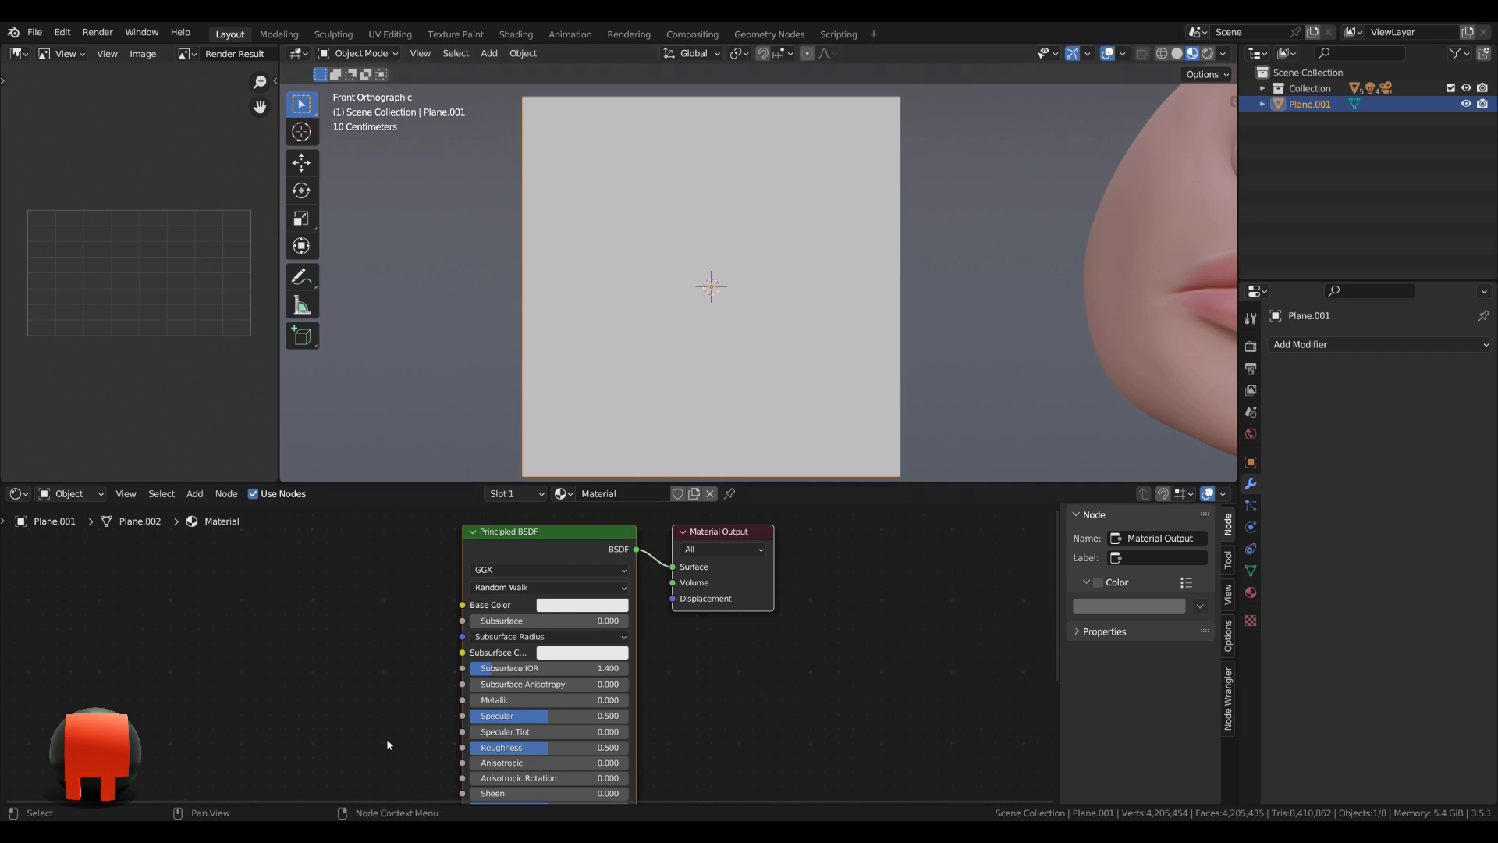
left_click(533, 547)
key("x")
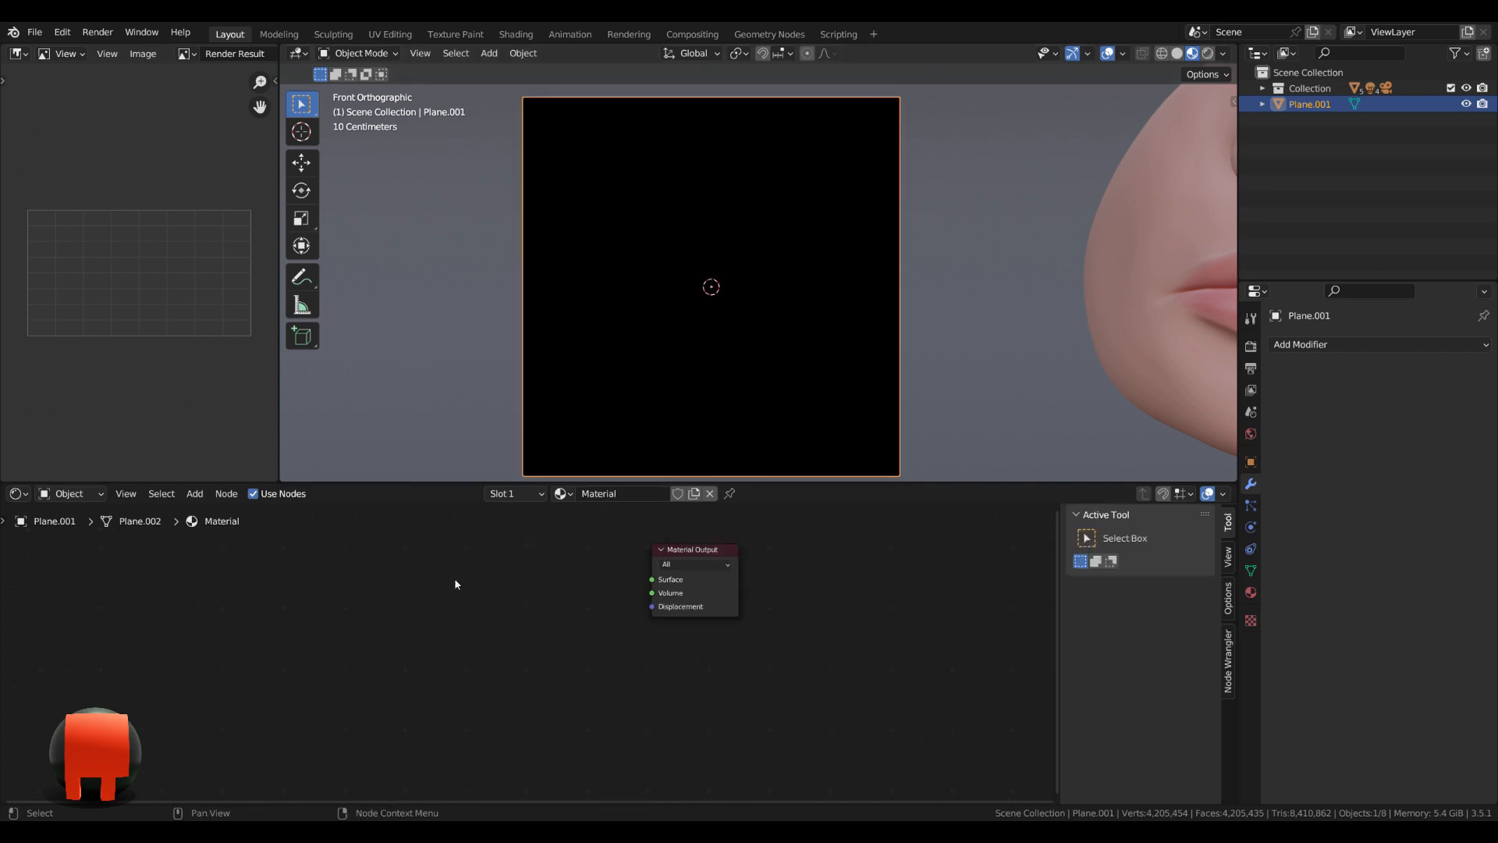
Add a Wave Texture node beside the Material Output, with Mapping and Texture Coordinate nodes attached to its vector input.
key("shift+a")
left_click(446, 612)
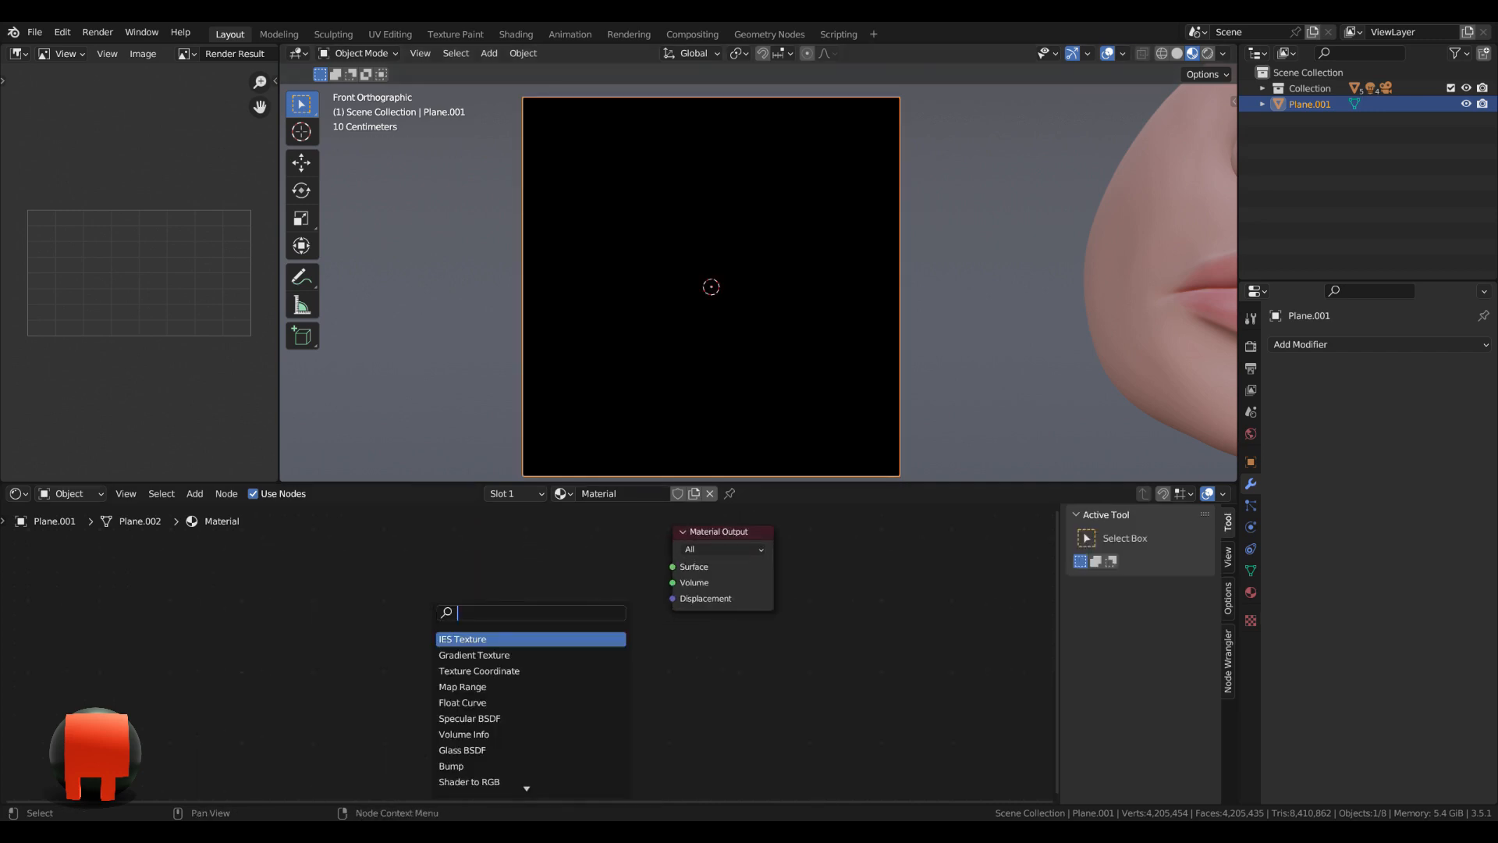
type("wav")
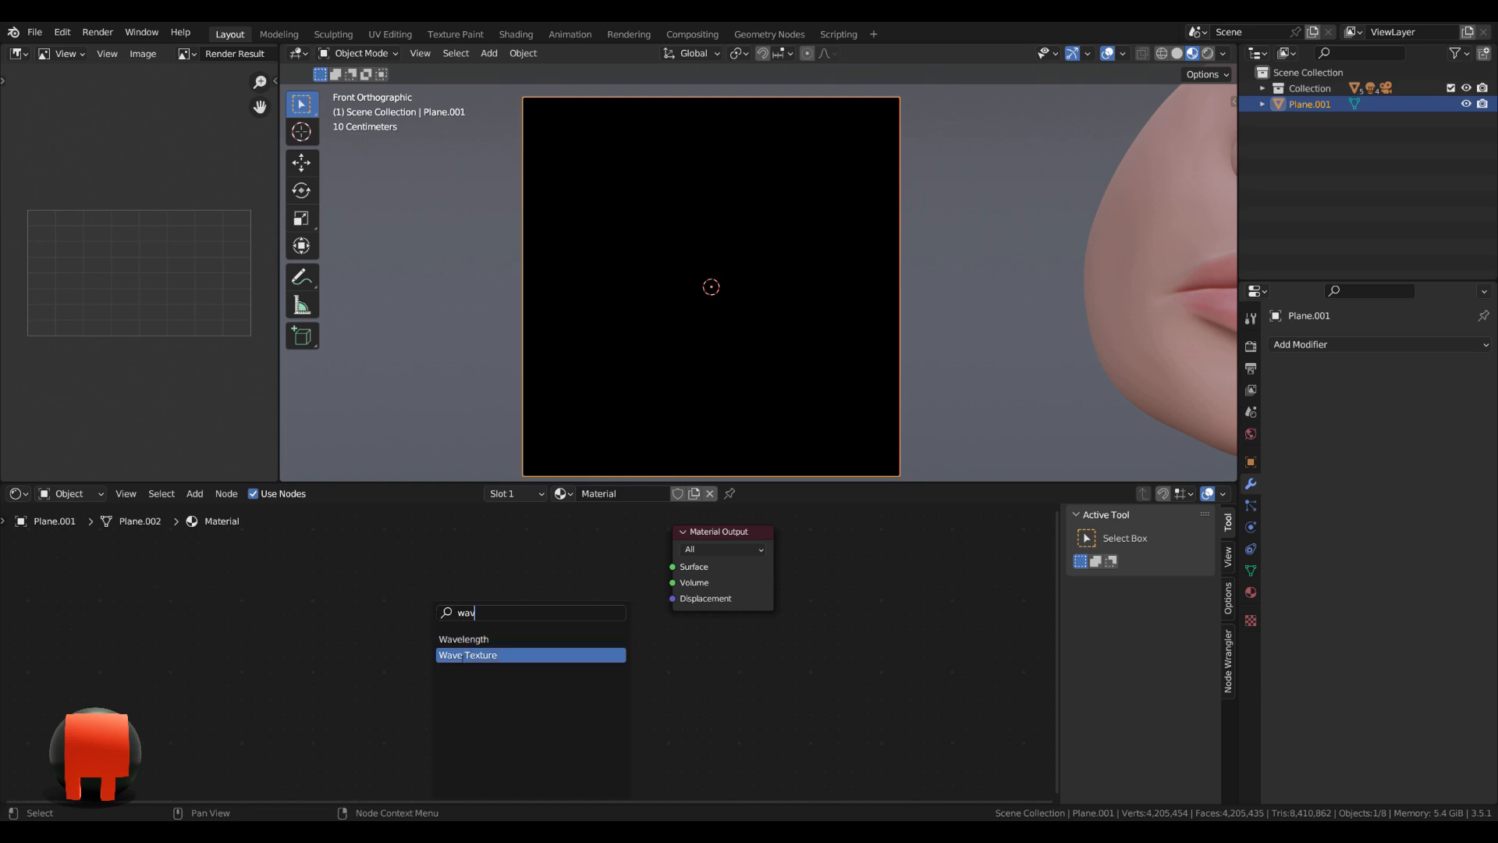
left_click(466, 655)
left_click(366, 557)
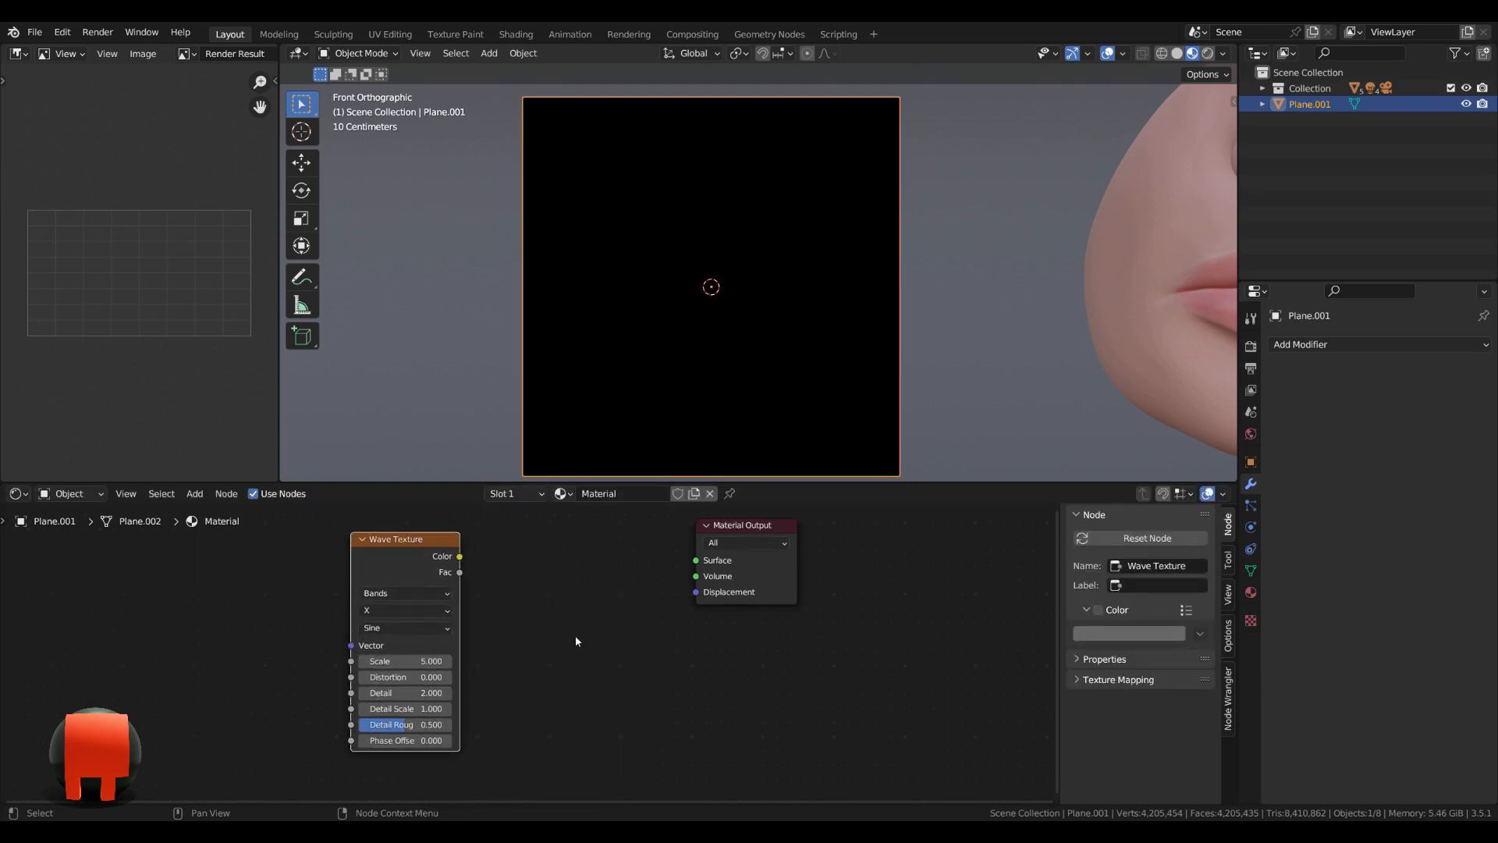
key("ctrl+t")
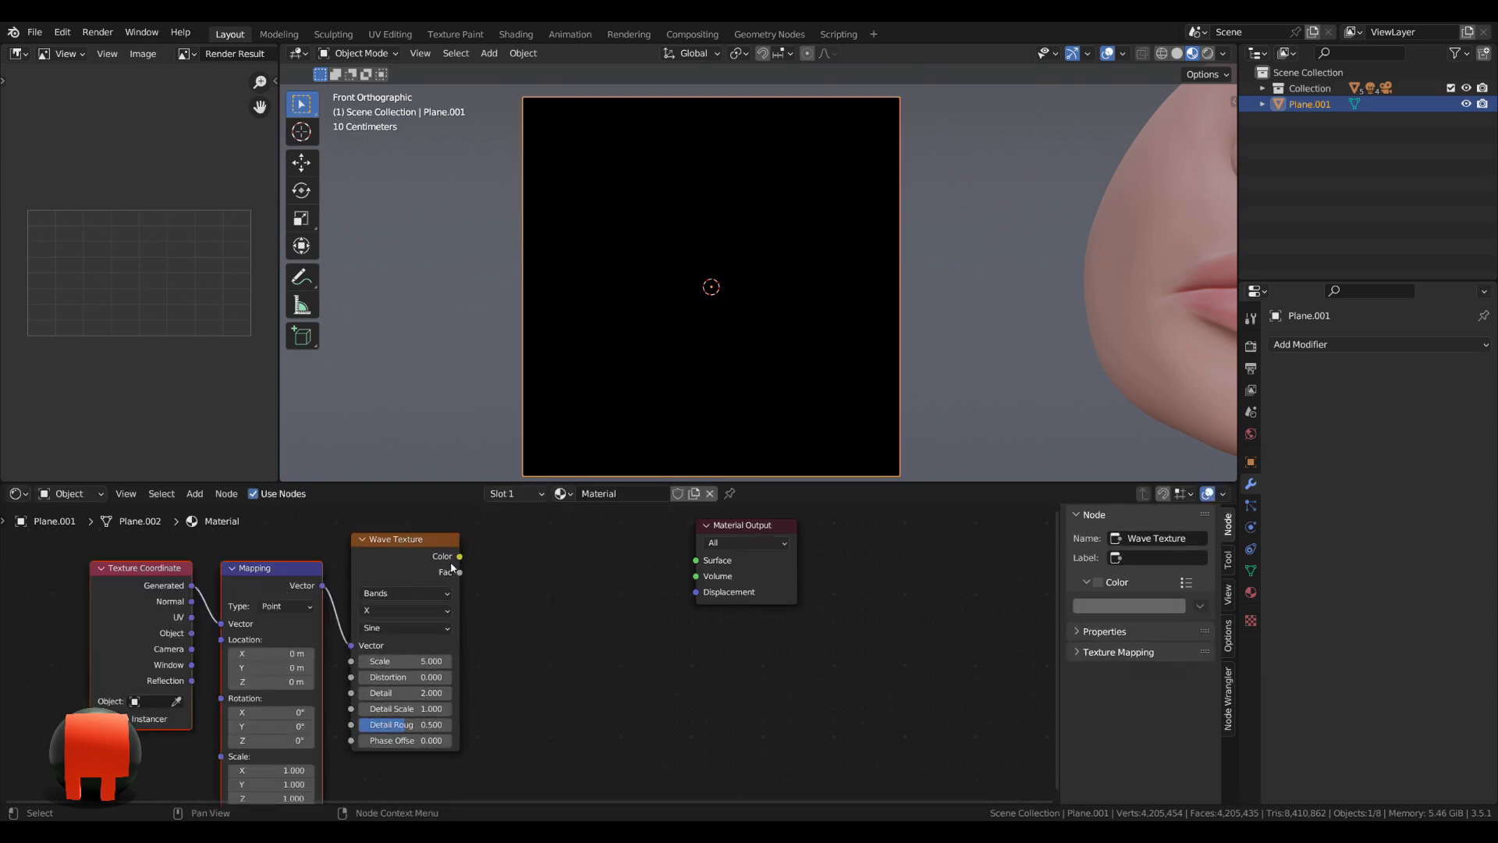
Route the Wave Texture's Color to the material's Surface input through a new ColorRamp node with Cardinal interpolation.
left_click_drag(460, 557, 695, 560)
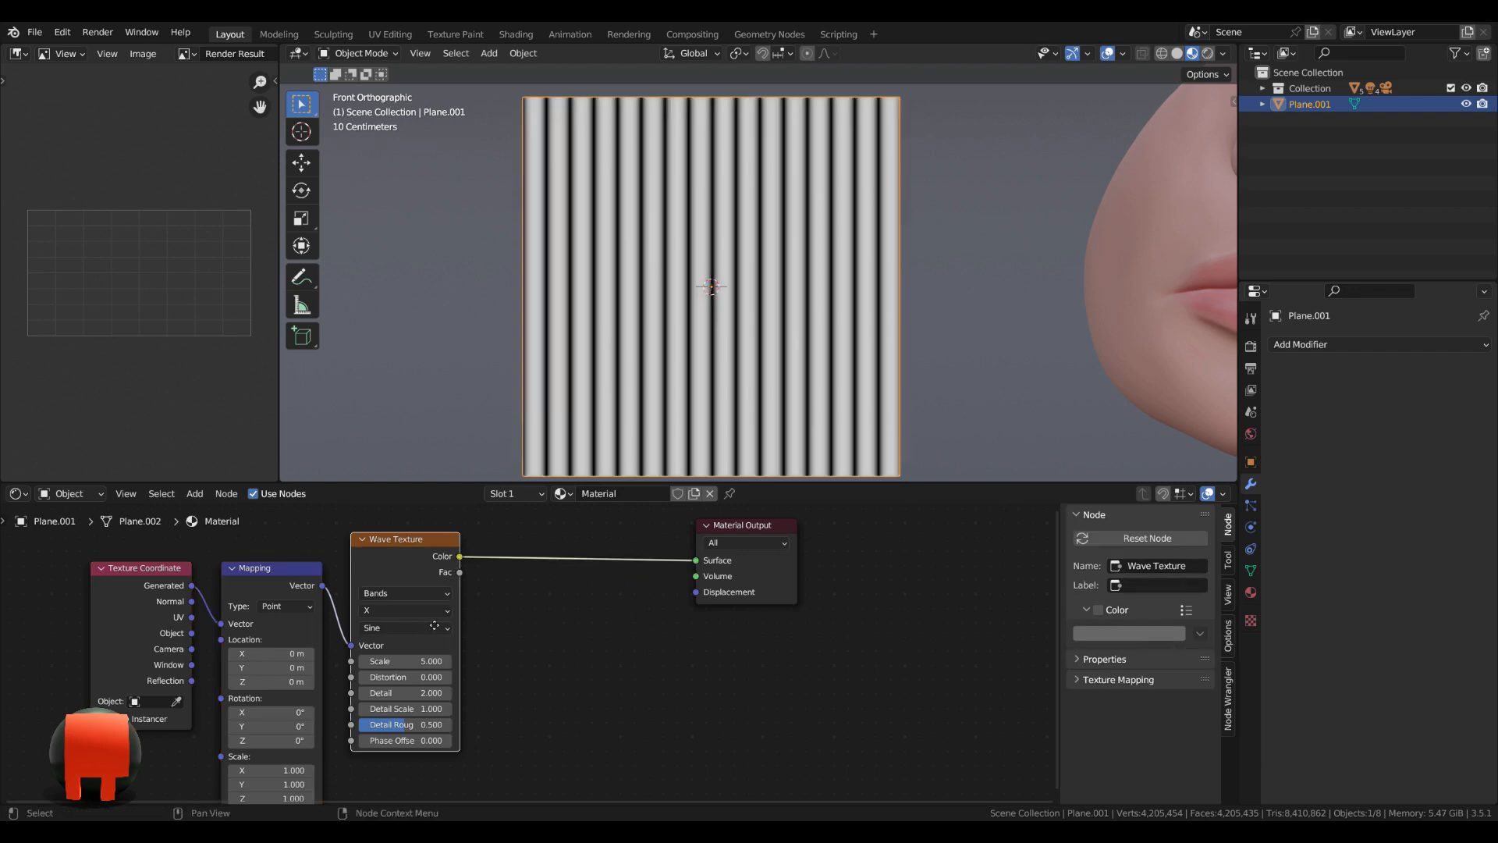
middle_click_drag(491, 613, 580, 631)
key("shift+a")
type("c")
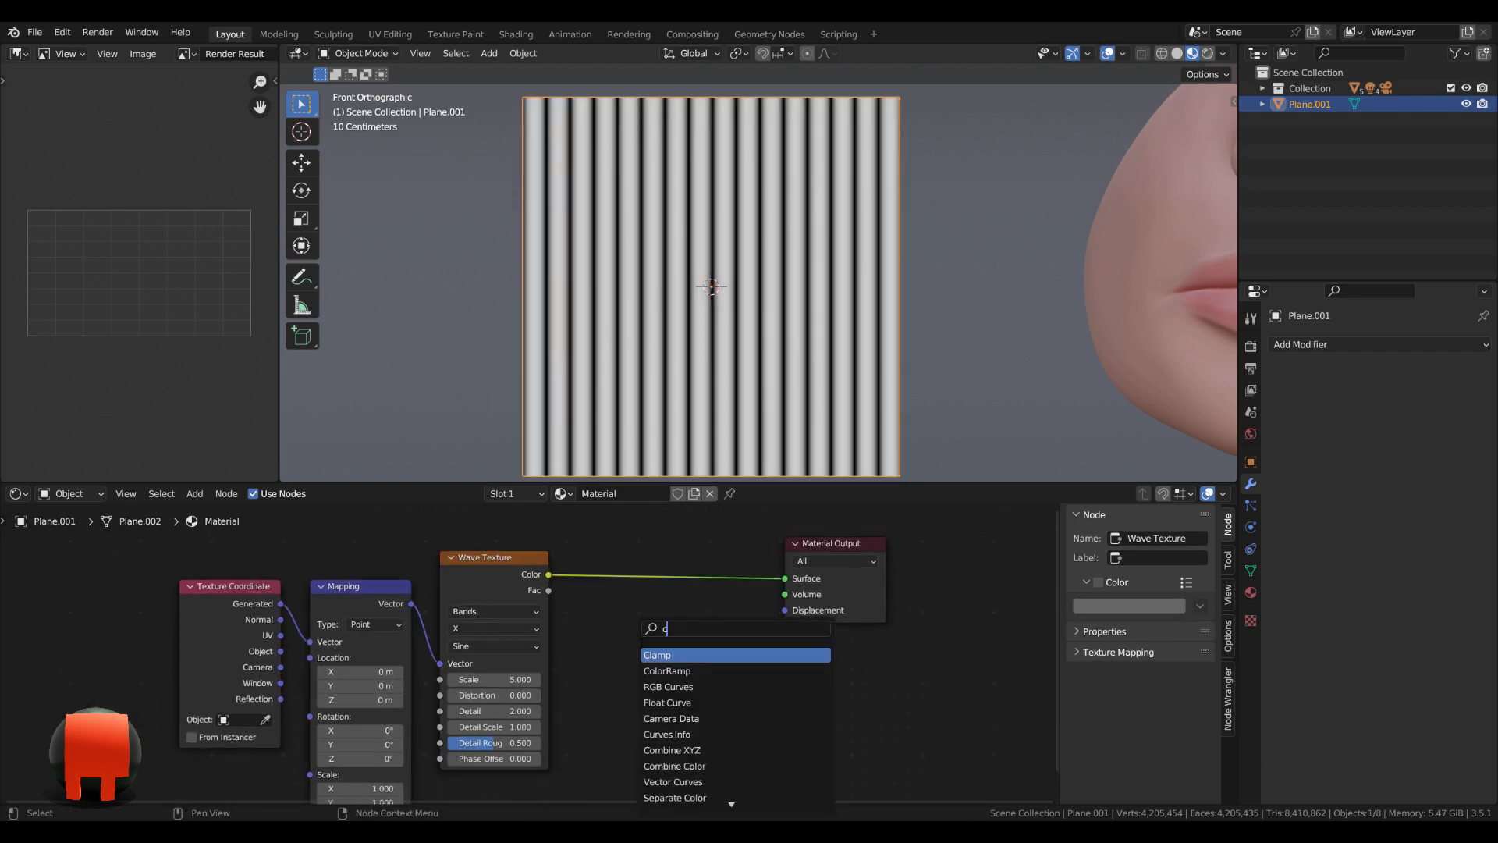
type("ol")
key("Return")
left_click(597, 559)
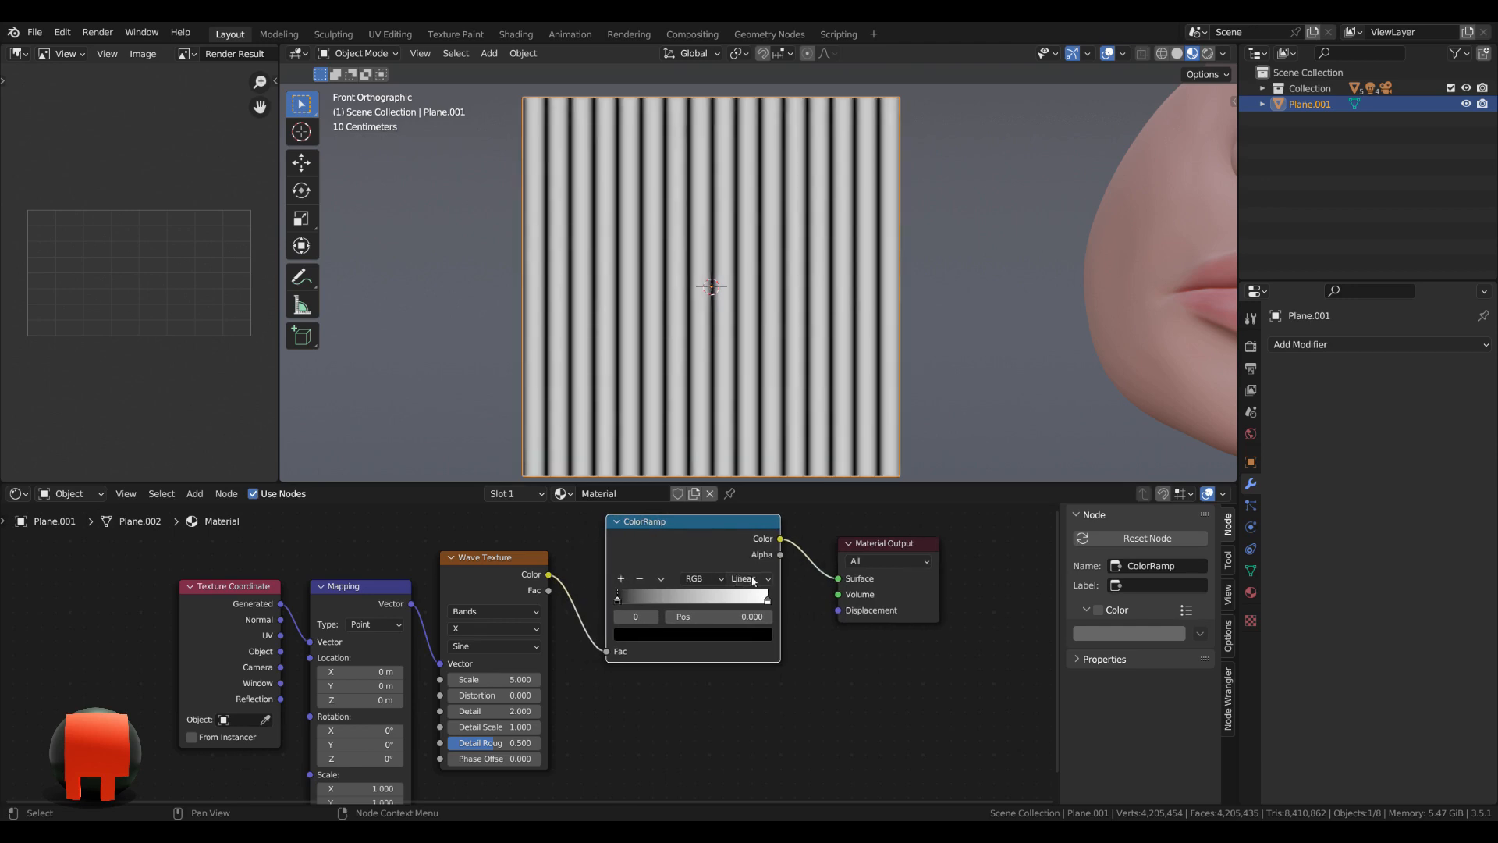
left_click(753, 581)
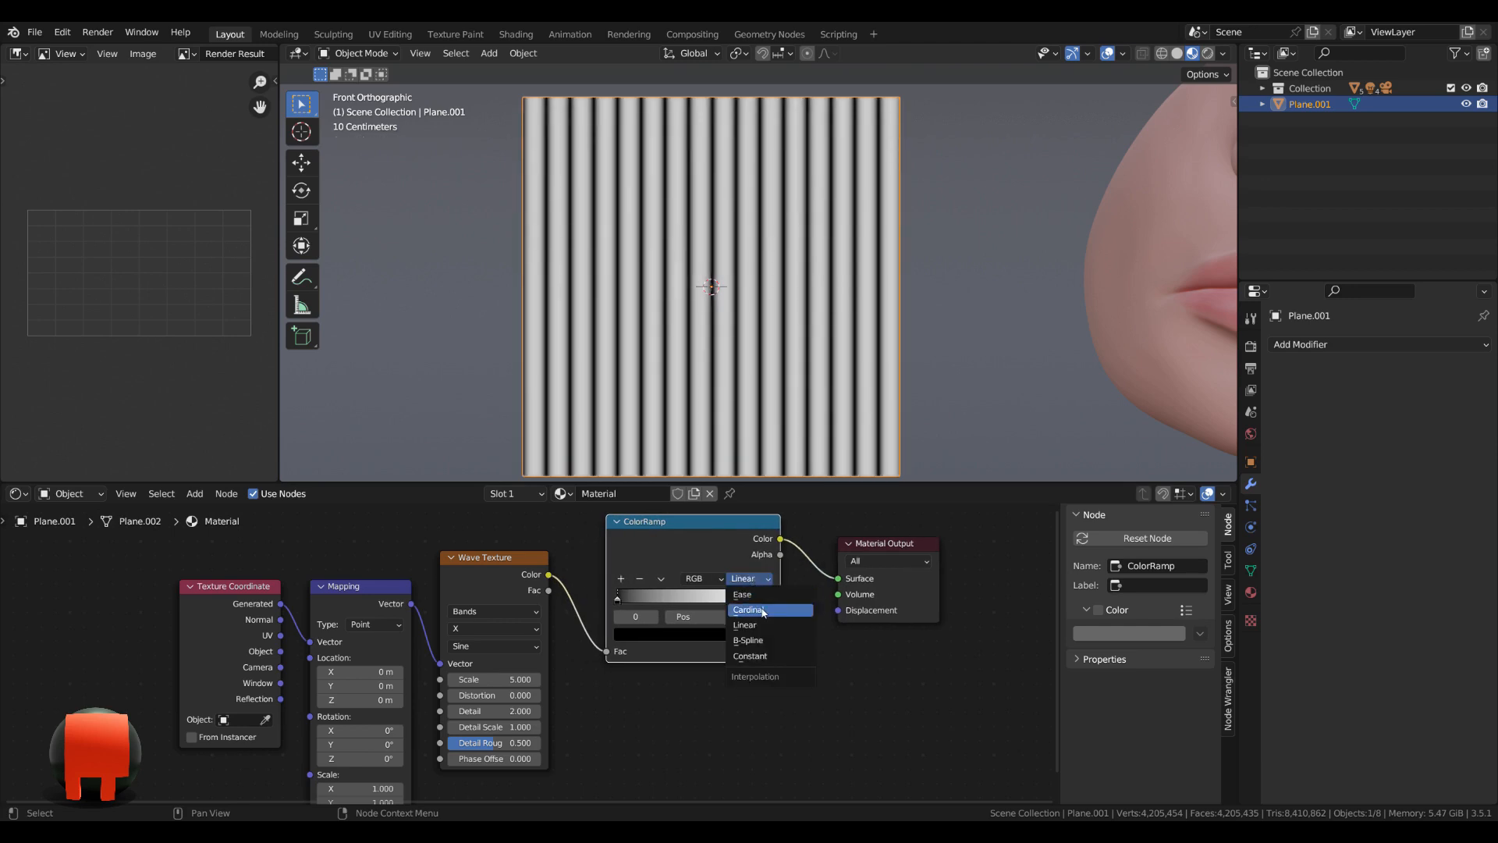
left_click(762, 610)
Feed the Mapping node's vector from the Object output of the Texture Coordinate node.
middle_click_drag(420, 660, 572, 622)
scroll(572, 622, "up", 2)
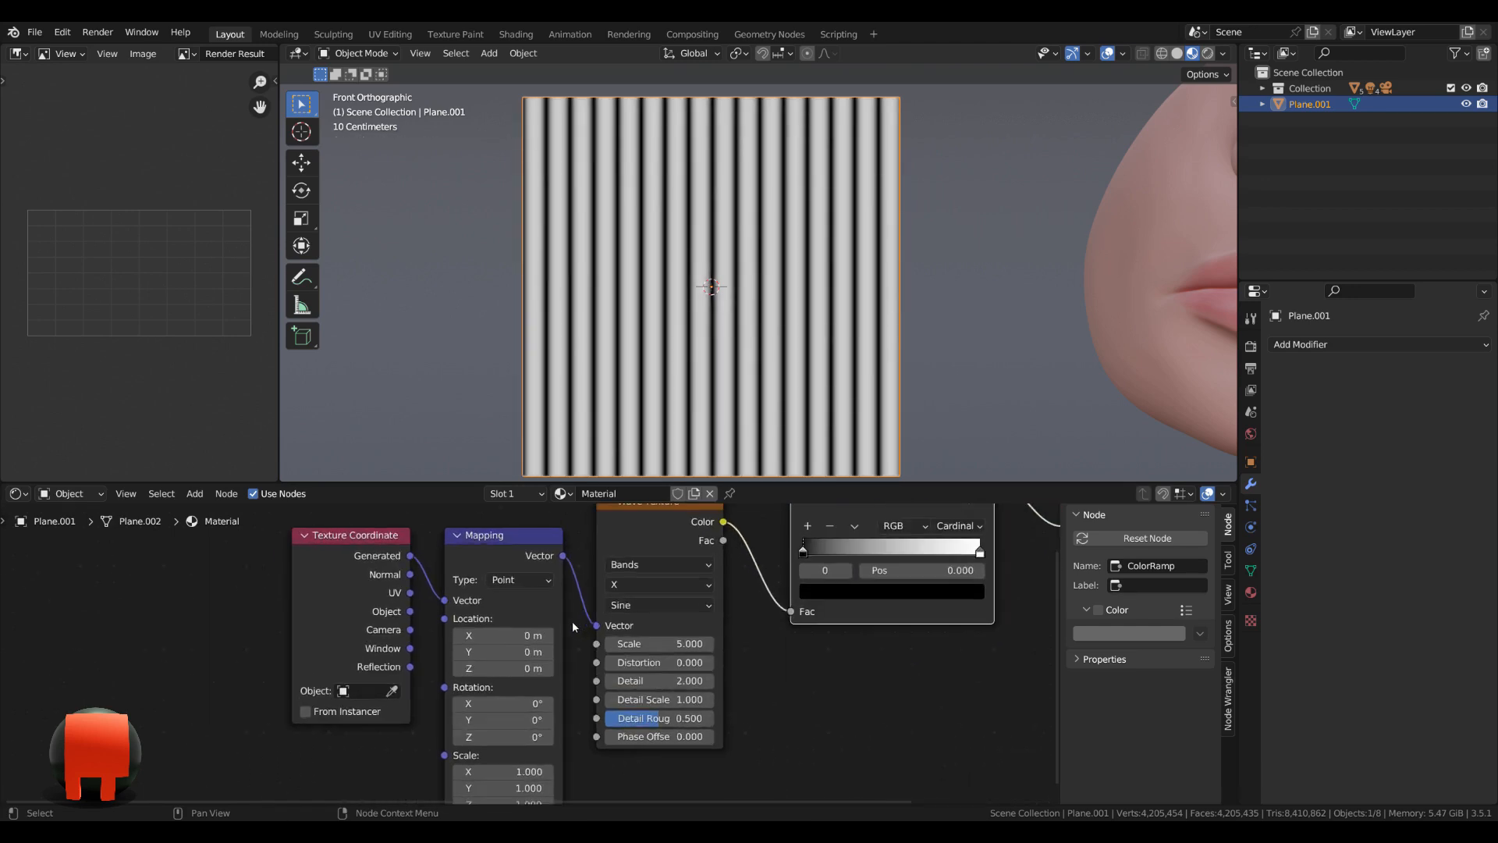
middle_click_drag(628, 665, 643, 616)
scroll(538, 644, "down", 3)
left_click_drag(423, 565, 476, 574)
scroll(733, 673, "up", 1)
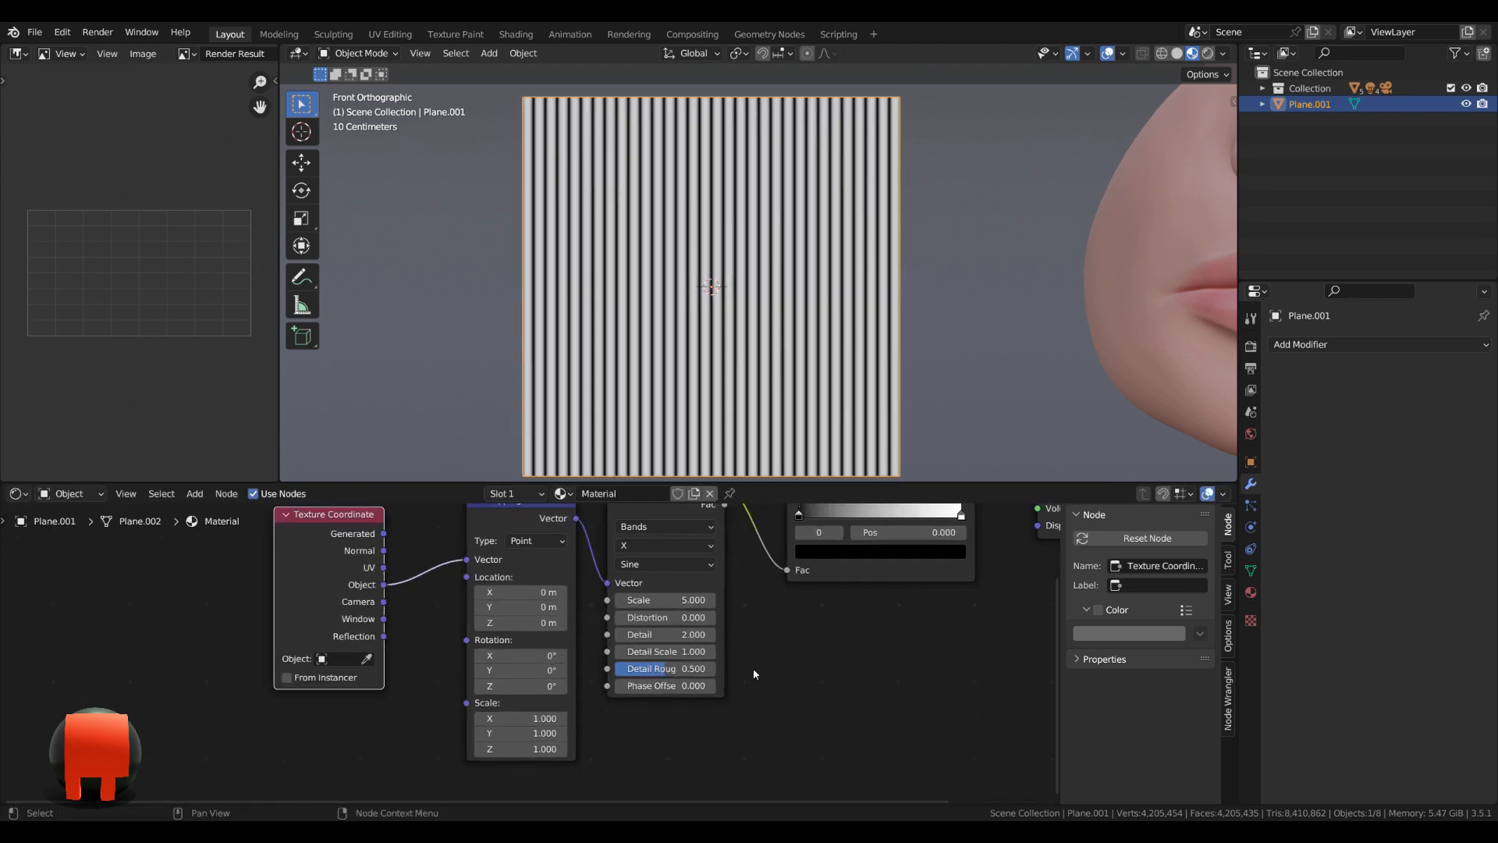
Set the Wave Texture's bands direction to Y and its scale to 0.8.
middle_click_drag(797, 670, 753, 709)
left_click(618, 584)
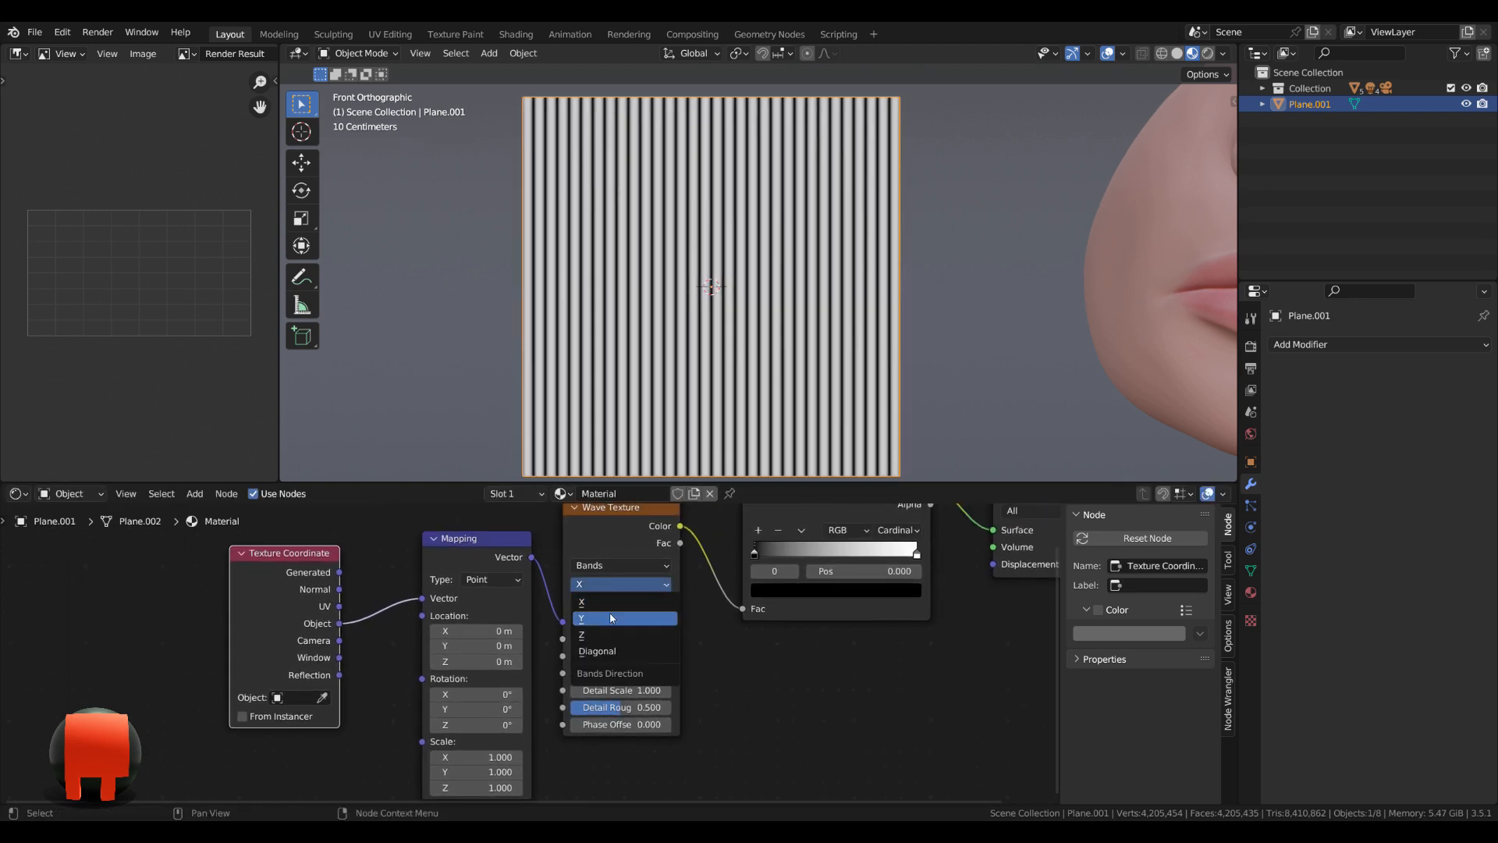
left_click(612, 618)
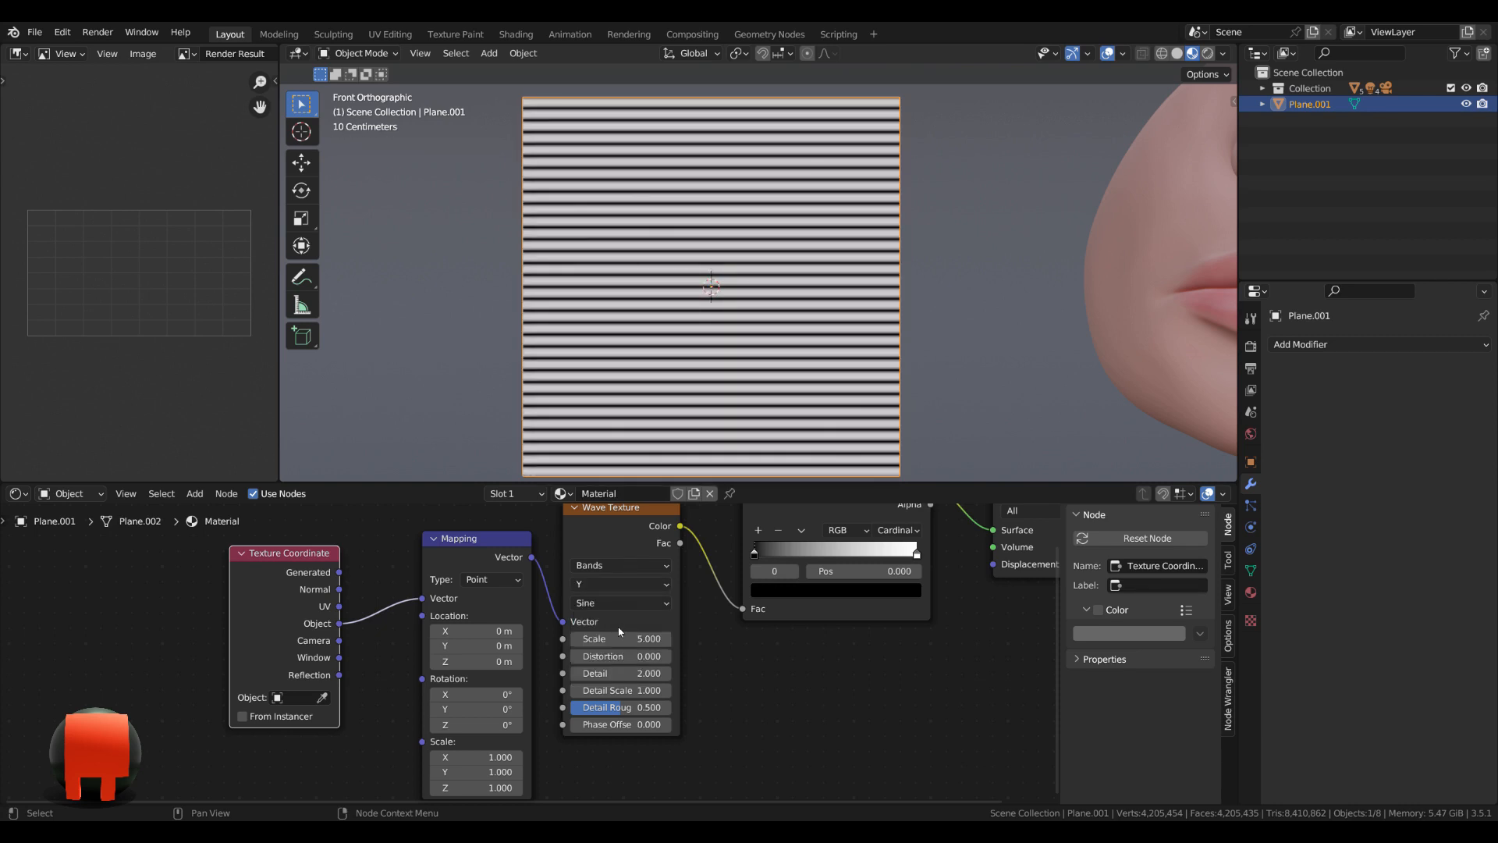
scroll(664, 636, "up", 1)
middle_click_drag(689, 644, 625, 659)
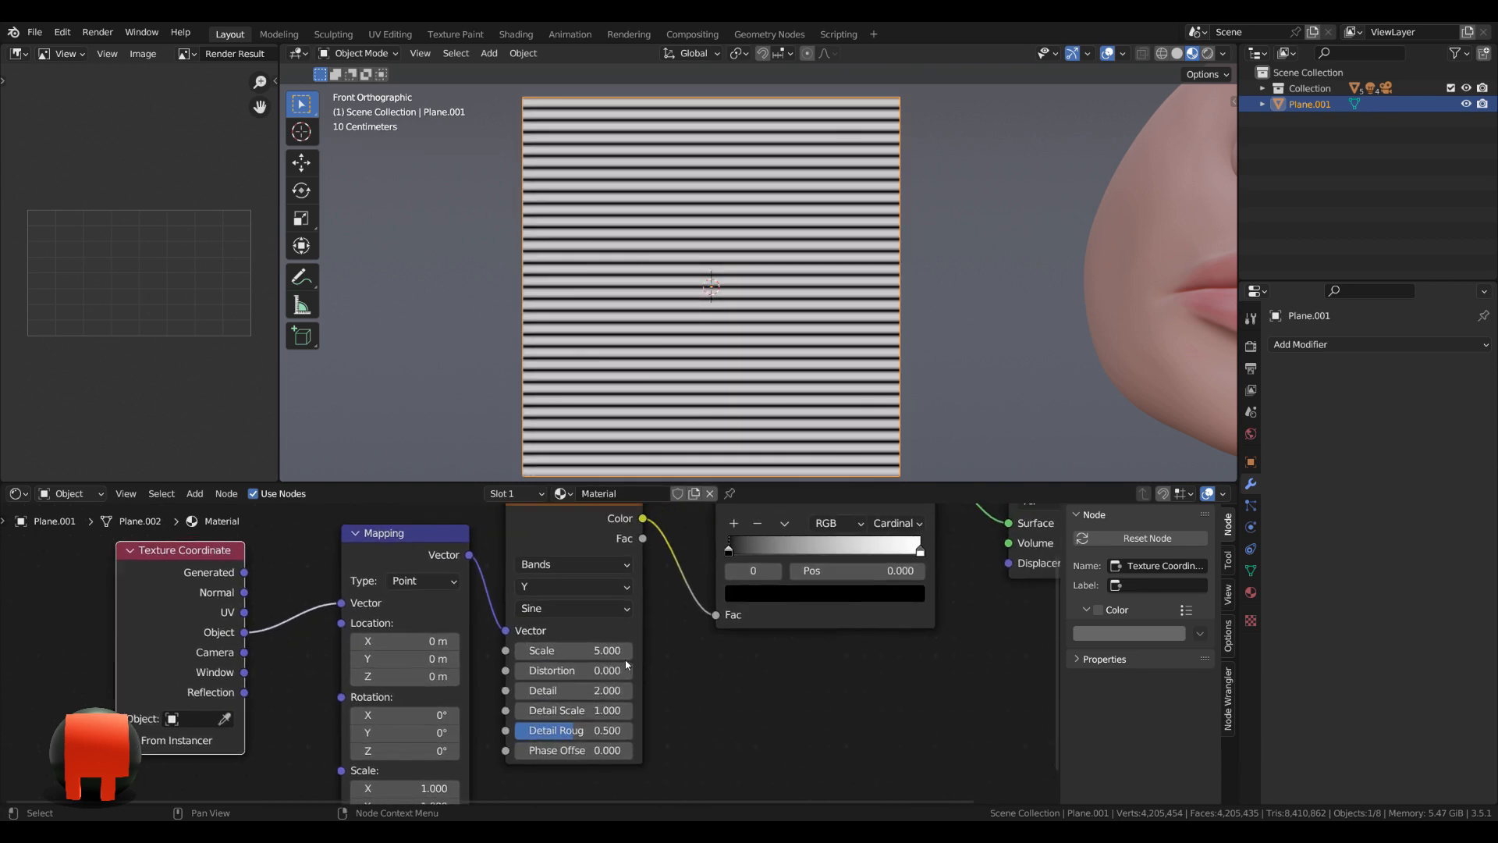
left_click(586, 651)
key("BackSpace")
type(".8")
key("Return")
Set the Wave Texture's distortion to -10 and its detail to 4.6.
left_click(586, 671)
type("-10")
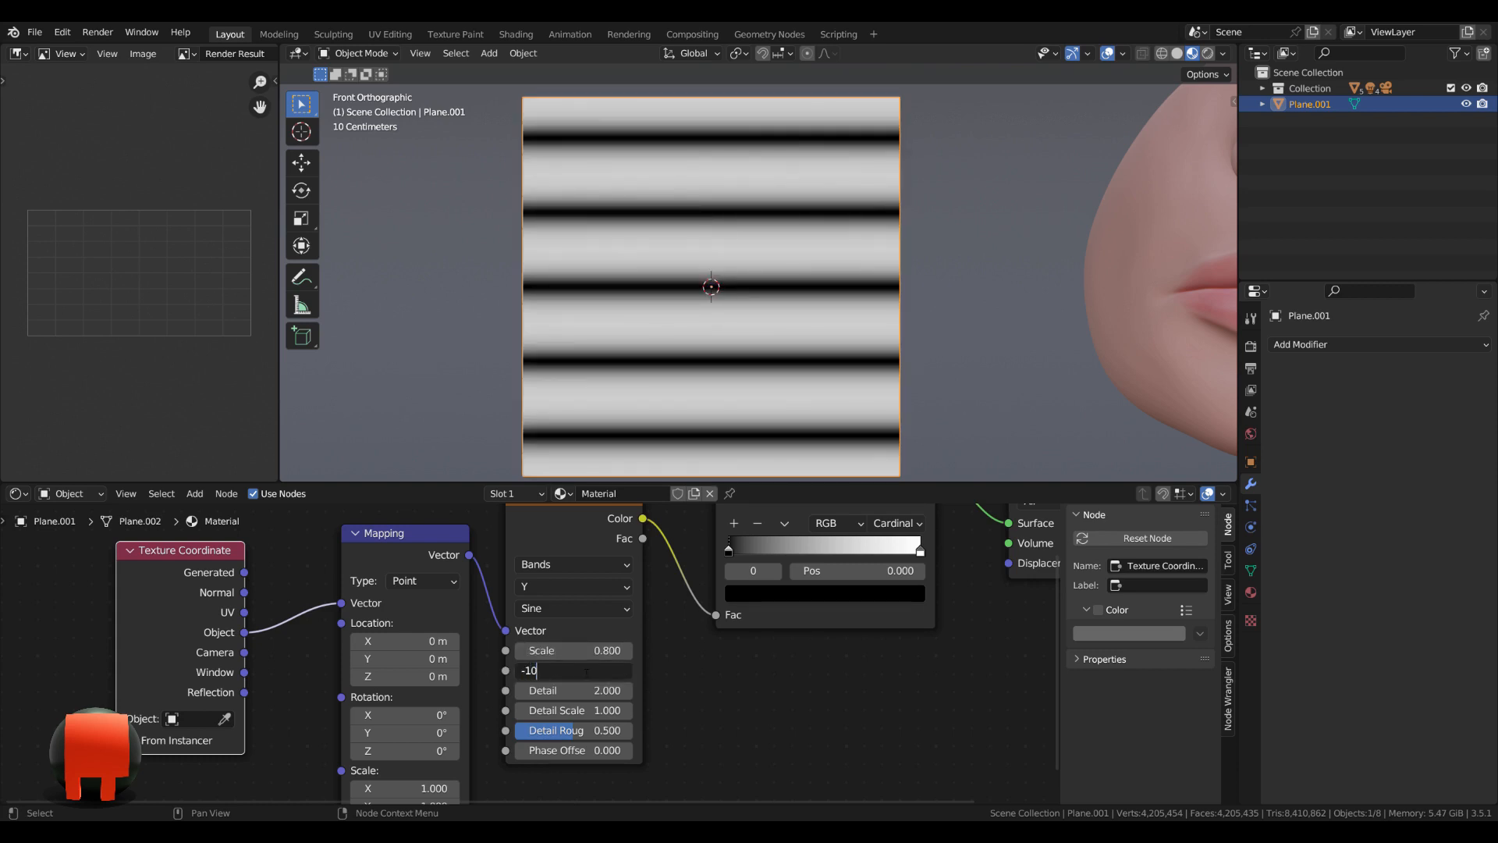
key("Return")
left_click(598, 691)
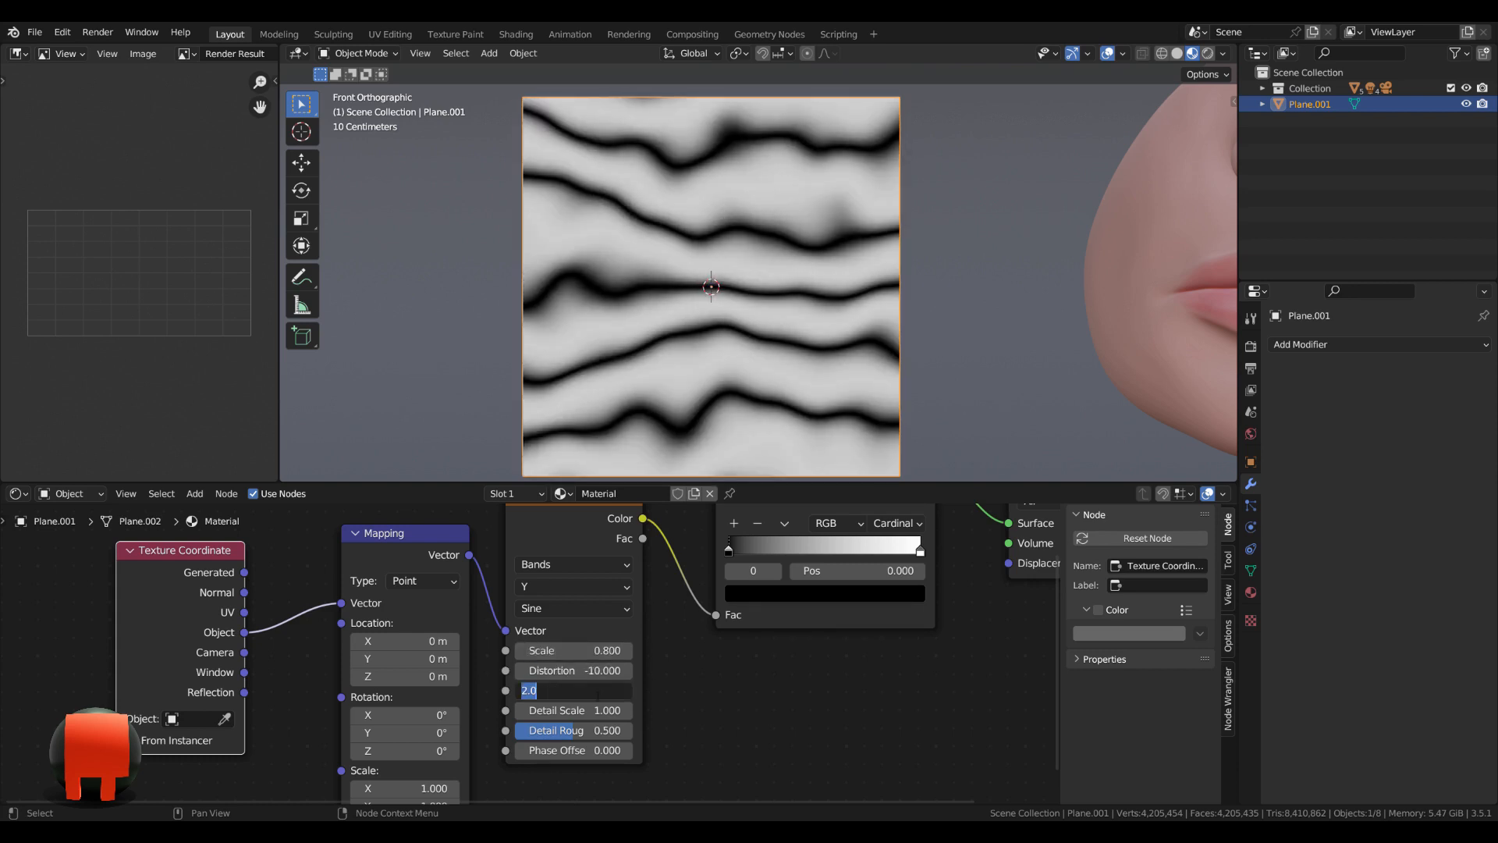
type("4.6")
key("Return")
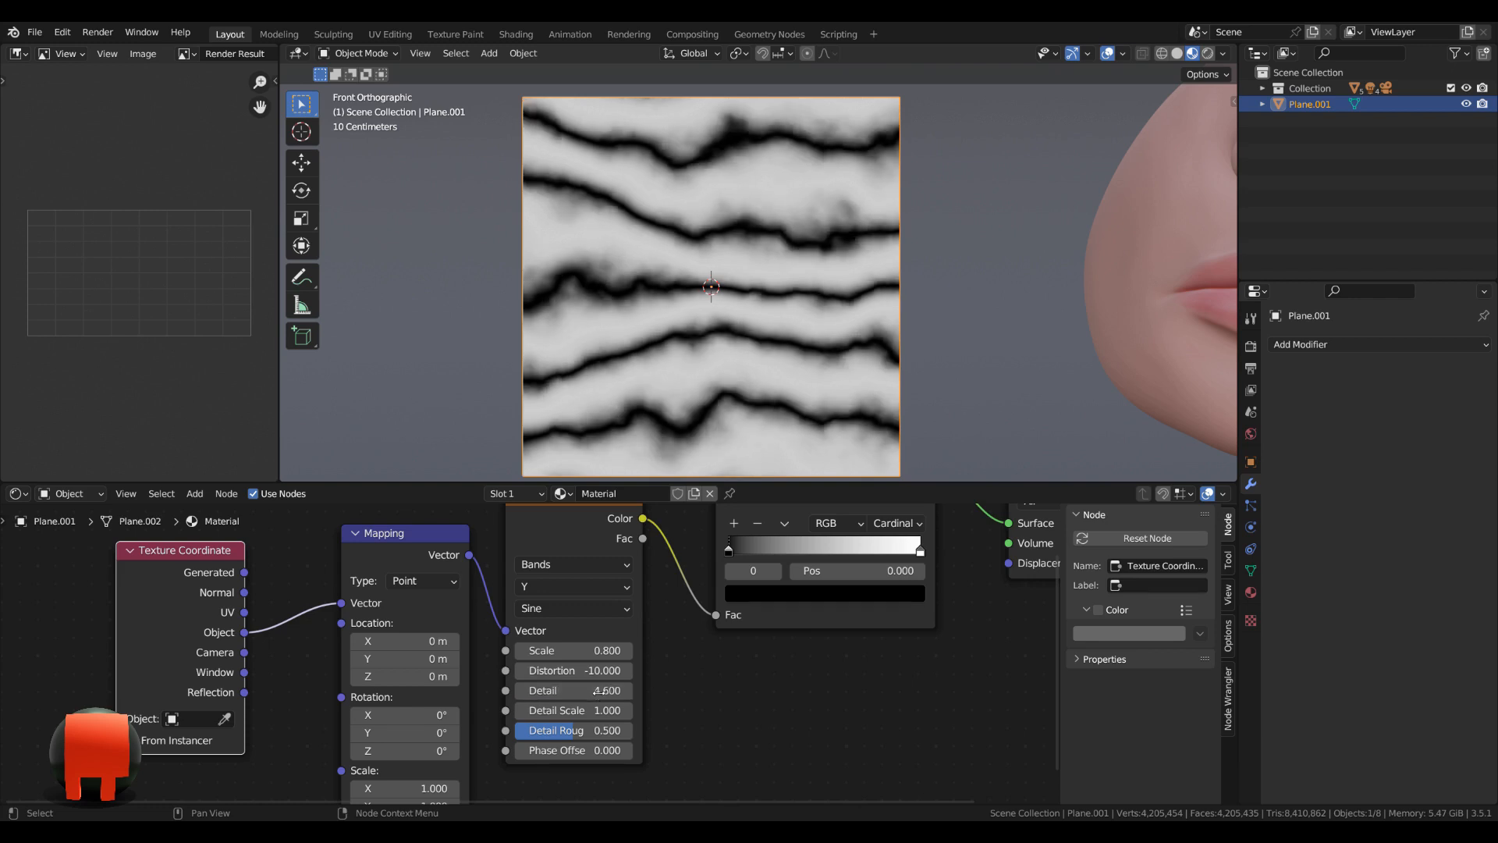
Set the Wave Texture's detail scale to 0.5 and its detail roughness to 0.58.
left_click(601, 711)
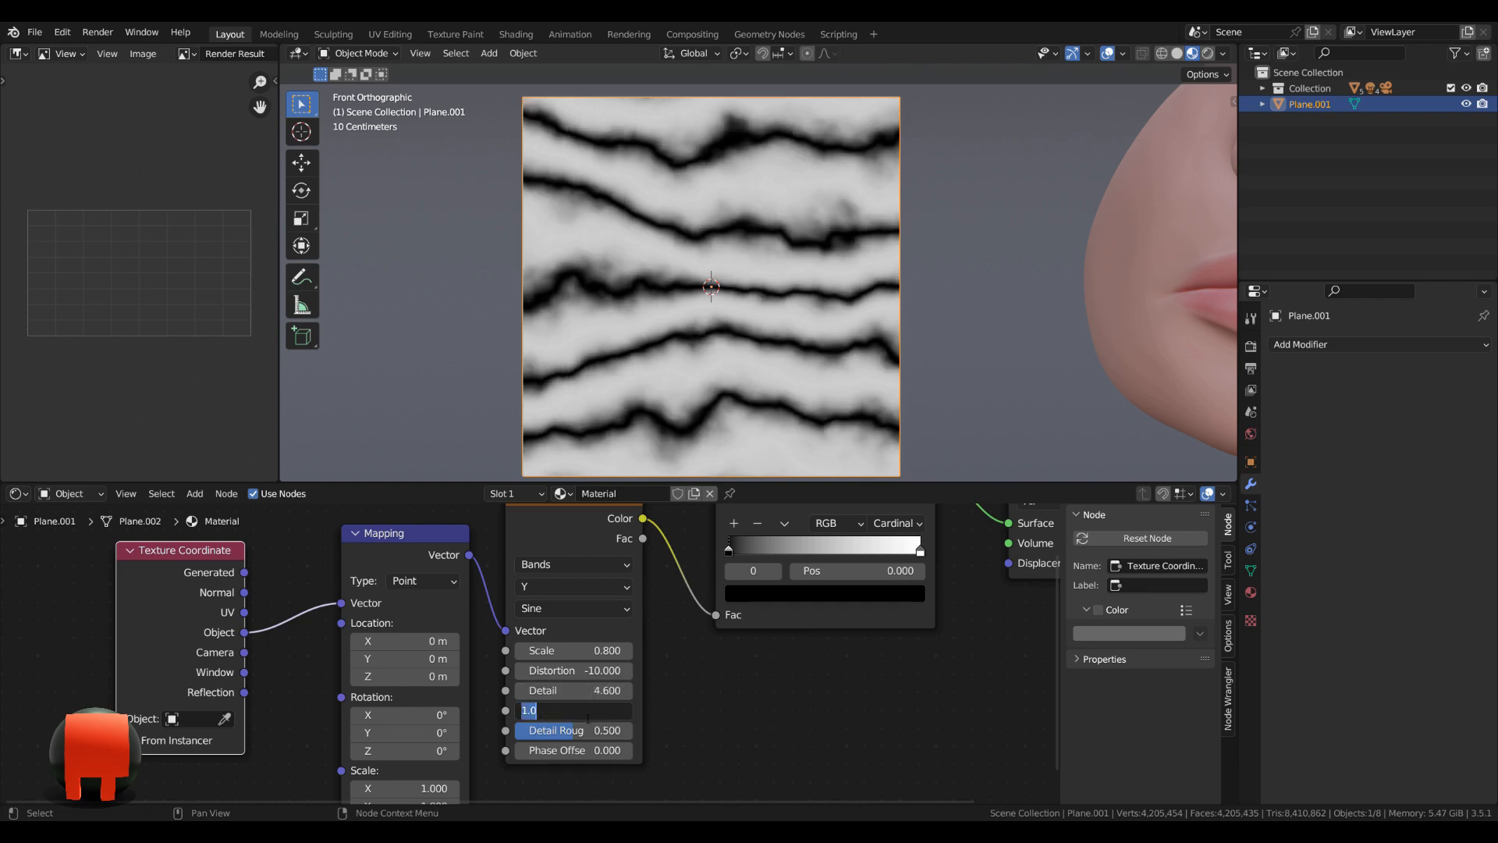
type(".5")
key("Return")
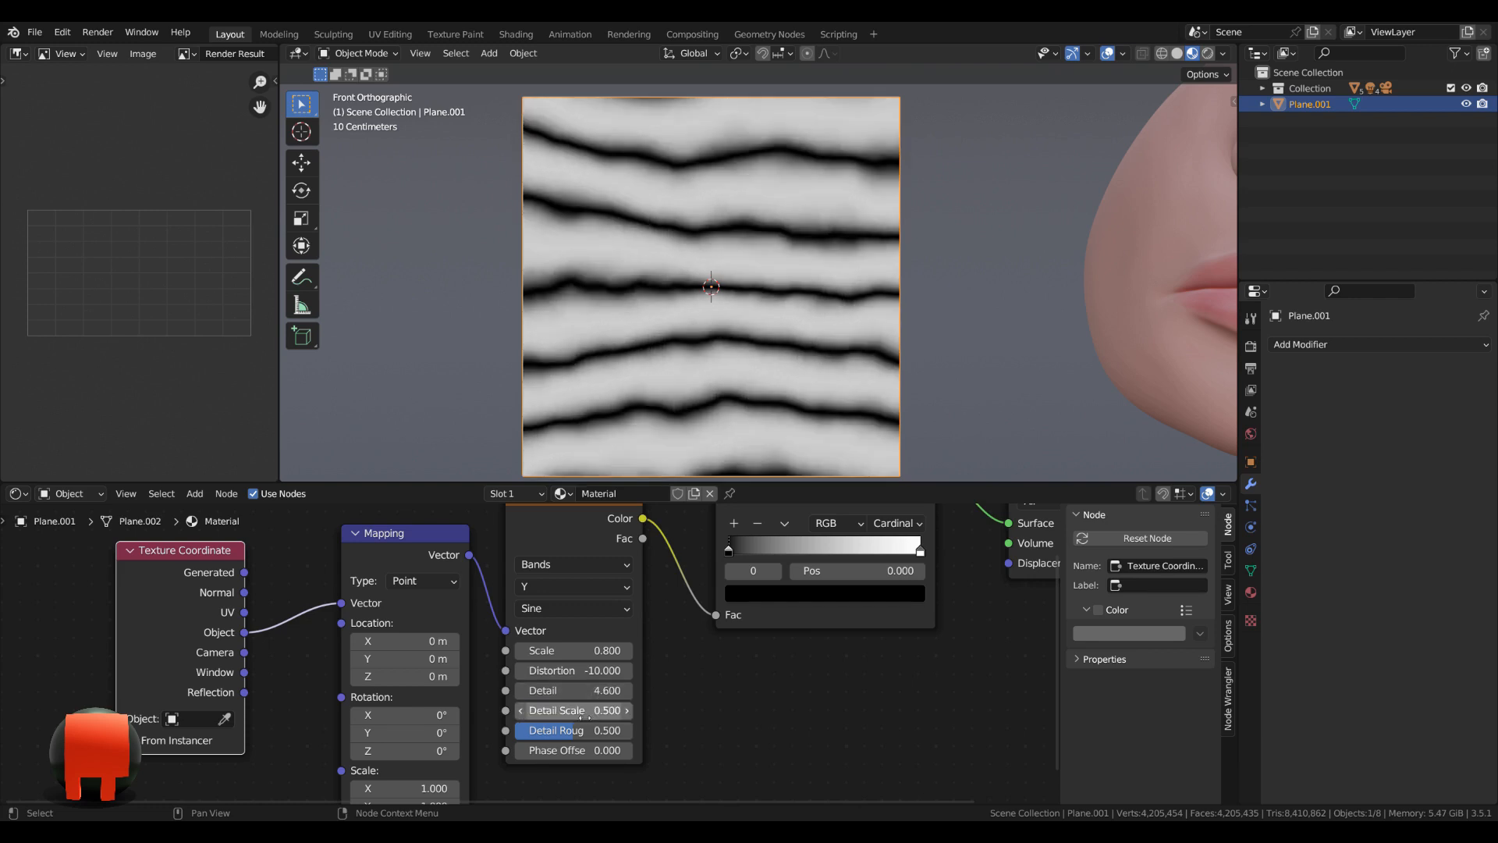
left_click(606, 732)
type(".58")
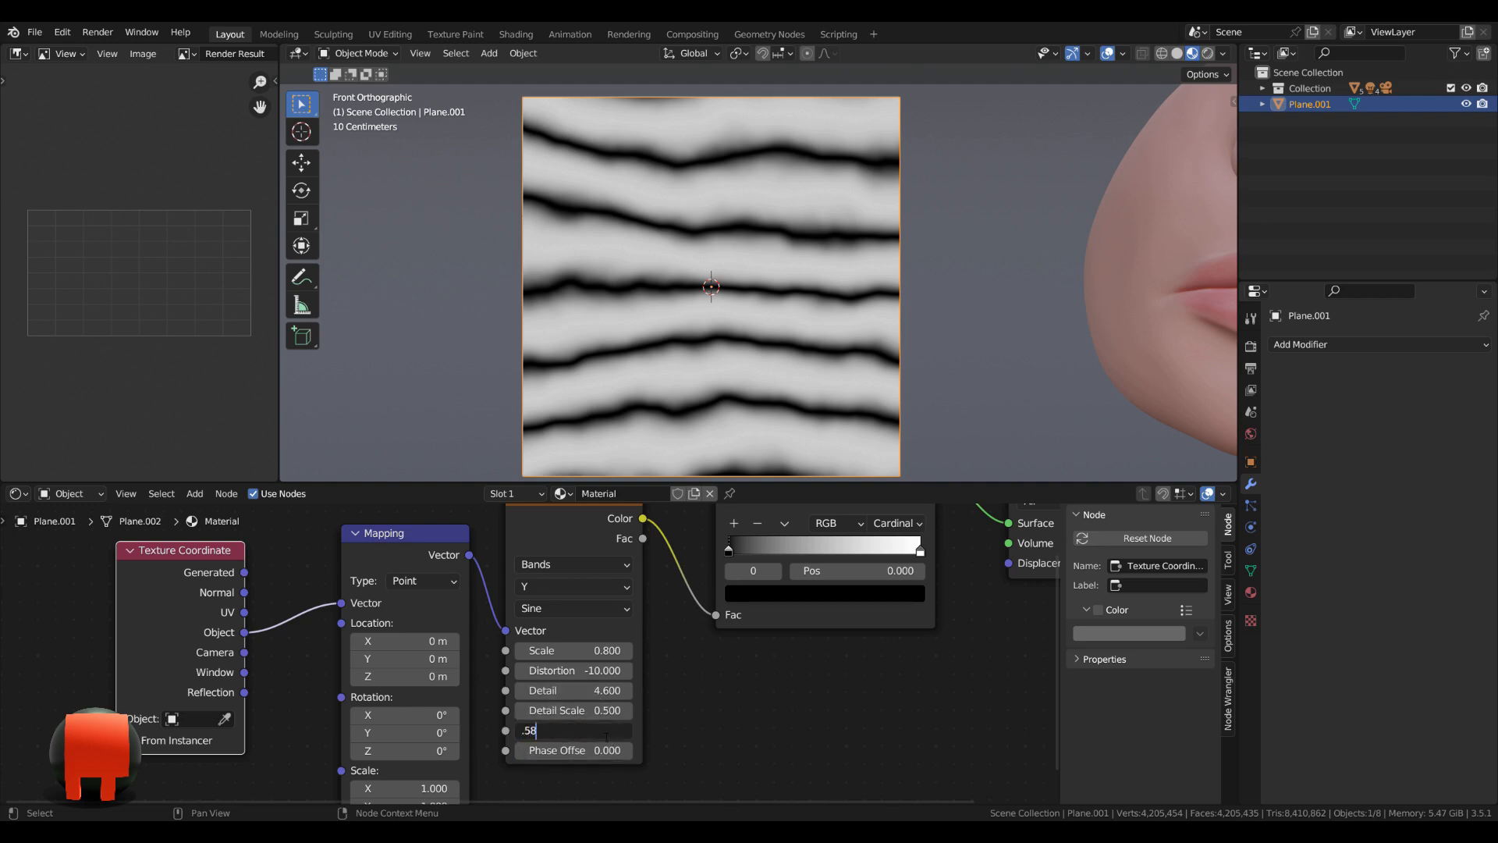
Set the Wave Texture's phase offset to 4.7.
left_click(602, 754)
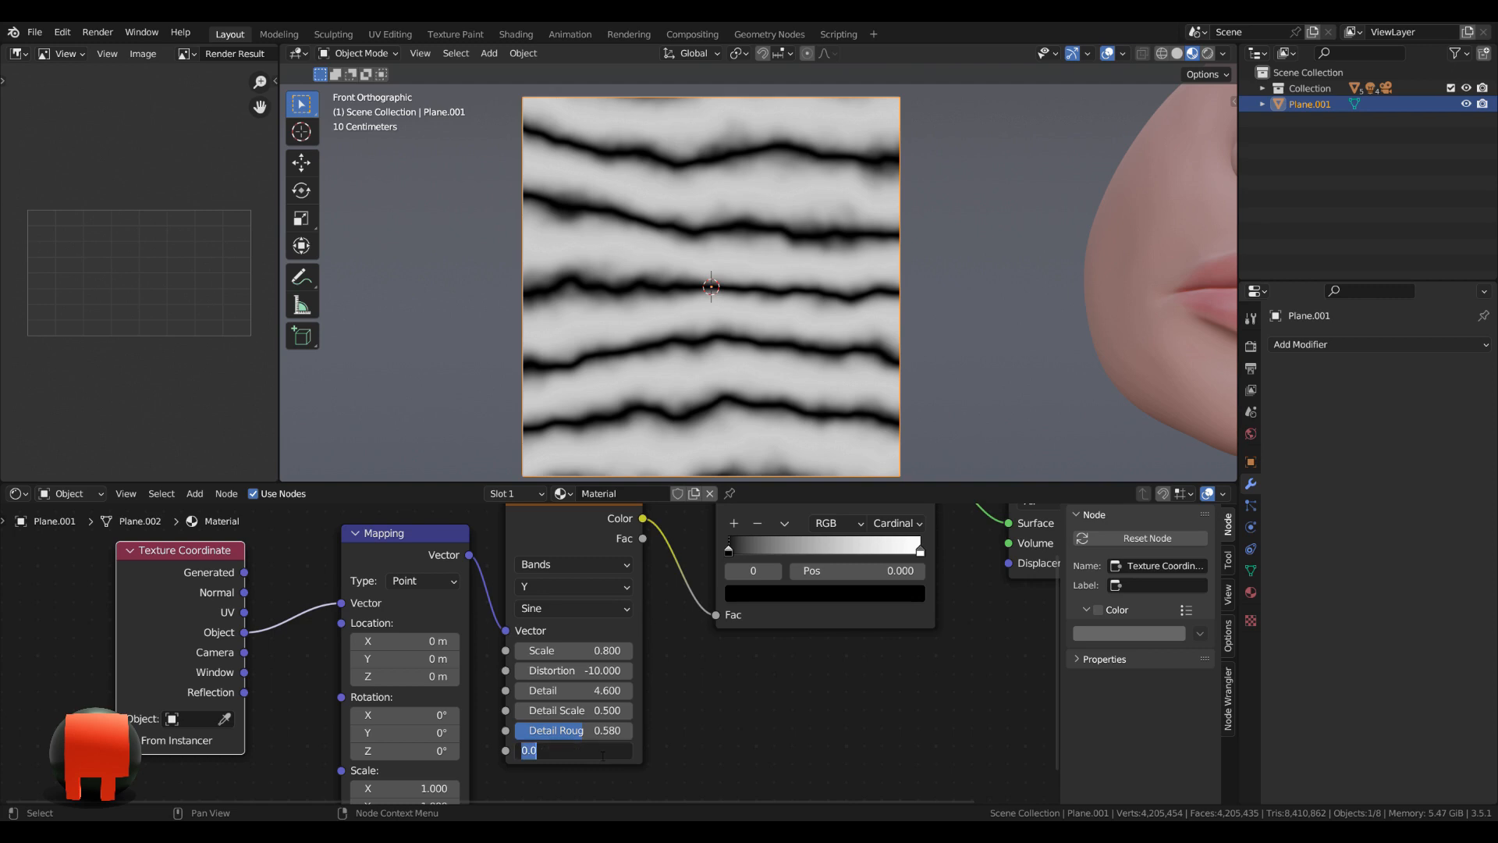
type("4.7")
key("Return")
Move the ColorRamp's white stop inward to about position 0.515.
middle_click_drag(840, 702, 793, 685)
scroll(857, 687, "up", 1)
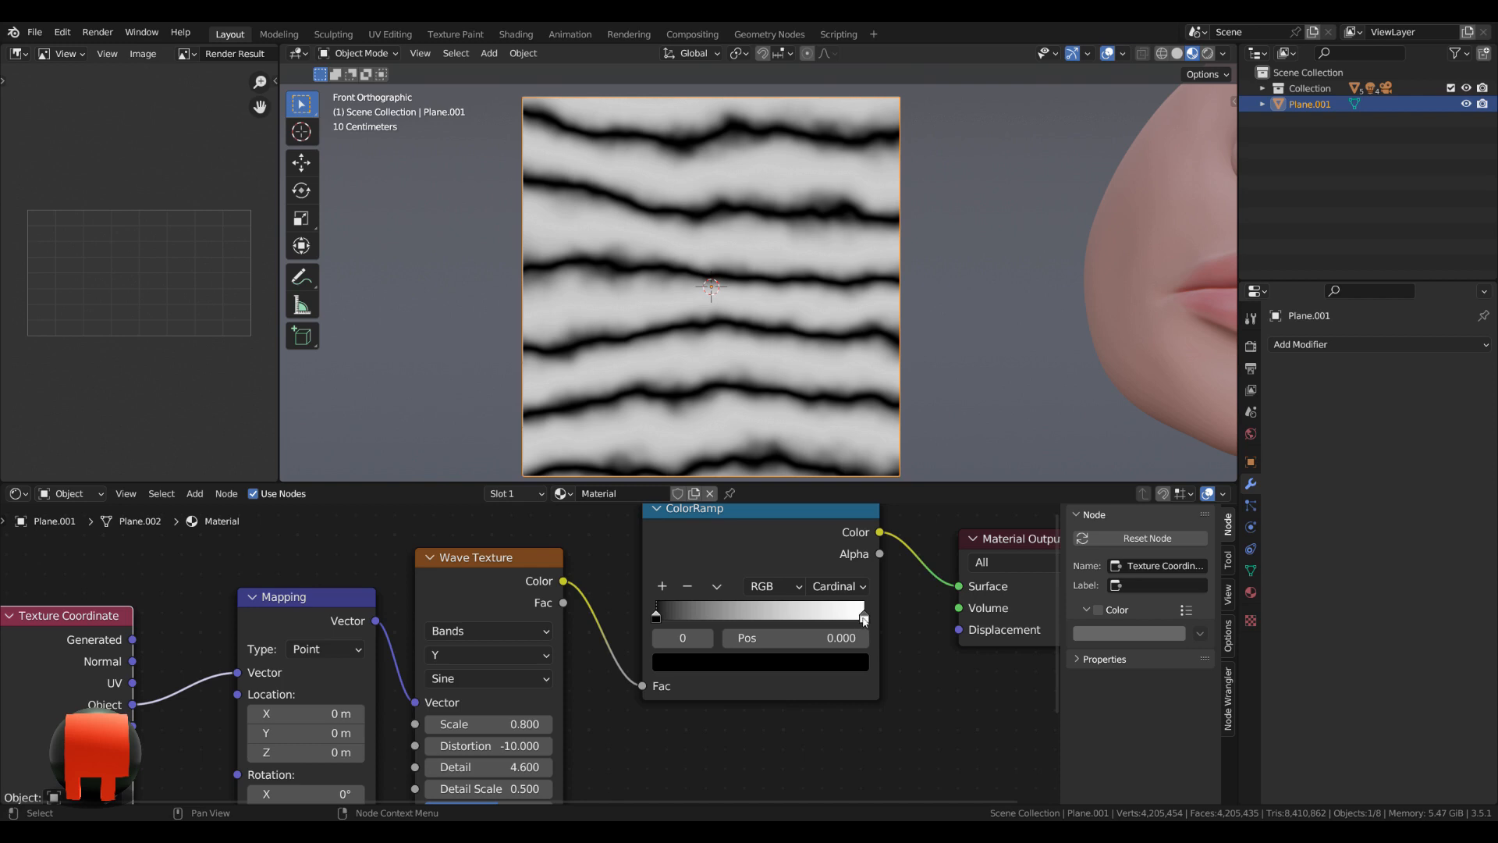
left_click_drag(865, 620, 764, 621)
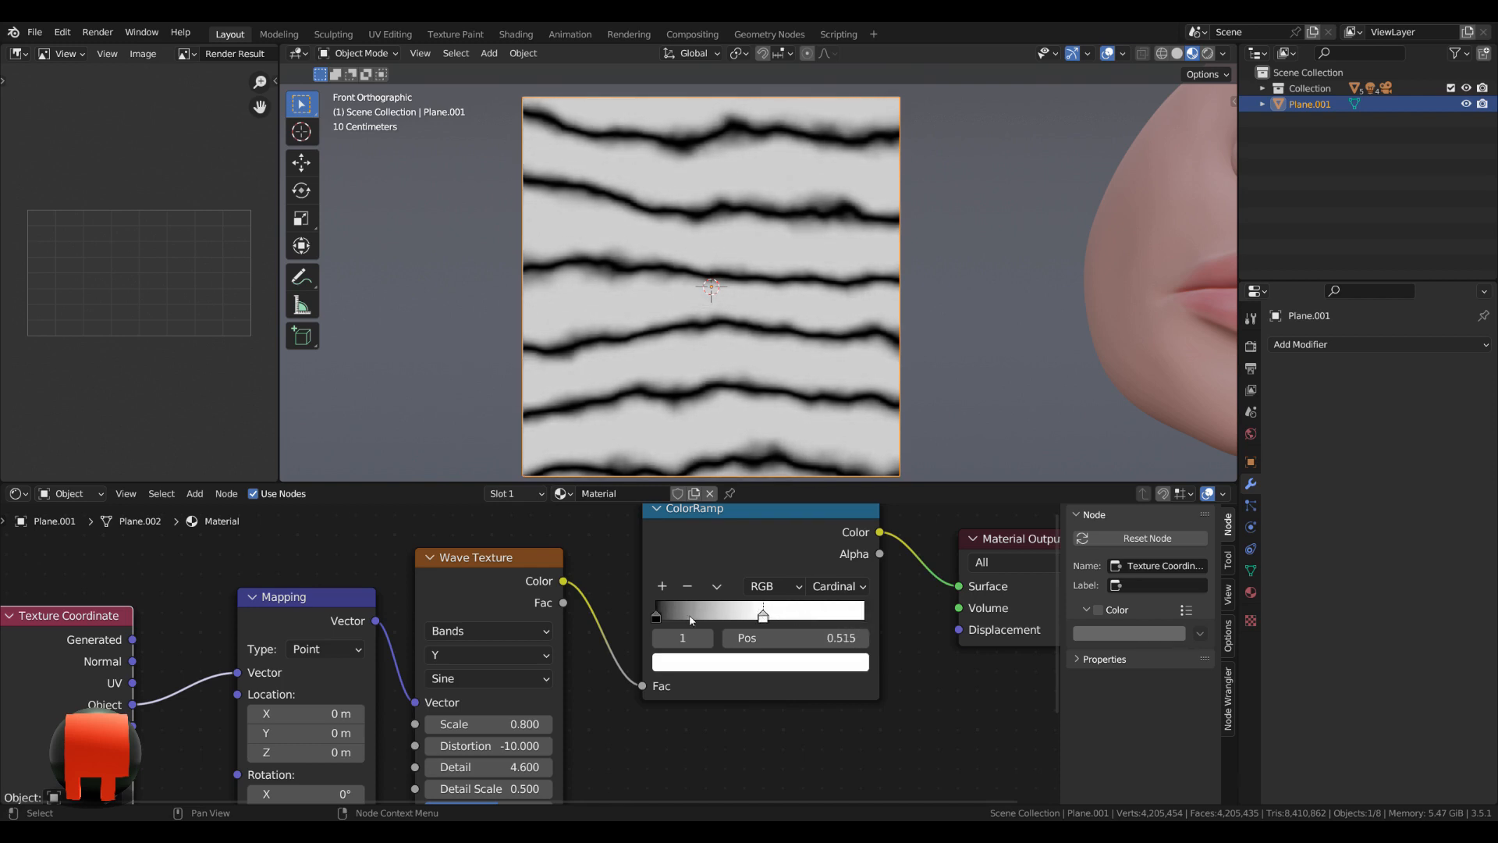
Lighten the ColorRamp's black stop to dark grey by setting its HSV value to 0.06.
left_click(655, 618)
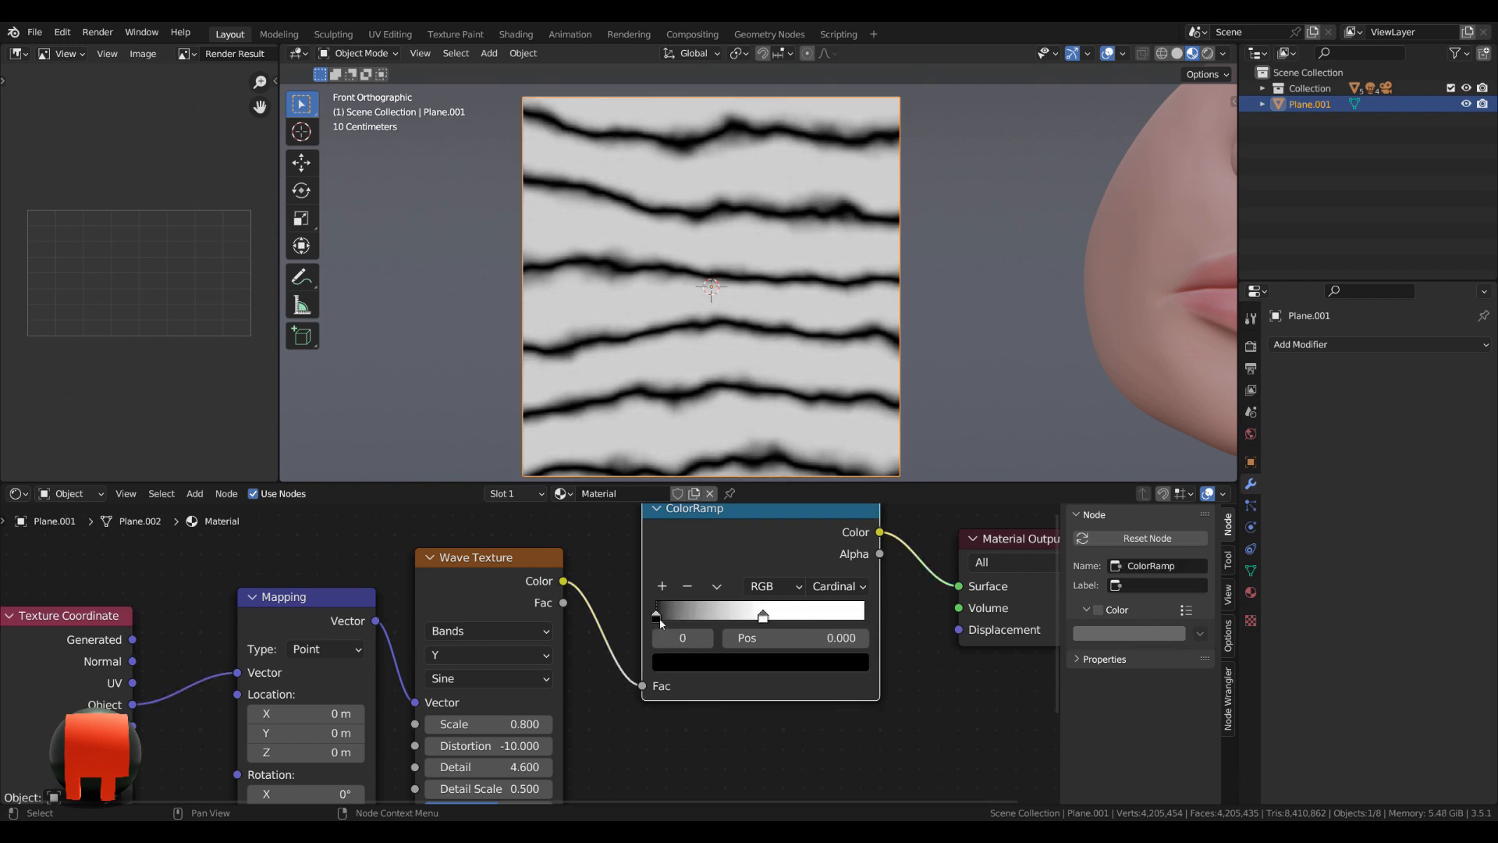
left_click(693, 662)
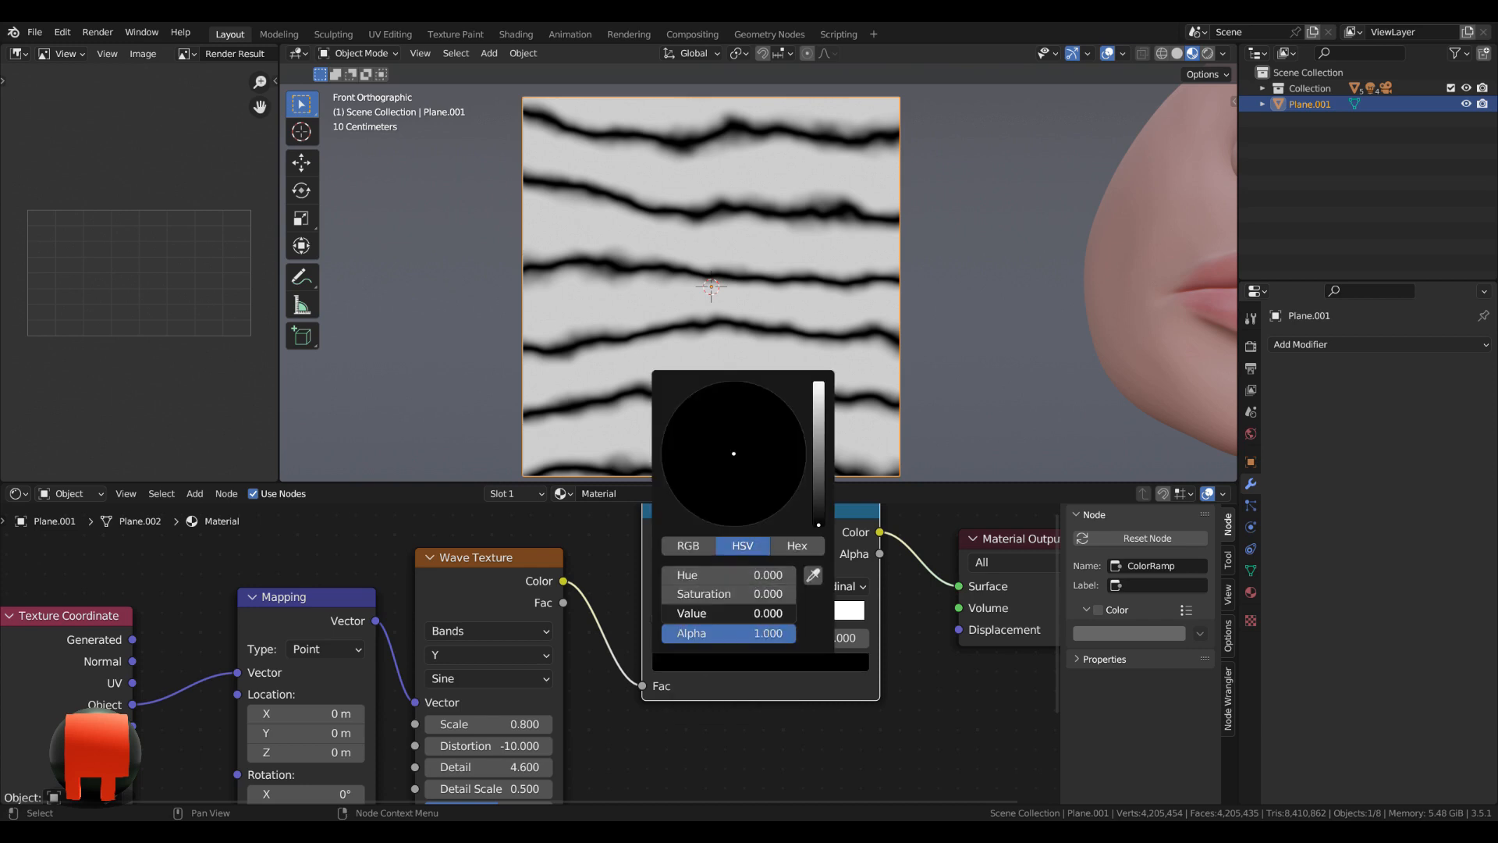
left_click(737, 614)
key("BackSpace")
type(".06")
key("Return")
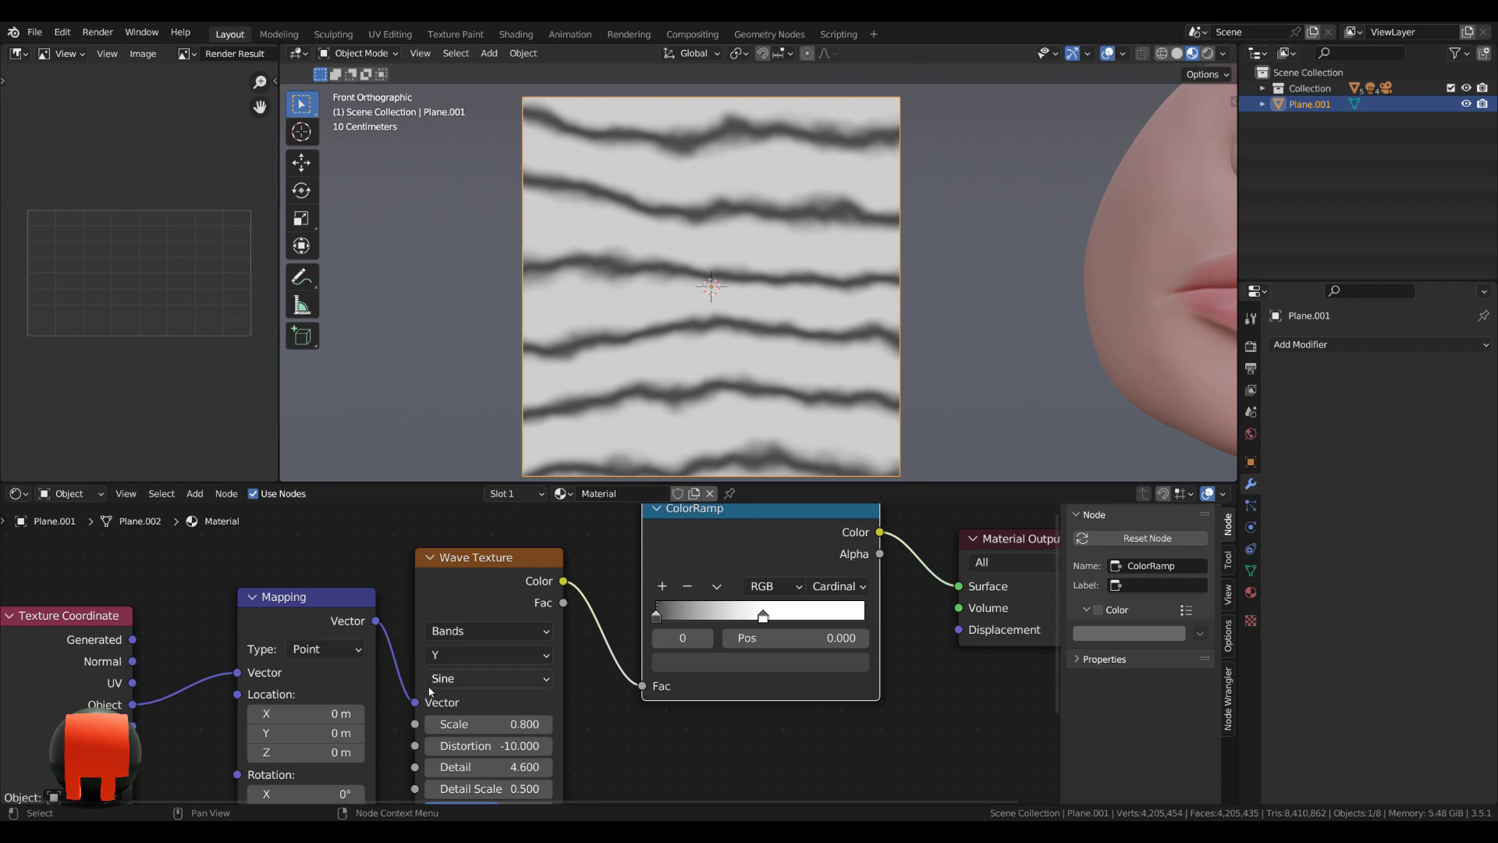
Change the Wave Texture's wave profile to Triangle.
middle_click_drag(460, 685, 508, 654)
left_click(507, 654)
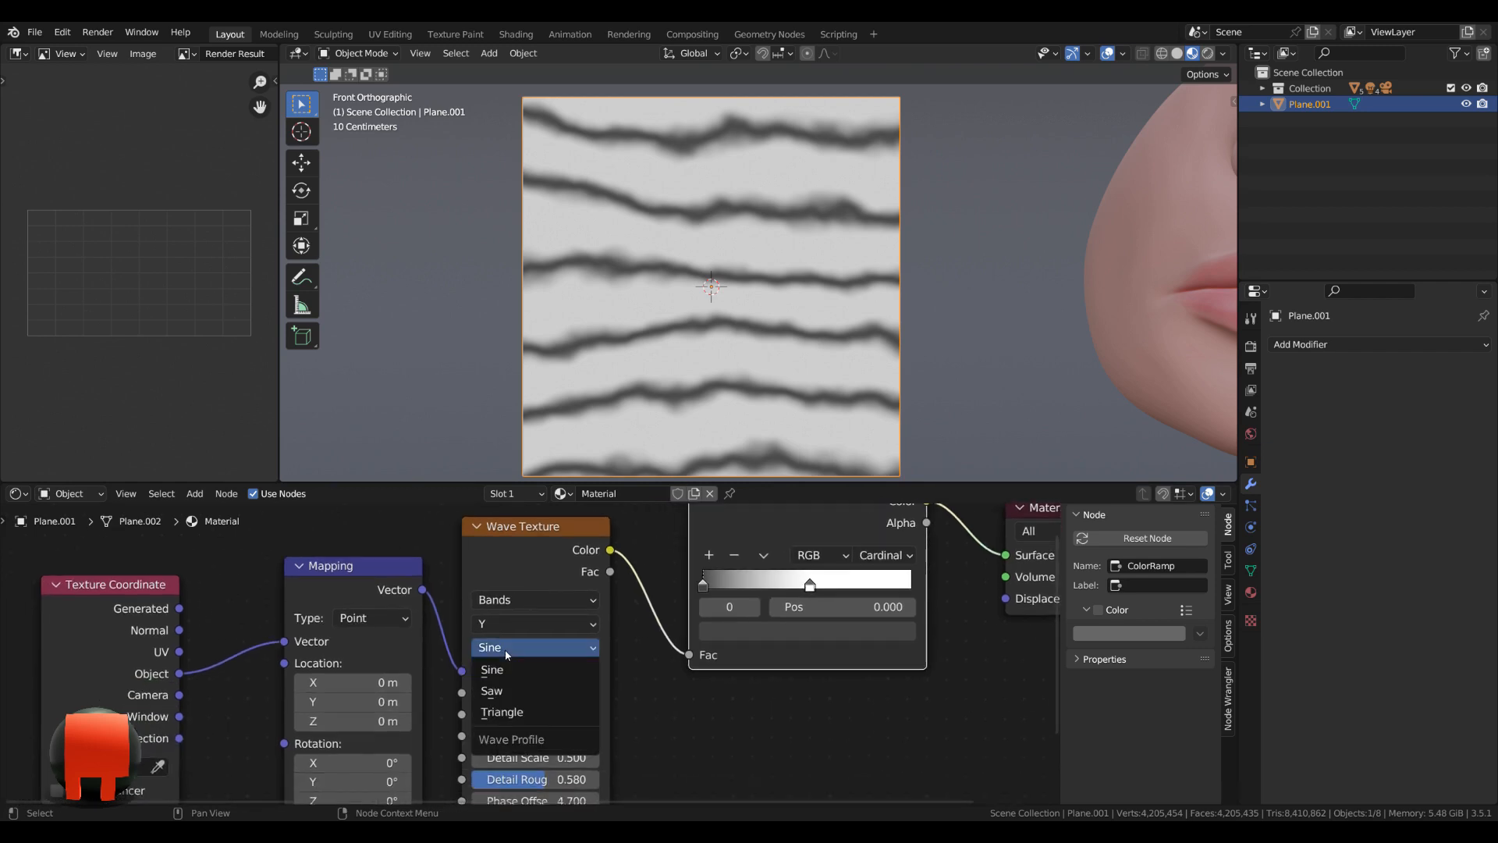
left_click(523, 710)
Duplicate the Texture Coordinate, Mapping, Wave Texture and ColorRamp nodes together and place the copies below the originals.
scroll(597, 696, "down", 7)
mouse_move(663, 696)
middle_mouse_down()
mouse_move(699, 640)
mouse_move(690, 603)
middle_mouse_up()
scroll(699, 640, "down", 3)
left_click_drag(325, 699, 652, 560)
scroll(743, 643, "down", 1)
middle_click_drag(742, 643, 714, 629)
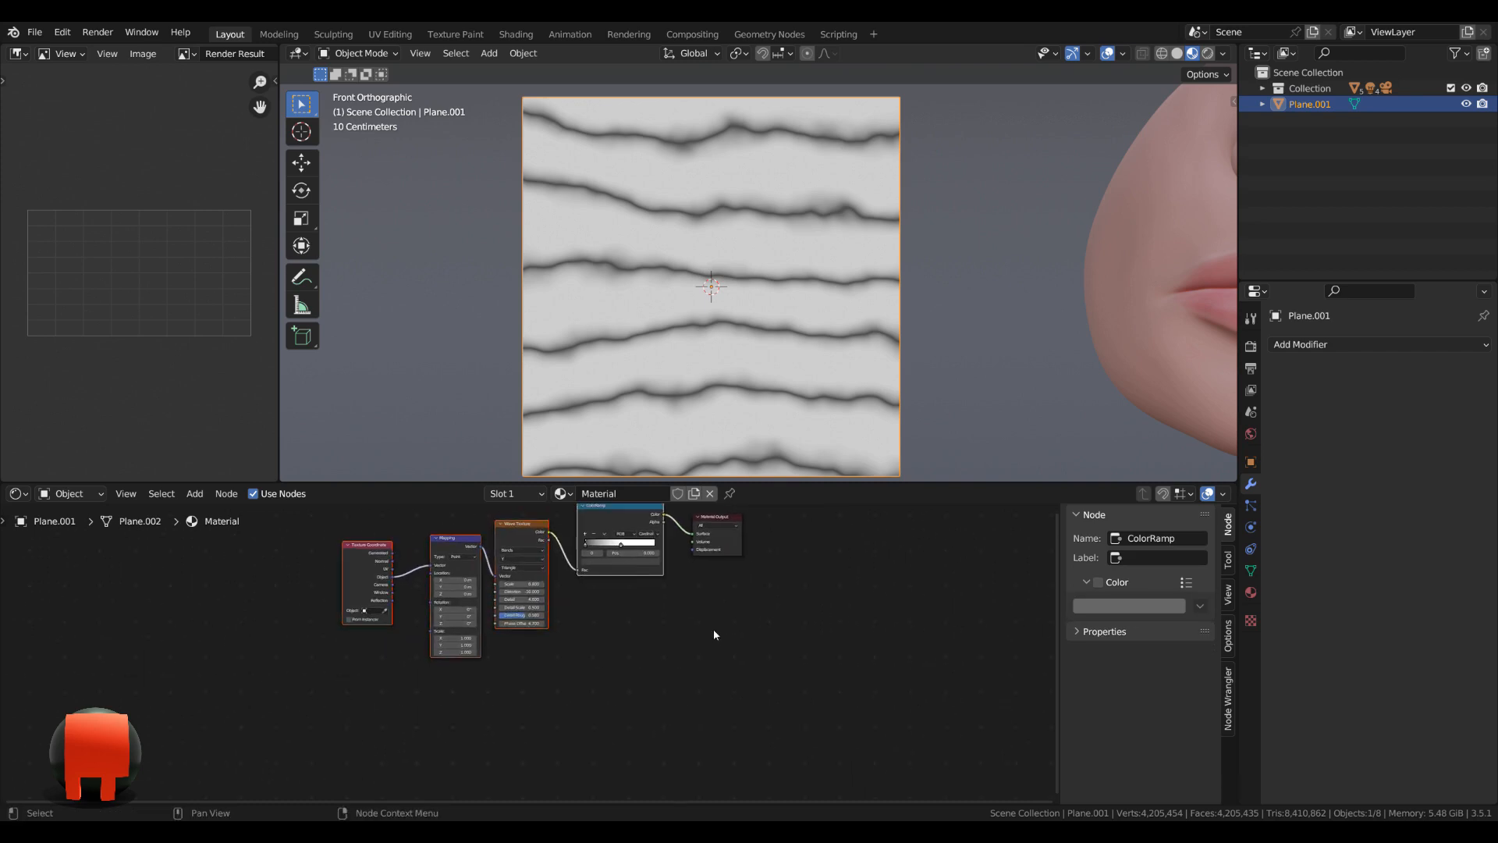
key("shift+d")
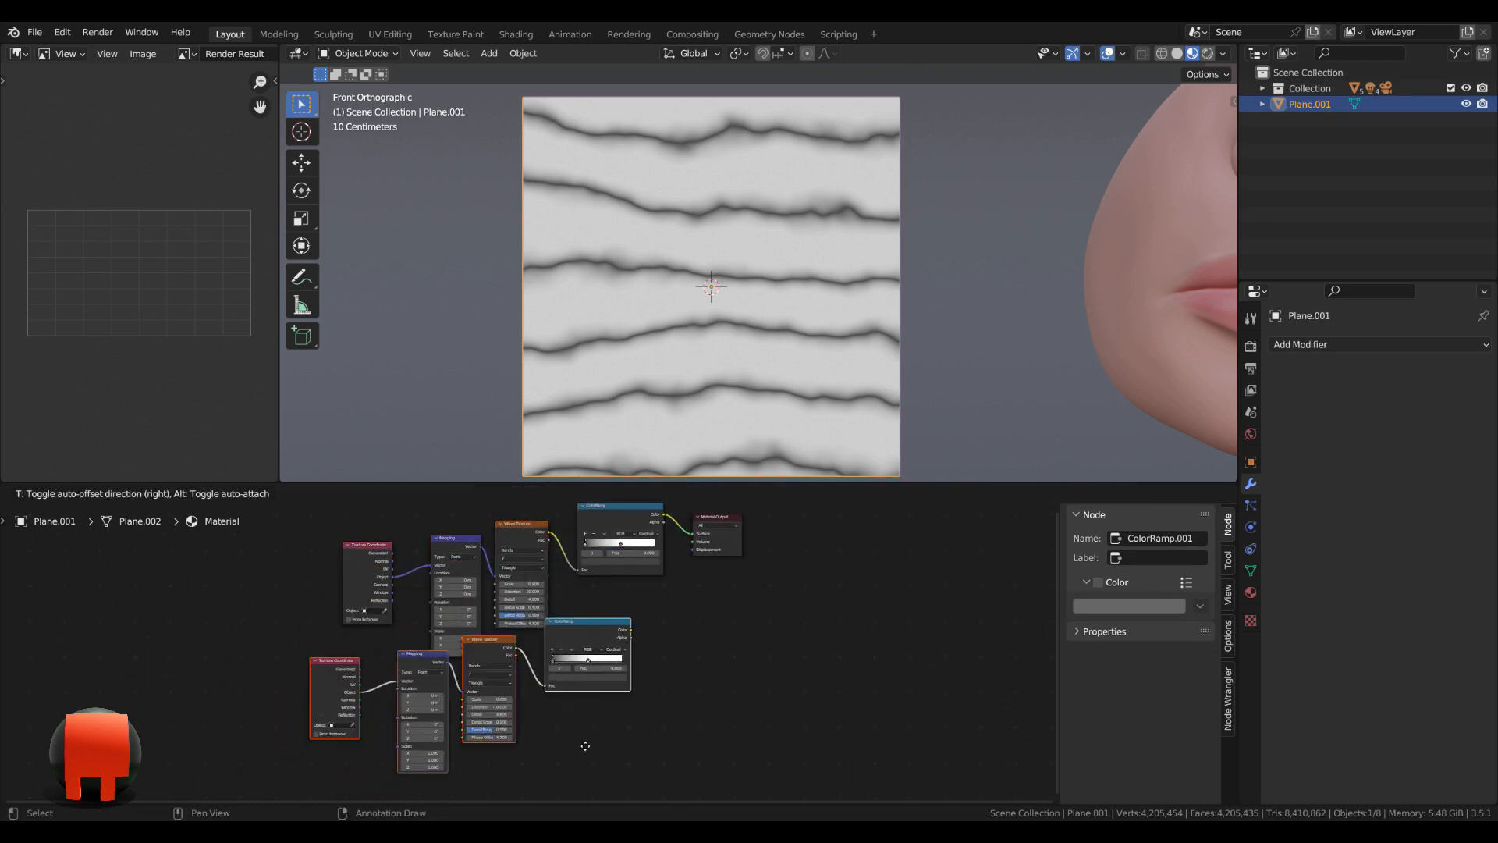
left_click(669, 632)
Move the Material Output node farther from the ColorRamps and feed its Surface from the duplicated ColorRamp's color.
left_click_drag(726, 523, 781, 542)
middle_click_drag(685, 690, 792, 635)
scroll(772, 663, "up", 4)
middle_click_drag(756, 684, 729, 659)
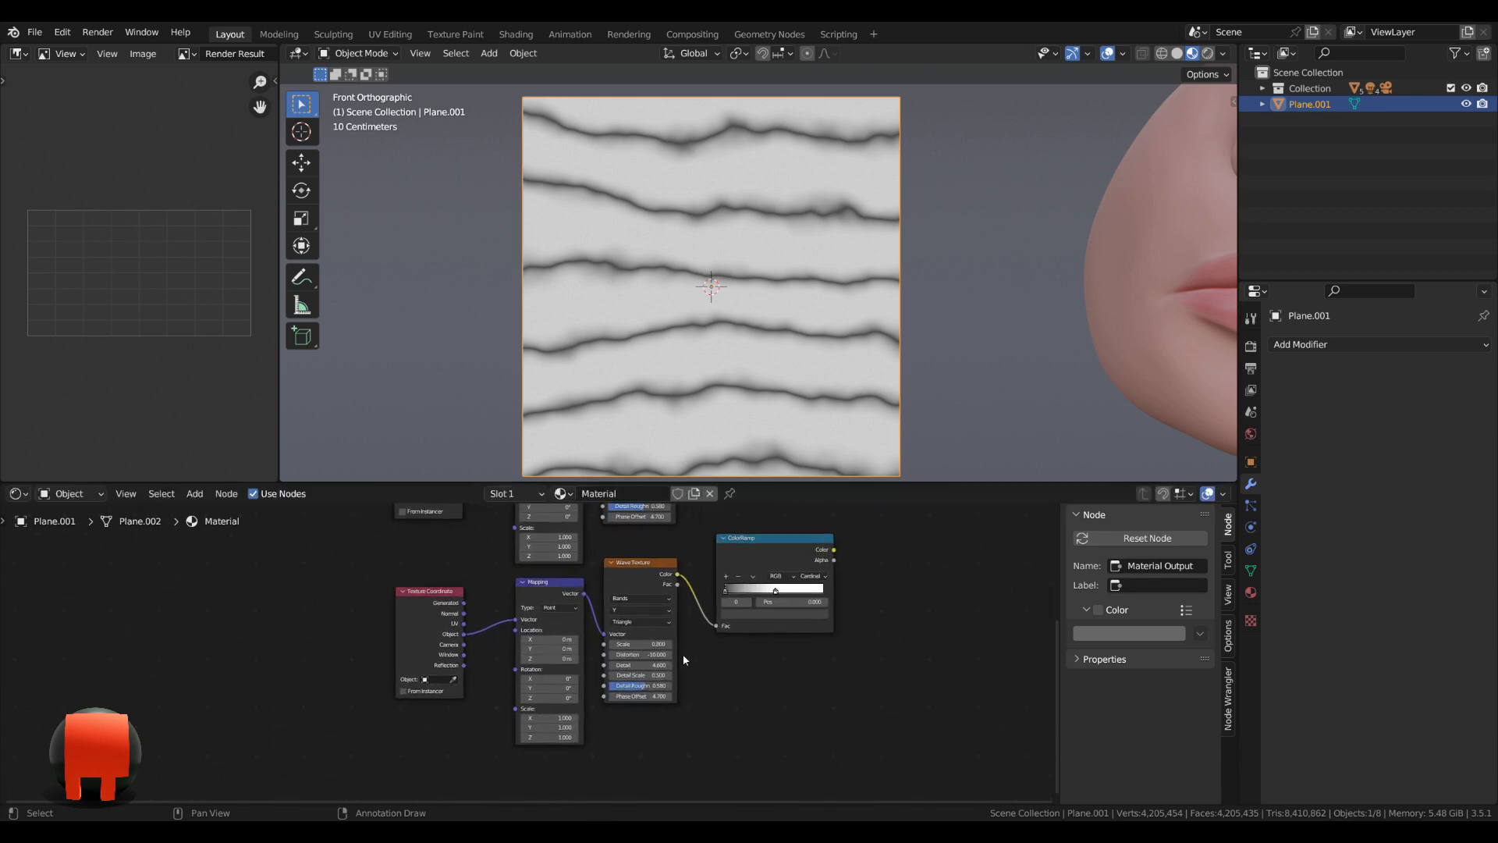
scroll(672, 646, "up", 2)
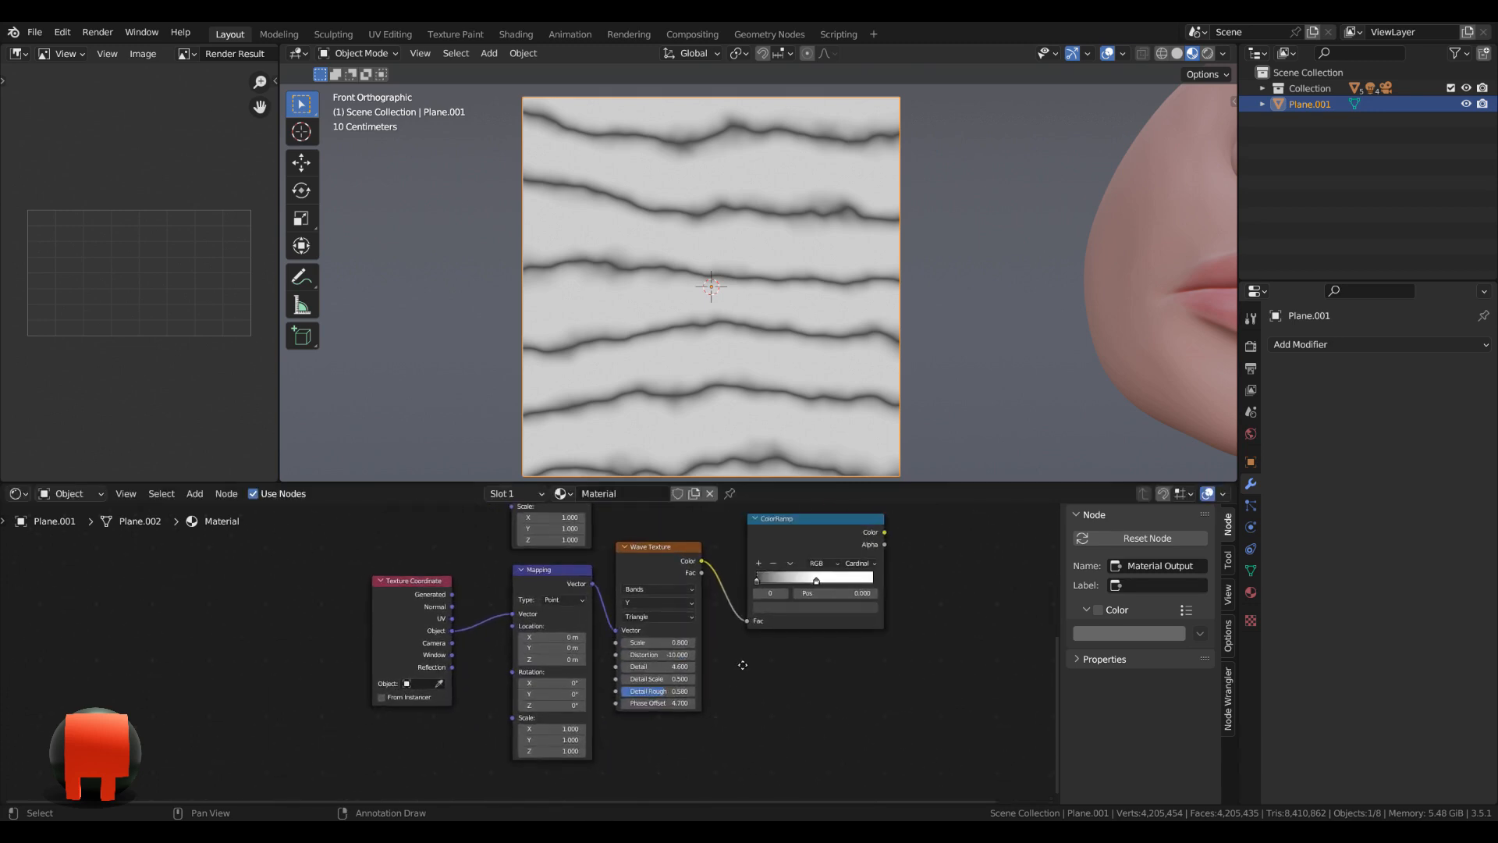
left_click(789, 545)
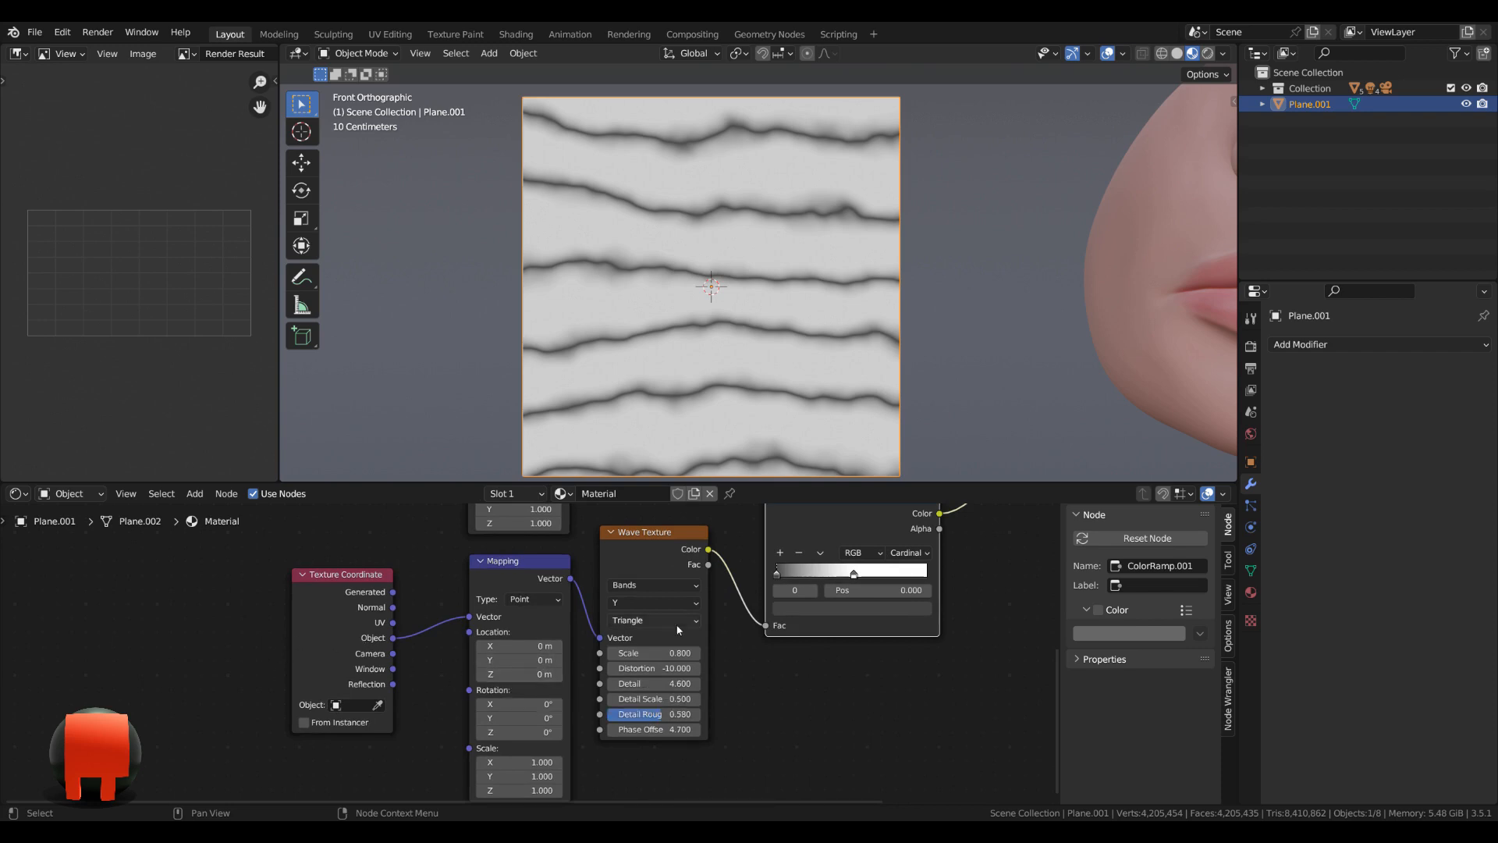
Set the duplicated Wave Texture's scale to -75.
left_click(663, 653)
key("Return")
scroll(782, 668, "up", 1)
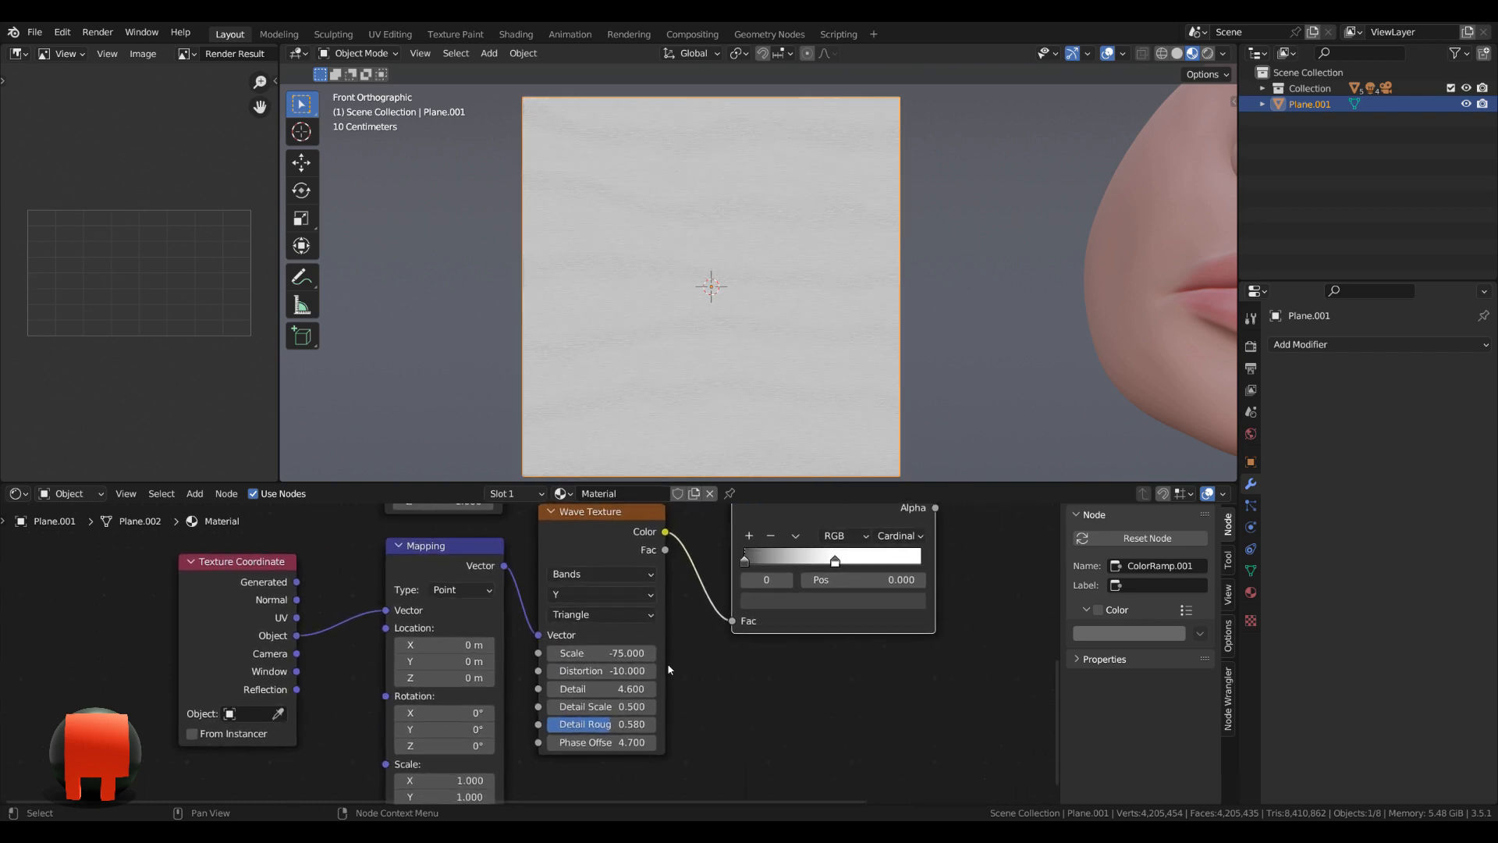
Set the duplicated Wave Texture's distortion to -16.5.
left_click(610, 670)
type("-16.")
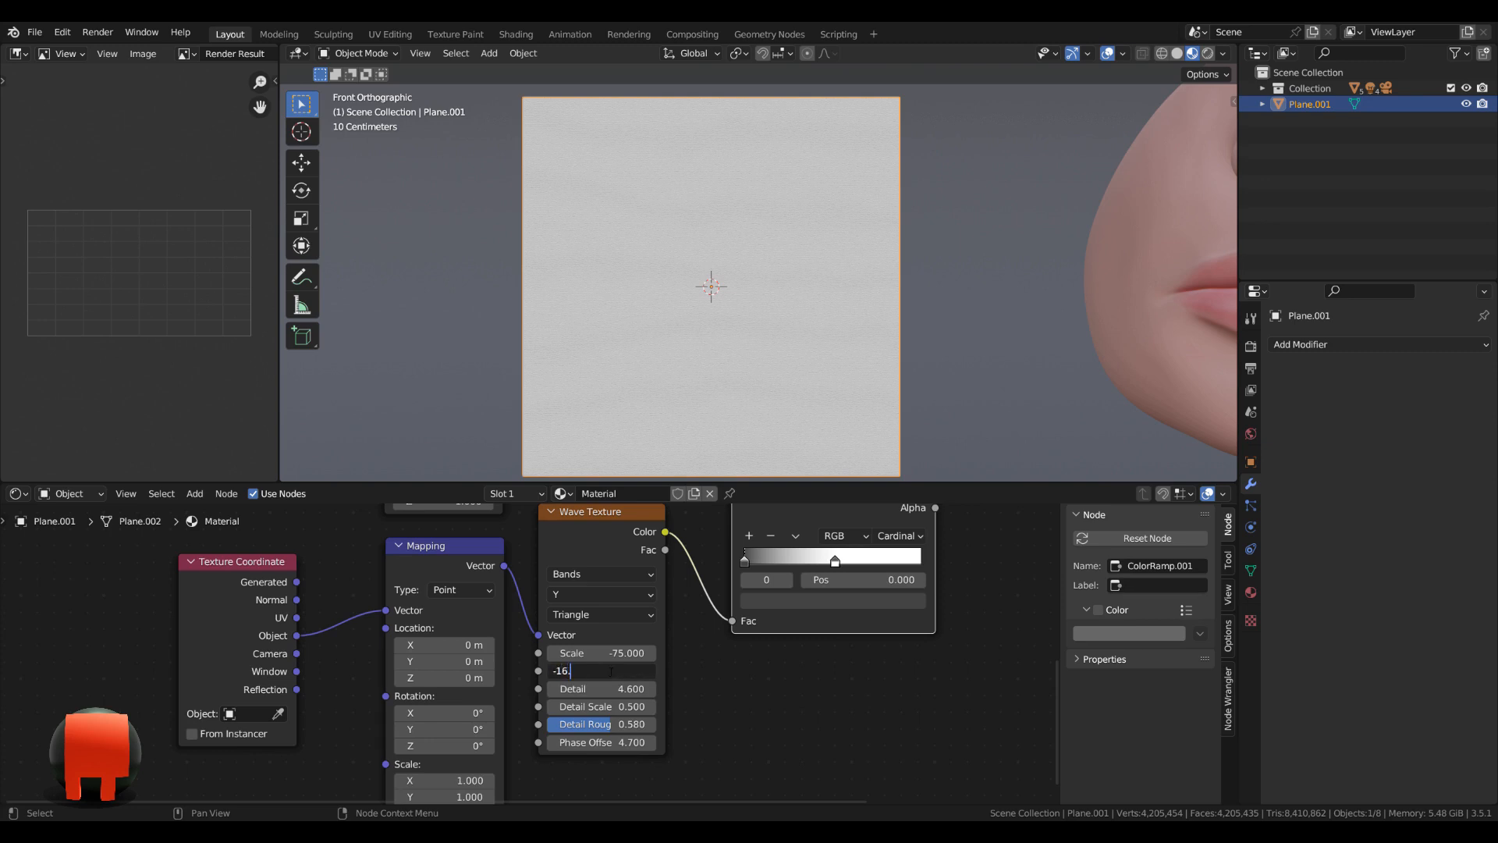
type("5")
key("Return")
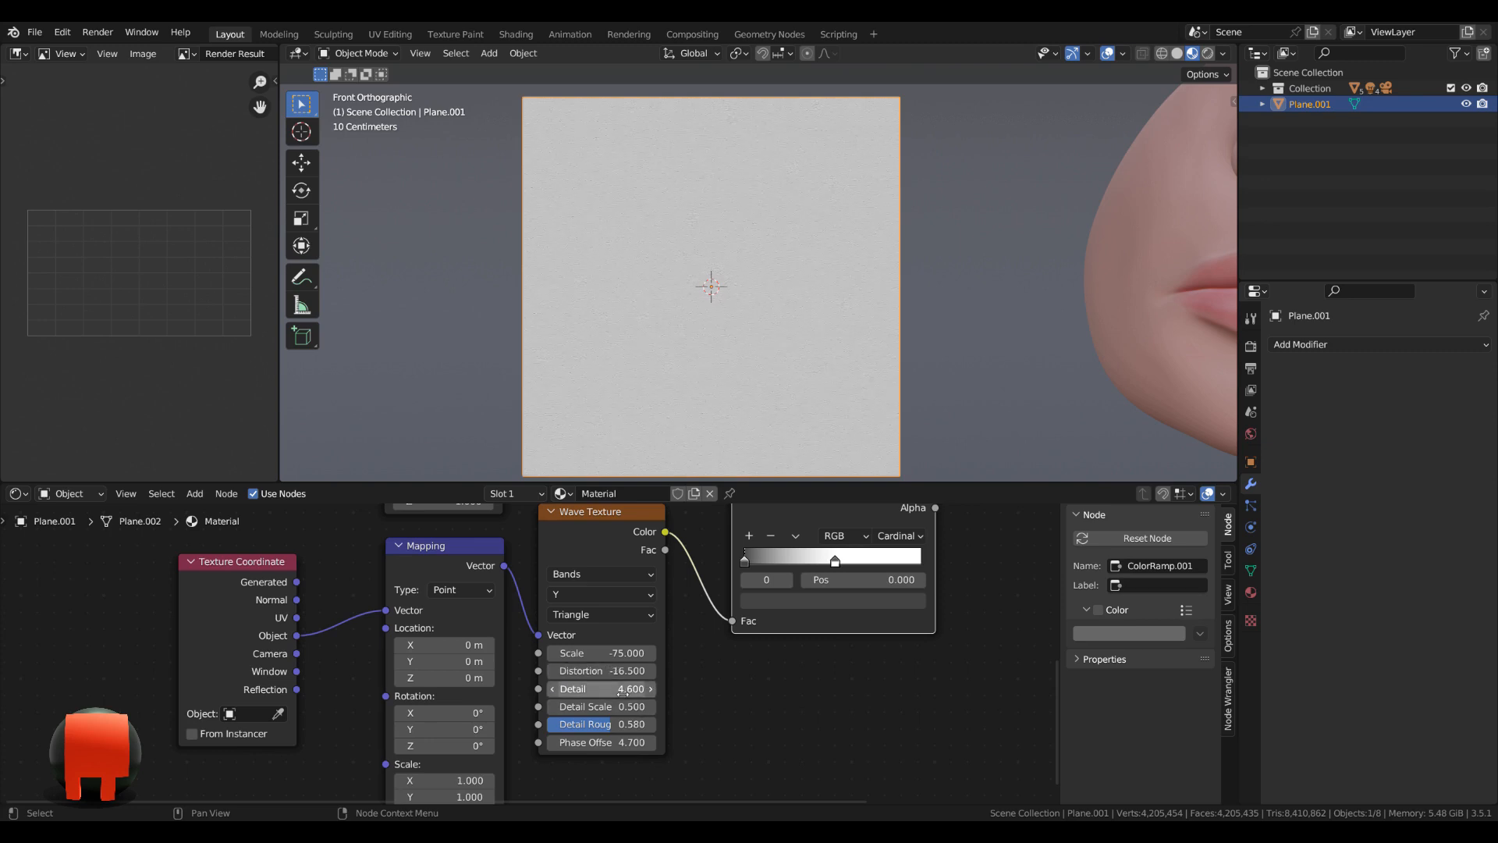
Set the duplicated Wave Texture's detail roughness to 0.5 and its phase offset to 5.
left_click(601, 724)
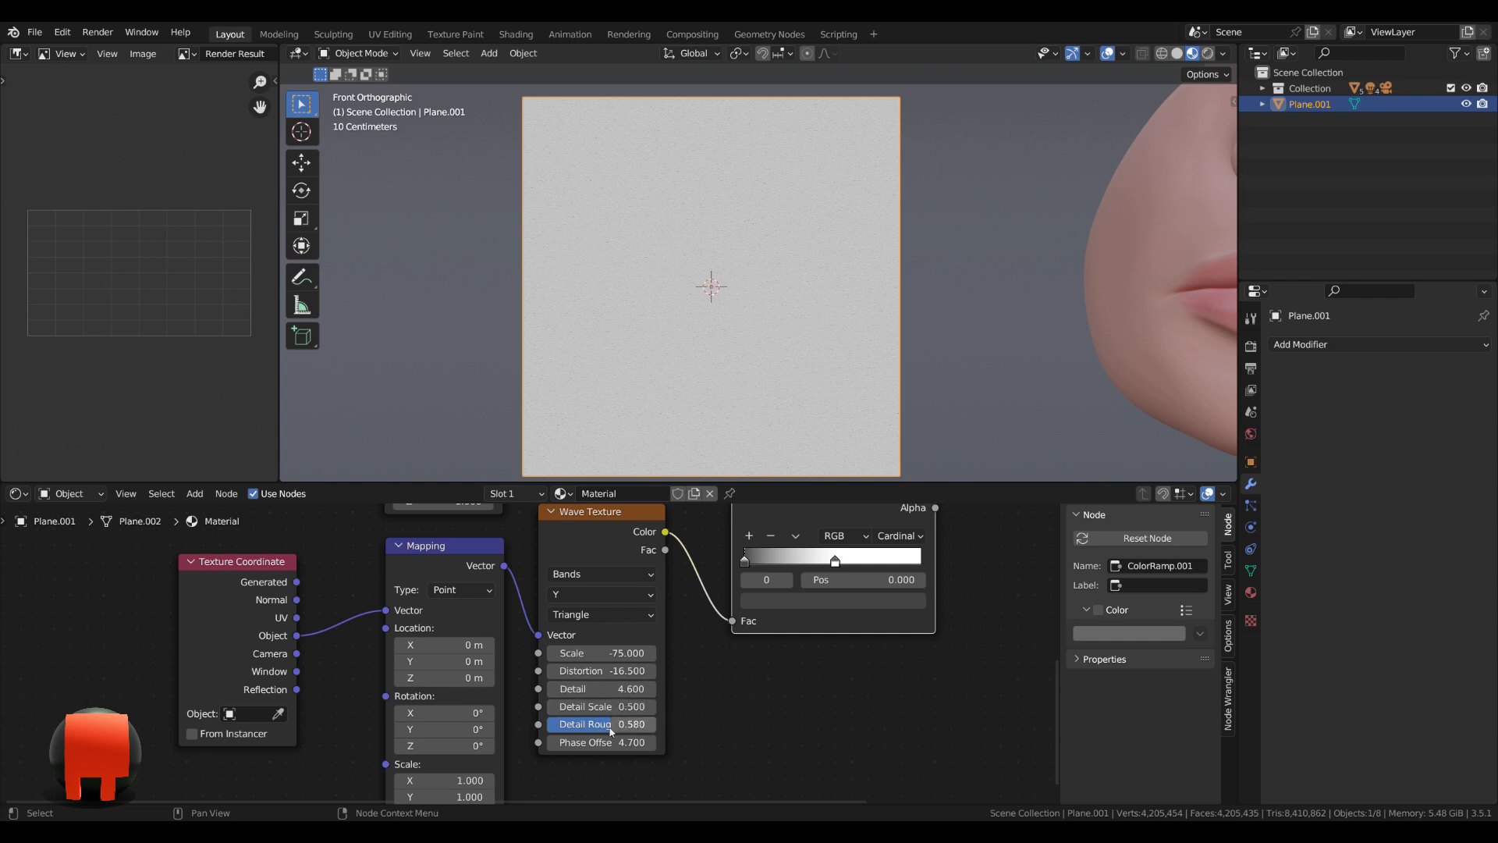
key("BackSpace")
type("0.5")
key("Return")
left_click(615, 742)
type("5")
key("Return")
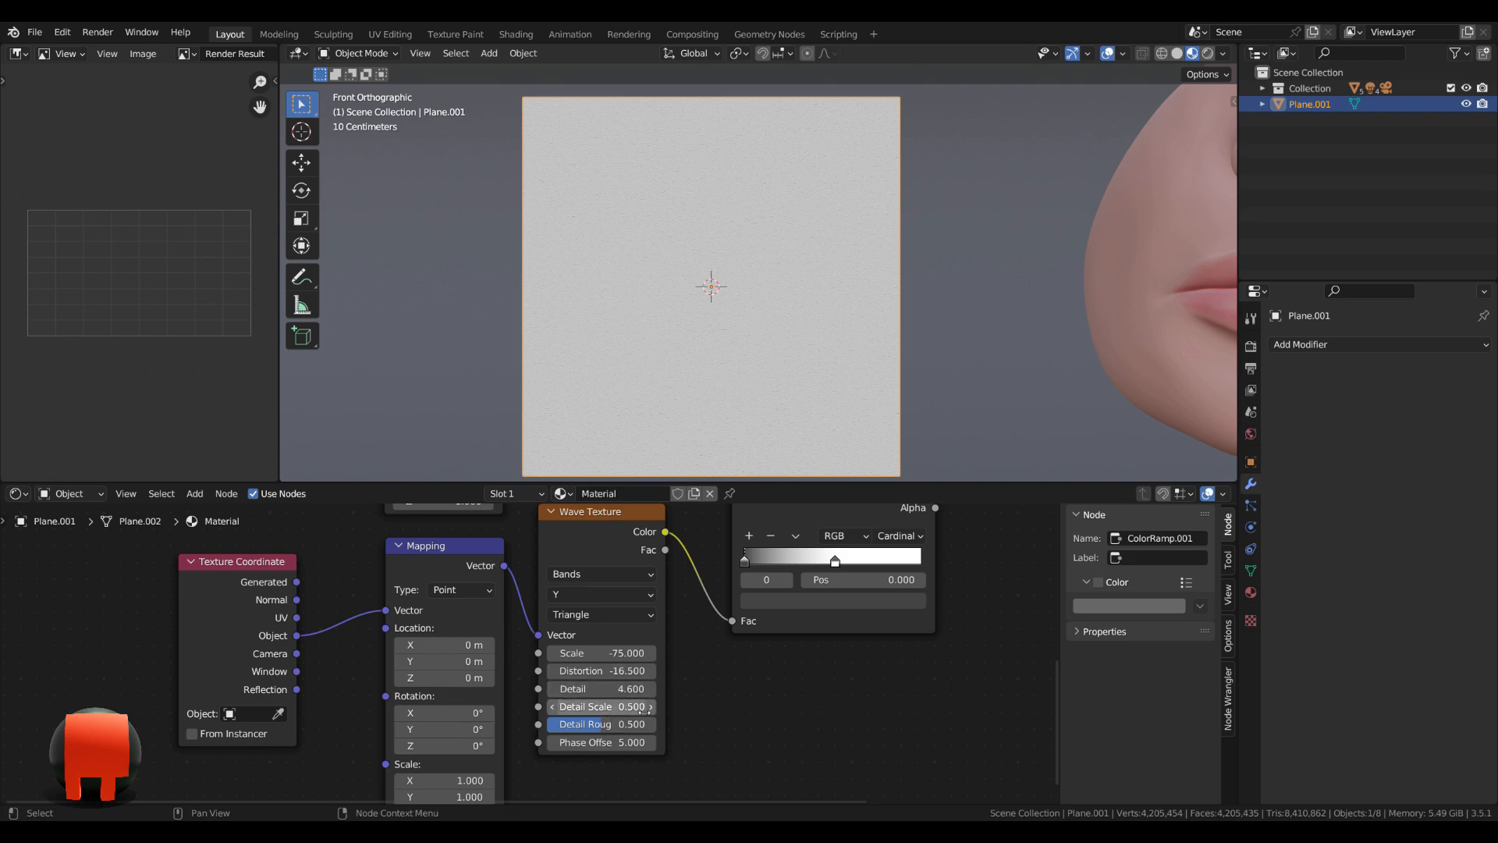
Set the duplicated Wave Texture's scale to -0.75.
left_click(616, 653)
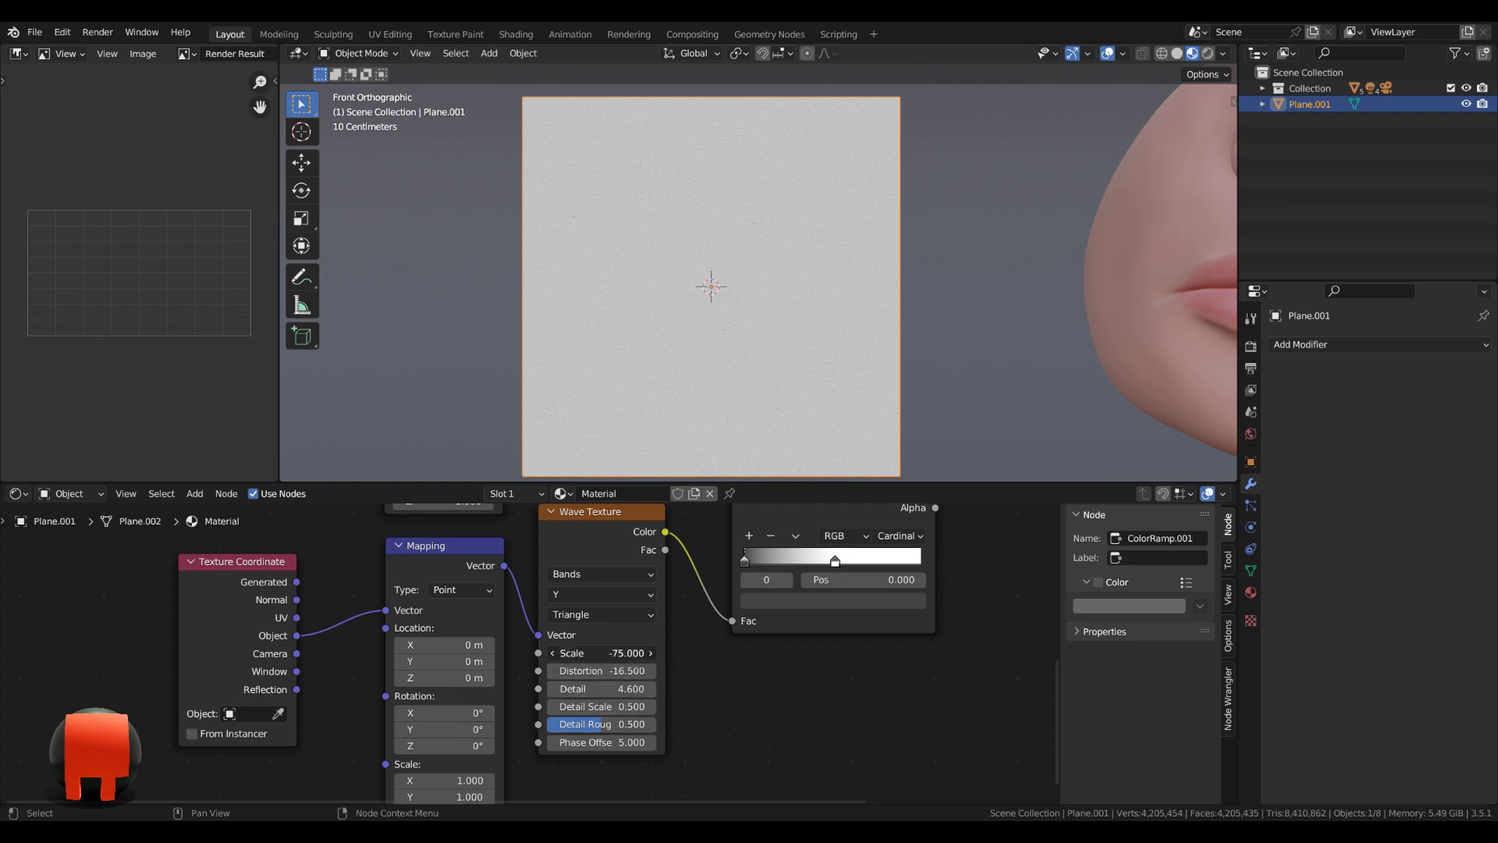
key("BackSpace")
type("-0.75")
key("Return")
Move the duplicated ColorRamp's white stop to about position 0.446.
middle_click_drag(803, 703, 681, 740)
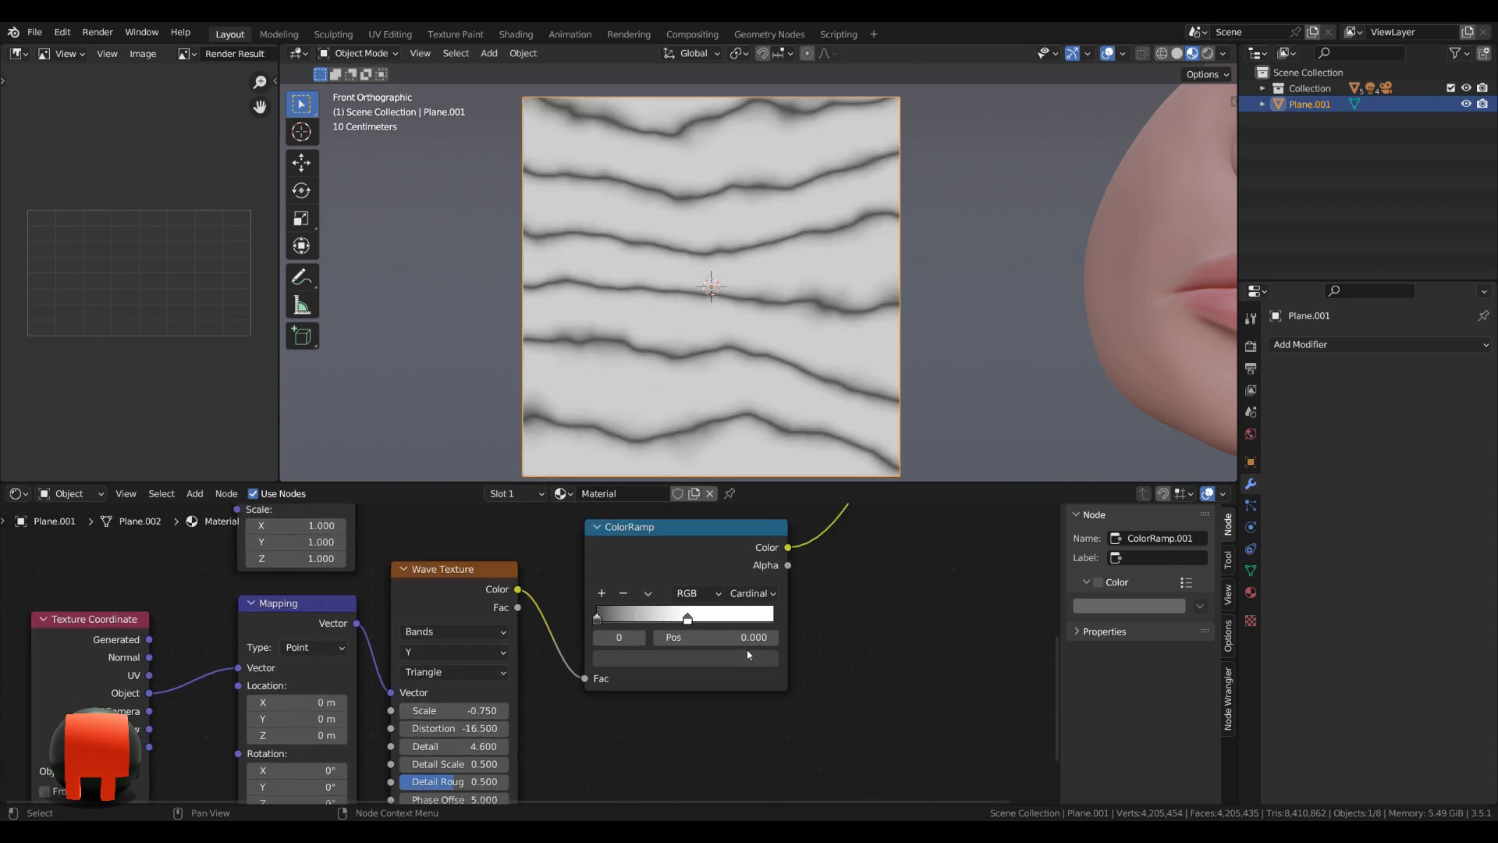
middle_click_drag(683, 635, 677, 646)
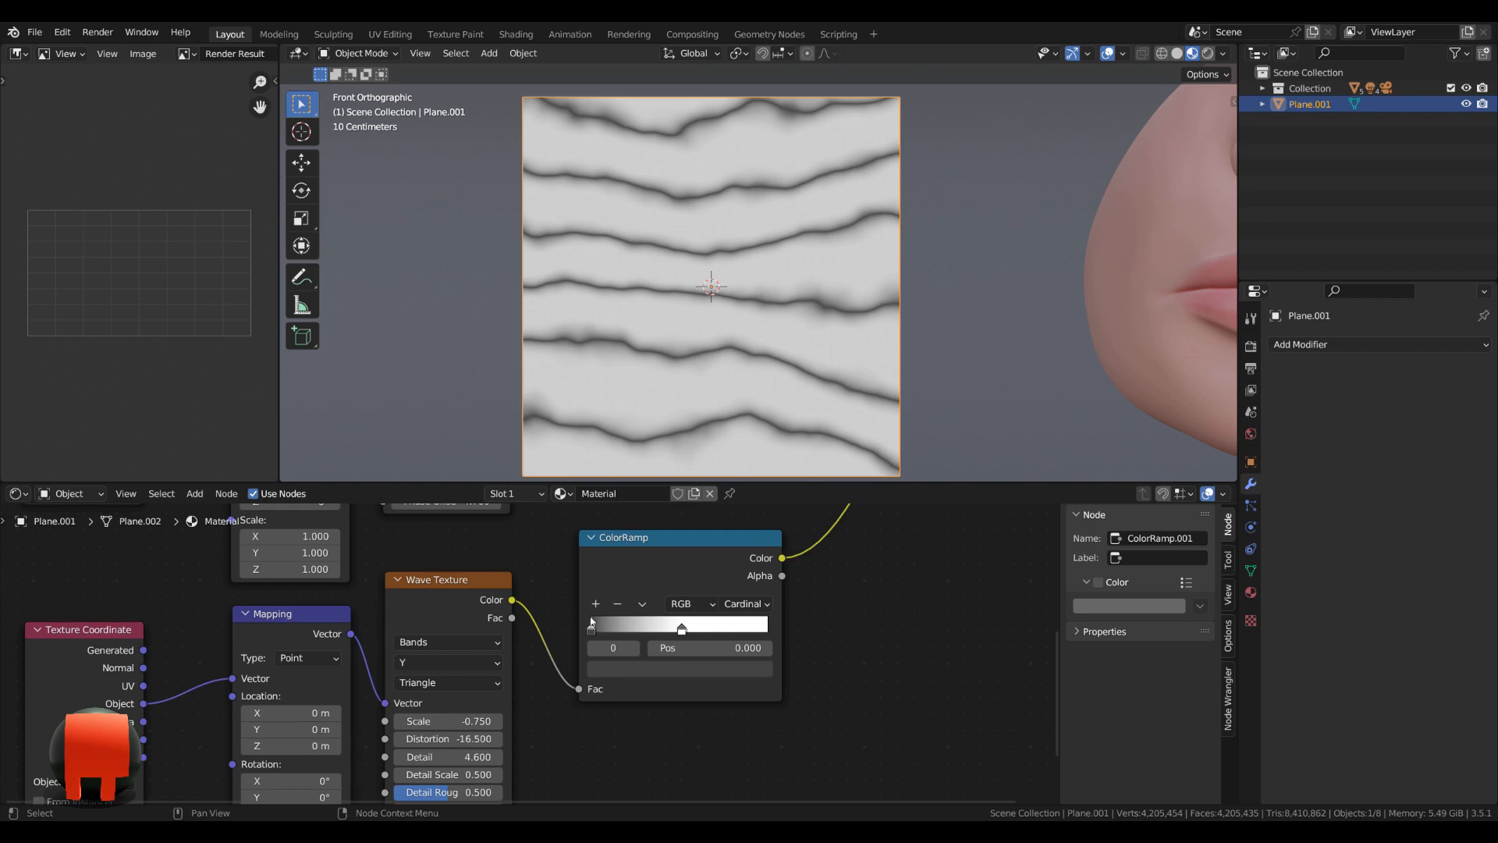
left_click_drag(681, 633, 669, 632)
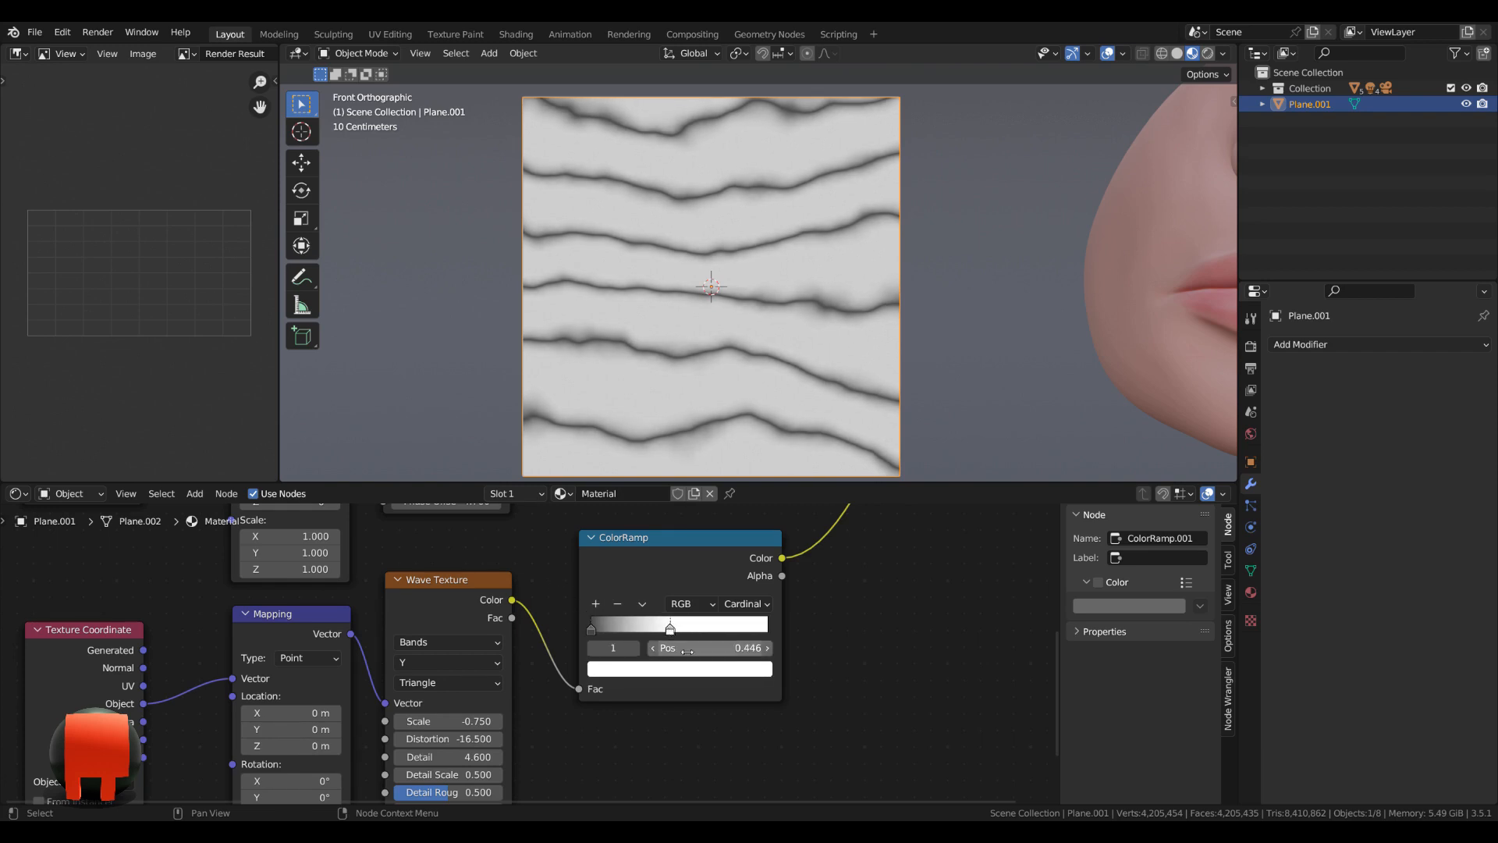
Make room before the Material Output and insert a Mix node on its link from the duplicated ColorRamp.
scroll(669, 632, "down", 2)
scroll(633, 757, "down", 2)
middle_click_drag(653, 699, 612, 791)
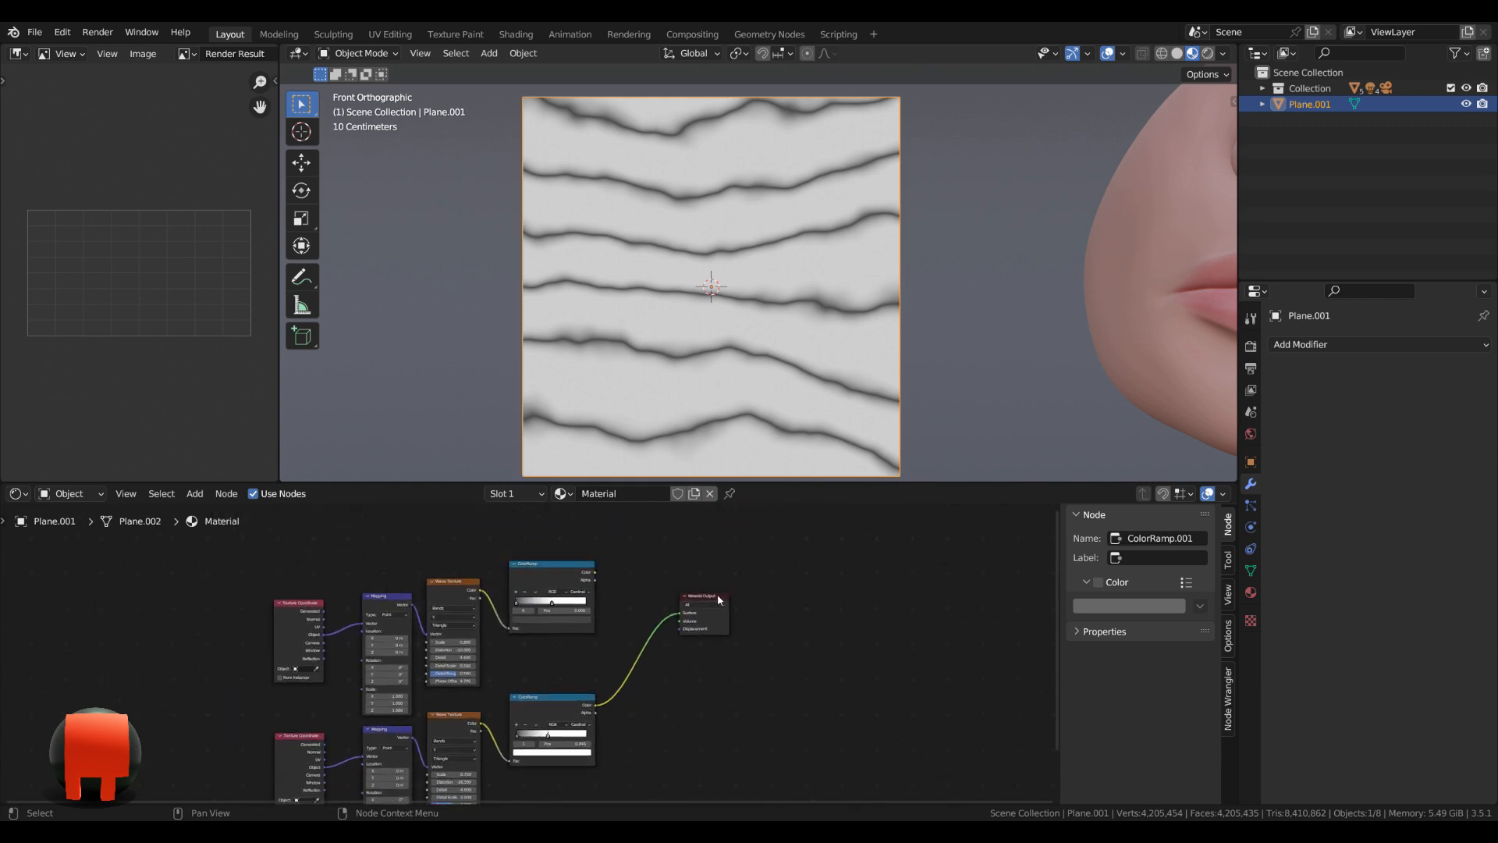
left_click_drag(718, 596, 729, 599)
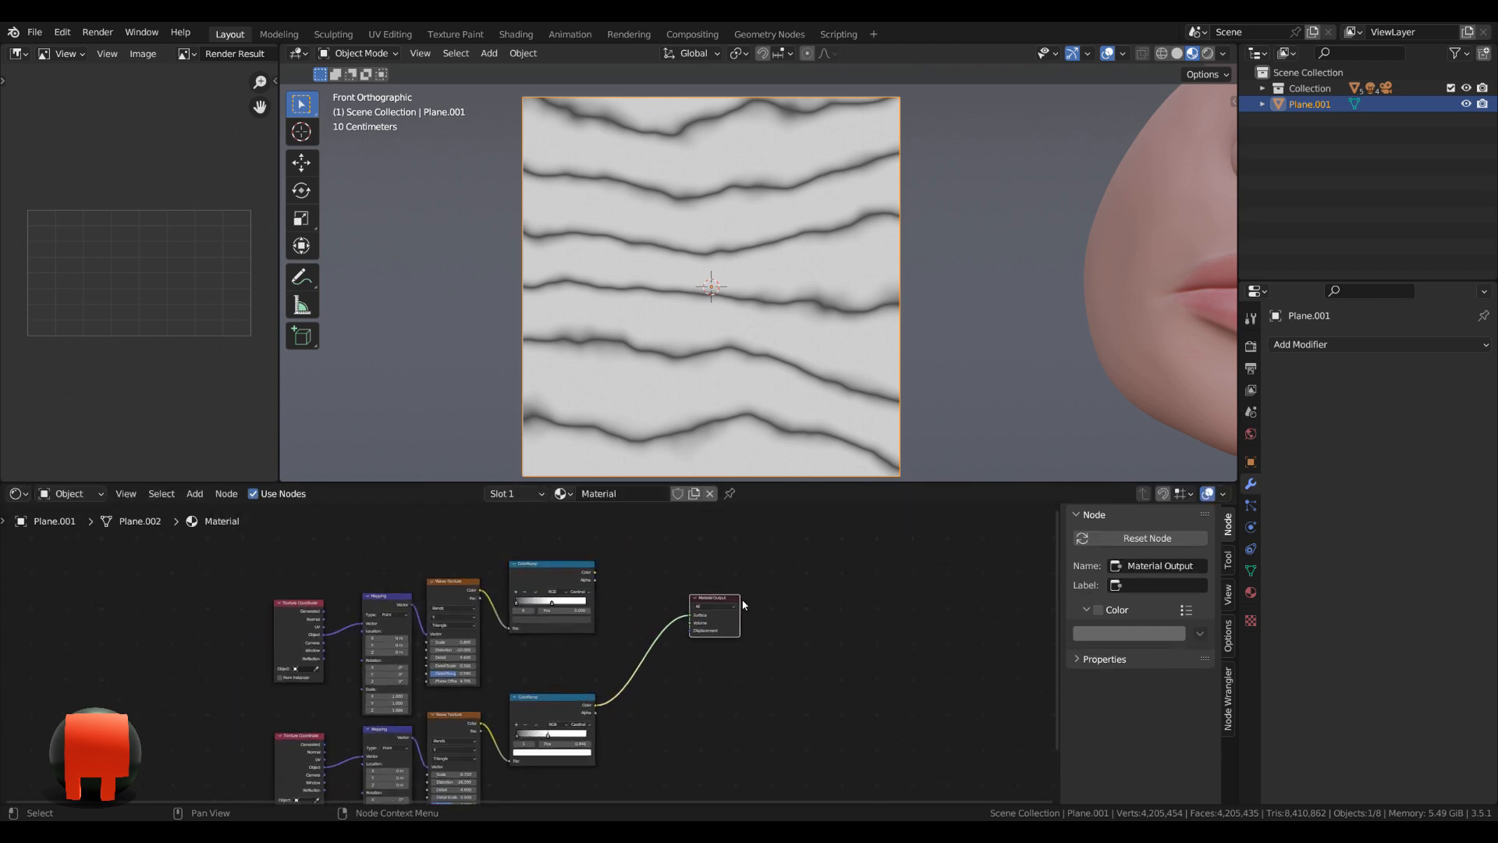
key("shift+a")
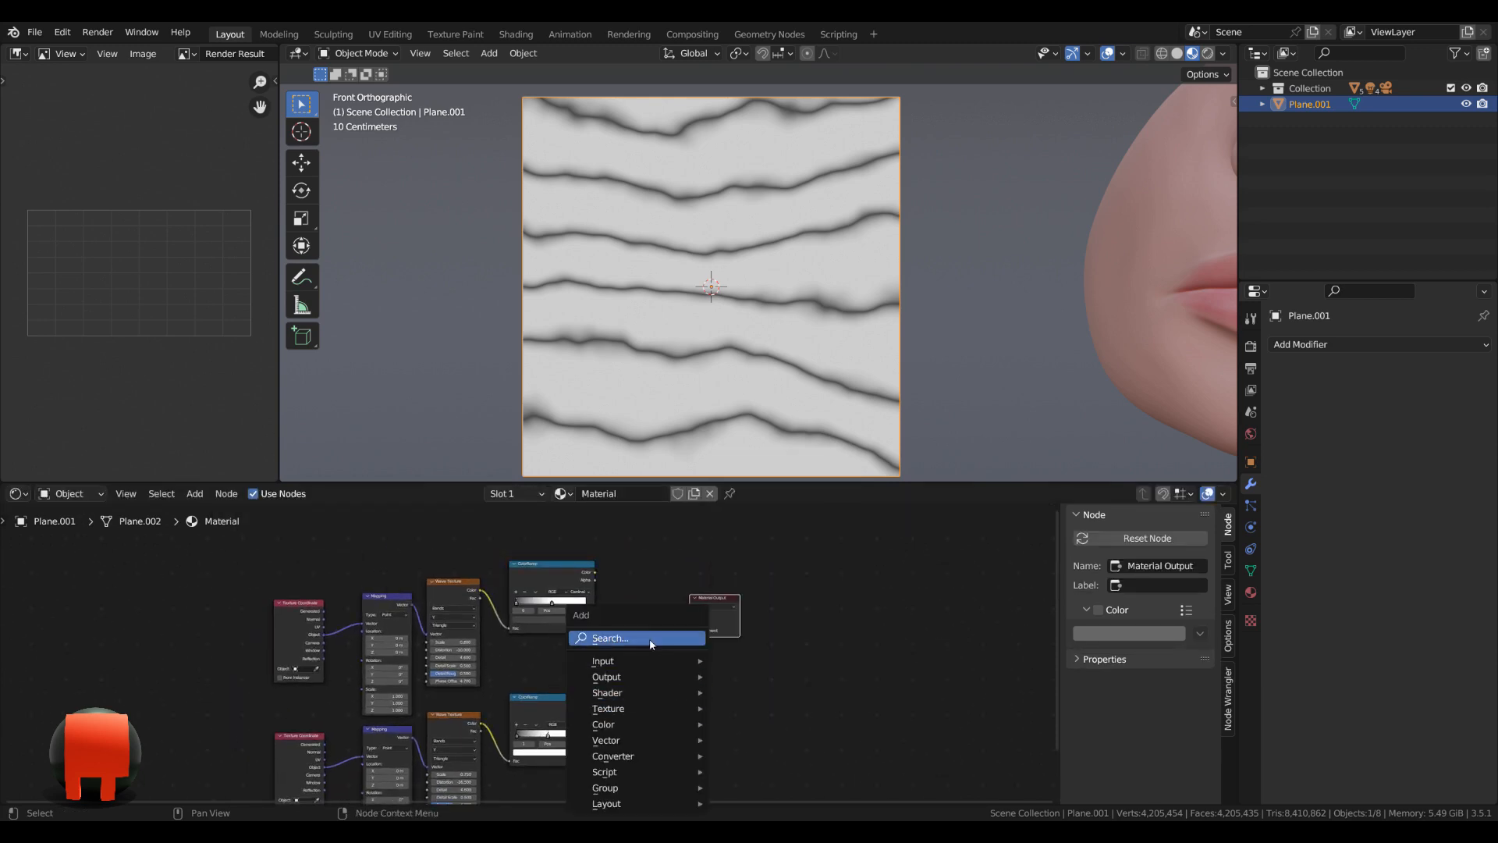
left_click(653, 644)
type("mix")
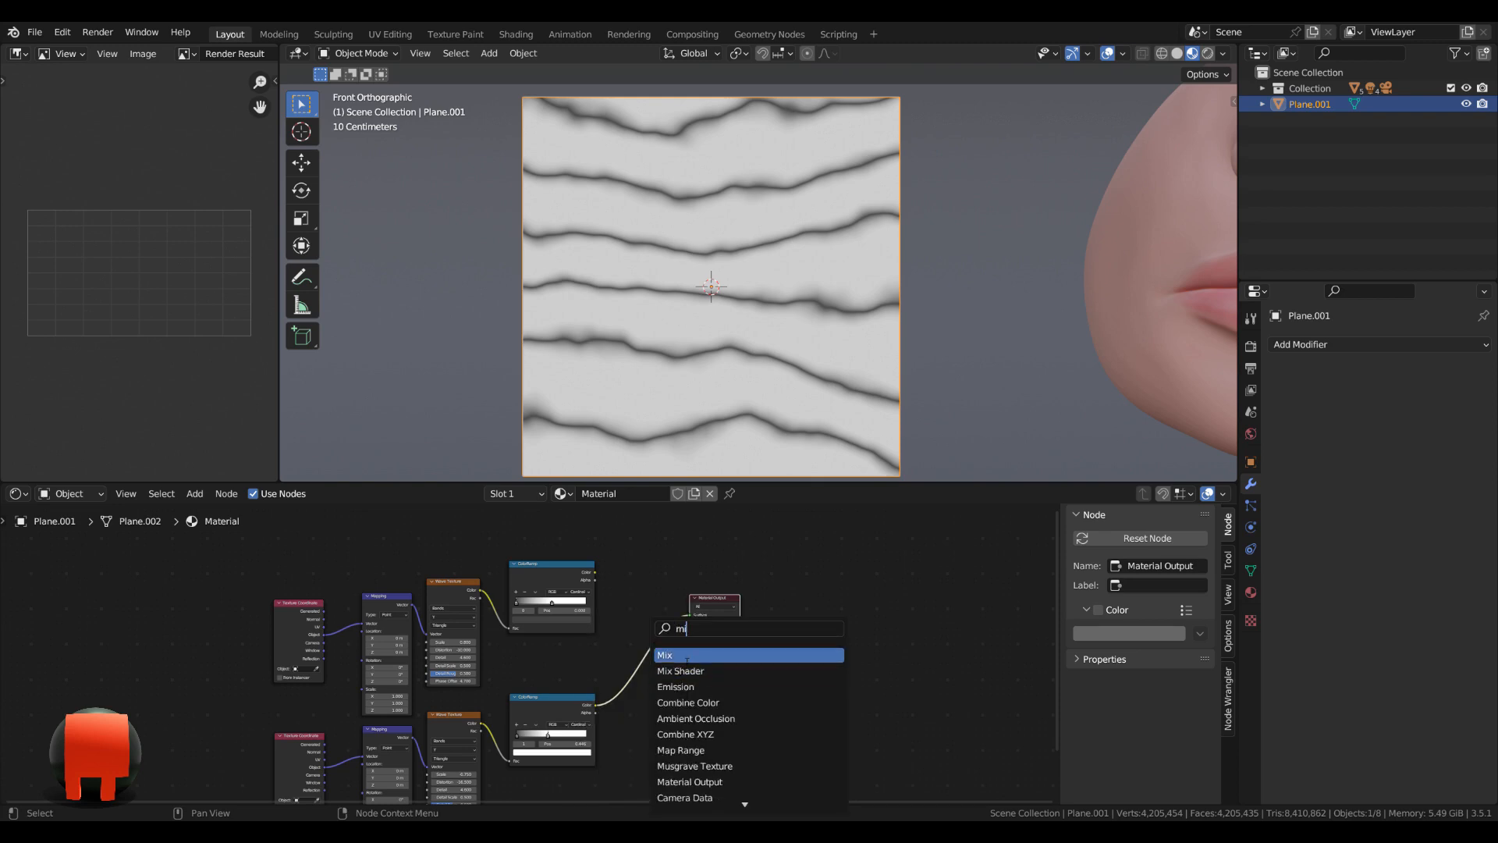
key("Return")
left_click(678, 641)
Set the Mix node to Color and wire the original ColorRamp into A, the duplicated one into B, and the result into Surface.
scroll(679, 641, "up", 3)
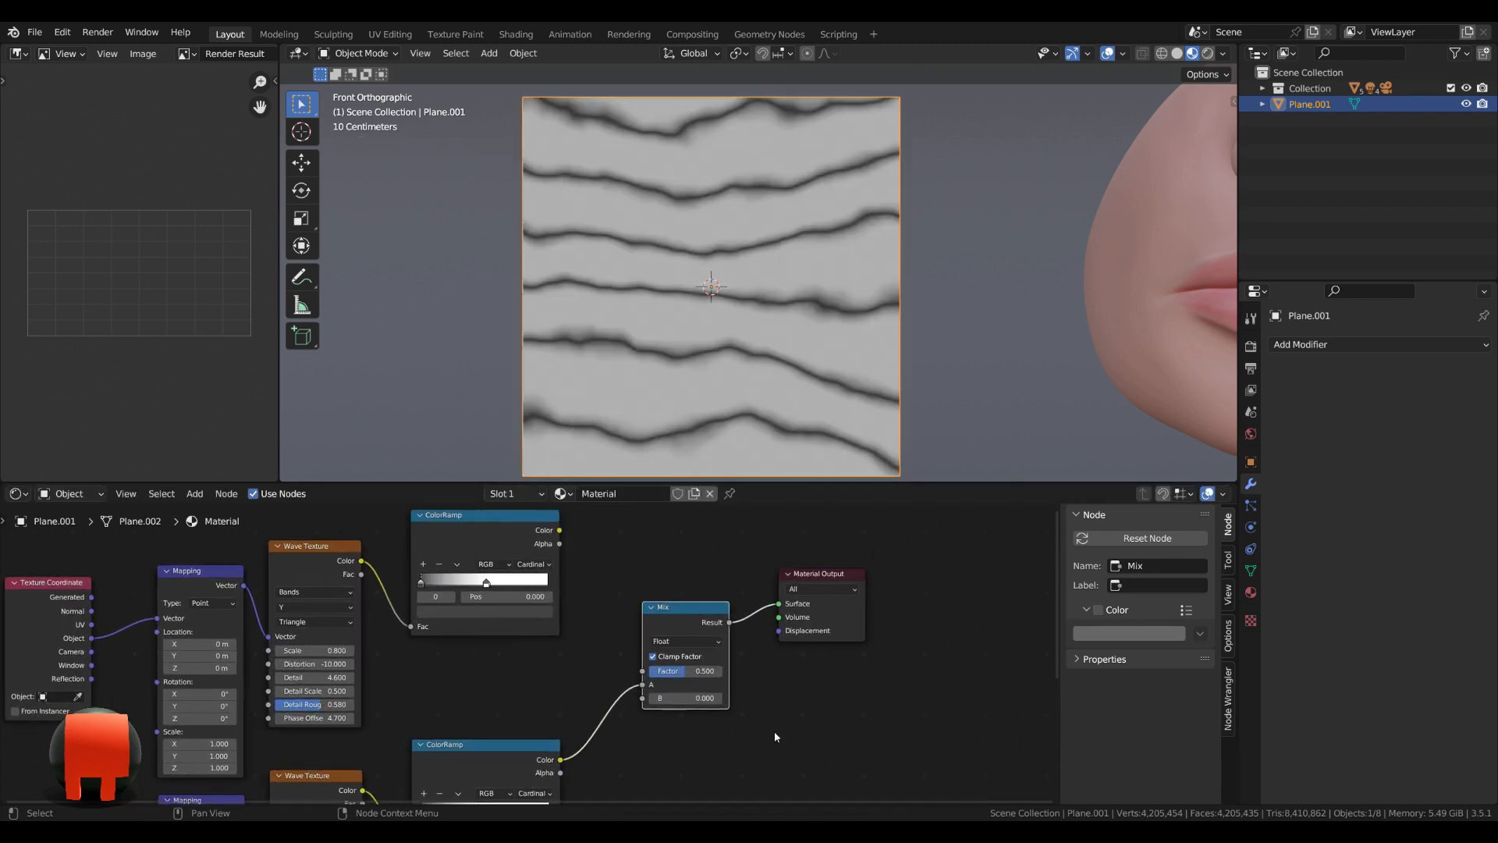
left_click(685, 641)
left_click(685, 680)
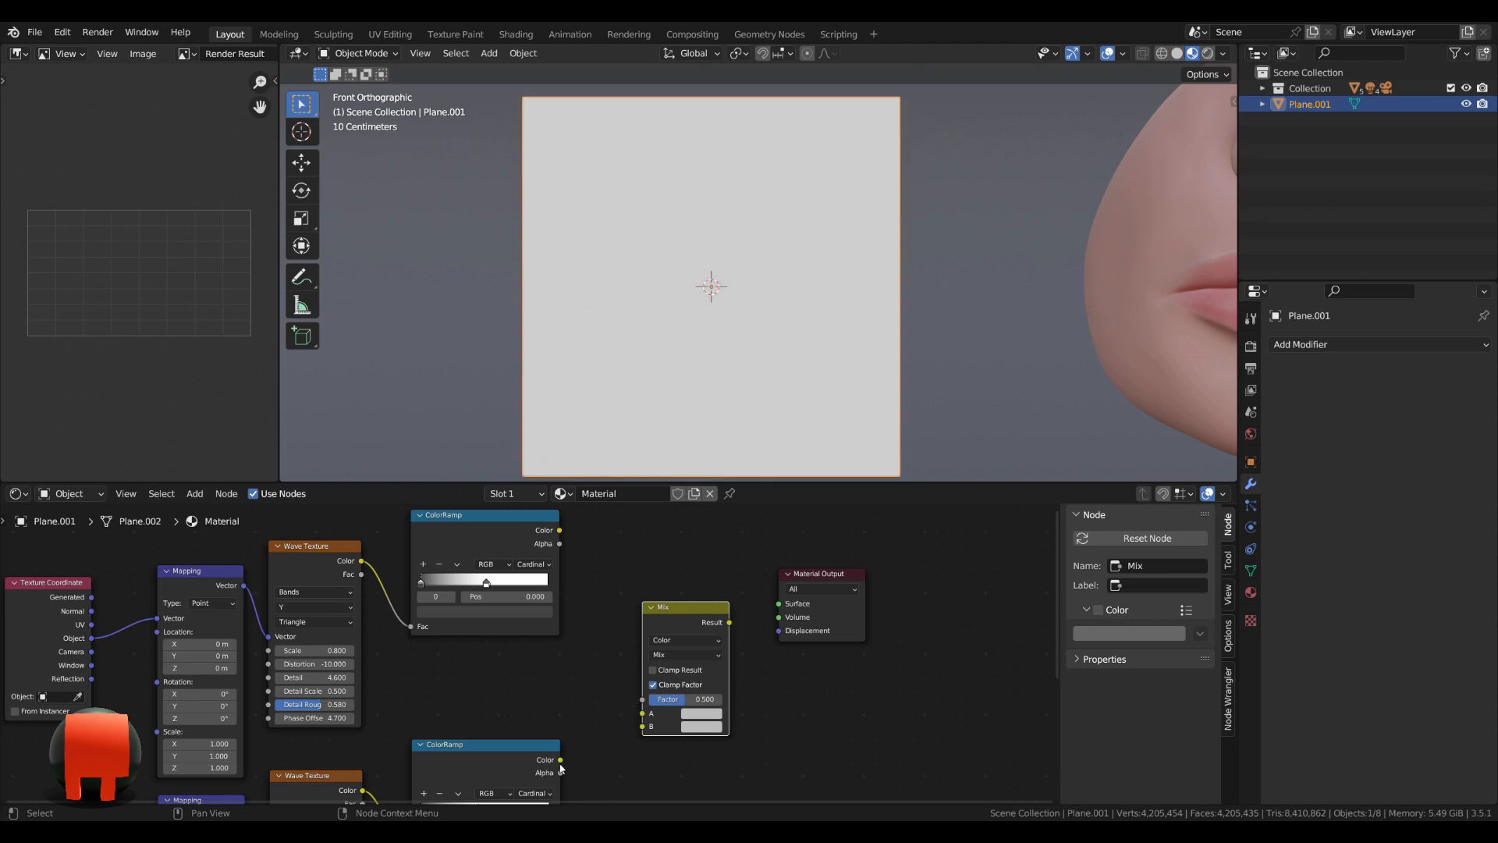
left_click_drag(561, 760, 559, 531)
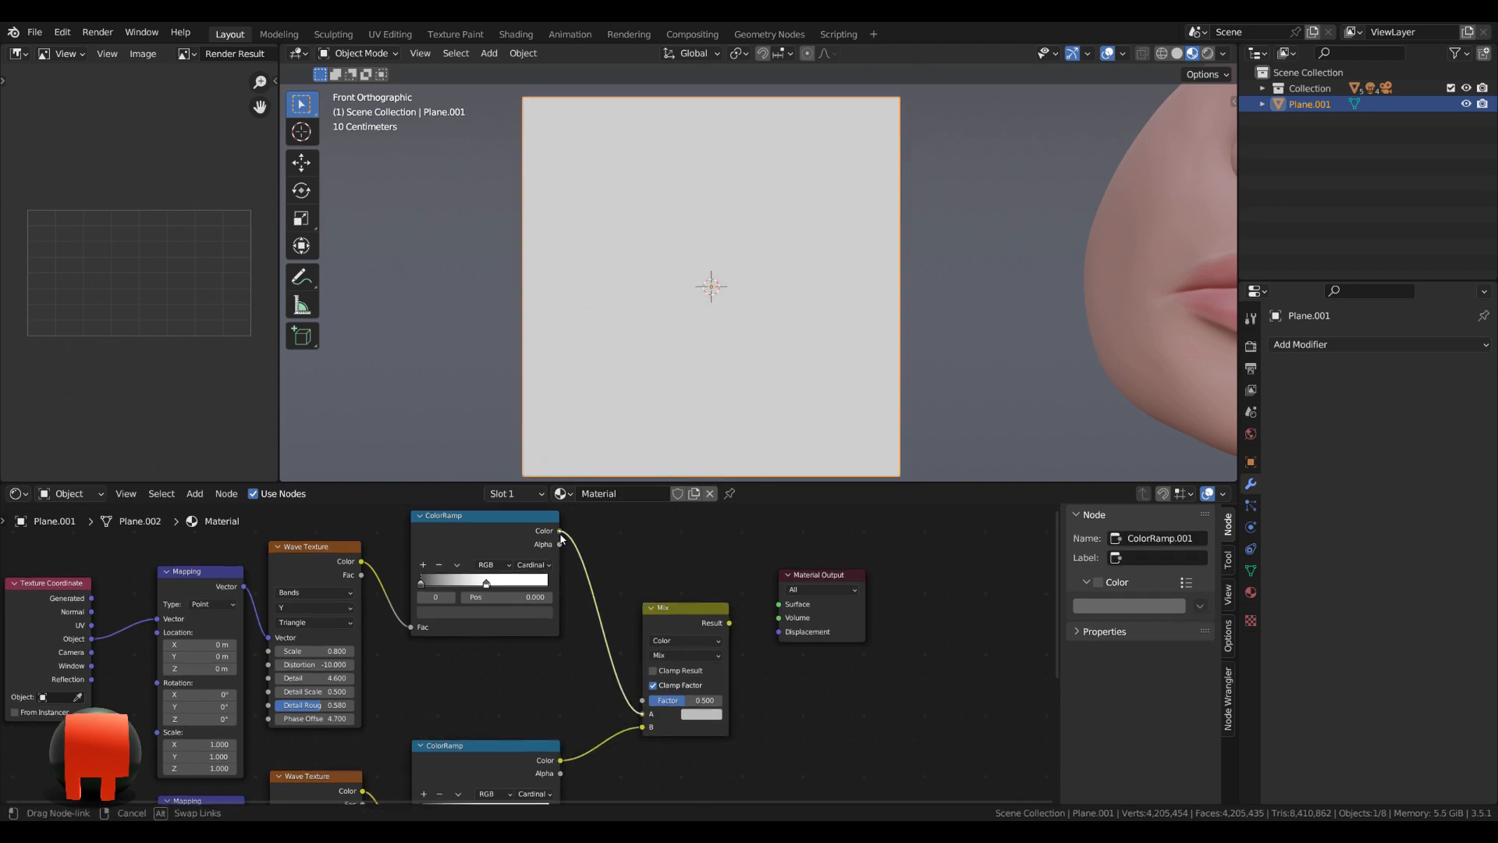
left_click(694, 617)
Set the Mix node's blending mode to Darken and its factor to 1.
scroll(818, 675, "up", 5)
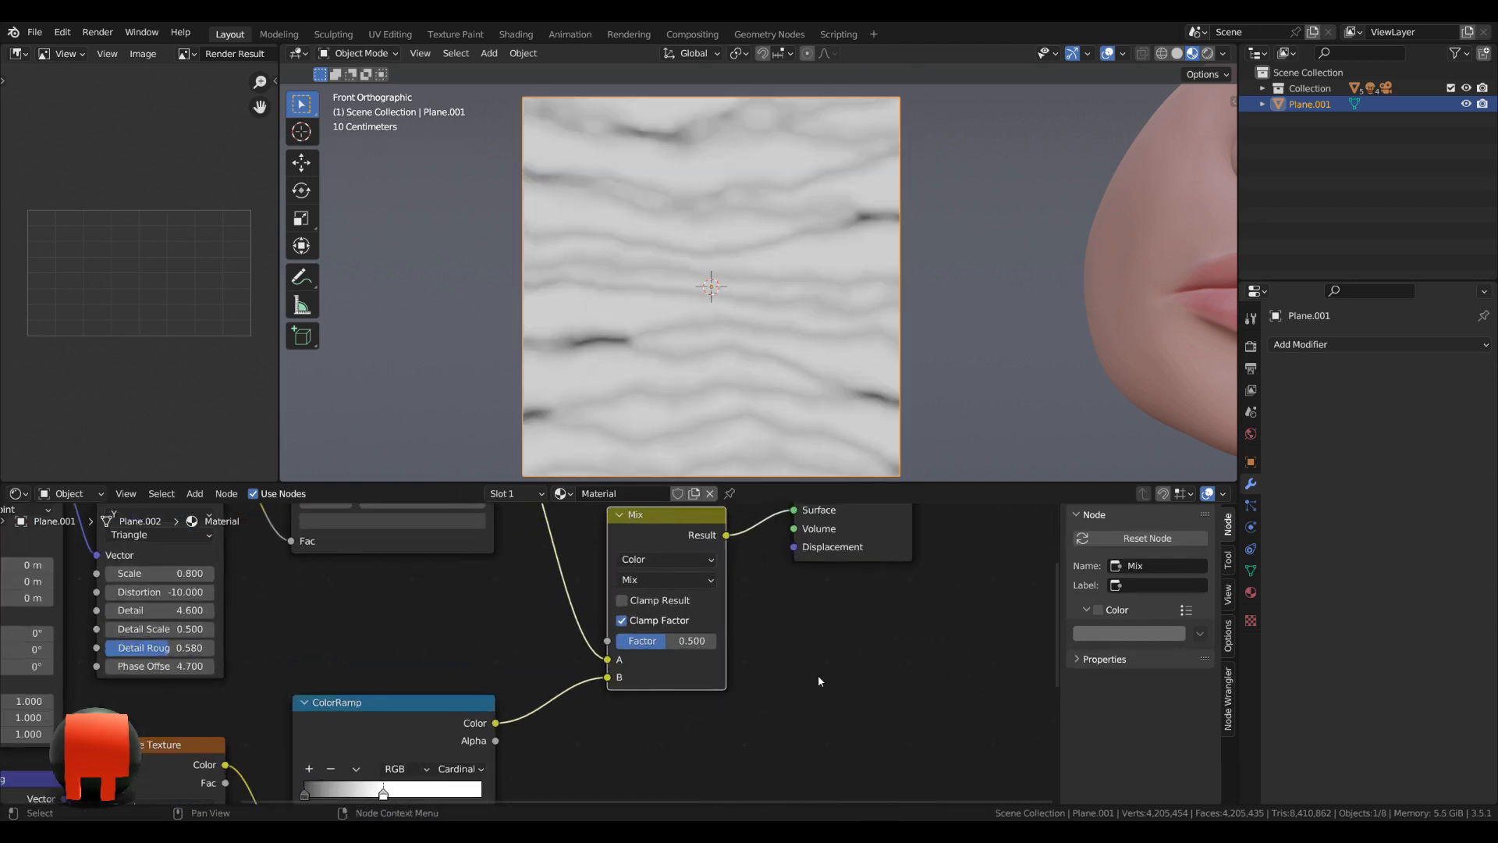
left_click(670, 605)
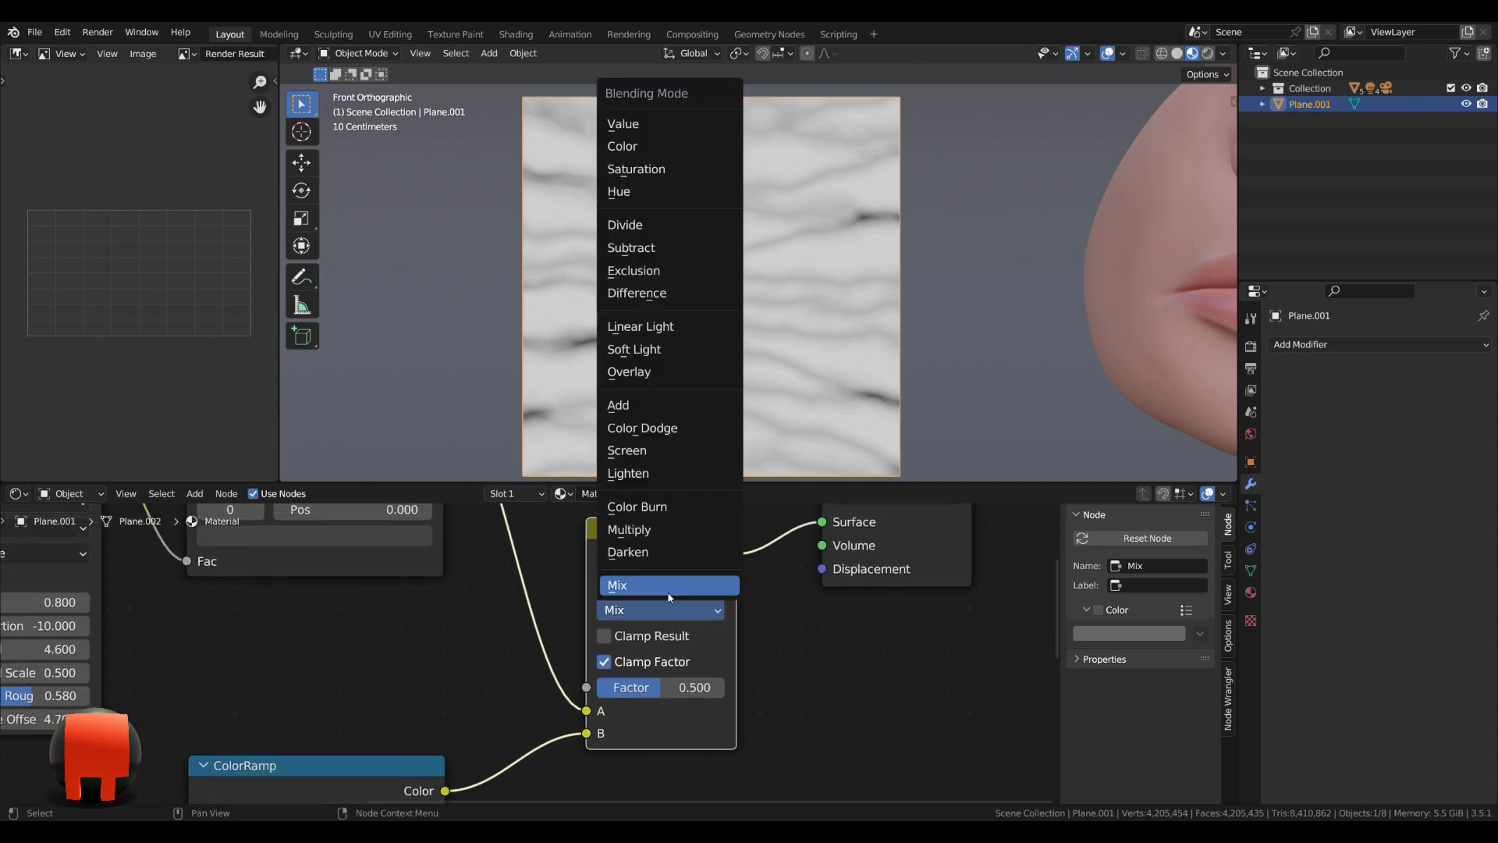
left_click(658, 551)
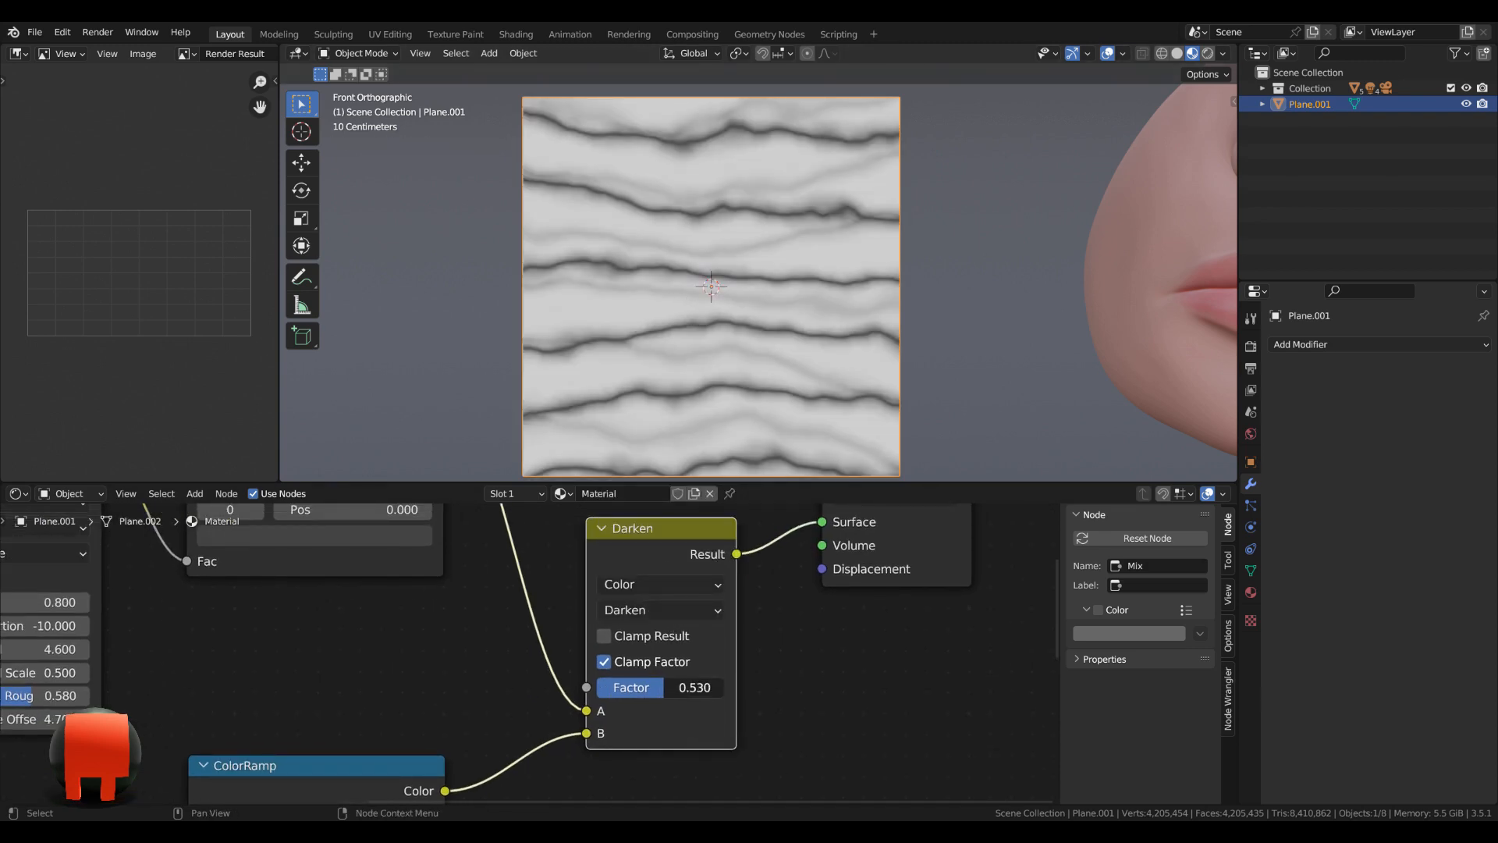
left_click_drag(639, 691, 726, 691)
Move the Material Output node farther away from the Darken node.
scroll(765, 691, "down", 5)
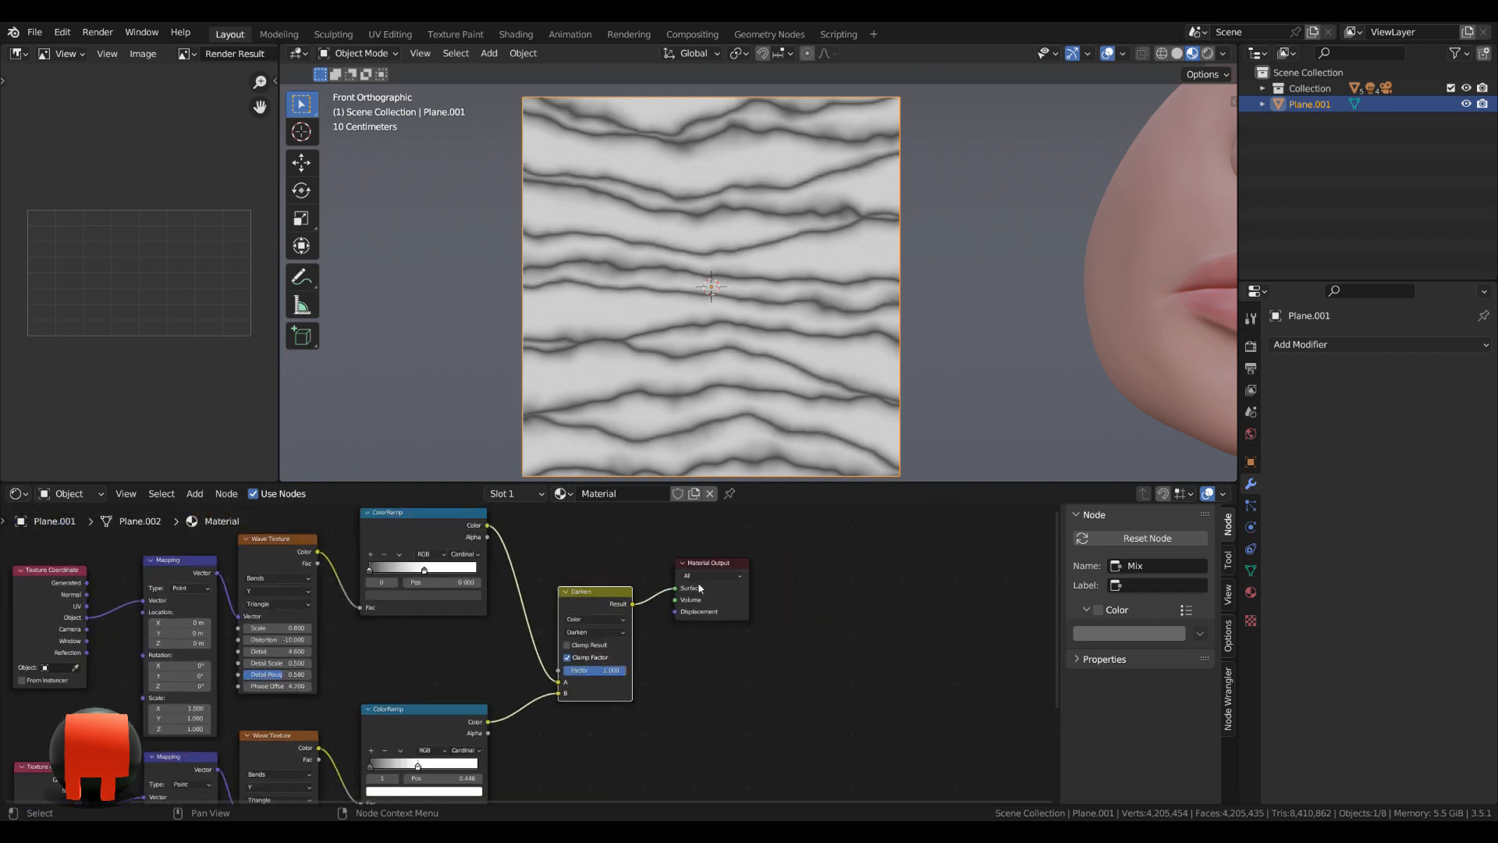
left_click_drag(738, 539, 788, 565)
scroll(749, 692, "down", 2)
middle_click_drag(646, 696, 805, 613)
scroll(806, 613, "up", 1)
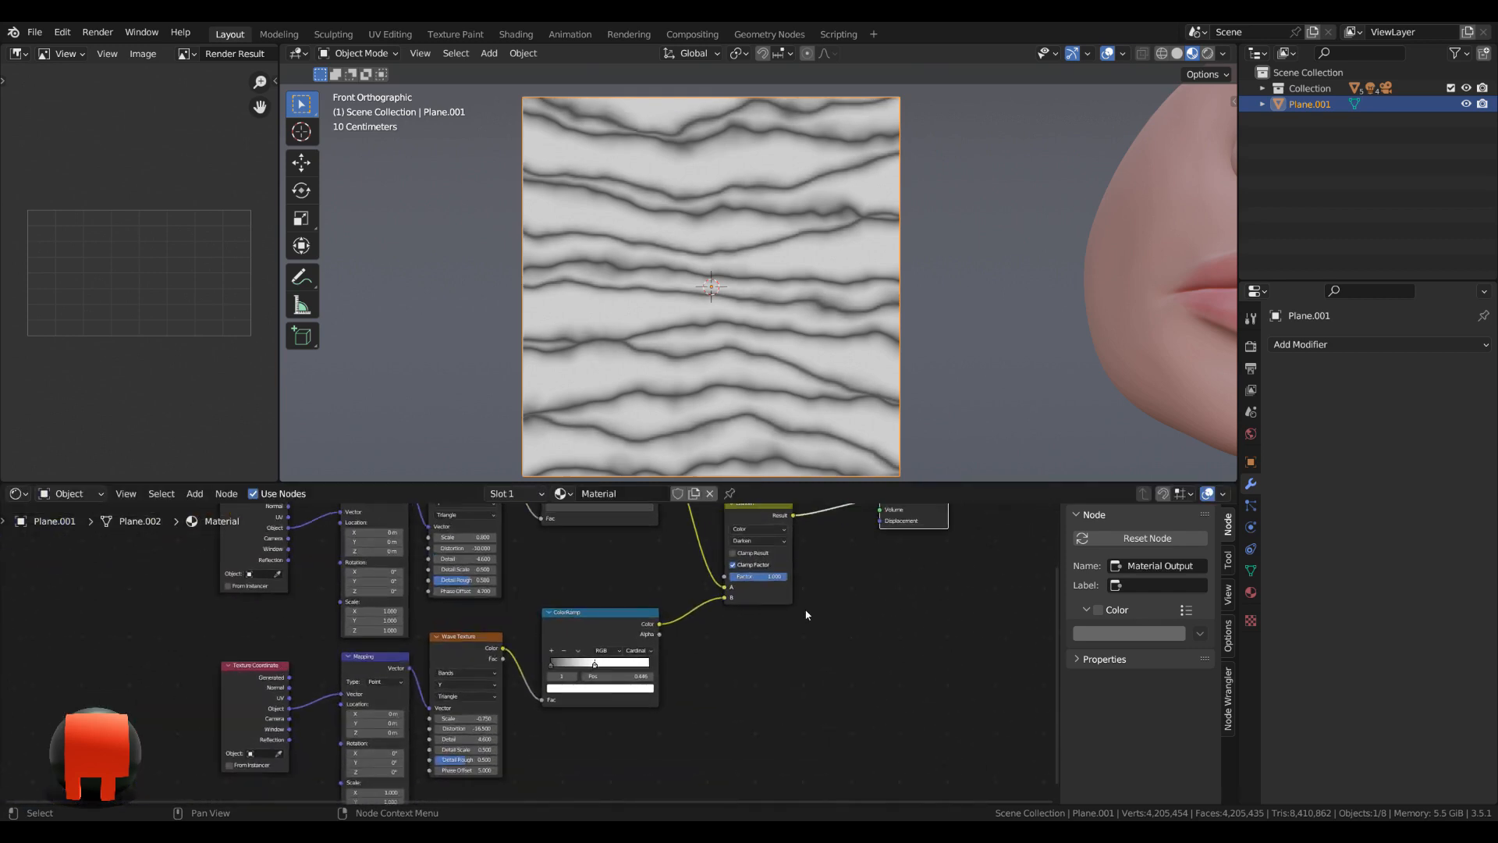
scroll(804, 616, "down", 4)
scroll(659, 646, "down", 1)
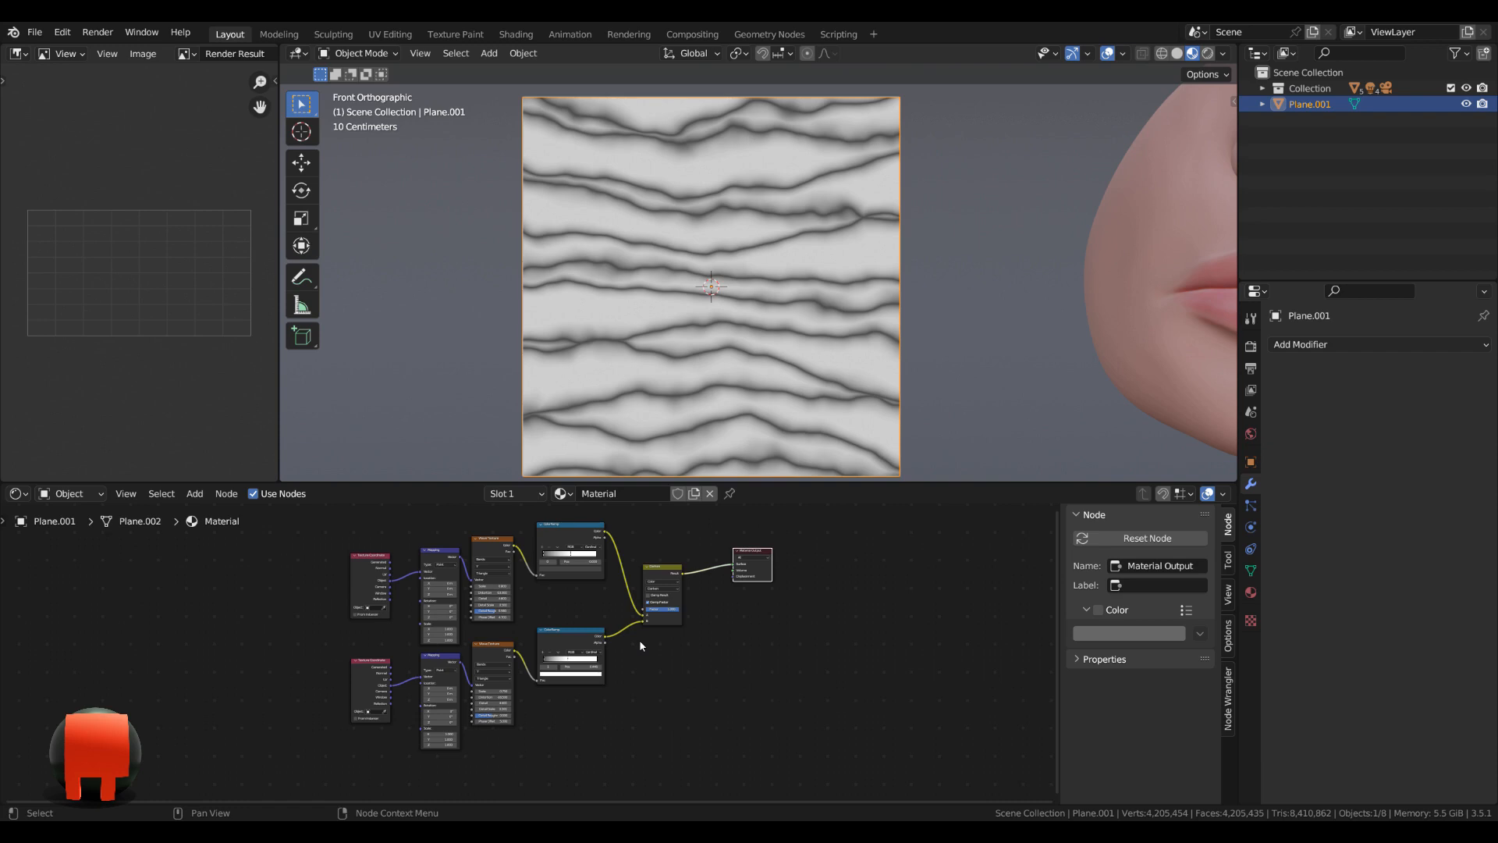
scroll(326, 780, "down", 1)
middle_click_drag(323, 787, 403, 737)
scroll(403, 737, "up", 3)
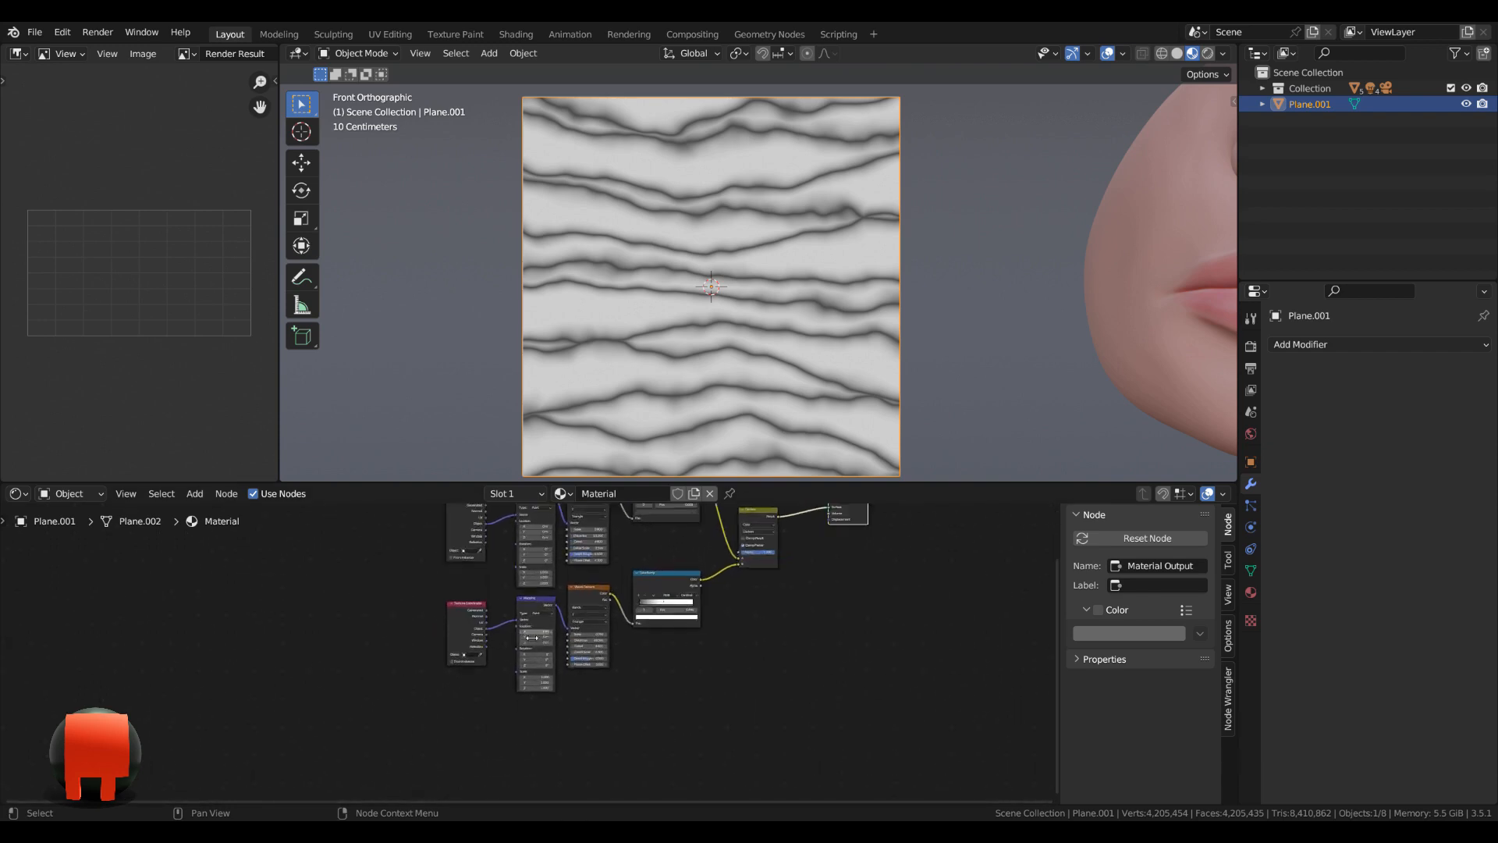
Duplicate the second Texture Coordinate, Mapping, Wave Texture and ColorRamp chain below itself and preview the copy's ColorRamp through the Material Output.
left_click_drag(404, 737, 859, 587)
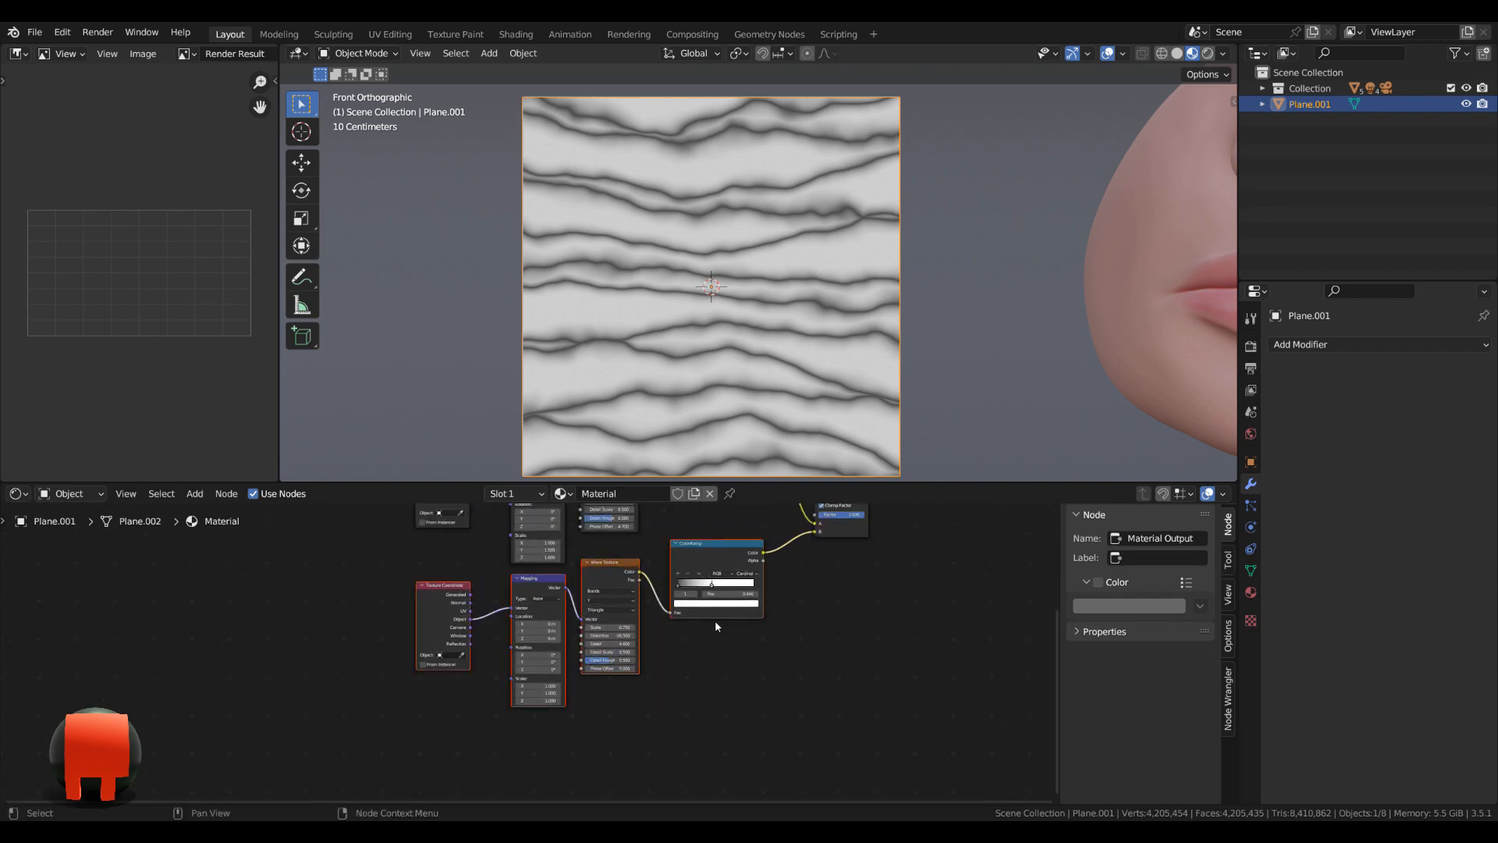
key("g")
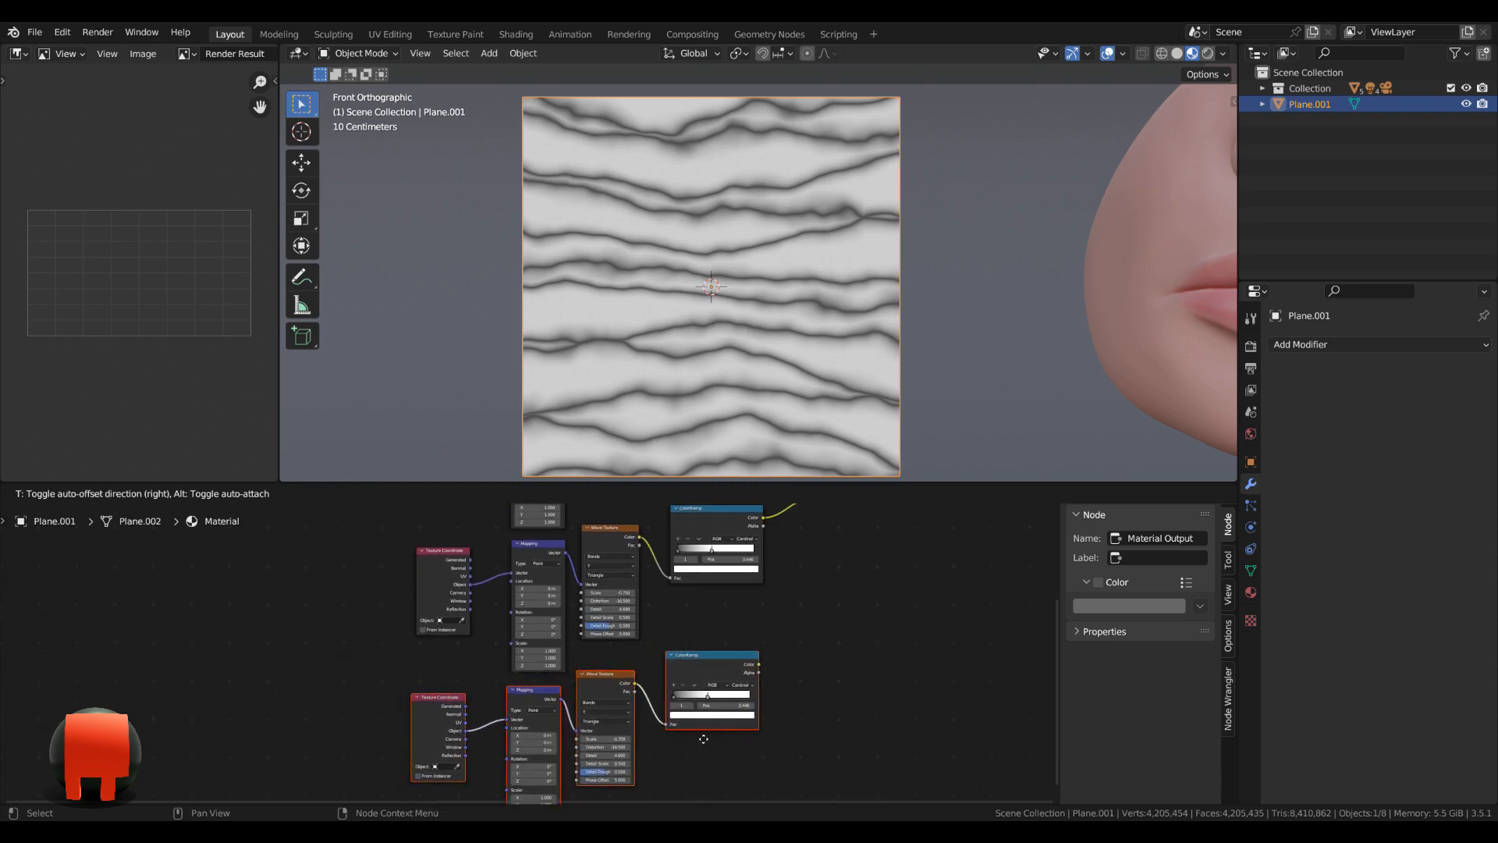
left_click(706, 734)
middle_click_drag(719, 728, 739, 647)
scroll(780, 647, "up", 7)
scroll(738, 645, "up", 2)
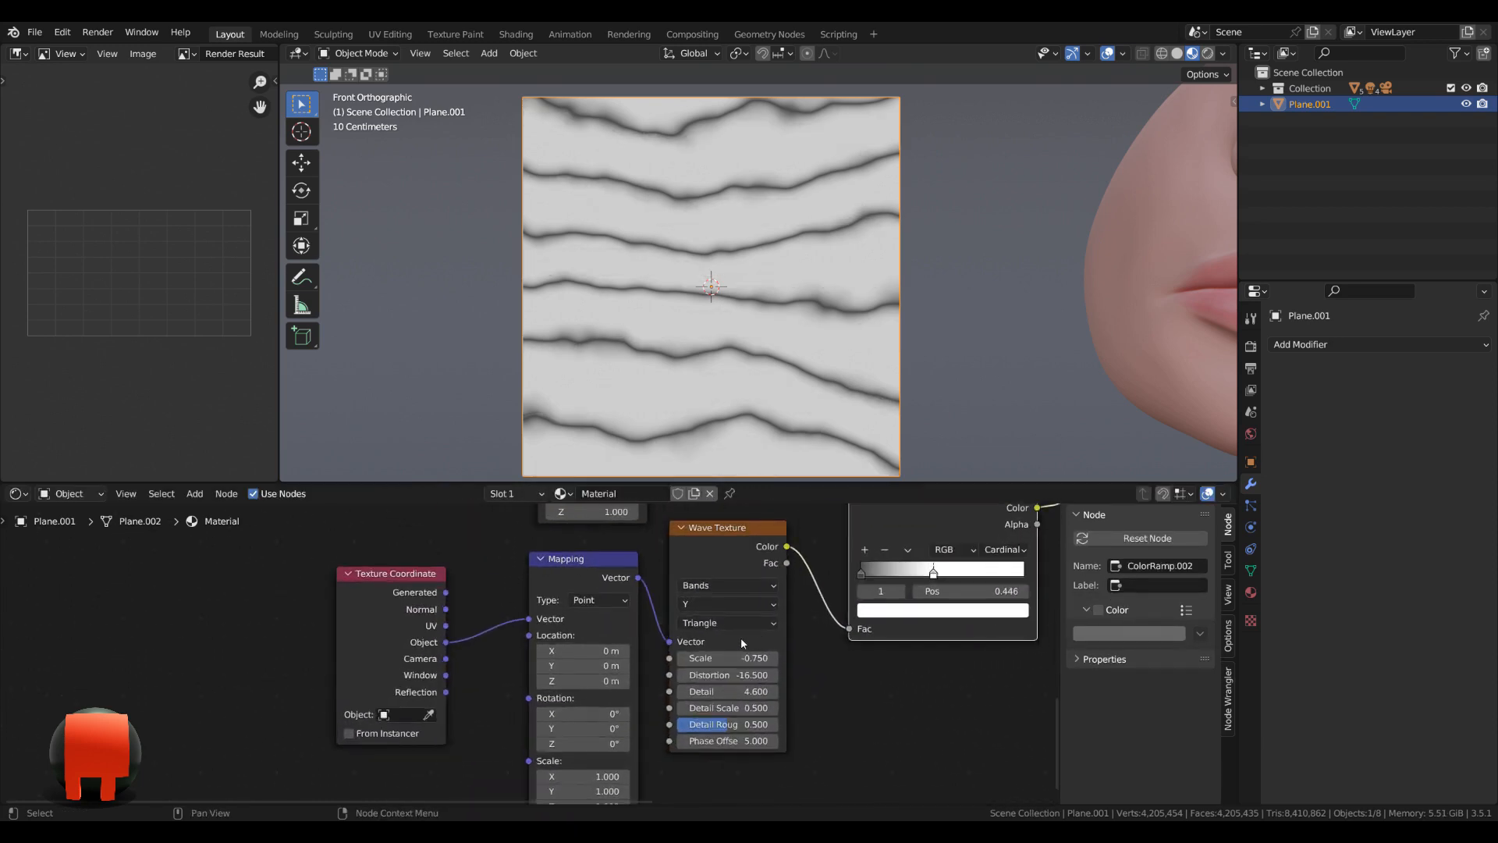
Set the copied Wave Texture's bands direction to X and its Mapping node's Z location to -0.4 m.
left_click(753, 605)
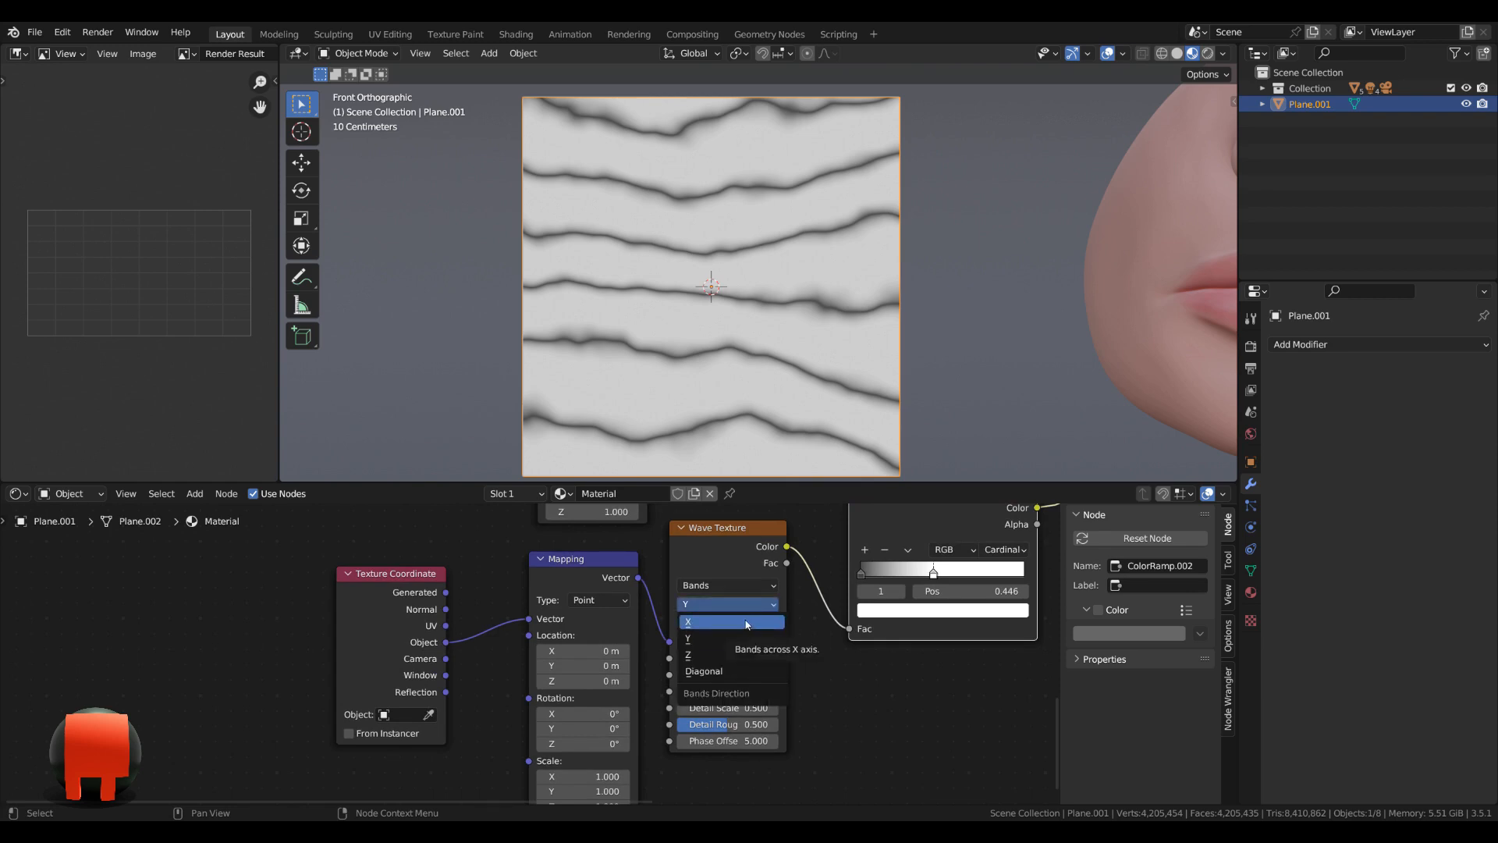
left_click(747, 623)
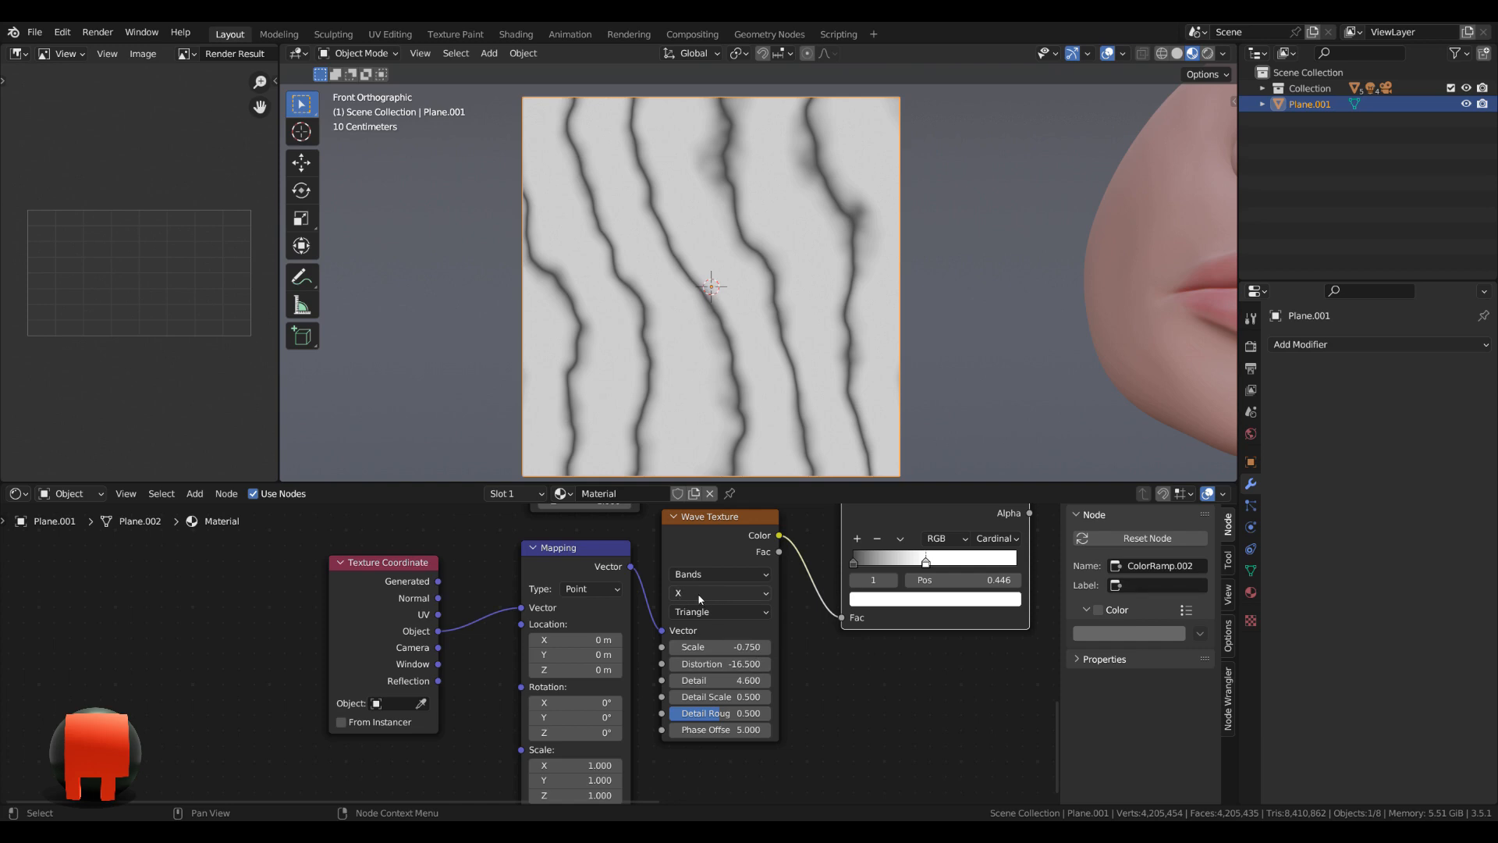
scroll(603, 671, "up", 1)
middle_click_drag(602, 671, 494, 626)
left_click(486, 626)
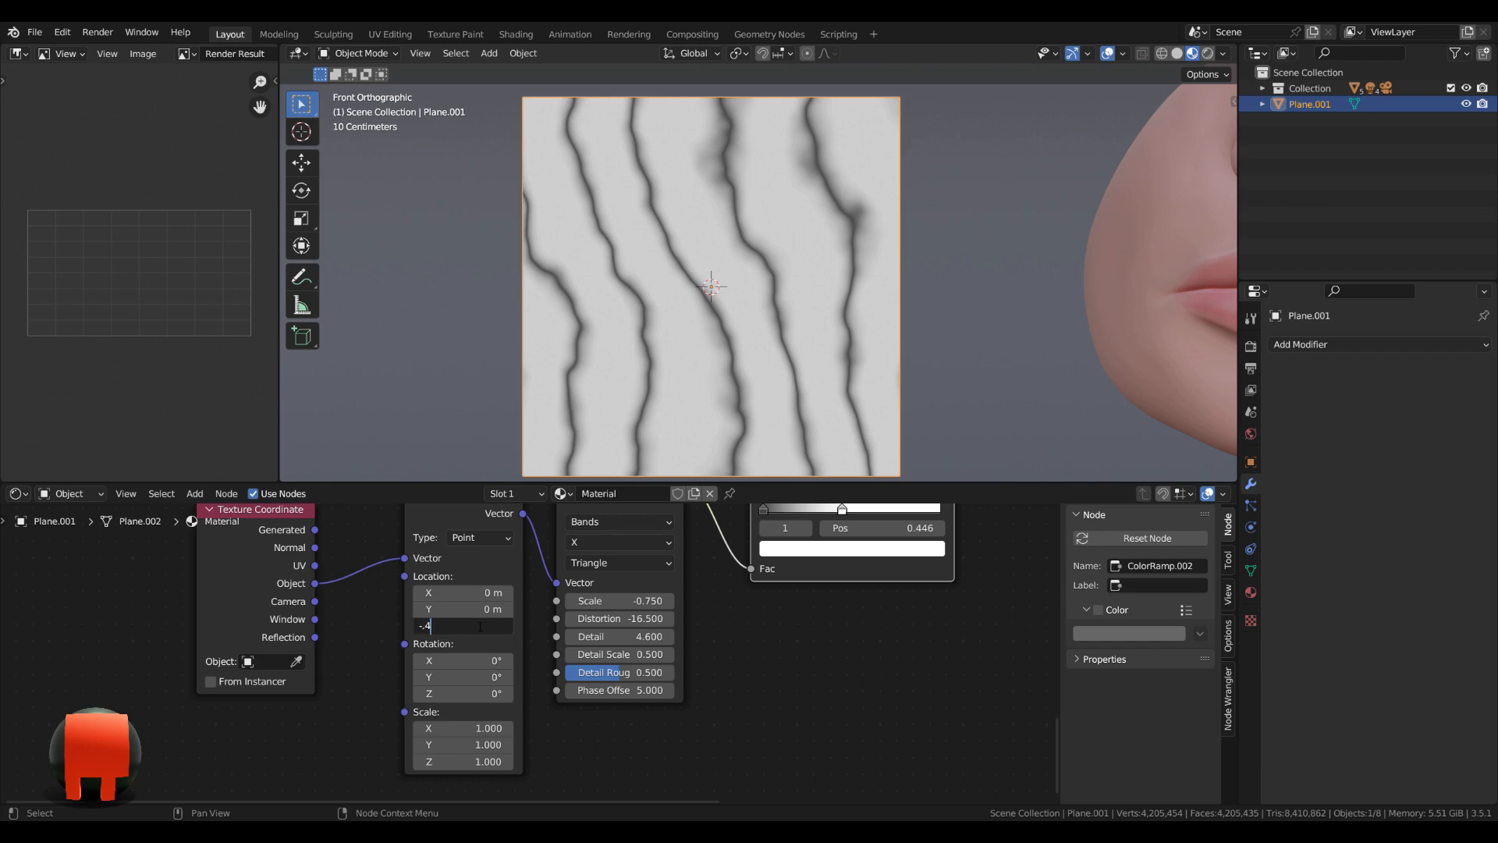
type("-.4")
key("Return")
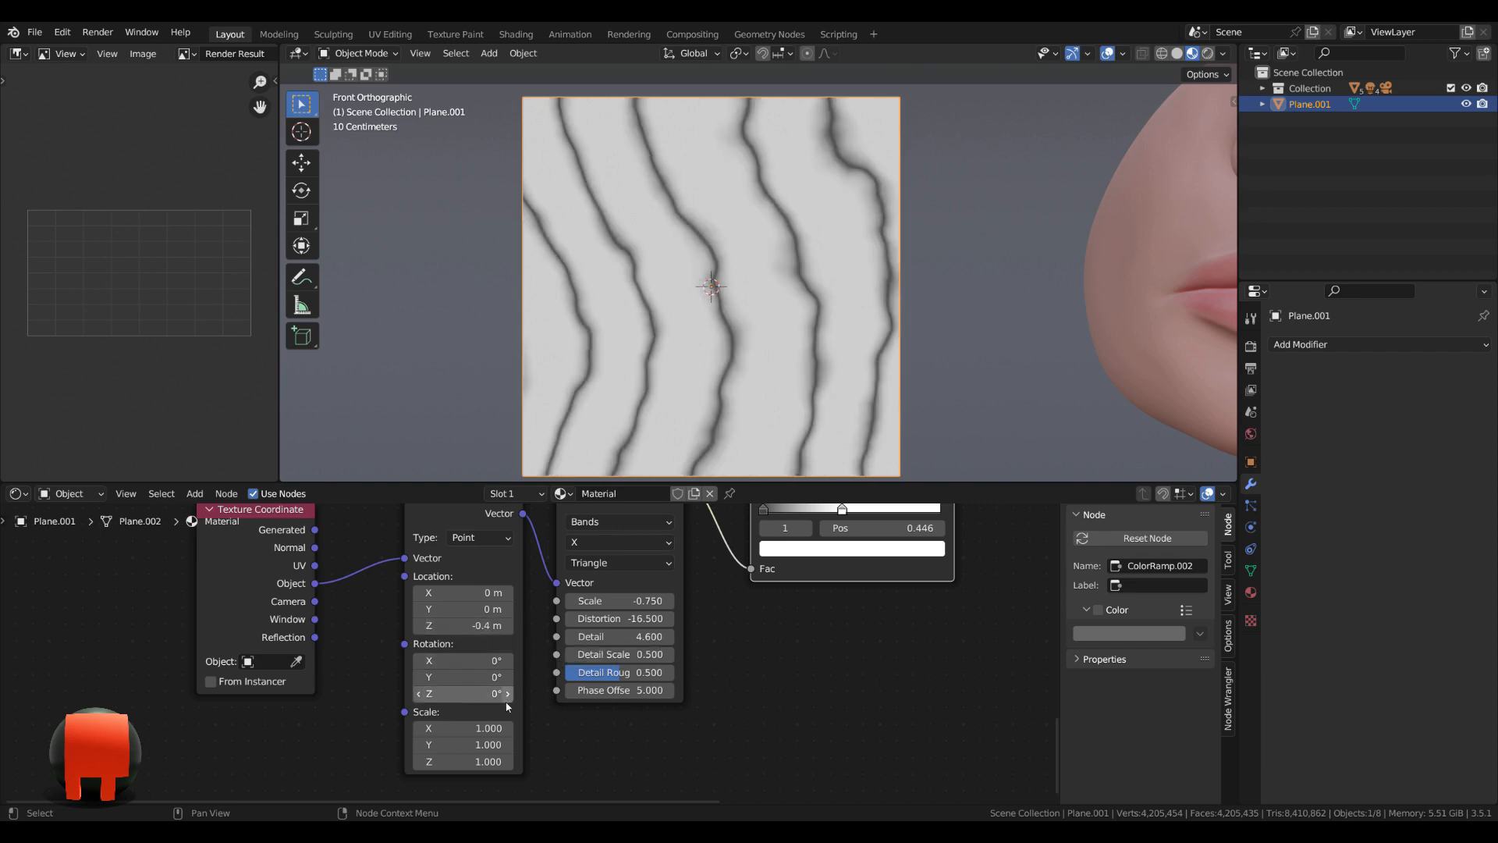
left_click(484, 684)
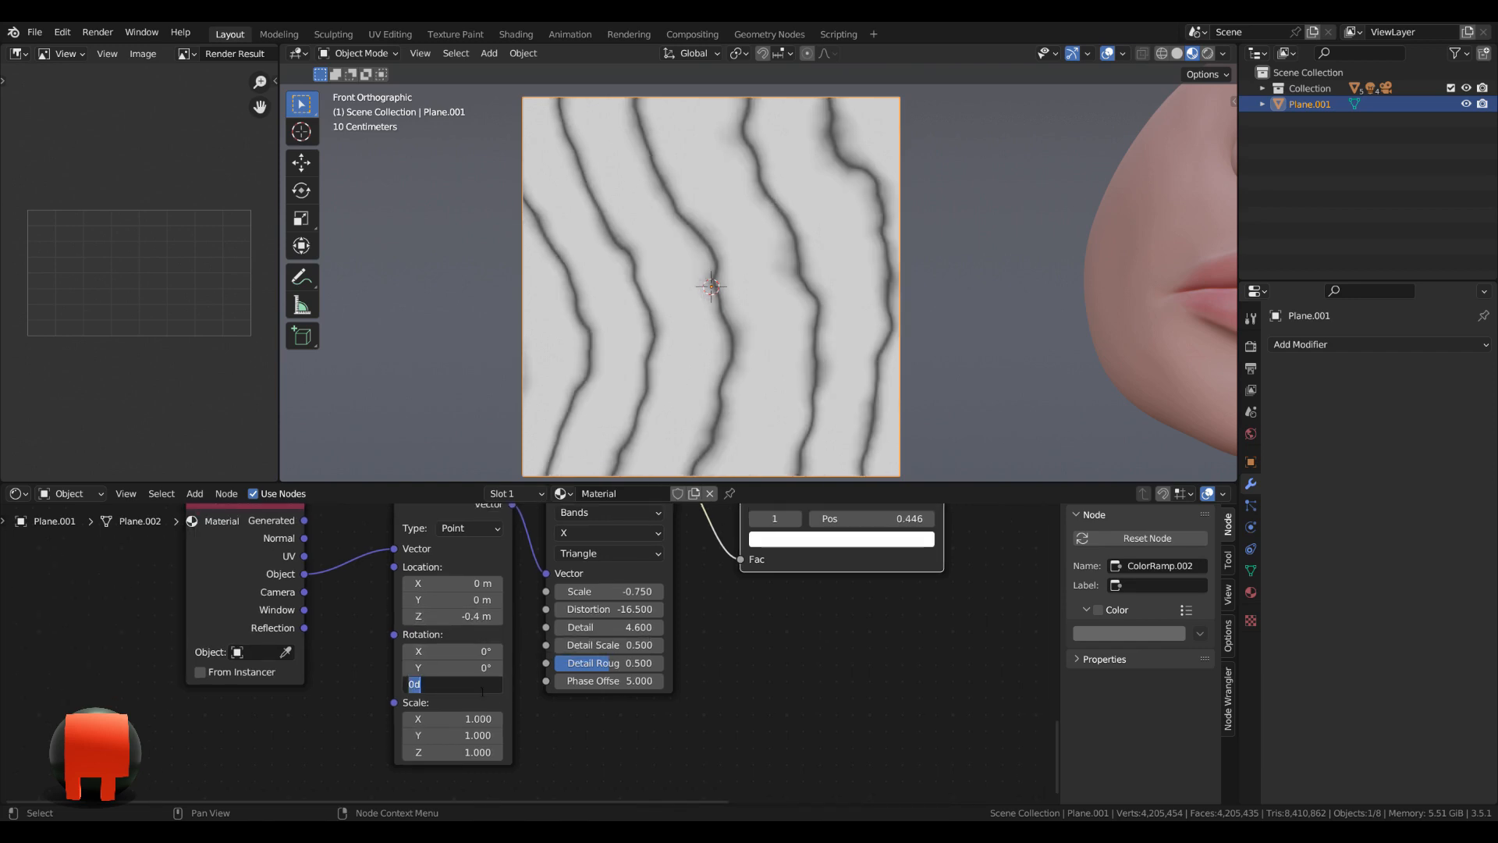
left_click(570, 738)
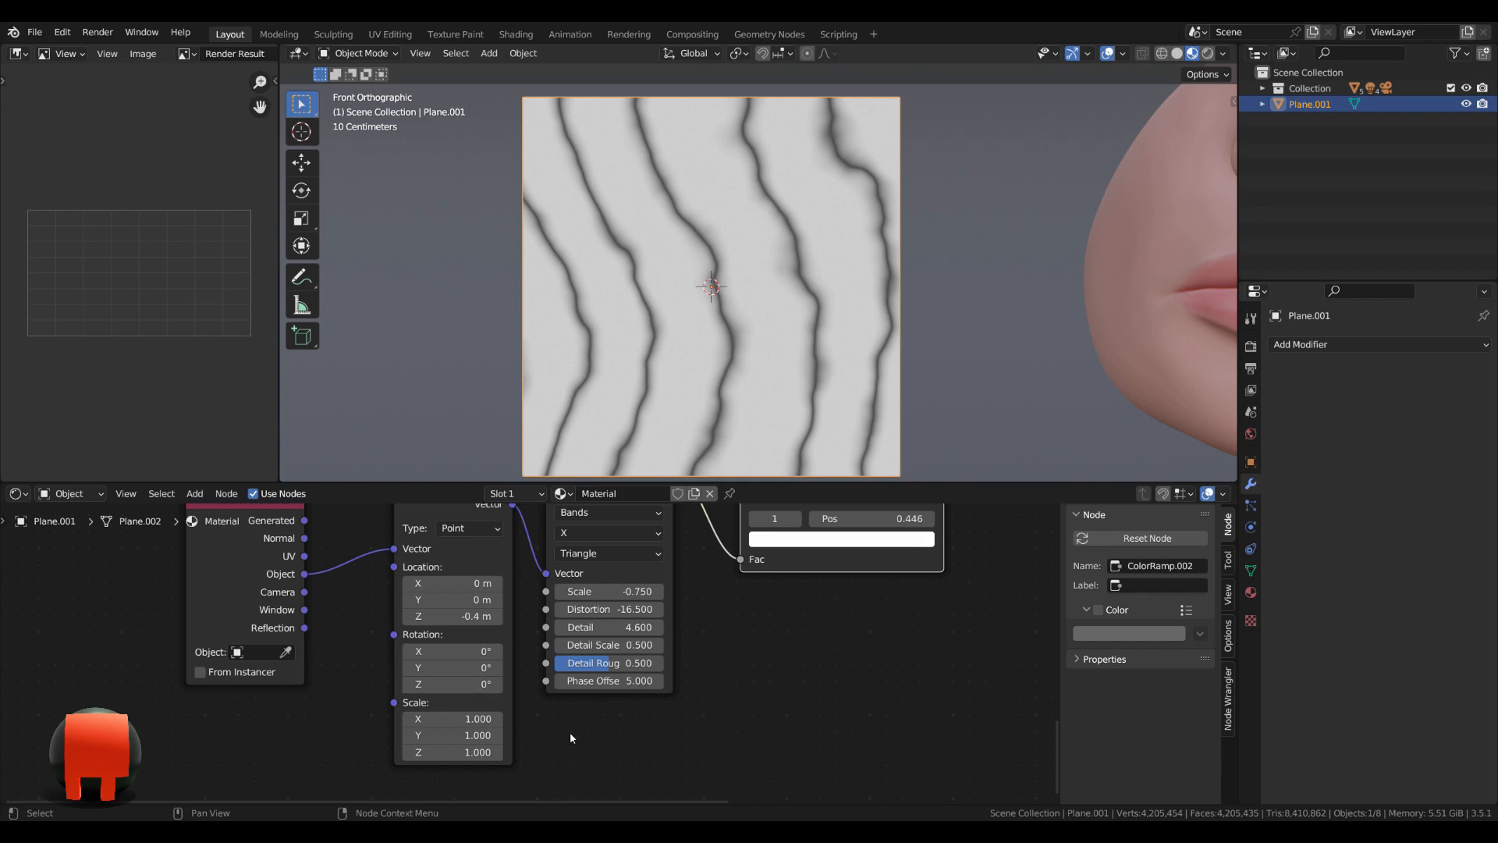
Set the third Wave Texture's scale to 1 and its distortion to -15.
scroll(812, 662, "up", 3)
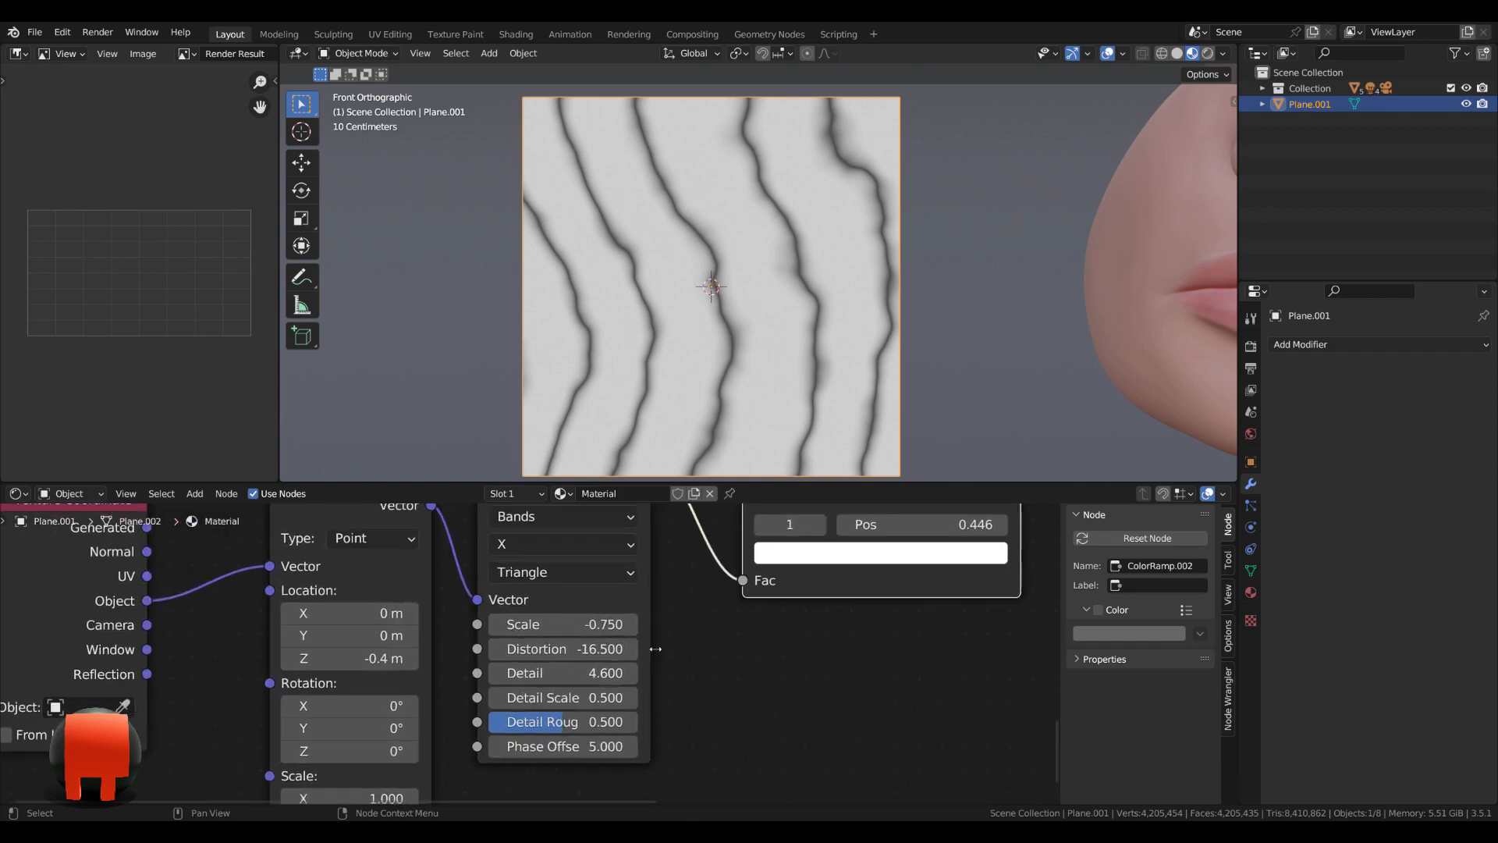
left_click(593, 625)
type("1")
key("Return")
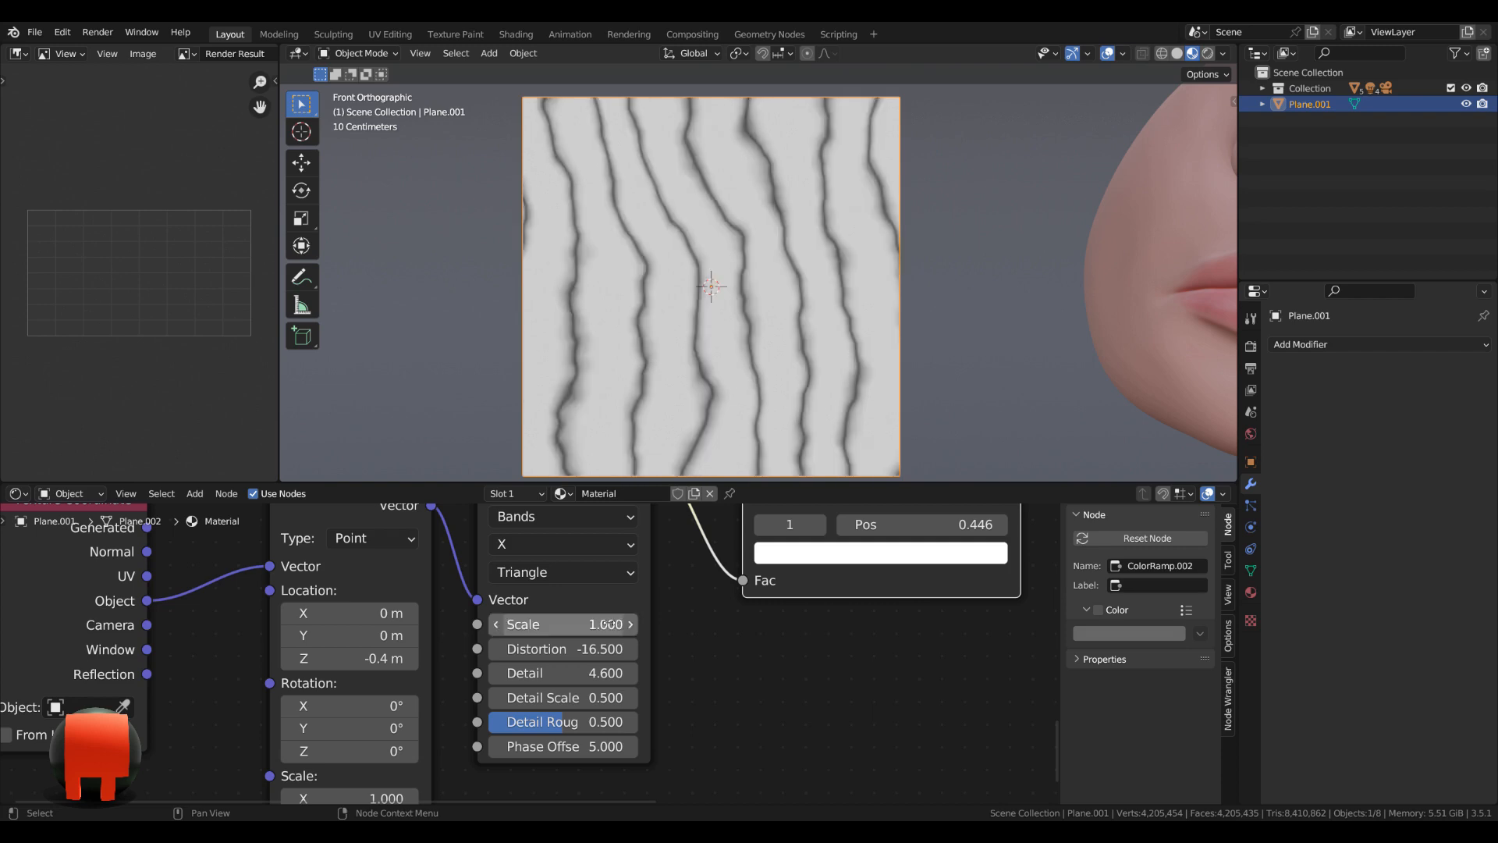
left_click(598, 649)
type("-15")
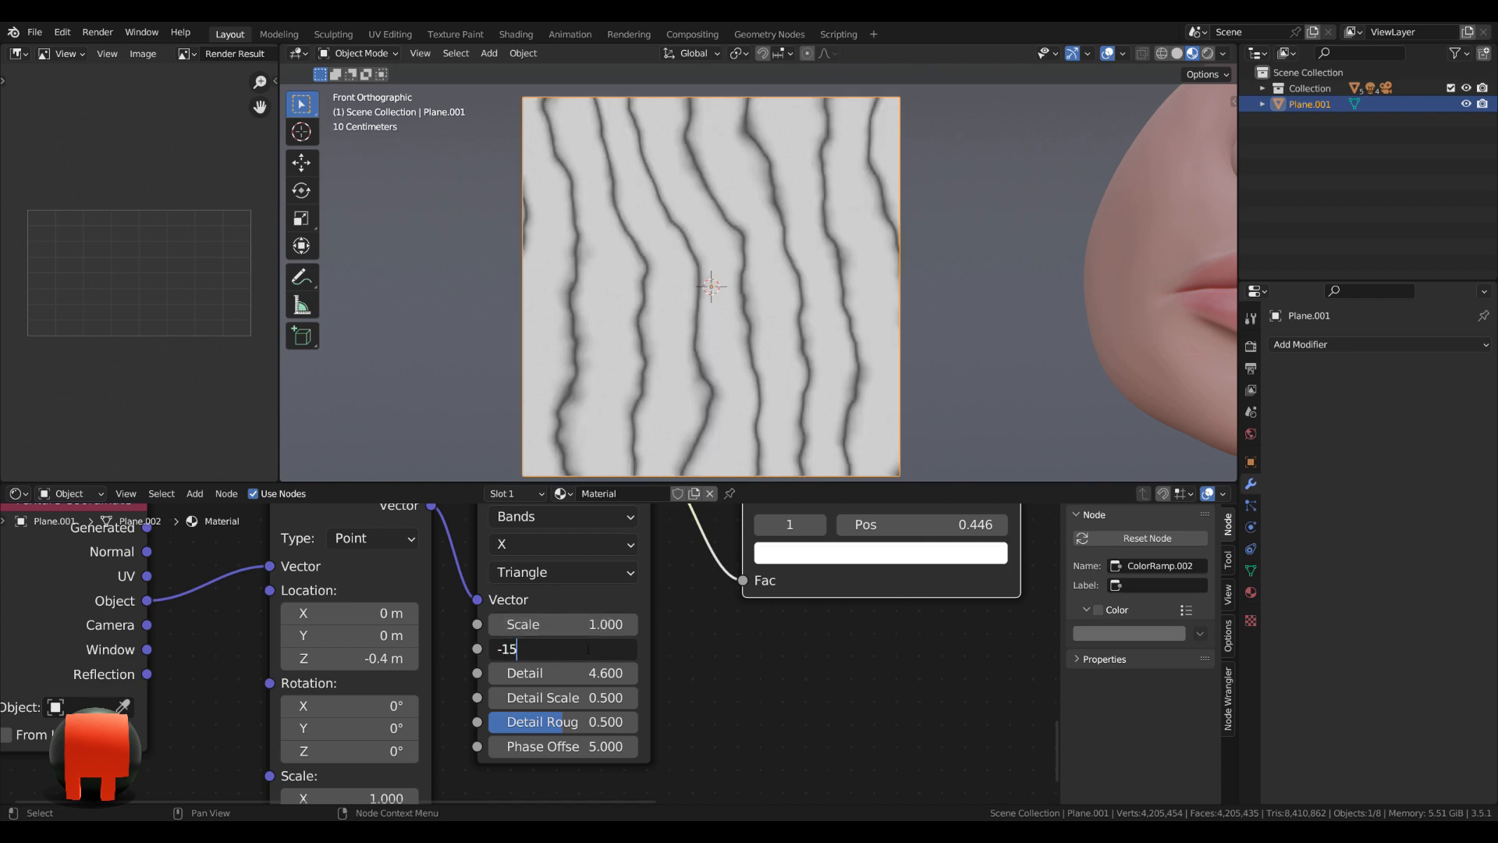
key("Return")
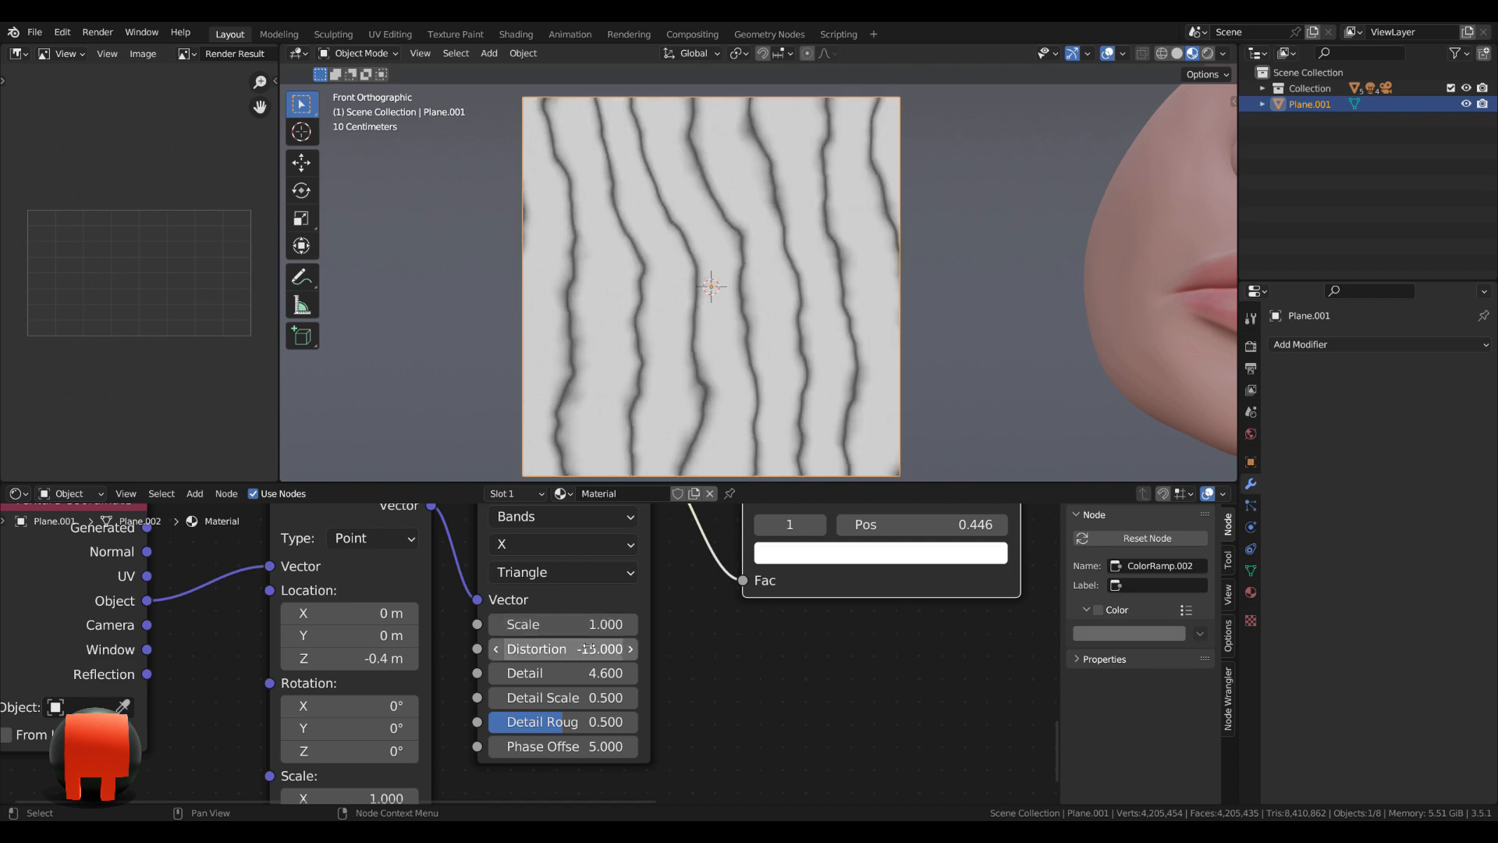
Set the third Wave Texture's detail scale to 0.55 and its detail roughness to 0.6.
left_click(587, 699)
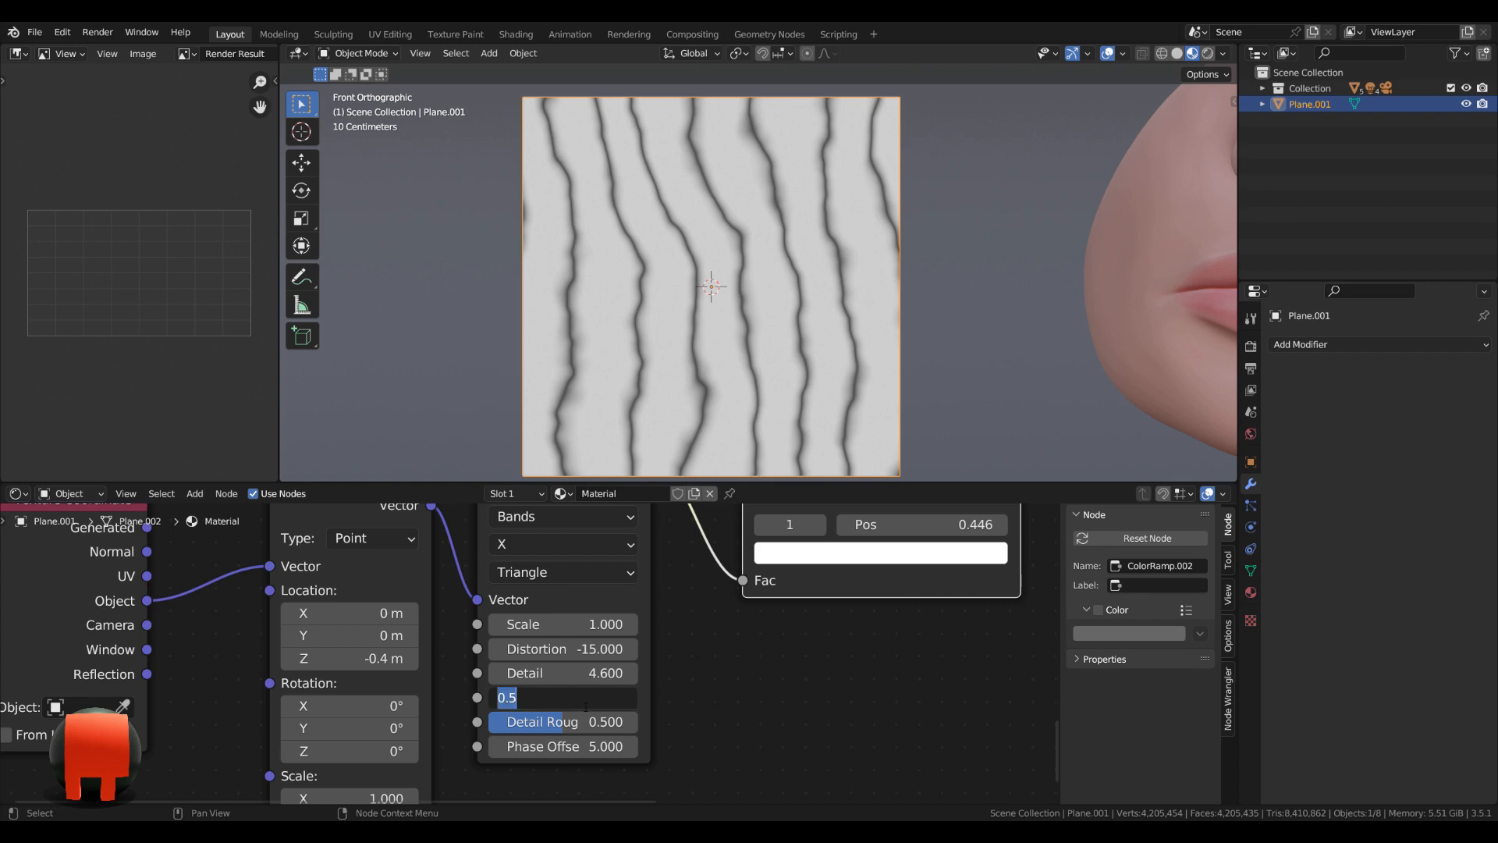
key("BackSpace")
key("Return")
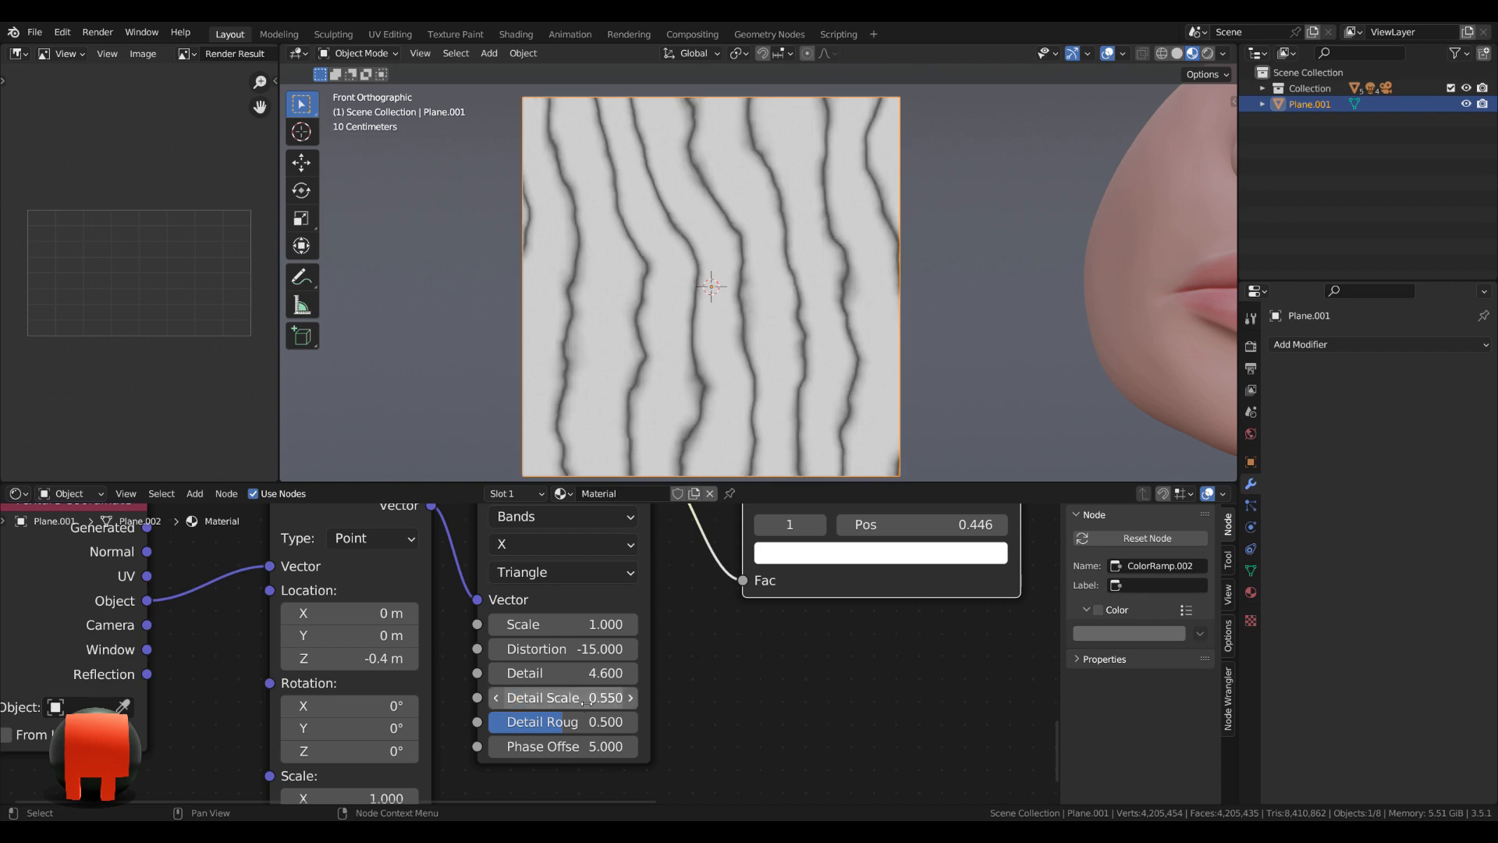
left_click(590, 726)
type("06")
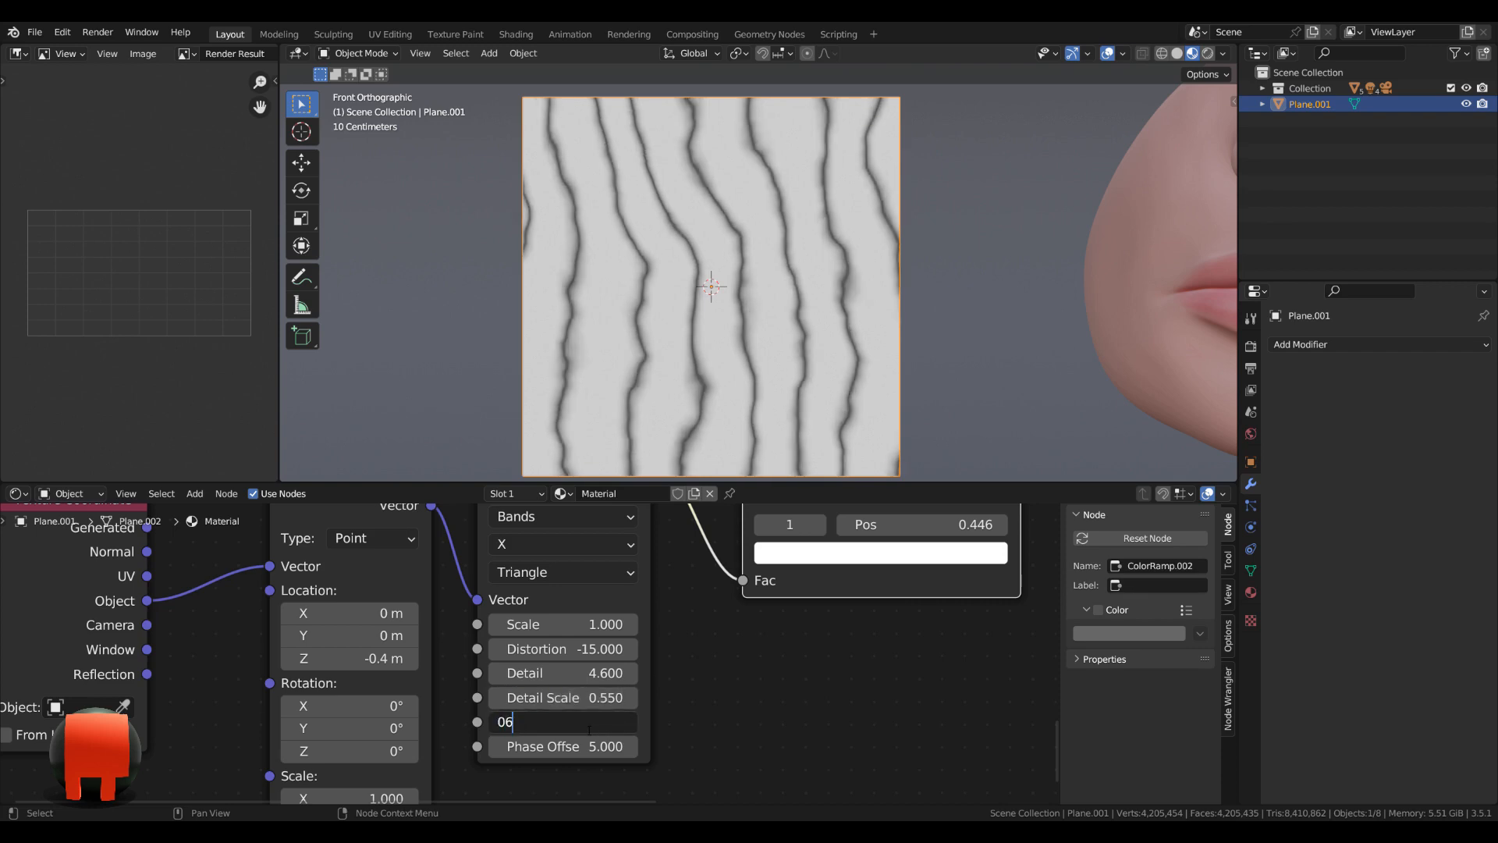
key("Return")
left_click(590, 724)
type("0.6")
key("Return")
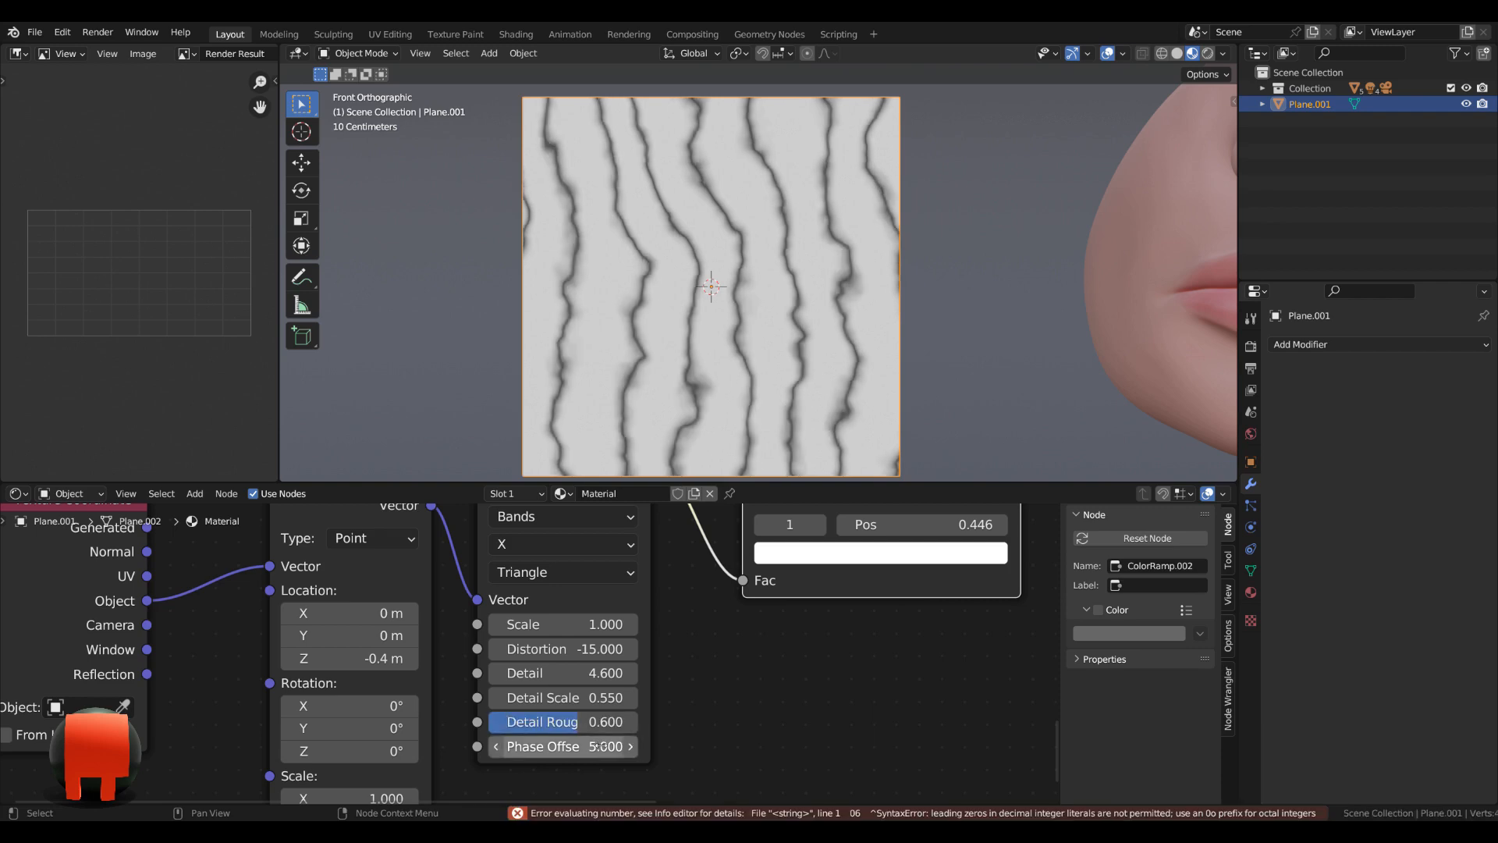
Set the third Wave Texture's phase offset to 5.9.
left_click(602, 749)
type("5.")
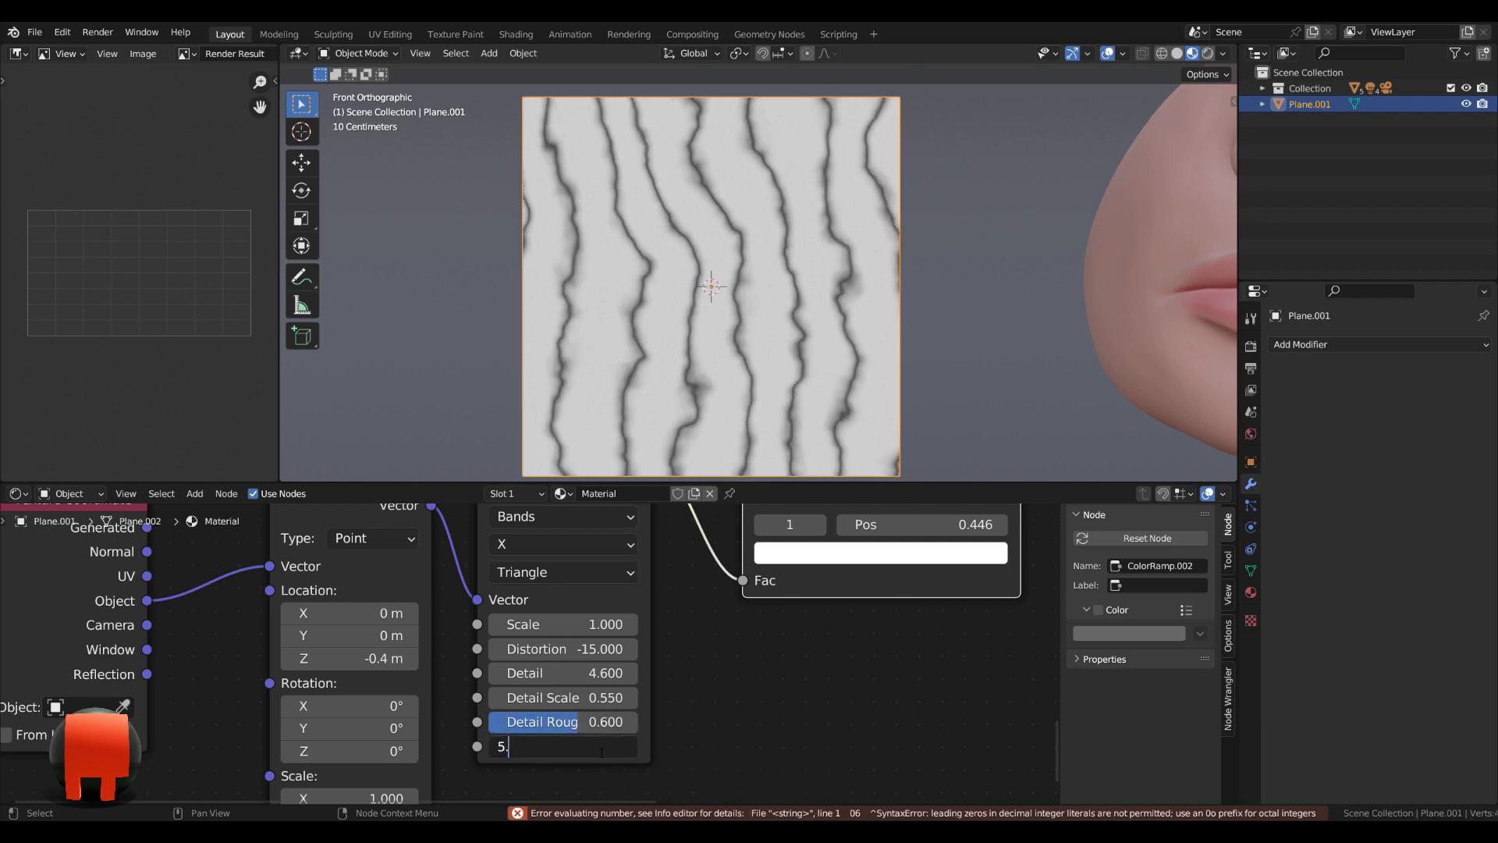
type("9")
key("Return")
Darken the first color stop of the third ColorRamp by setting its HSV value to 0.03.
scroll(927, 665, "down", 3)
middle_click_drag(926, 666, 836, 682)
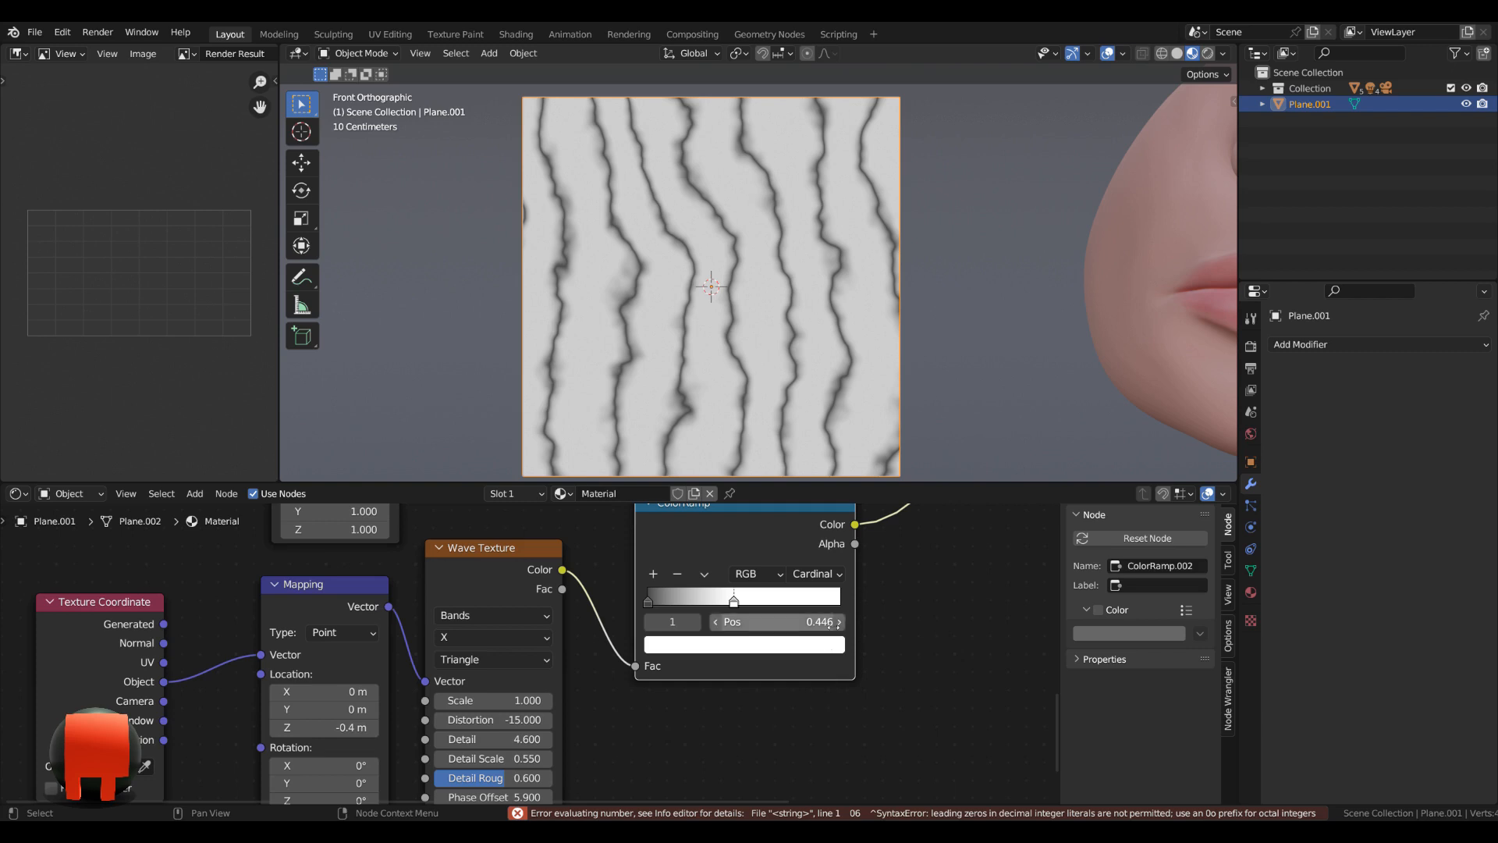
middle_click_drag(827, 624, 806, 650)
left_click(627, 627)
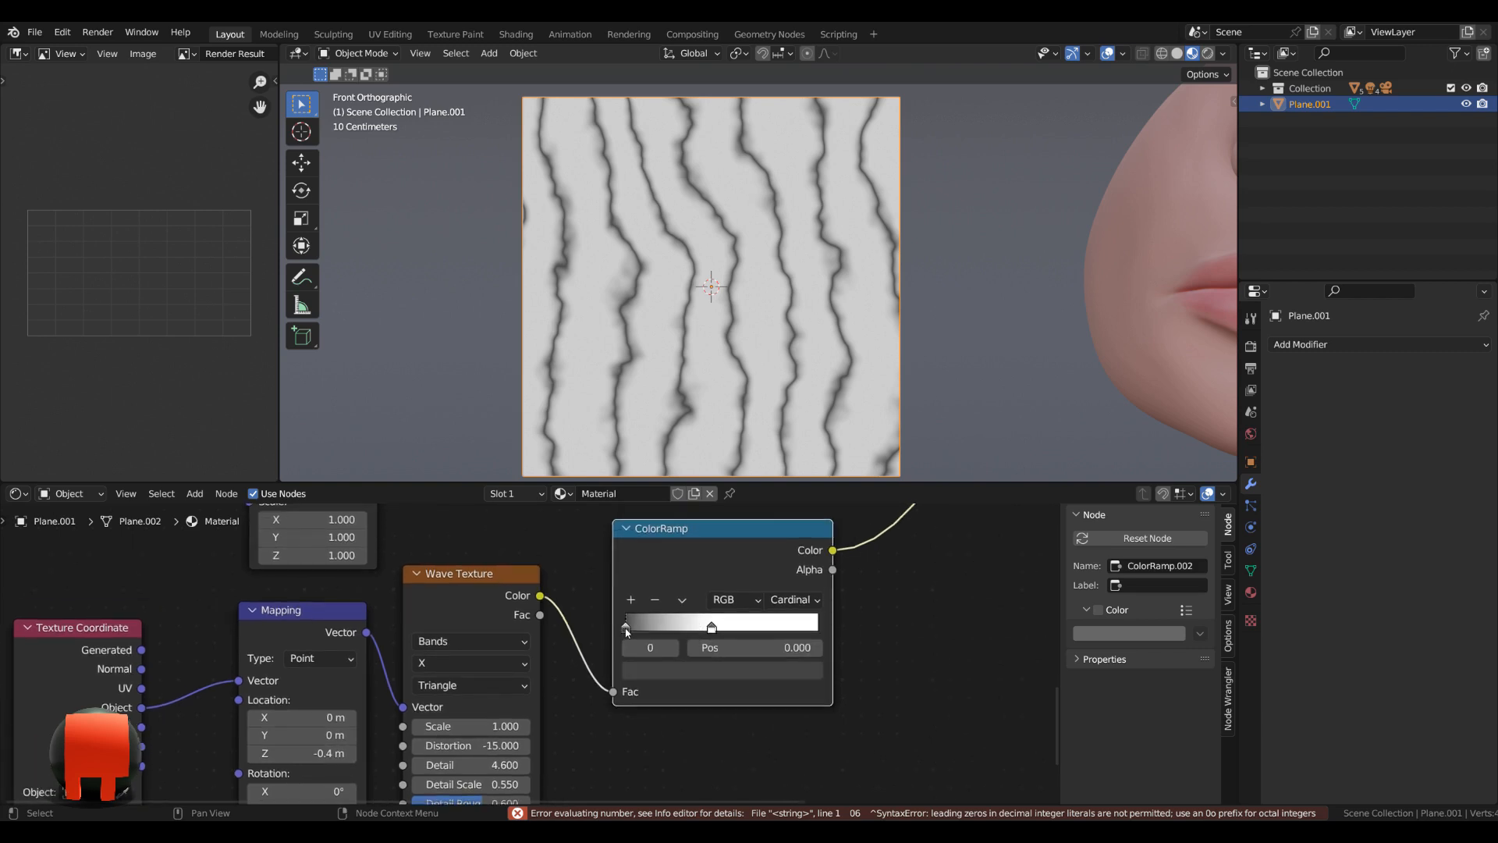
left_click(677, 671)
left_click(713, 625)
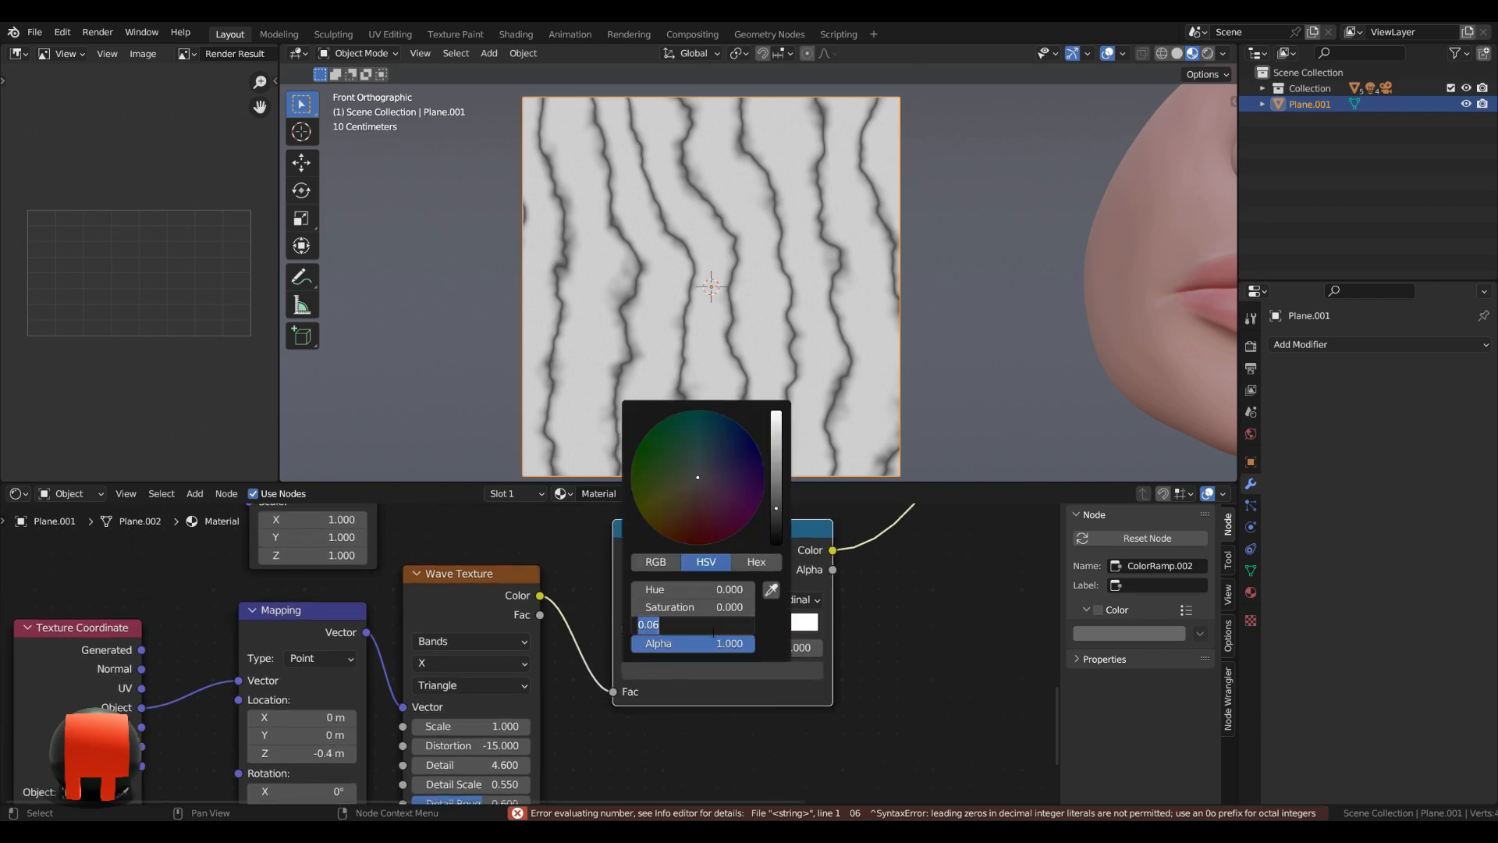
key("BackSpace")
type(".03")
key("Return")
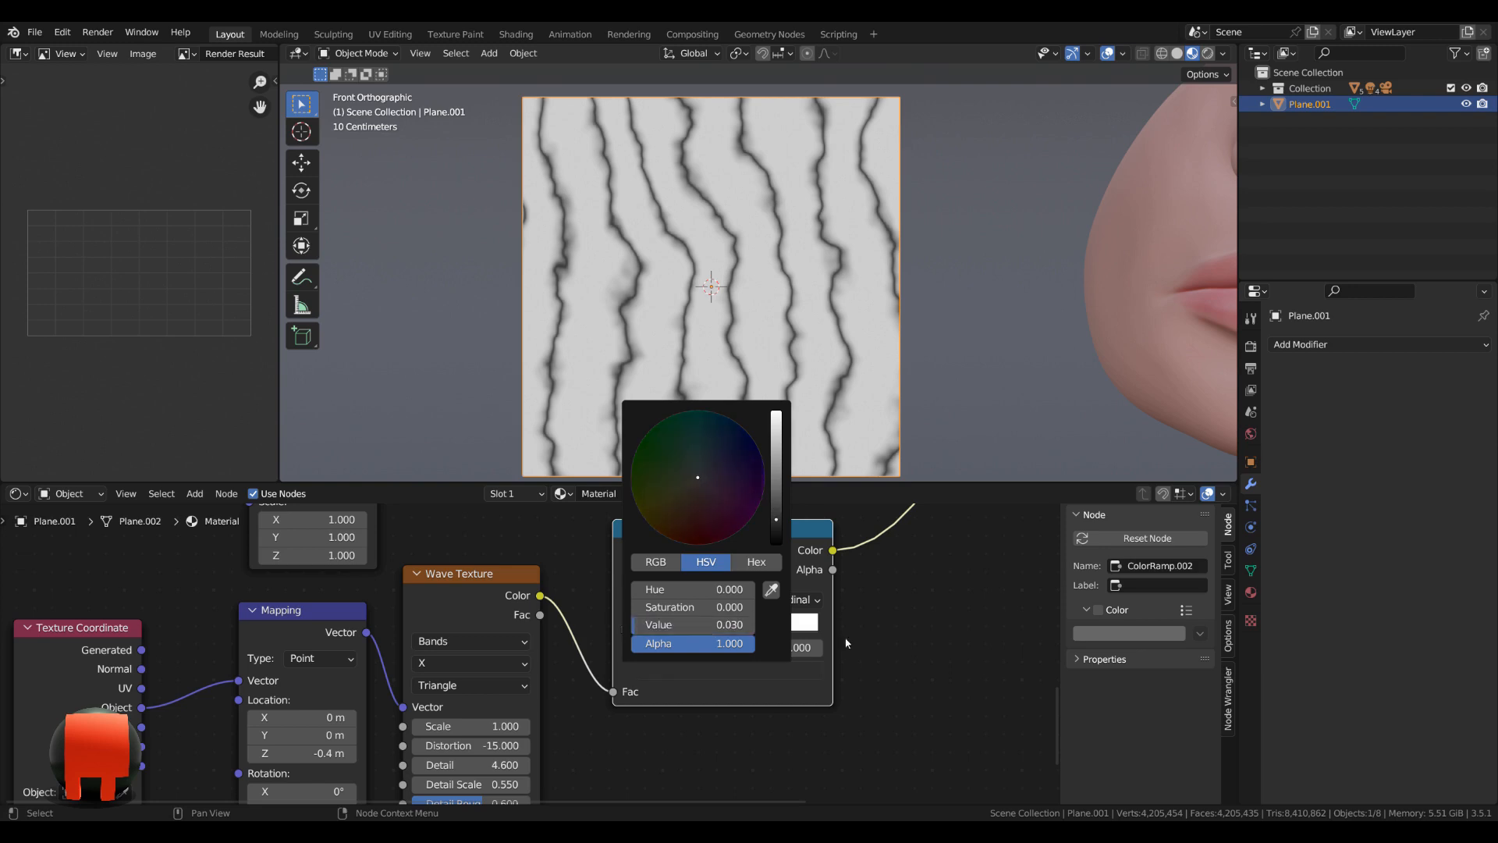
Move the white stop of the third ColorRamp to a position of about 0.16 to thin the lines.
scroll(943, 646, "up", 1)
middle_click_drag(944, 646, 893, 685)
scroll(893, 685, "up", 1)
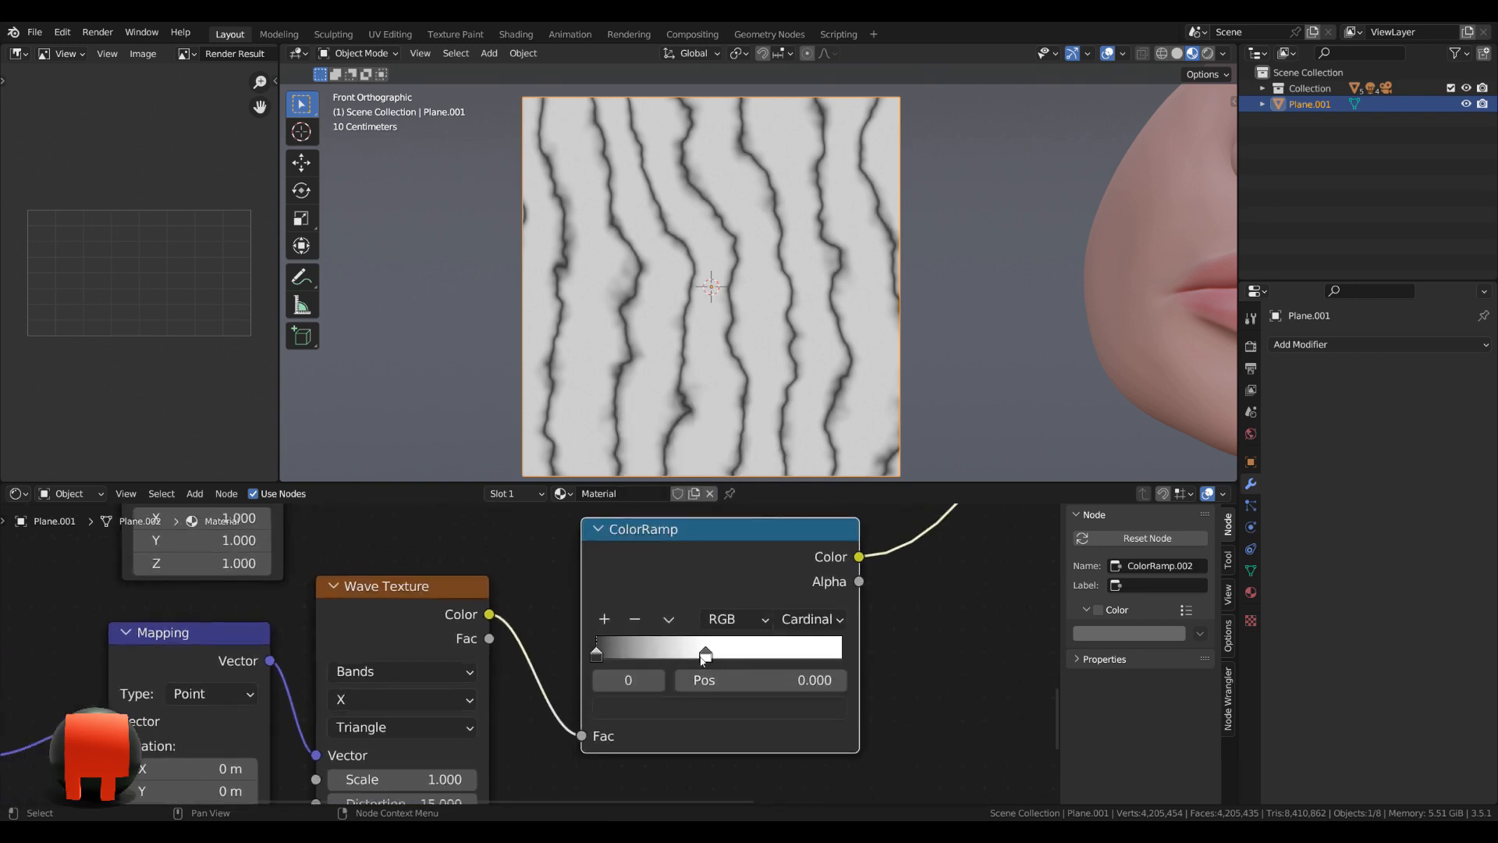
left_click_drag(706, 654, 635, 661)
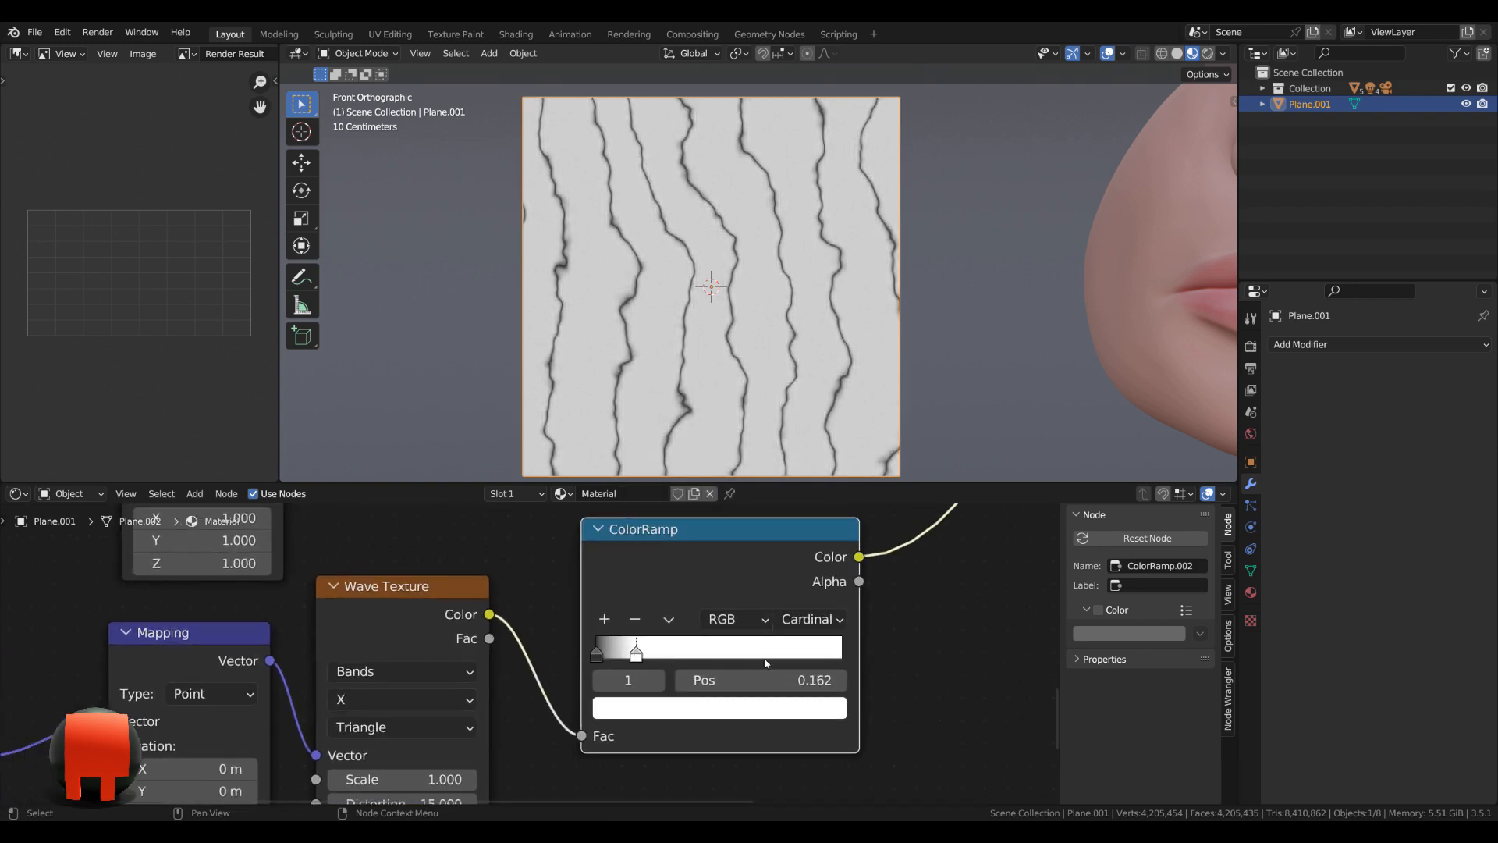
Move the Material Output node down beside the third texture chain, clear of the Darken node.
scroll(832, 622, "down", 8)
scroll(785, 702, "down", 5)
mouse_move(832, 622)
middle_mouse_down()
mouse_move(785, 702)
mouse_move(728, 739)
middle_mouse_up()
middle_click_drag(736, 571, 687, 639)
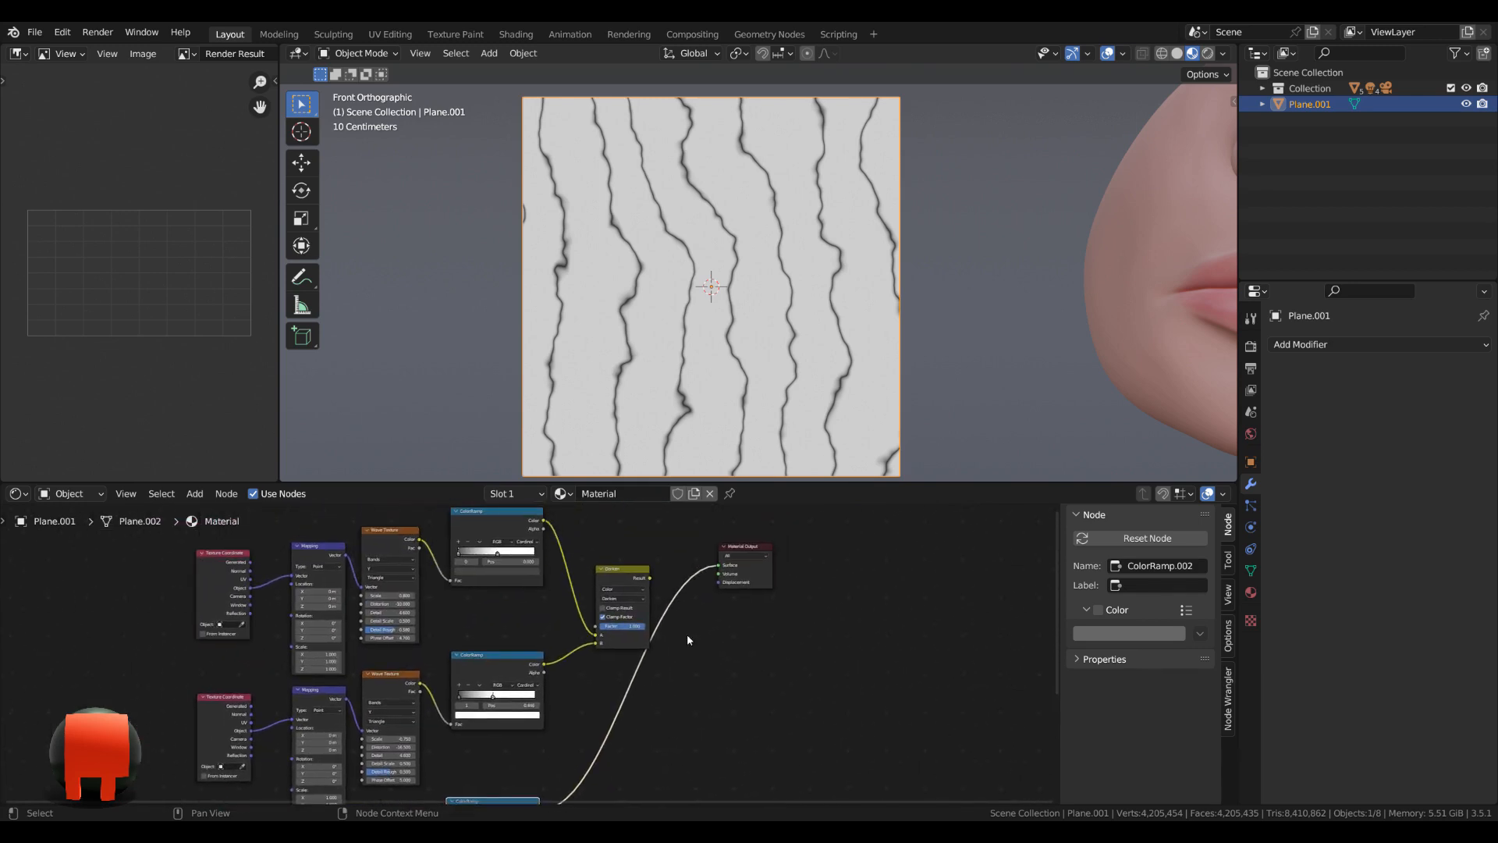
left_click_drag(741, 553, 761, 730)
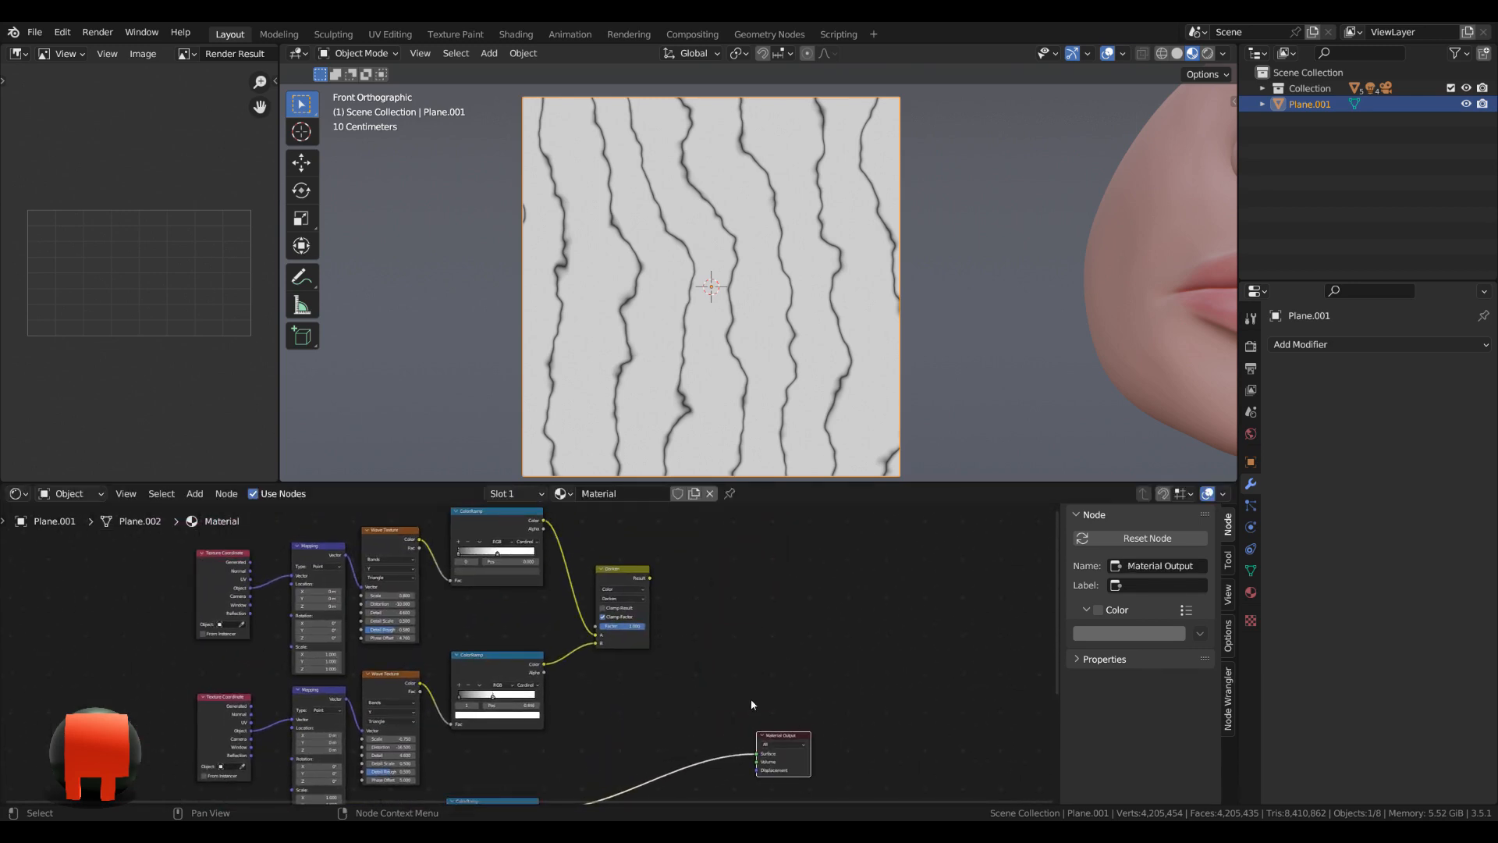
Duplicate the Darken node and insert the copy on the link between the third ColorRamp and the Material Output.
scroll(750, 699, "up", 1)
scroll(708, 675, "down", 1)
left_click(591, 521)
middle_click_drag(672, 621, 597, 620)
key("shift+d")
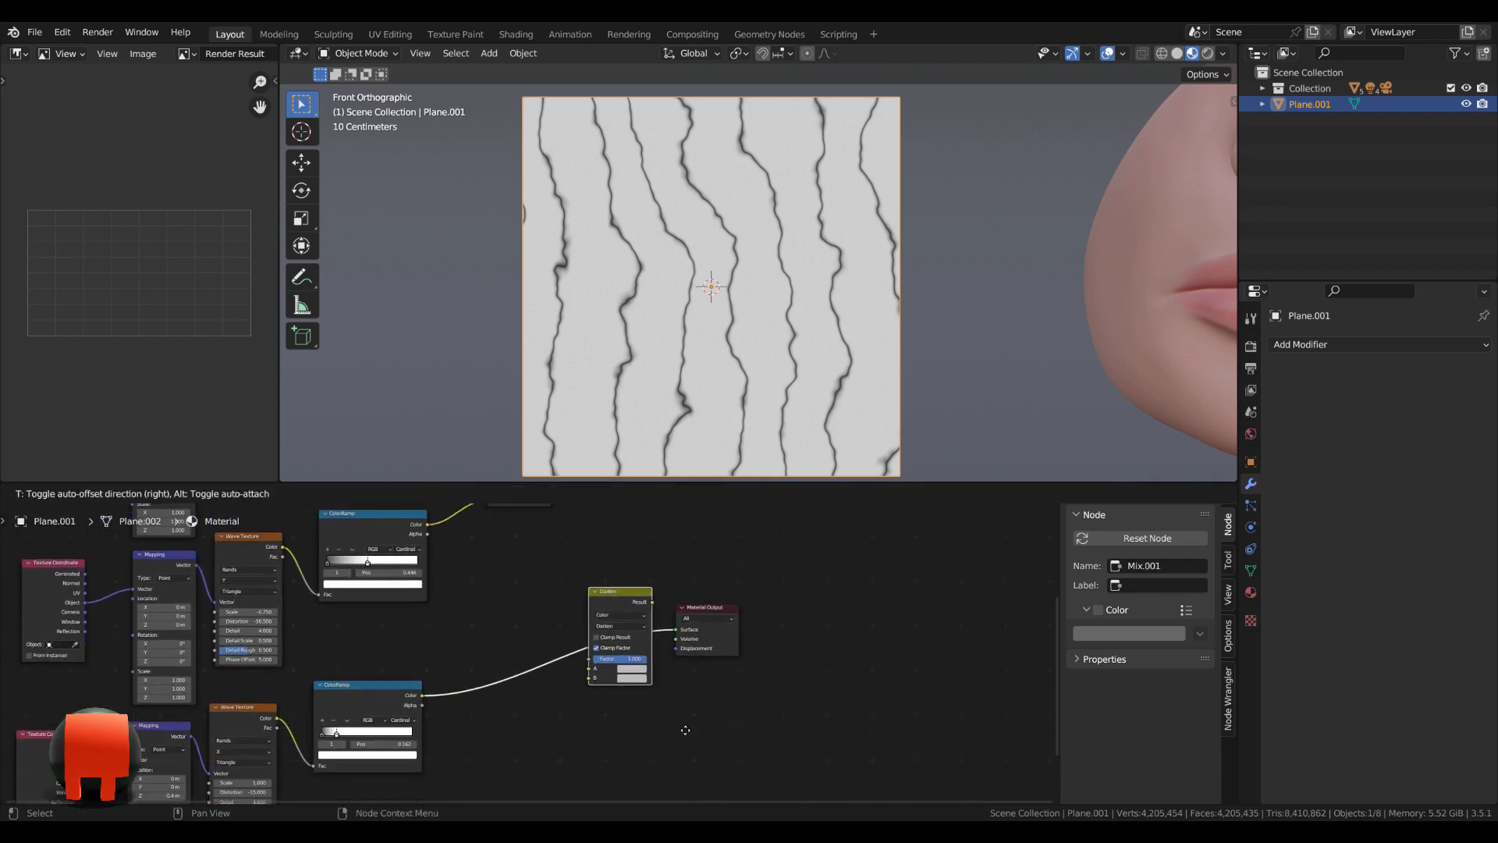
left_click(671, 709)
Wire the third ColorRamp into B of the second Darken node and the first Darken node's result into A.
left_click_drag(576, 653, 576, 663)
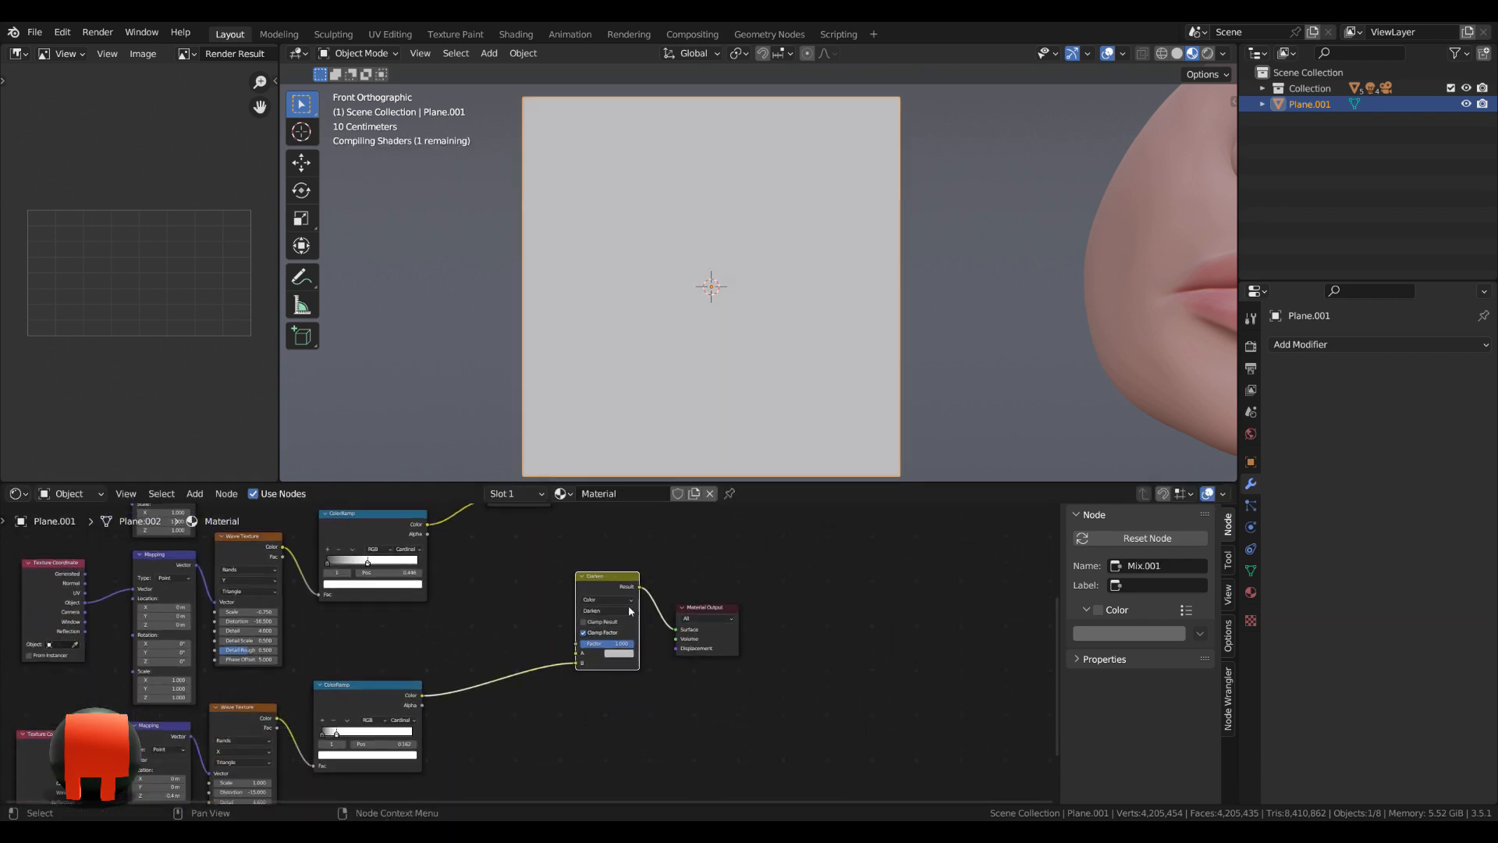
middle_click_drag(645, 587, 633, 661)
scroll(633, 665, "up", 2)
left_click_drag(607, 652, 614, 652)
scroll(596, 578, "down", 1)
scroll(550, 515, "down", 2)
middle_click_drag(549, 509, 463, 517)
left_click_drag(460, 511, 486, 723)
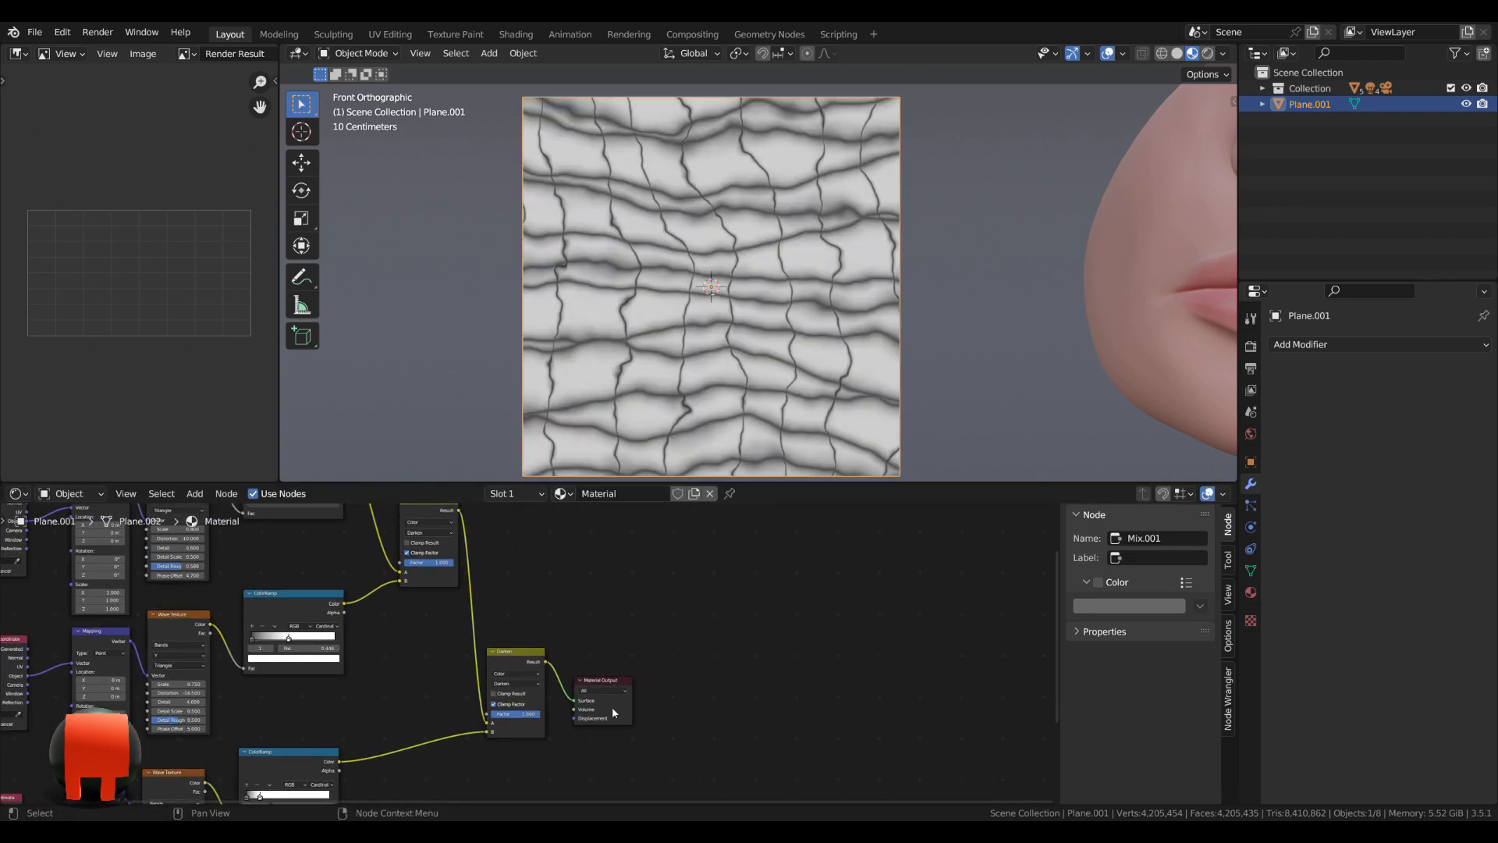
Set the second Darken node's factor to 0.6 and move the Material Output farther away from it.
scroll(654, 607, "up", 4)
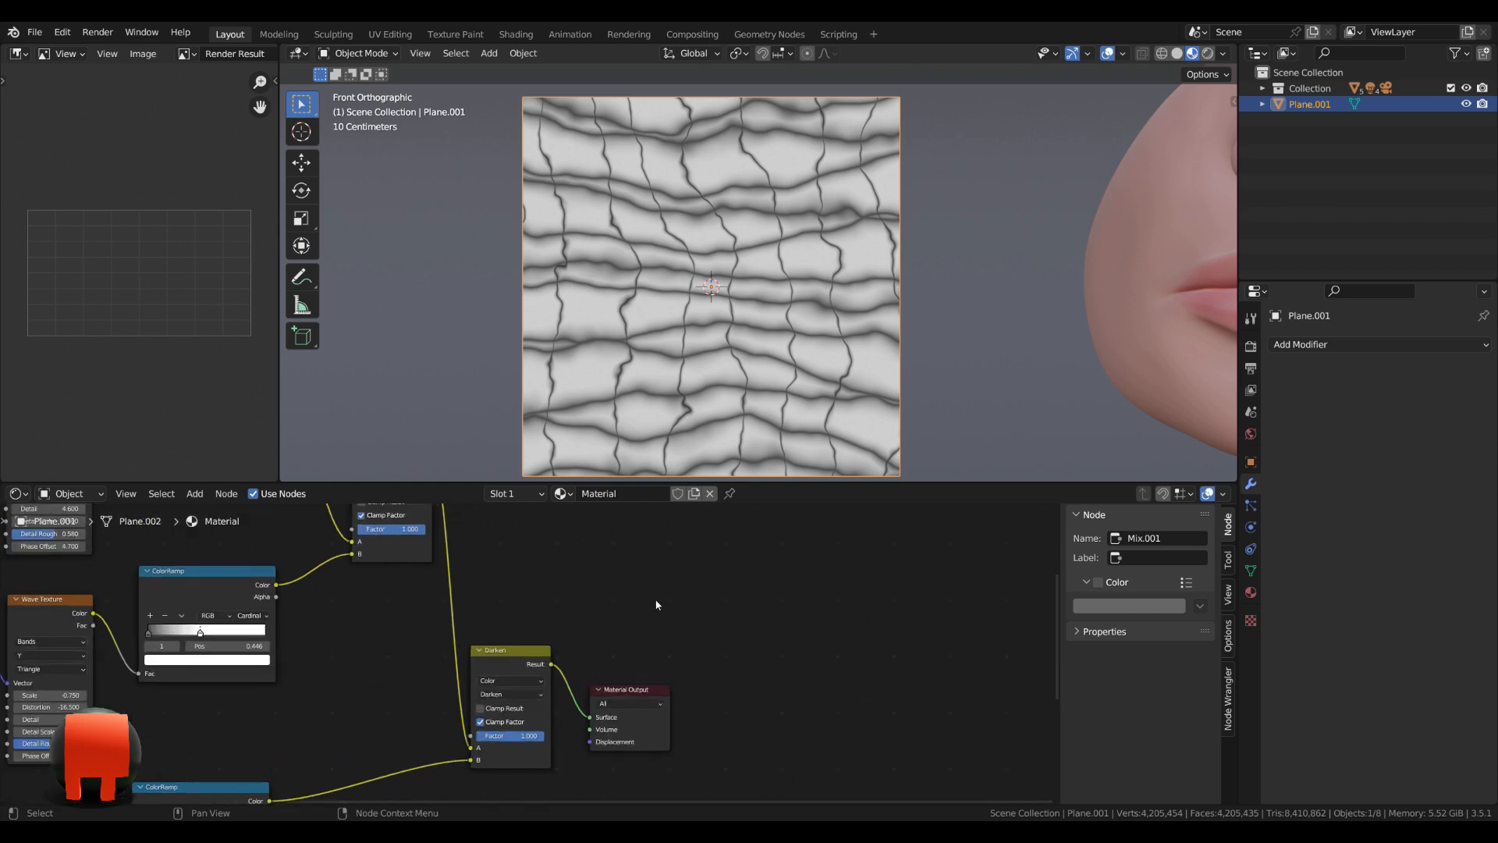
middle_click_drag(655, 606, 687, 532)
scroll(626, 602, "up", 3)
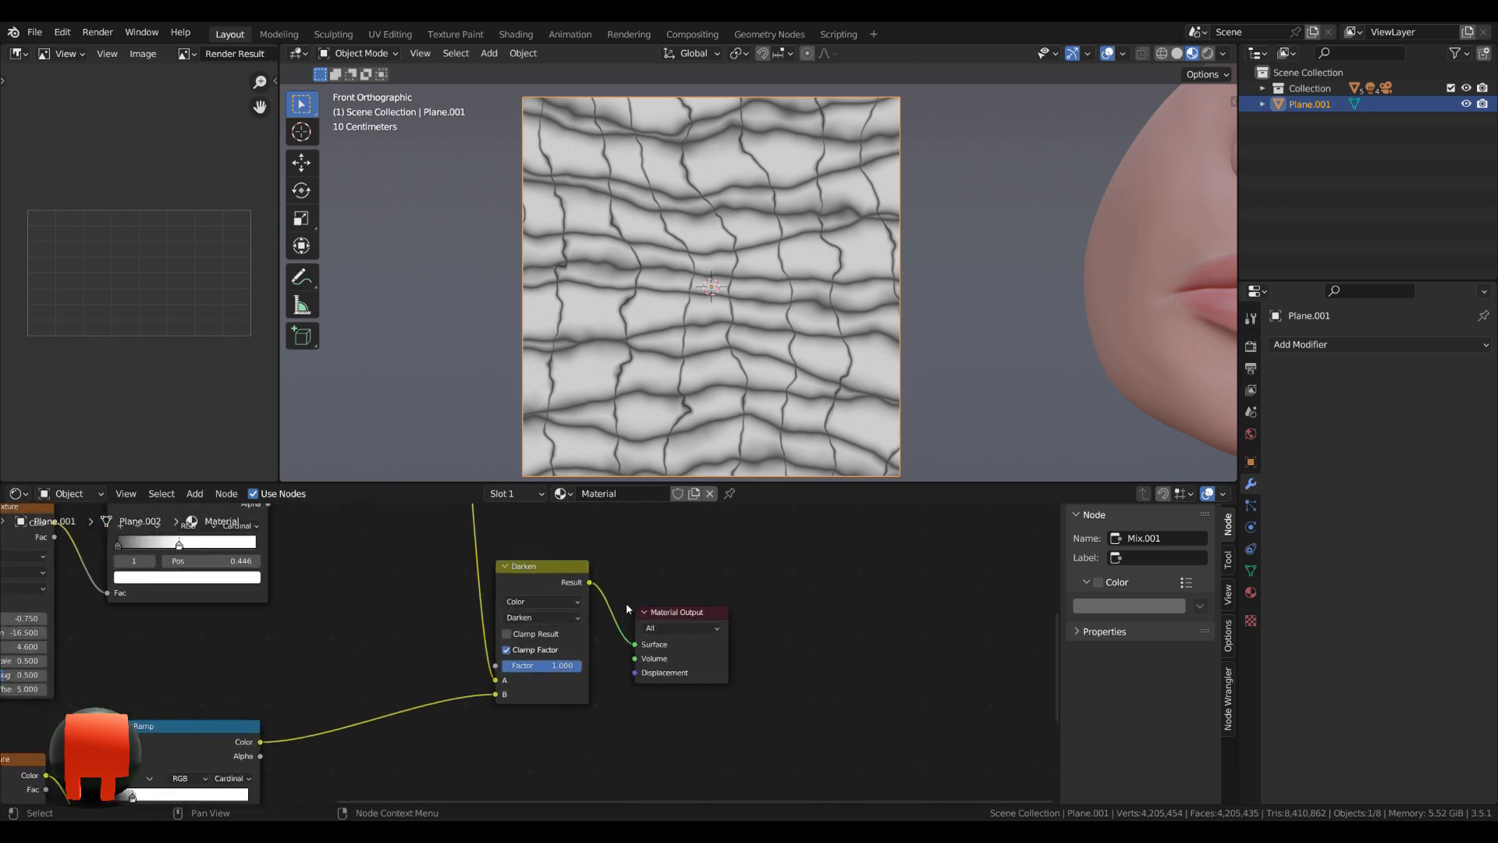
left_click(559, 668)
key("Return")
mouse_move(558, 668)
left_mouse_down()
mouse_move(532, 668)
mouse_move(574, 668)
mouse_move(558, 668)
left_mouse_up()
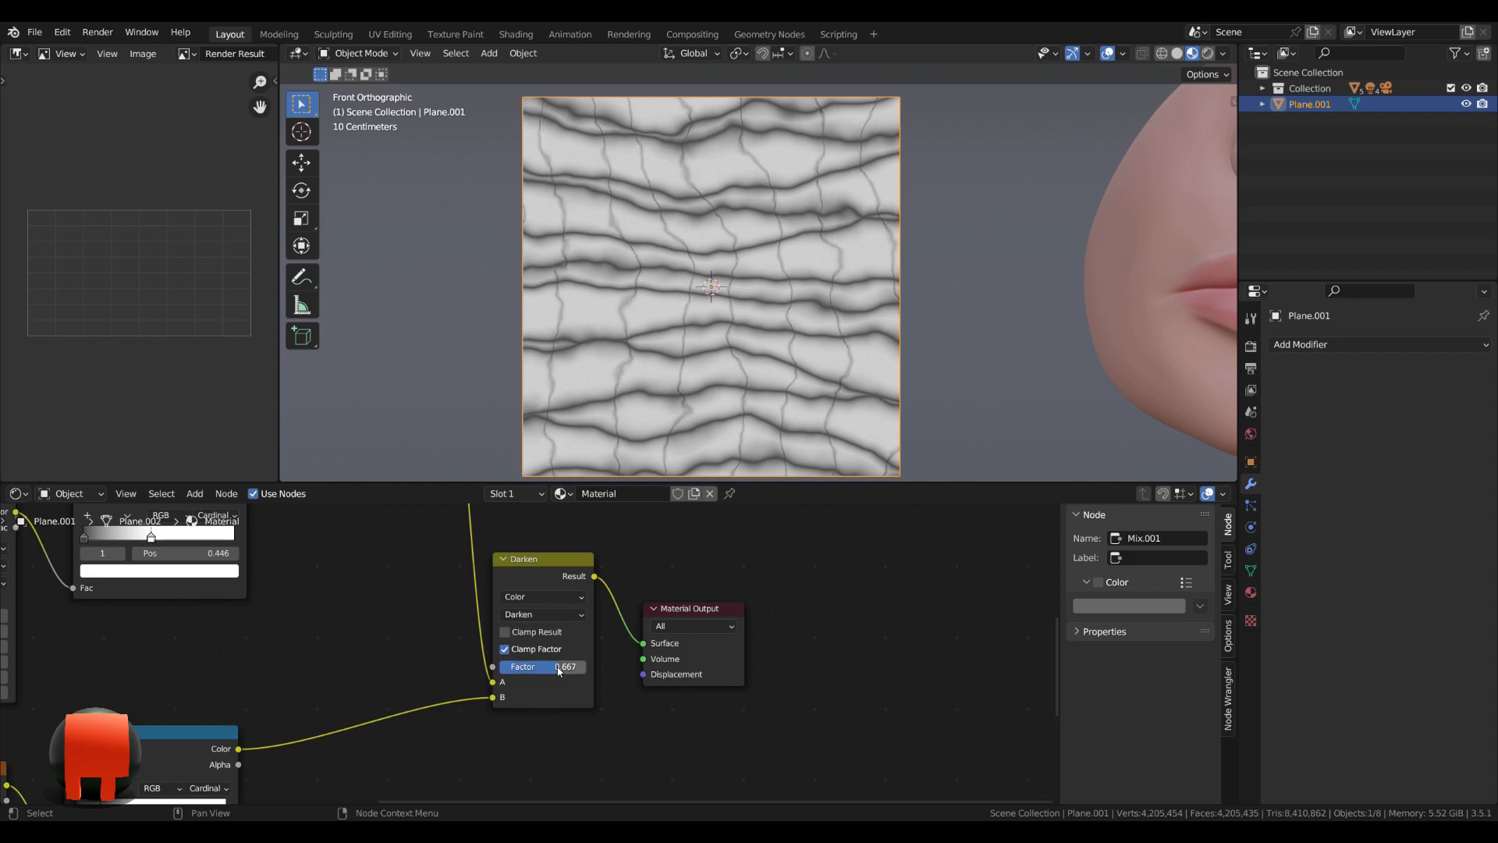
left_click(562, 671)
type(".6")
key("Return")
scroll(840, 668, "down", 2)
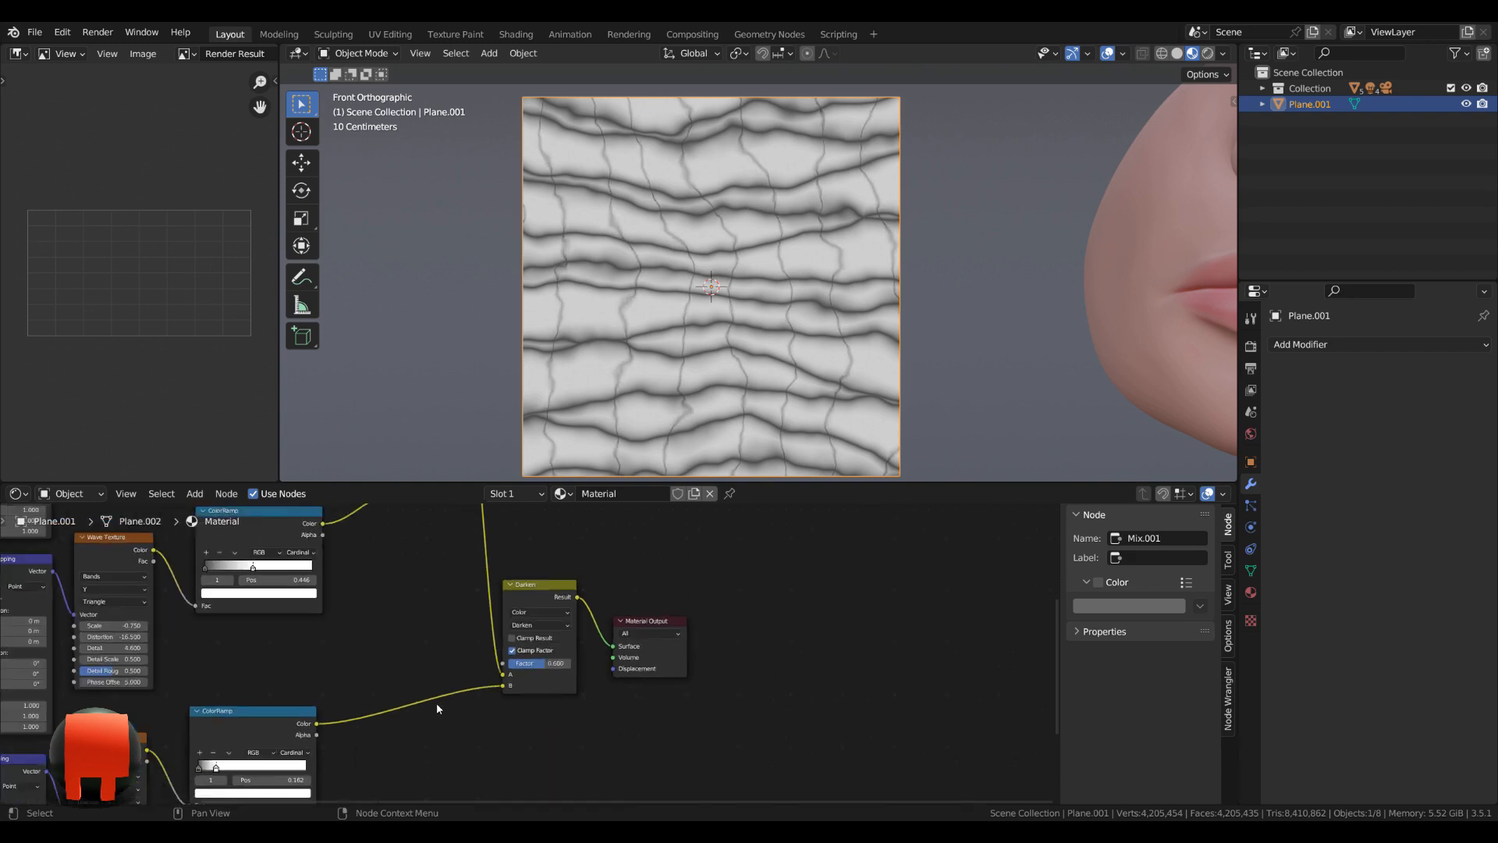
left_click_drag(653, 625, 732, 669)
Duplicate the third Texture Coordinate, Mapping, Wave Texture and ColorRamp chain and place the copy below it.
middle_click_drag(332, 753, 570, 745)
scroll(589, 679, "down", 7)
middle_click_drag(554, 691, 579, 606)
scroll(579, 606, "up", 4)
middle_click_drag(634, 705, 677, 596)
left_click_drag(308, 722, 643, 599)
key("shift+d")
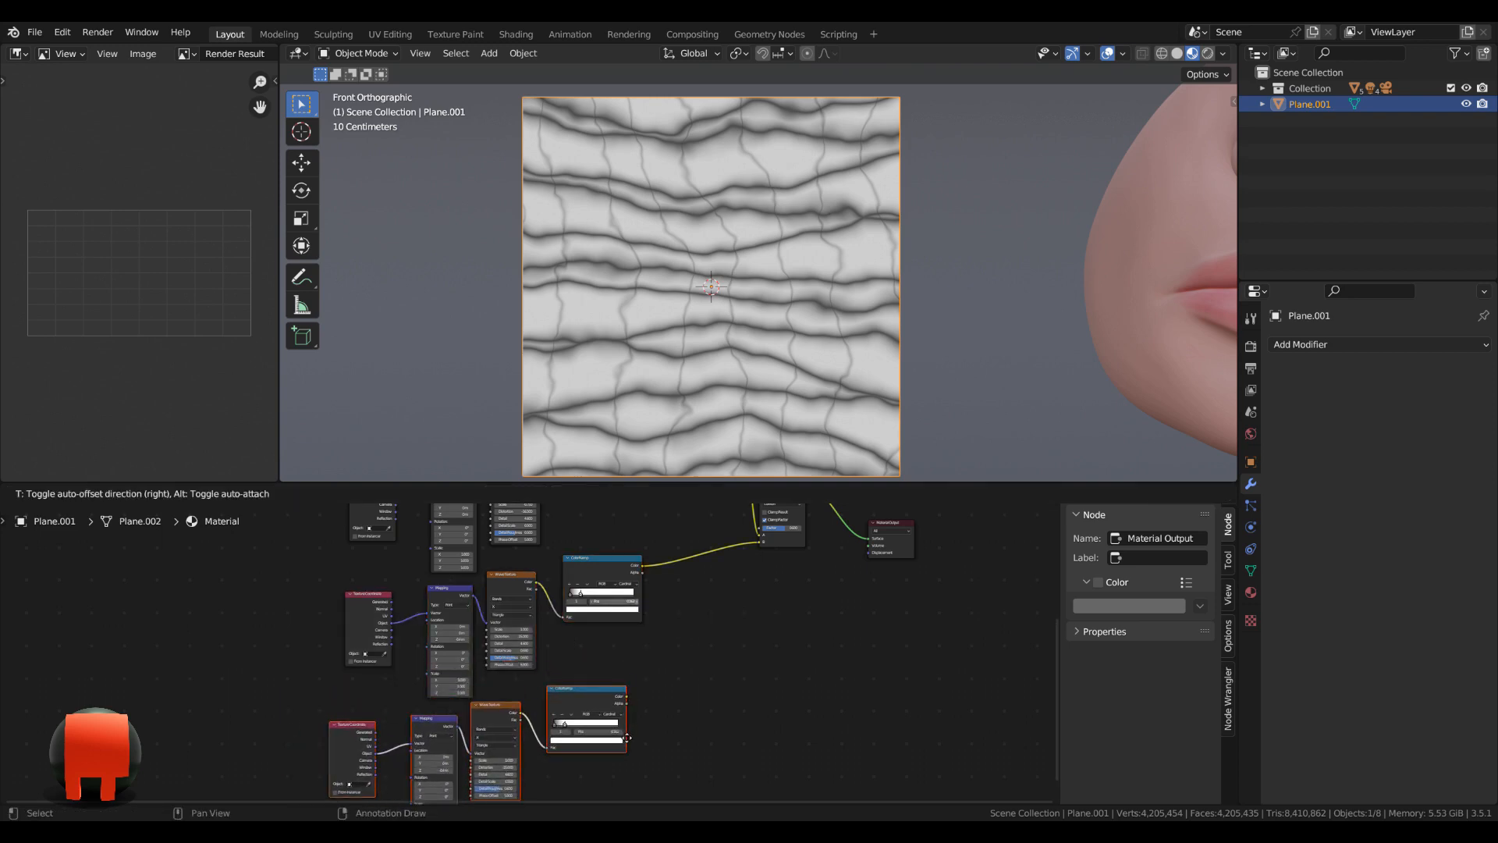
left_click(636, 736)
middle_click_drag(531, 718, 511, 628)
scroll(507, 627, "up", 9)
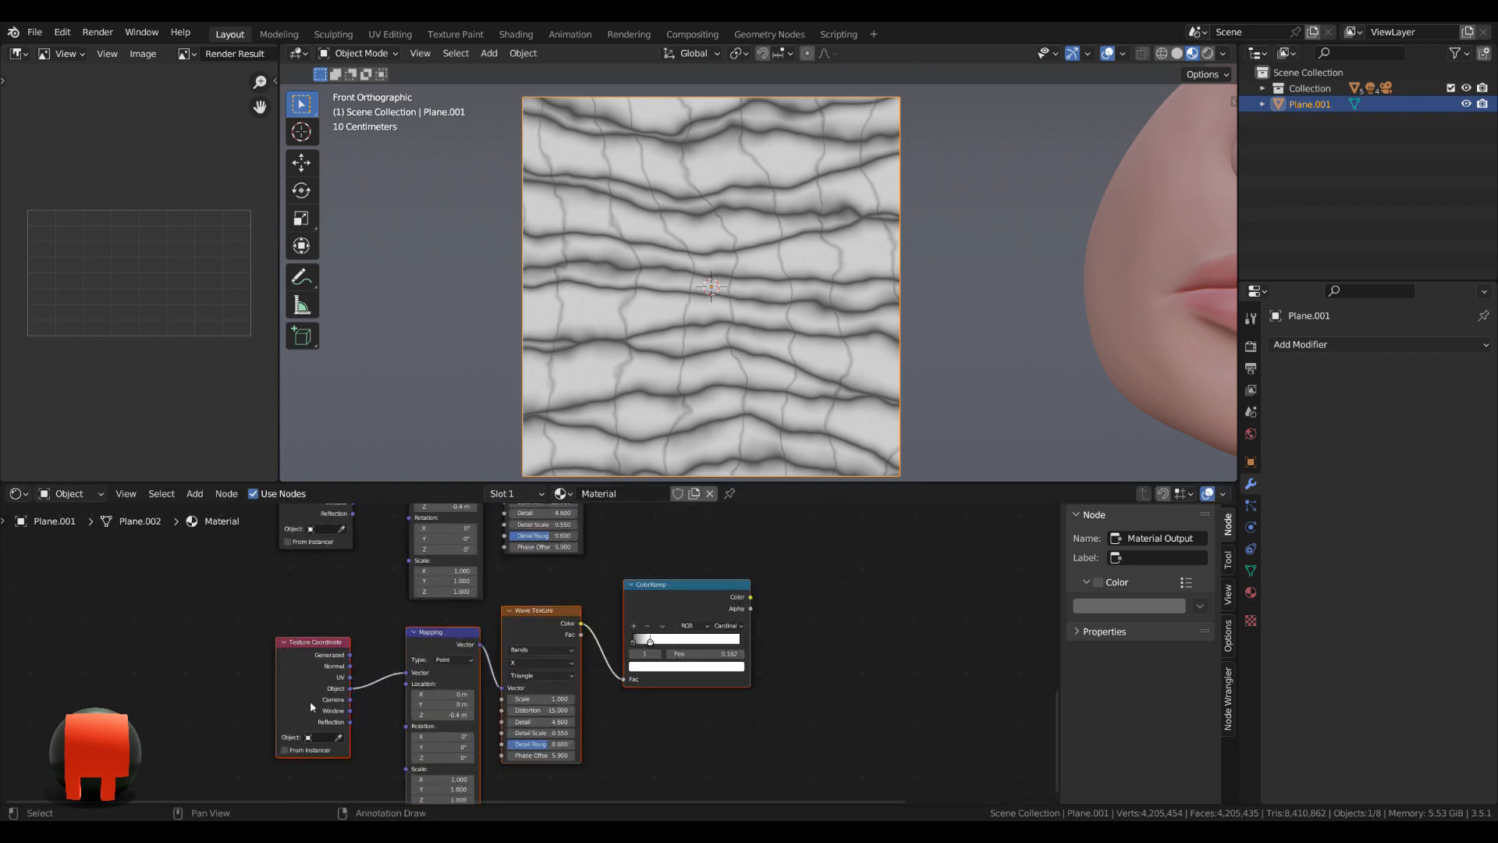
Reset the fourth chain's Mapping node to its defaults and preview the fourth ColorRamp's output on the plane.
middle_click_drag(411, 659, 416, 584)
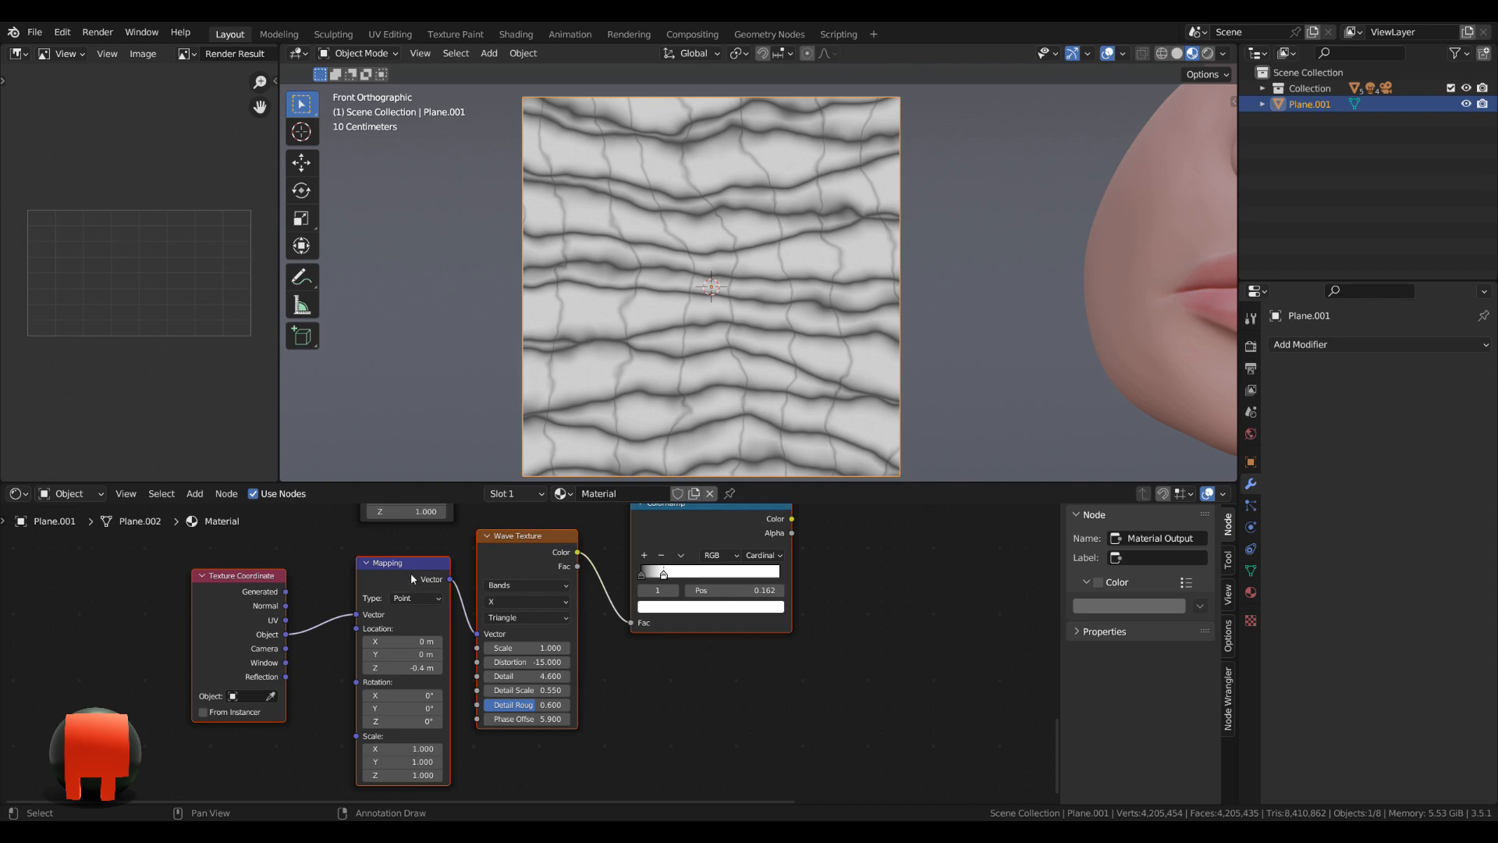
left_click(412, 575)
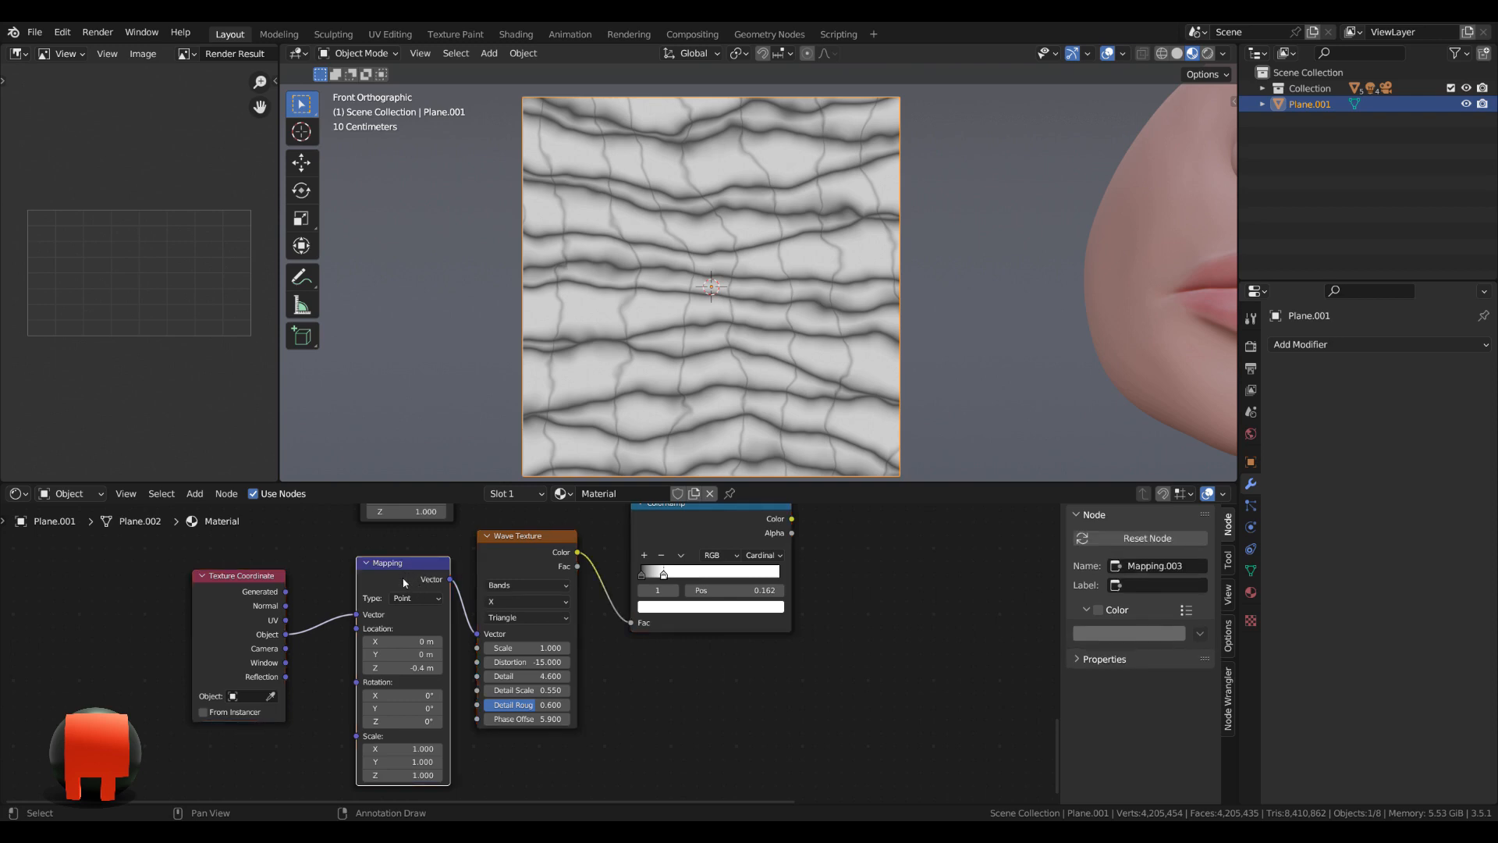
key("BackSpace")
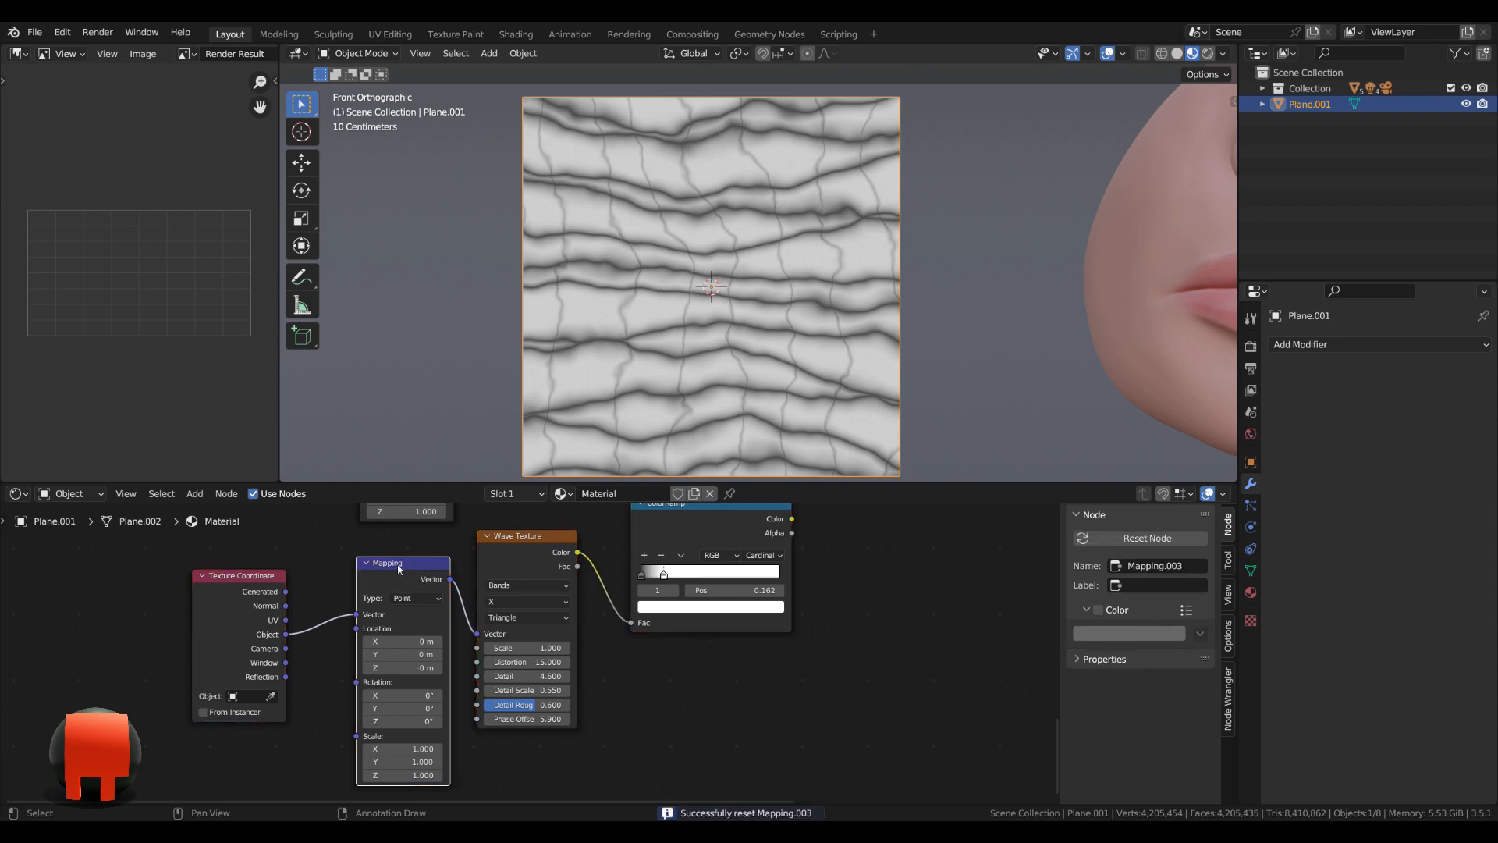
scroll(525, 656, "up", 3)
middle_click_drag(821, 532, 720, 626)
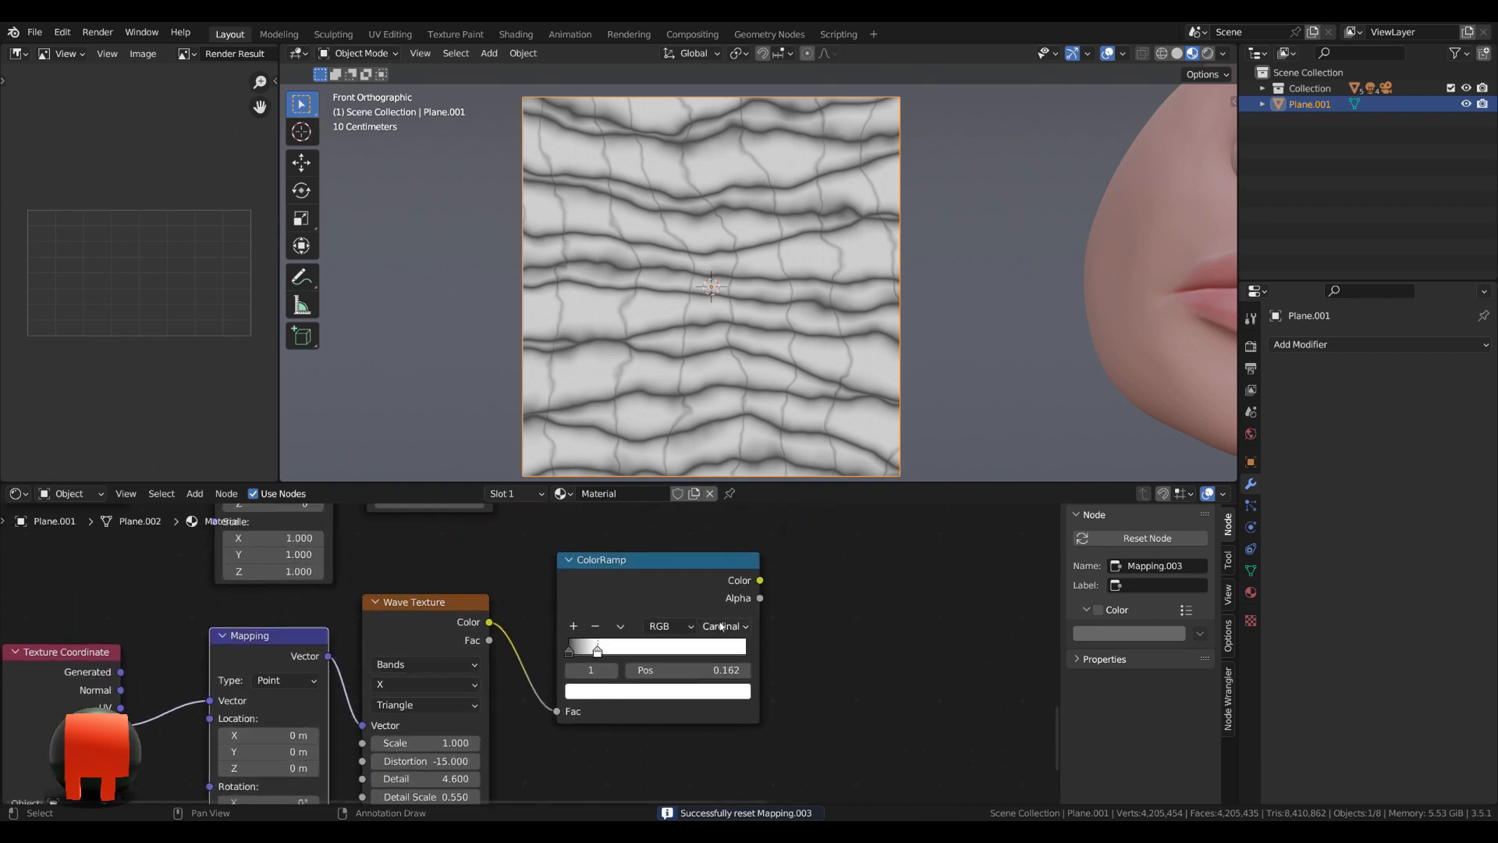
left_click(609, 581, "ctrl+shift")
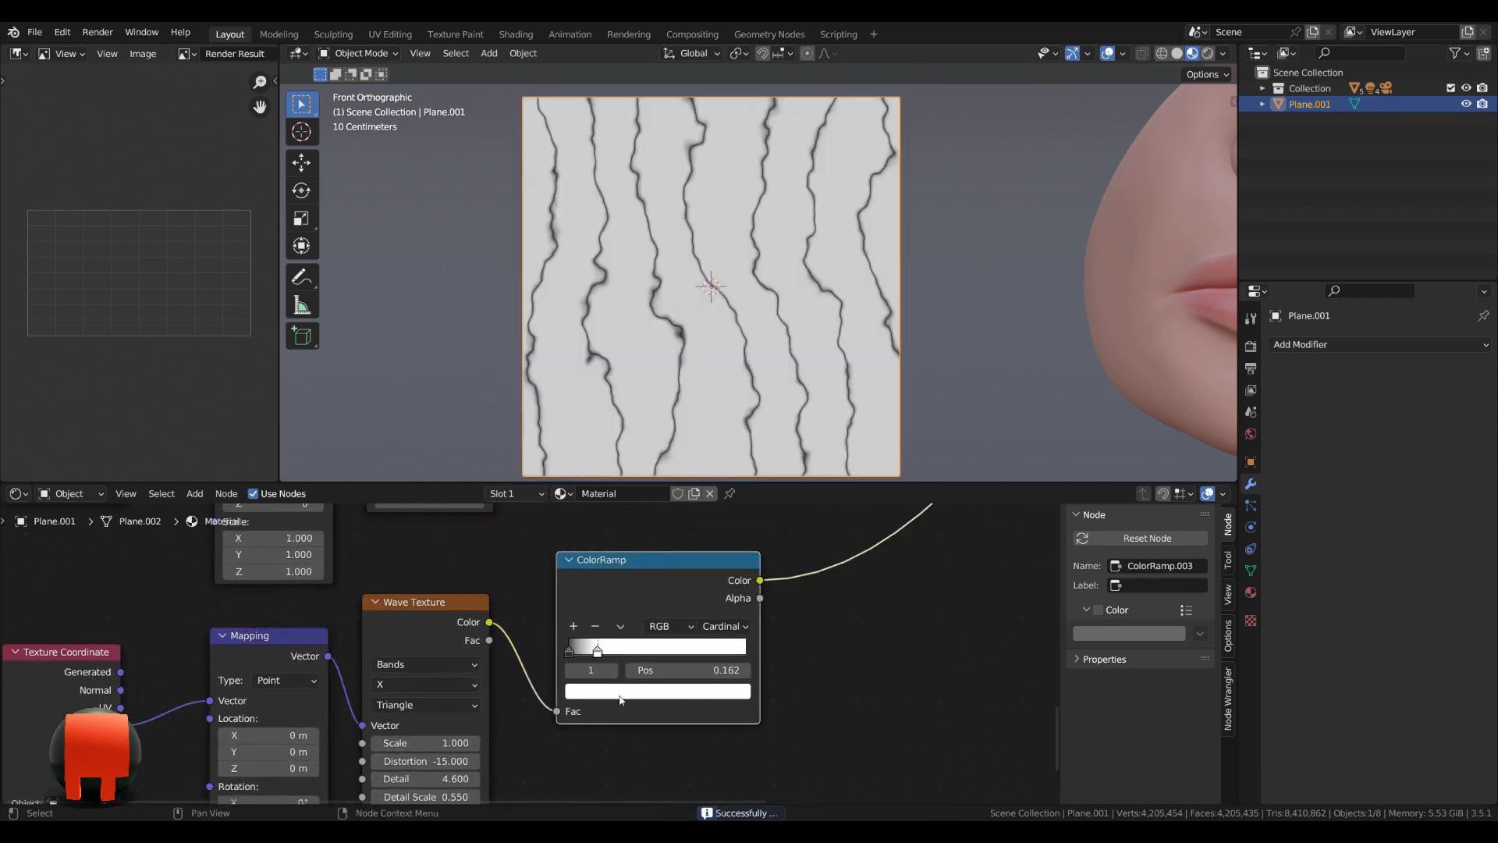
Set the fourth Wave Texture's distortion to -5 and its detail scale to 2.2.
scroll(613, 644, "down", 2)
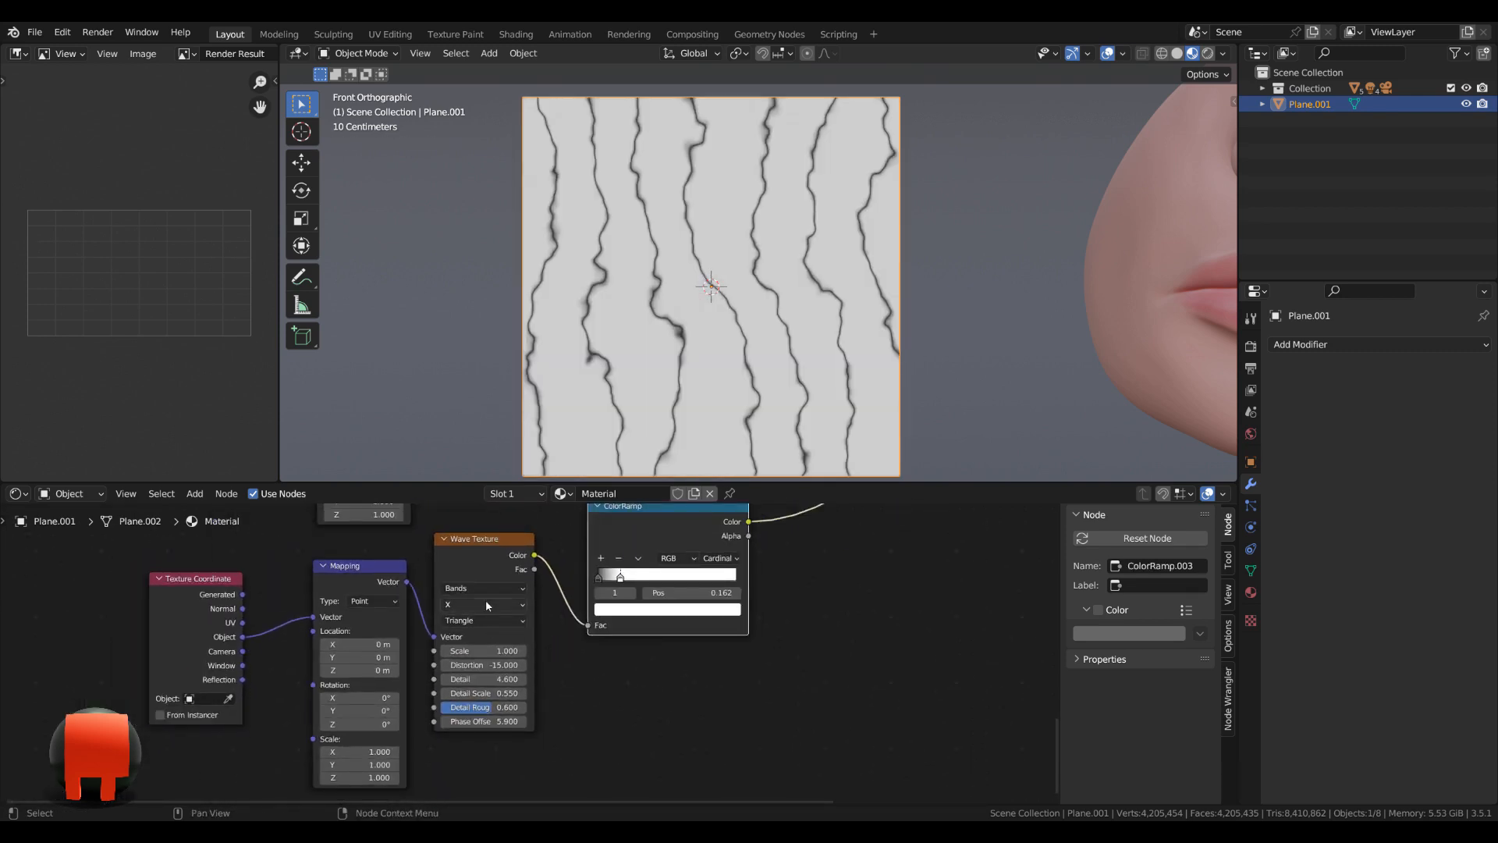
scroll(476, 585, "up", 2)
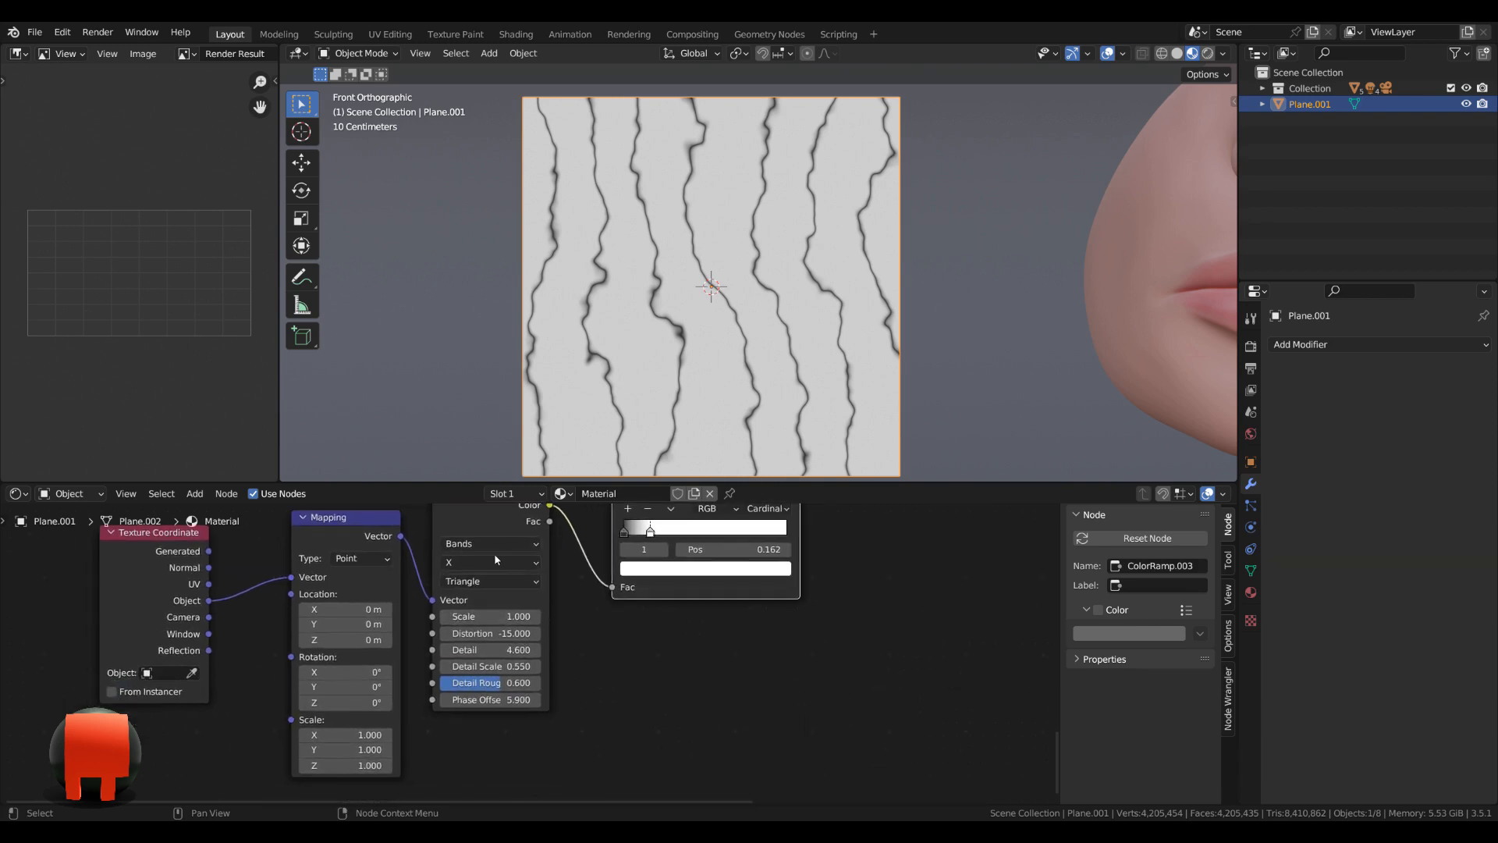
scroll(549, 646, "up", 2)
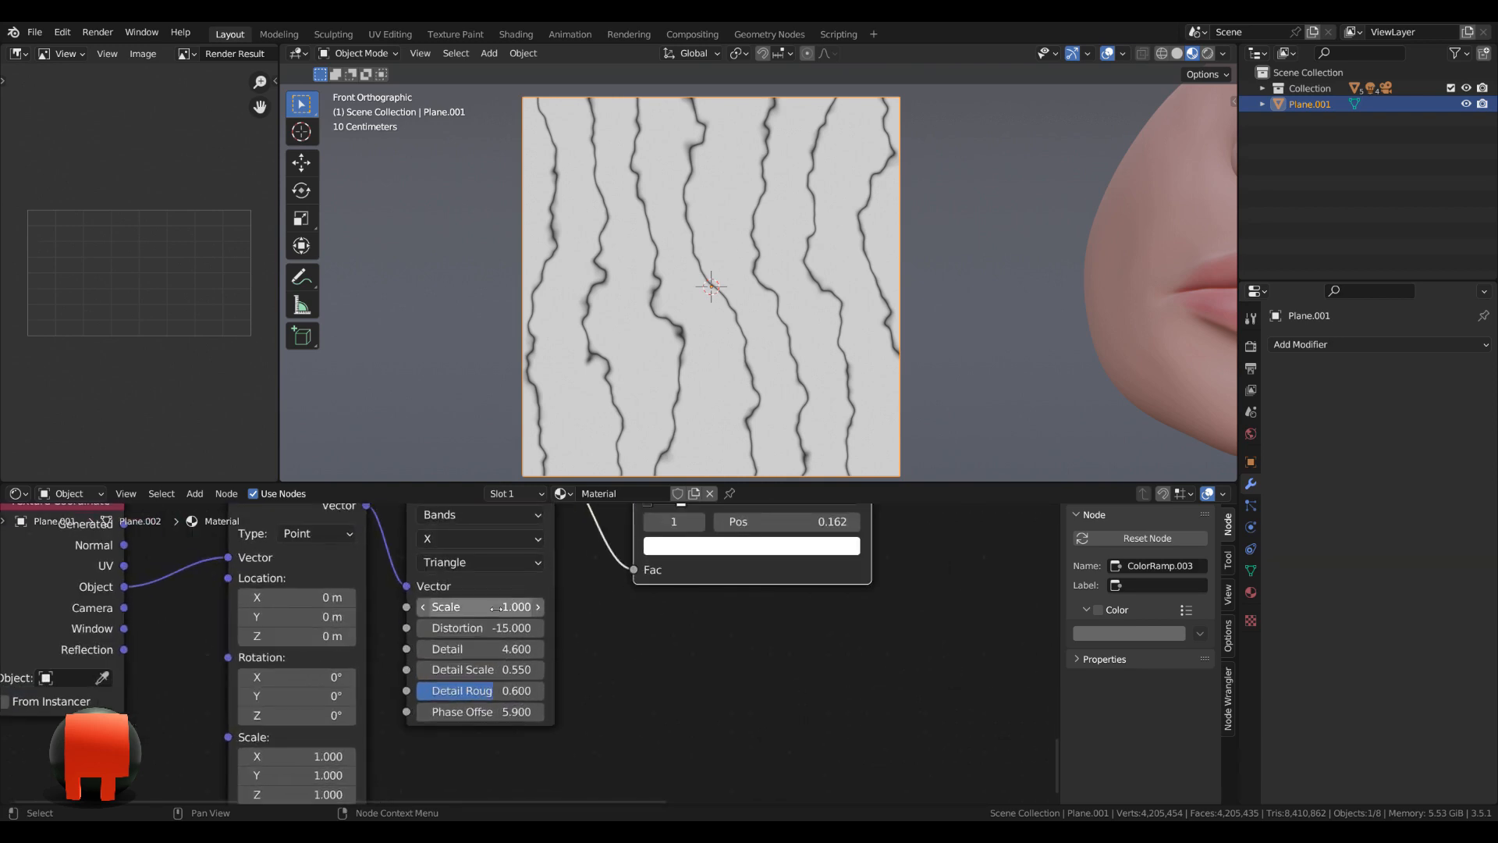
left_click(506, 629)
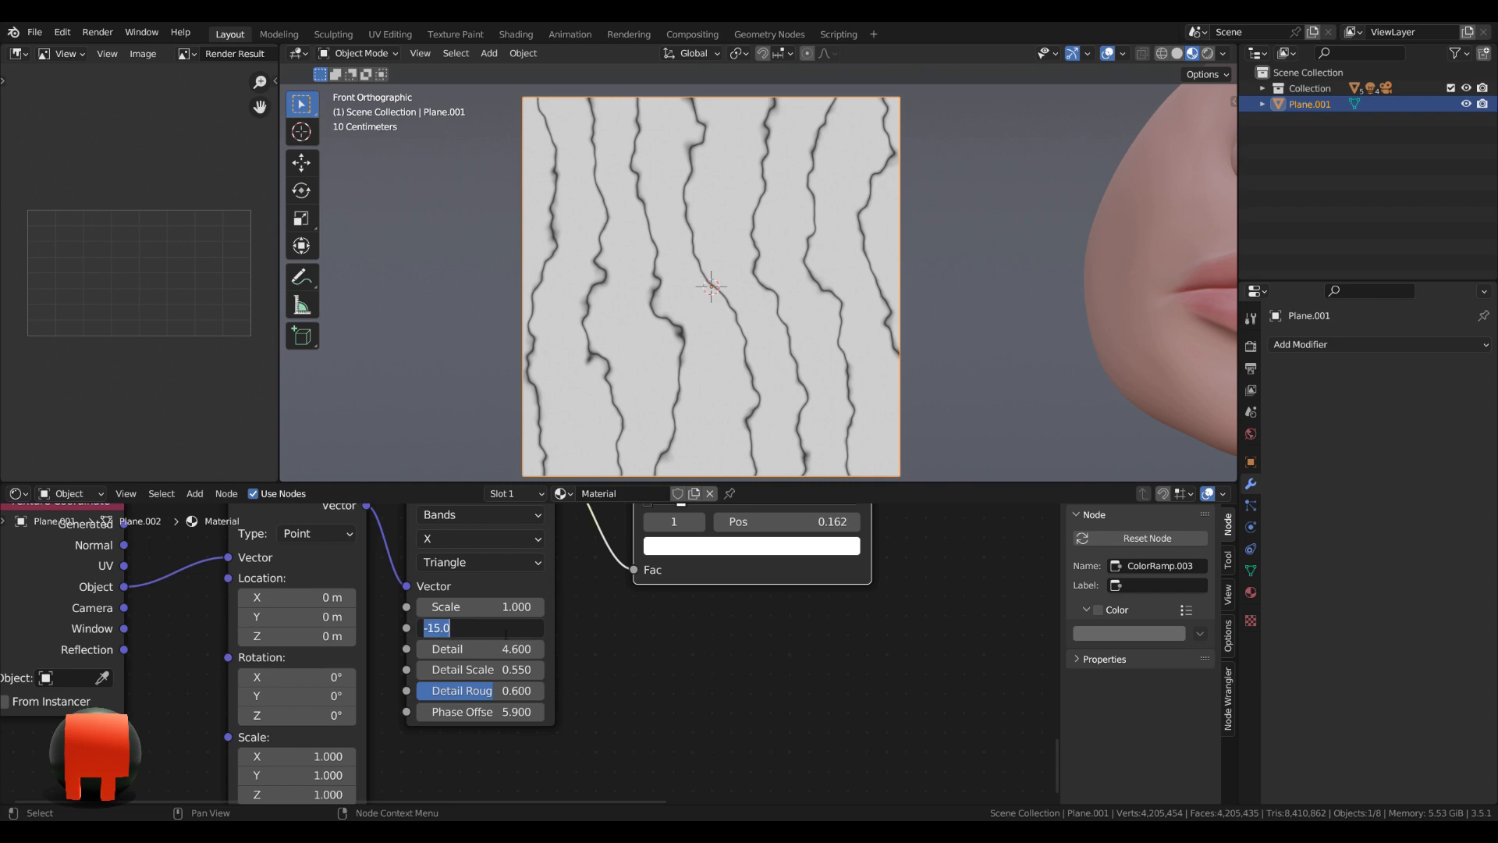
type("5")
key("Return")
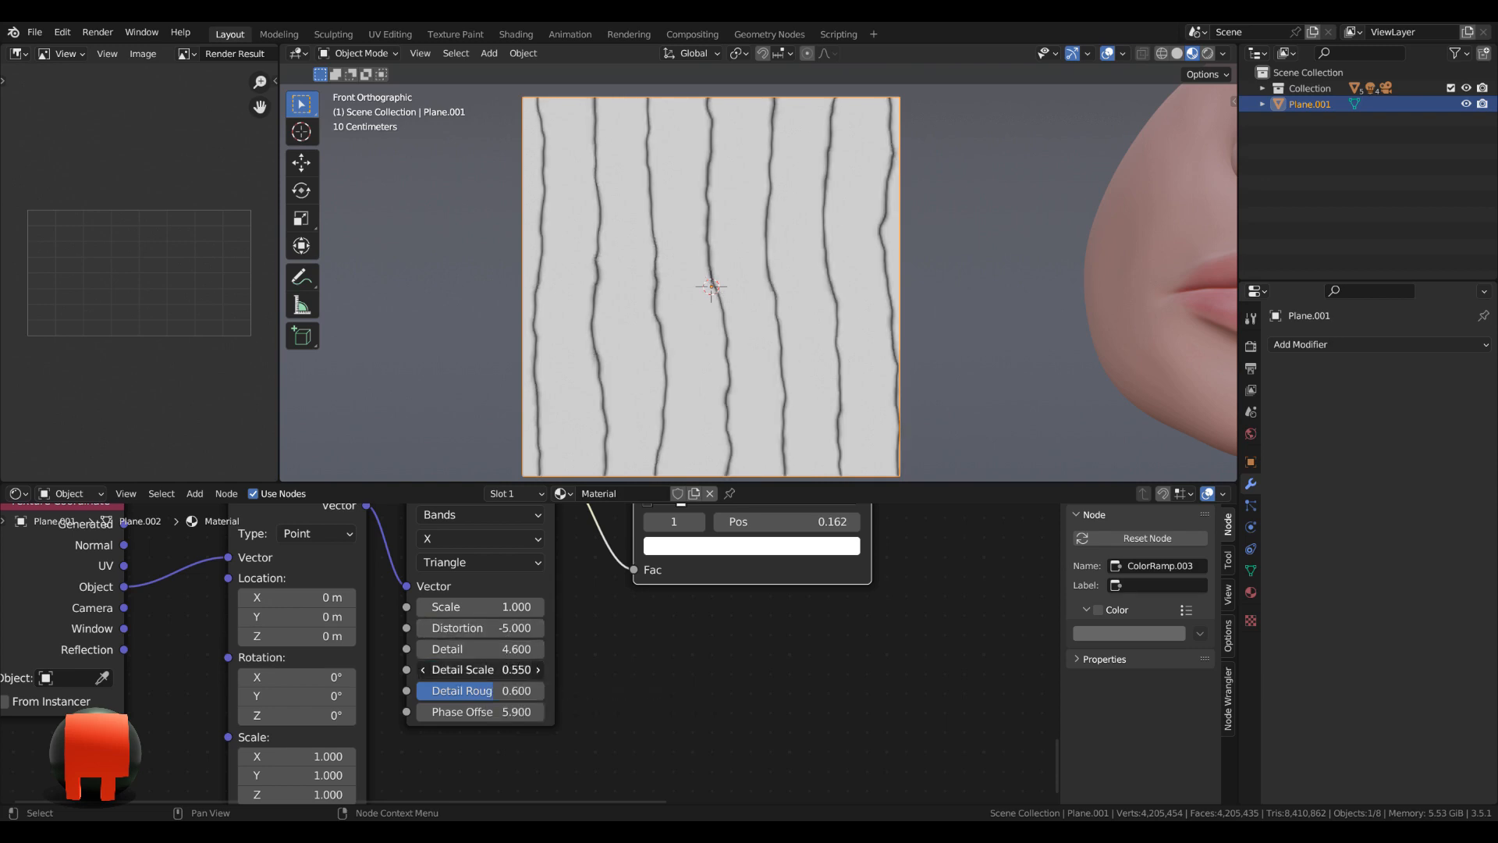
left_click(512, 673)
type("2.2")
key("Return")
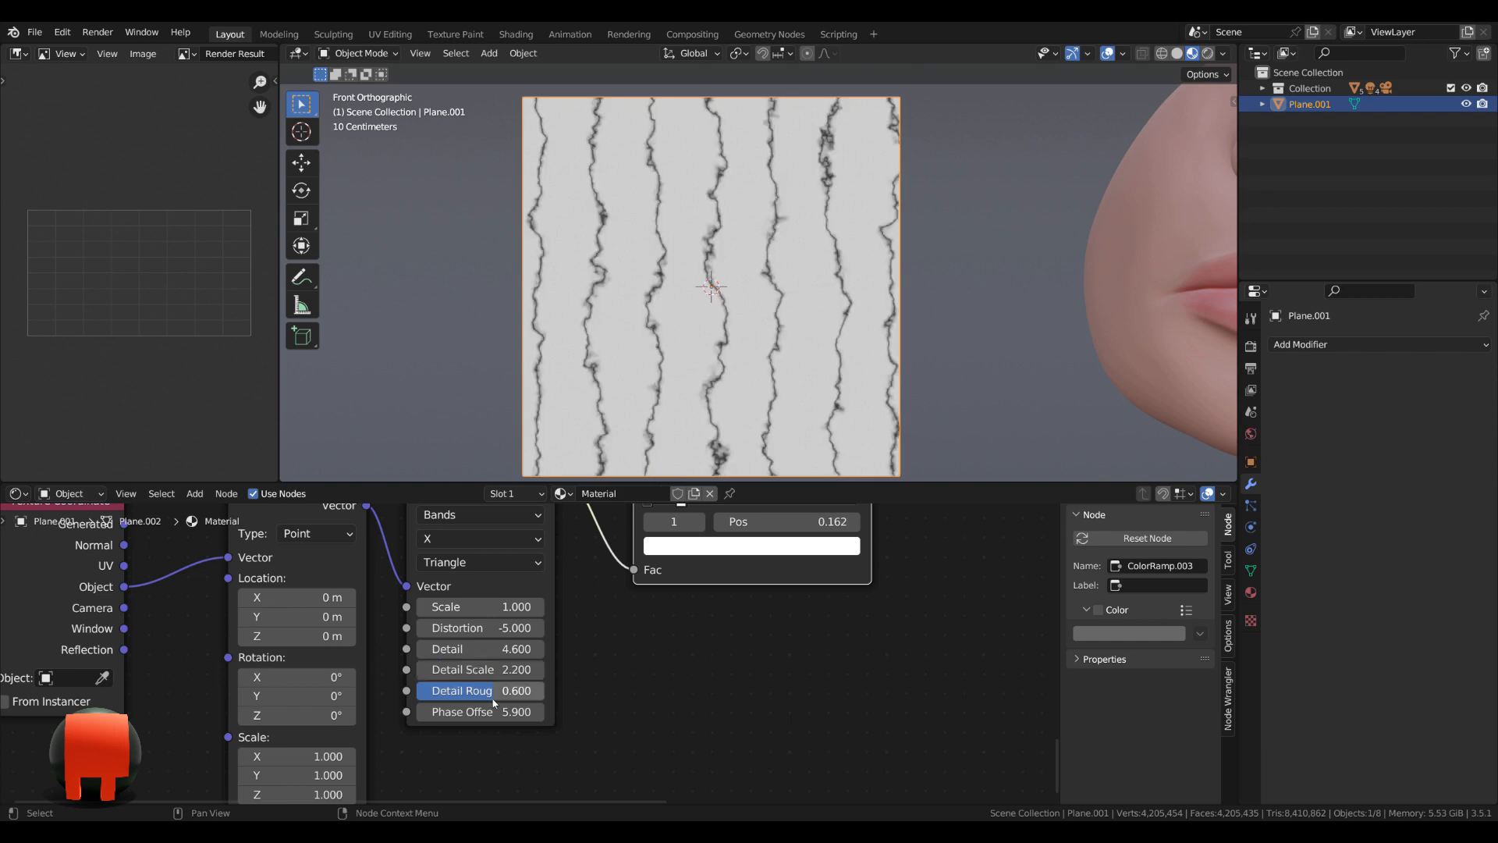
Set the fourth Wave Texture's detail roughness to 0.38 and phase offset to 7.7.
left_click(481, 700)
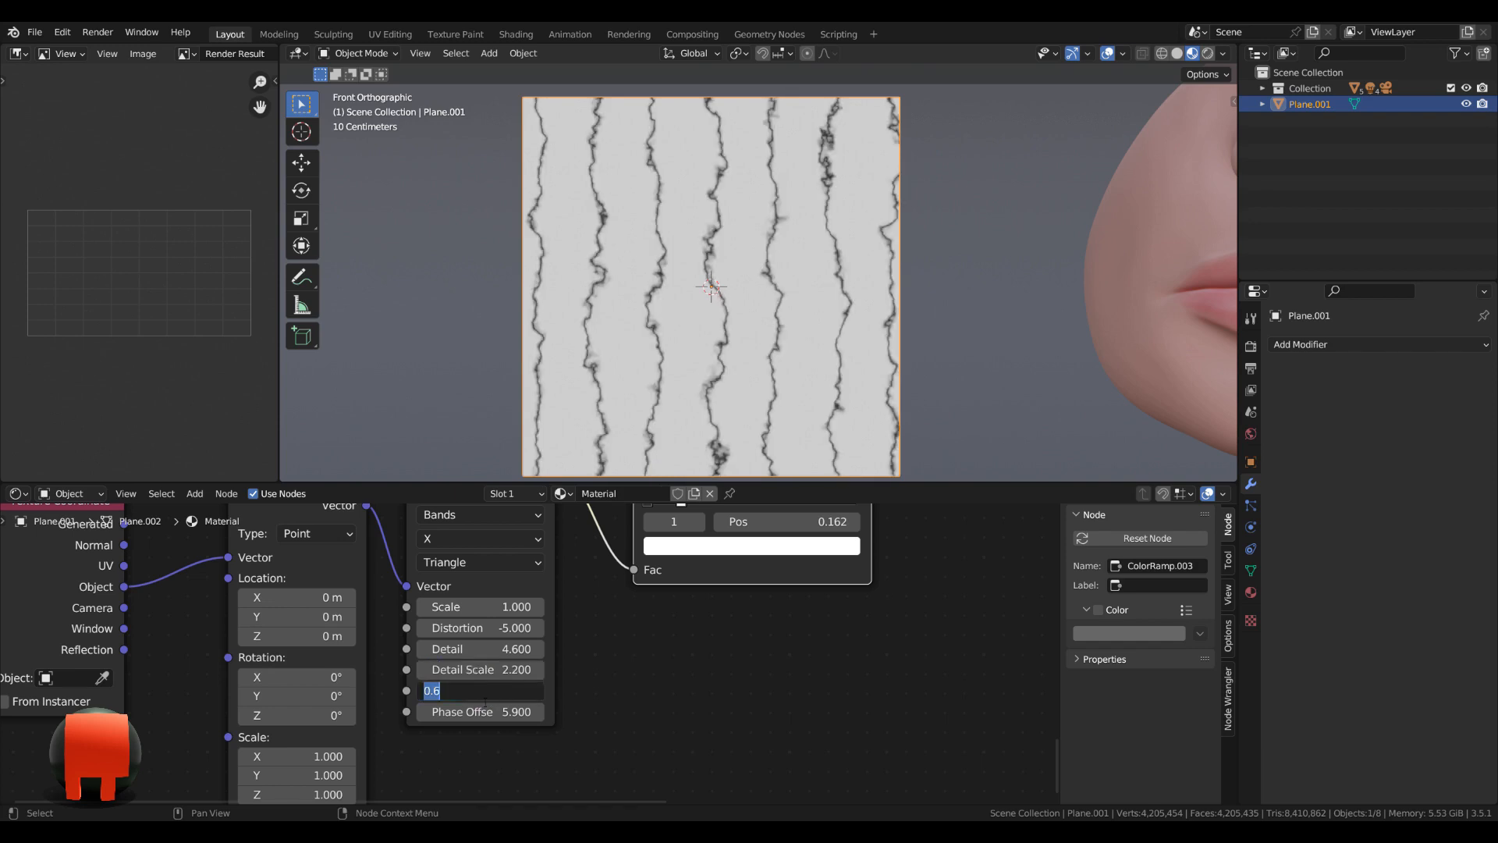
type(".38")
key("Return")
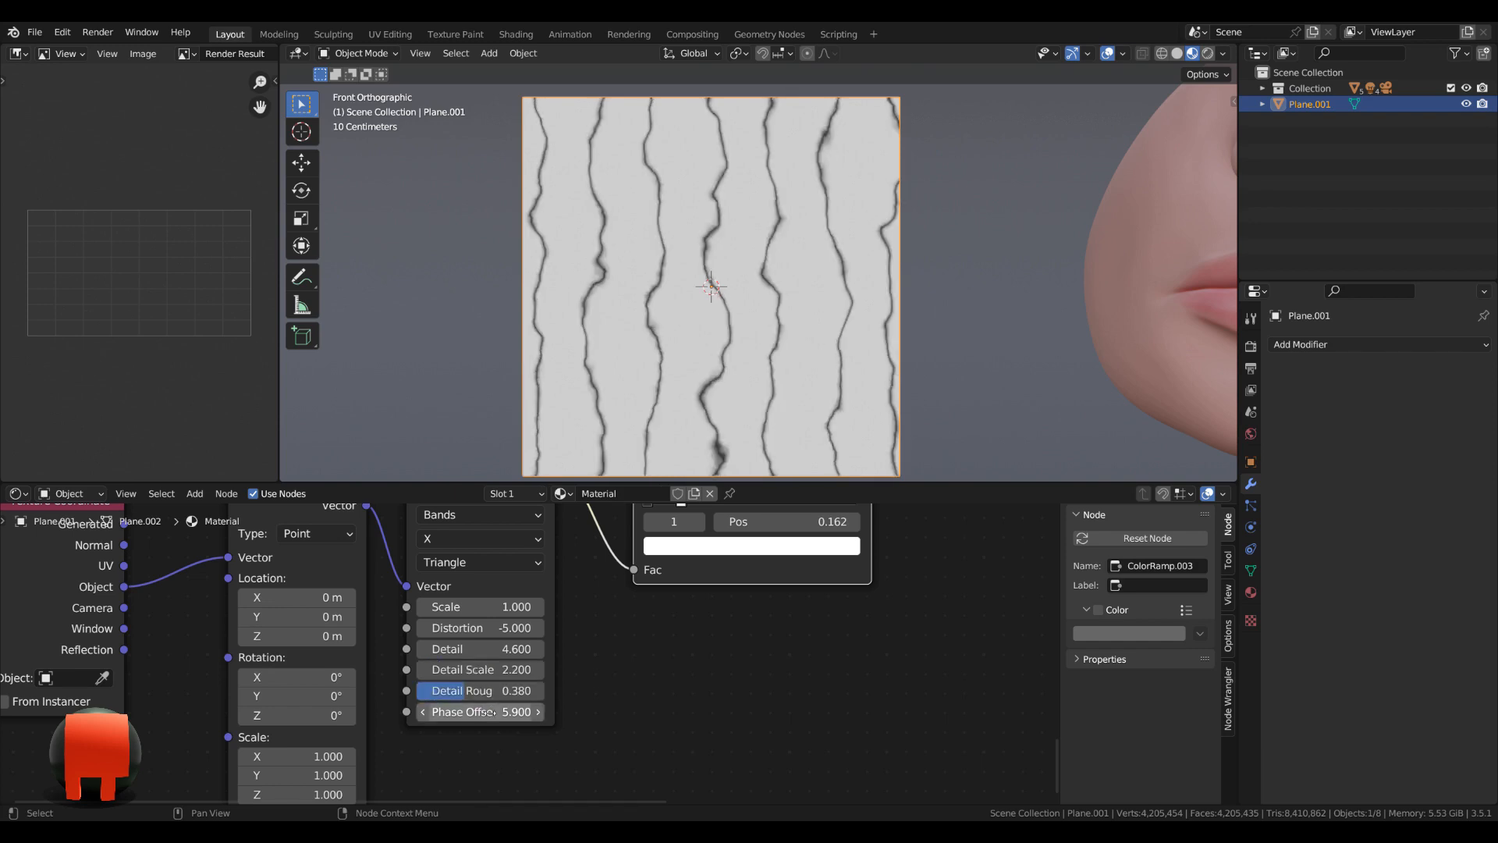
left_click(493, 712)
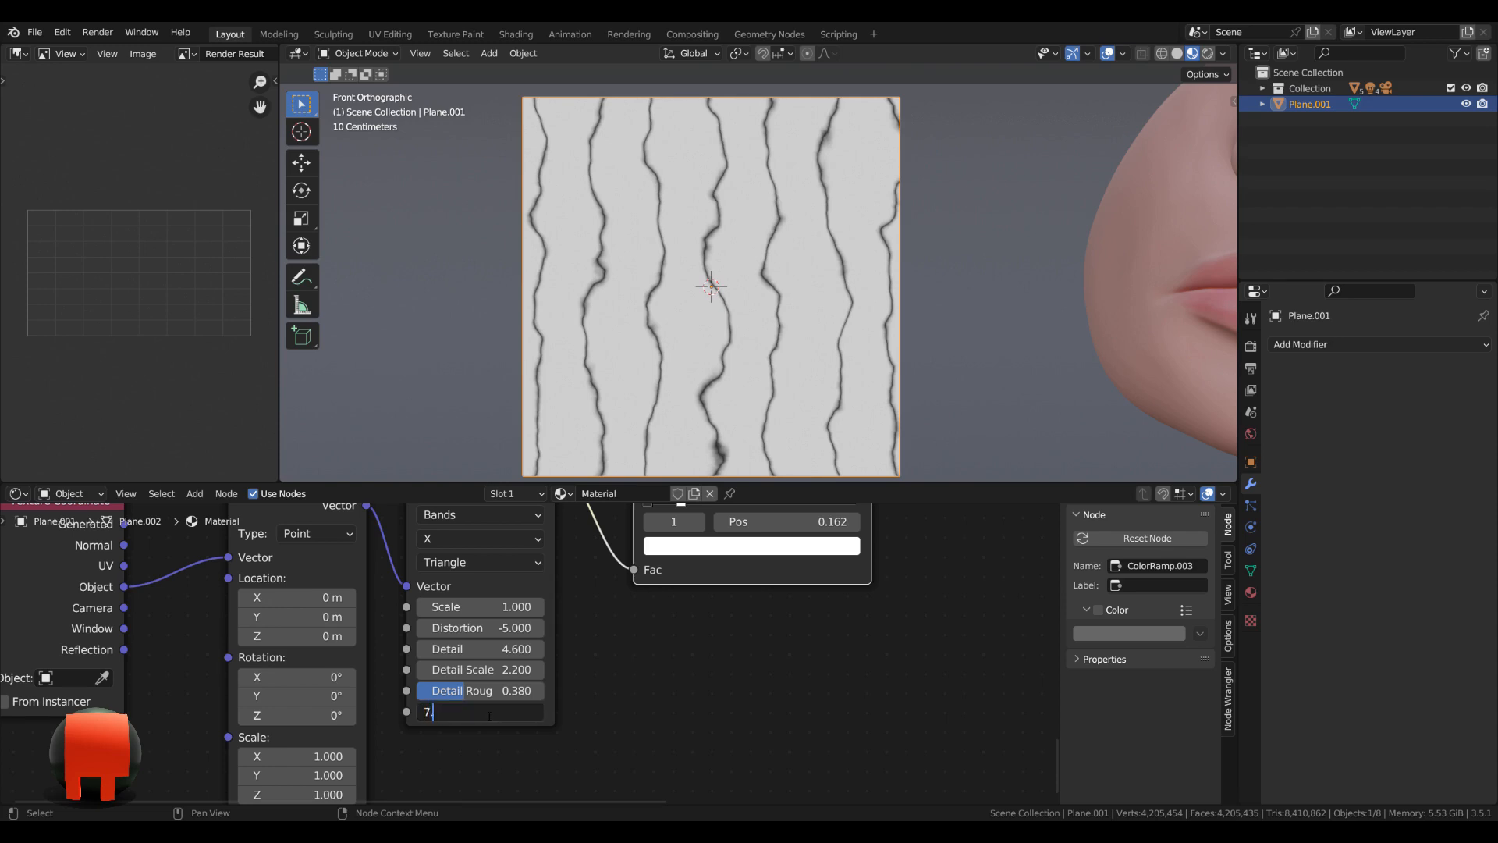
key("Return")
Move the white stop of the fourth ColorRamp to position 0.109.
scroll(768, 643, "down", 2)
middle_click_drag(768, 643, 715, 716)
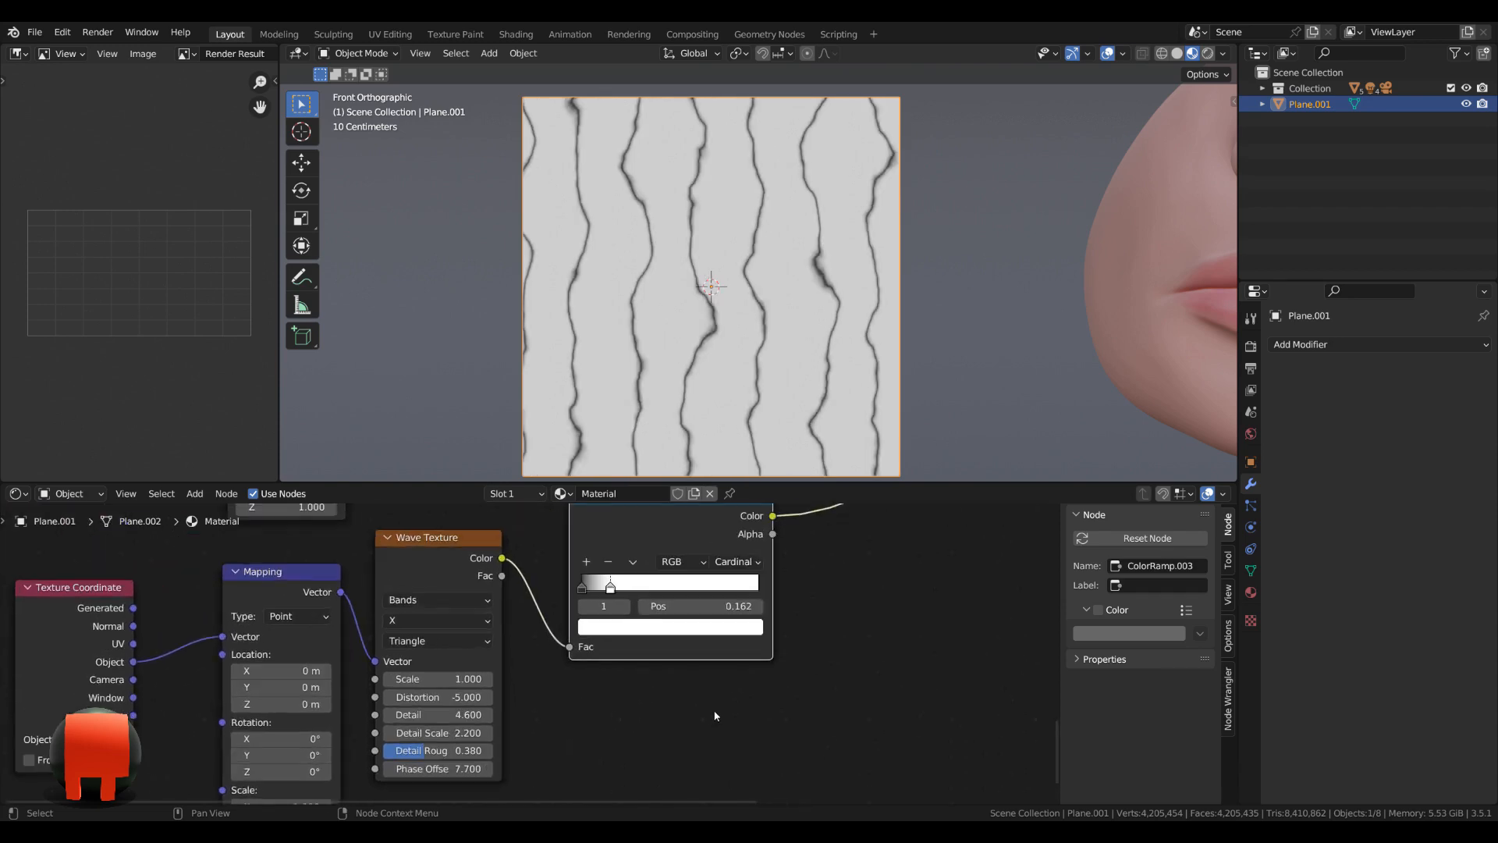
middle_click_drag(811, 631, 800, 717)
left_click(568, 676)
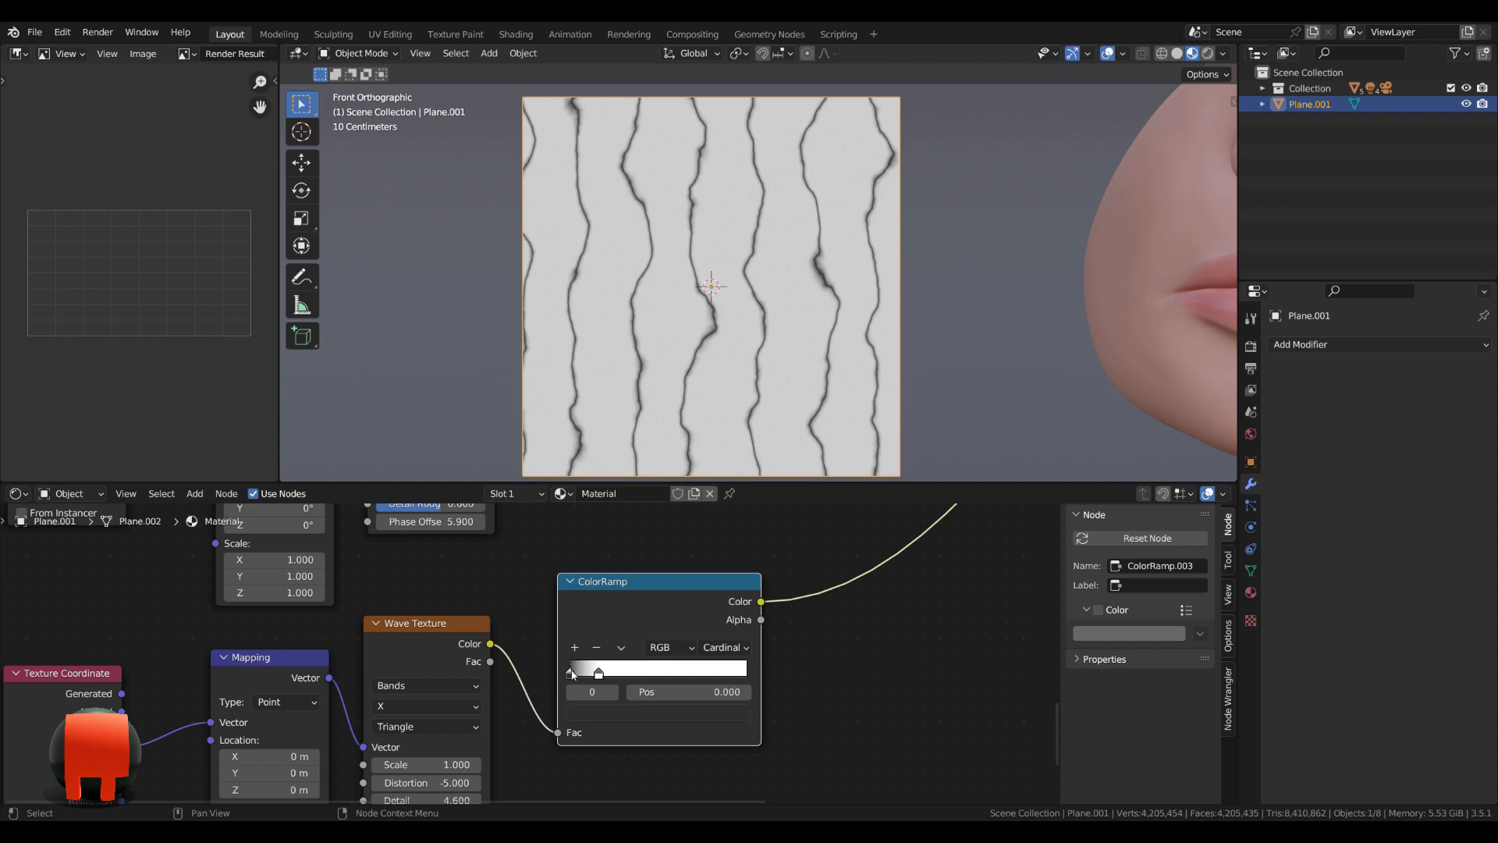
left_click(597, 714)
left_click(601, 676)
left_click_drag(597, 676, 590, 676)
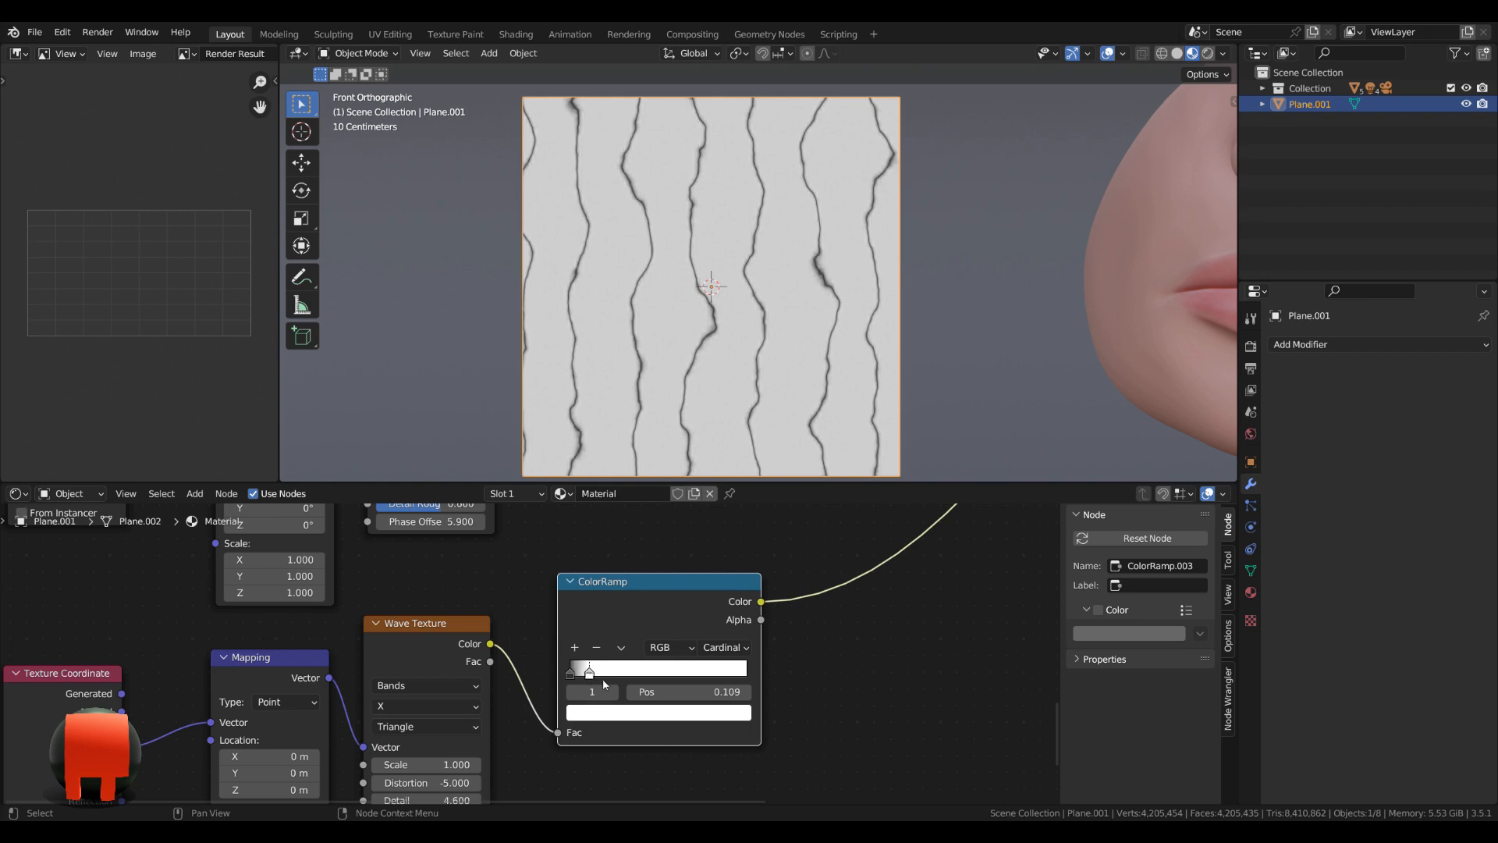
Duplicate the second Darken node and insert the copy between the fourth ColorRamp and the Material Output.
scroll(796, 652, "down", 3)
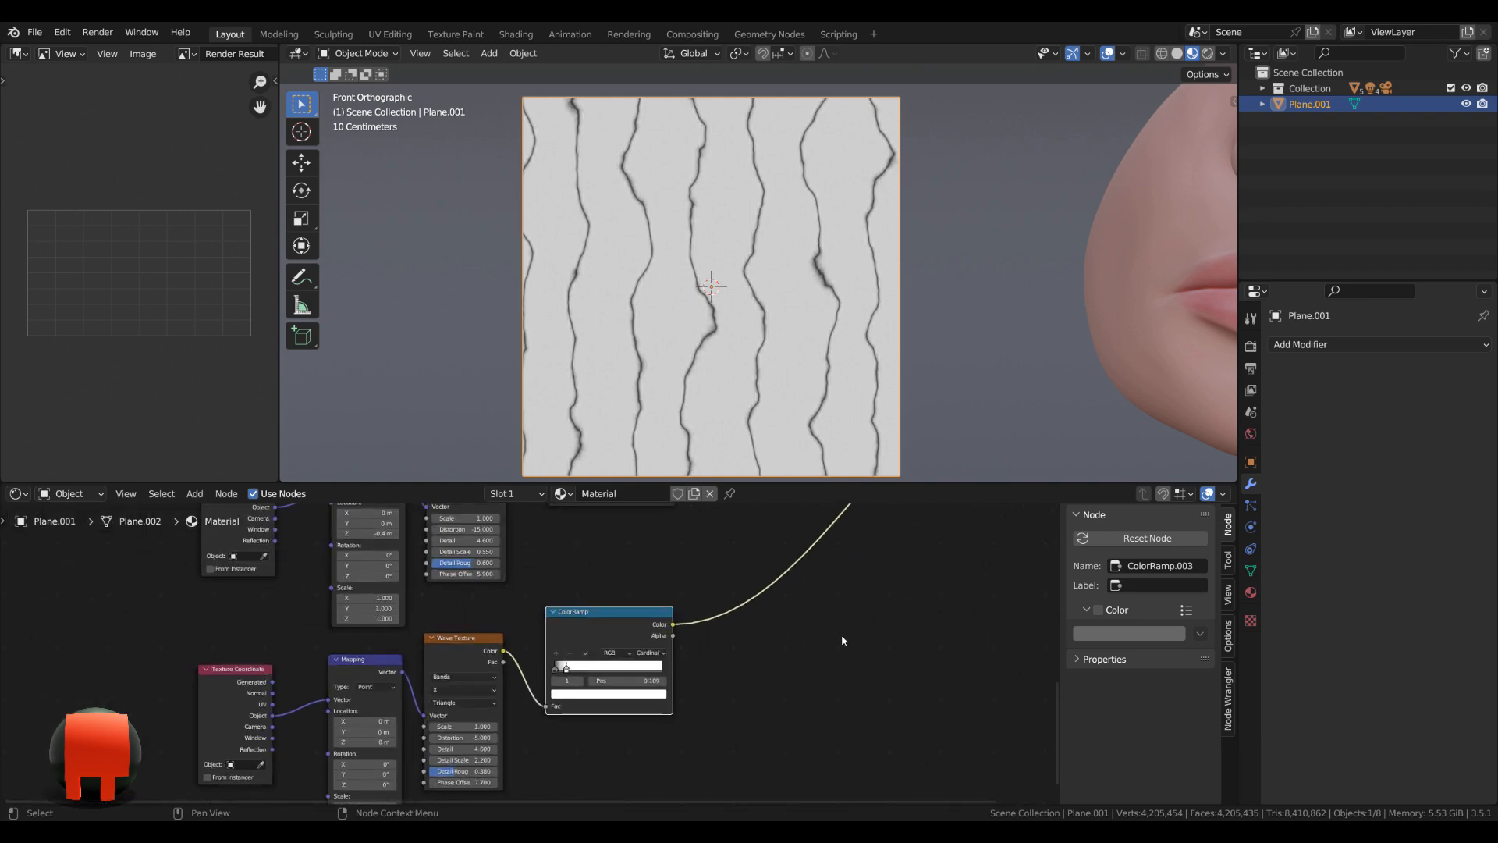
scroll(843, 640, "down", 1)
middle_click_drag(959, 625, 641, 781)
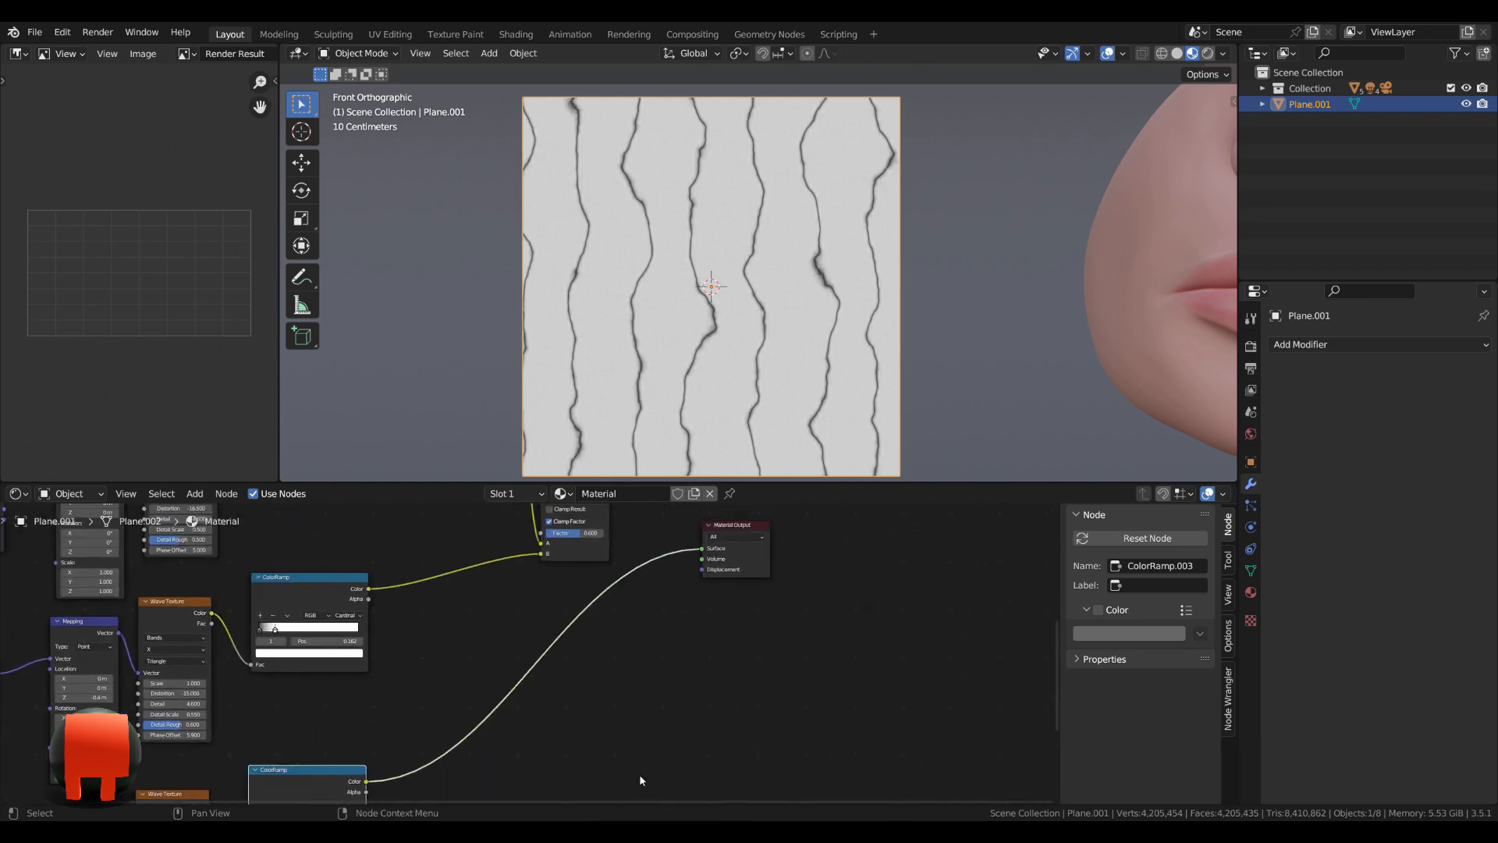
scroll(657, 668, "down", 3)
middle_click_drag(660, 668, 617, 703)
left_click(542, 539)
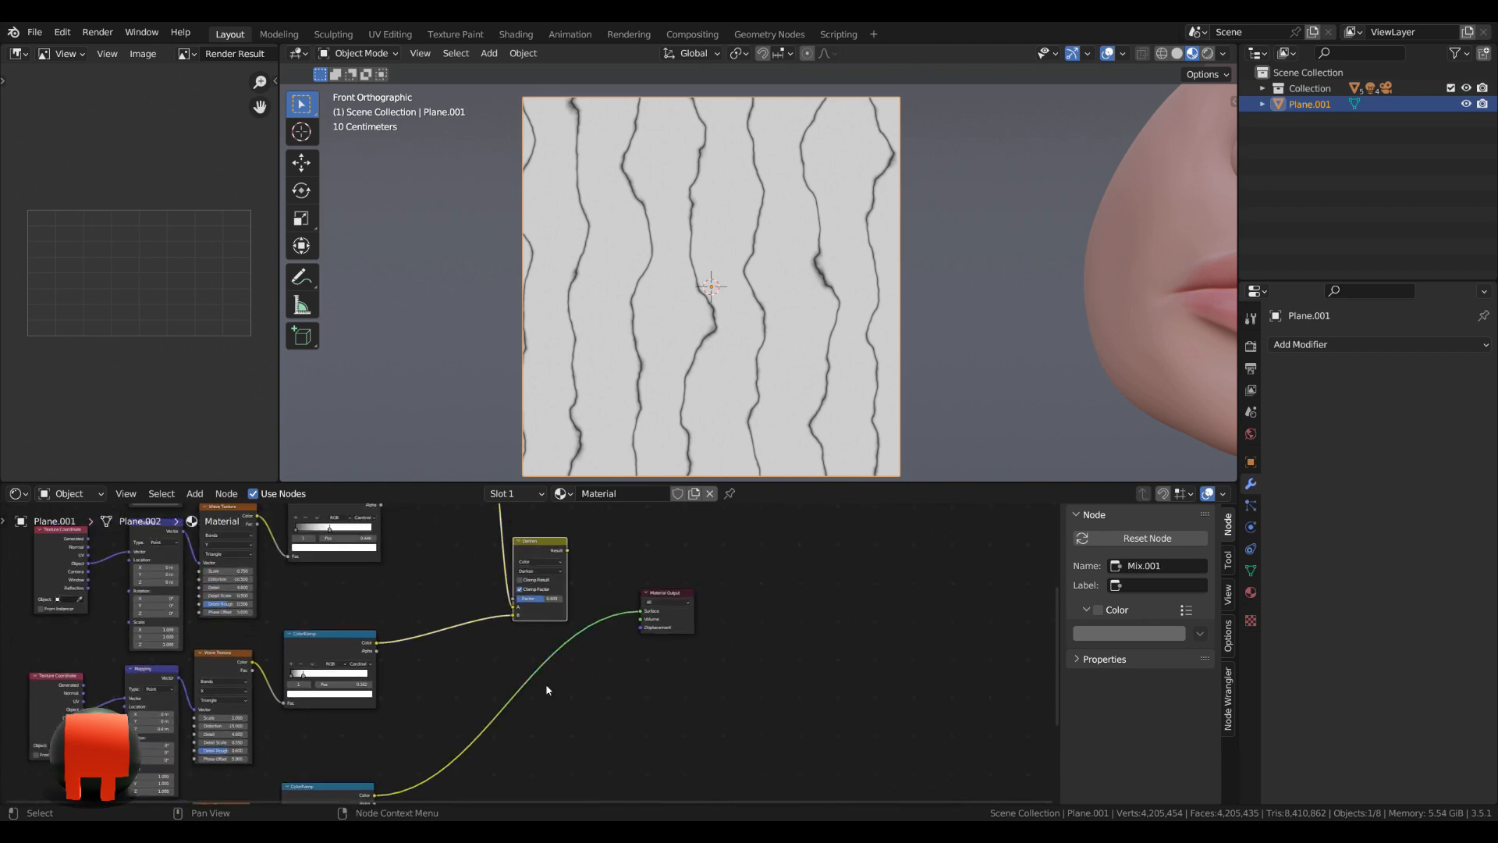
middle_click_drag(602, 765, 580, 742)
key("shift+d")
left_click(627, 791)
Wire the second Darken node's result into A of the third Darken node and the fourth ColorRamp into B.
middle_click_drag(707, 699, 501, 527)
left_click_drag(457, 640, 501, 674)
middle_click_drag(400, 747, 432, 664)
left_click_drag(426, 643, 444, 643)
left_click_drag(396, 702, 398, 711)
Set the third Darken node's factor to 0.62 and move the Material Output farther away from it.
scroll(391, 624, "up", 2)
middle_click_drag(386, 574, 324, 689)
mouse_move(316, 581)
left_mouse_down()
mouse_move(319, 816)
mouse_move(339, 705)
left_mouse_up()
scroll(484, 723, "up", 4)
middle_click_drag(327, 672, 391, 686)
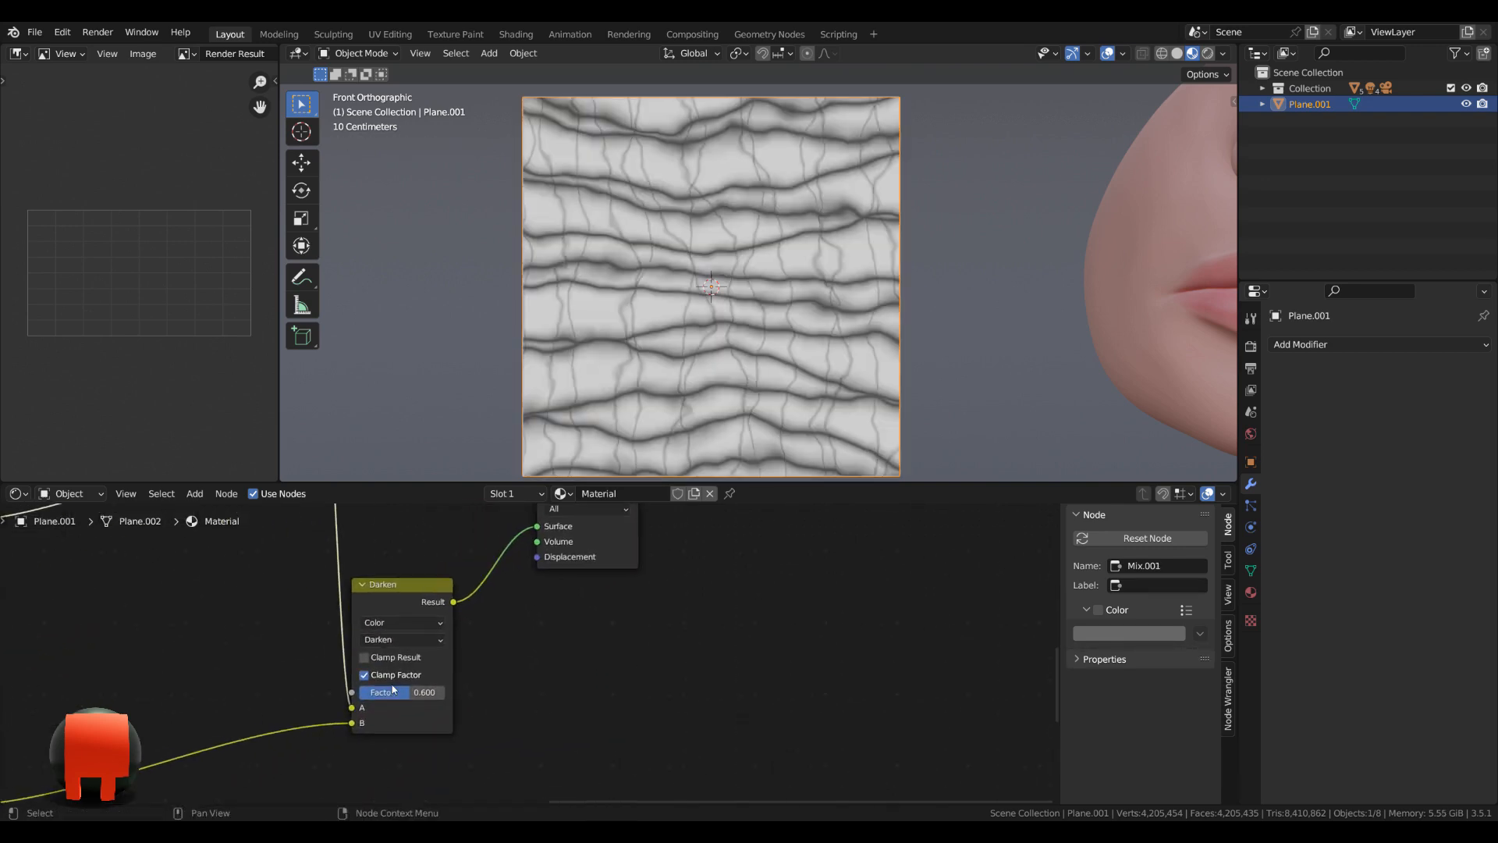
left_click(403, 693)
scroll(468, 727, "down", 3)
middle_click_drag(493, 721, 570, 732)
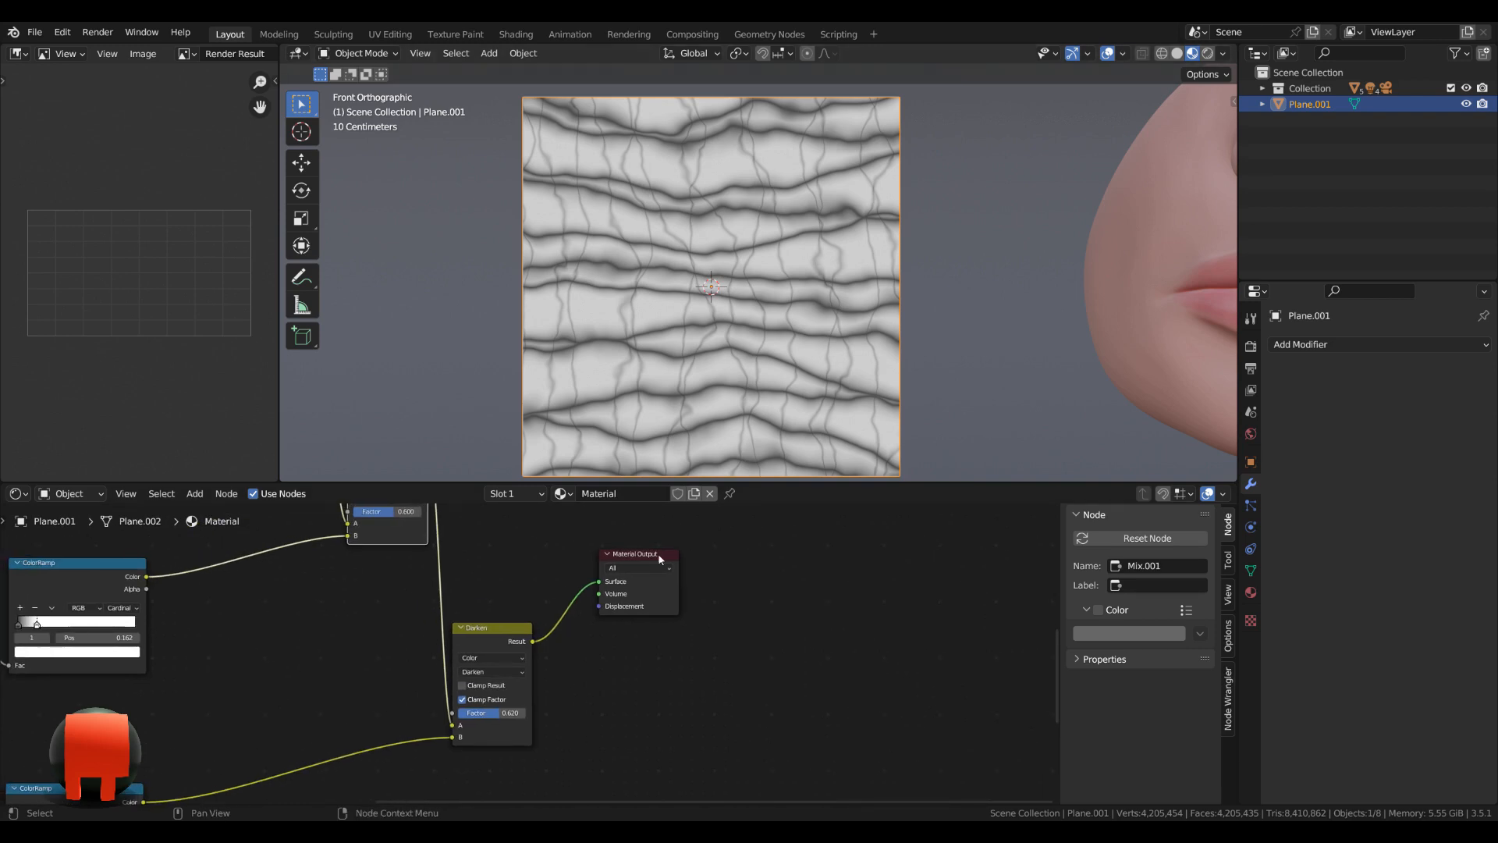
left_click_drag(659, 558, 689, 585)
middle_click_drag(612, 699, 677, 658)
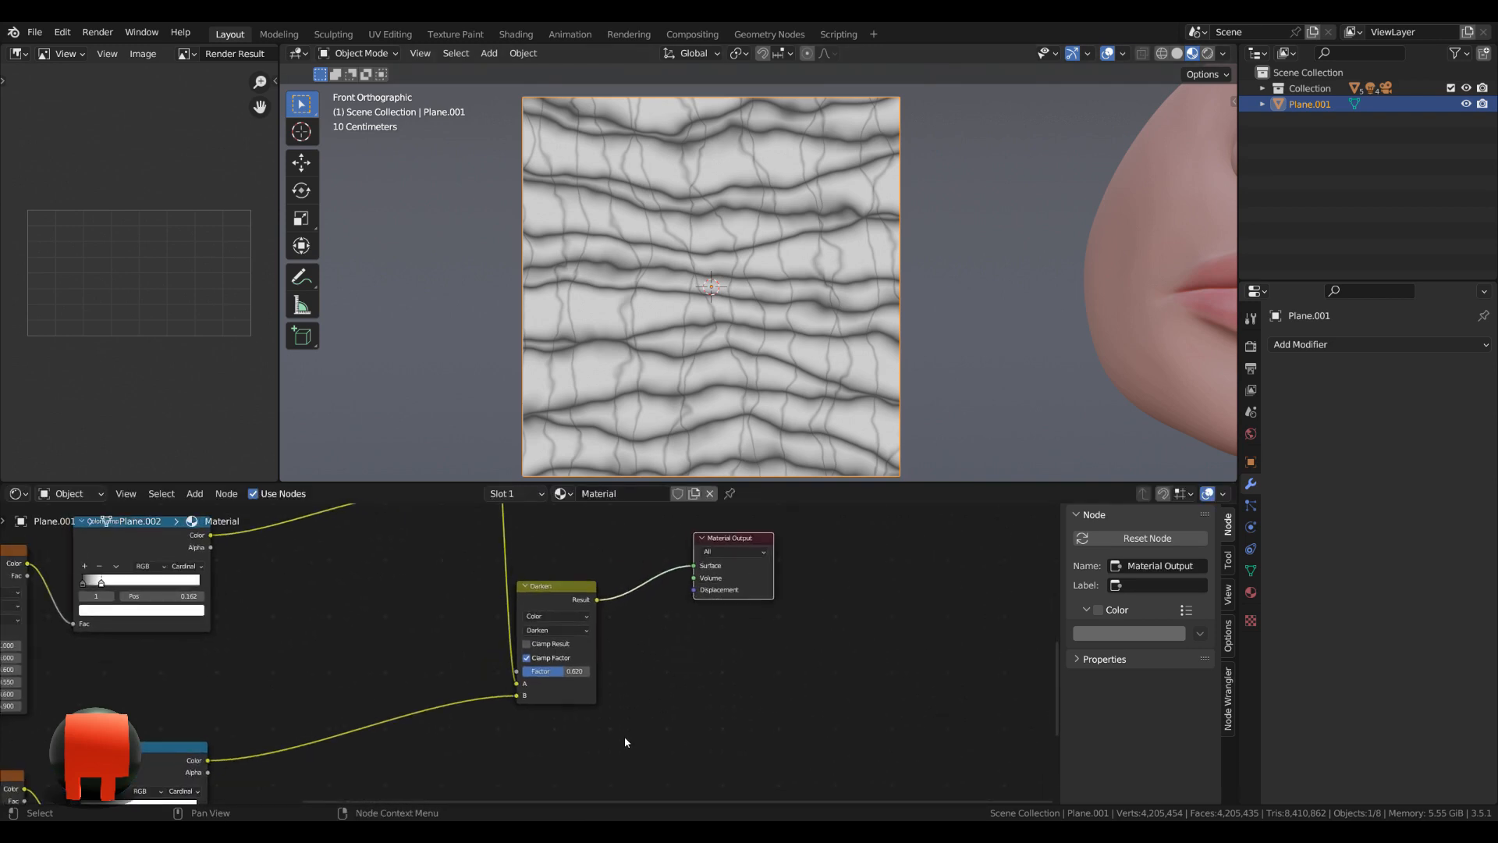
Duplicate the fourth Texture Coordinate, Mapping, Wave Texture and ColorRamp chain and place the copy below it.
scroll(624, 736, "down", 1)
middle_click_drag(624, 736, 783, 669)
scroll(789, 703, "down", 1)
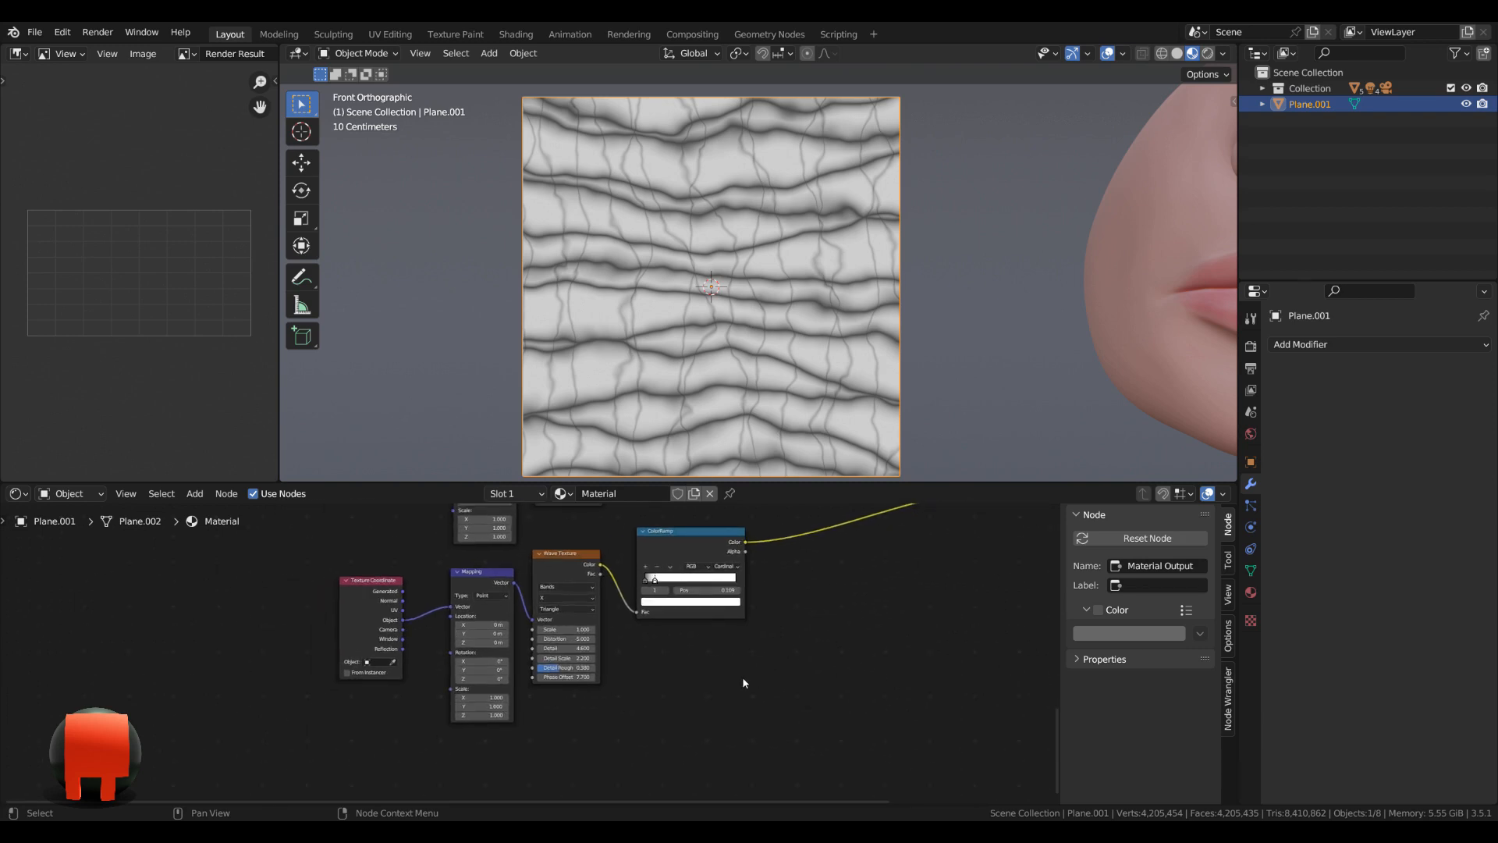
scroll(743, 678, "up", 2)
middle_click_drag(523, 771, 530, 723)
left_click_drag(267, 730, 774, 535)
middle_click_drag(800, 591, 752, 633)
scroll(749, 636, "down", 1)
key("shift+d")
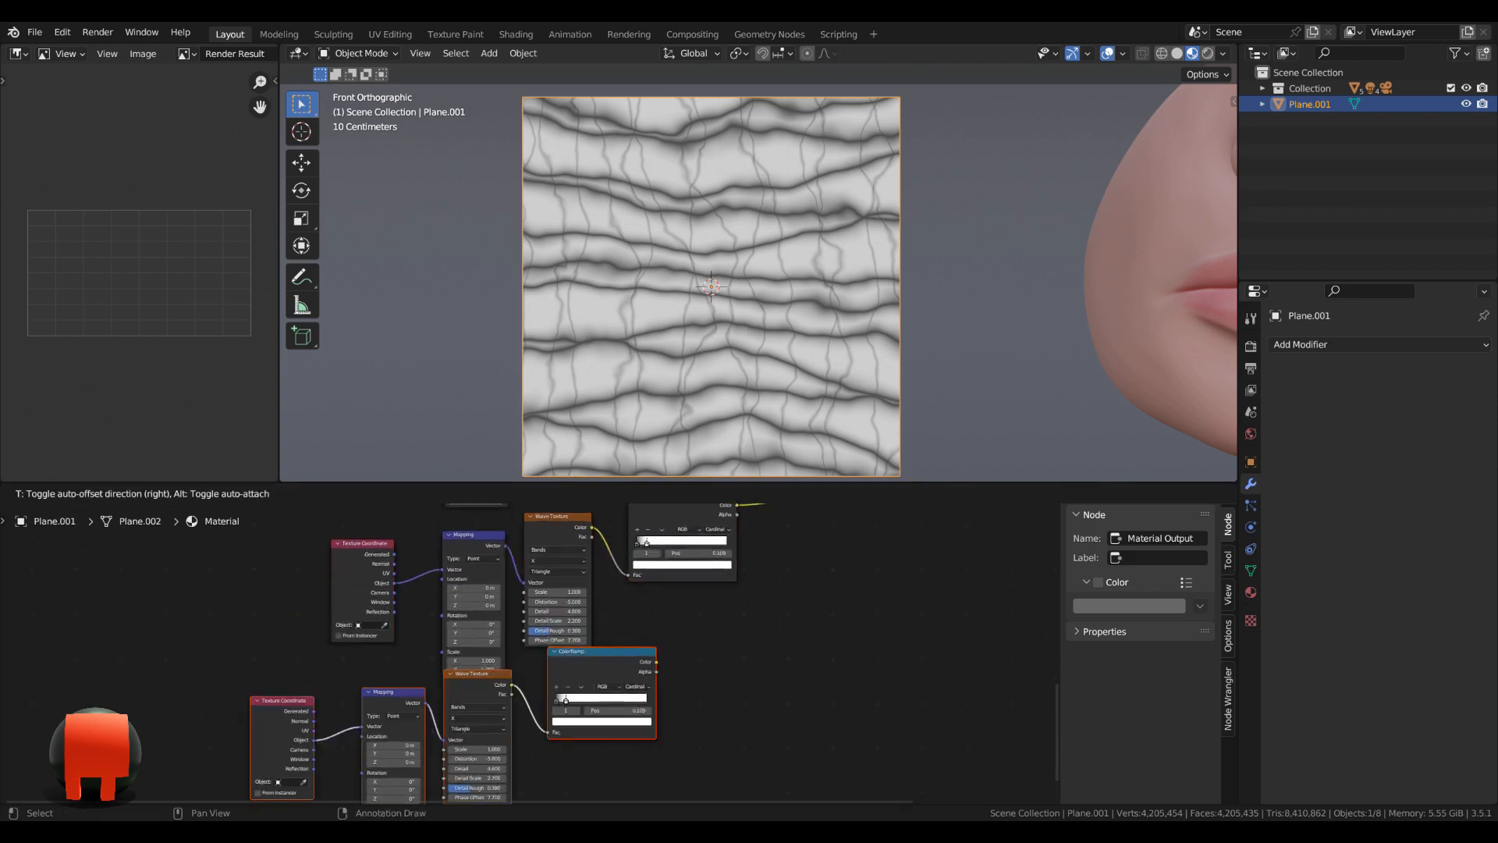
left_click(672, 693)
Preview the fifth ColorRamp on the plane and set the fifth Wave Texture's bands direction to Y.
scroll(745, 652, "up", 2)
middle_click_drag(744, 656, 706, 714)
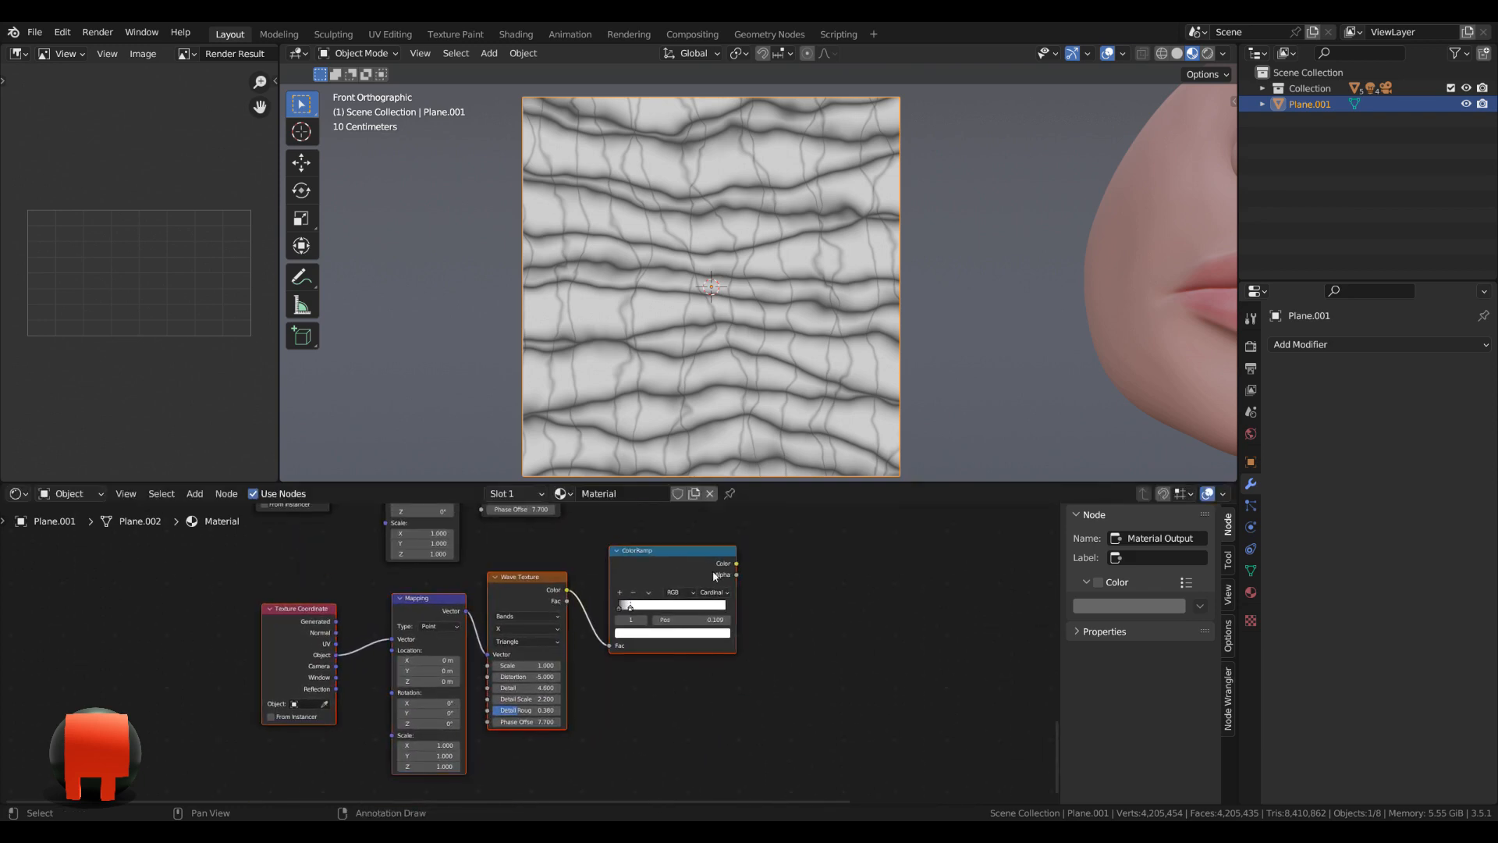
left_click(700, 563, "ctrl+shift")
scroll(526, 631, "up", 2)
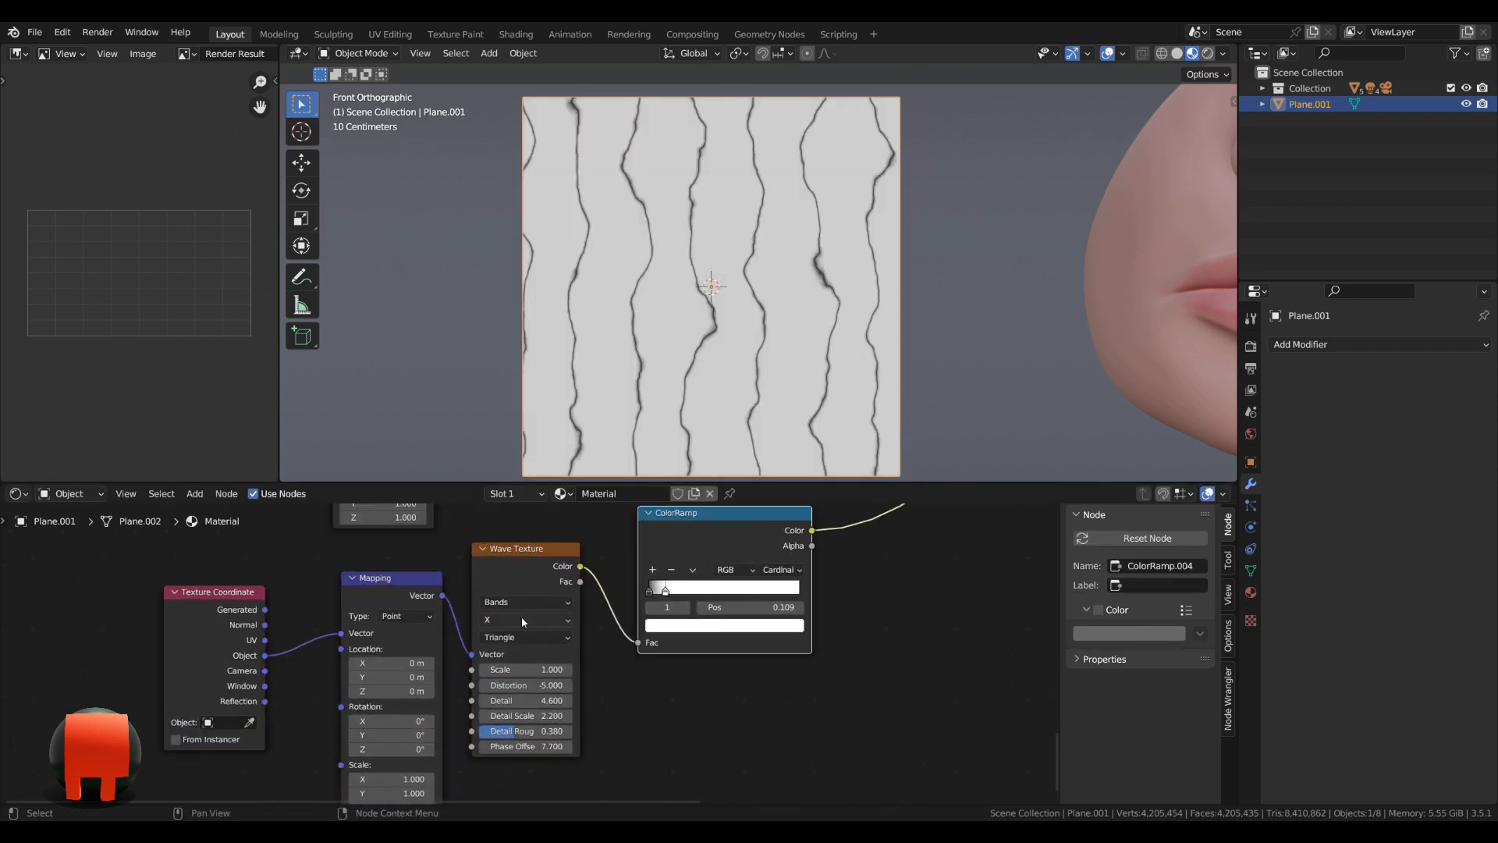
left_click(522, 620)
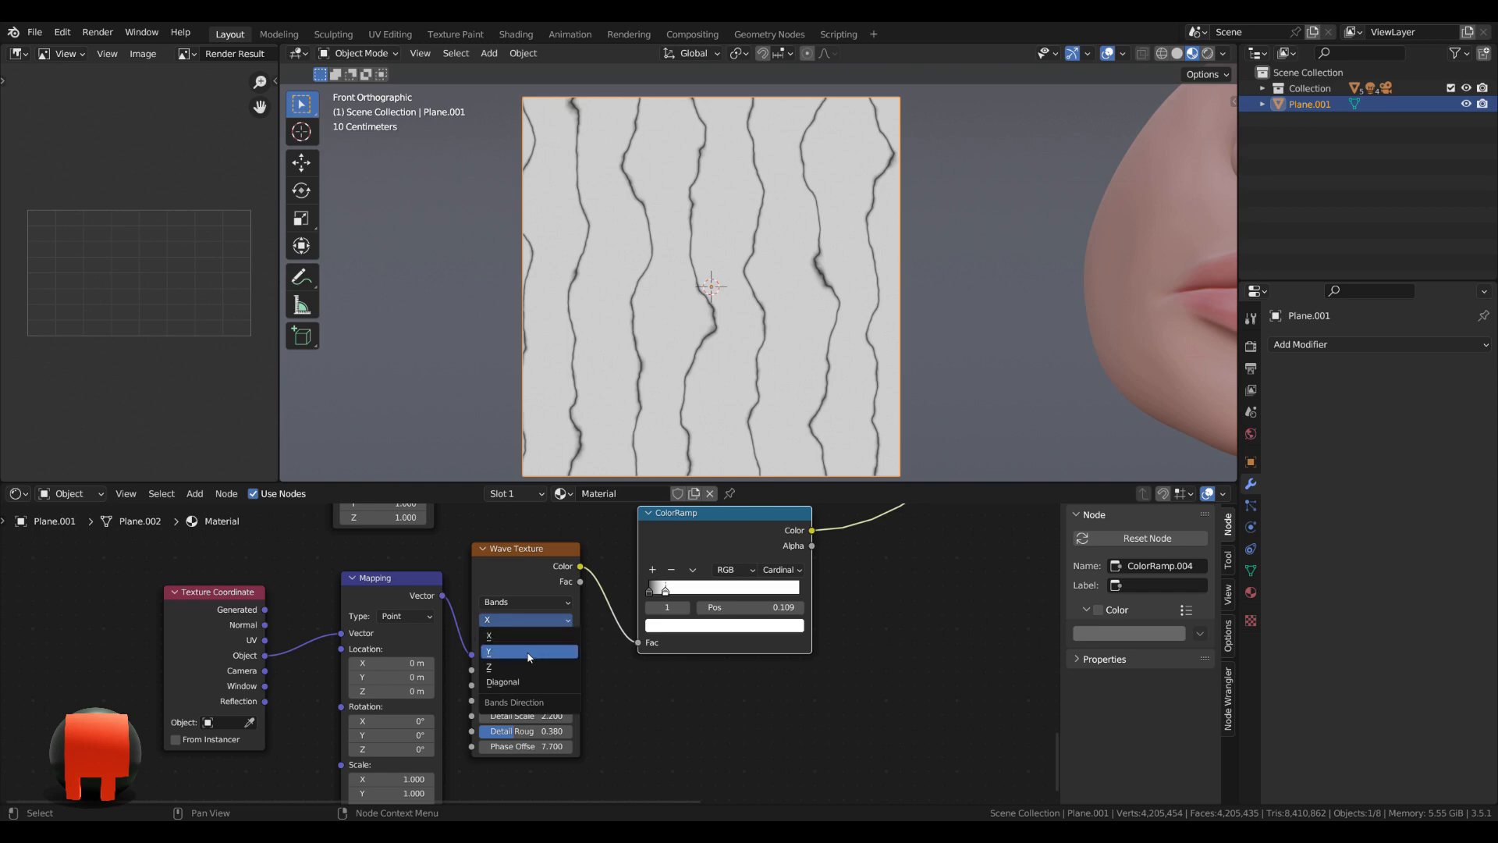
left_click(528, 658)
Set the fifth Wave Texture's scale to -1 and its distortion to -12.
middle_click_drag(429, 696, 475, 629)
scroll(474, 630, "up", 3)
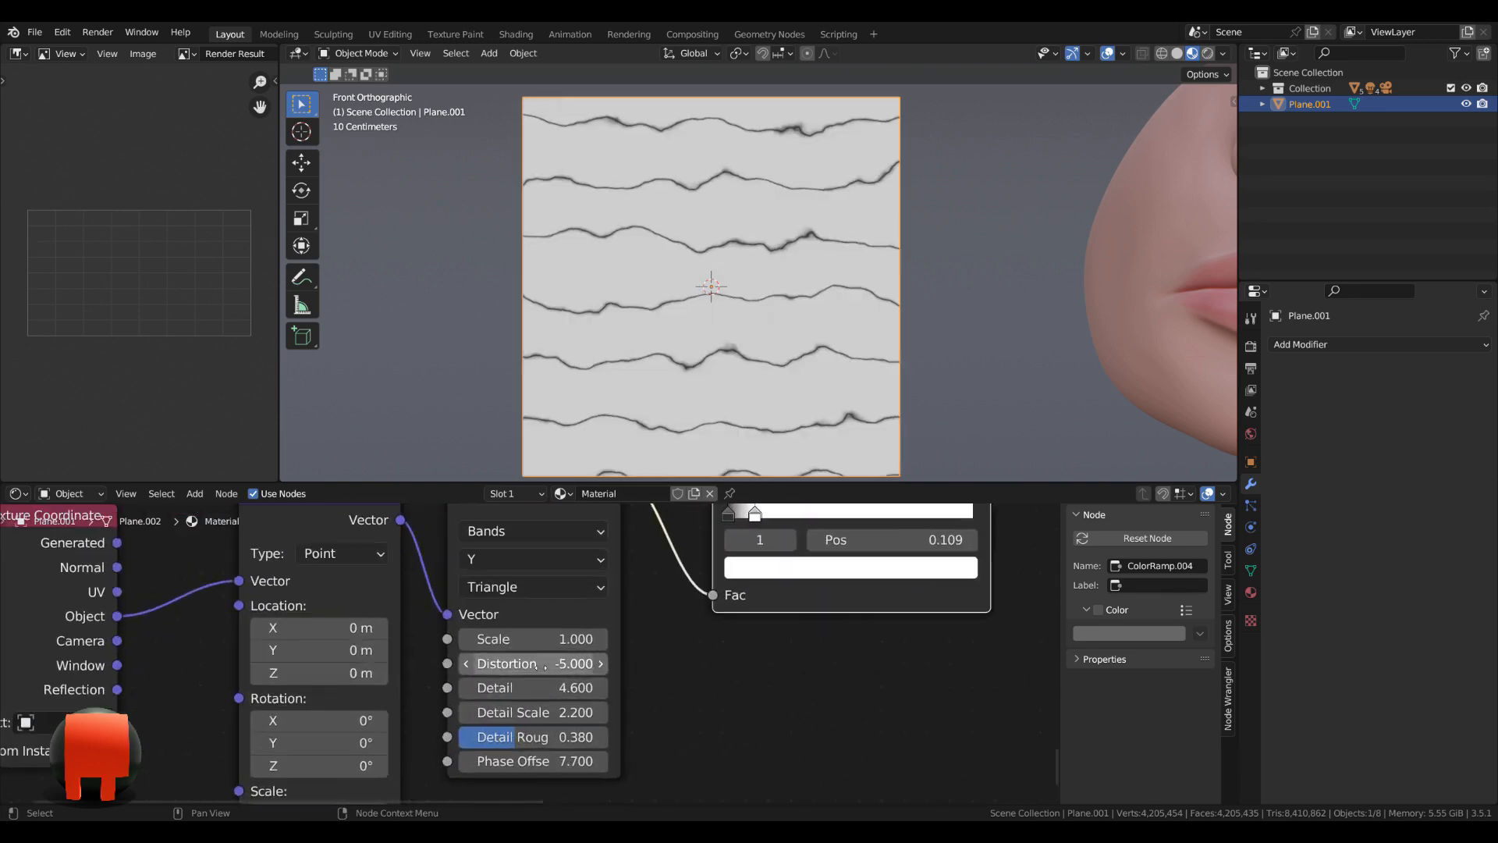
middle_click_drag(647, 641, 637, 635)
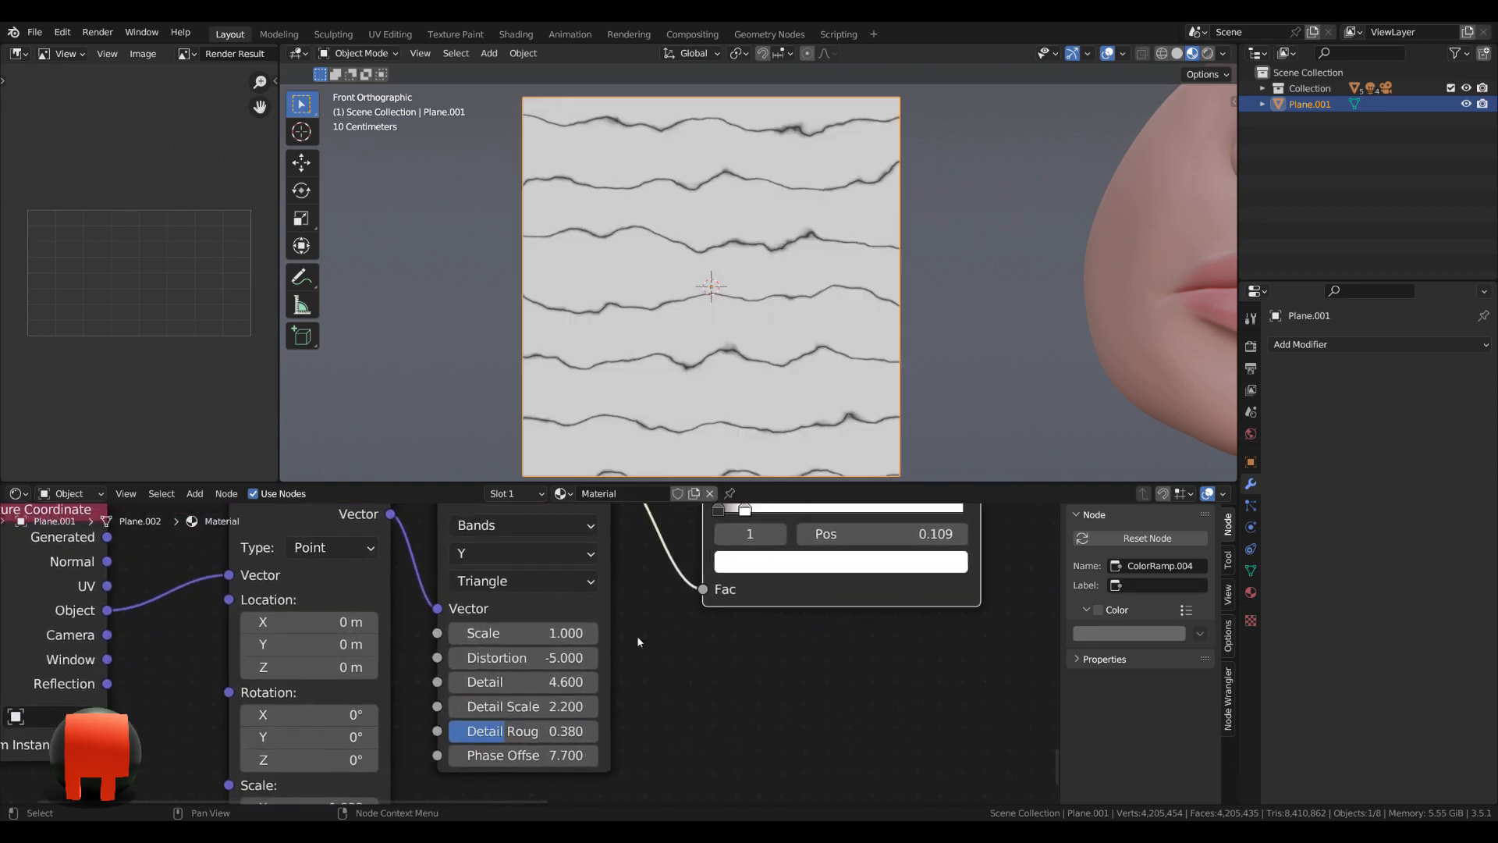
left_click(544, 636)
type("-1")
key("Return")
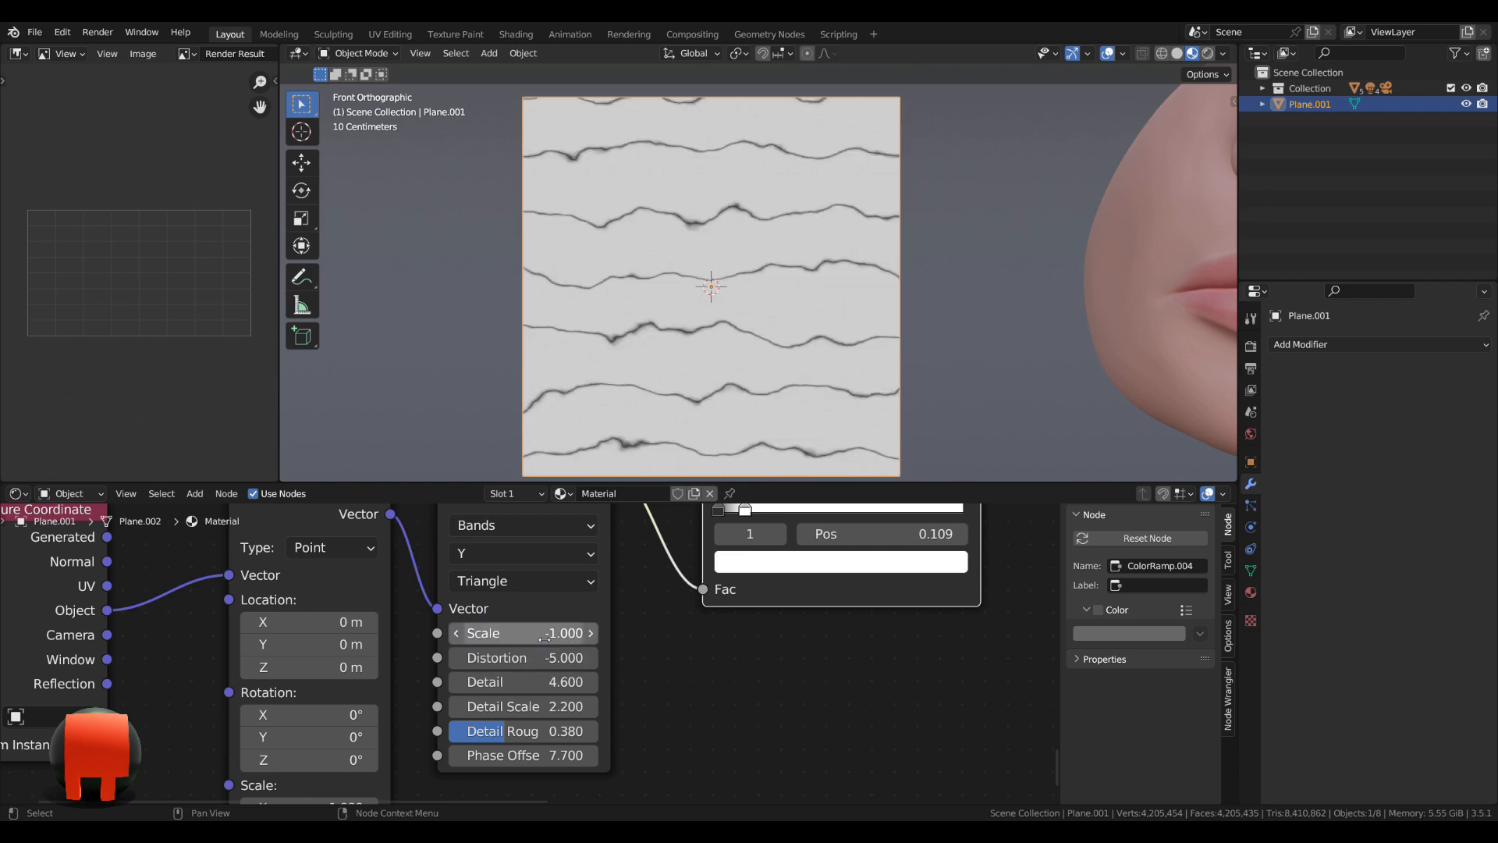
left_click(541, 663)
type("-12")
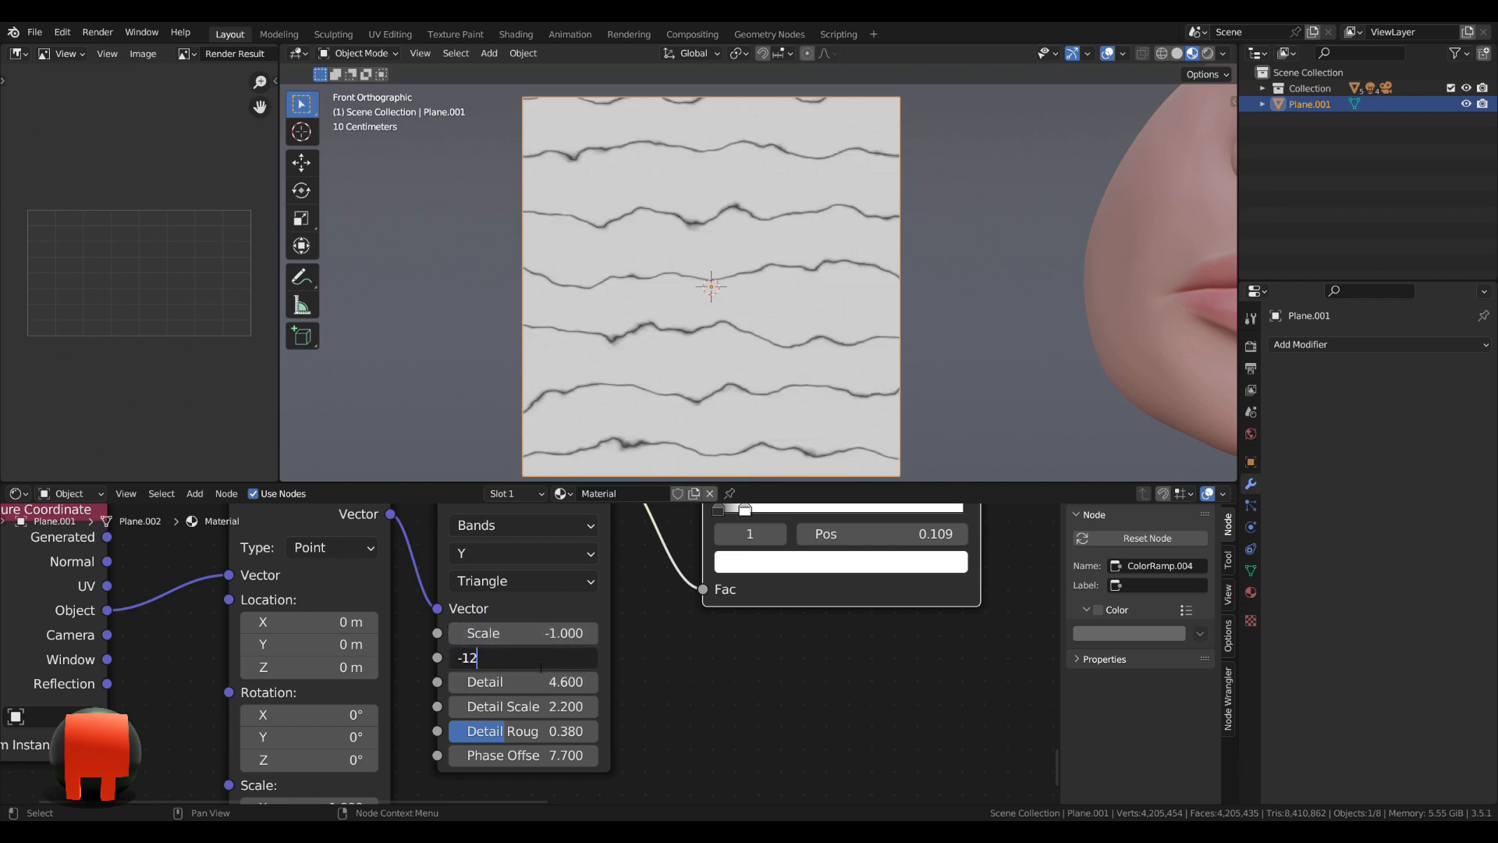
key("Return")
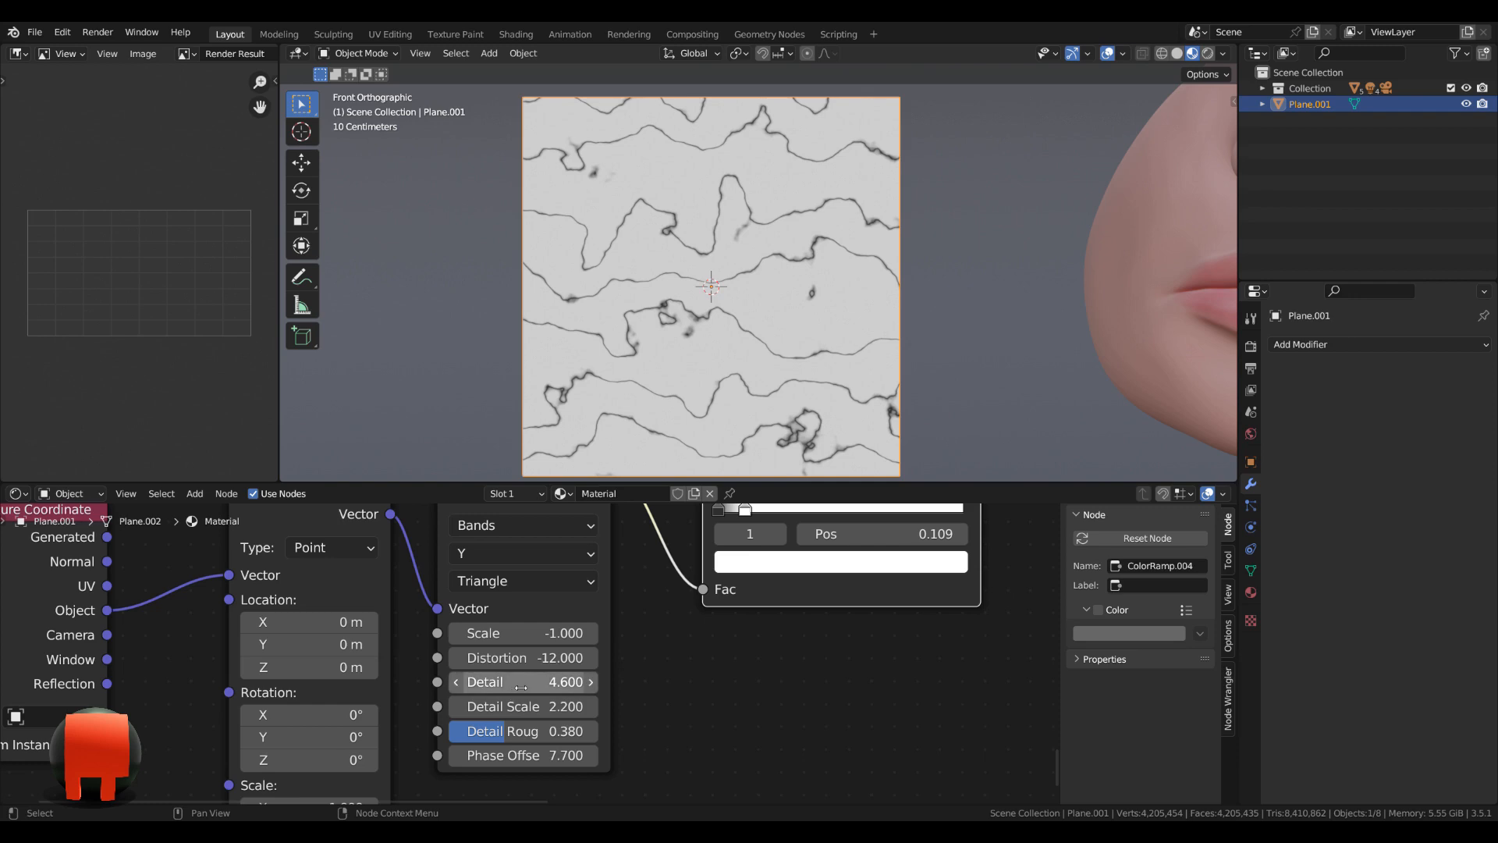
Set the fifth Wave Texture's detail scale to 0.5.
left_click(553, 707)
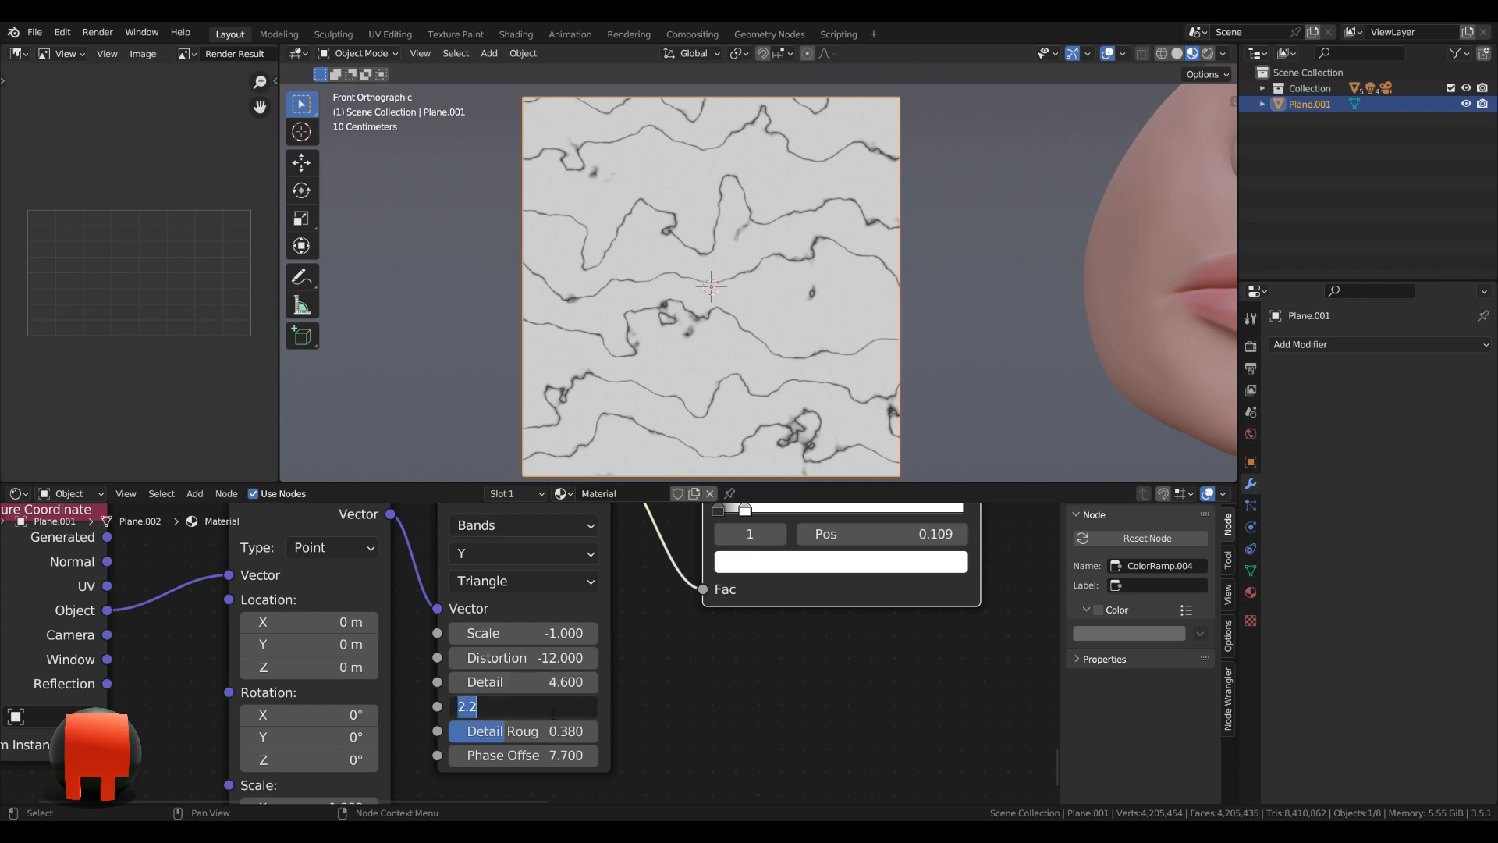
key("BackSpace")
type(".5")
key("Return")
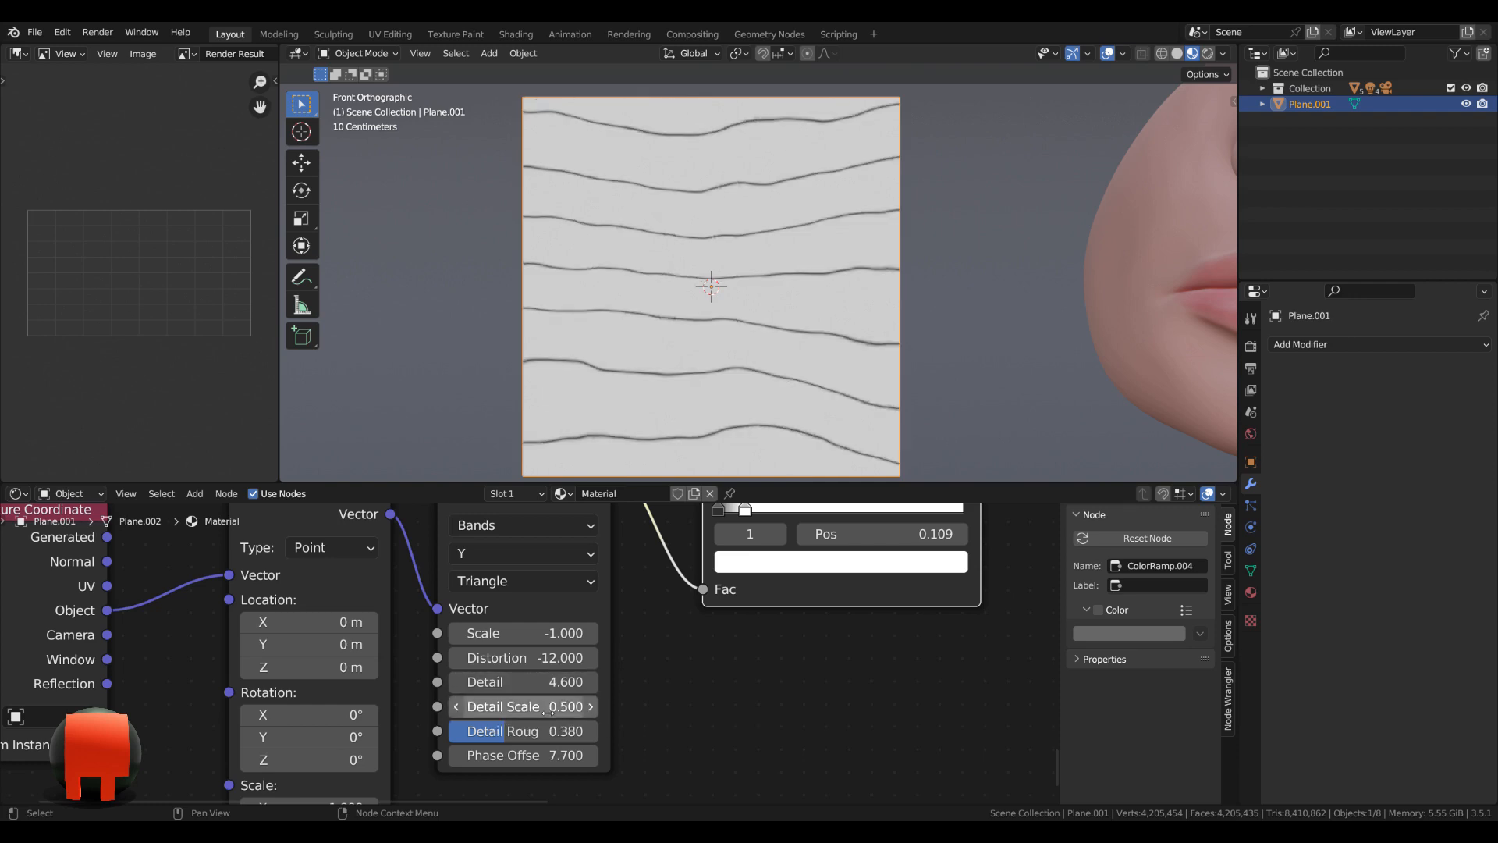
Set the fifth Wave Texture's detail roughness to 0.53 and its phase offset to 1.8.
left_click(549, 731)
type(".5")
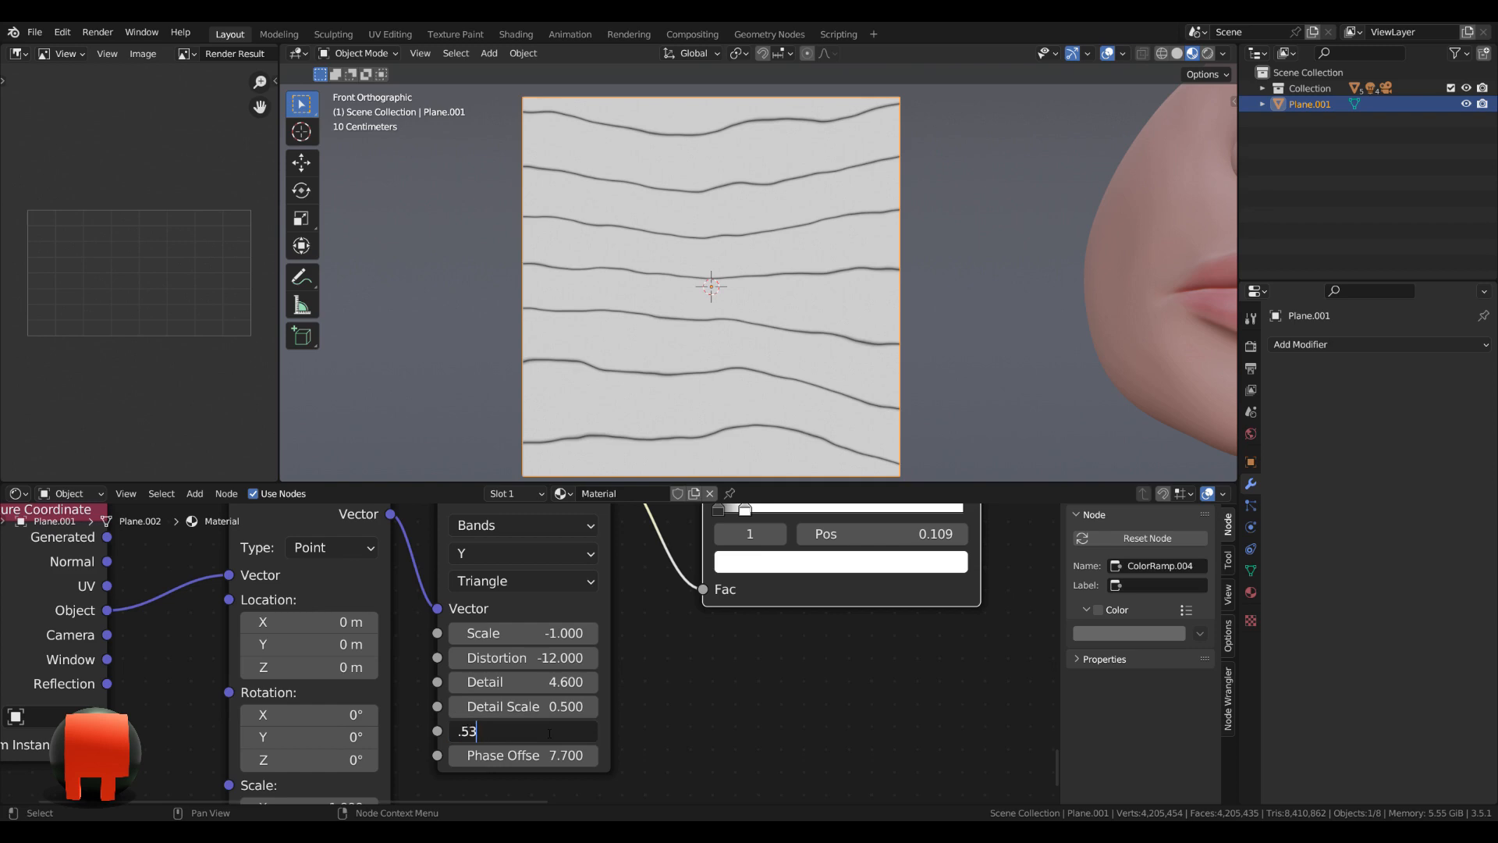
type("3")
key("Return")
left_click(550, 756)
type("1.")
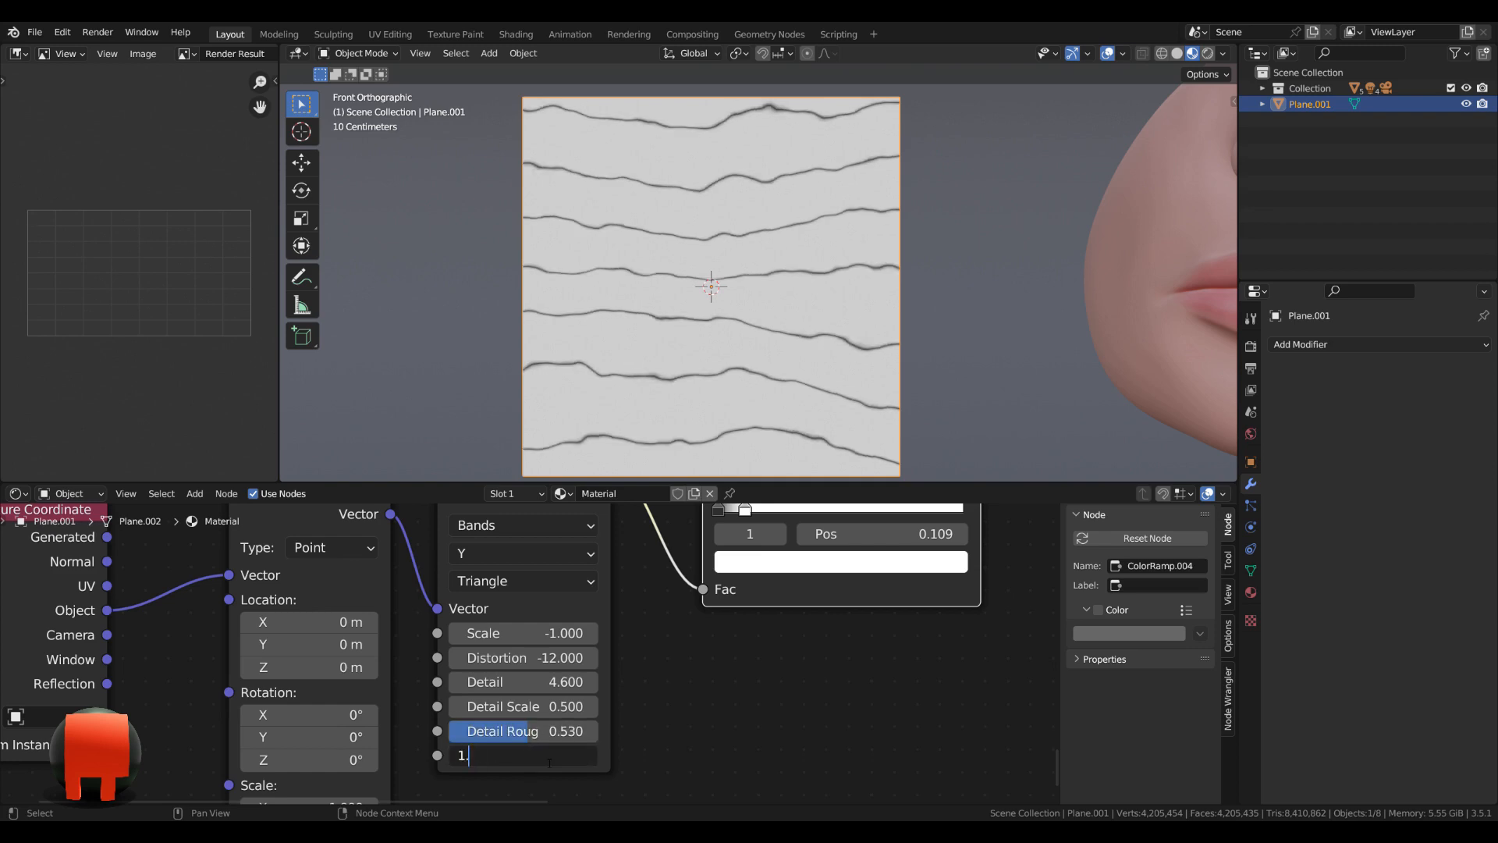
type("8")
key("Return")
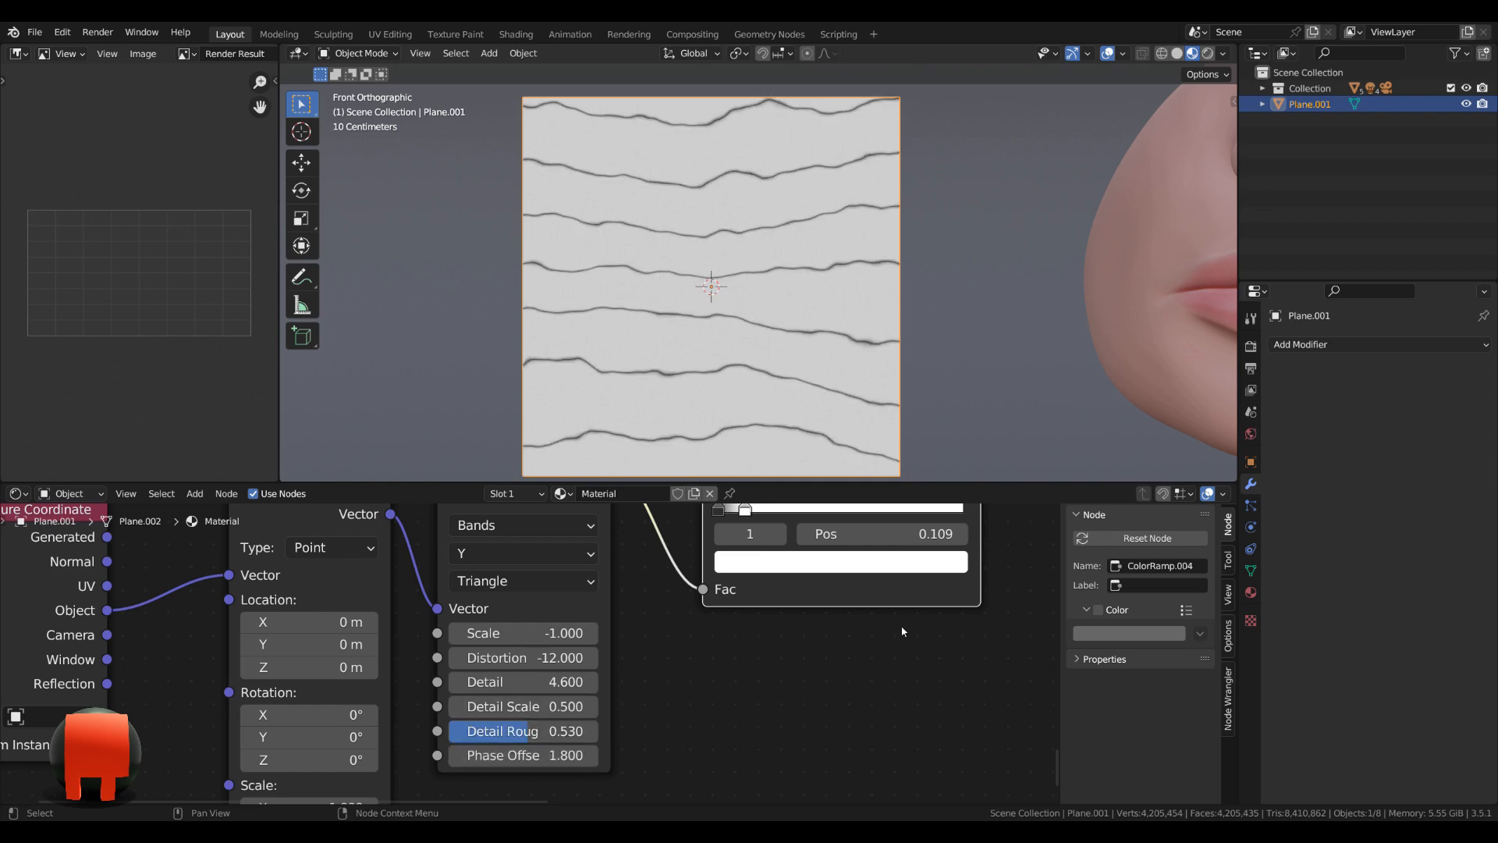
Change the fifth ColorRamp's interpolation to Ease.
scroll(929, 620, "down", 1)
middle_click_drag(929, 622, 892, 694)
scroll(928, 654, "up", 2)
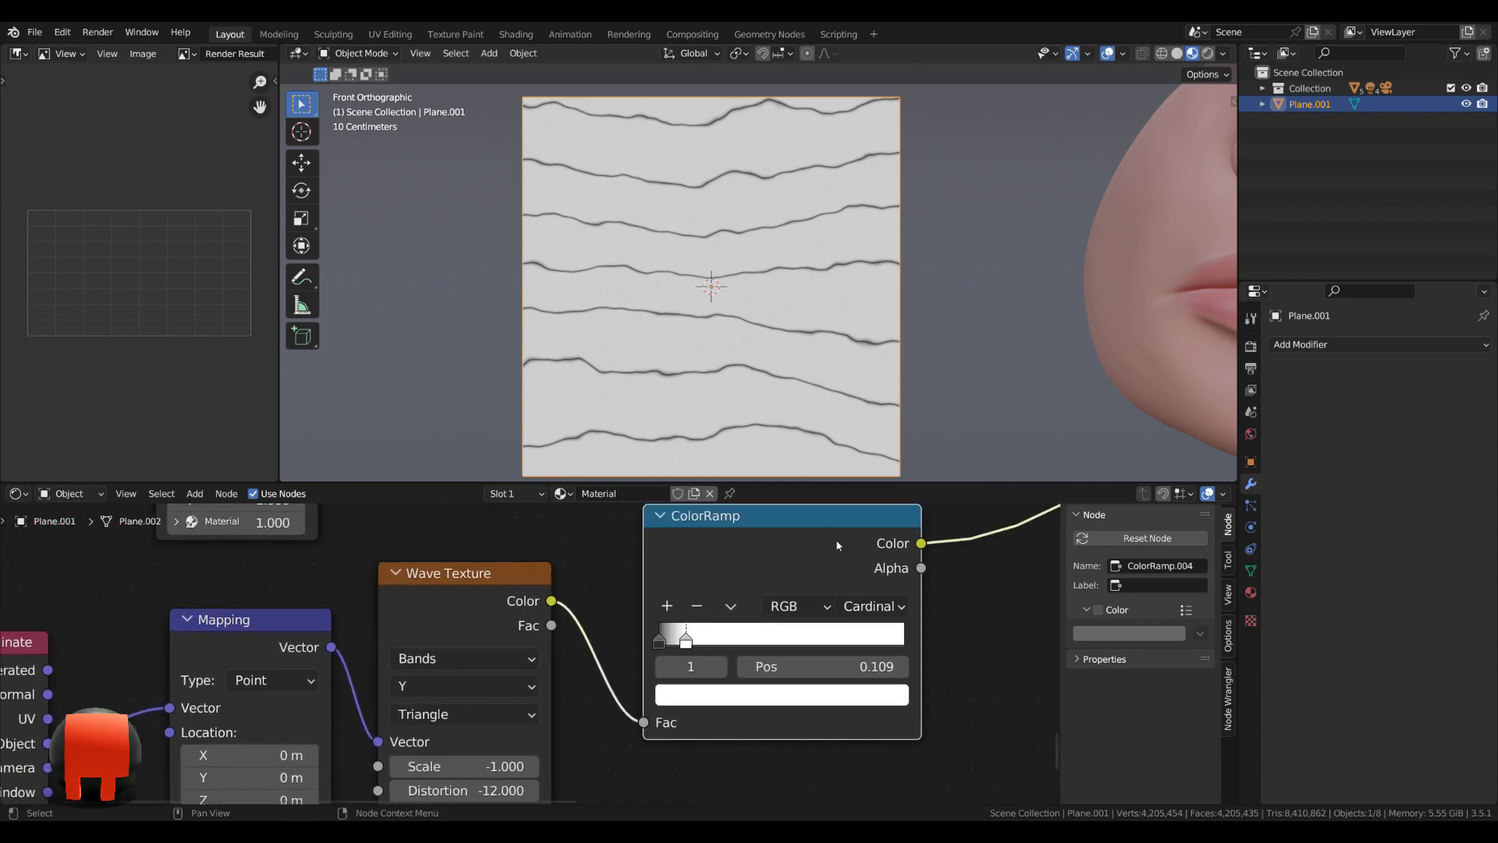
middle_click_drag(921, 601, 872, 608)
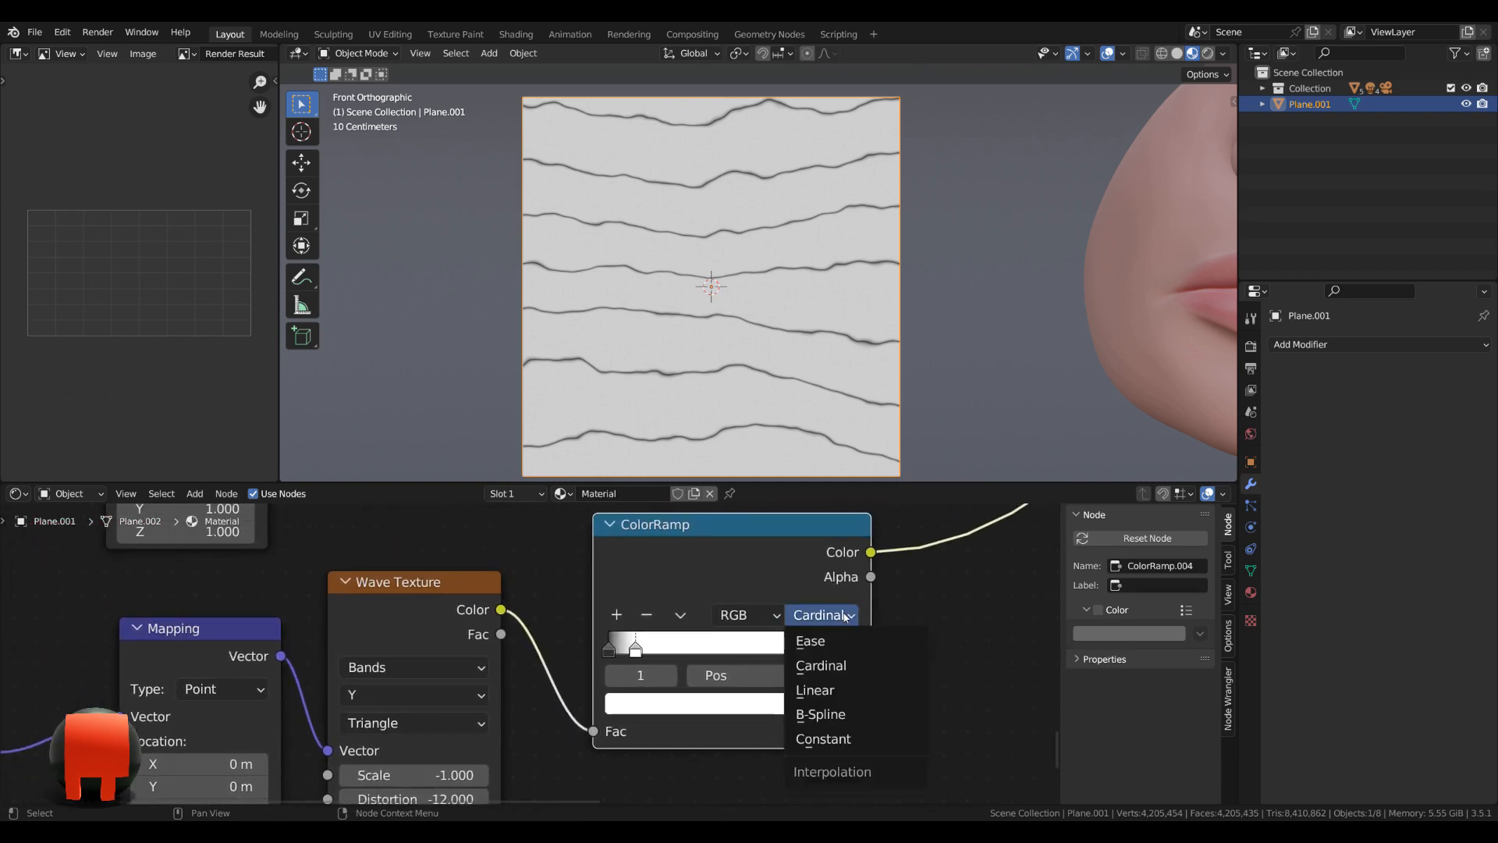
left_click(823, 615)
left_click(843, 645)
scroll(931, 626, "down", 1)
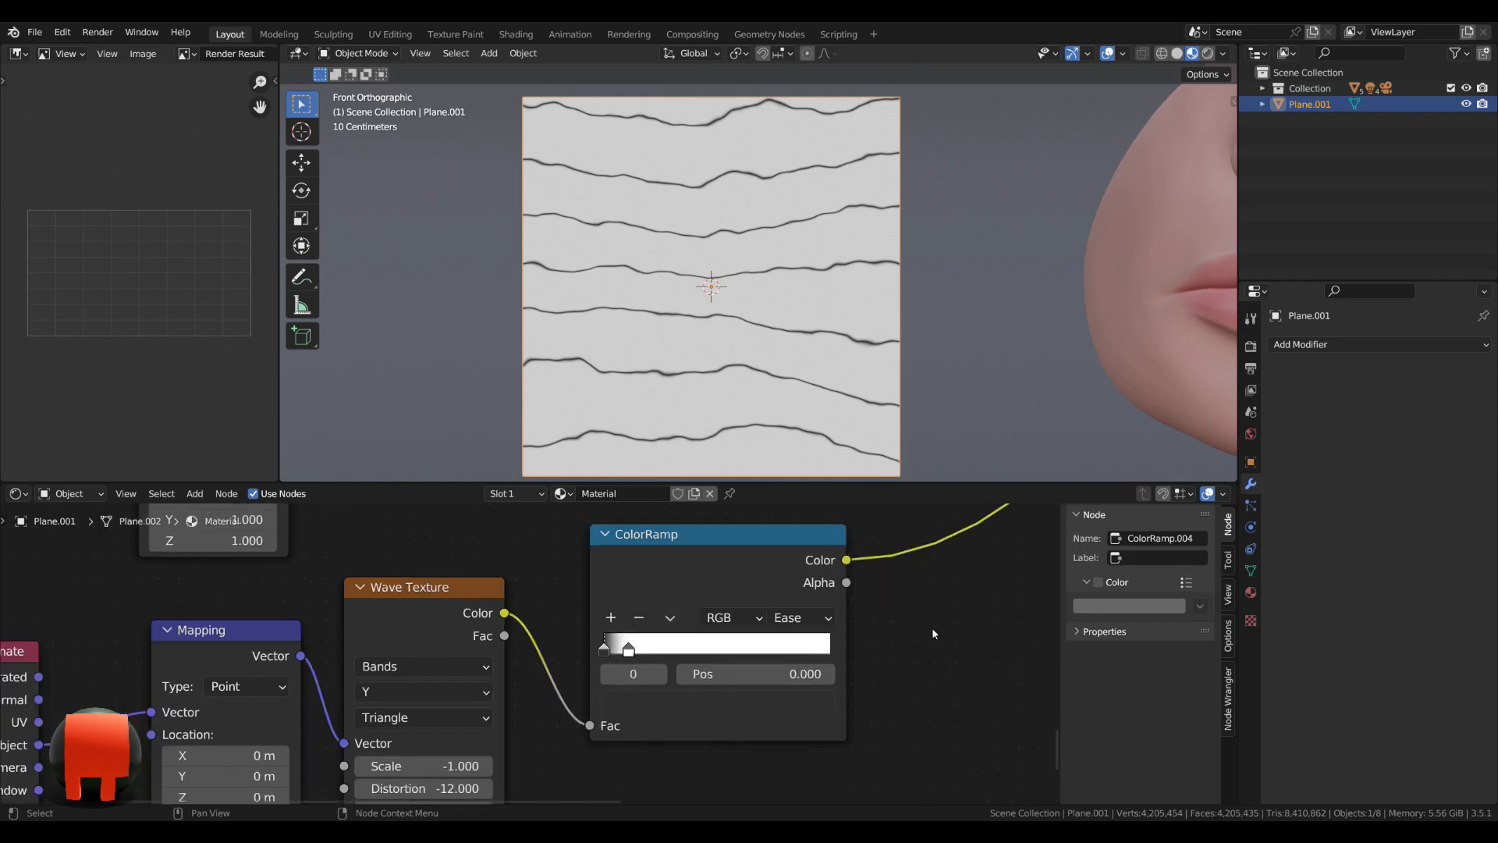
Duplicate the third Darken mix node and place the copy beside it.
scroll(932, 629, "down", 6)
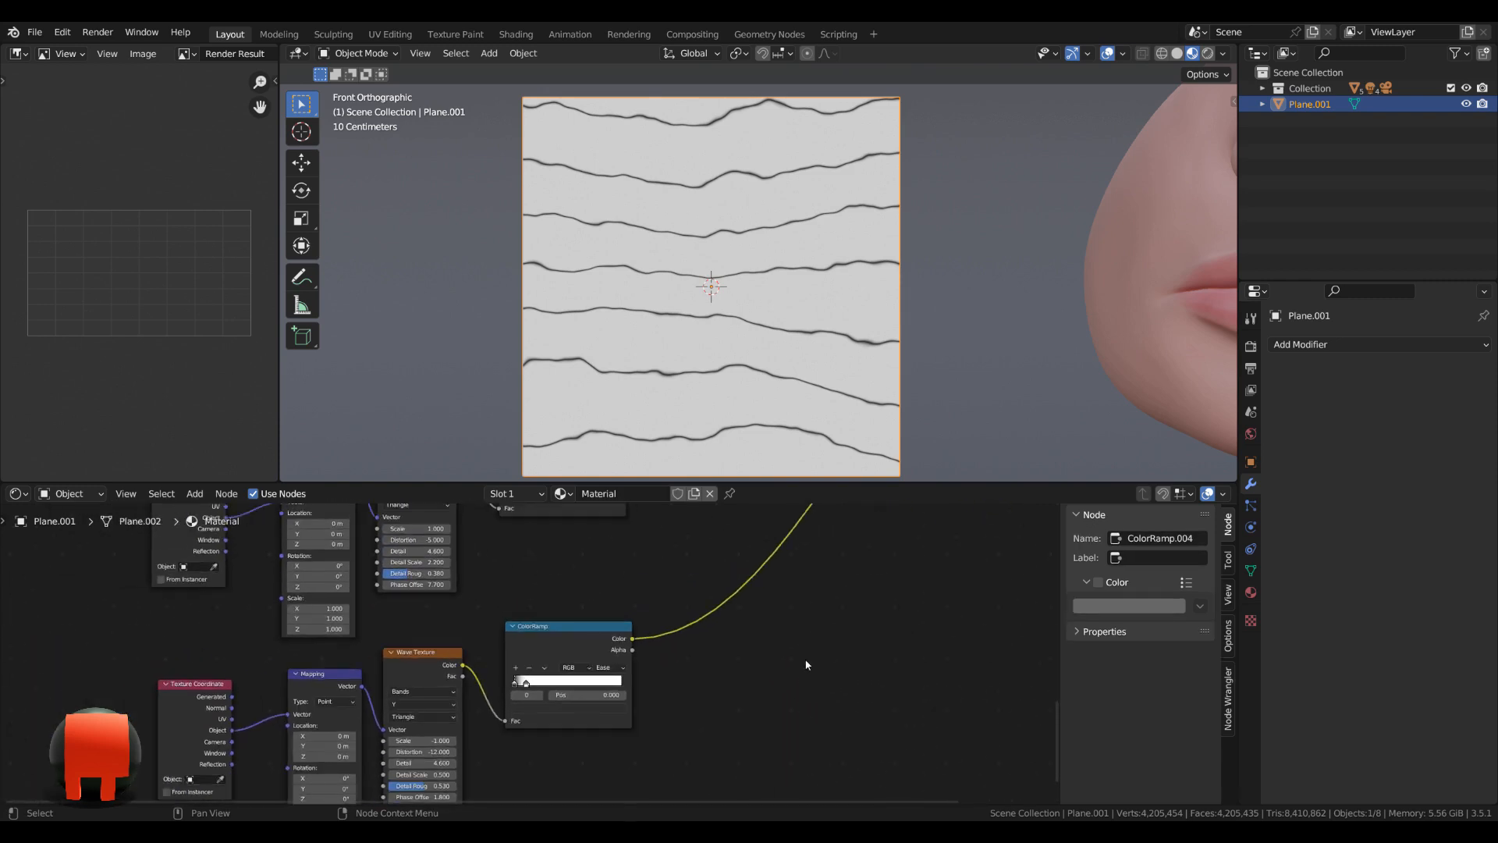
key("shift+a")
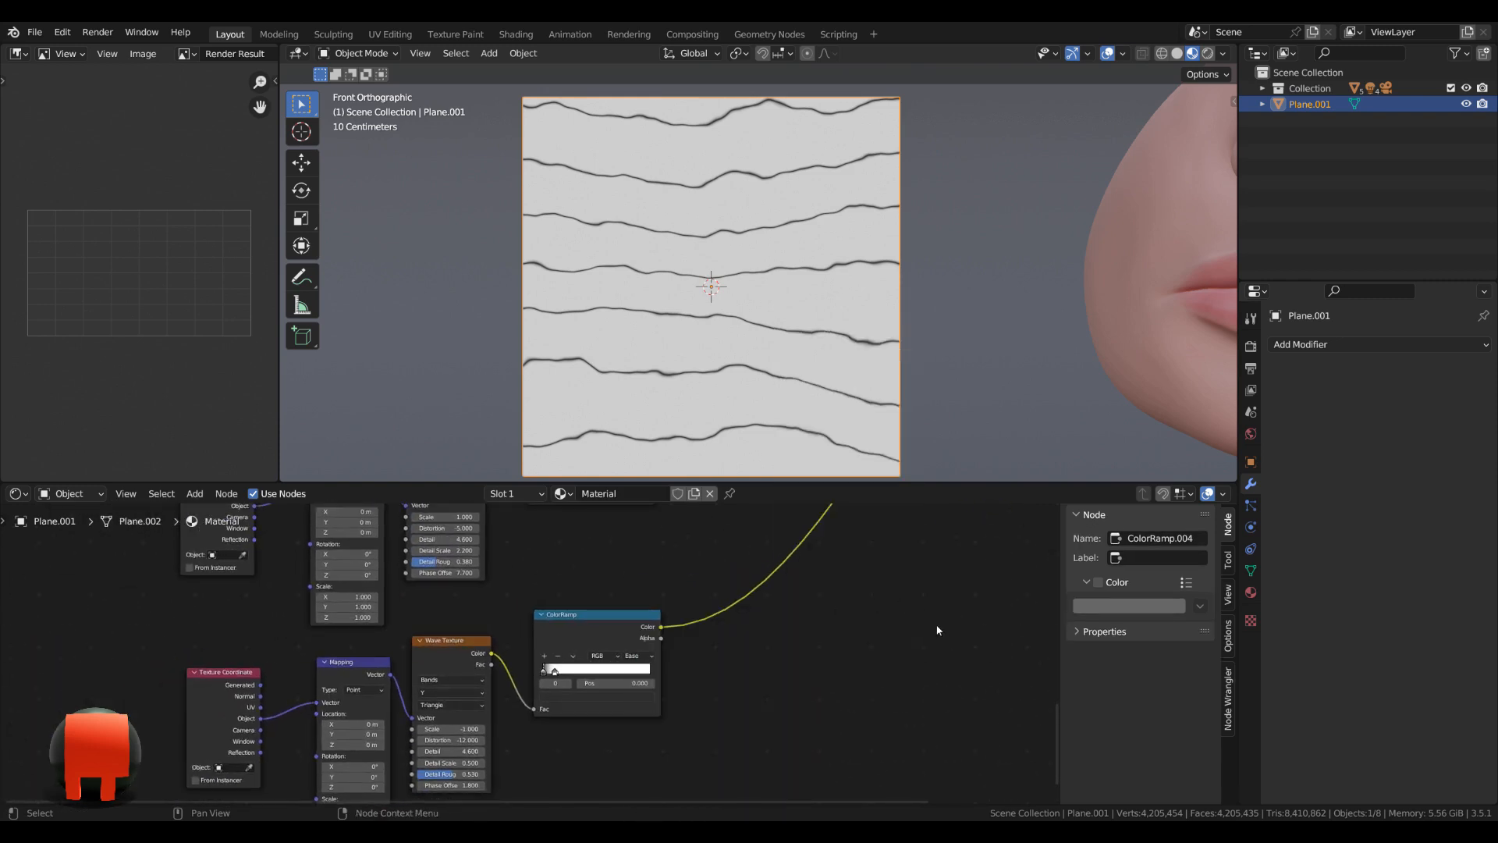
scroll(940, 629, "down", 6)
middle_click_drag(850, 599, 670, 755)
scroll(671, 755, "up", 1)
left_click(634, 579)
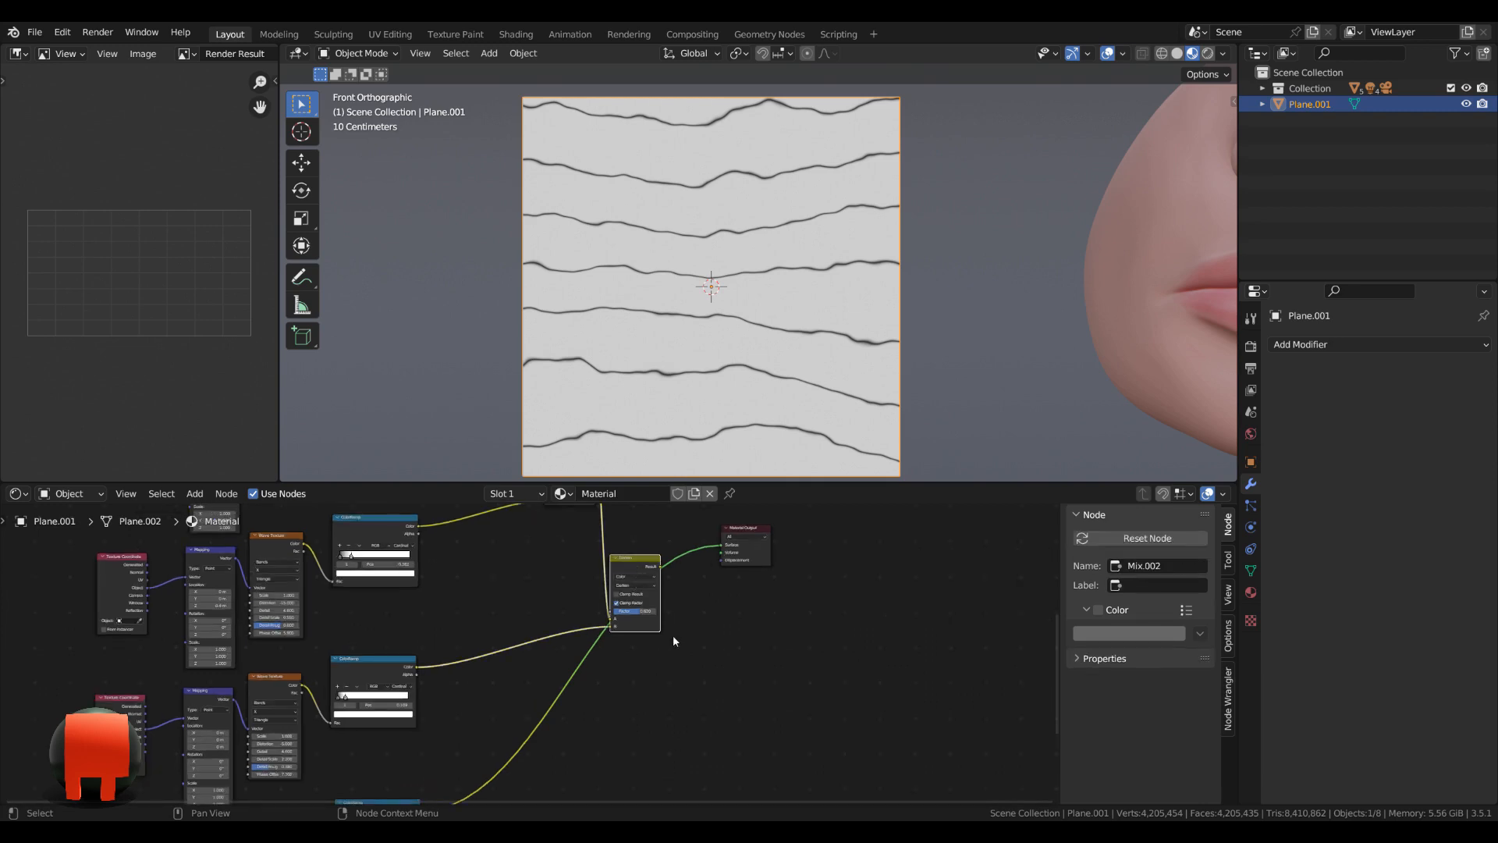
middle_click_drag(665, 675, 640, 662)
key("shift+d")
left_click(655, 635)
Feed the third Darken result into A and the fifth ColorRamp into B of the new Darken node, and preview it through the Material Output.
left_click_drag(637, 555, 629, 689)
left_click_drag(666, 629, 718, 615)
middle_click_drag(419, 753, 425, 681)
left_click_drag(404, 727, 687, 610)
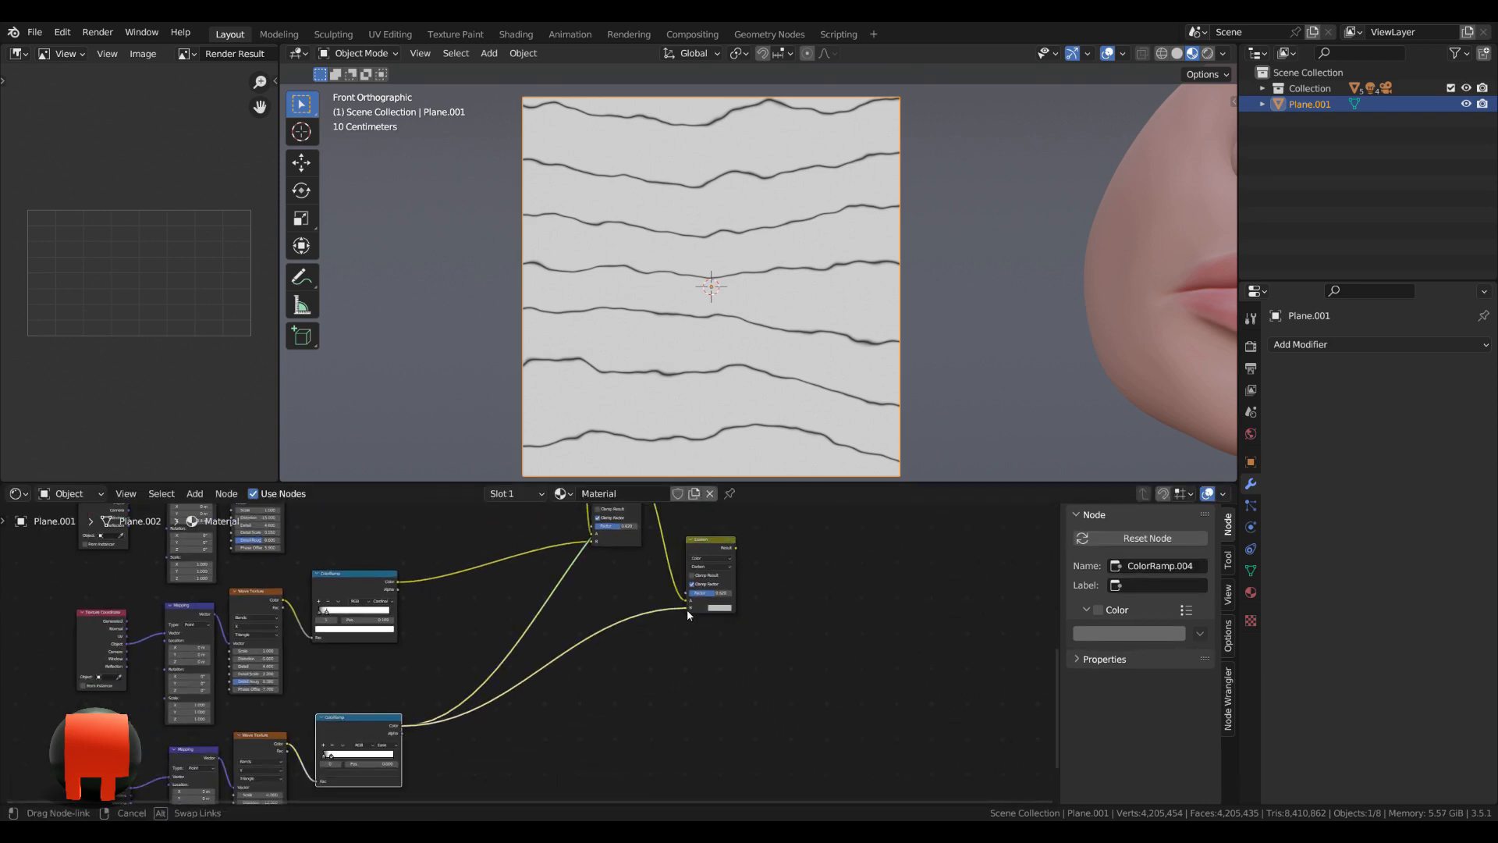
middle_click_drag(835, 601, 681, 714)
left_click(624, 605, "ctrl+shift")
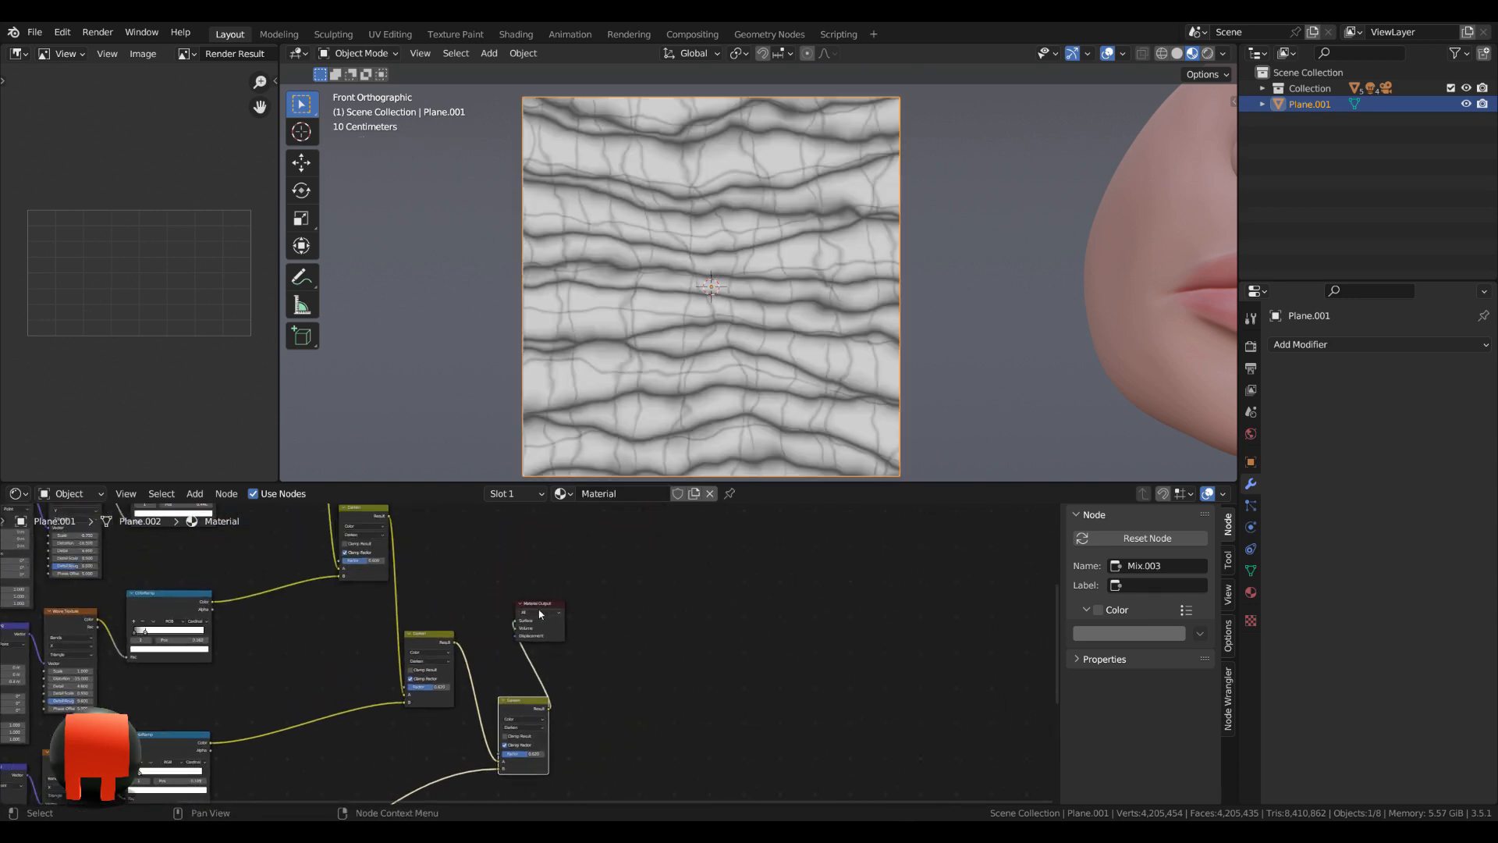
left_click_drag(539, 611, 631, 622)
Set the fourth Darken node's factor to 0.86.
scroll(607, 742, "up", 5)
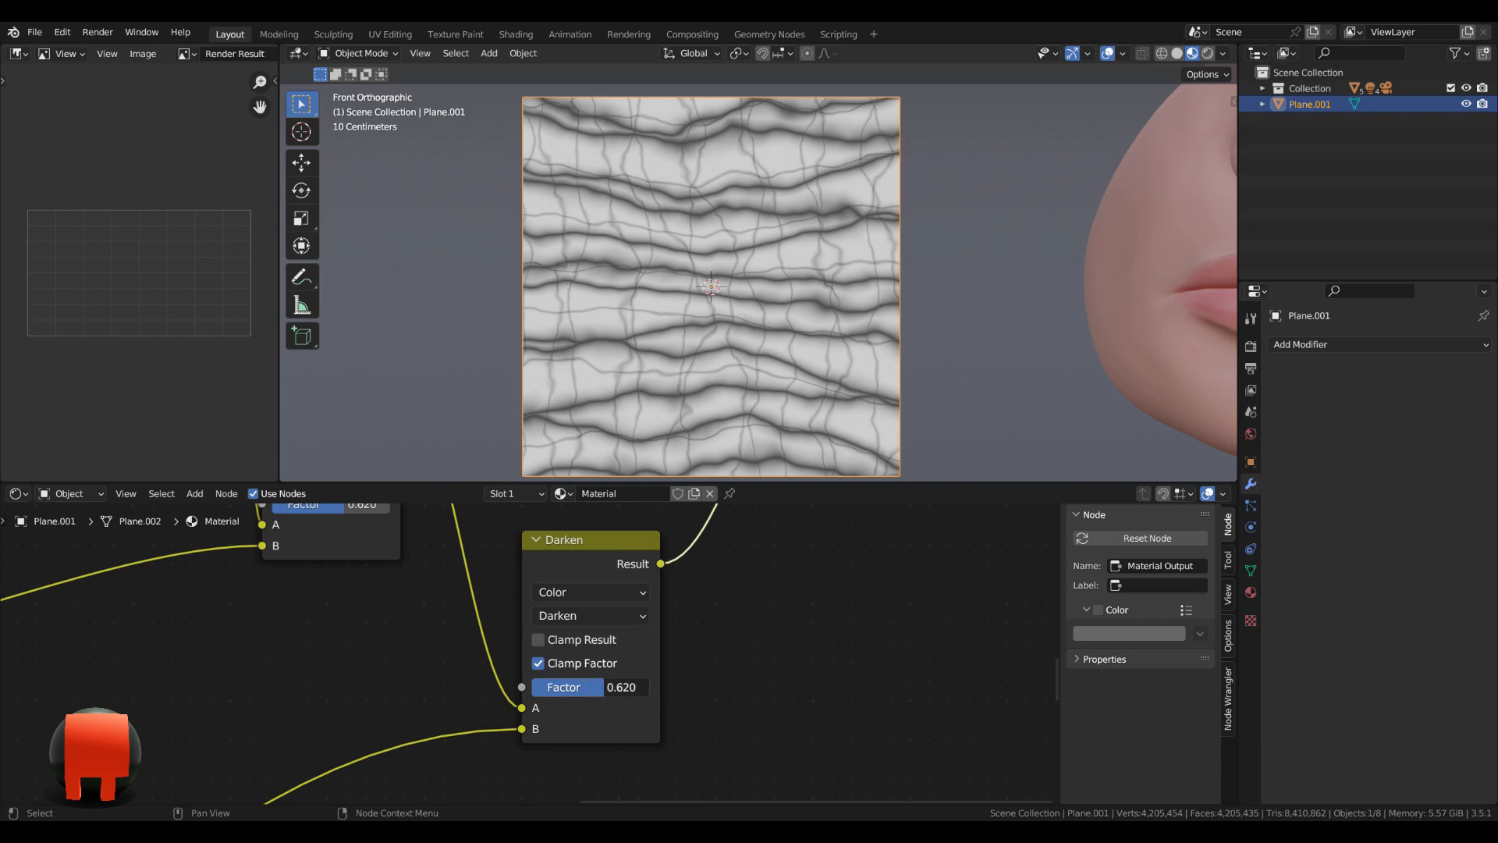
left_click(624, 691)
key("BackSpace")
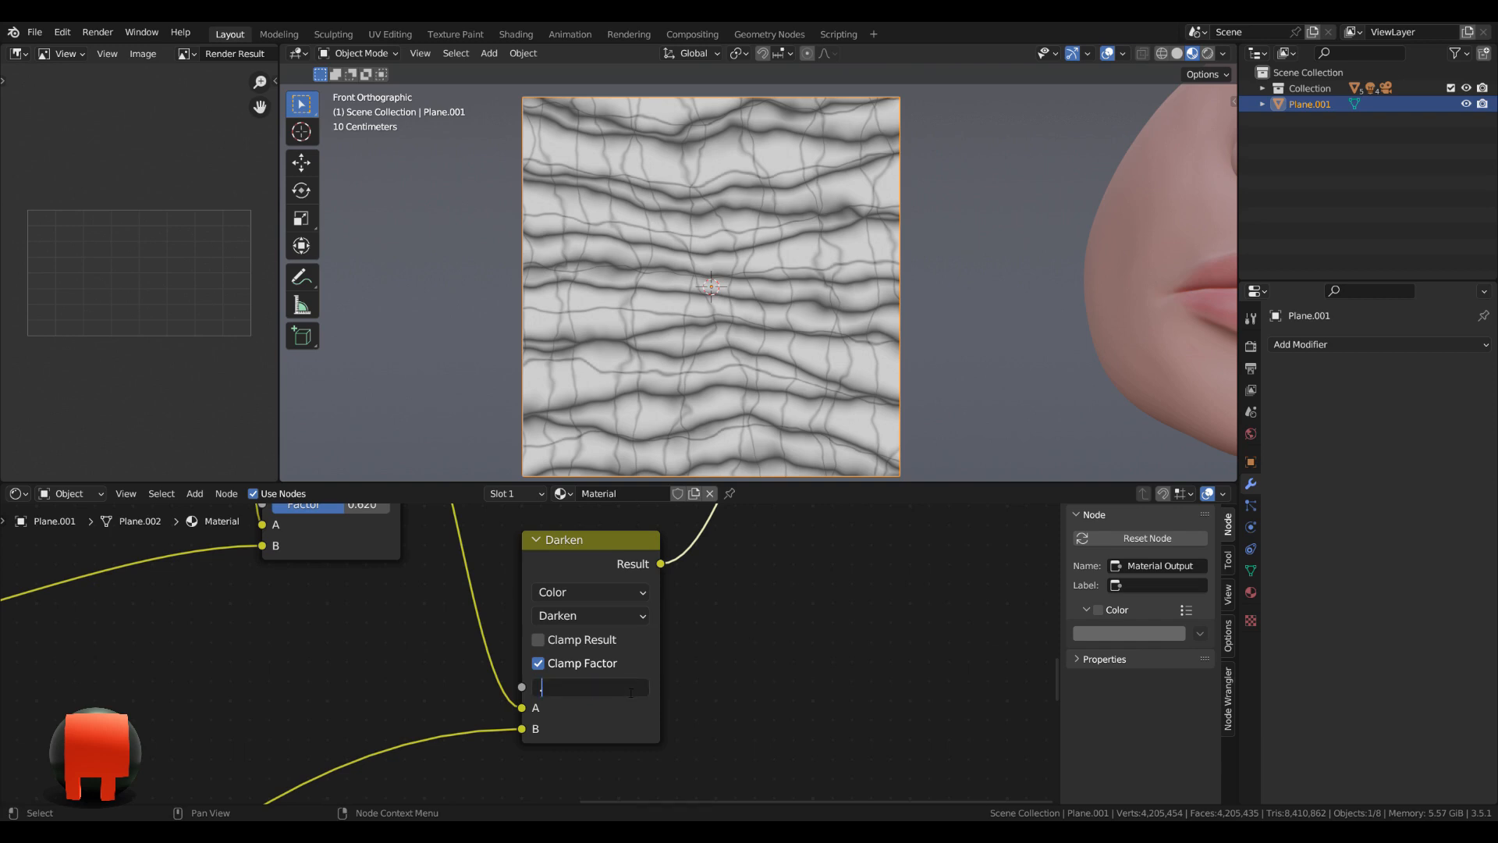
type(".86")
key("Return")
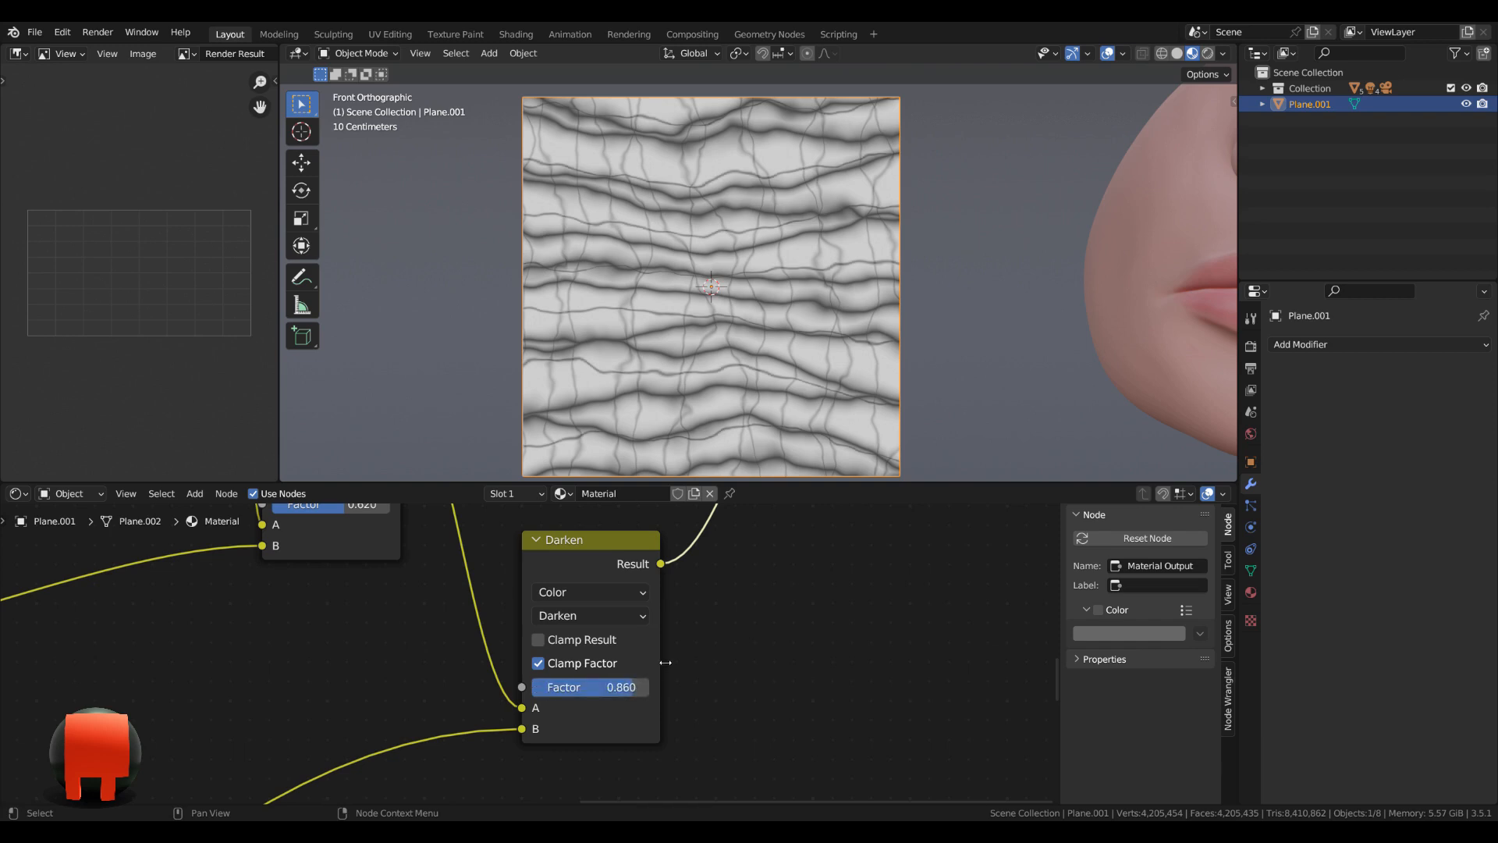
scroll(761, 626, "up", 1)
scroll(788, 640, "down", 12)
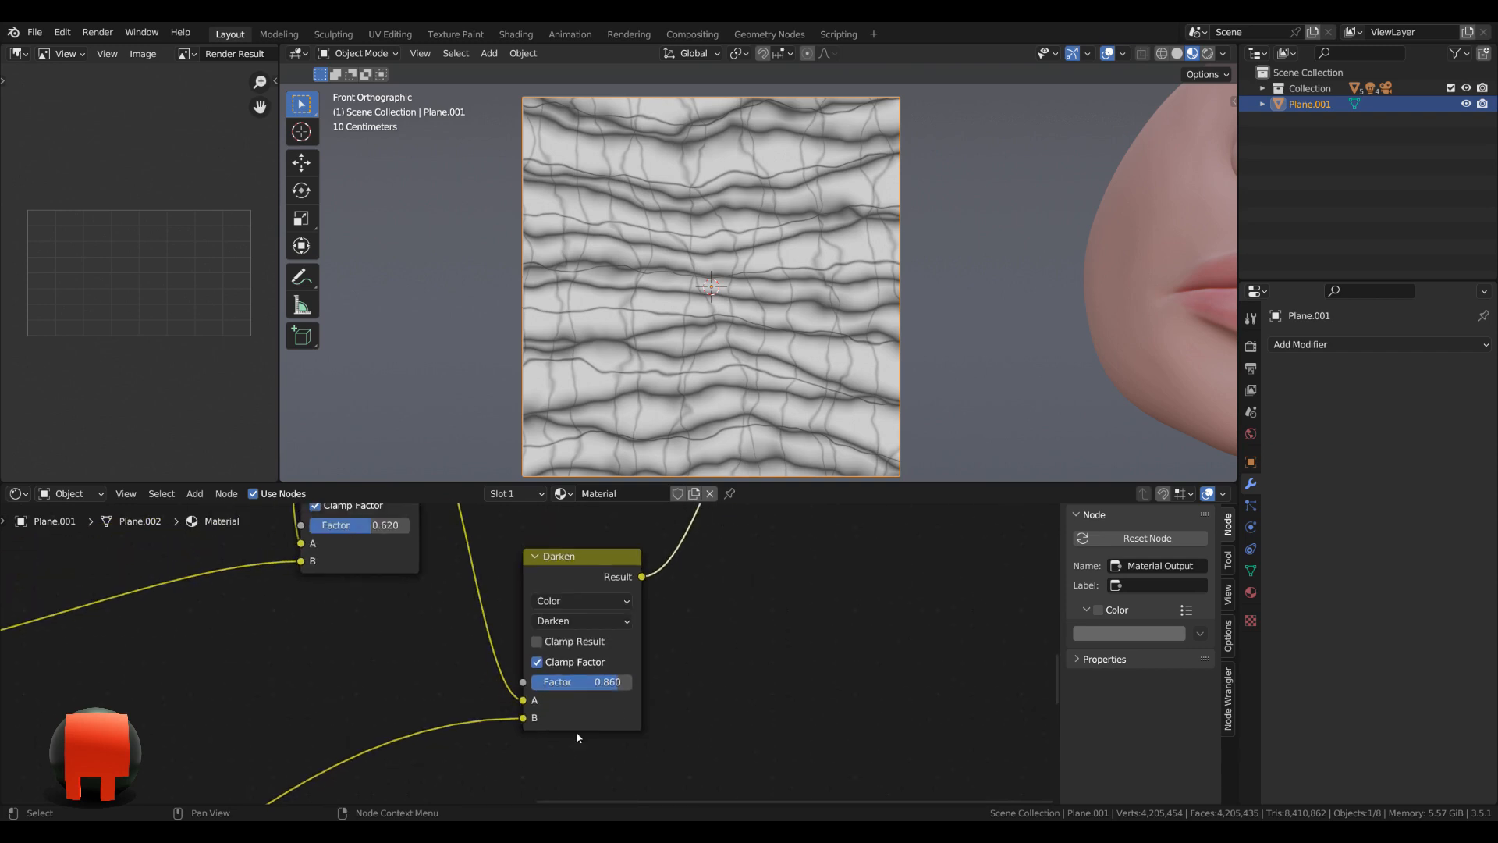
Duplicate the fifth Texture Coordinate, Mapping, Wave Texture and ColorRamp chain and place the copy below it.
middle_click_drag(201, 796, 527, 574)
scroll(601, 668, "up", 2)
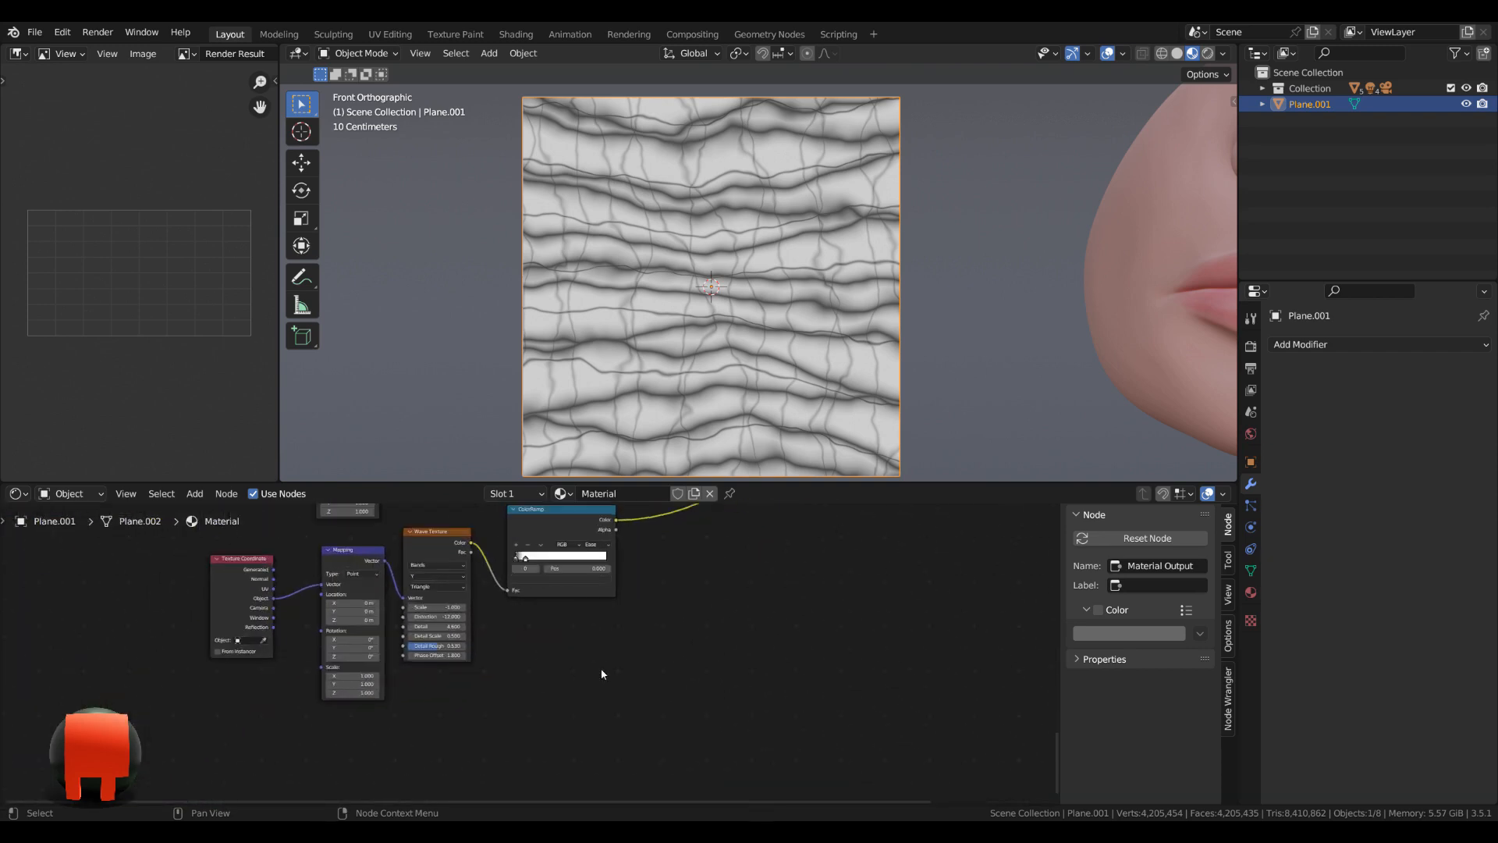
middle_click_drag(368, 713, 384, 672)
middle_click_drag(490, 654, 509, 689)
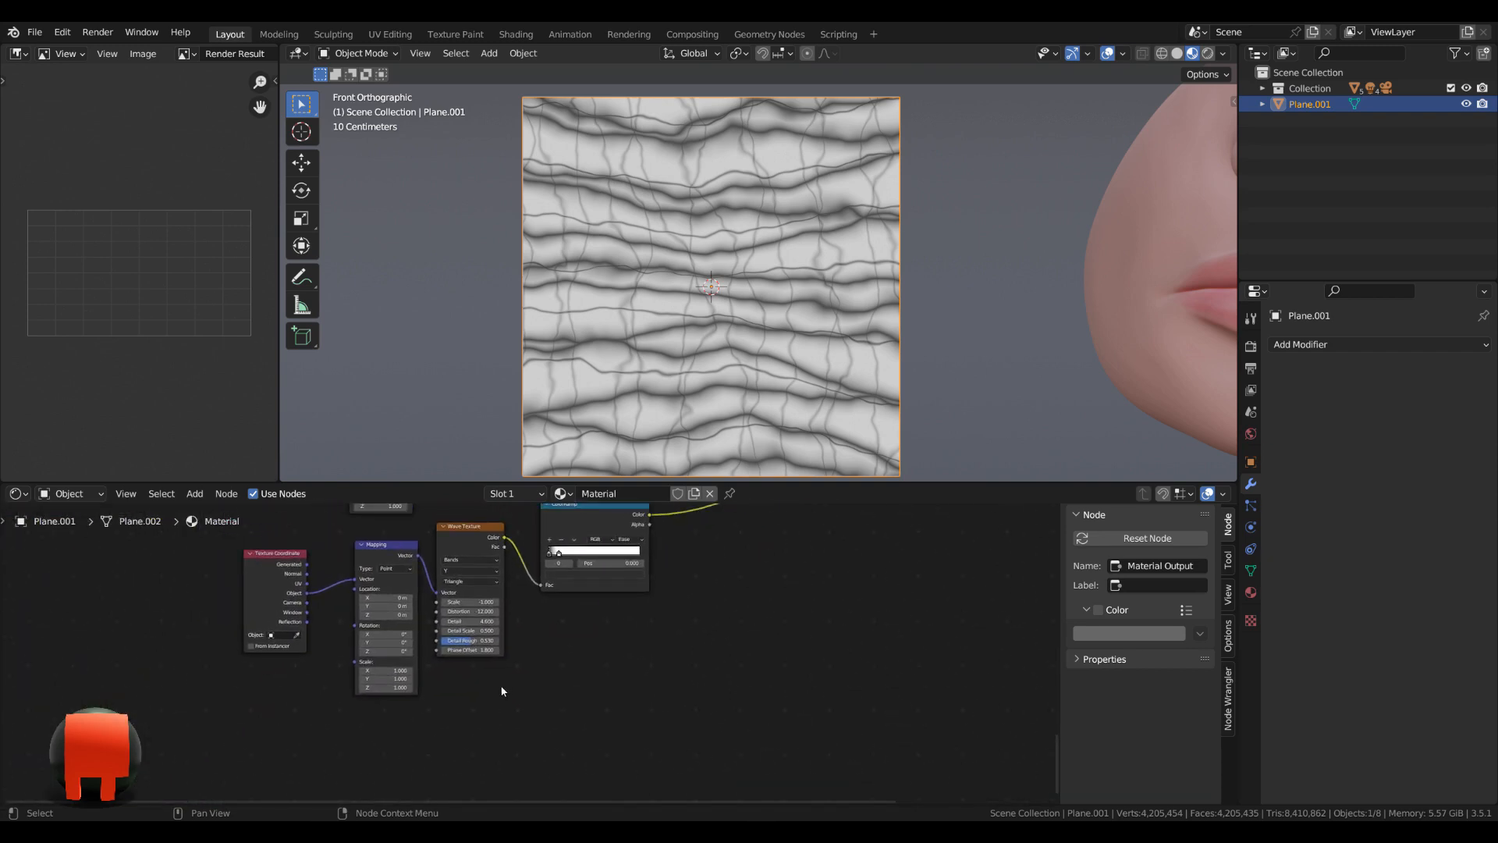
left_click_drag(169, 735, 650, 511)
scroll(599, 673, "down", 1, "shift")
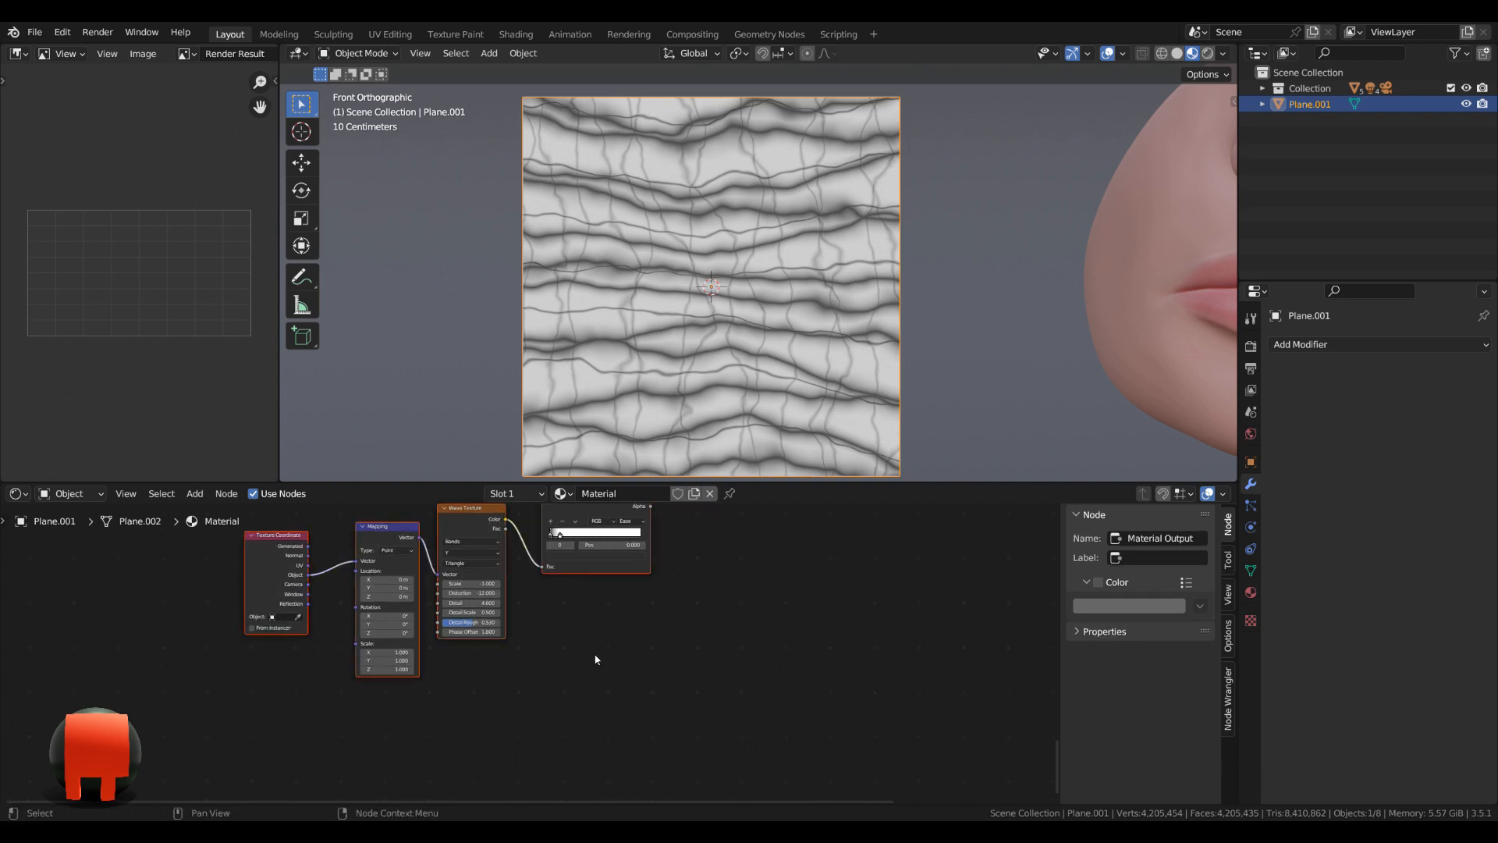
key("shift+d")
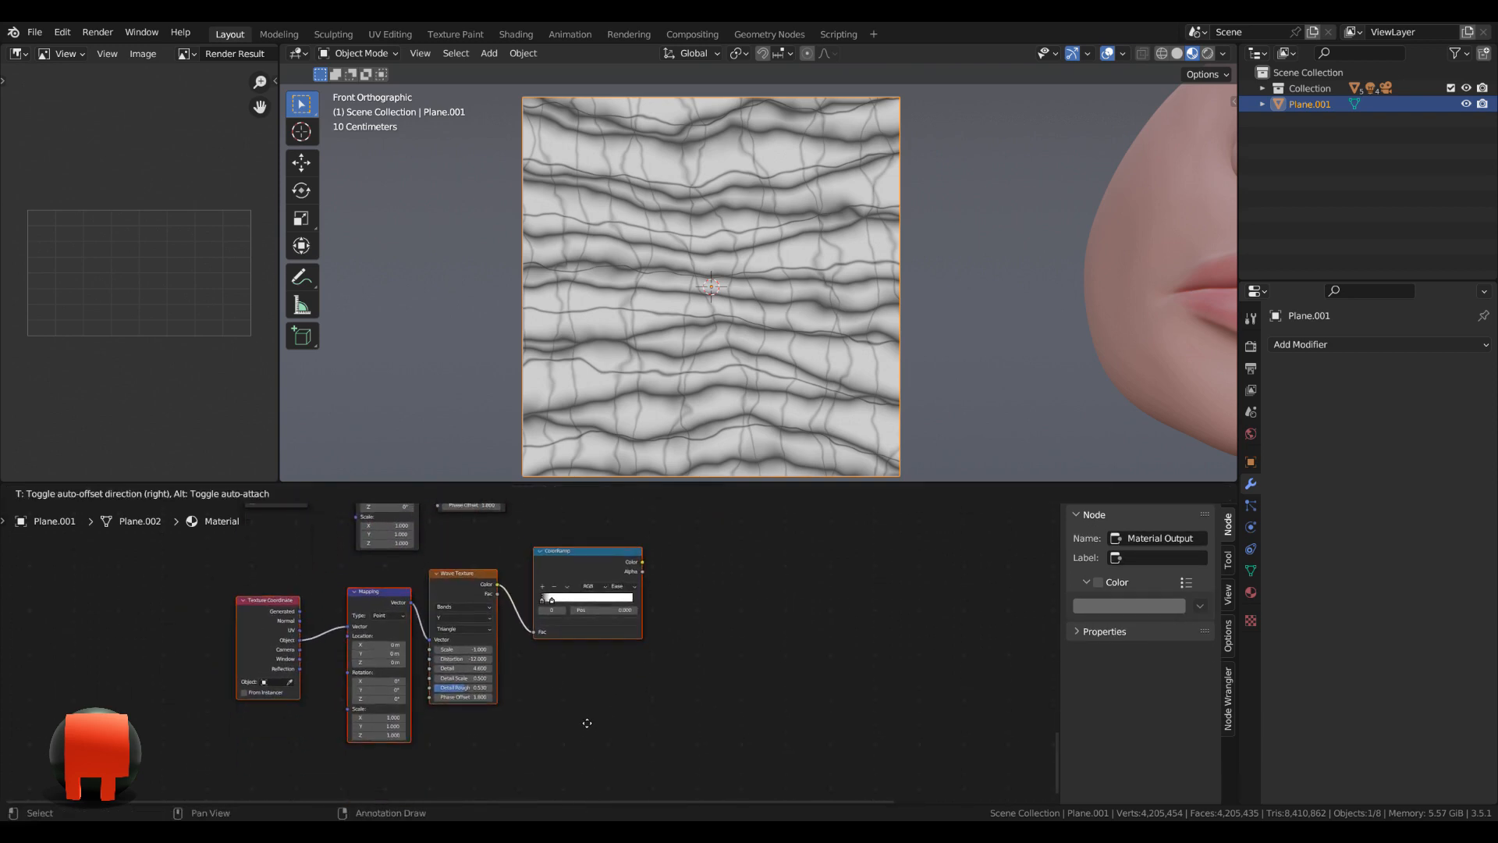
left_click(521, 682)
Set the sixth Wave Texture's bands direction to X.
scroll(521, 684, "up", 3)
middle_click_drag(521, 684, 657, 754)
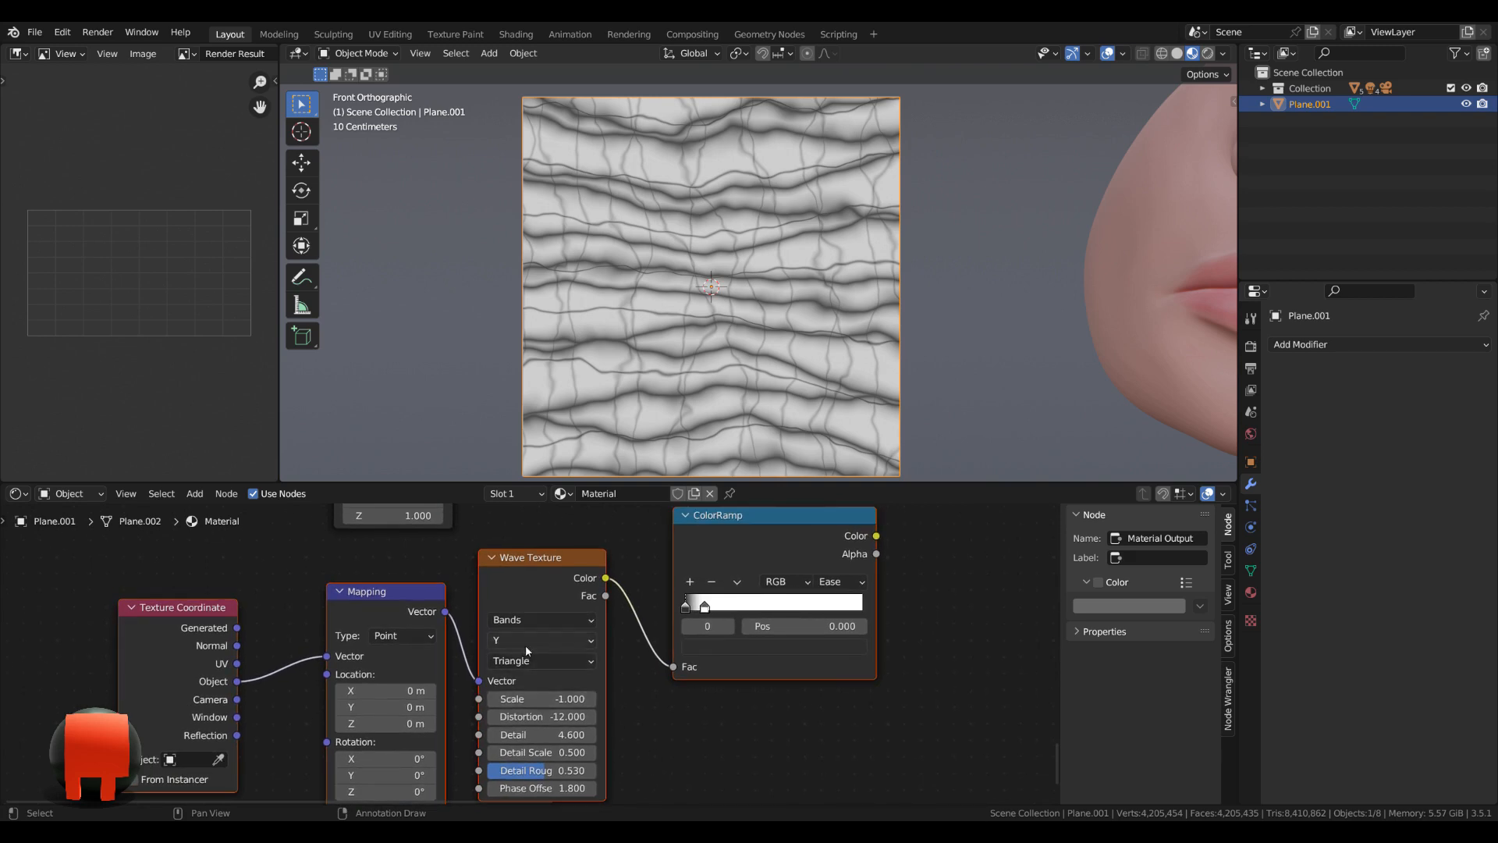
left_click(526, 644)
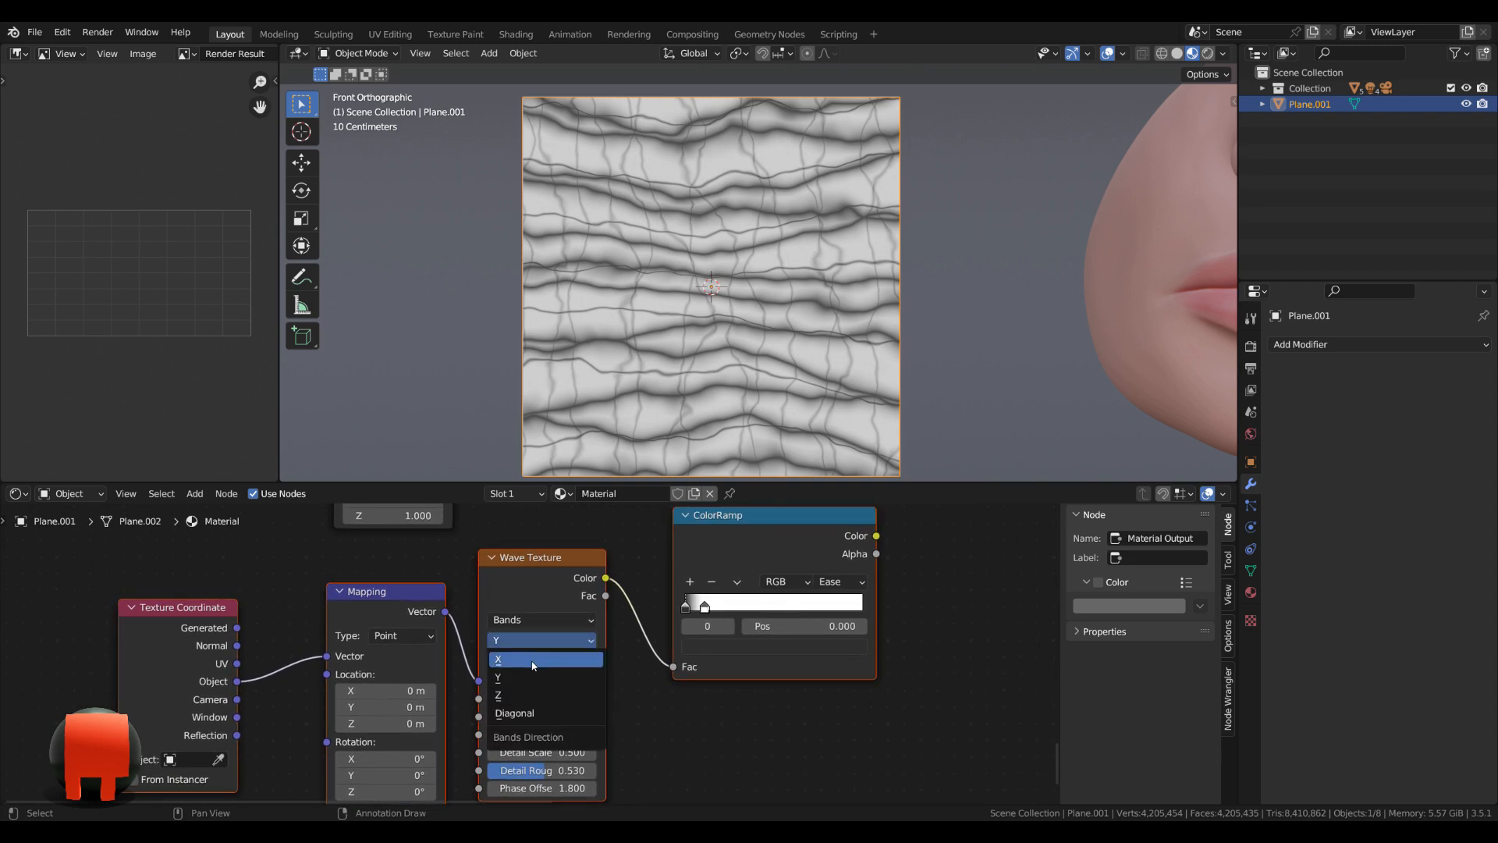
left_click(534, 660)
Set the sixth Mapping node's Z location to 0.4 m and its Z rotation to 0.7°.
middle_click_drag(512, 727, 533, 685)
scroll(511, 691, "up", 2)
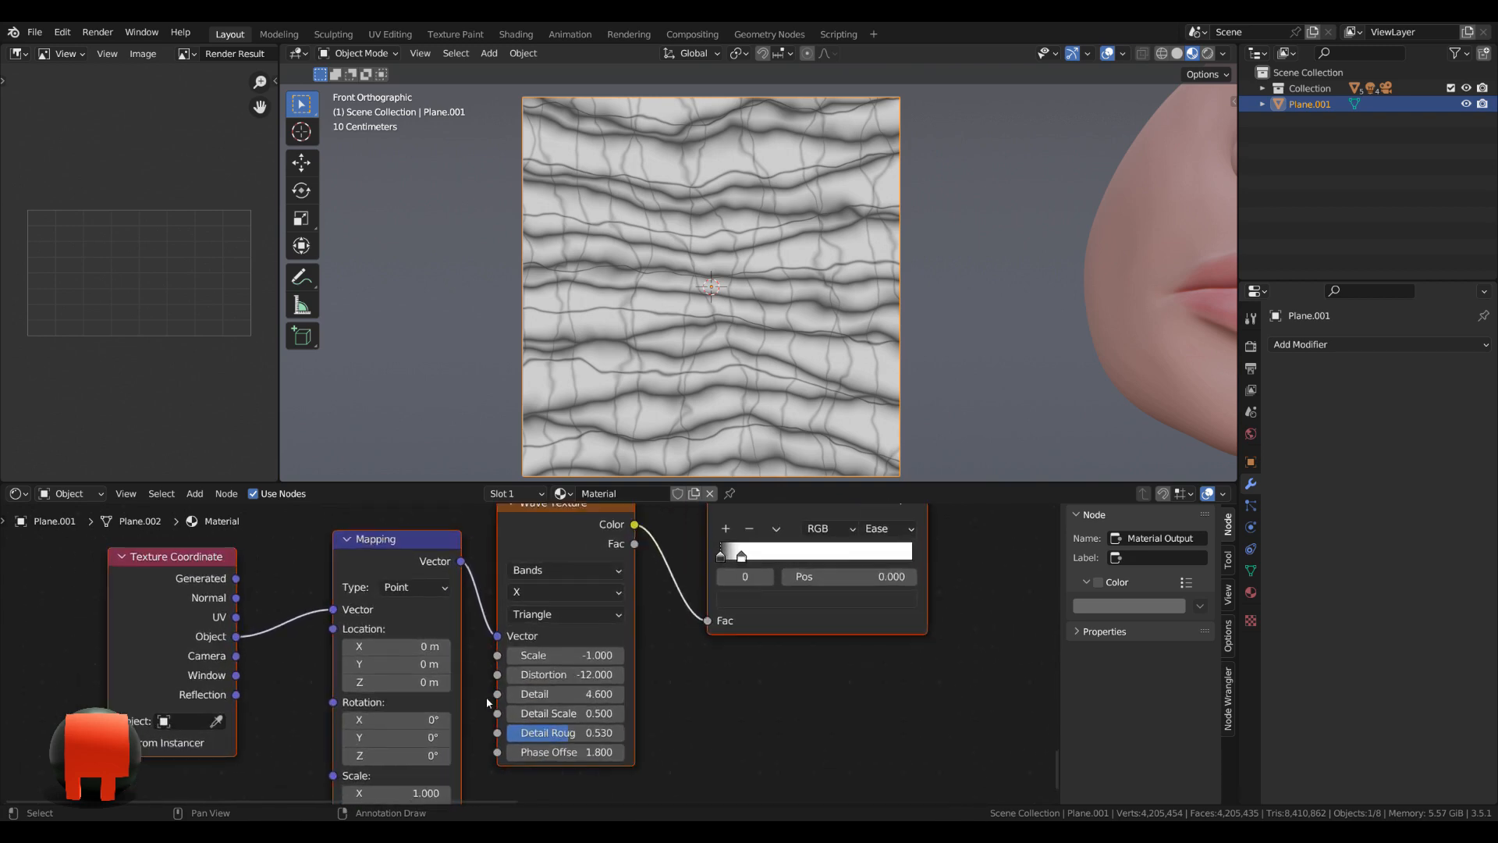
left_click(406, 692)
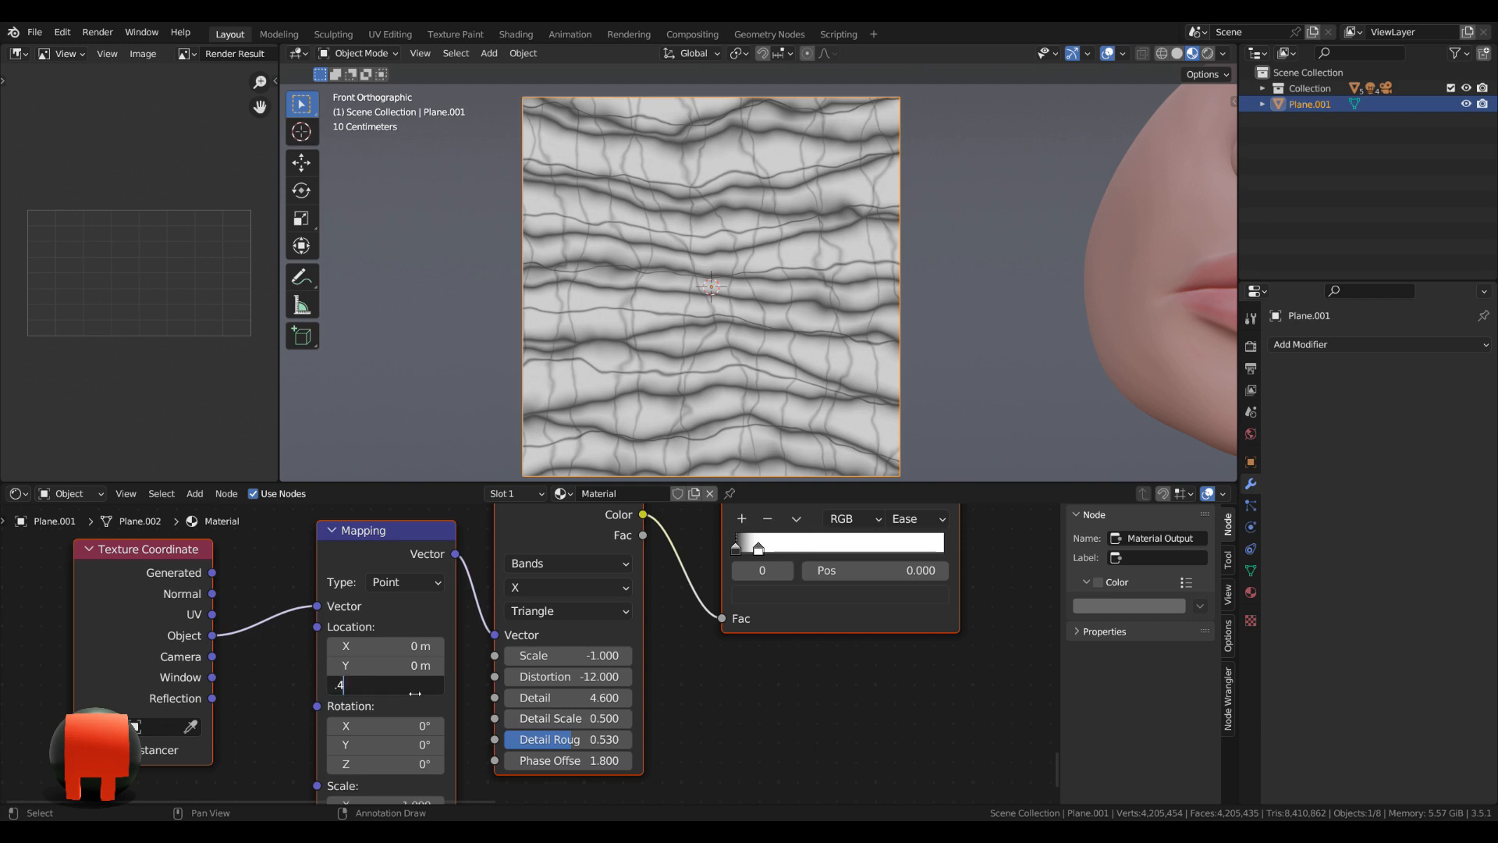
key("Return")
scroll(402, 718, "down", 2, "shift")
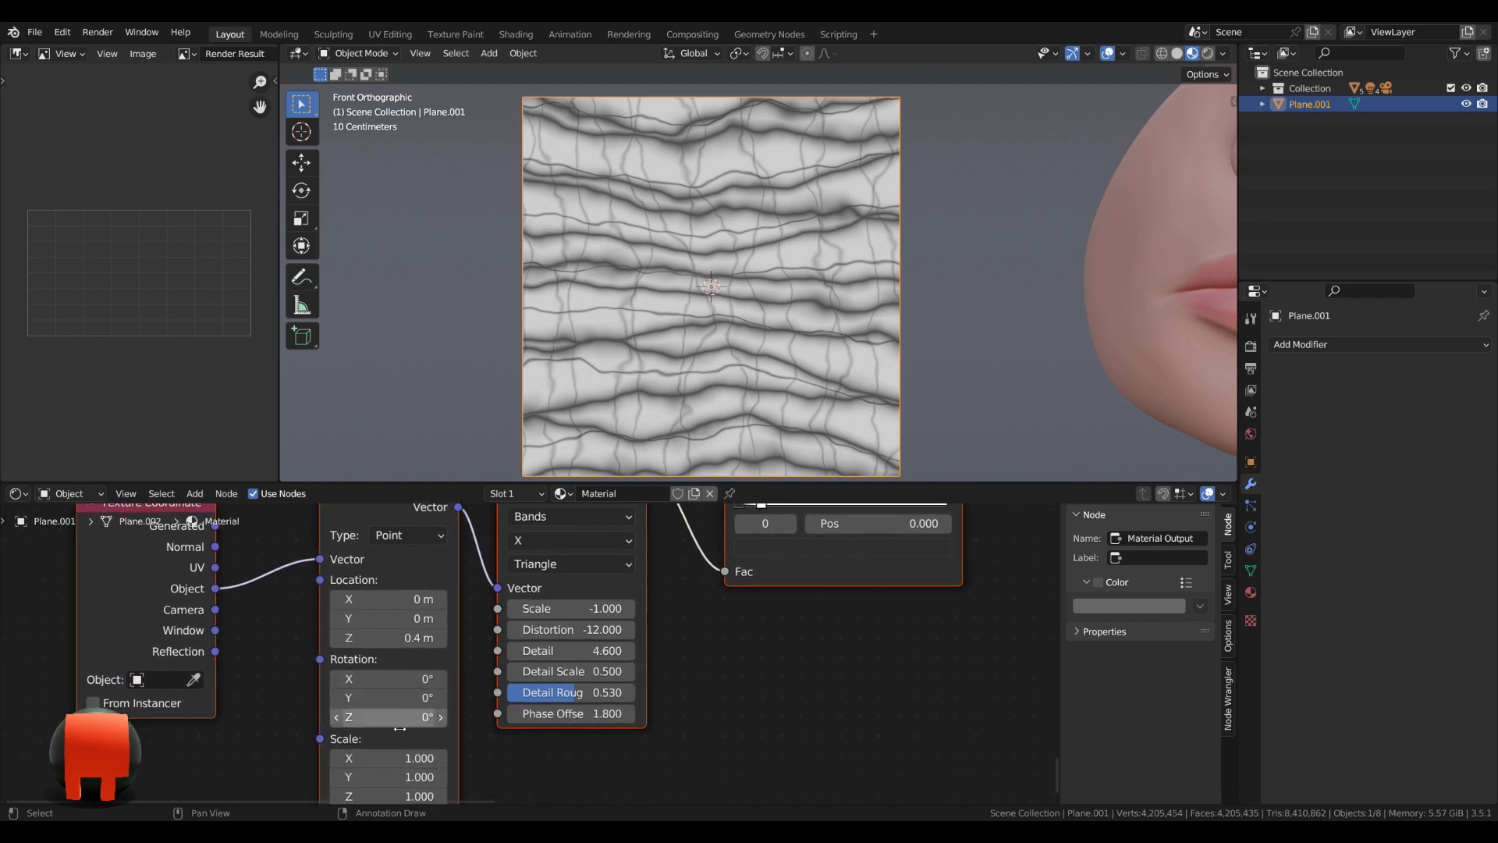
left_click(399, 726)
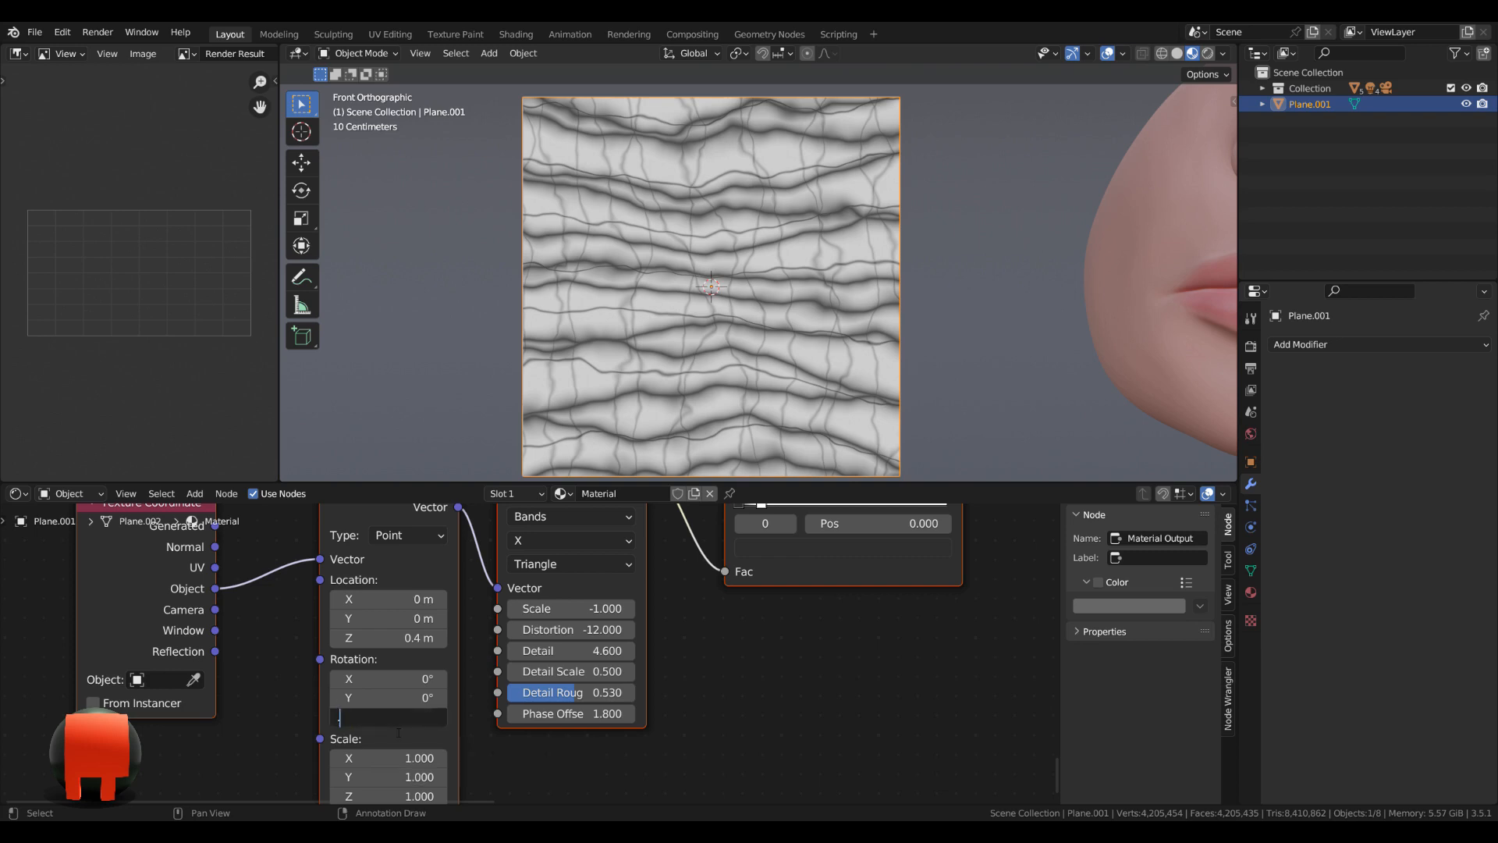
type("0.7")
key("Return")
scroll(694, 693, "up", 2)
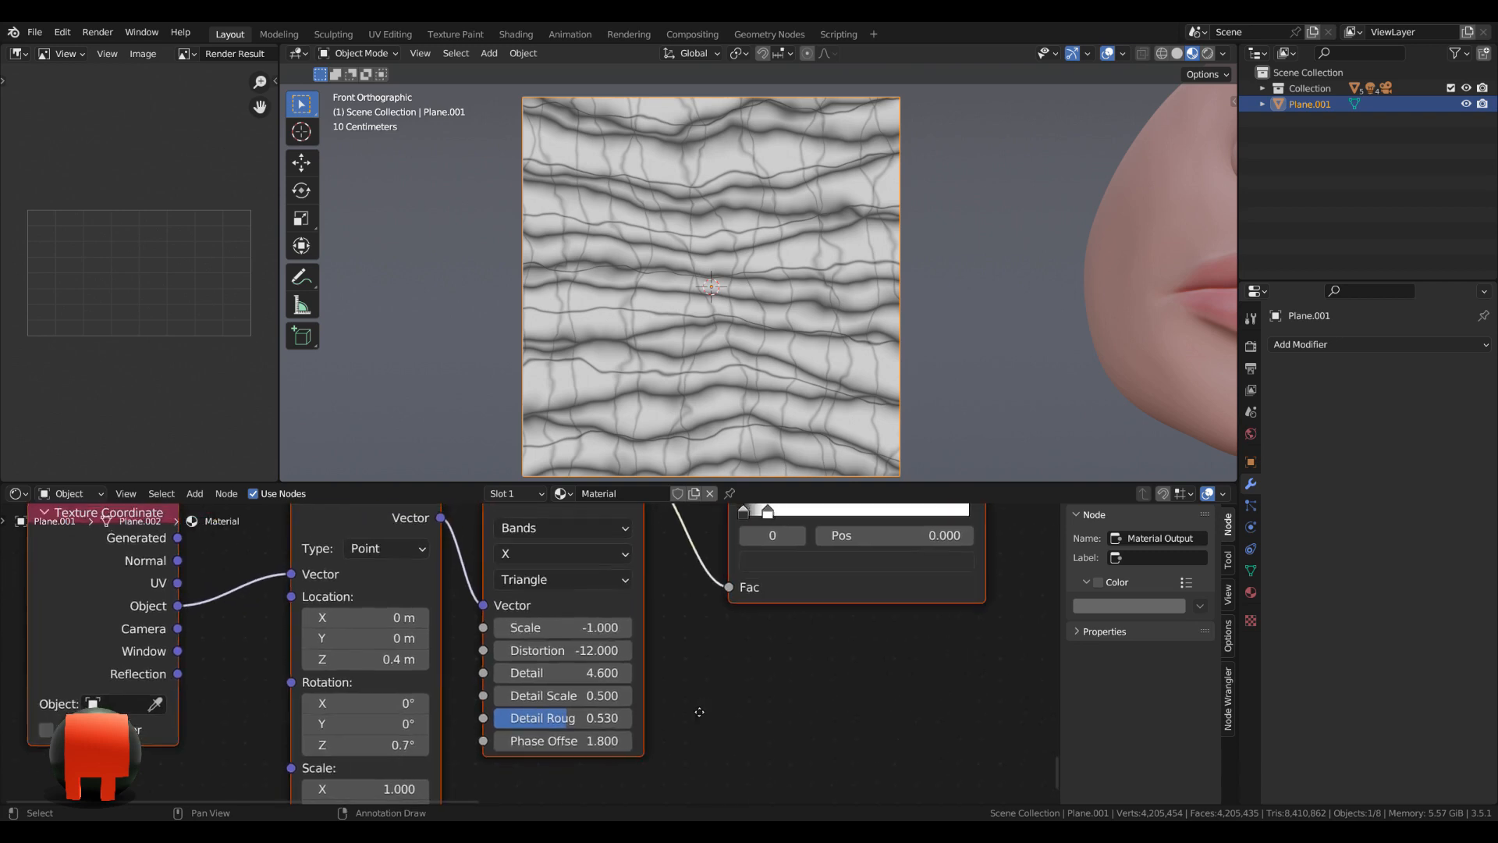
Set the sixth Wave Texture's scale to 0.9 and its distortion to -12.5.
middle_click_drag(700, 712, 673, 733)
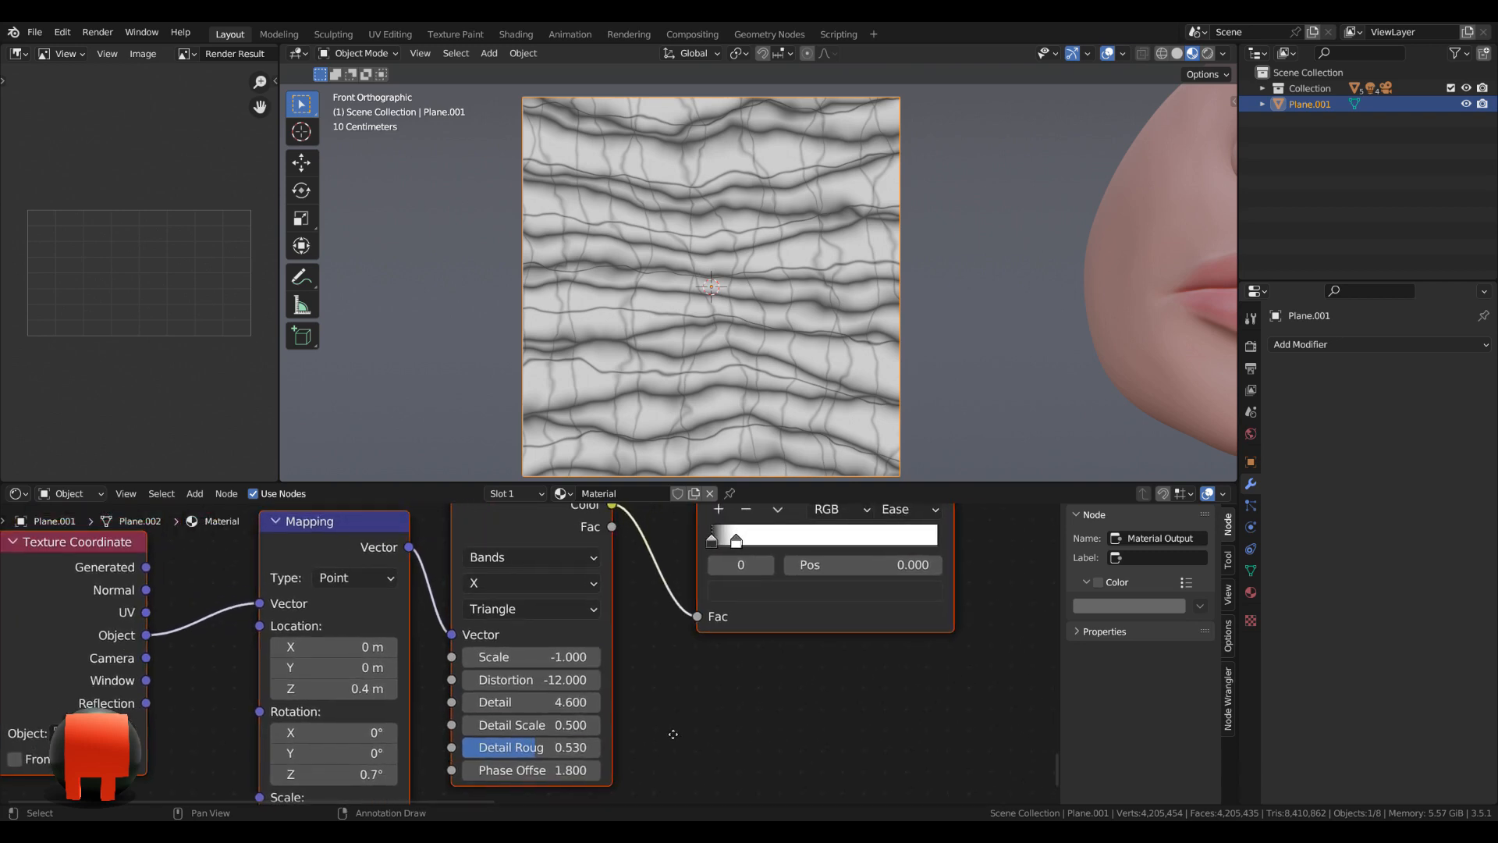
left_click(554, 662)
type("0.9")
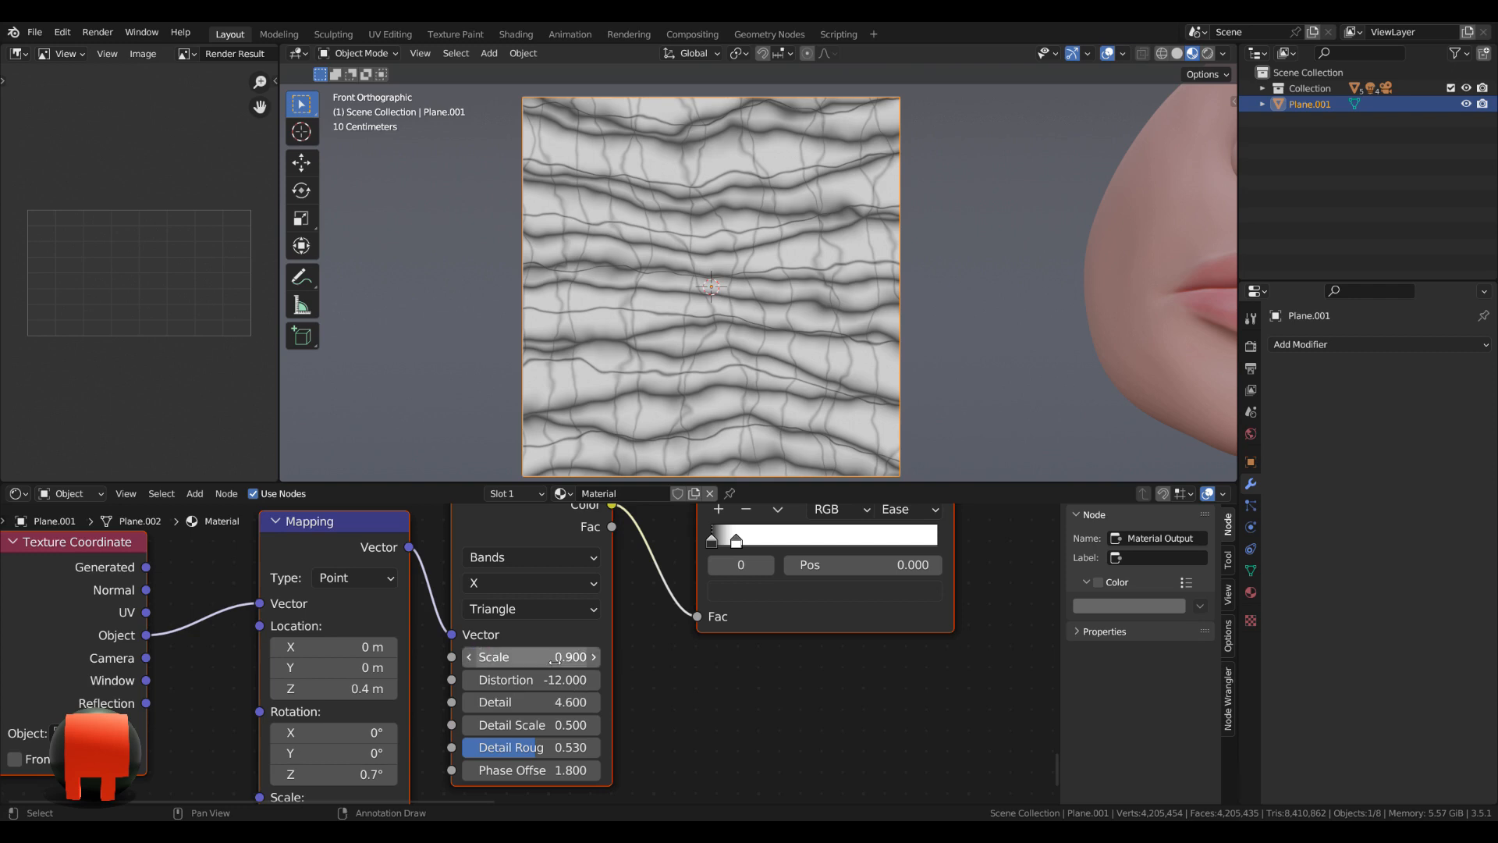
key("Tab")
type("12")
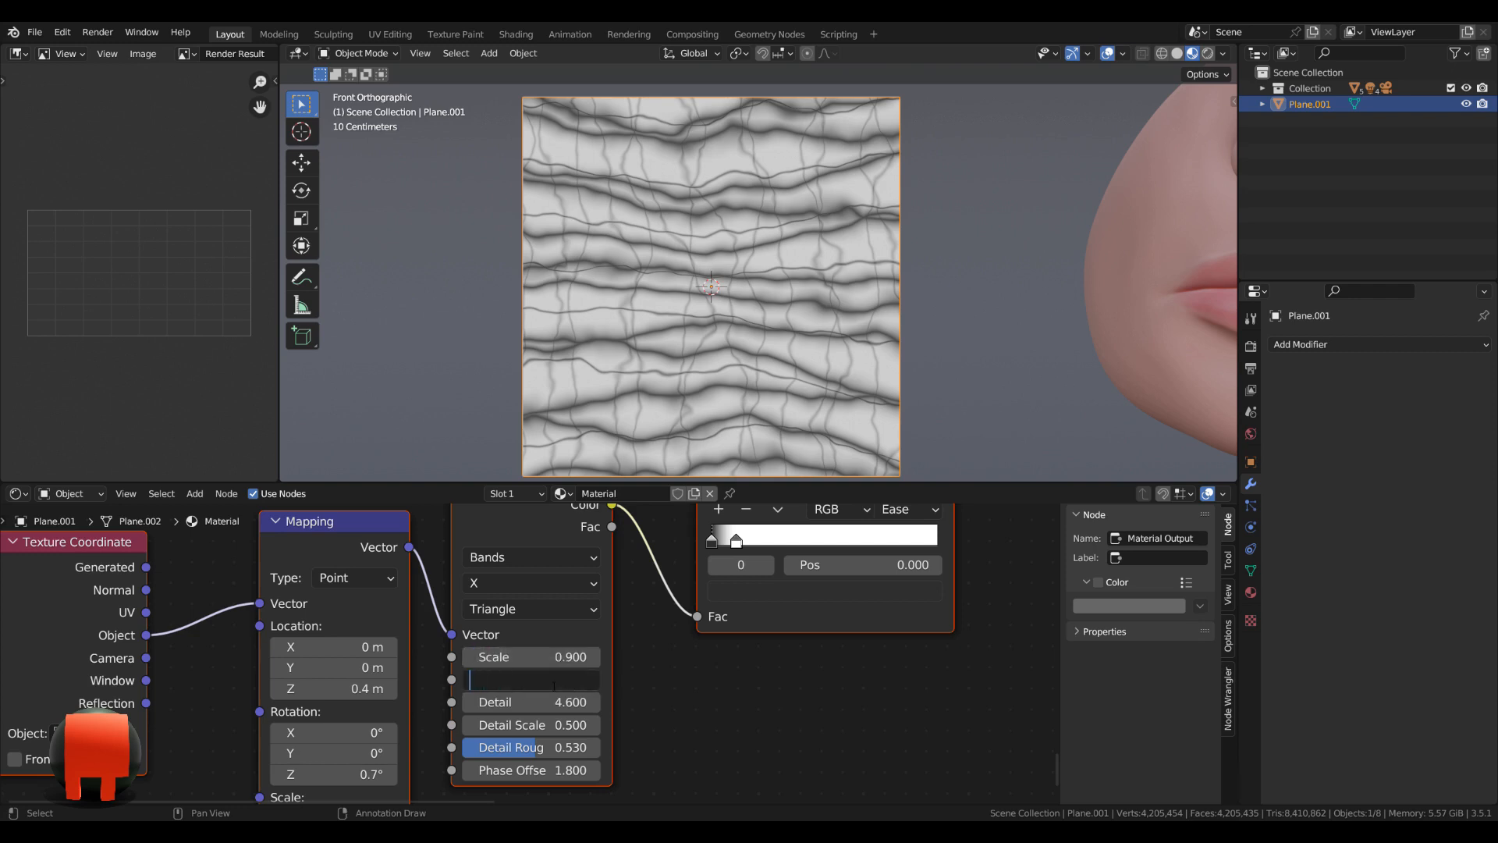
type(".5")
key("Return")
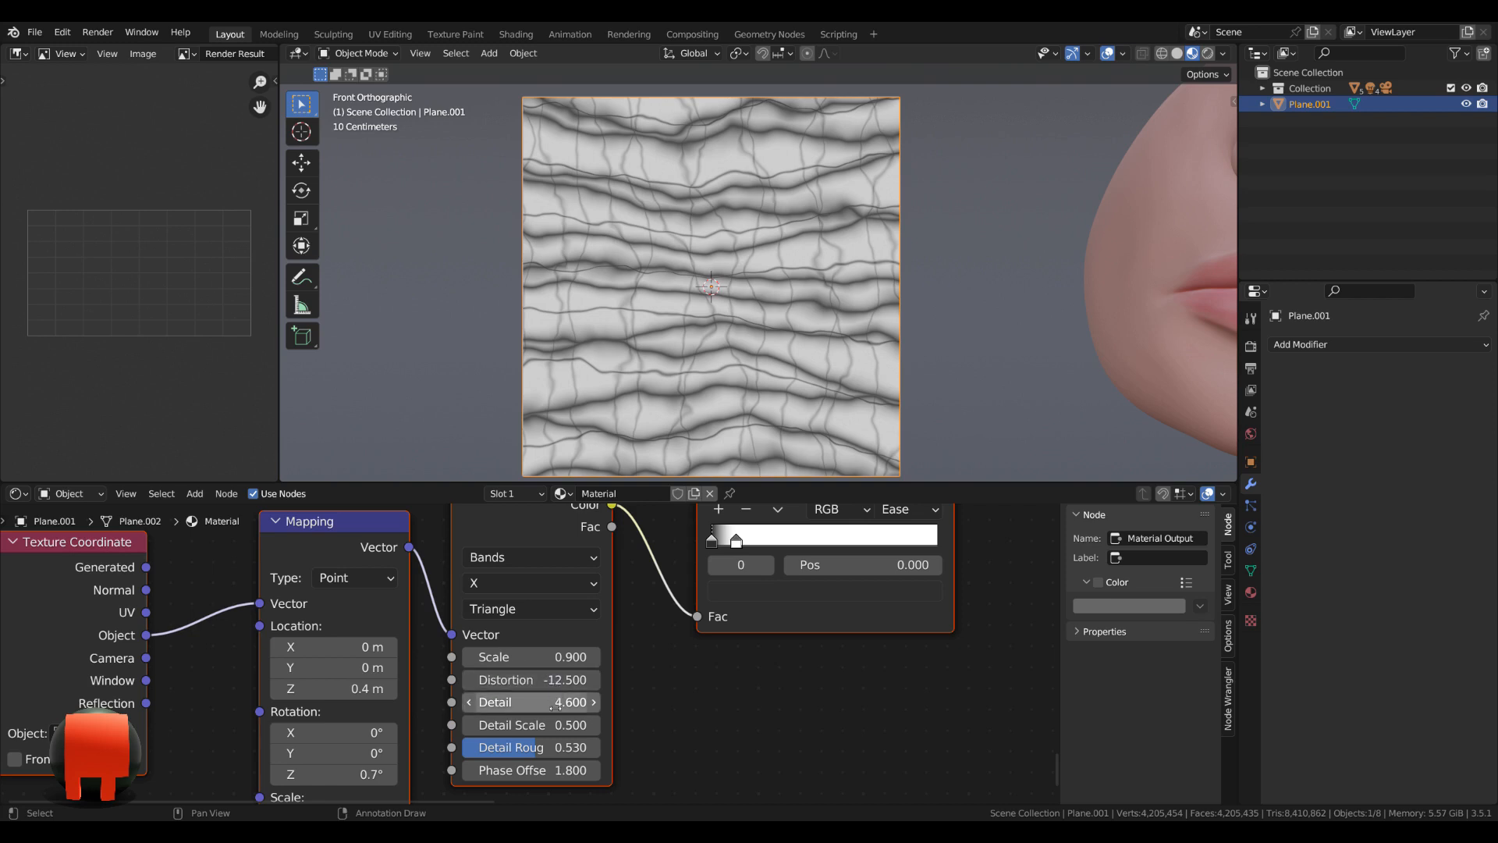
Set the sixth Wave Texture's detail roughness to 0.56 and its phase offset to 8.
left_click(546, 748)
key("BackSpace")
type(".56")
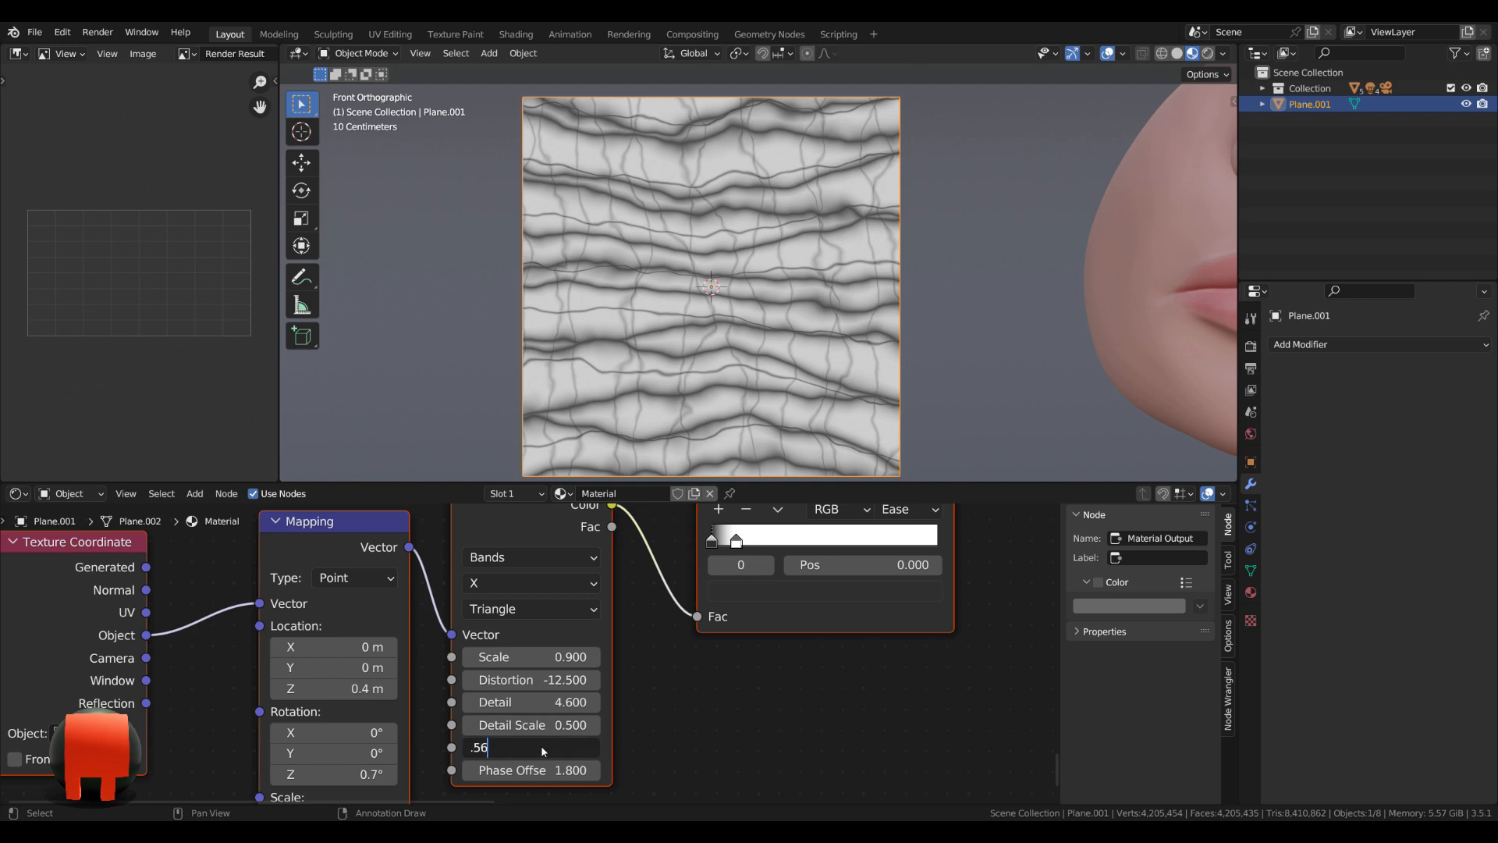
key("Return")
left_click(534, 771)
type("8")
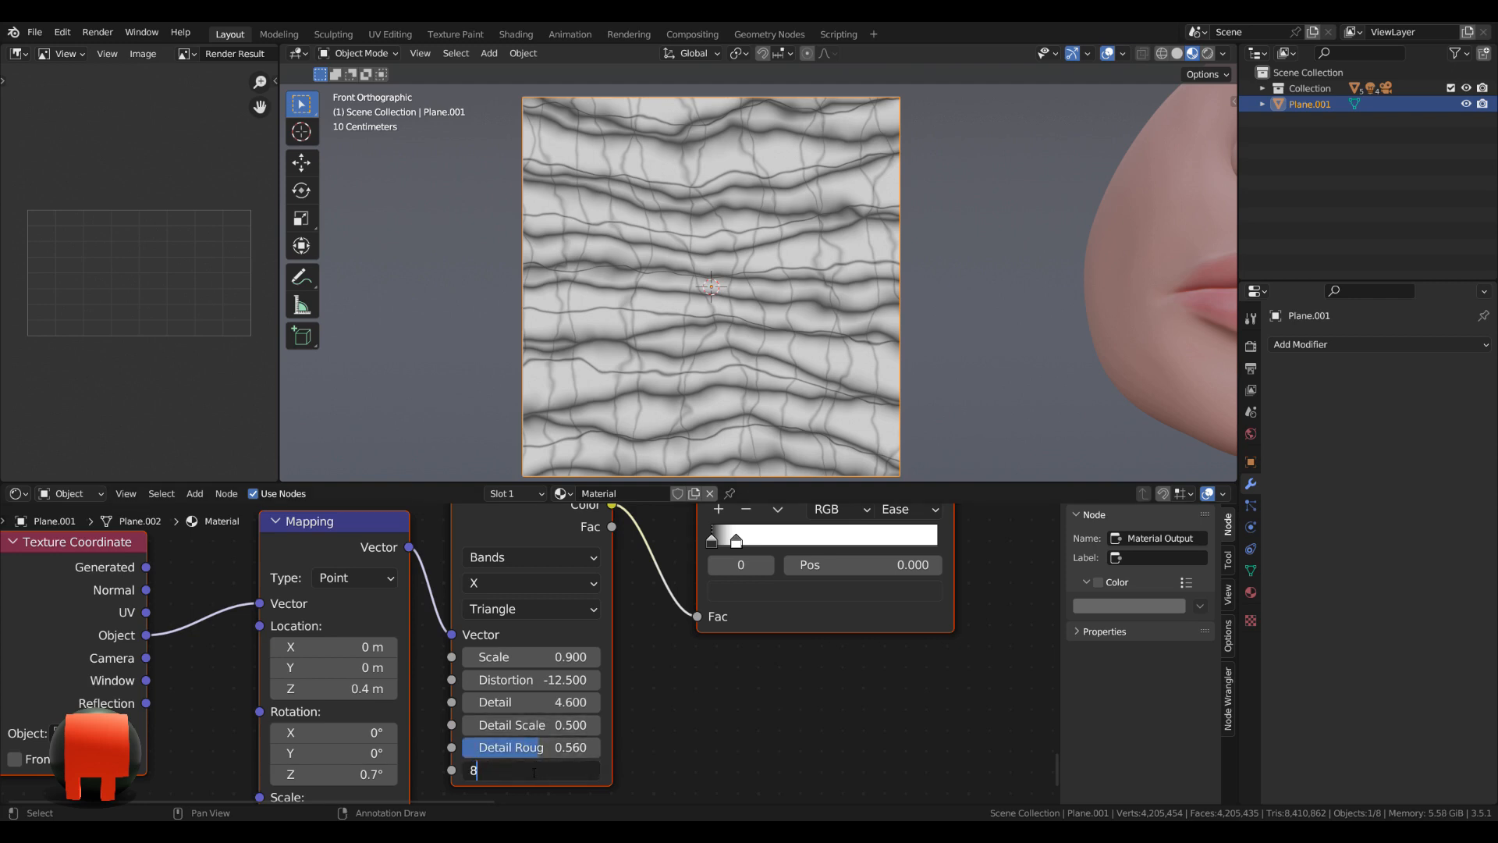
key("Return")
Preview the sixth ColorRamp on the plane and move the Material Output node below and beyond the fourth Darken node.
scroll(738, 721, "down", 2)
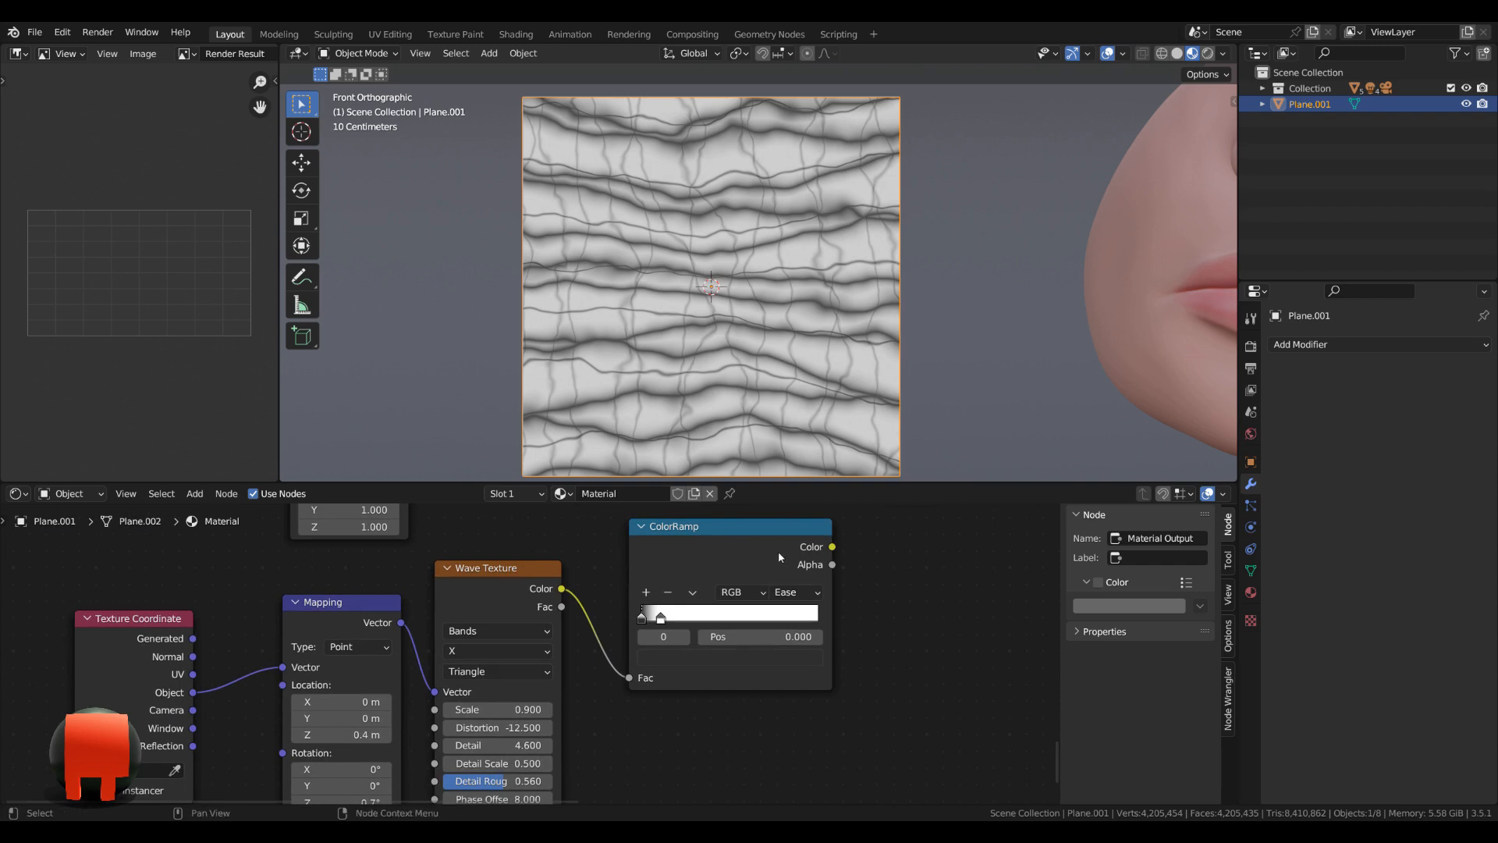
left_click(778, 551, "ctrl+shift")
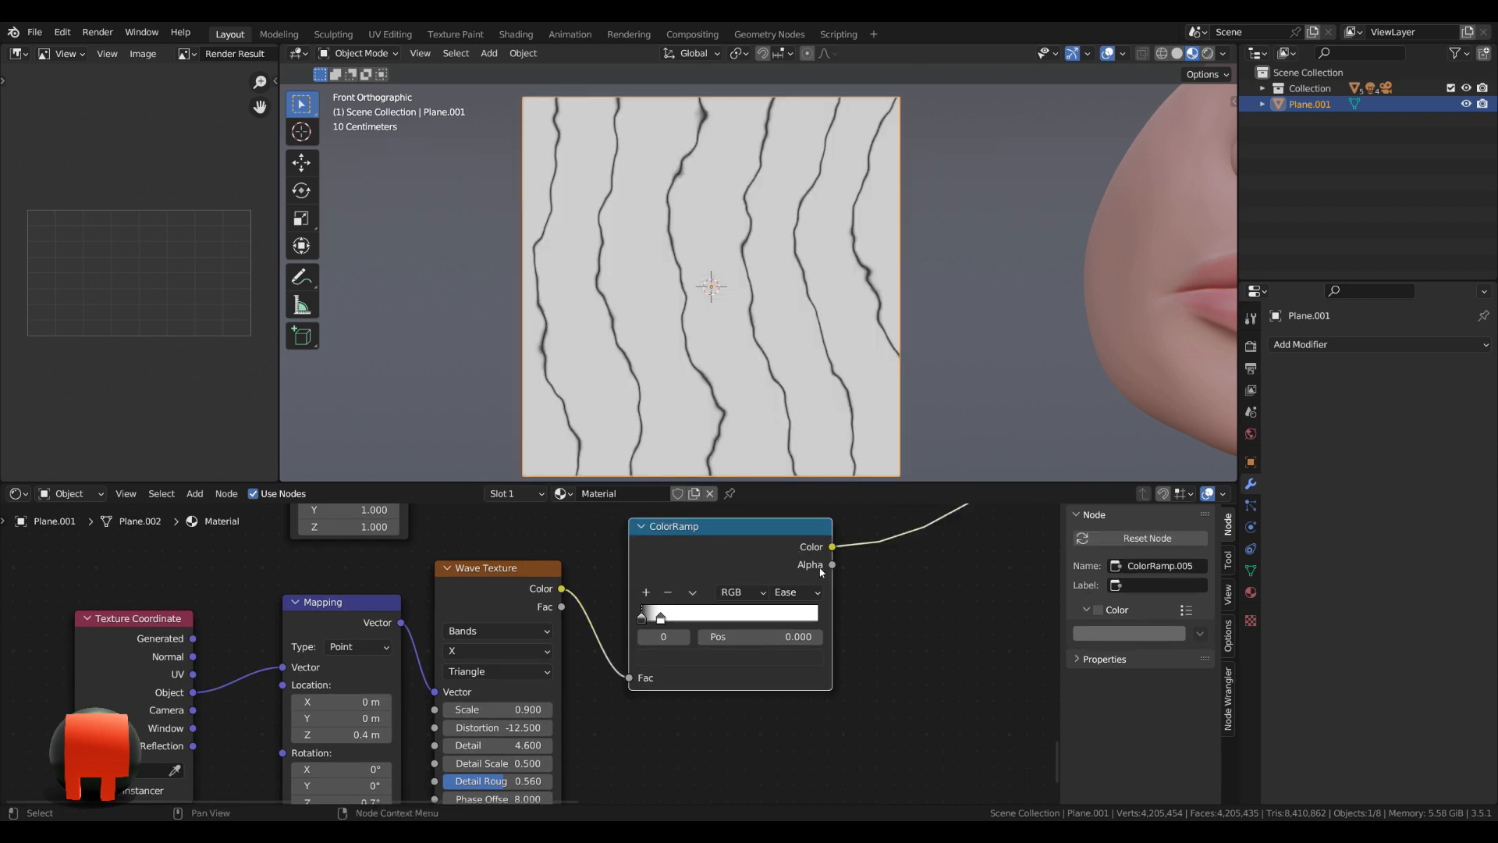
scroll(883, 629, "down", 3)
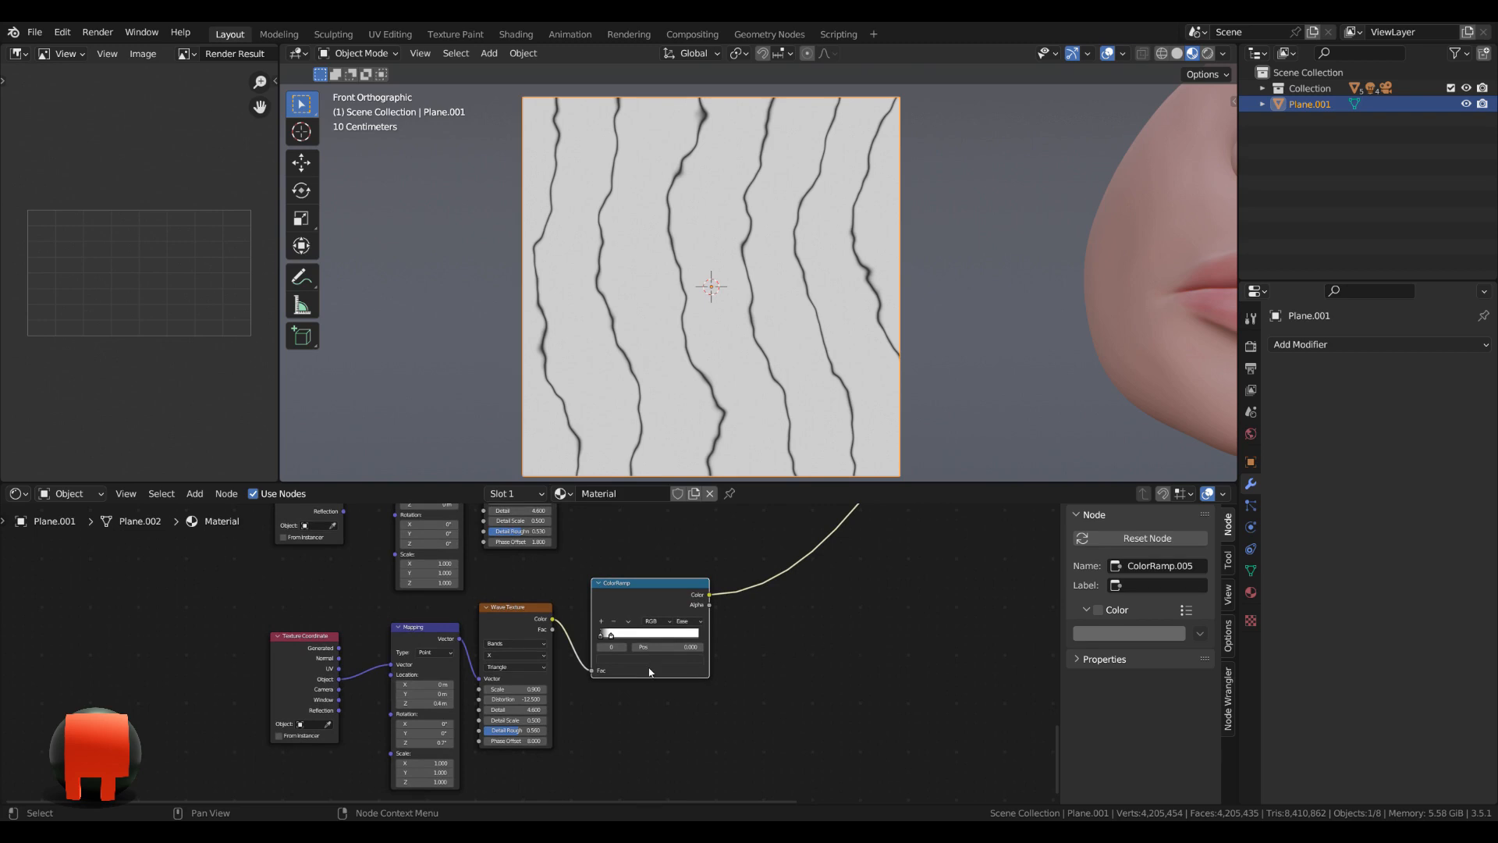
scroll(869, 639, "down", 3)
middle_click_drag(849, 564, 492, 598)
left_click_drag(521, 552, 577, 718)
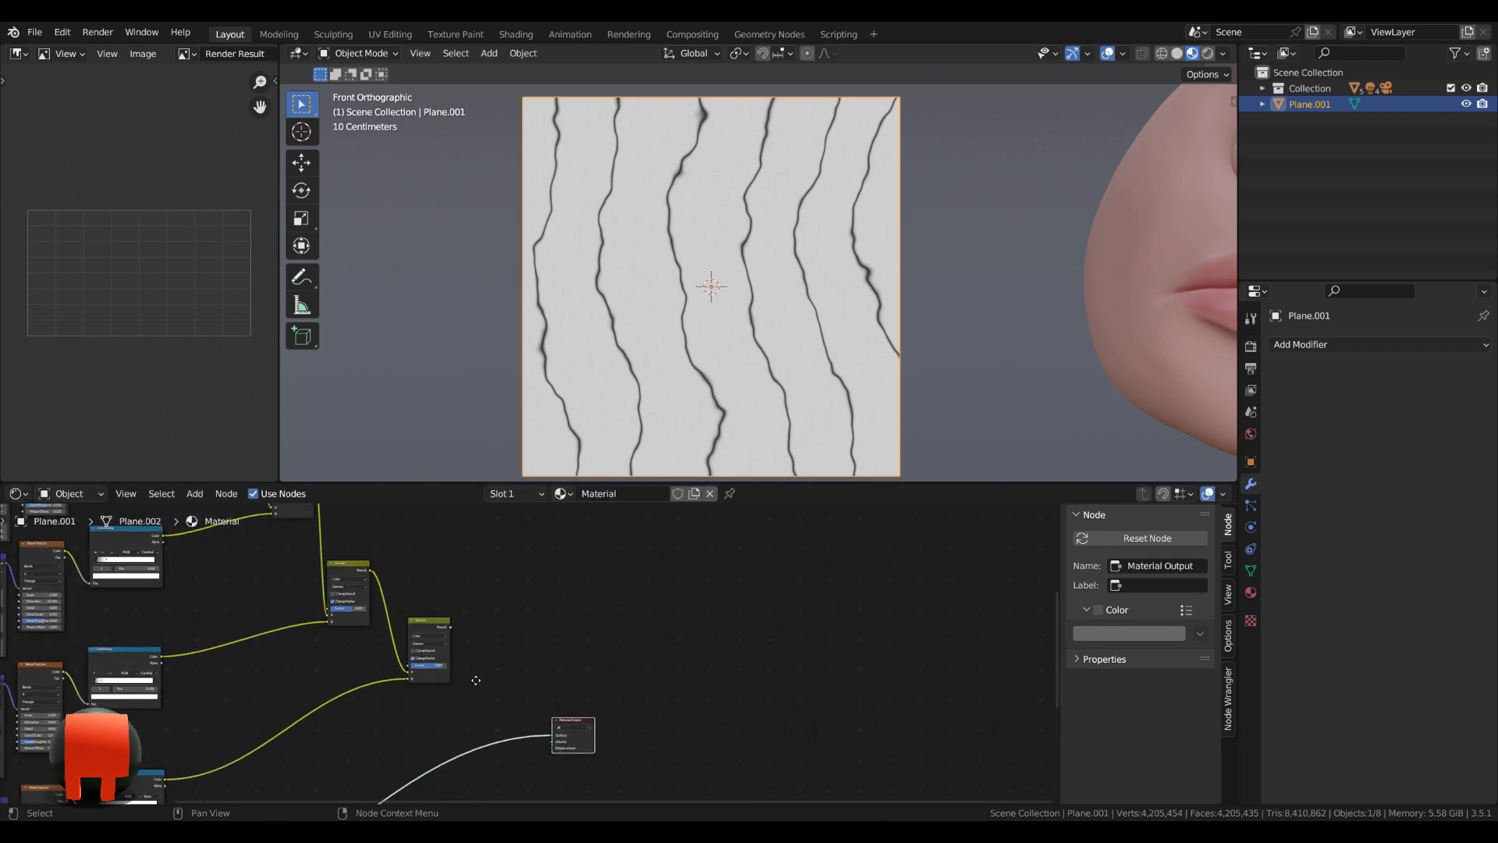
Duplicate the fourth Darken node before the Material Output, blending the fourth Darken's result with the sixth ColorRamp.
middle_click_drag(438, 641, 449, 624)
left_click(449, 624)
key("shift+d")
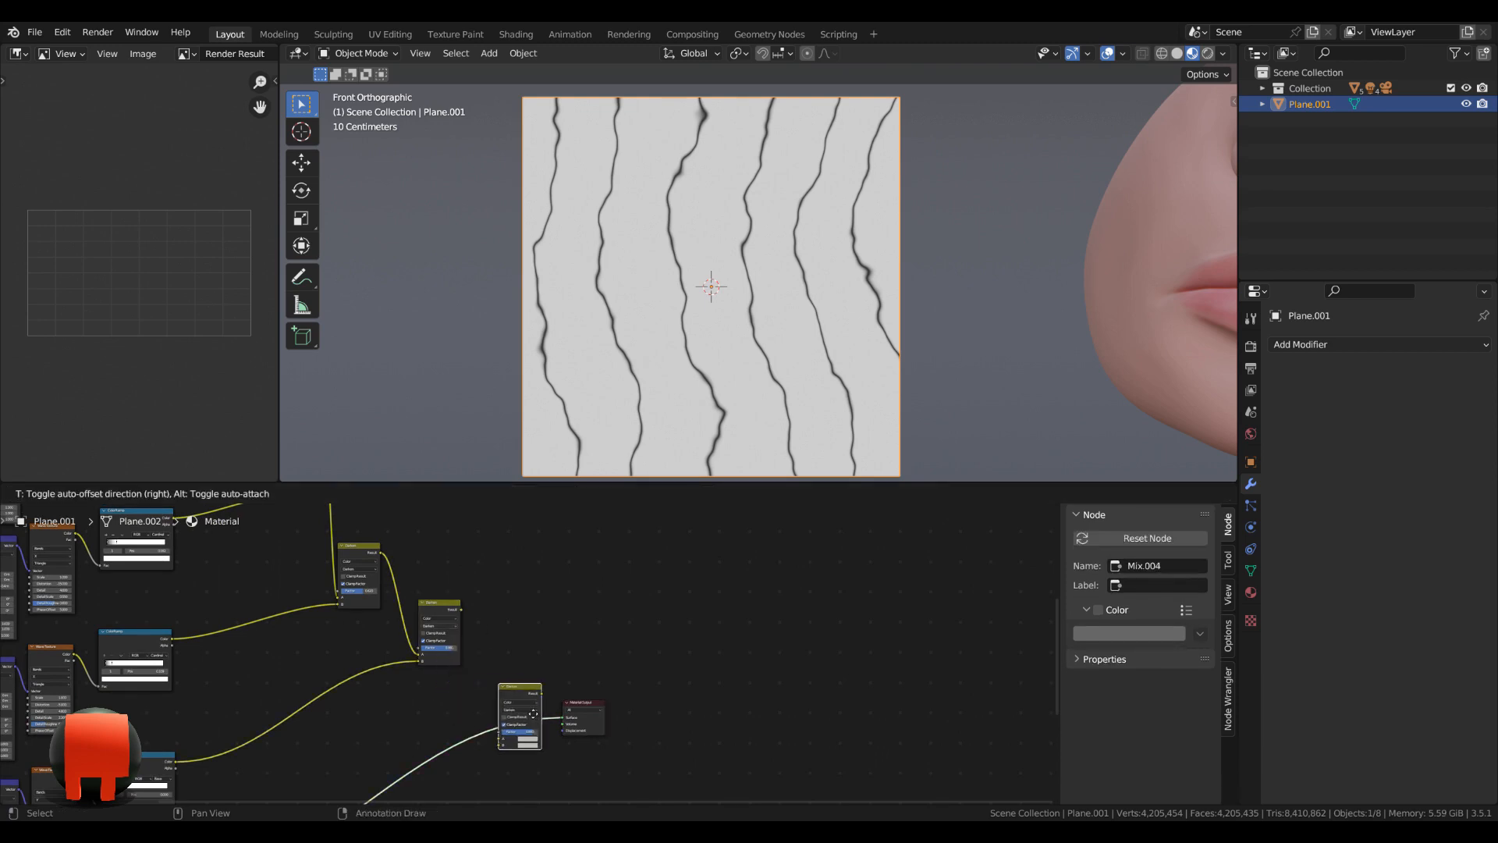
left_click(527, 706)
left_click_drag(463, 609, 496, 737)
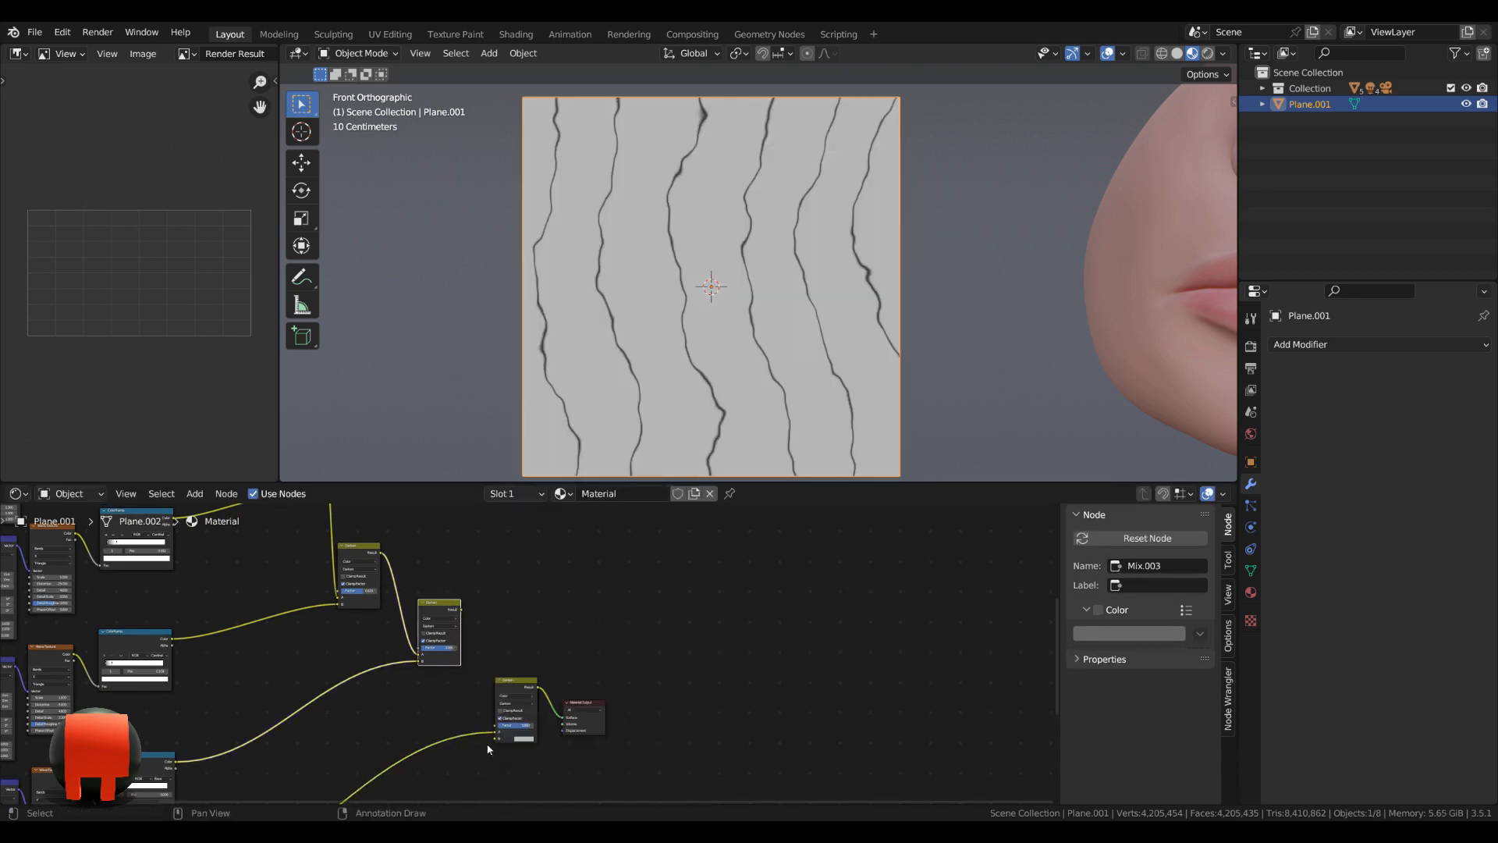
scroll(511, 751, "up", 5)
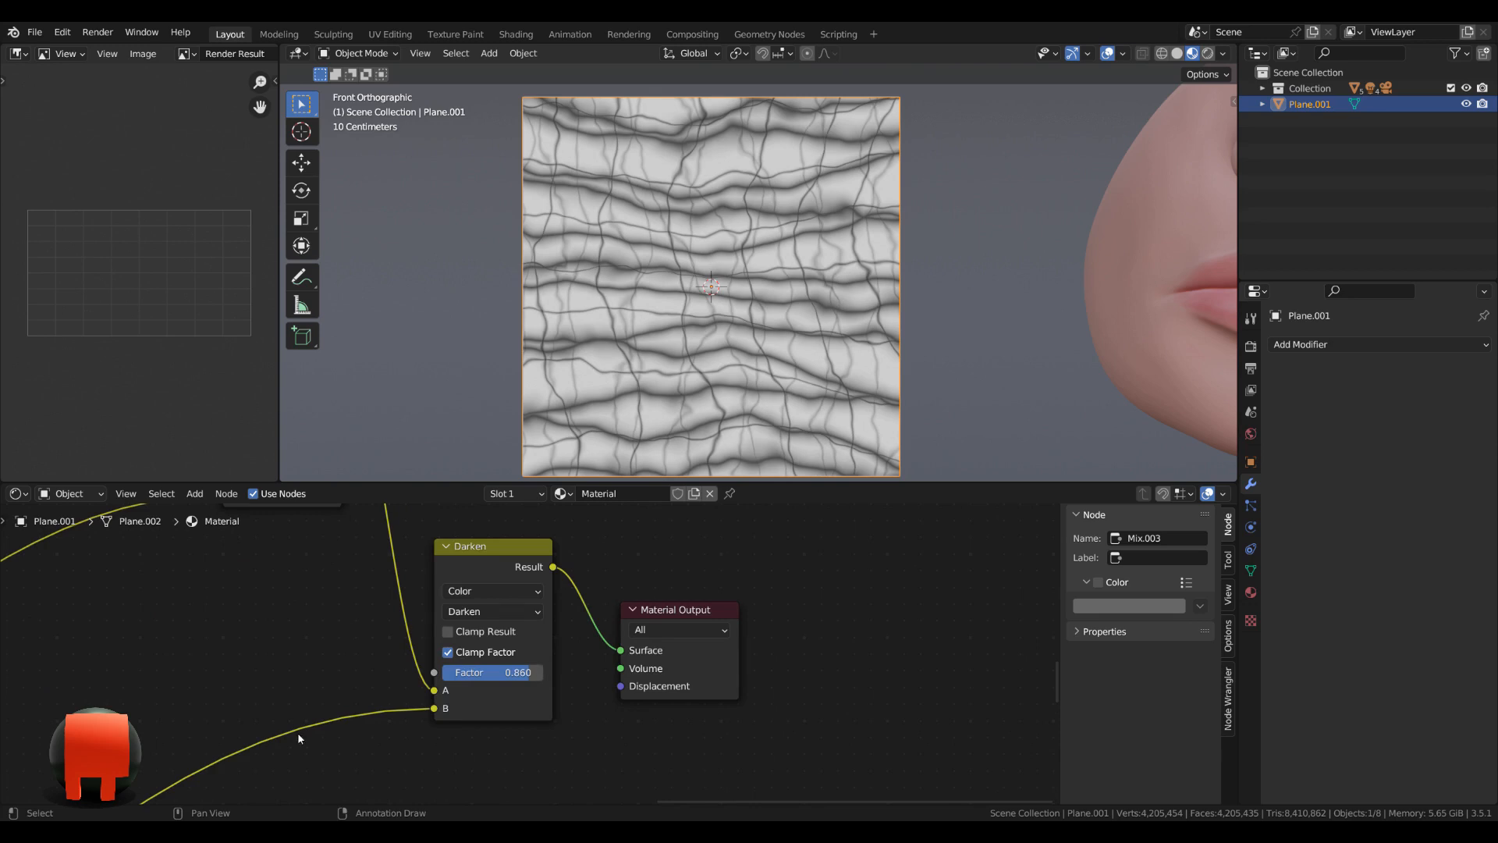
Set the fifth Darken node's factor to 0.82.
scroll(537, 662, "up", 1)
left_click(520, 681)
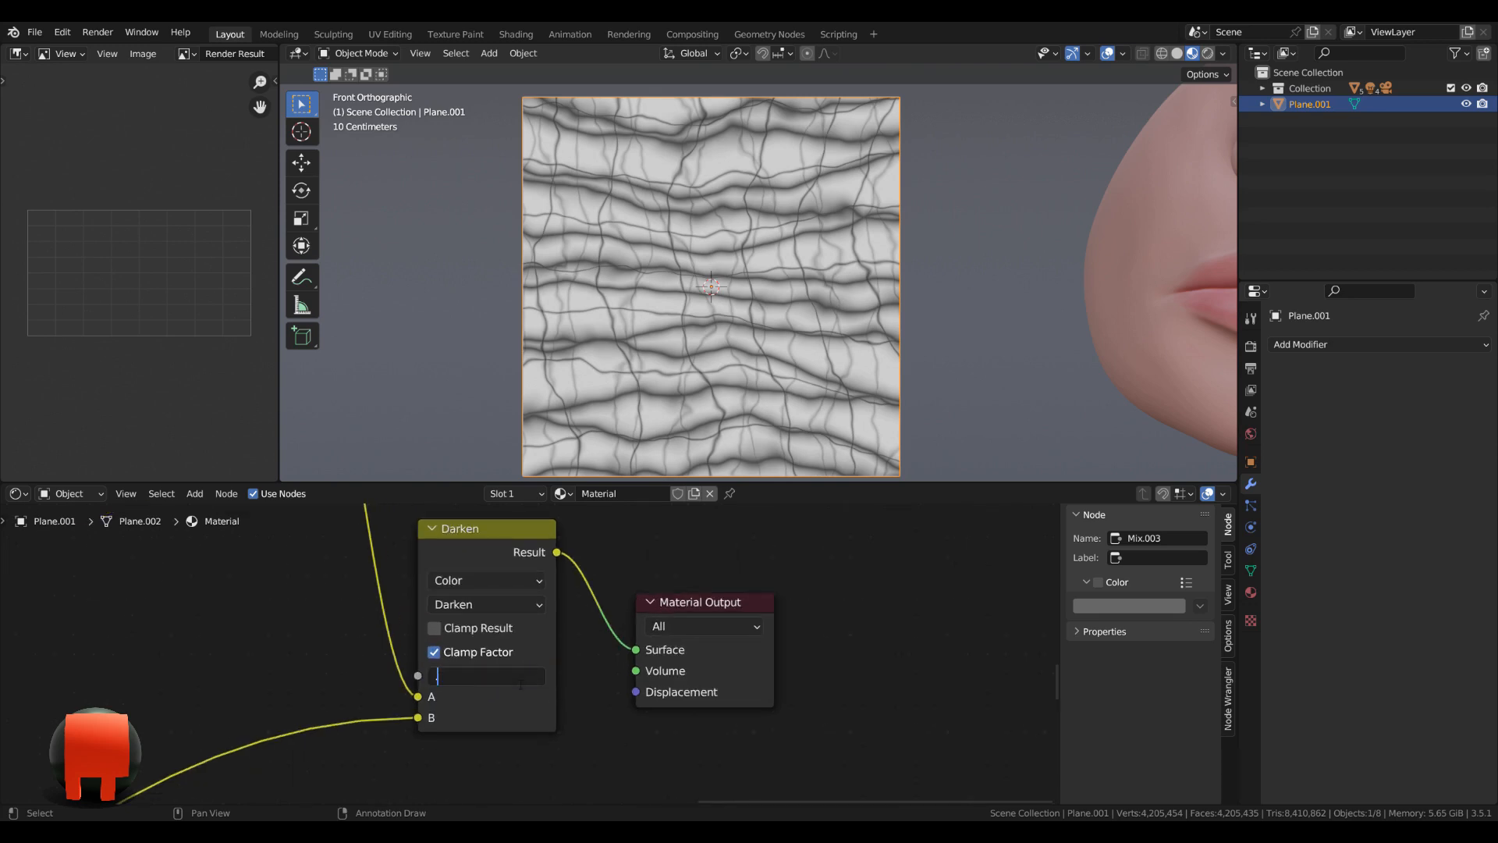
key("Return")
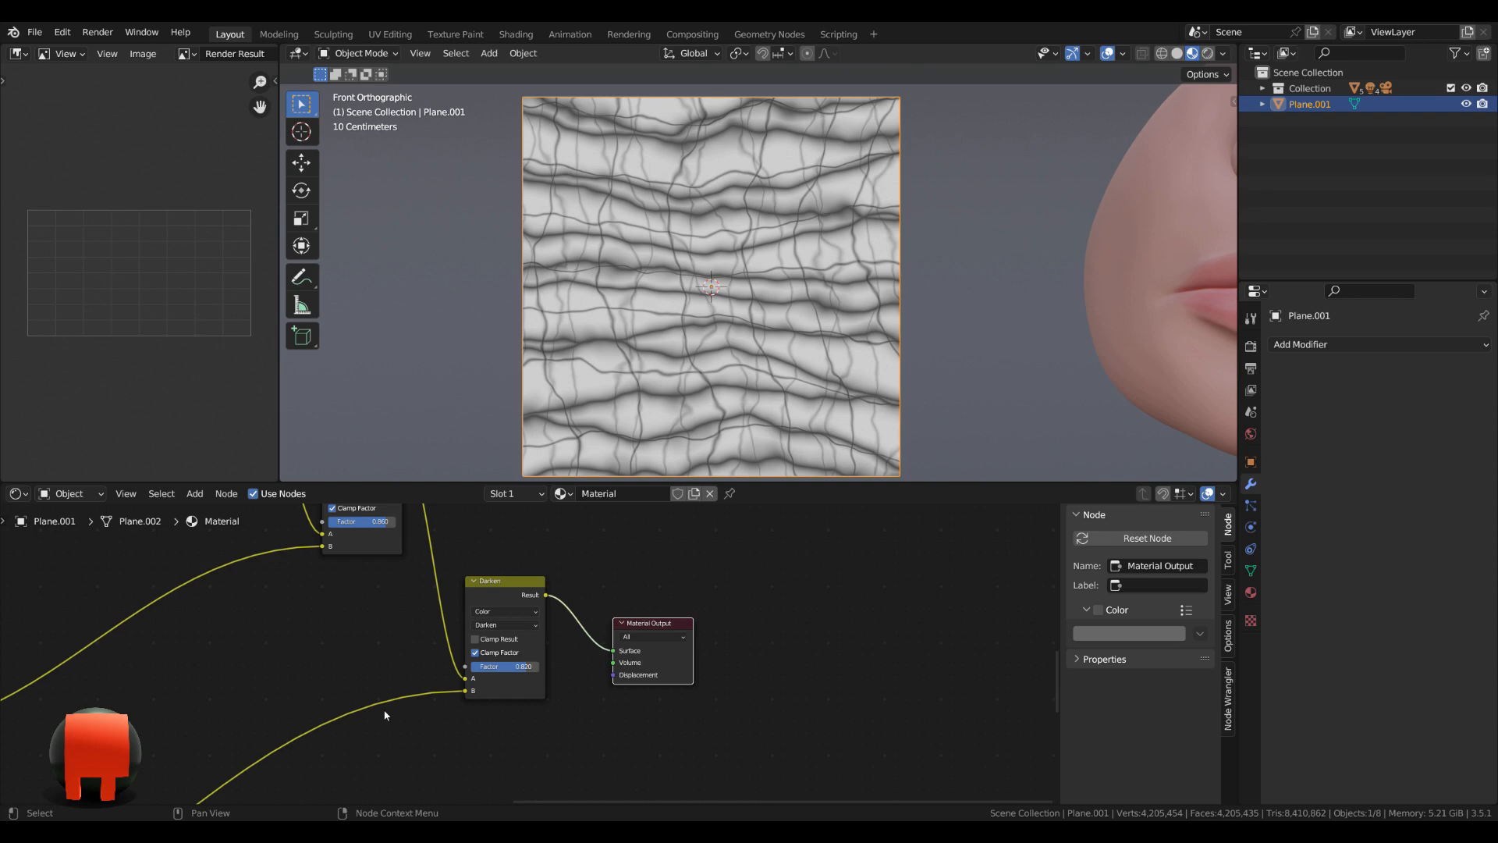
Enlarge the node editor and combine the first Texture Coordinate, Mapping, Wave Texture and ColorRamp chain into a node group.
scroll(385, 715, "down", 5)
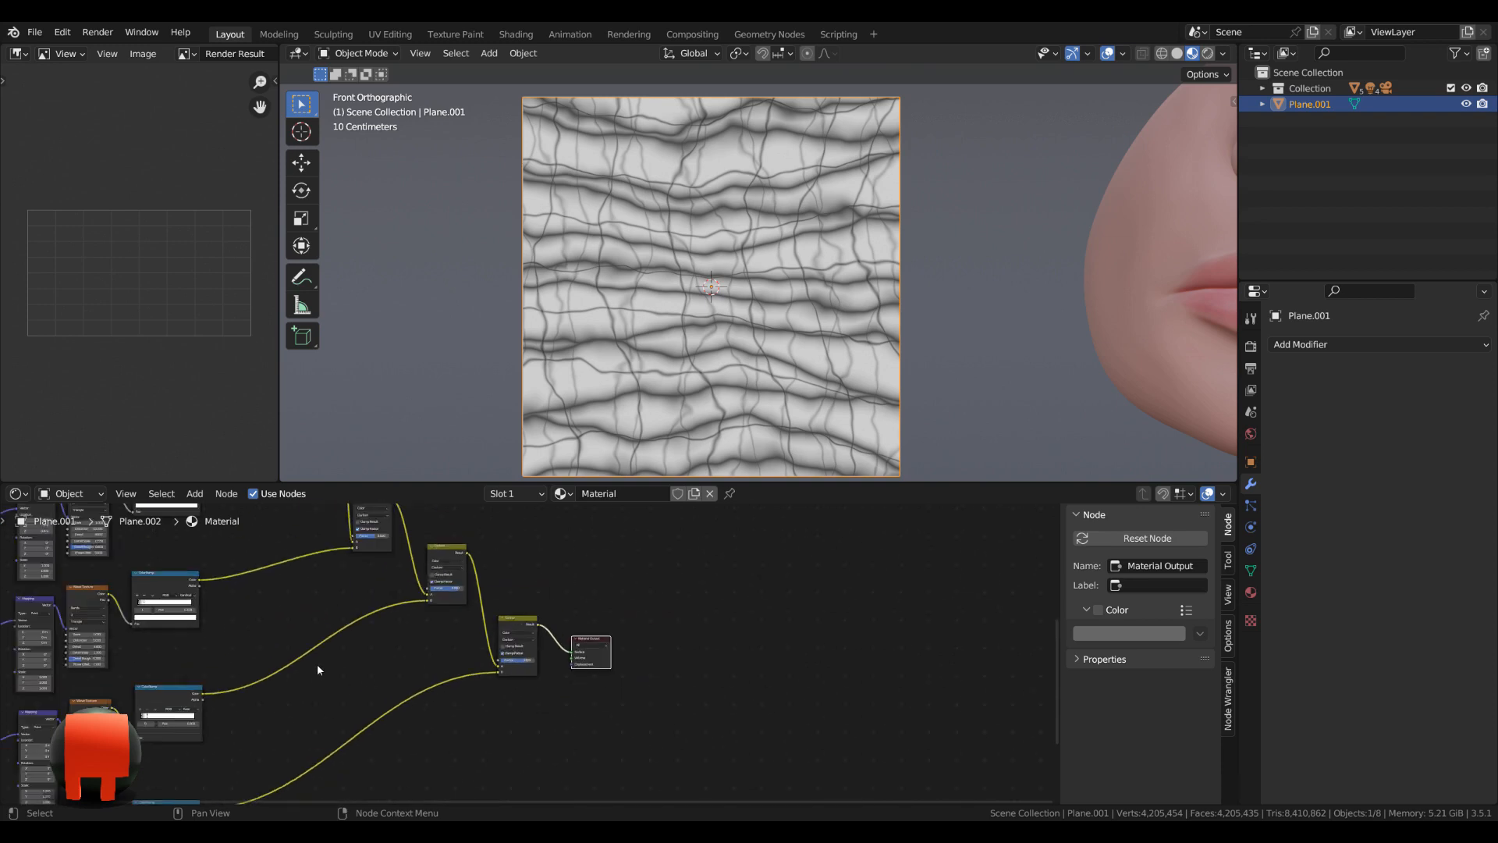
scroll(485, 636, "up", 6)
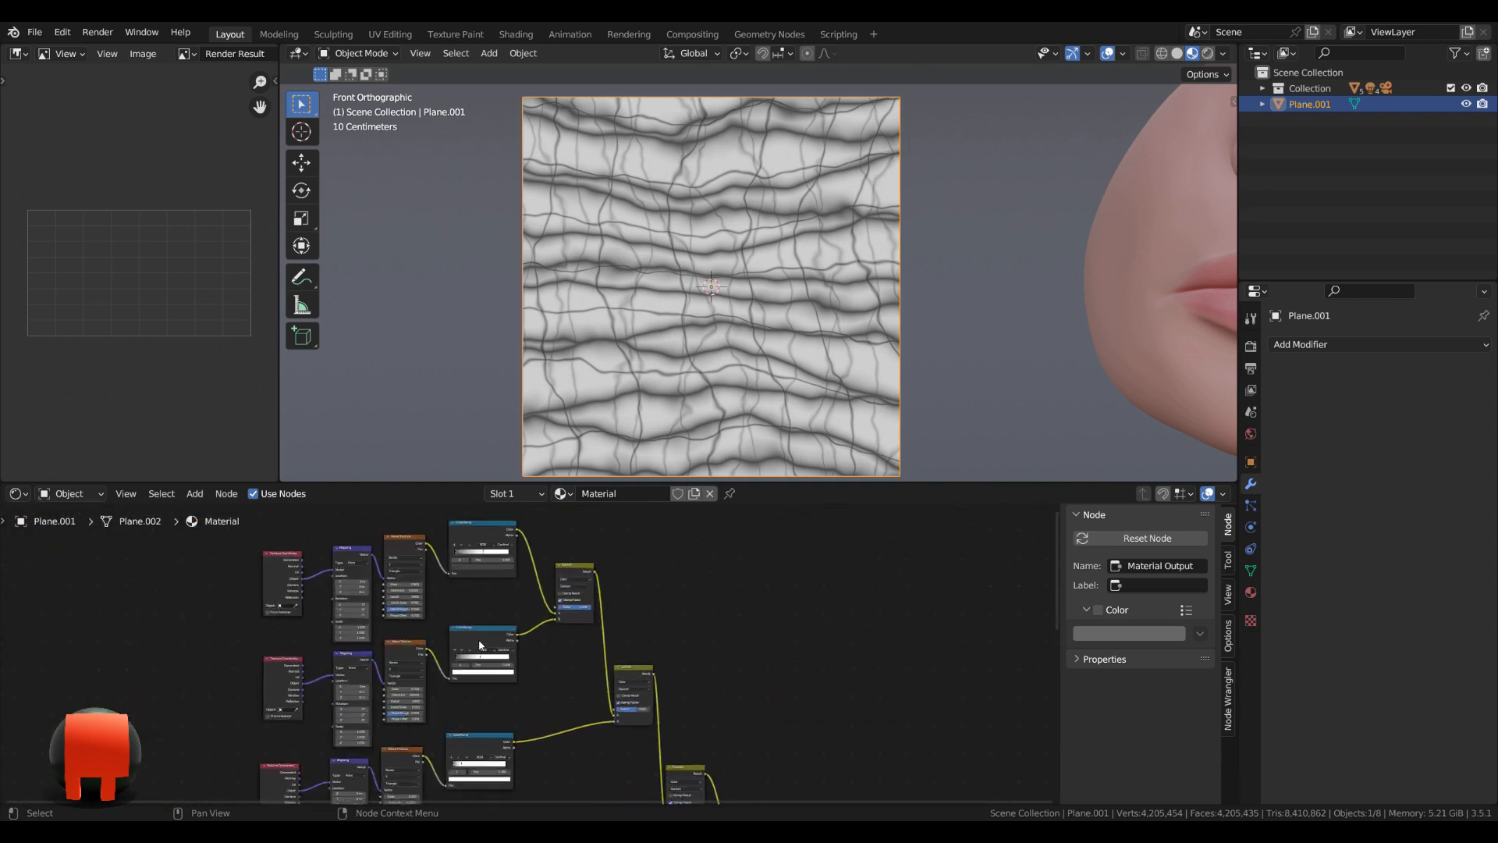
scroll(536, 702, "up", 5)
middle_click_drag(573, 723, 583, 645)
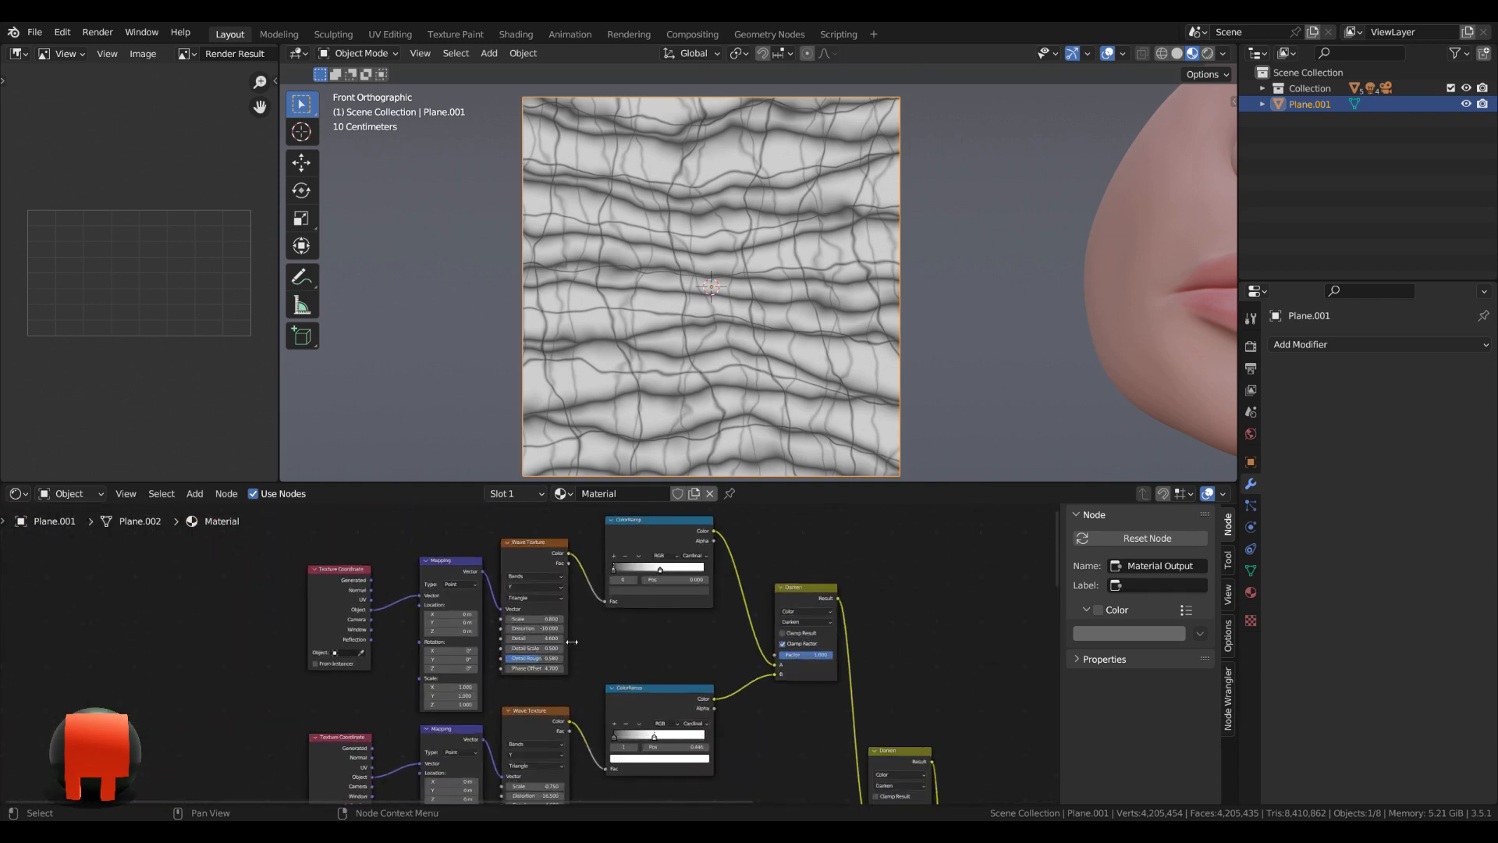
left_click_drag(449, 483, 439, 335)
left_click_drag(263, 458, 675, 553)
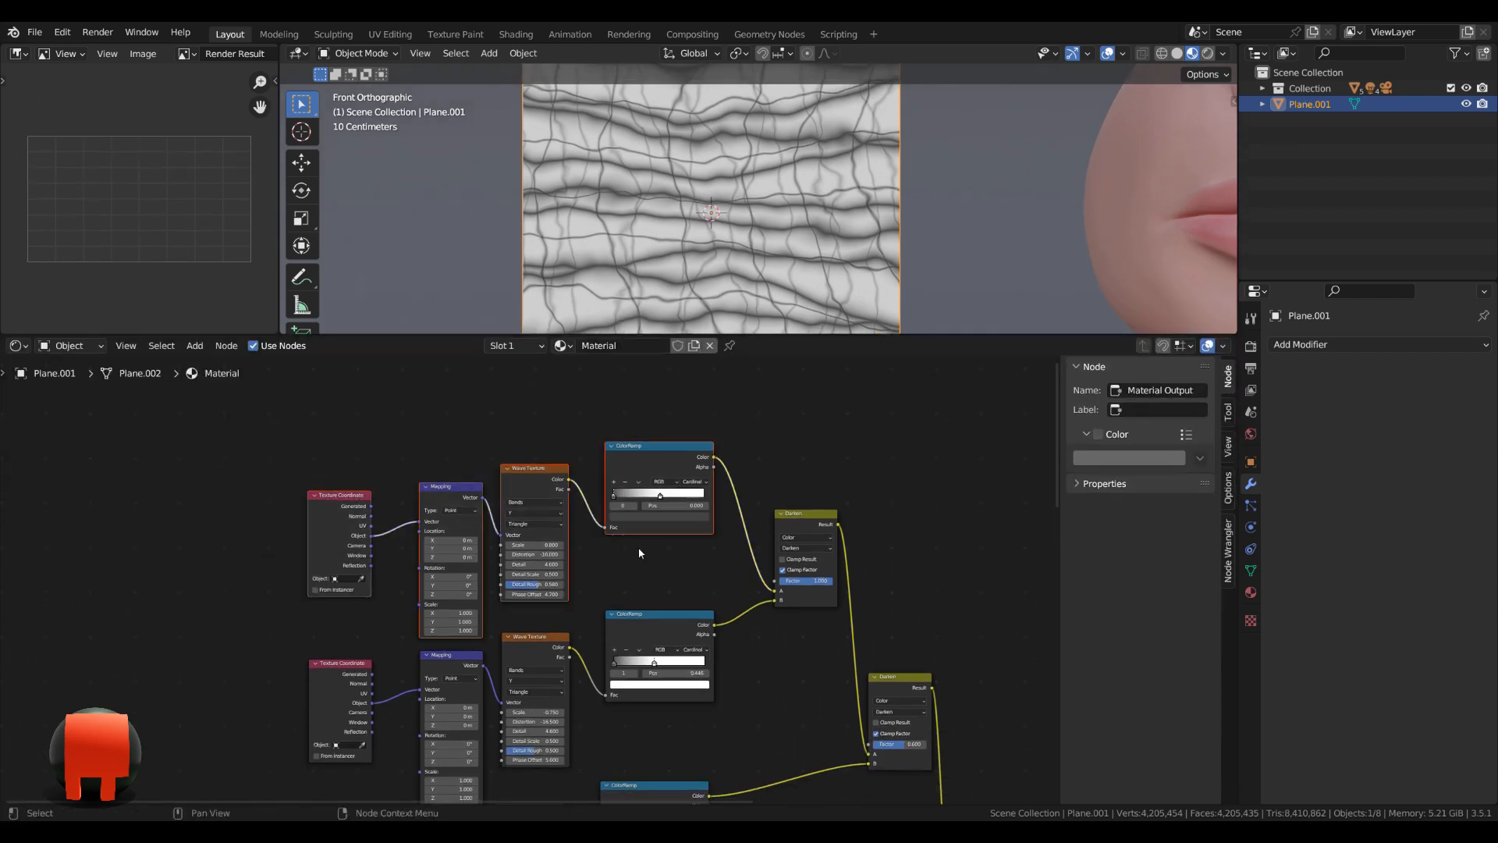
key("ctrl+g")
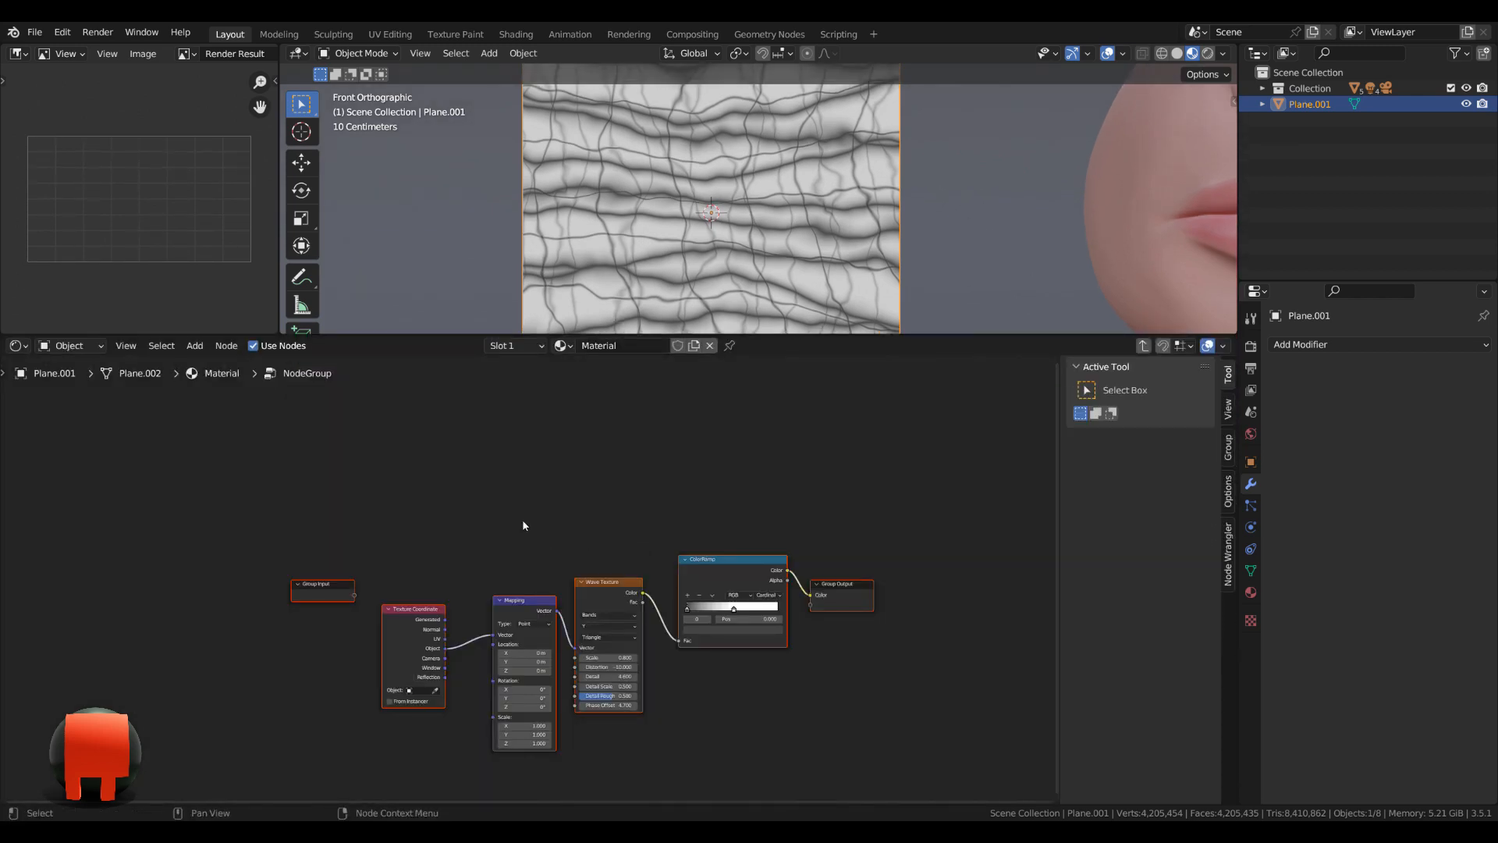
key("Tab")
Name the first node group Horizontal 1 and move it closer to the first Darken node.
scroll(523, 526, "up", 5)
left_click_drag(481, 441, 531, 536)
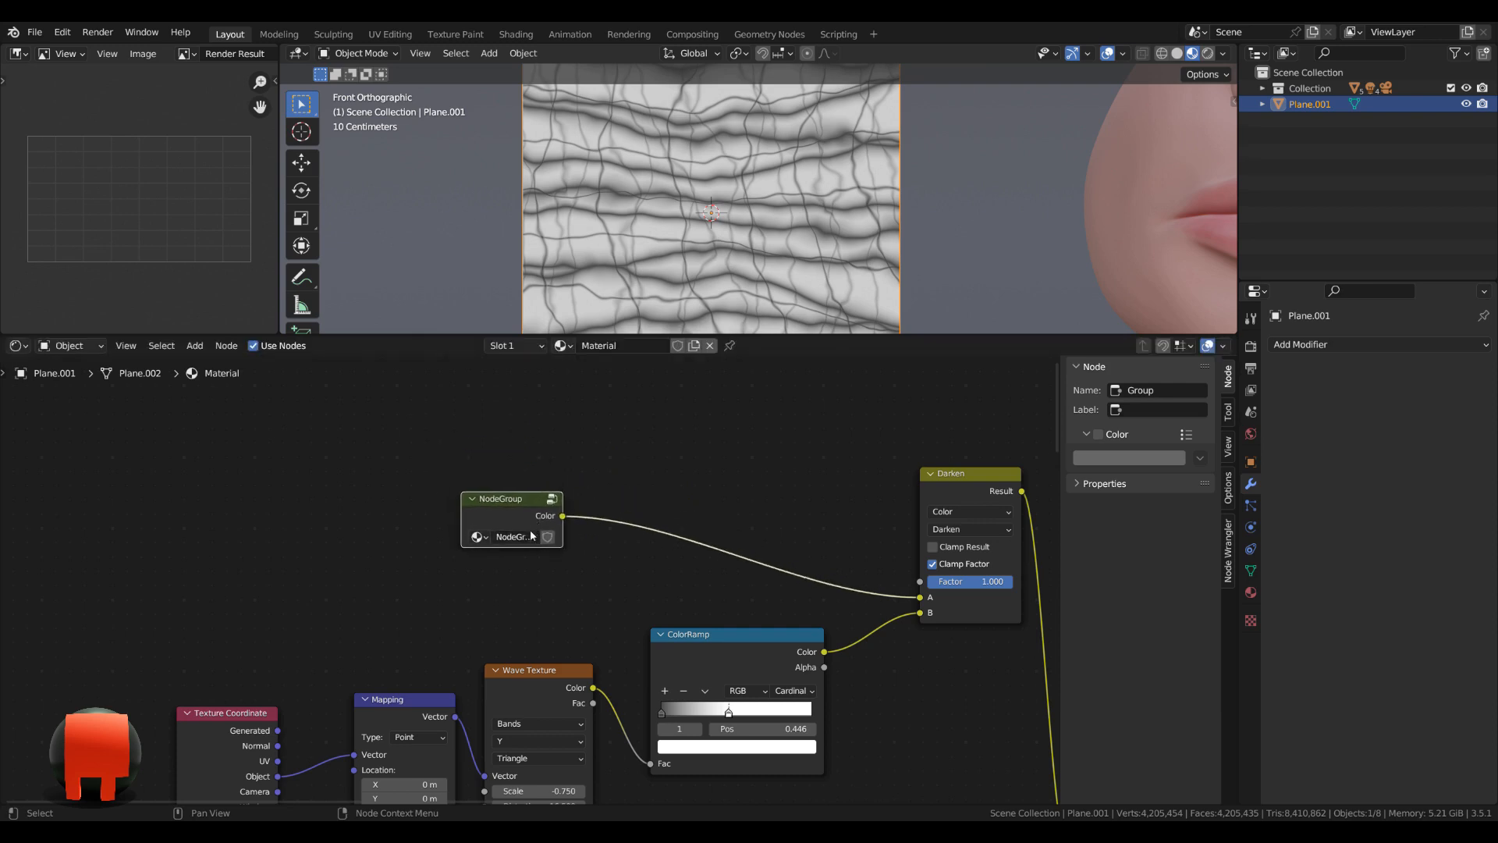
double_click(532, 536)
type("Ho")
key("Return")
left_click_drag(536, 527, 642, 536)
Combine the second Texture Coordinate to ColorRamp chain into a node group and return to the main material tree.
scroll(538, 577, "down", 7)
middle_click_drag(229, 617, 278, 496)
left_click_drag(278, 500, 753, 590)
key("ctrl+g")
key("Tab")
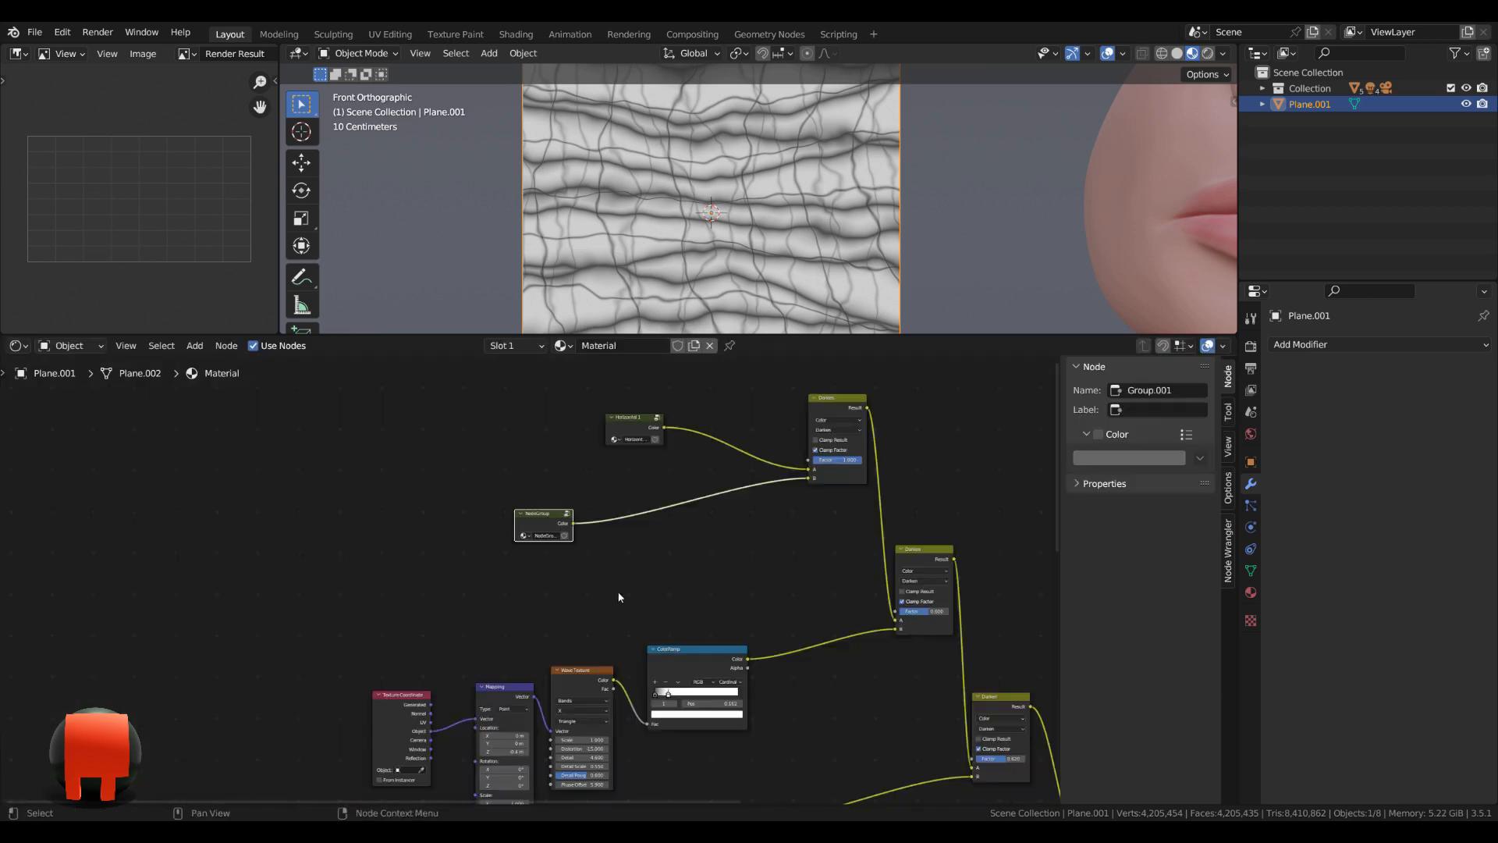
Name the second node group Horizontal 2 and gather both horizontal groups close to the first Darken node.
scroll(557, 577, "up", 2)
left_click(555, 511)
type("Horizontal")
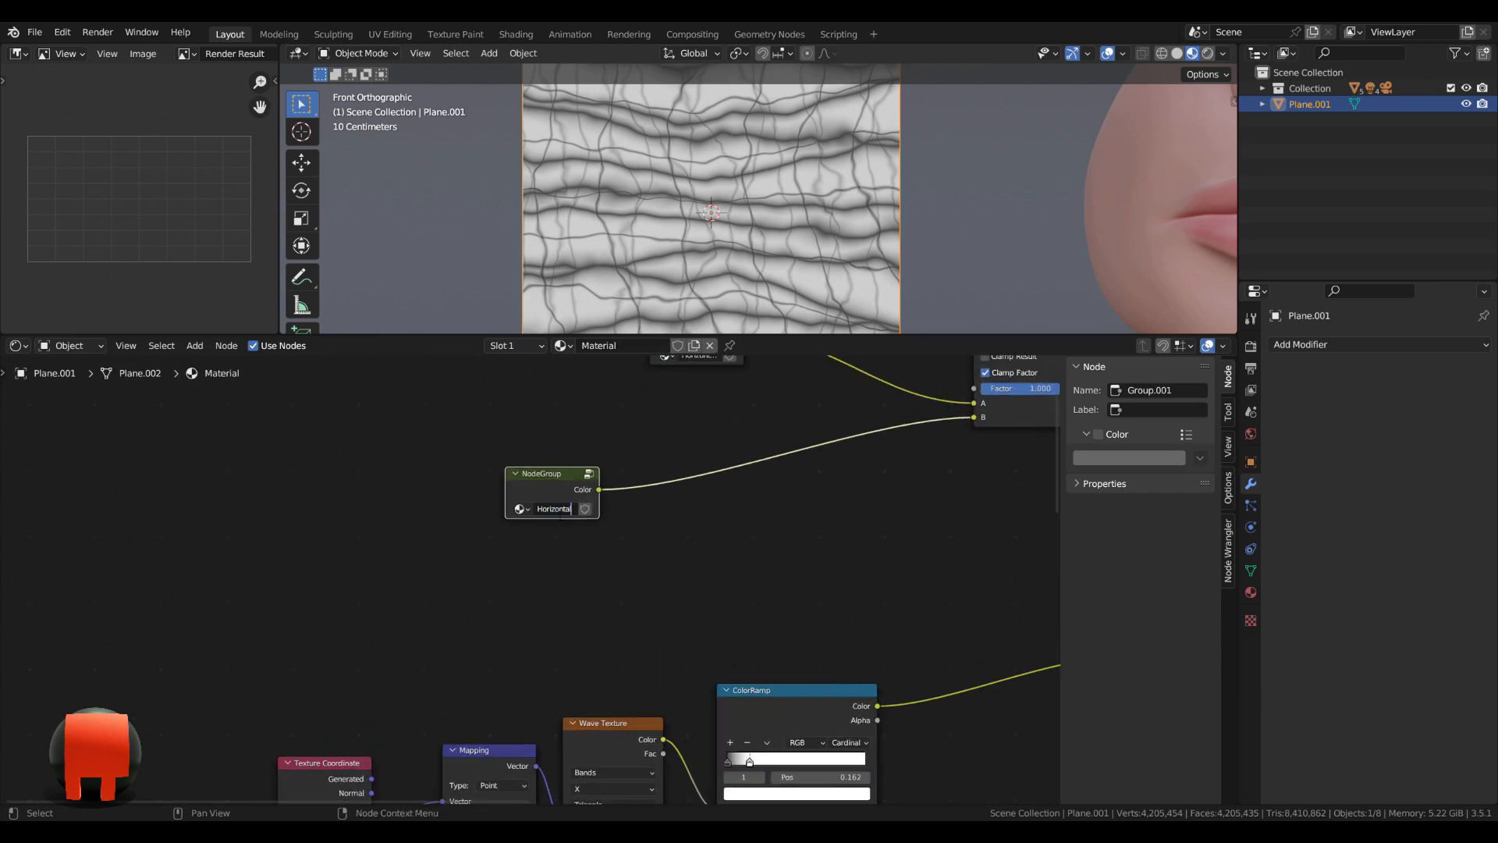
scroll(563, 533, "down", 3)
middle_click_drag(746, 483, 725, 528)
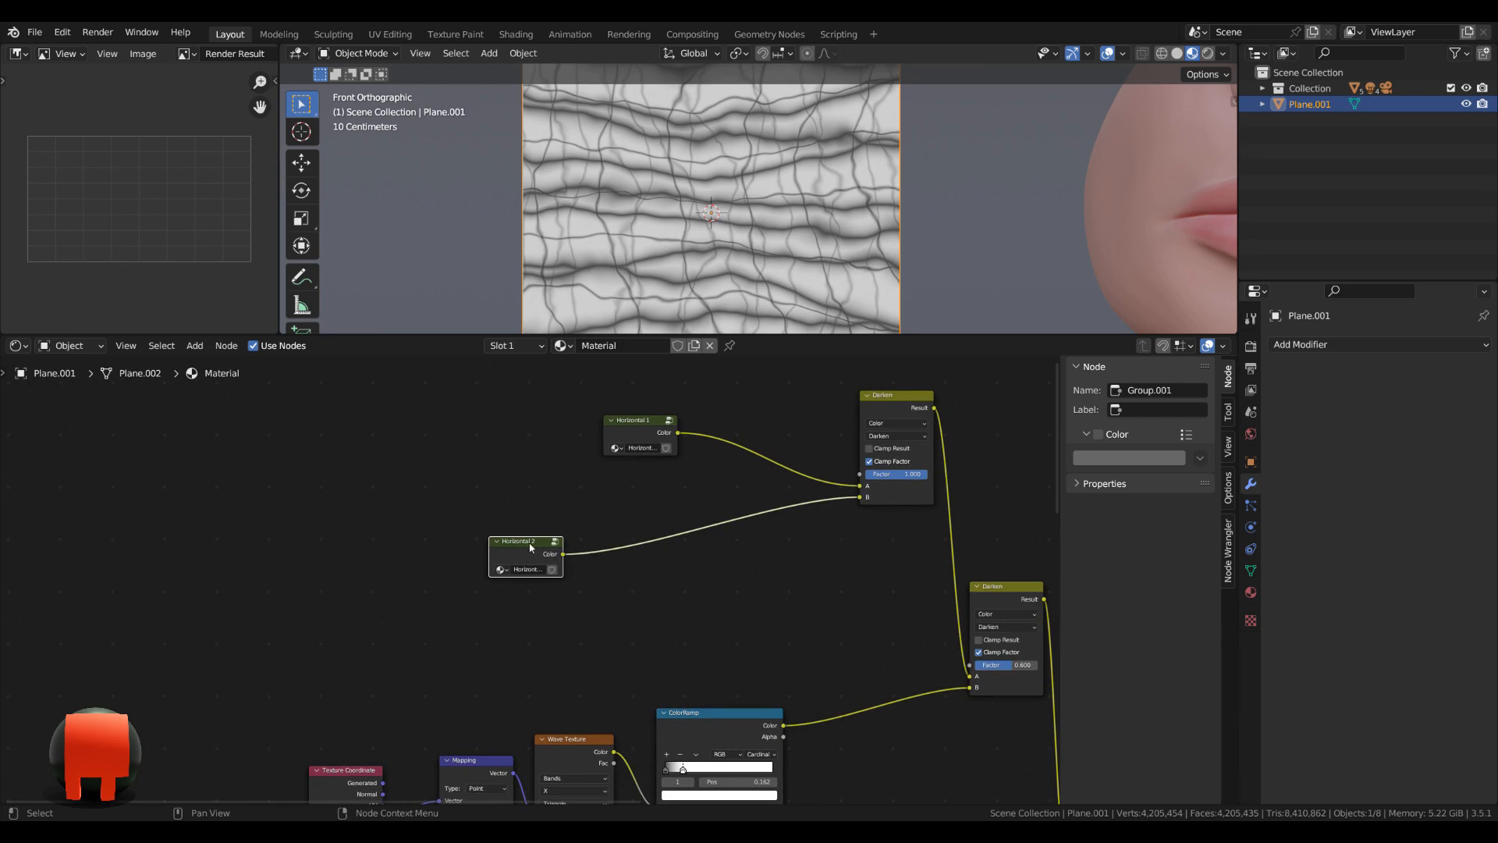
left_click_drag(530, 547, 643, 491)
left_click_drag(606, 396, 783, 506)
left_click_drag(681, 391, 907, 539)
left_click_drag(891, 413, 868, 520)
middle_click_drag(842, 688, 800, 531)
Combine the third Texture Coordinate to ColorRamp chain into a node group and return to the main material tree.
scroll(798, 546, "down", 4)
middle_click_drag(788, 617, 804, 538)
left_click_drag(284, 466, 729, 599)
key("ctrl+g")
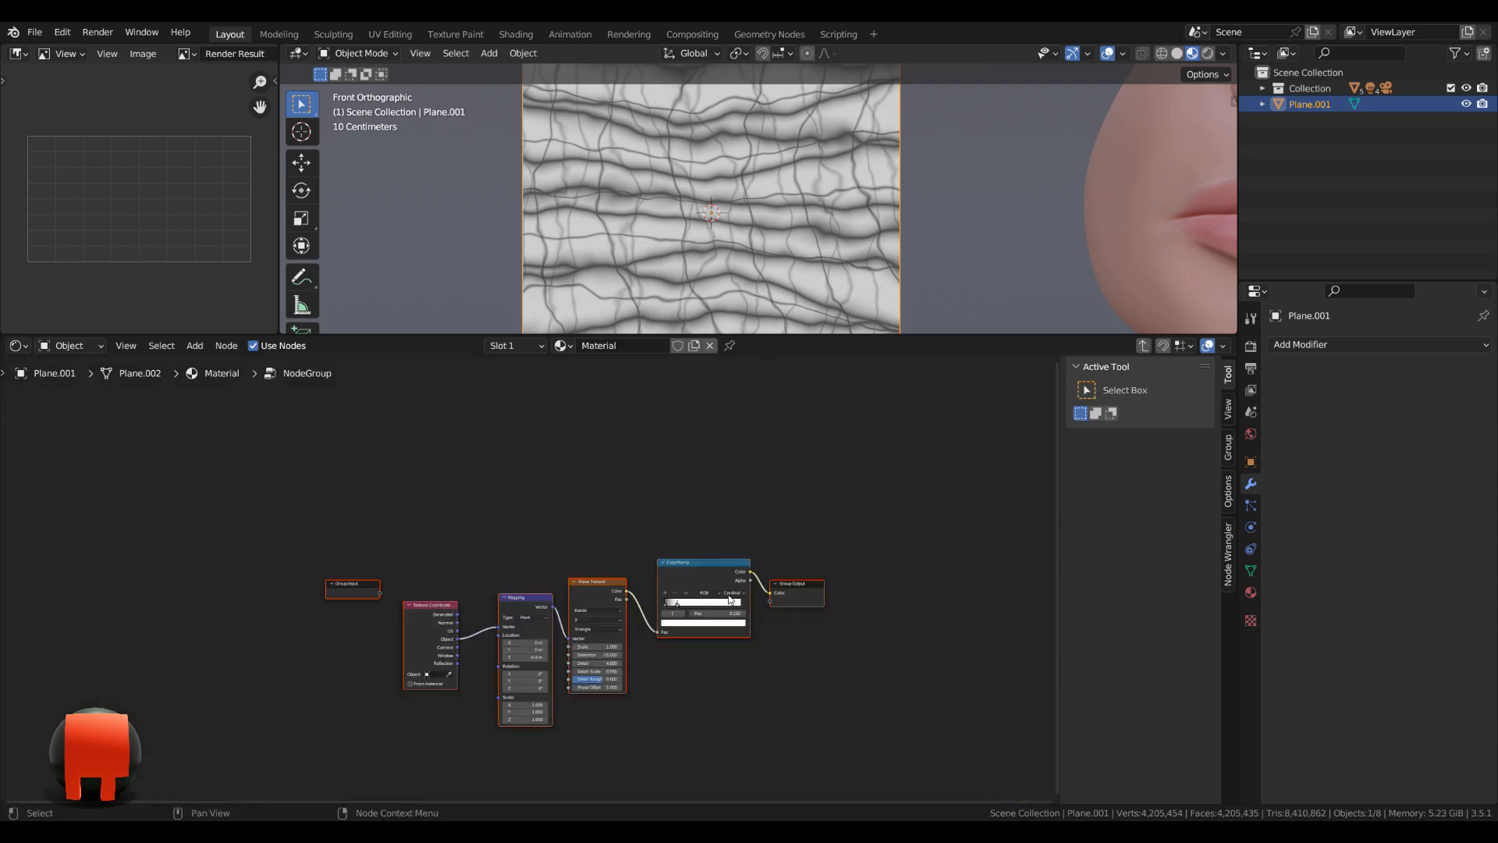
key("Tab")
Name the third node group Vertical 1 and move it beside the second Darken node.
scroll(570, 571, "up", 4)
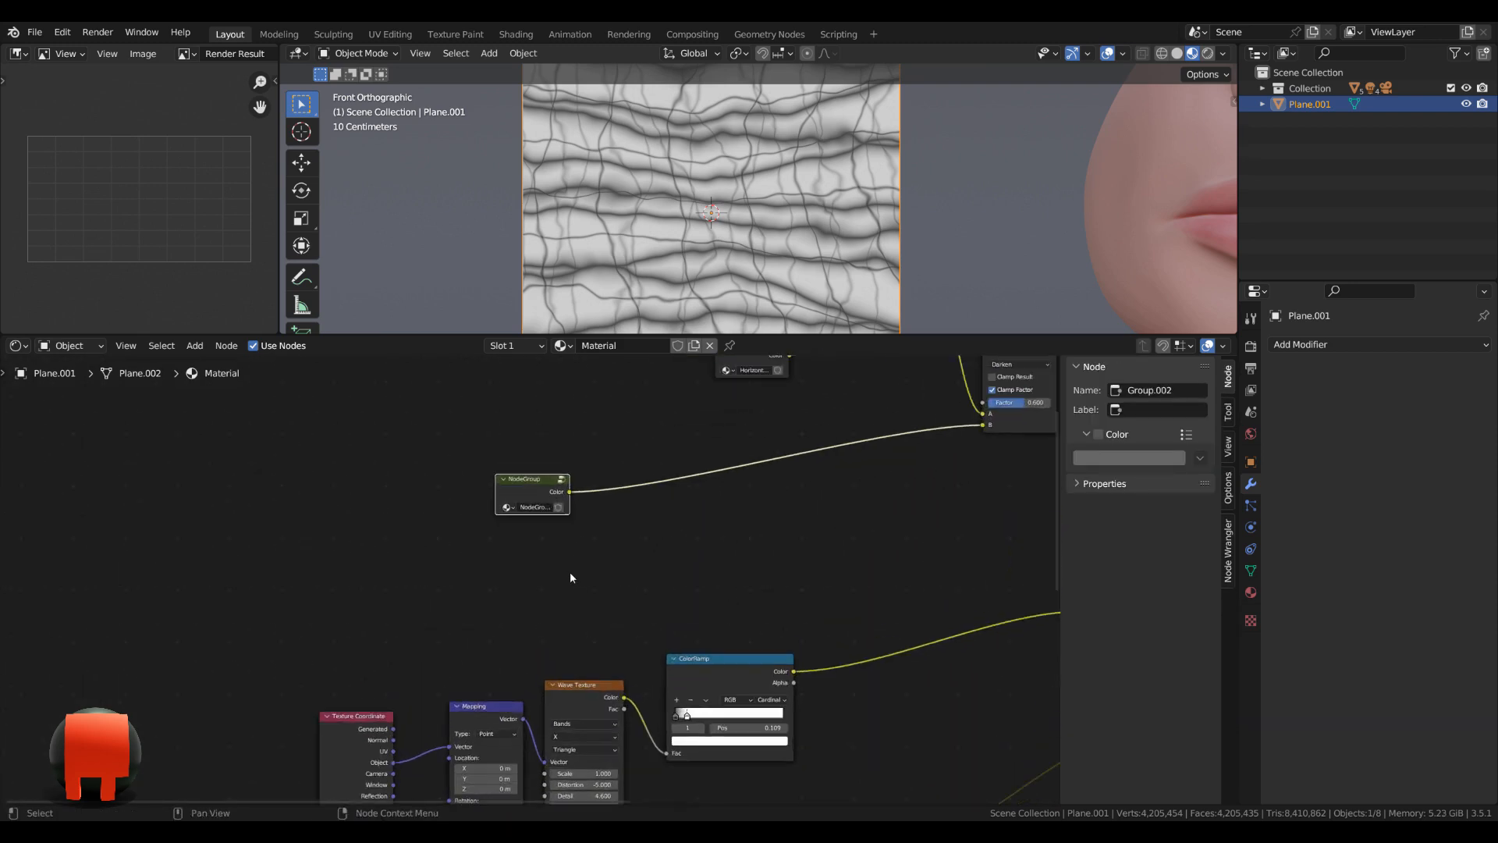
double_click(535, 494)
type("Ver")
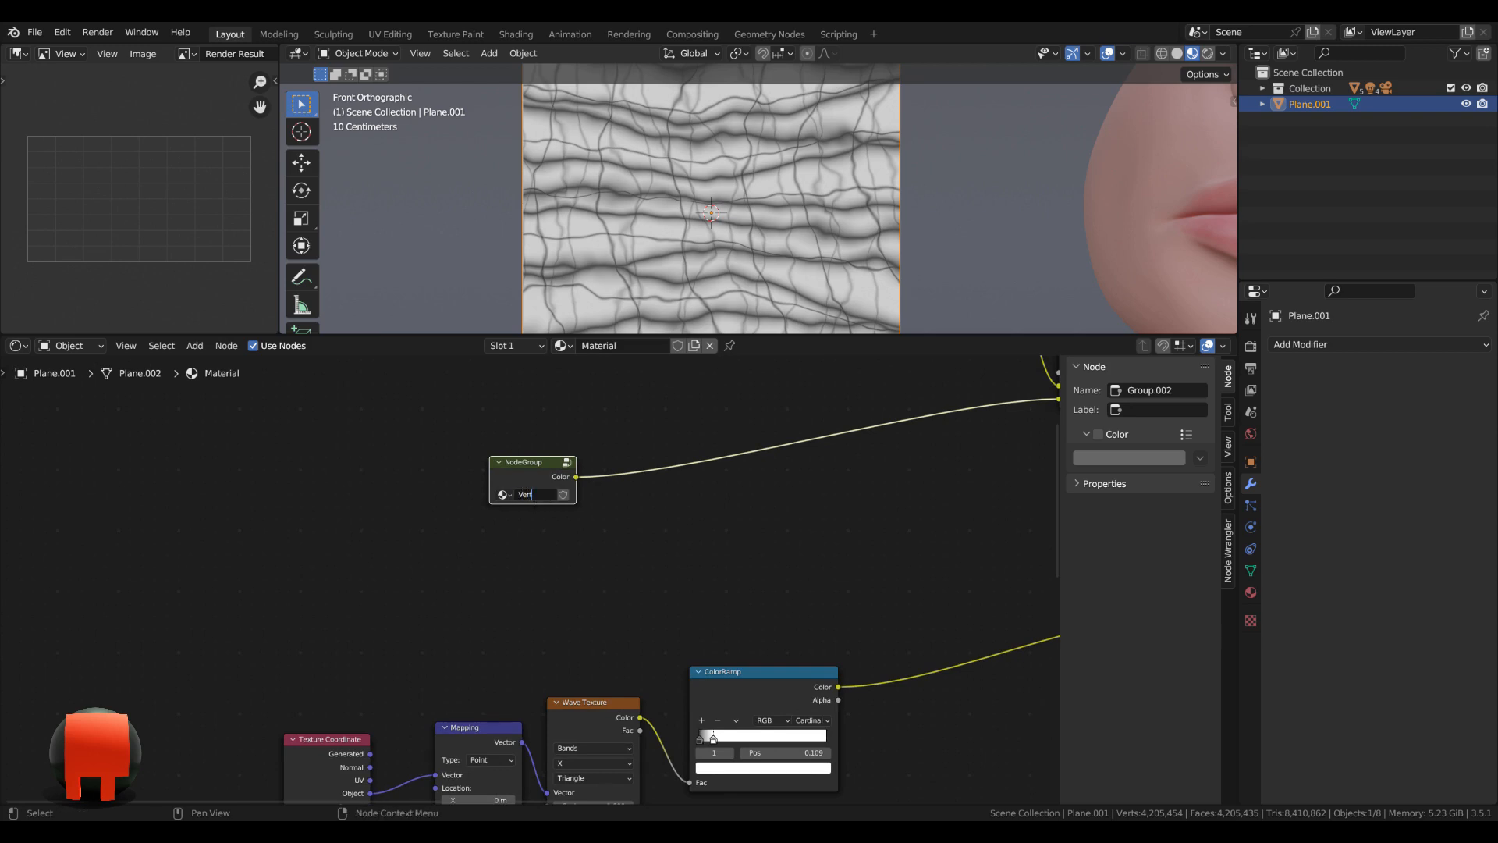
type("tical 1")
key("Return")
scroll(534, 508, "down", 4)
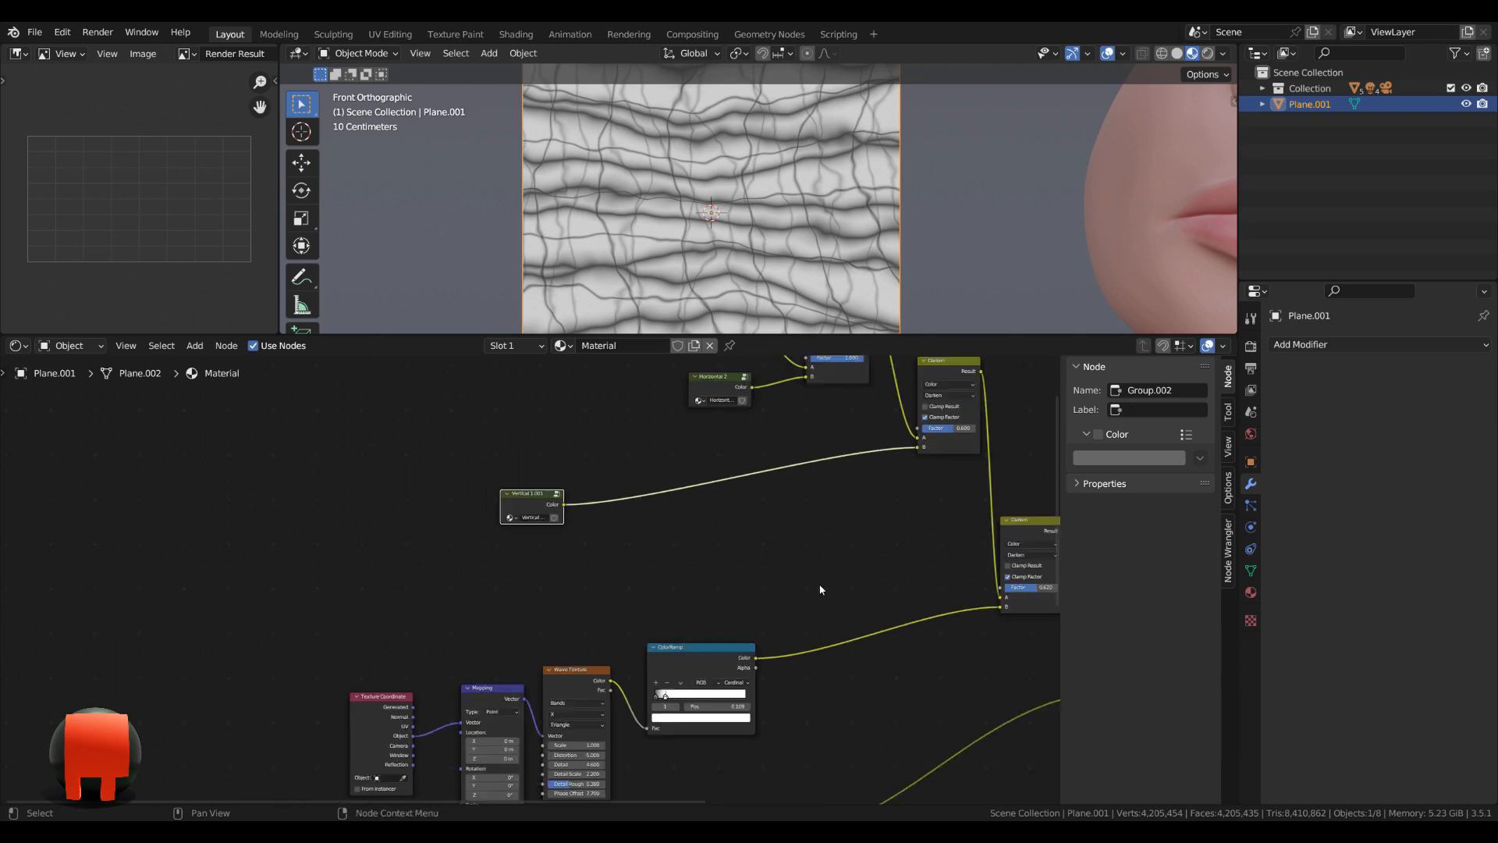
middle_click_drag(820, 589, 793, 595)
left_click_drag(510, 511, 827, 484)
Combine the fourth Texture Coordinate to ColorRamp chain into a node group and return to the main material tree.
middle_click_drag(821, 577, 854, 424)
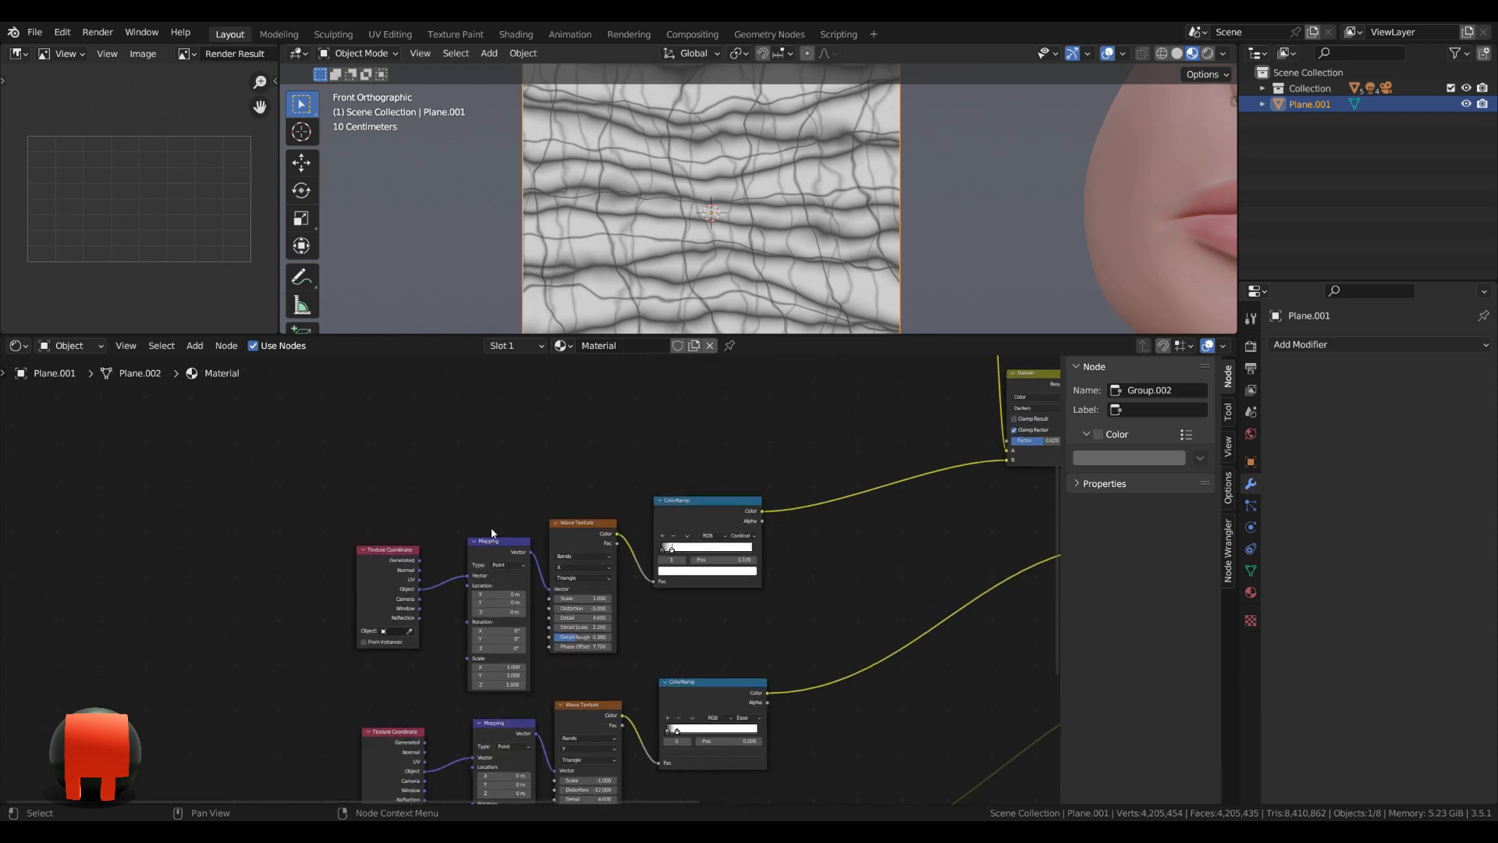
left_click_drag(234, 455, 844, 625)
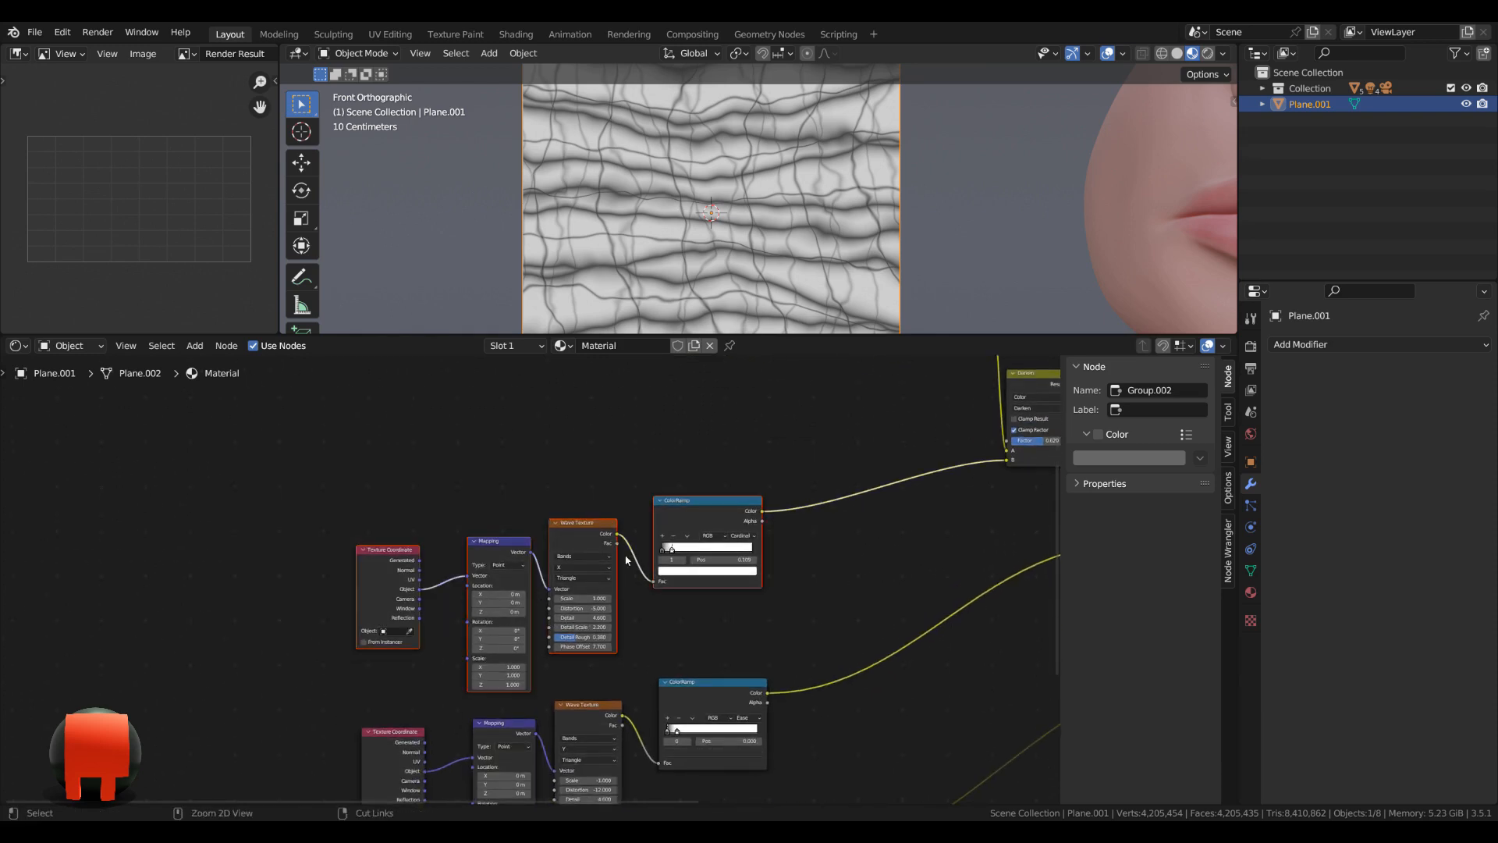
key("ctrl+g")
key("Tab")
Name the fourth node group Vertical 2 and move it beside the third Darken node.
double_click(536, 551)
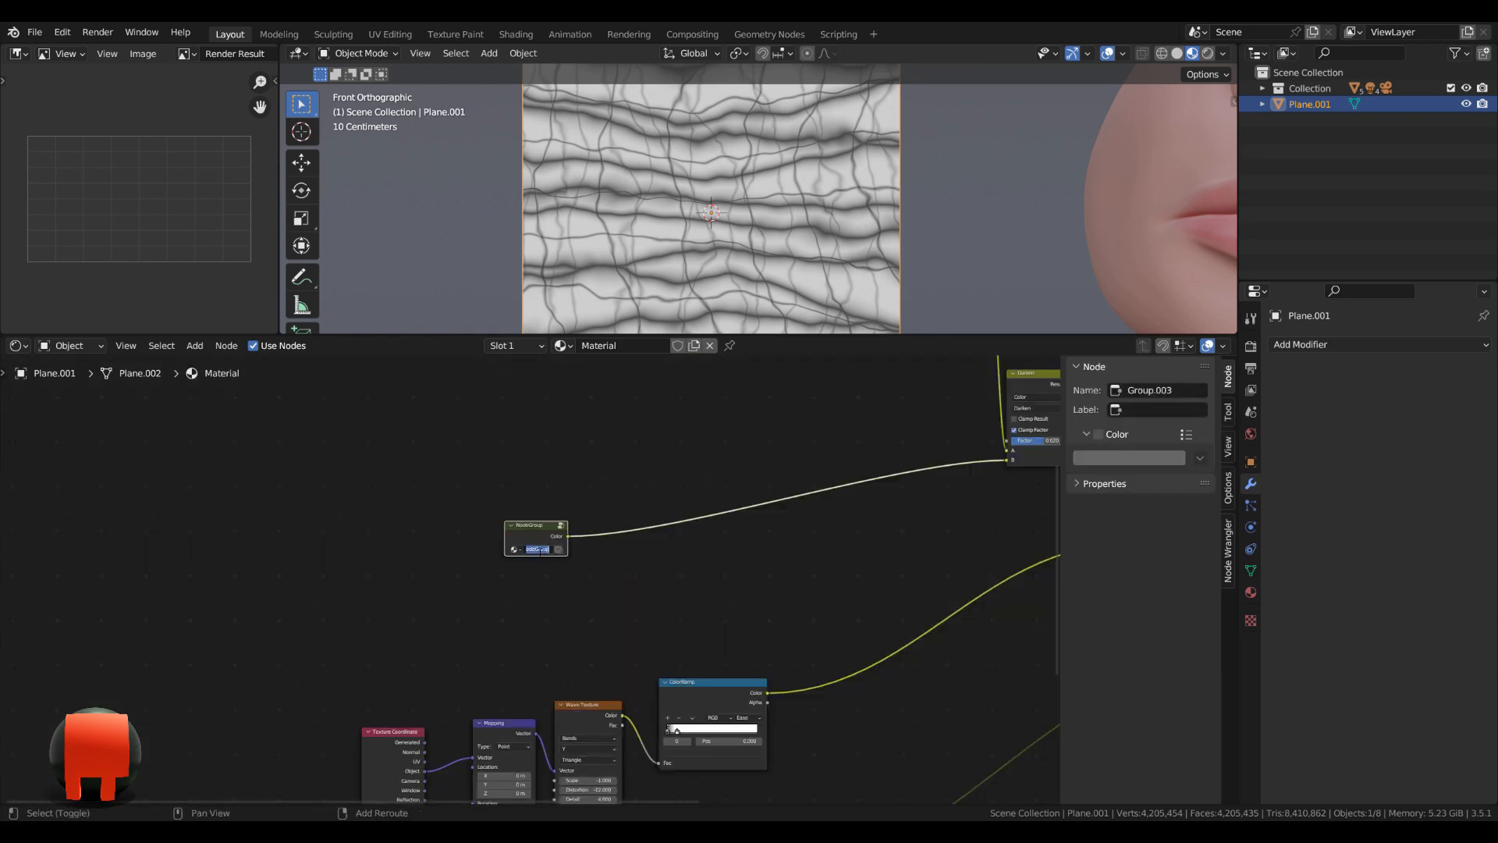
type("V")
left_click_drag(548, 536, 900, 452)
scroll(900, 451, "down", 2)
middle_click_drag(899, 452, 712, 609)
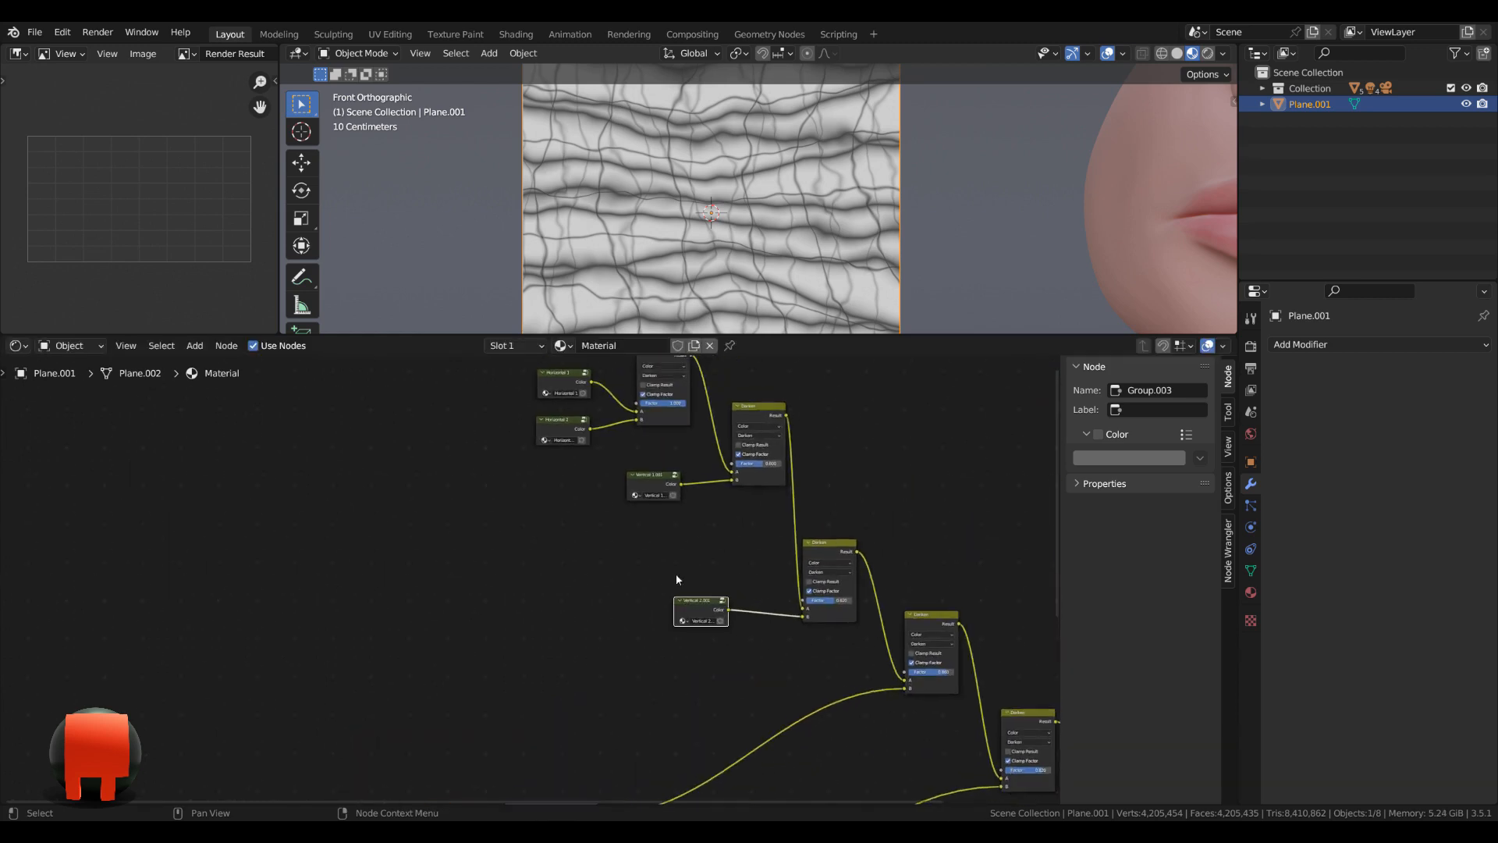
Move the Vertical 2 group and the third Darken node together, closer to the second Darken node.
left_click_drag(632, 547, 823, 626)
scroll(830, 539, "up", 3)
middle_click_drag(826, 555, 904, 533)
left_click_drag(904, 533, 925, 444)
Combine the fifth Texture Coordinate to ColorRamp chain into a node group and return to the main material tree.
middle_click_drag(799, 720, 793, 344)
left_click_drag(189, 464, 648, 599)
key("ctrl+g")
key("Tab")
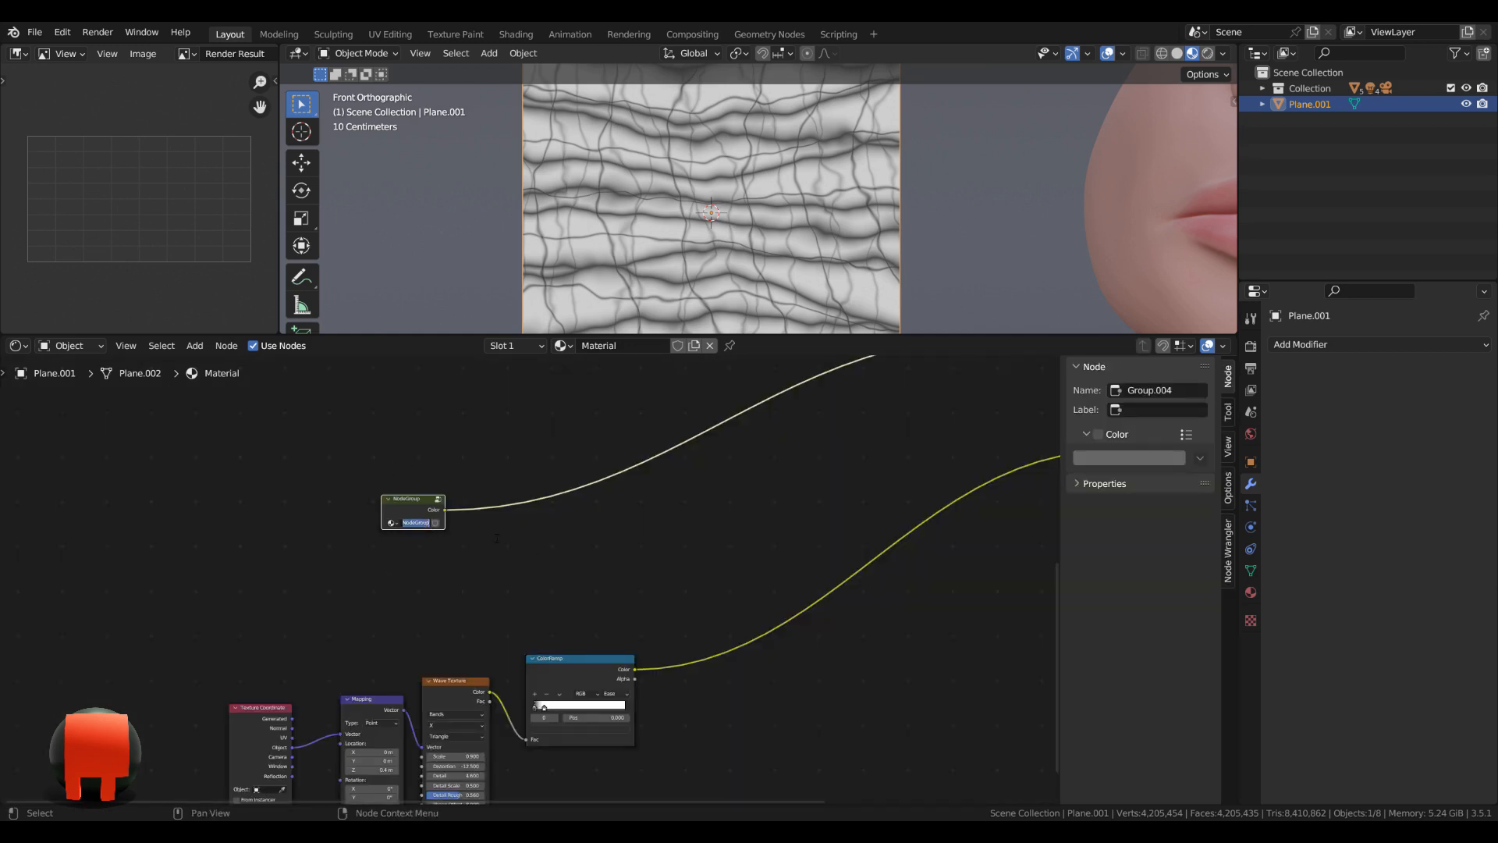
Name the fifth node group Horizontal 3 and move it beside the fourth Darken node.
type("Horizontal 3")
scroll(554, 548, "down", 3)
middle_click_drag(573, 578, 636, 492)
Combine the sixth Texture Coordinate to ColorRamp chain into a node group and return to the main material tree.
left_click_drag(251, 642, 699, 724)
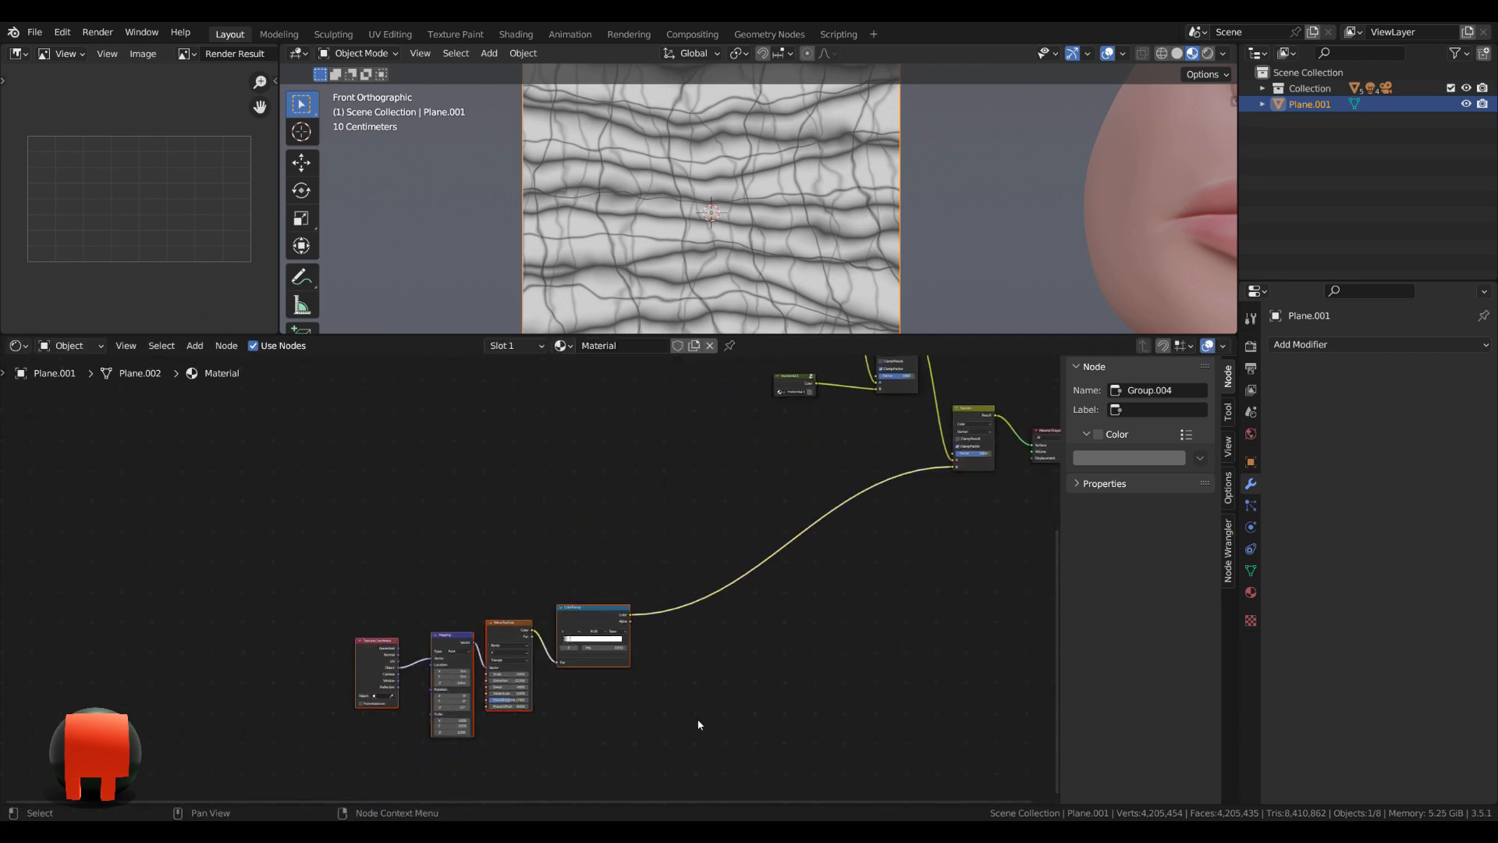
key("ctrl+g")
key("Tab")
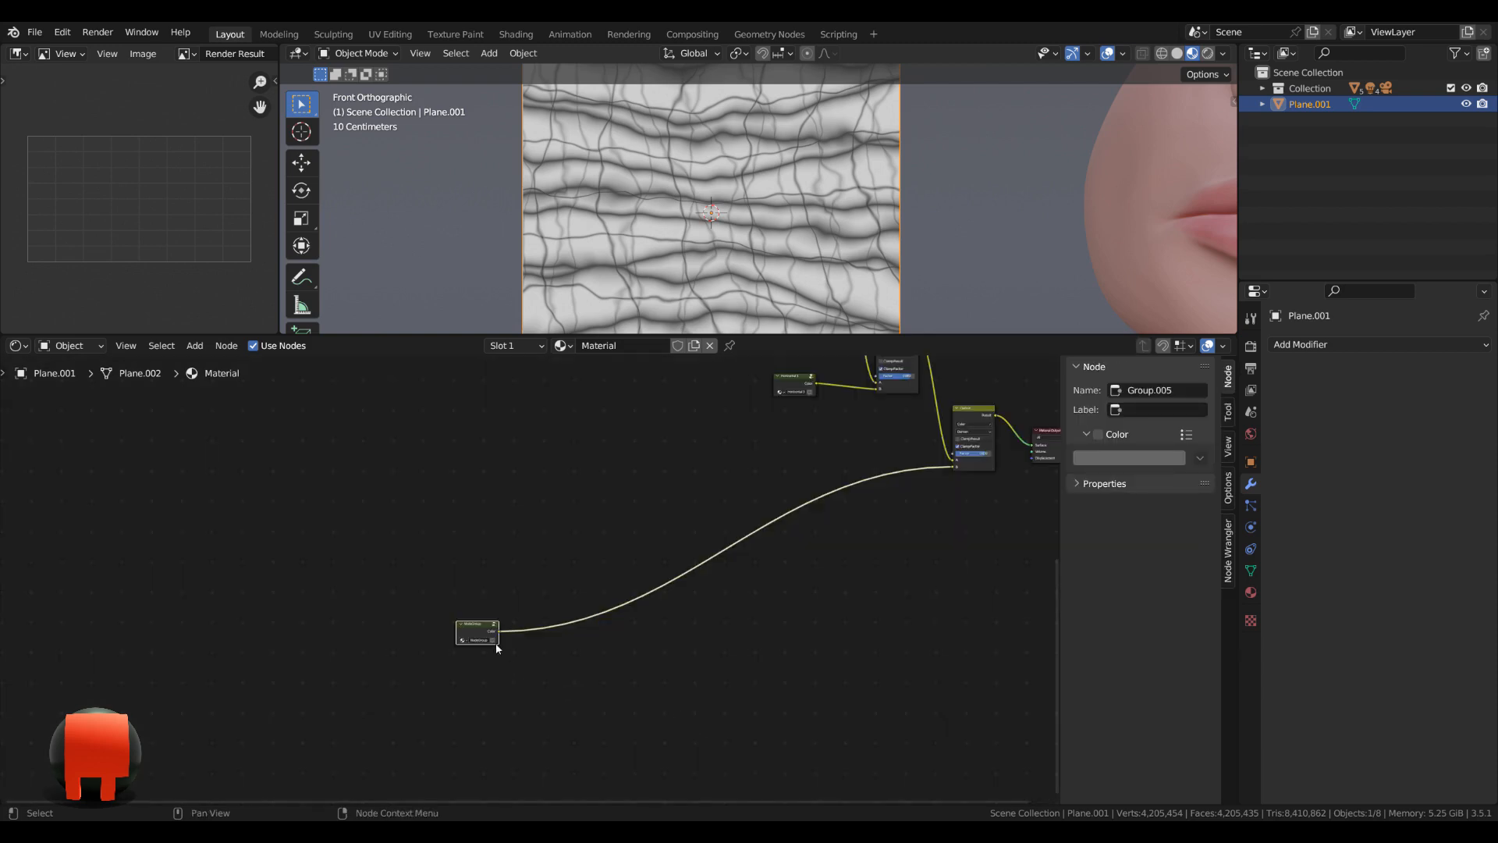
Move the sixth node group beside the fifth Darken node and name it Vertical 3.
middle_click_drag(496, 645, 832, 548)
scroll(832, 547, "up", 6)
double_click(782, 538)
type("Vertical 3")
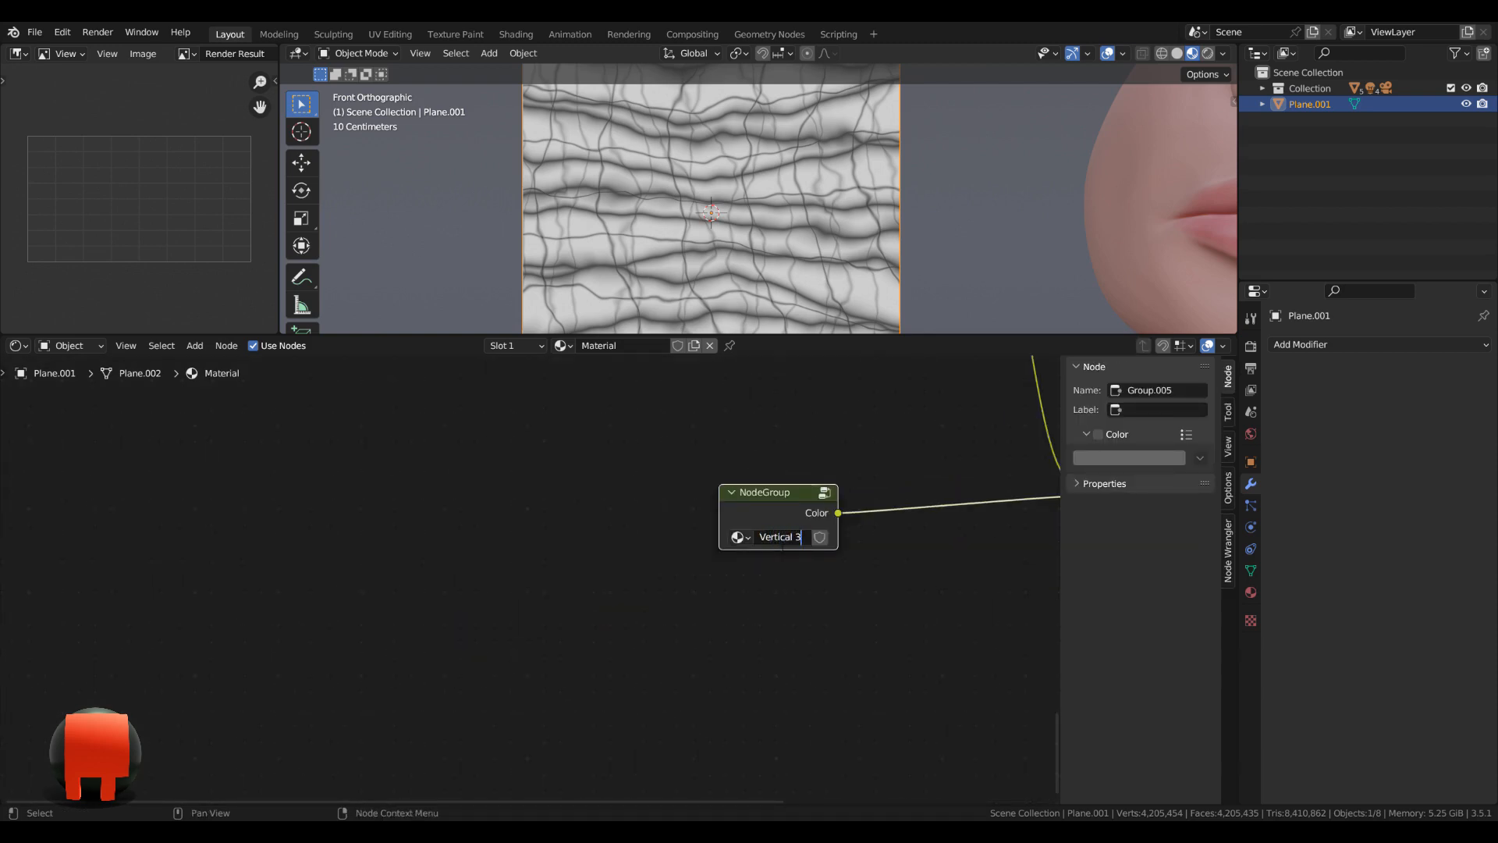
key("Return")
scroll(785, 545, "down", 8)
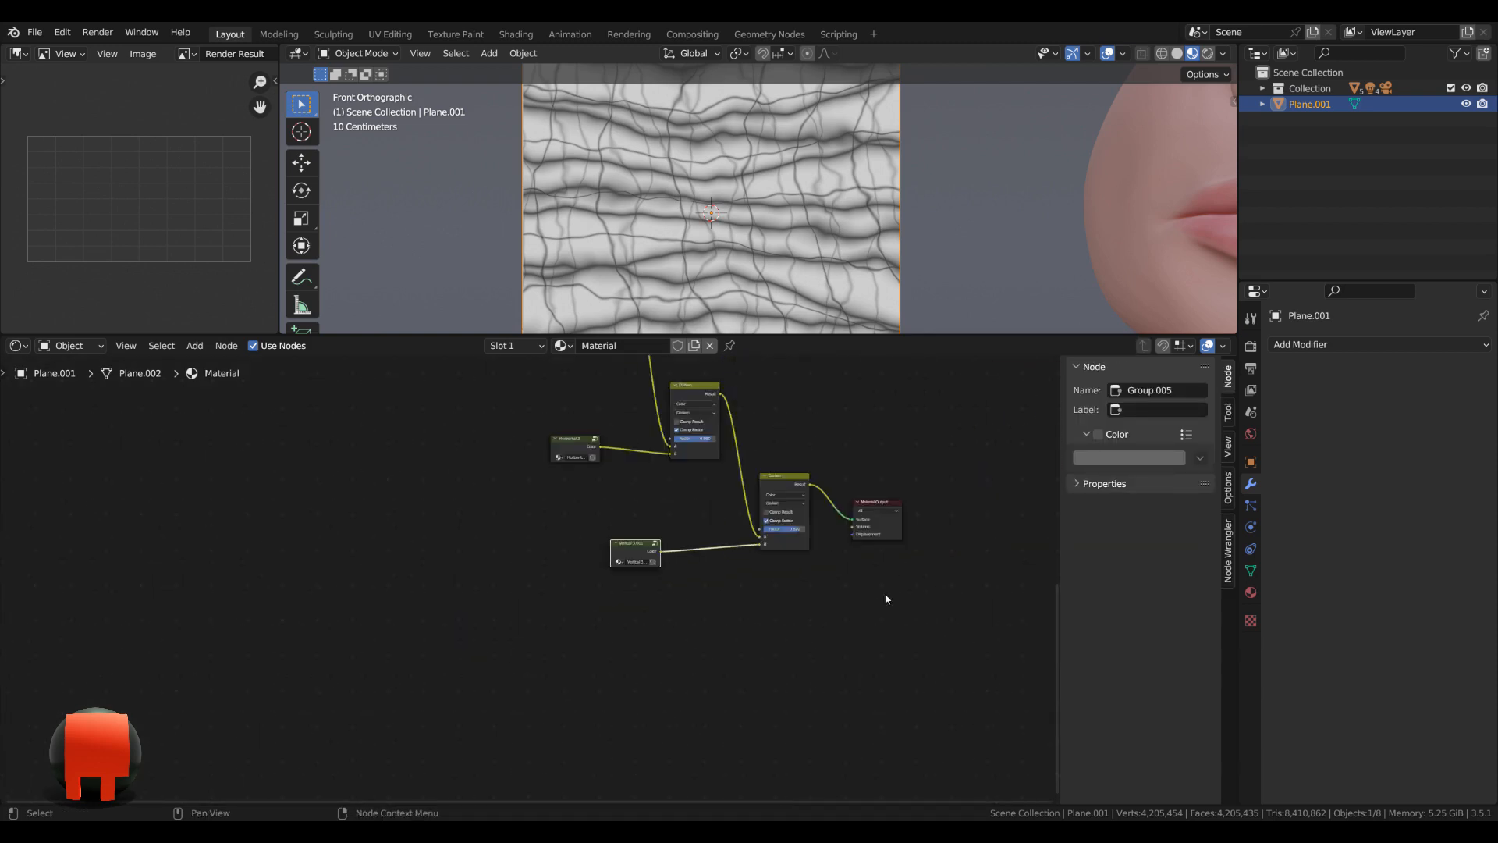
Tidy the node layout by moving the Horizontal 3 group and the fourth Darken node closer to the third Darken node.
middle_click_drag(887, 599, 889, 724)
left_click_drag(582, 470, 586, 452)
left_click_drag(499, 506, 462, 477)
left_click(452, 477)
left_click_drag(550, 544, 649, 604)
left_click_drag(650, 565, 637, 473)
left_click(654, 482)
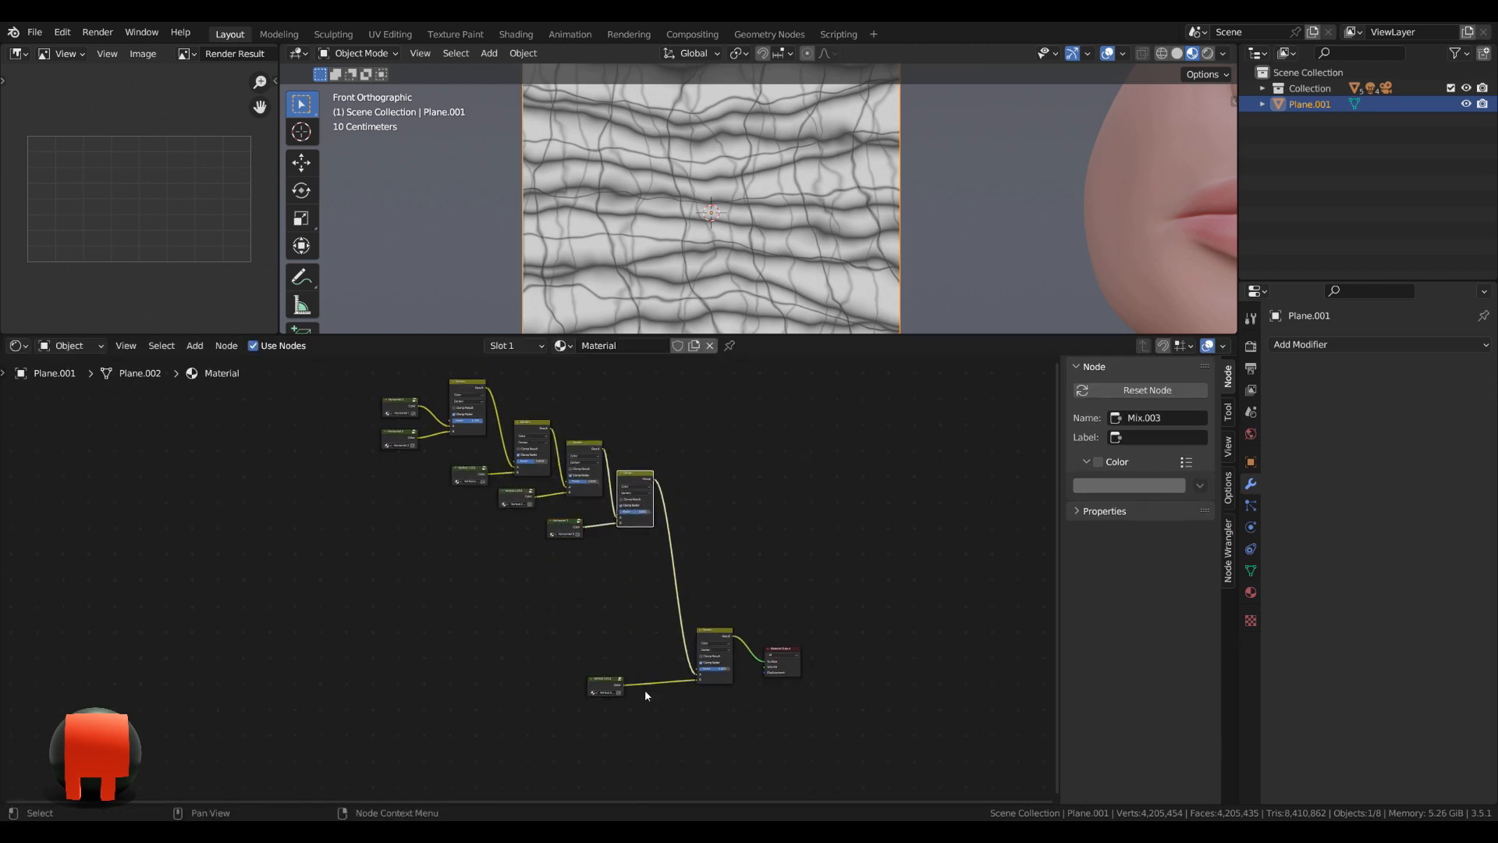
Move the Vertical 3 group, the fifth Darken node and the Material Output up close to the fourth Darken node.
left_click_drag(617, 706, 780, 657)
left_click_drag(779, 650, 770, 537)
left_click(596, 576)
left_click_drag(596, 576, 629, 556)
left_click_drag(707, 521, 690, 495)
left_click_drag(627, 551, 632, 548)
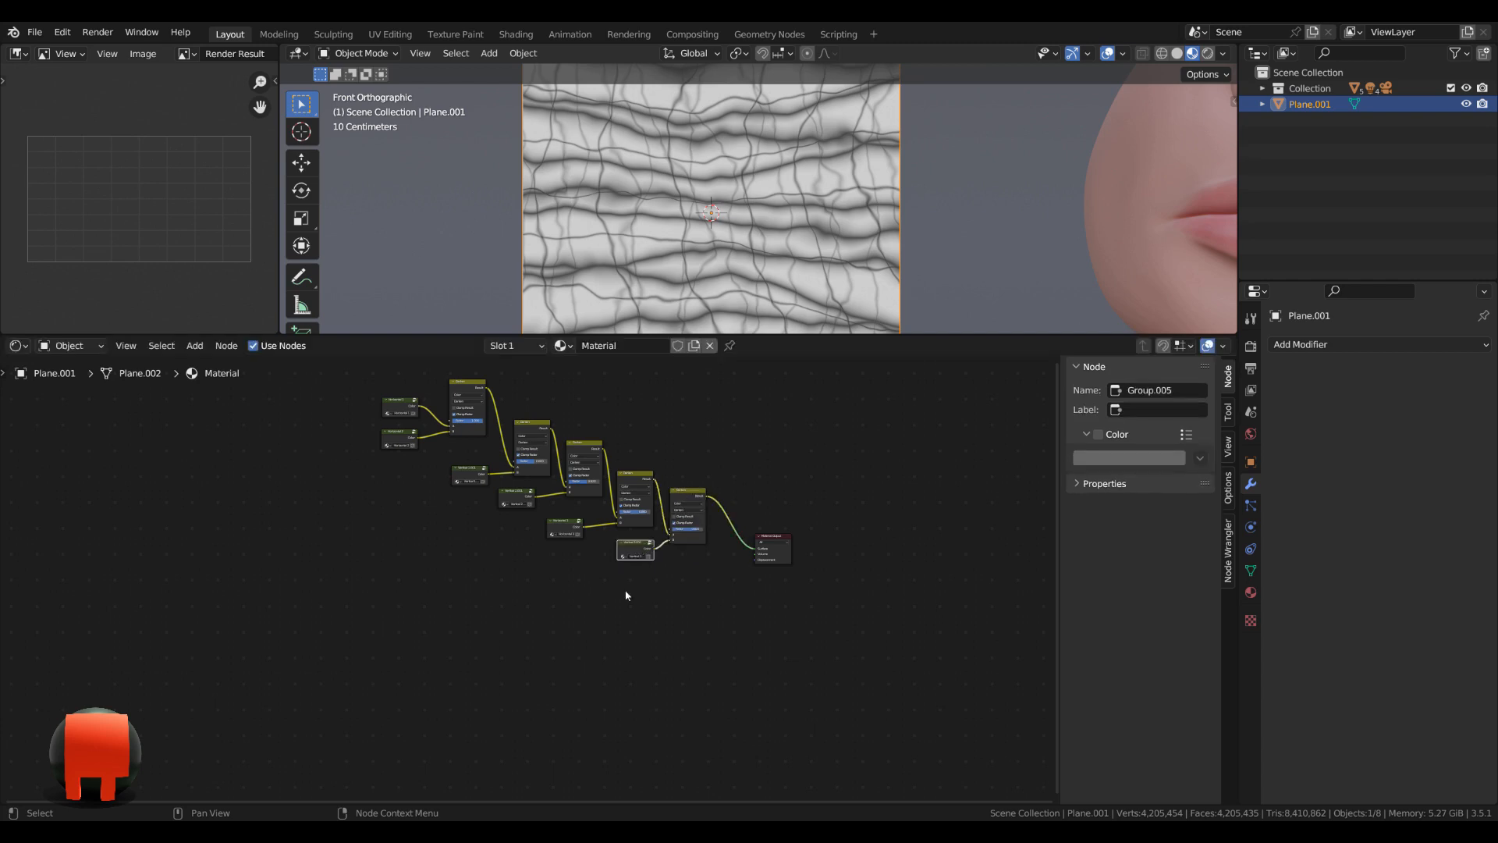
Join all six node groups and the five Darken nodes in one frame, leaving the Material Output outside.
scroll(624, 593, "down", 2)
middle_click_drag(621, 584, 622, 654)
left_click_drag(369, 443, 692, 720)
scroll(691, 720, "up", 2)
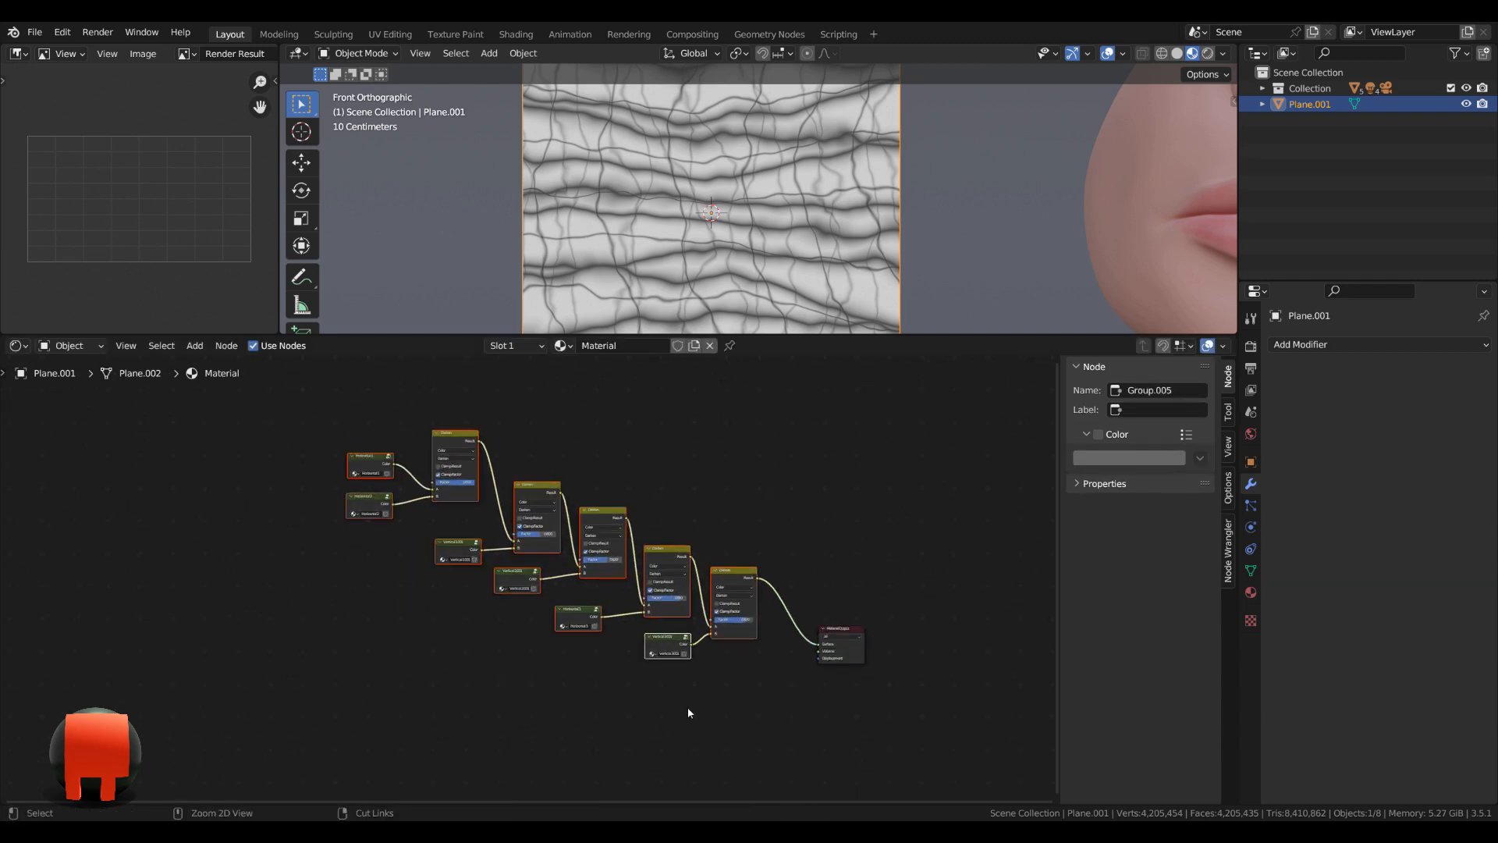
key("ctrl+j")
scroll(690, 712, "up", 1)
scroll(863, 457, "up", 1)
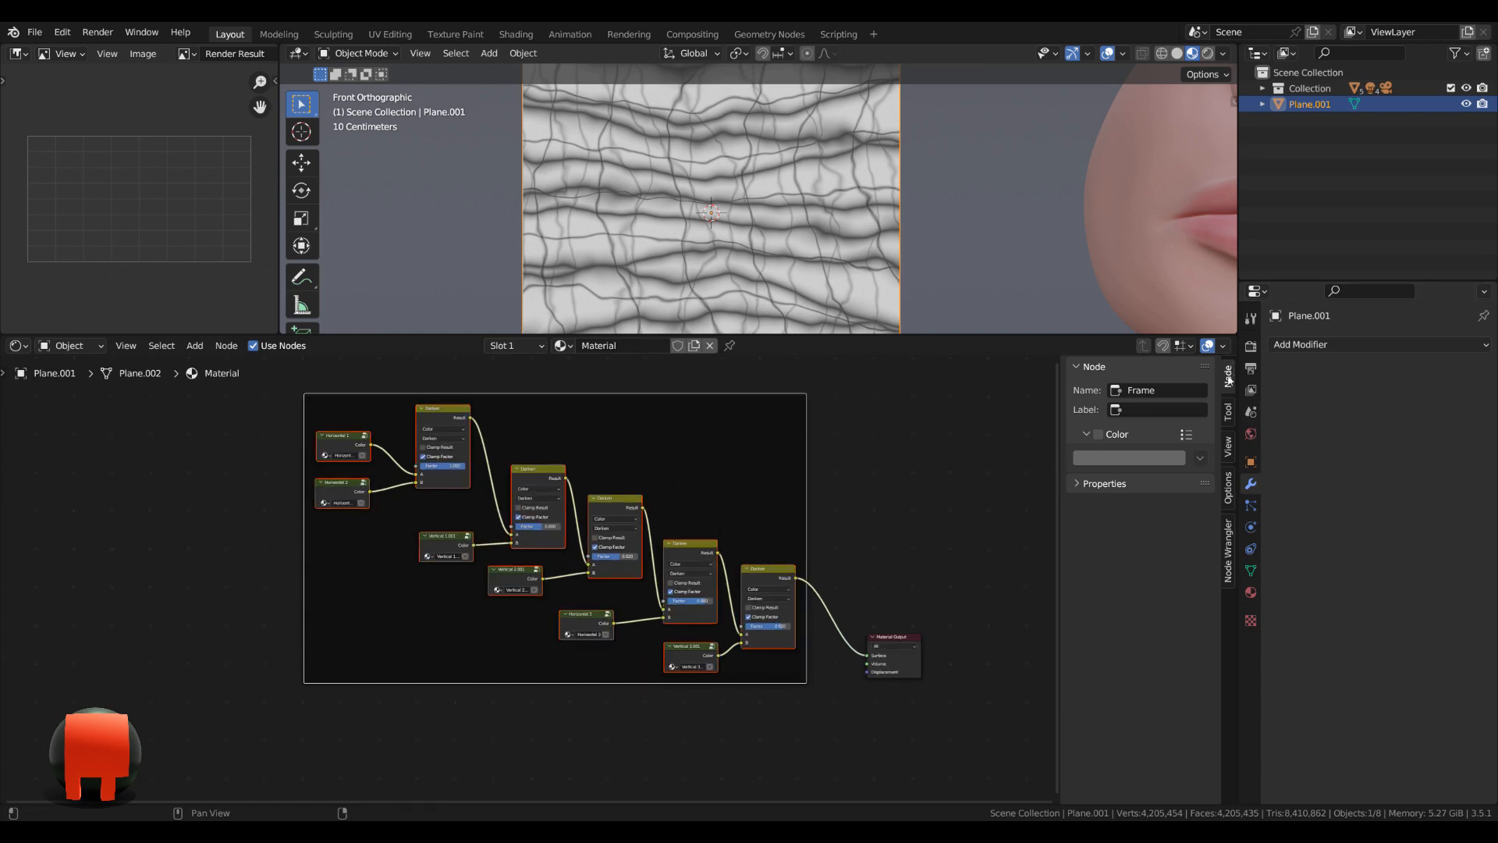
Give the frame a custom blue colour with hue 0.675 and saturation 0.7.
left_click(1099, 435)
left_click(1129, 458)
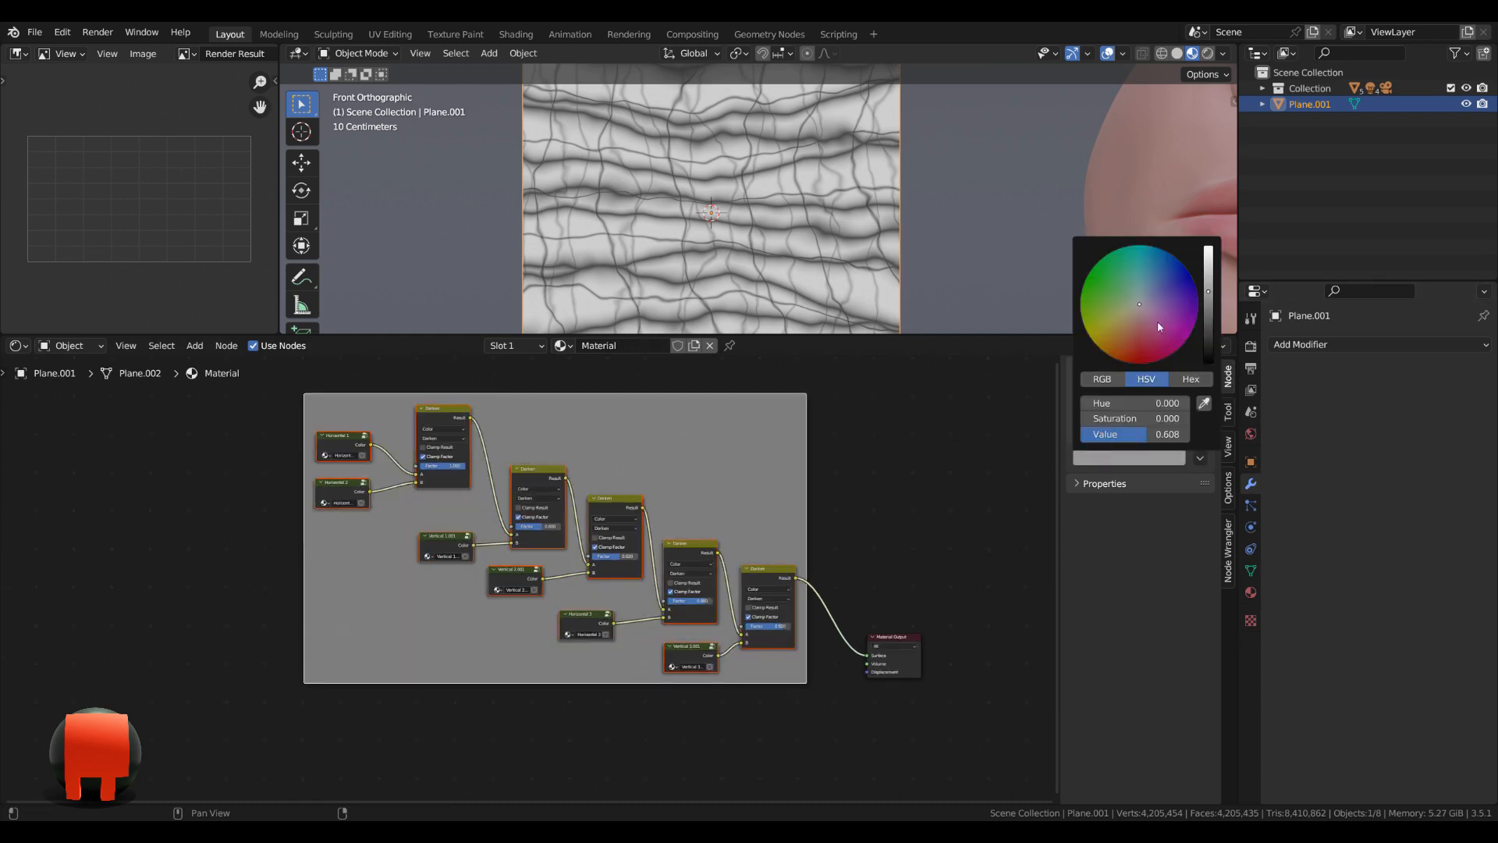
left_click_drag(1158, 320, 1176, 285)
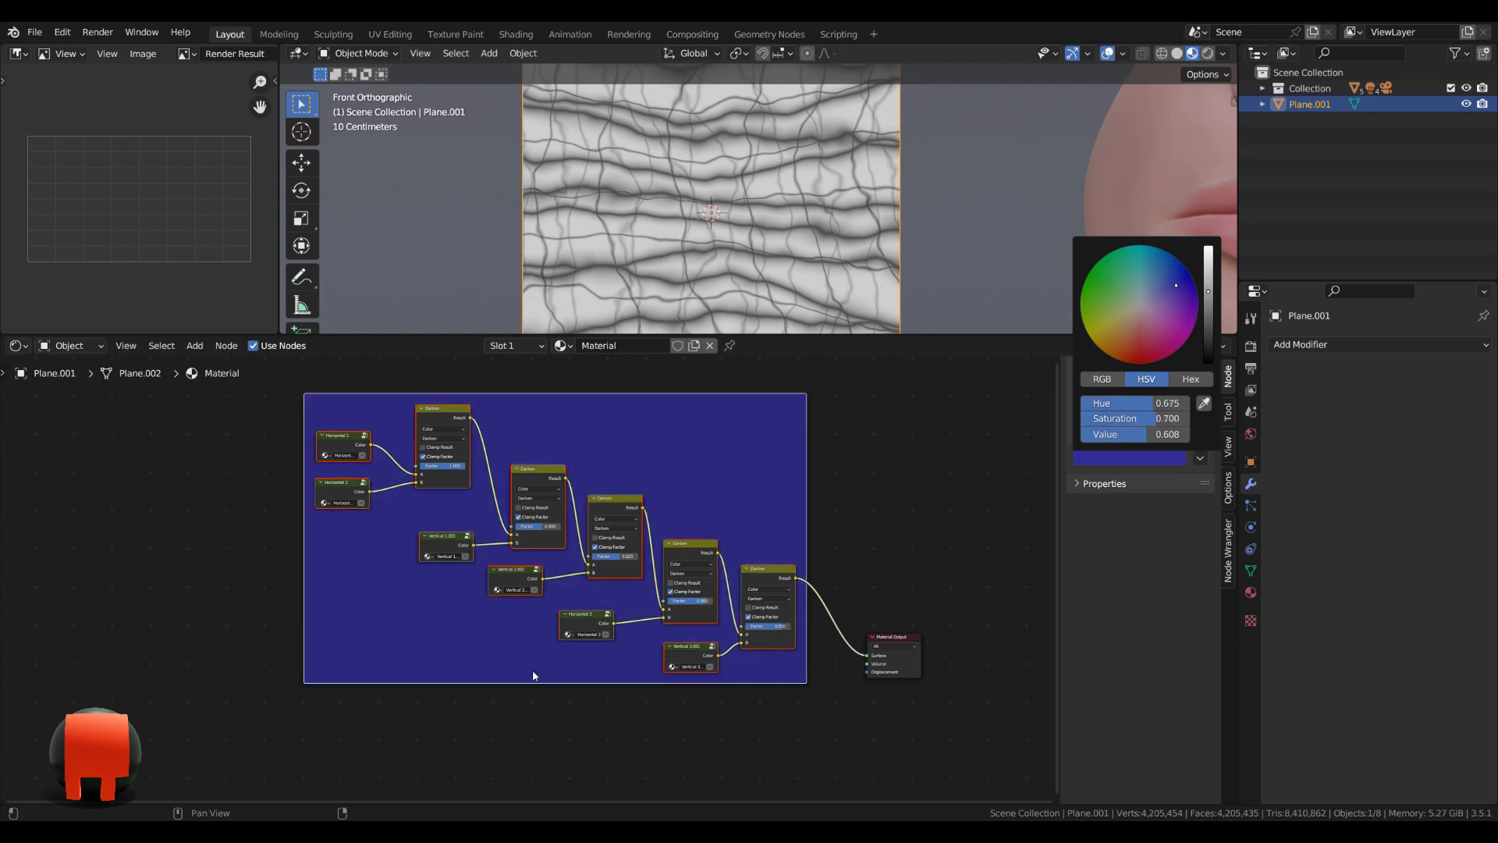
Label the blue frame around the node groups and Darken nodes "Wrinkles".
scroll(584, 547, "up", 2)
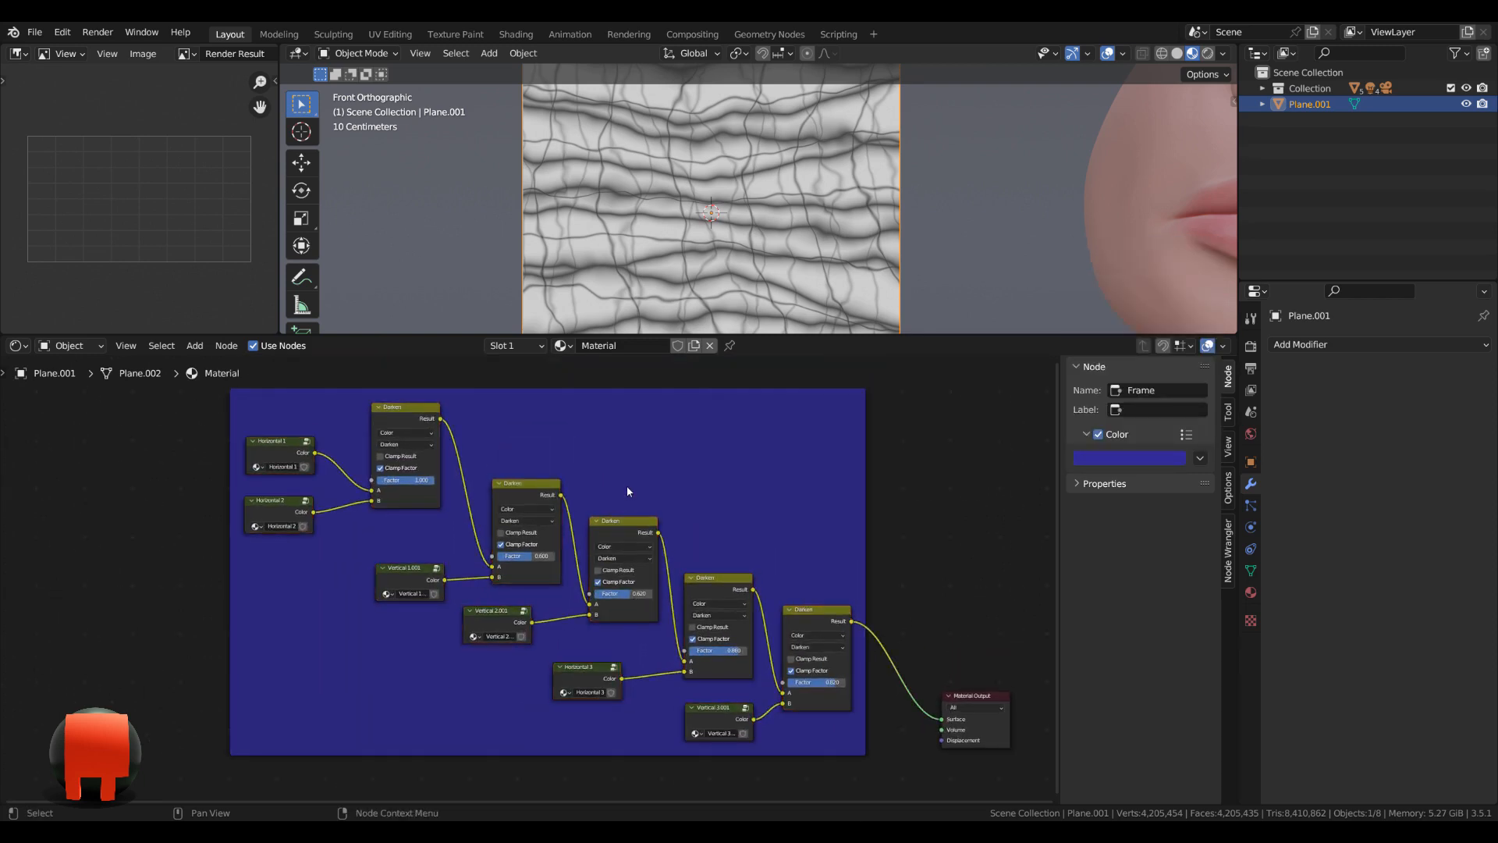
key("F2")
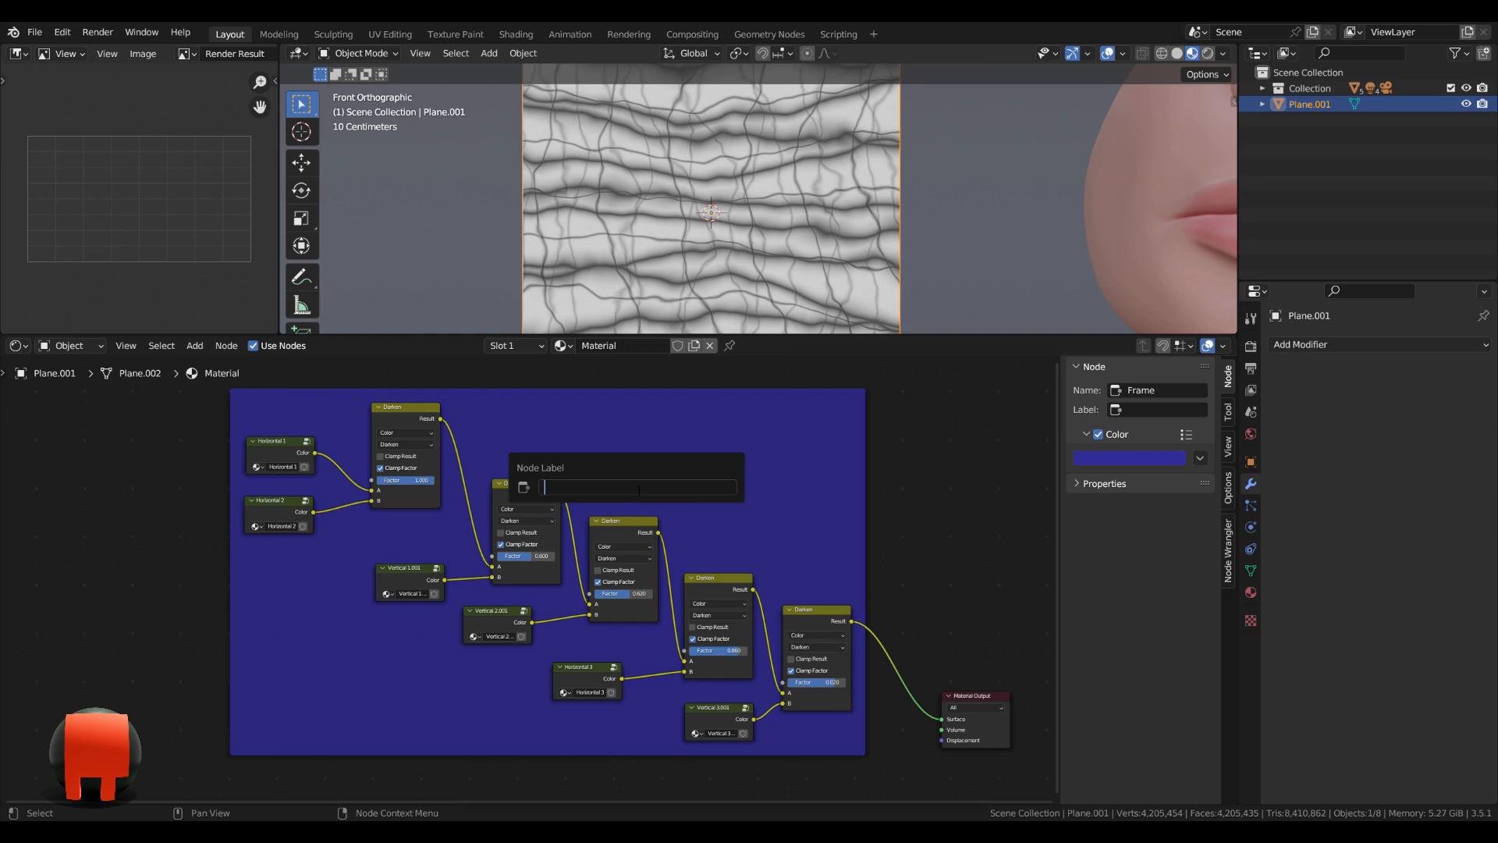
type("Wrinkles")
key("Return")
scroll(639, 524, "up", 3)
scroll(687, 577, "down", 8)
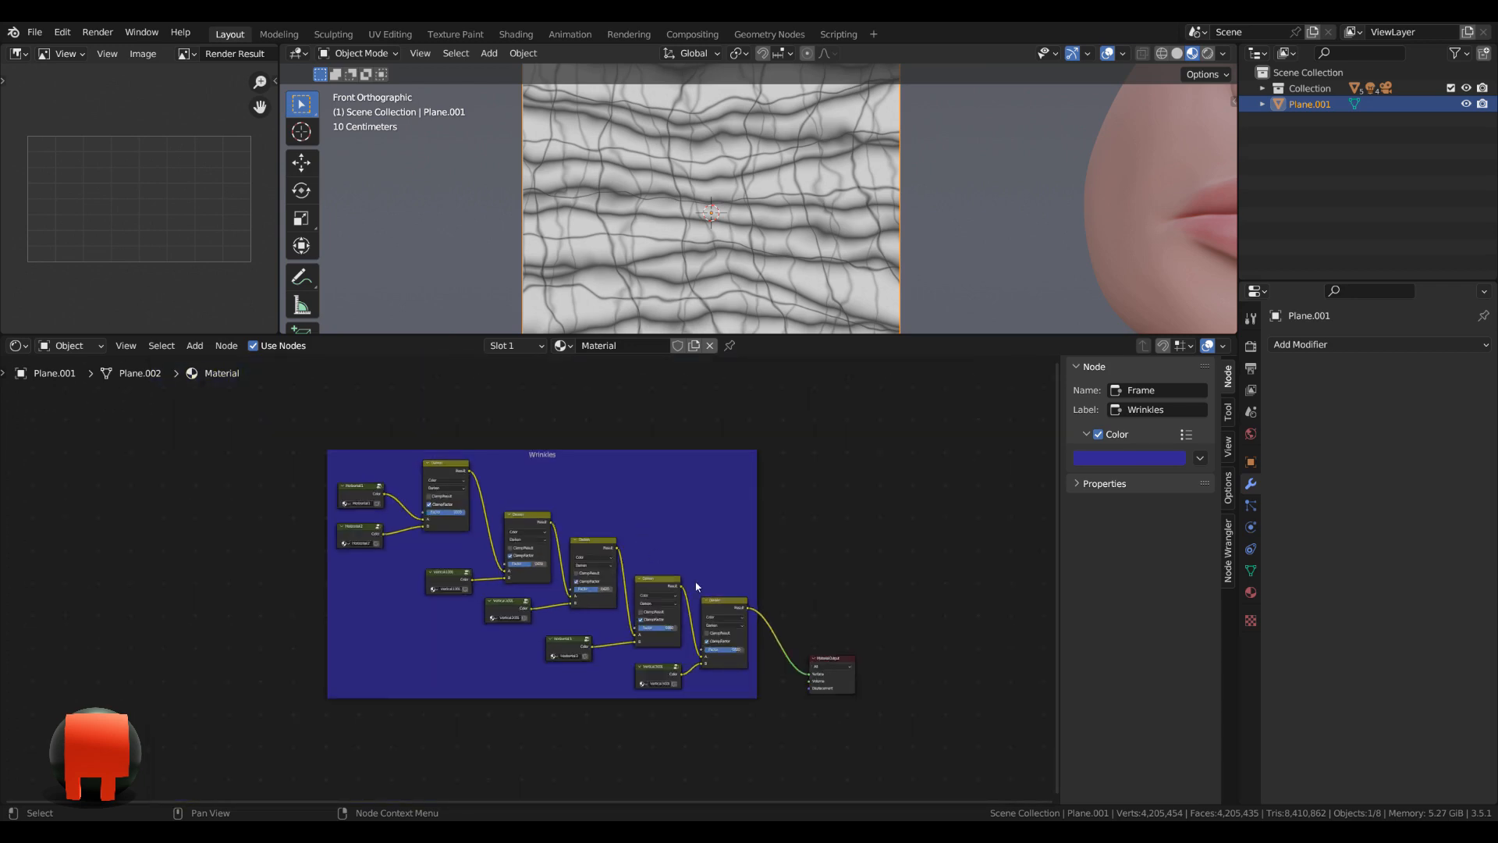
Move the Material Output farther away from the Wrinkles frame to leave room for more nodes.
middle_click_drag(695, 588, 503, 494)
scroll(692, 540, "up", 2)
scroll(691, 541, "up", 7)
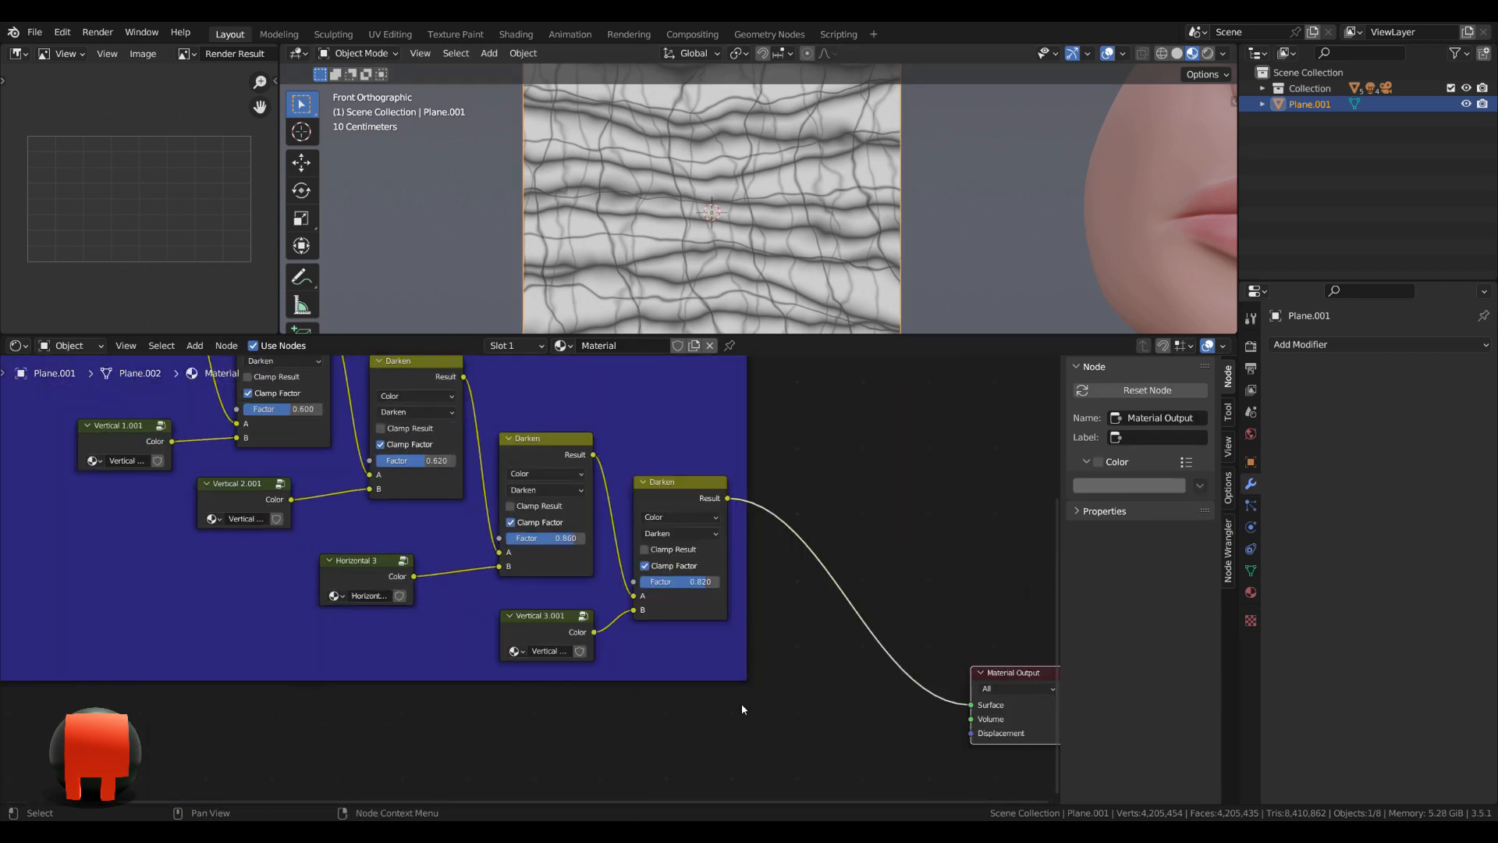
Add a Noise Texture node in the empty space below the Wrinkles frame.
scroll(742, 704, "down", 2)
middle_click_drag(742, 704, 709, 563)
scroll(712, 590, "down", 2)
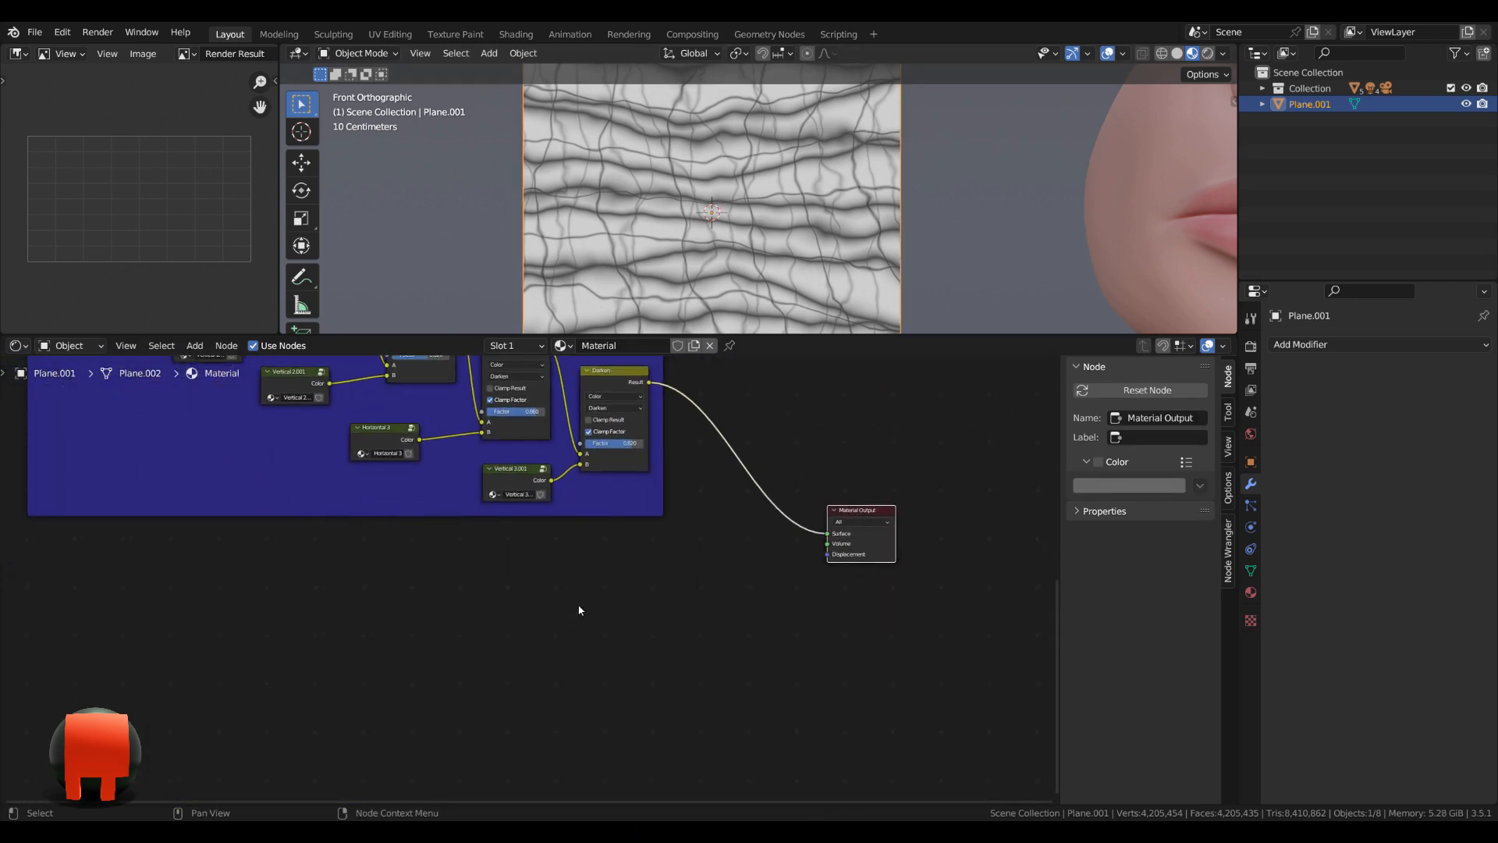
key("shift+a")
left_click(484, 619)
type("noi")
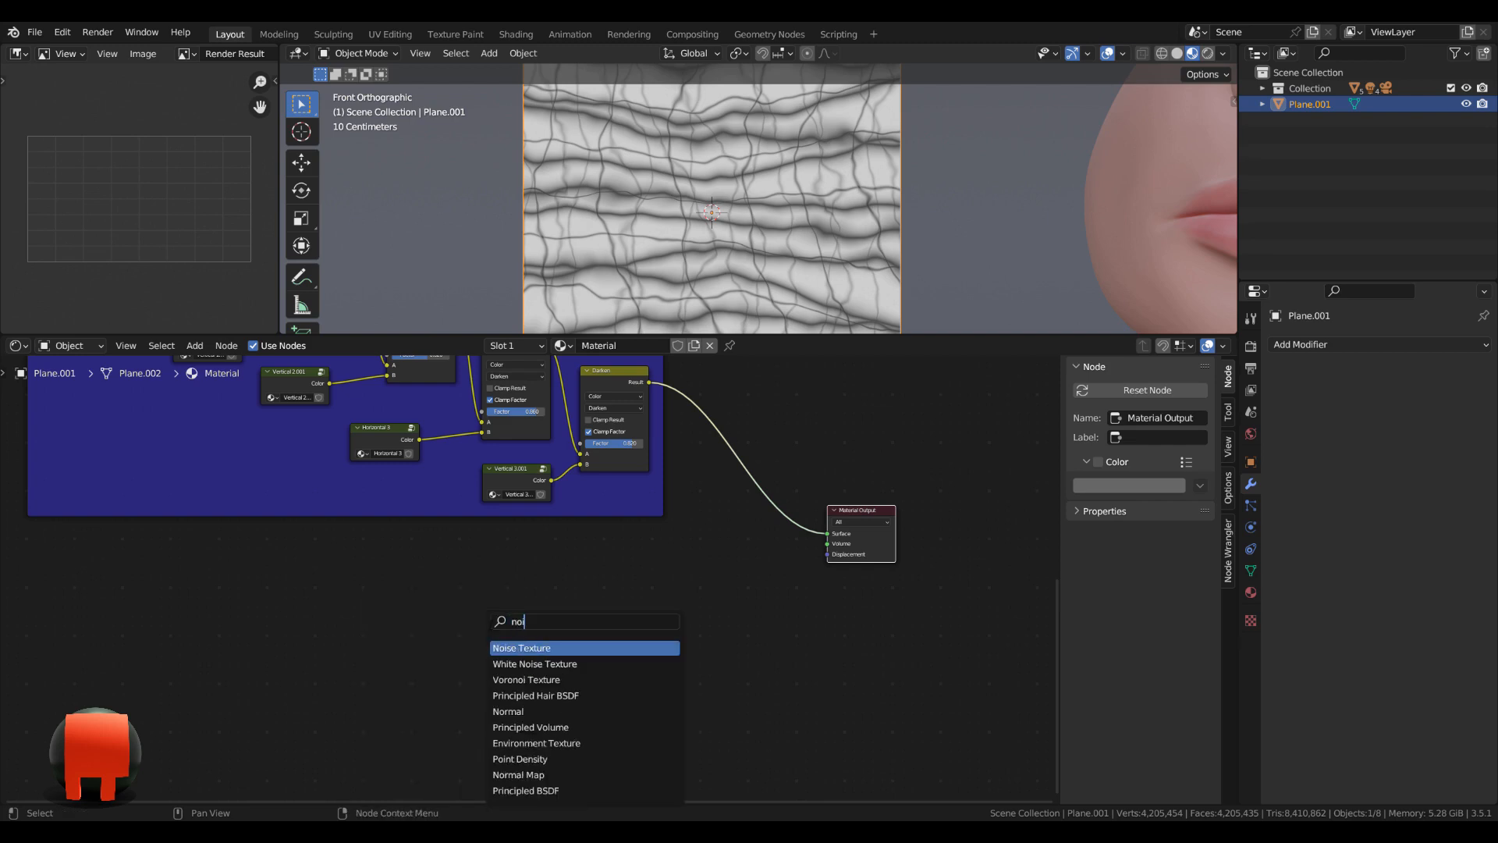
left_click(513, 649)
left_click(580, 583)
middle_click_drag(687, 574, 687, 617)
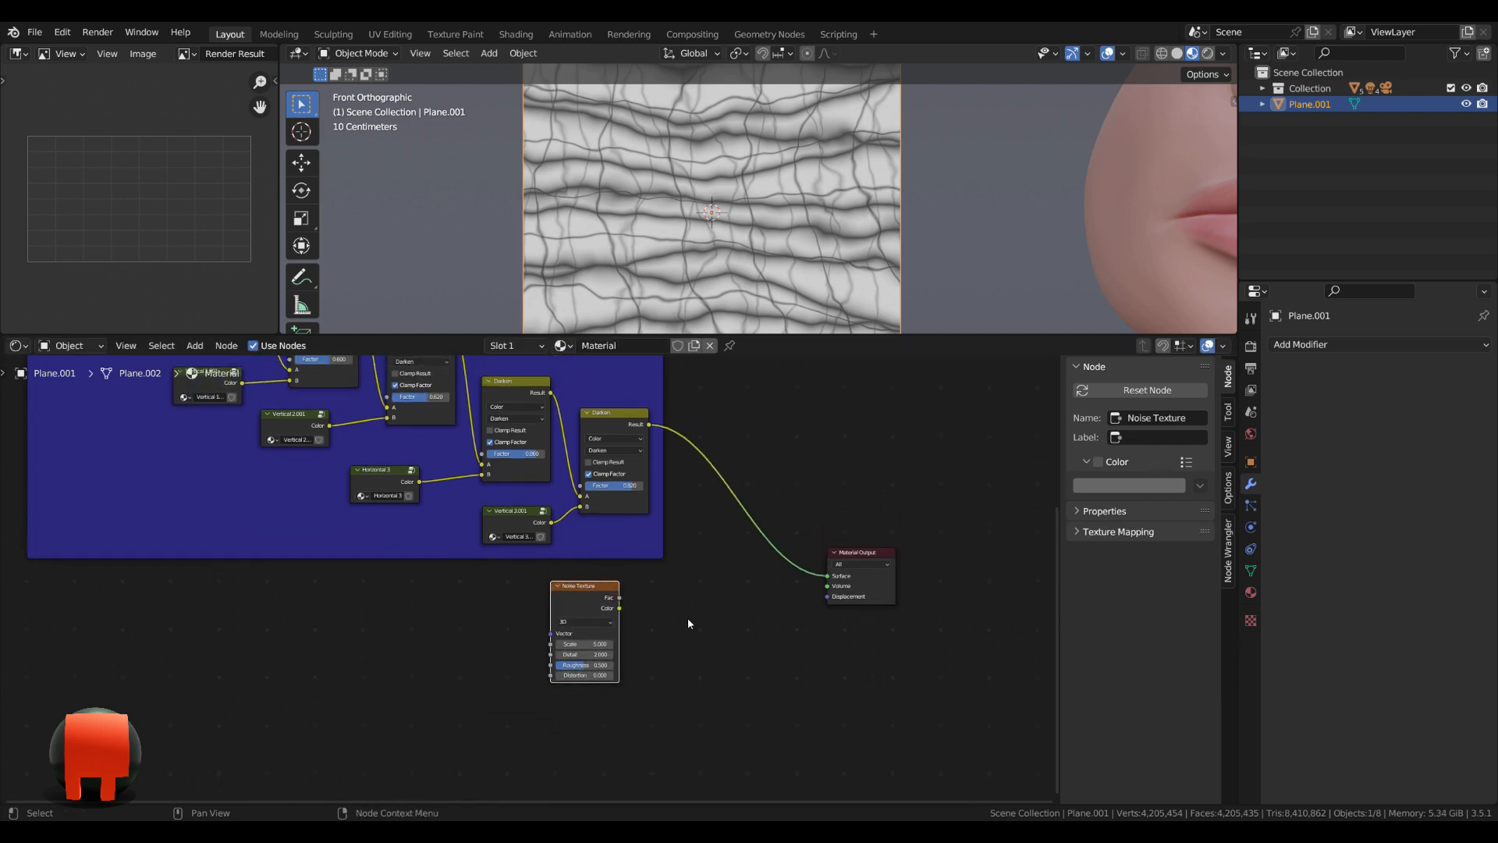
Connect the Noise Texture's Fac output to the Material Output's Surface to preview the noise on the plane.
left_click_drag(608, 605, 623, 606)
left_click(615, 612, "ctrl+shift")
scroll(638, 626, "up", 6)
middle_click_drag(707, 659, 724, 613)
scroll(658, 606, "up", 1)
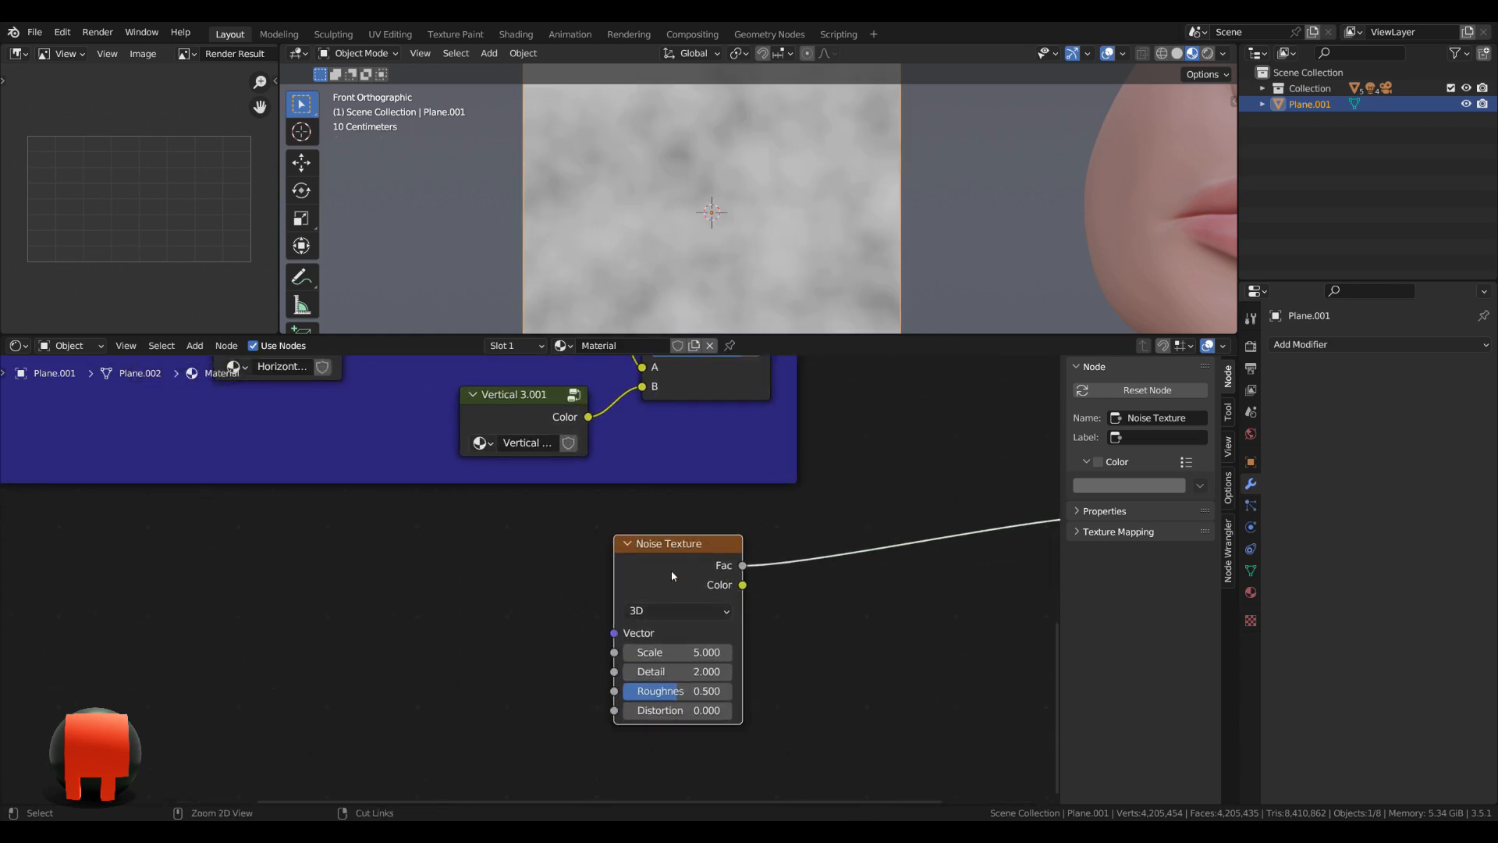
Add Texture Coordinate and Mapping nodes to the Noise Texture and space them slightly away from it.
key("ctrl+t")
scroll(652, 579, "down", 1)
middle_click_drag(509, 595, 501, 562)
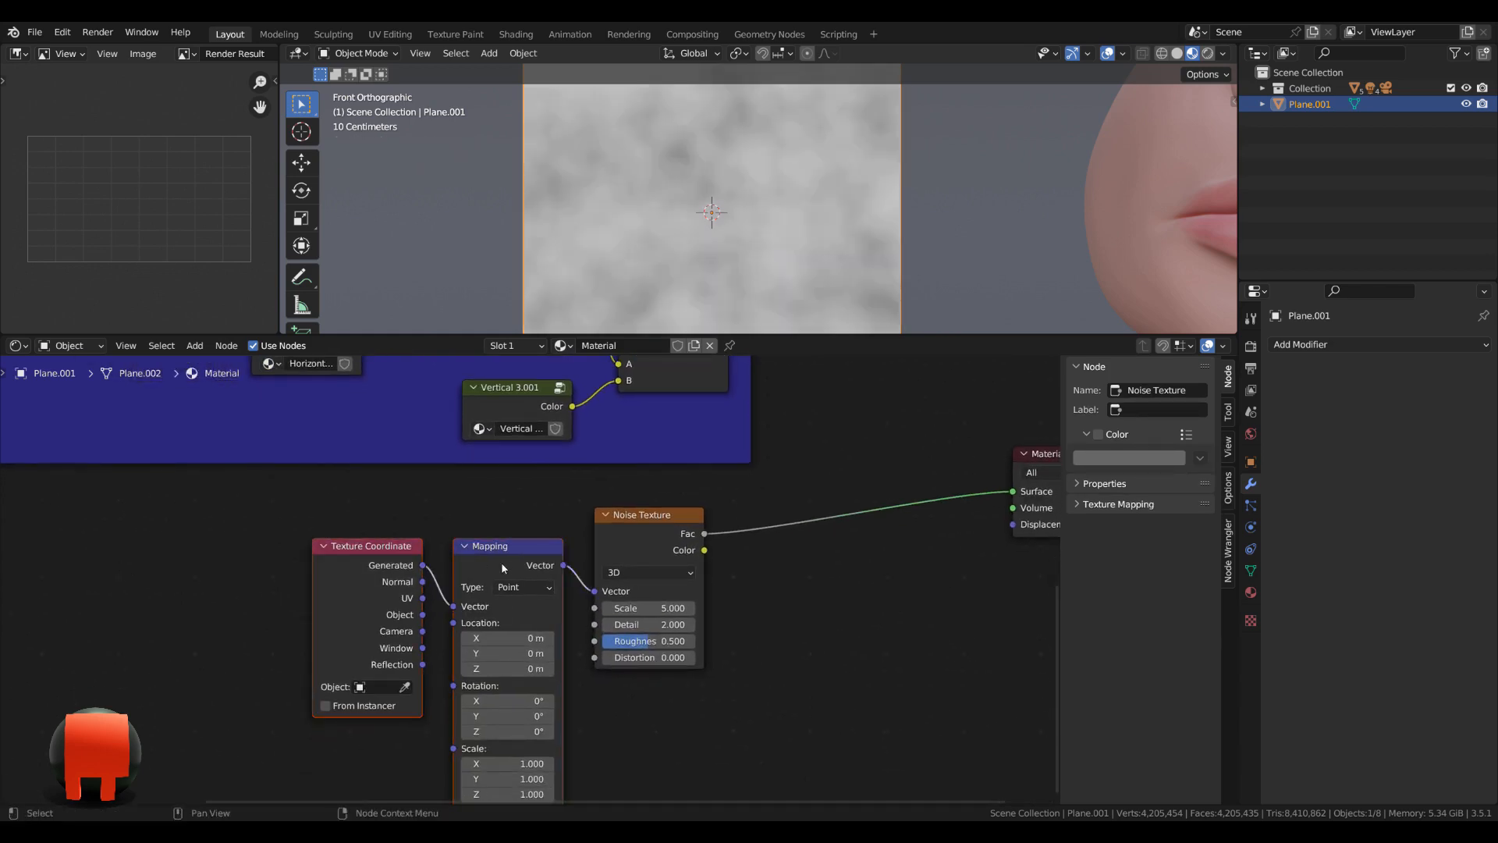
left_click_drag(502, 563, 474, 548)
scroll(574, 597, "down", 1)
middle_click_drag(636, 616, 562, 560)
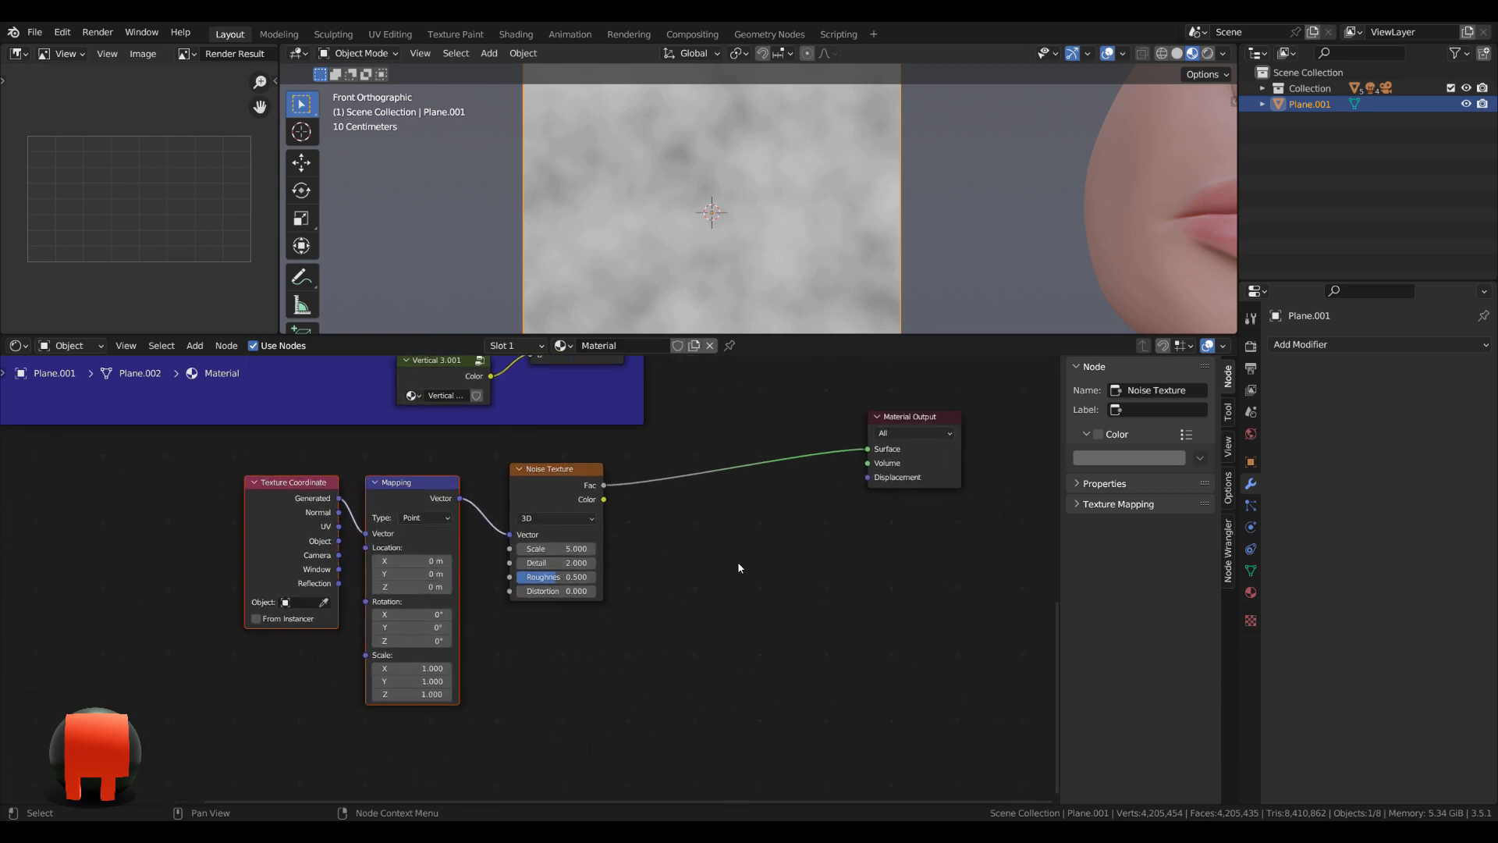
Insert a ColorRamp node between the Noise Texture and the Material Output.
left_click(739, 568)
key("shift+a")
type("col")
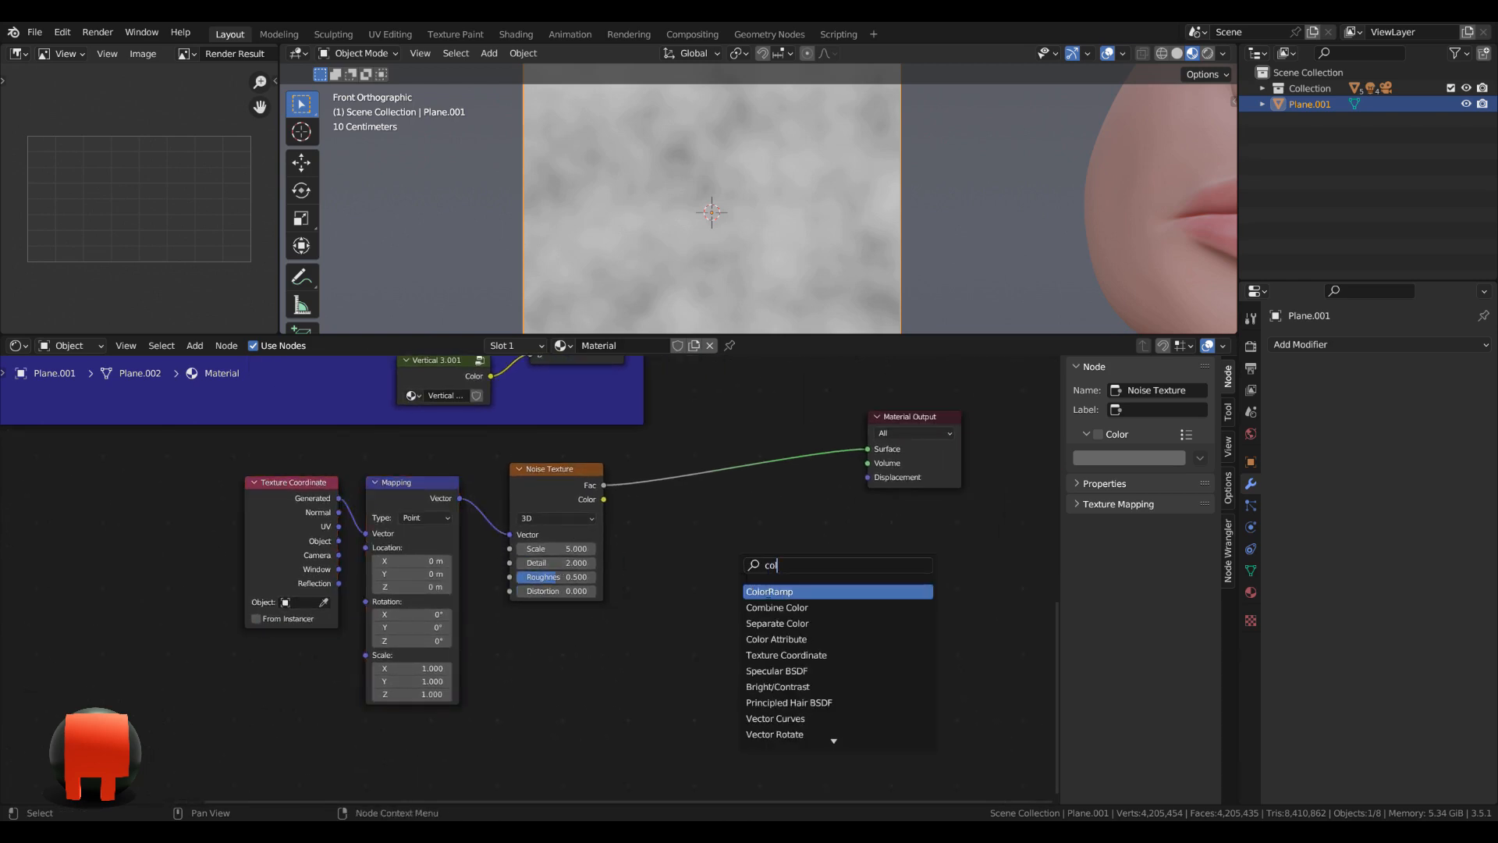
left_click(768, 593)
left_click(656, 433)
scroll(534, 582, "down", 3)
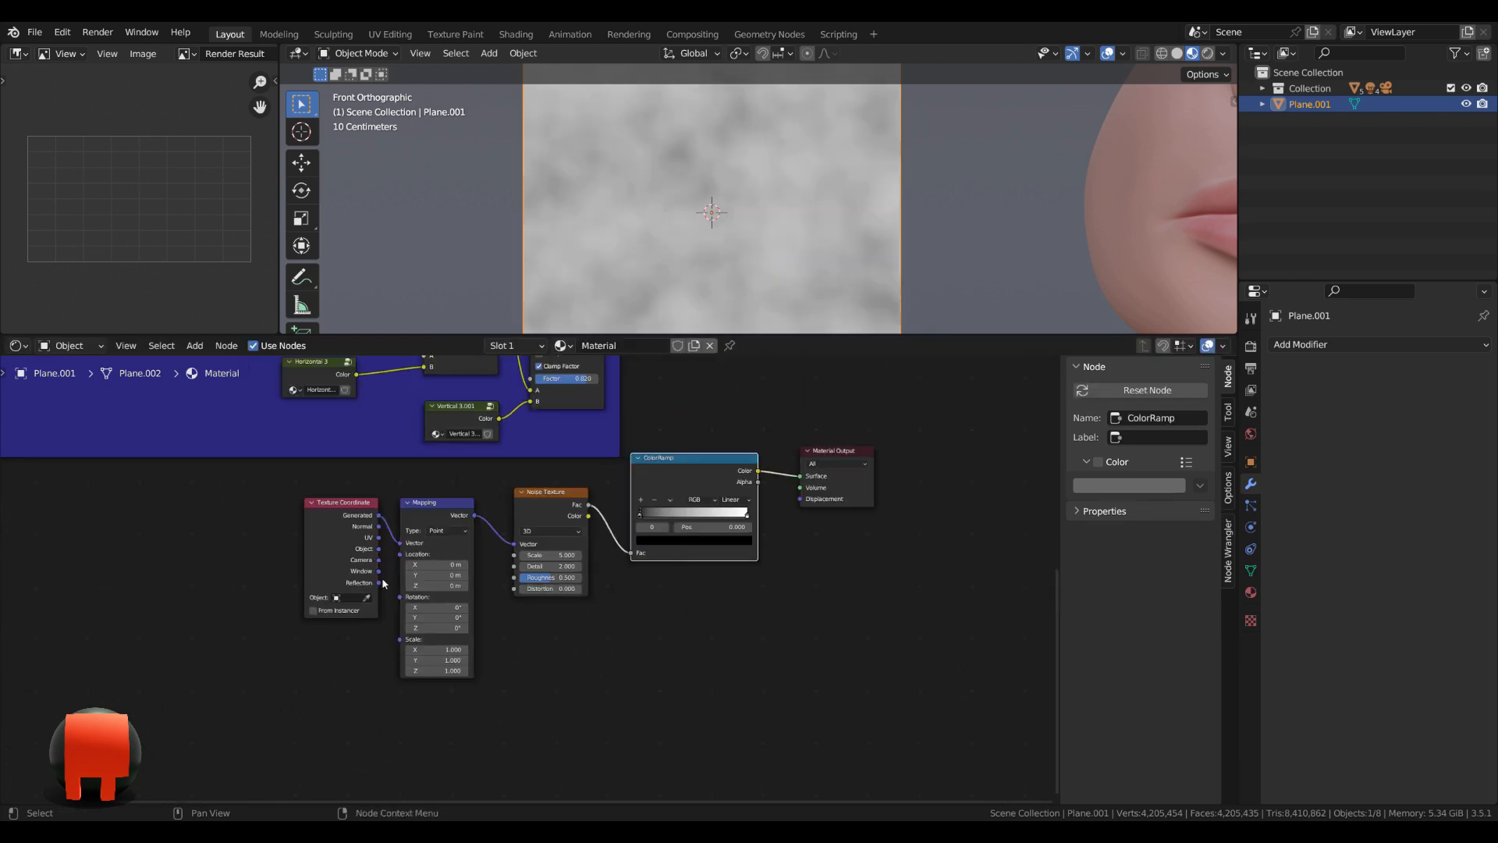
Move the noise chain away from the Material Output and line up its first three nodes with the ColorRamp.
left_click_drag(218, 522, 662, 702)
left_click_drag(704, 486, 549, 544)
middle_click_drag(505, 704, 546, 615)
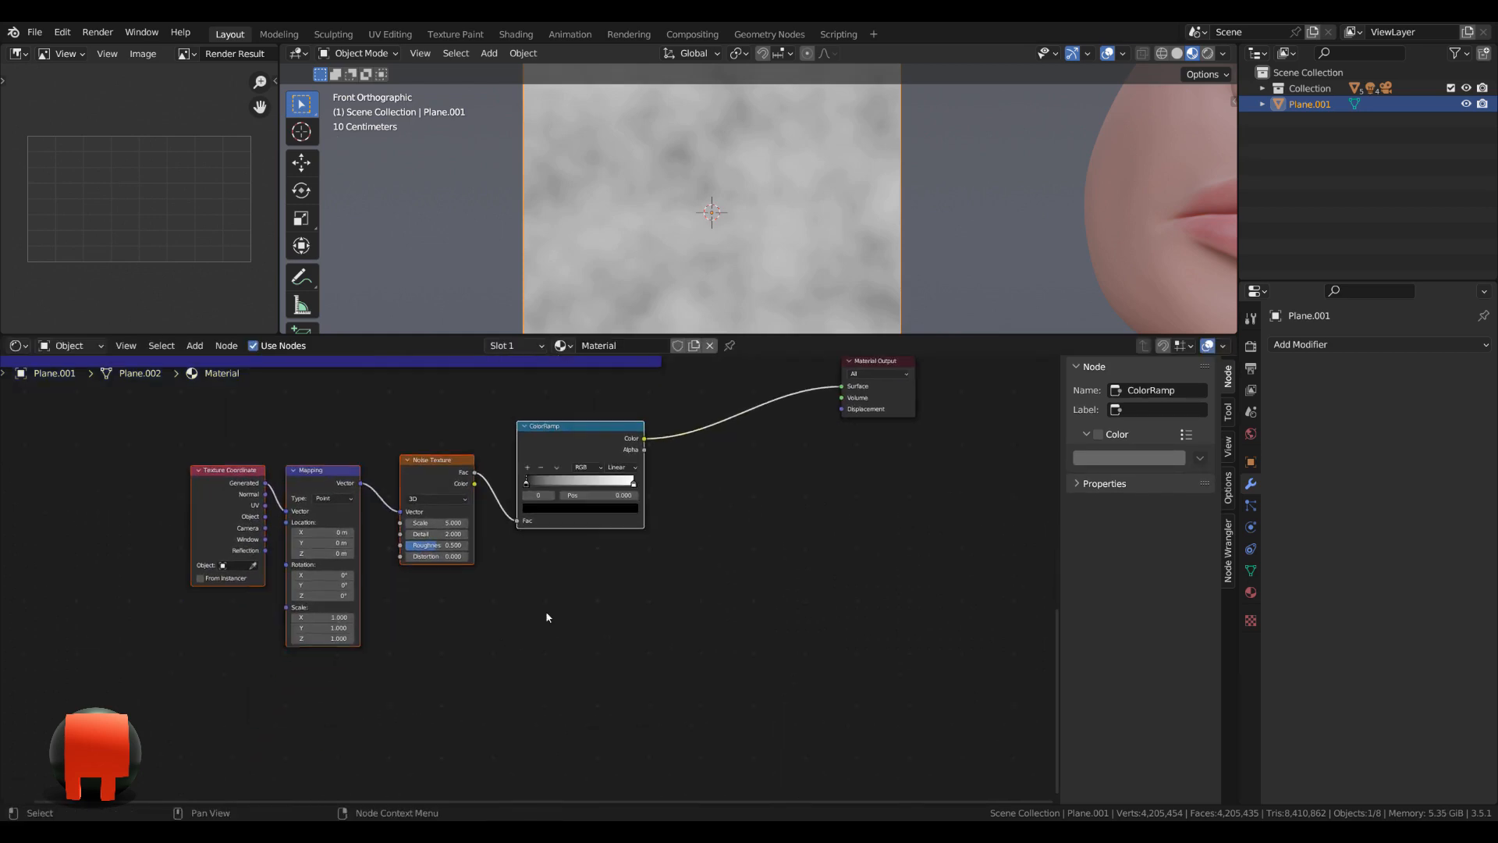
left_click_drag(129, 463, 475, 658)
key("g")
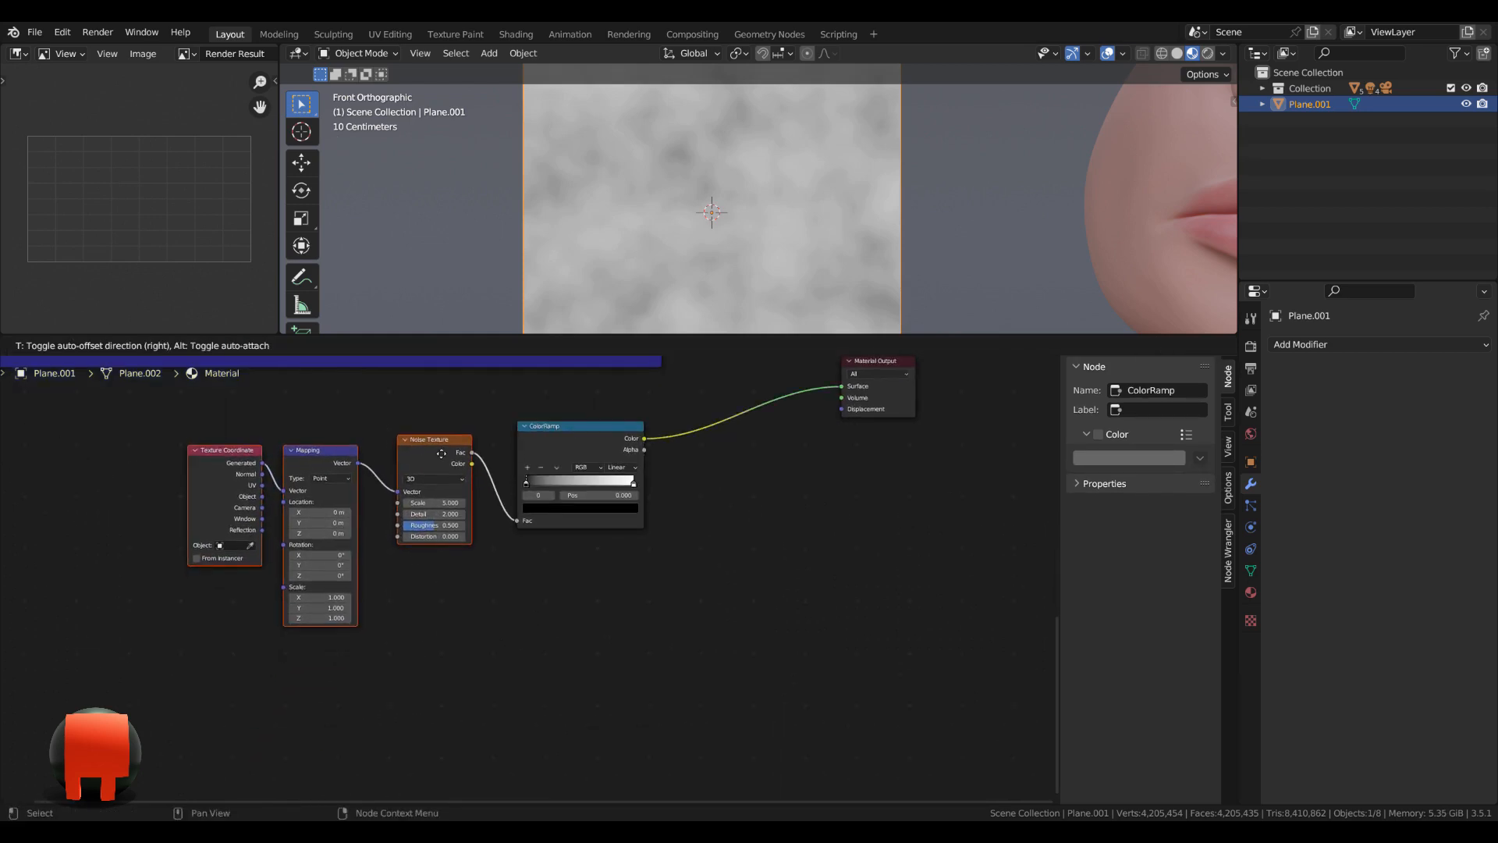
left_click(195, 404)
Join the Texture Coordinate, Mapping, Noise Texture and ColorRamp nodes in a frame with a custom green colour.
left_click_drag(143, 404, 629, 695)
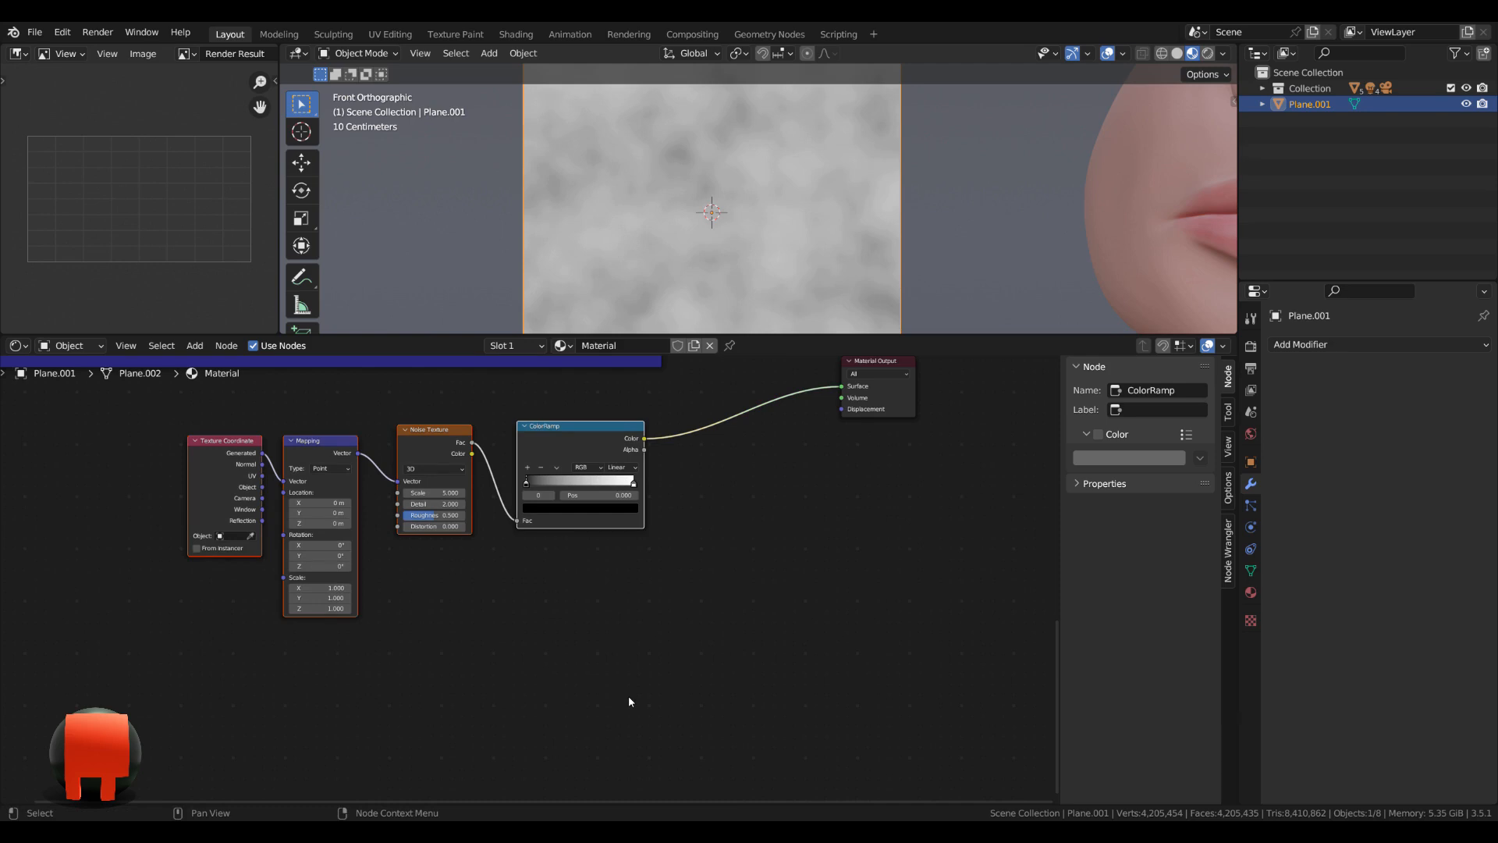
key("ctrl+j")
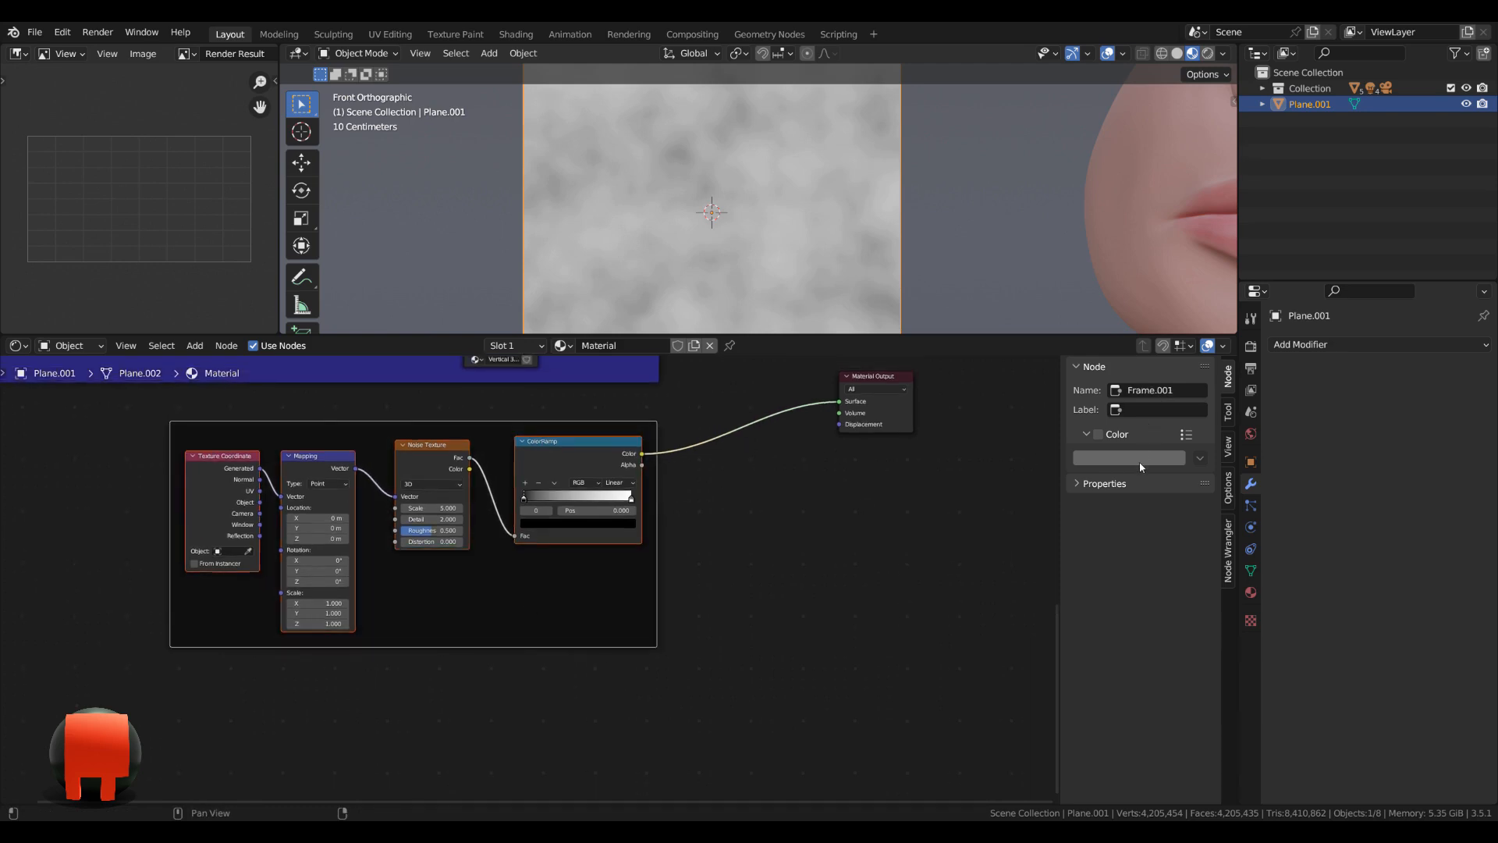
left_click(1099, 434)
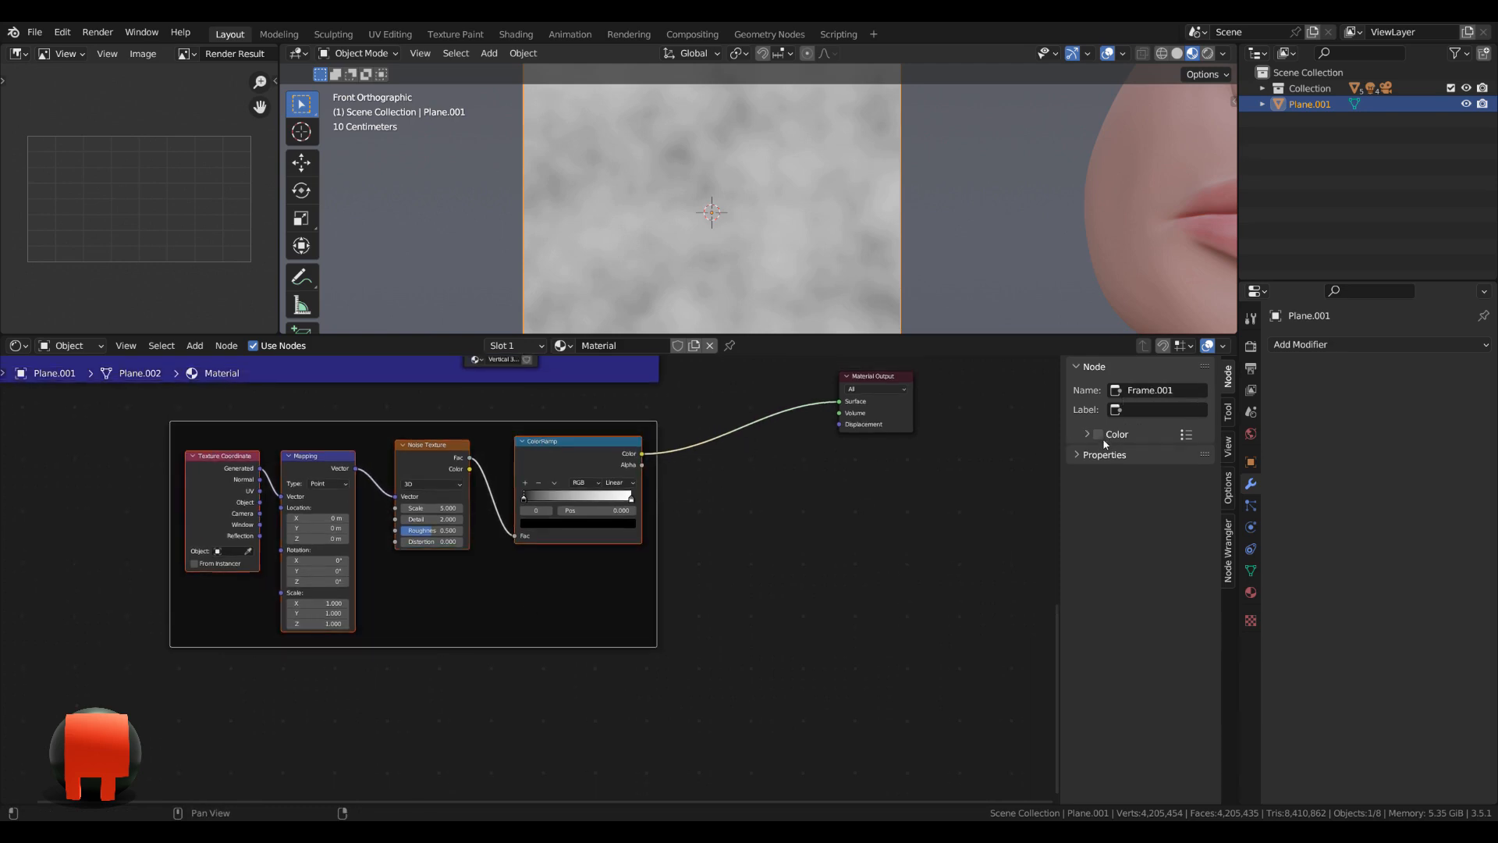
left_click(1129, 458)
left_click(1105, 294)
scroll(522, 669, "up", 2)
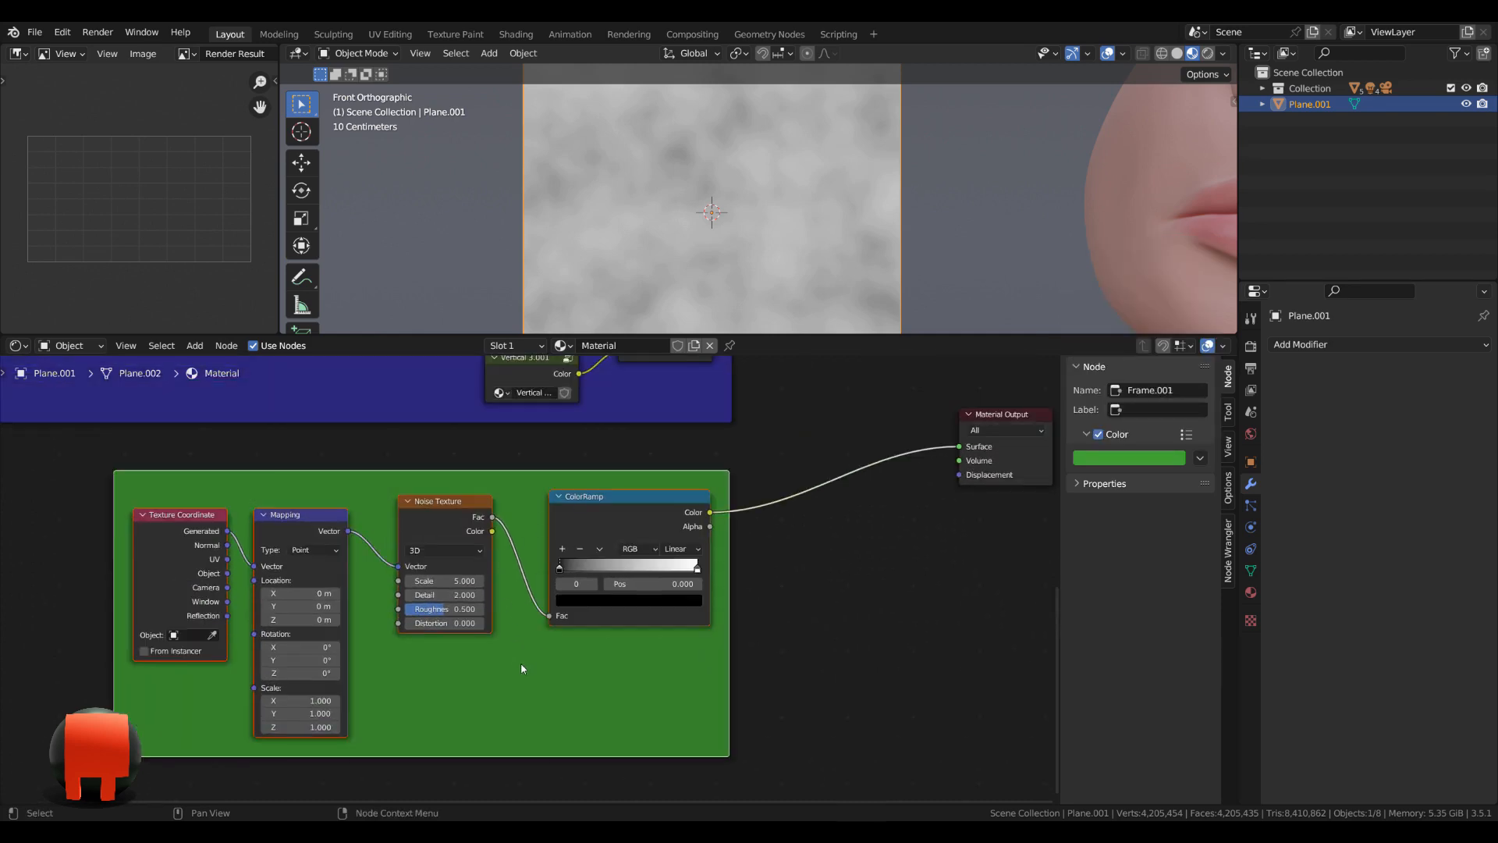
Label the green frame "Noise".
key("F2")
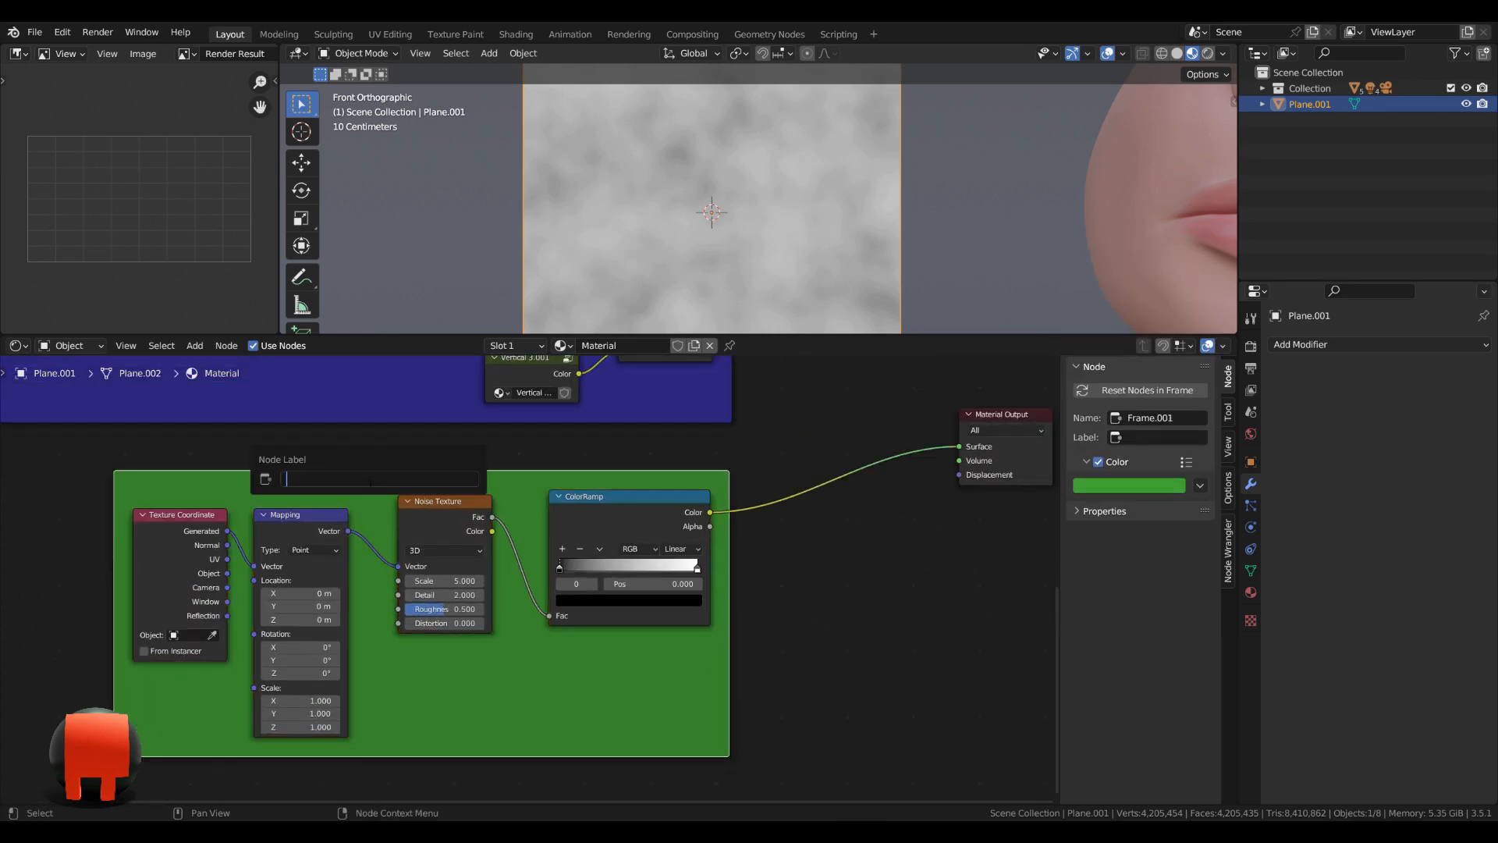
type("Noise")
key("Return")
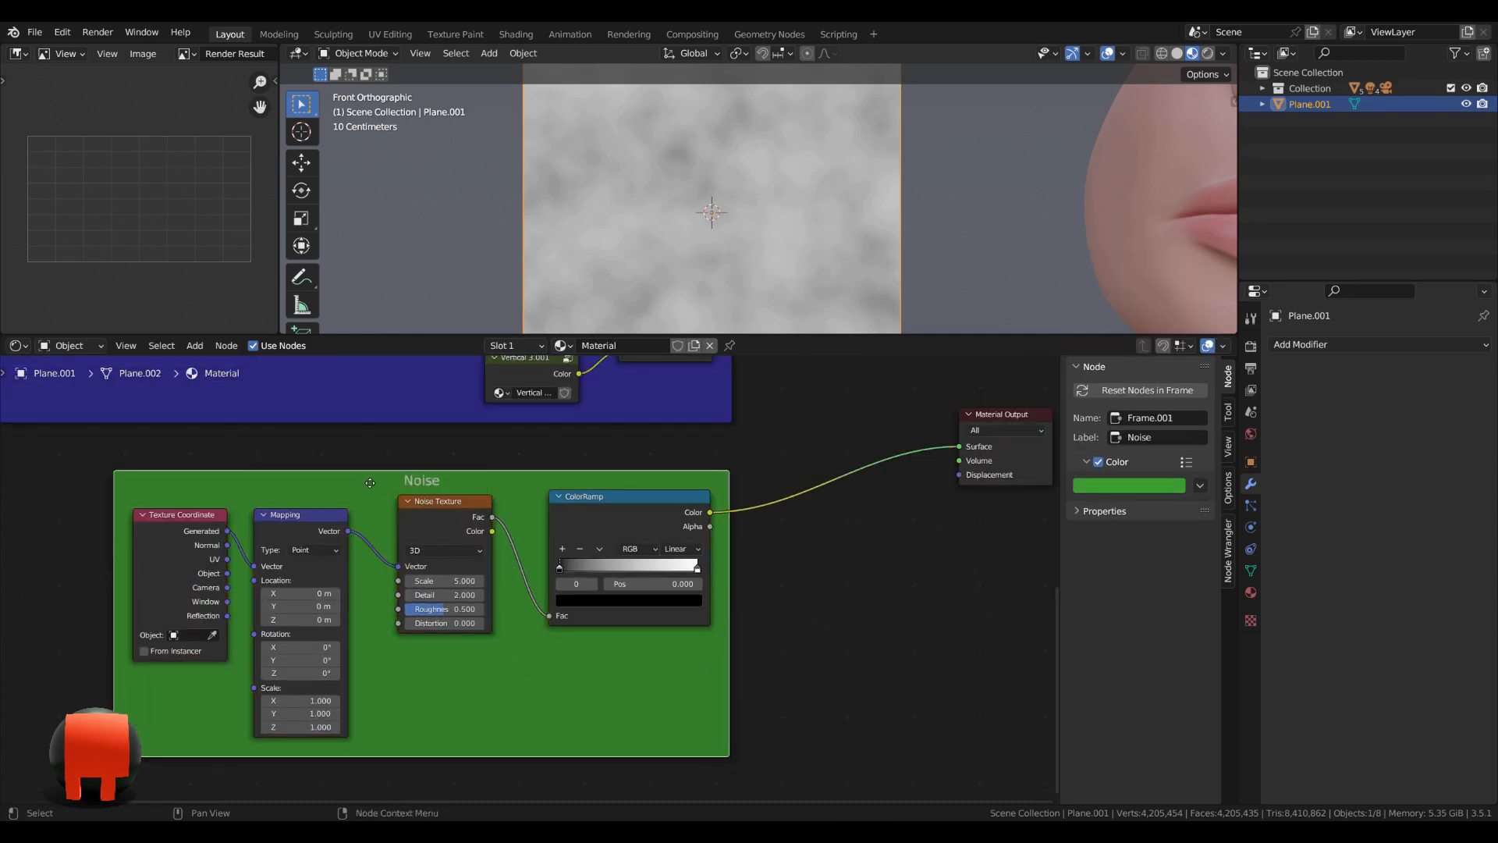
scroll(683, 626, "up", 1)
scroll(683, 626, "up", 3)
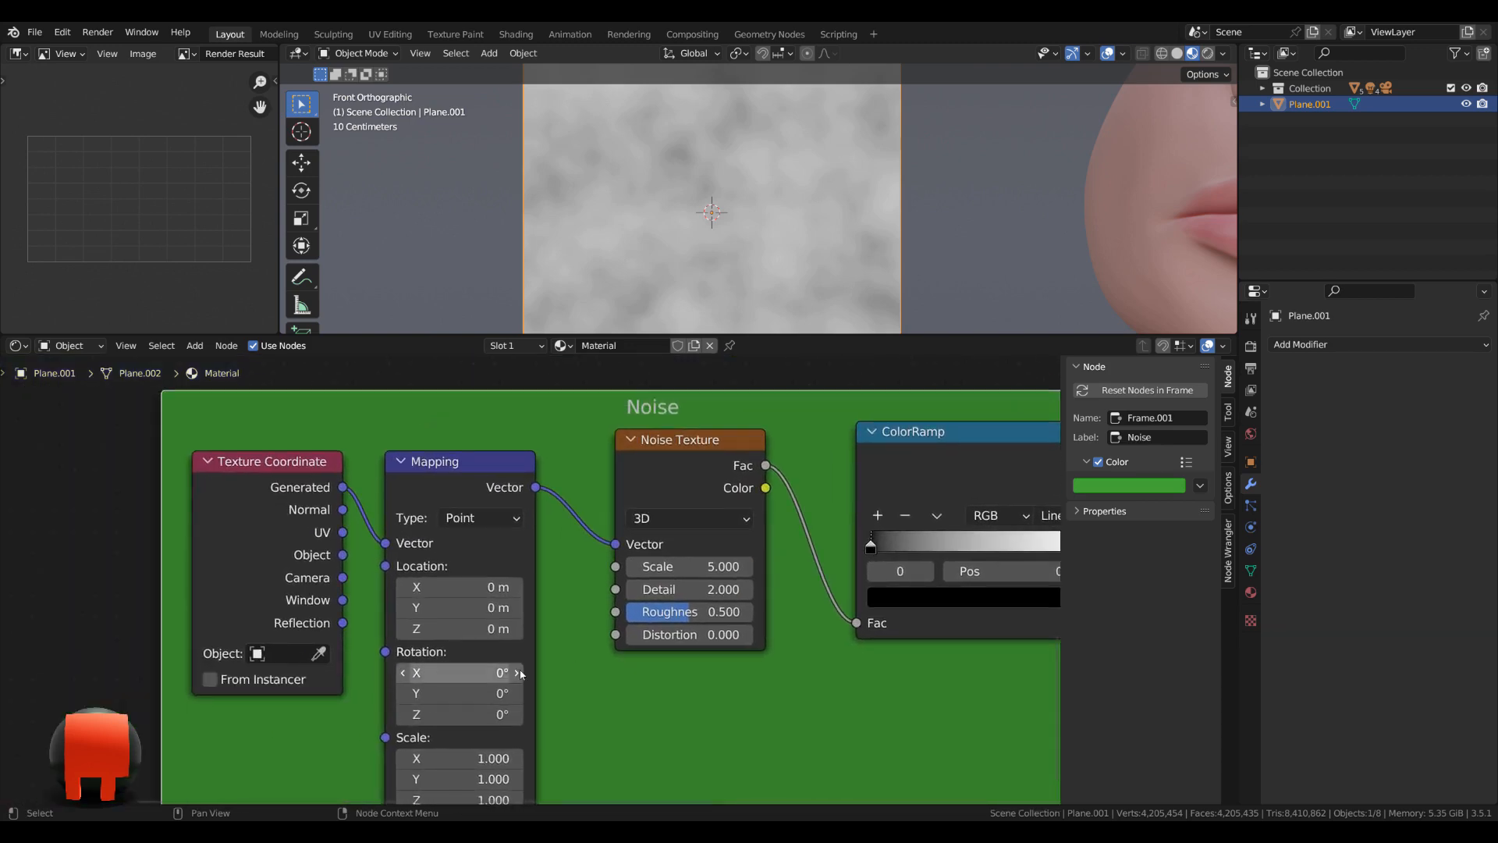
Feed the Texture Coordinate's Object output into the Mapping node and set the mapping's Y location to -13 m.
left_click_drag(356, 530, 396, 525)
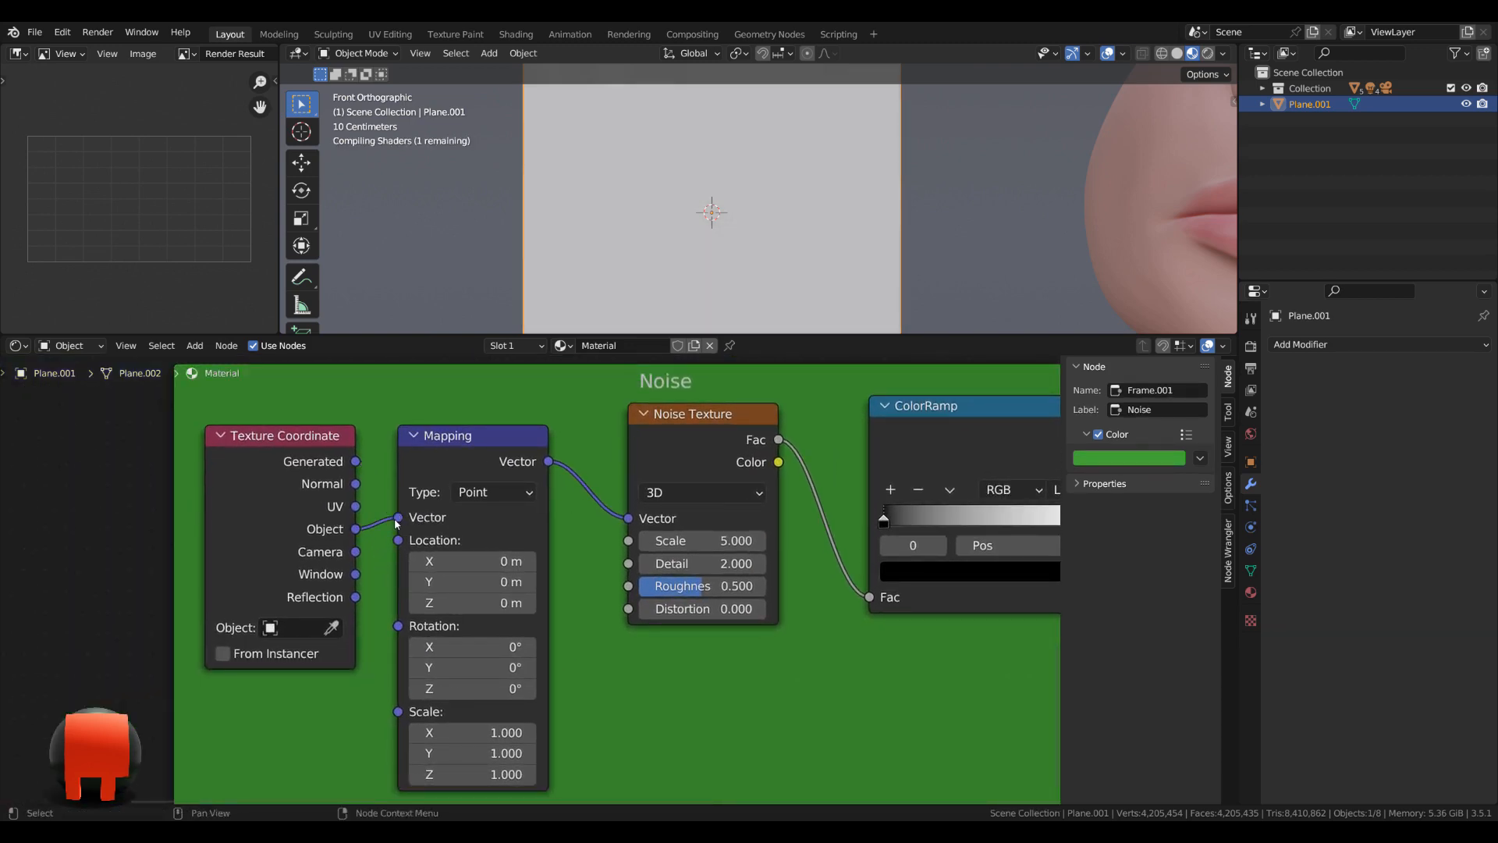
left_click(482, 584)
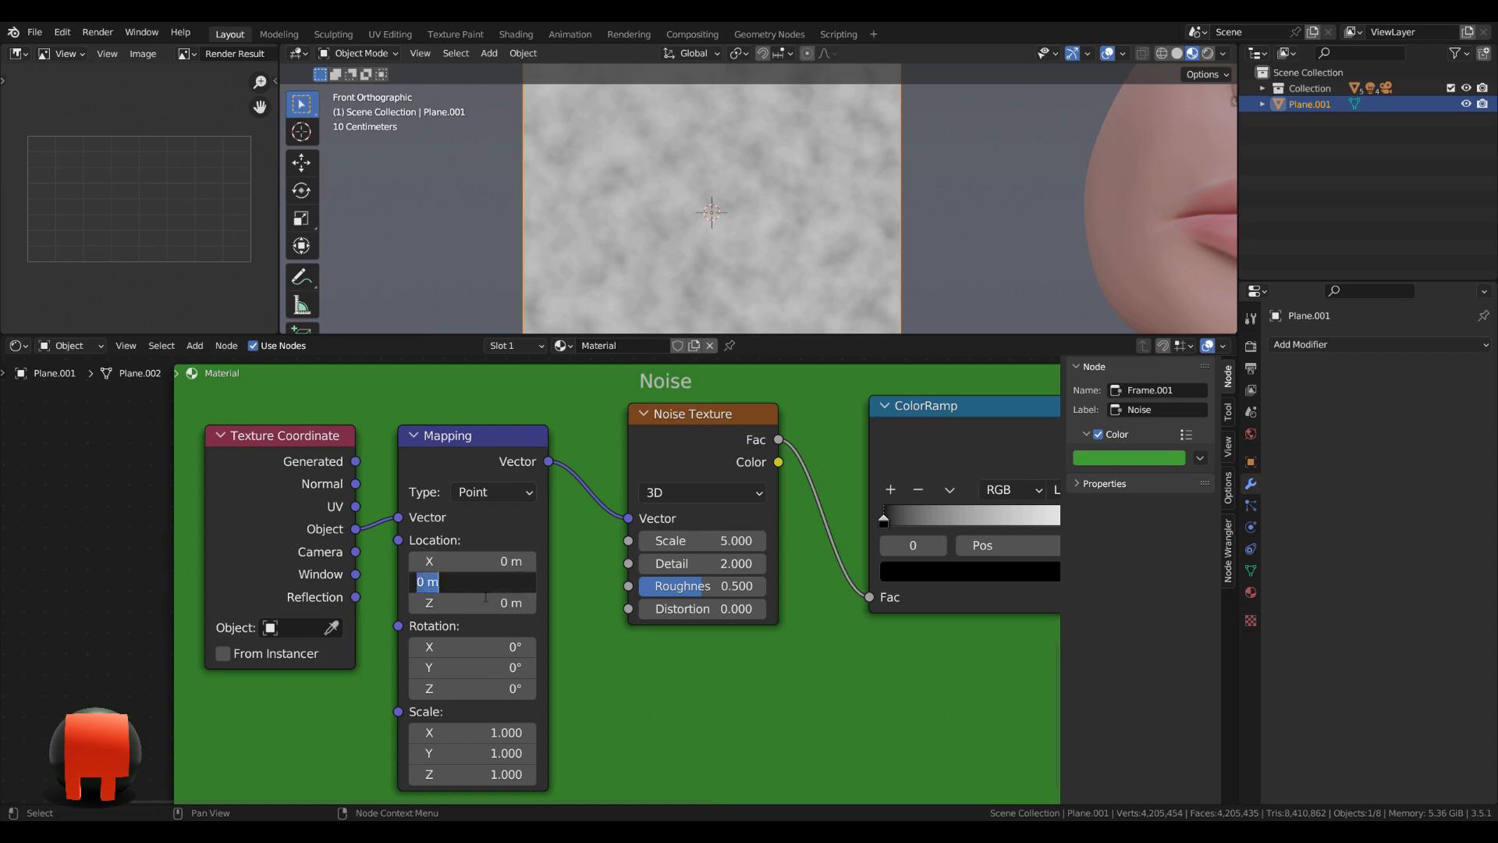
type("-13")
key("Return")
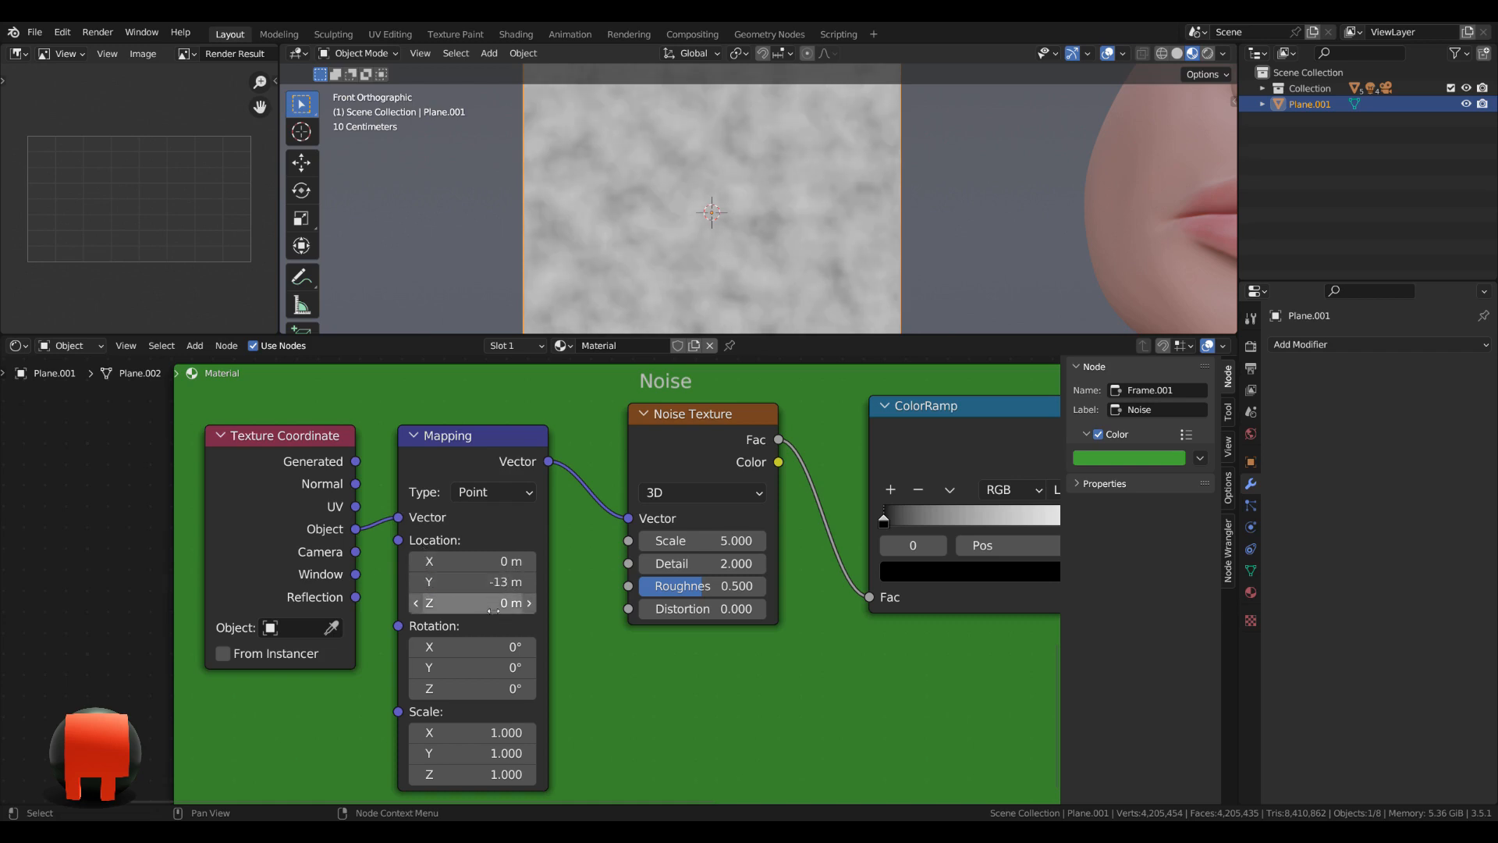
Set the Mapping node's scale to 1.2 in X and 4.1 in Y.
left_click(483, 739)
type("1.2")
key("Tab")
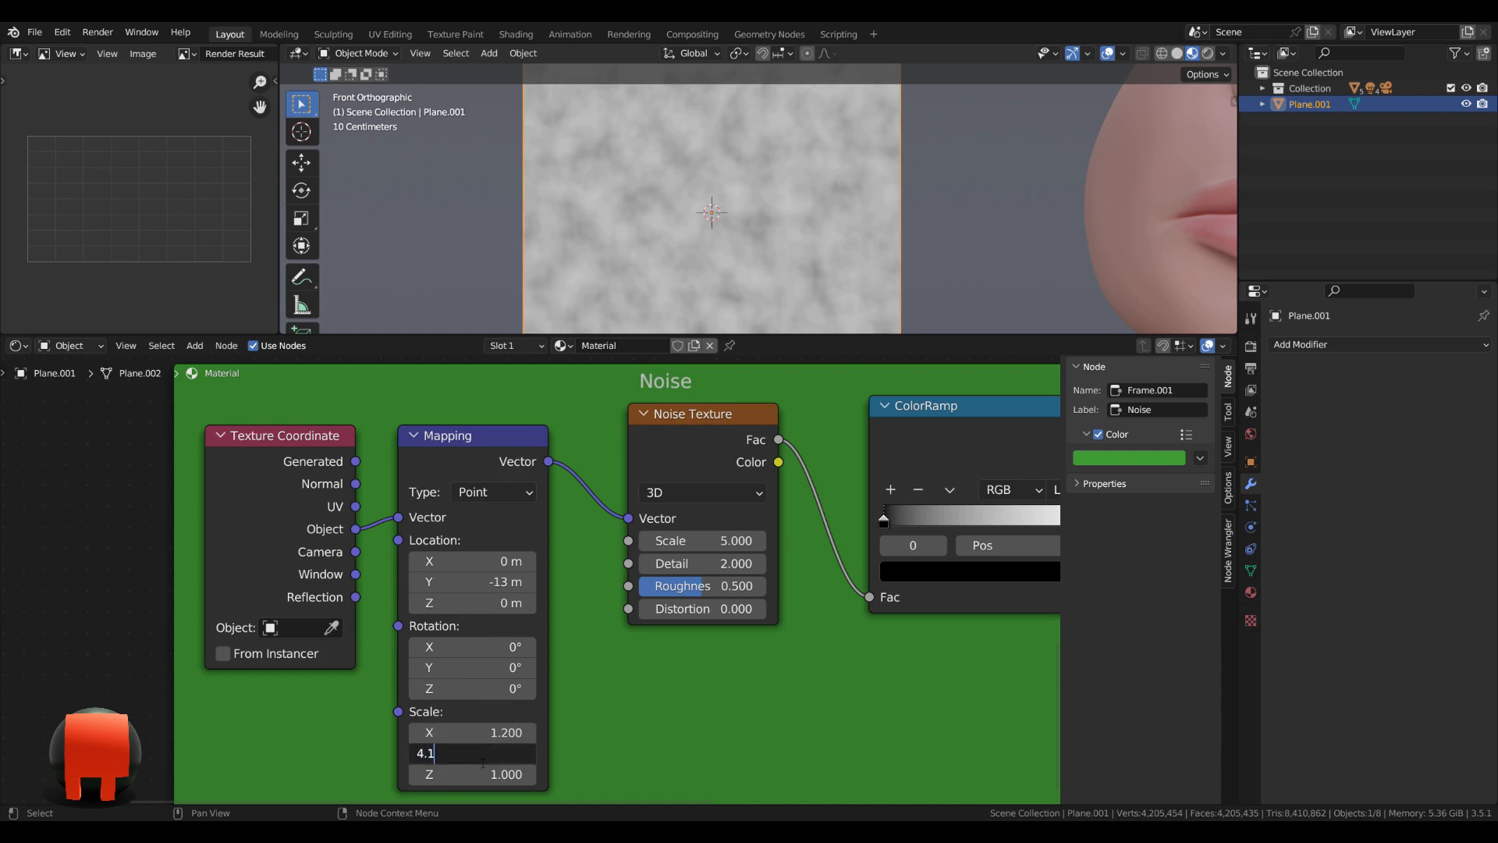
key("Return")
Switch the Noise Texture from 3D to 2D.
middle_click_drag(720, 630, 520, 624)
scroll(606, 686, "up", 1)
scroll(520, 624, "up", 1)
left_click(515, 470)
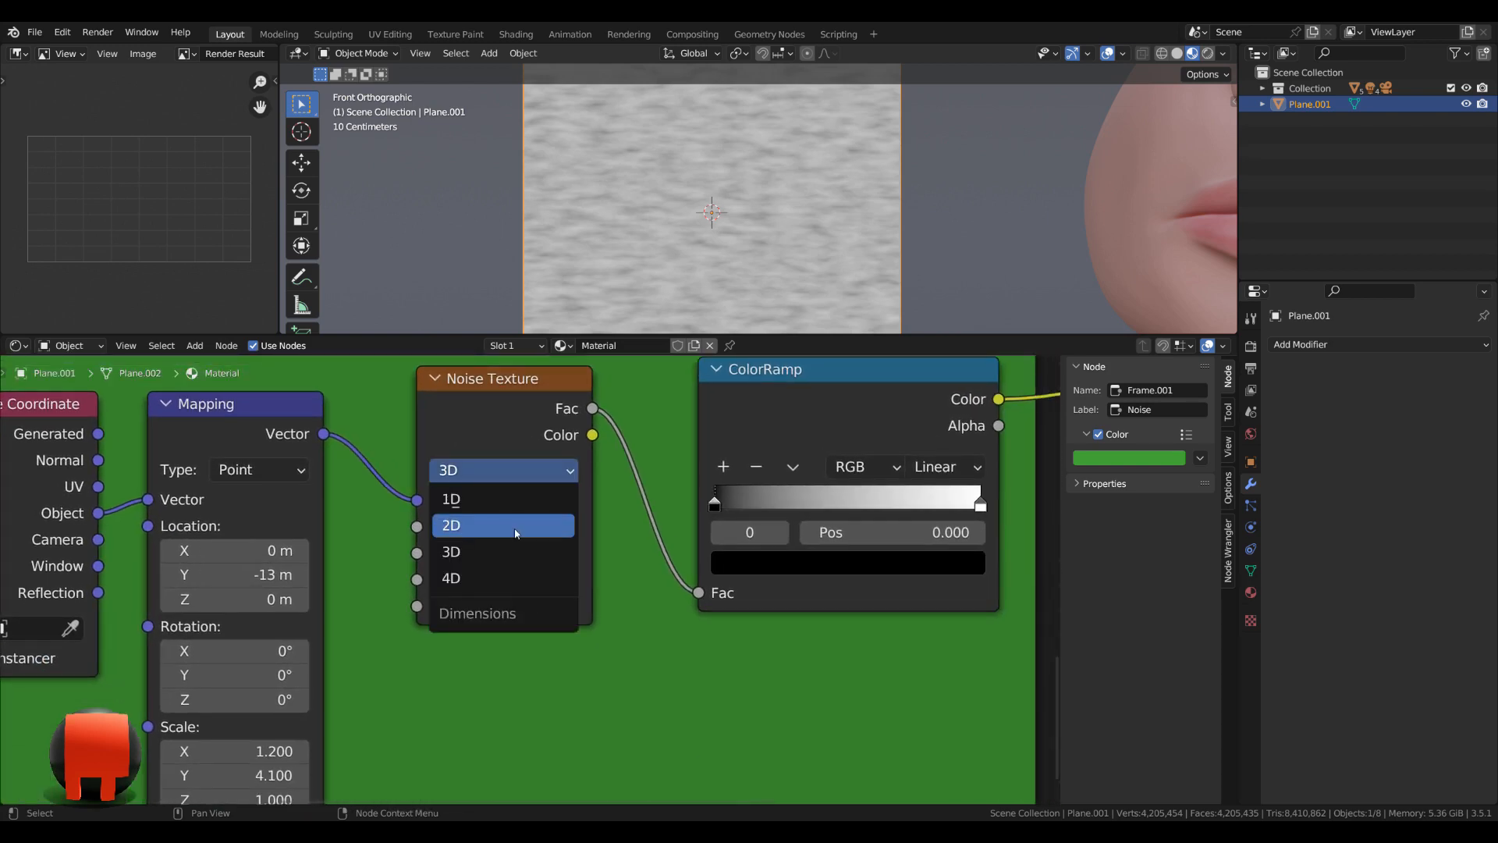
left_click(515, 526)
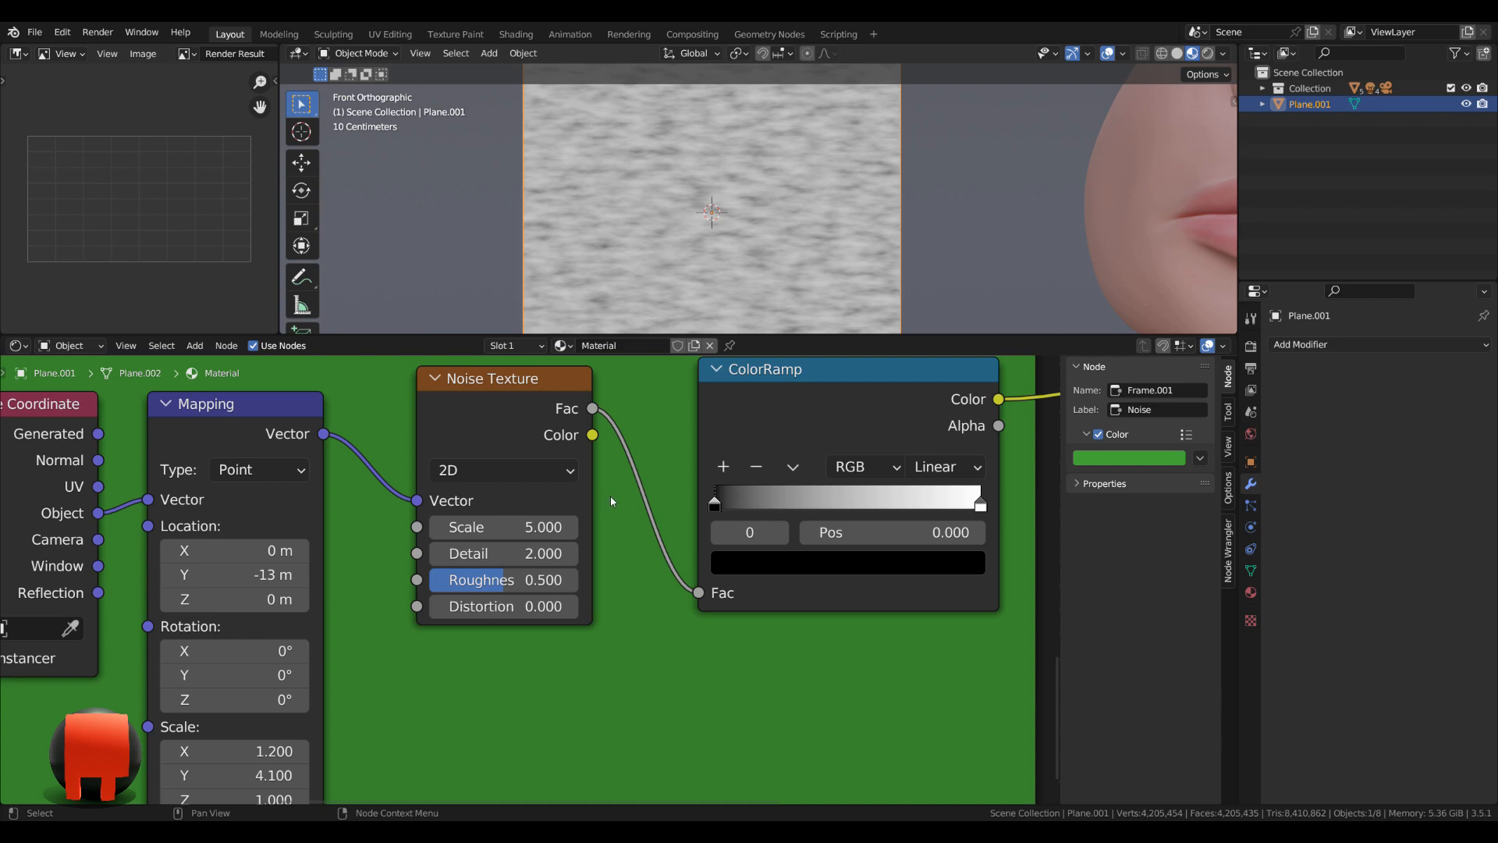
Set the Noise Texture's scale to 1 and its detail to 0.2.
middle_click_drag(611, 496, 604, 497)
left_click(515, 530)
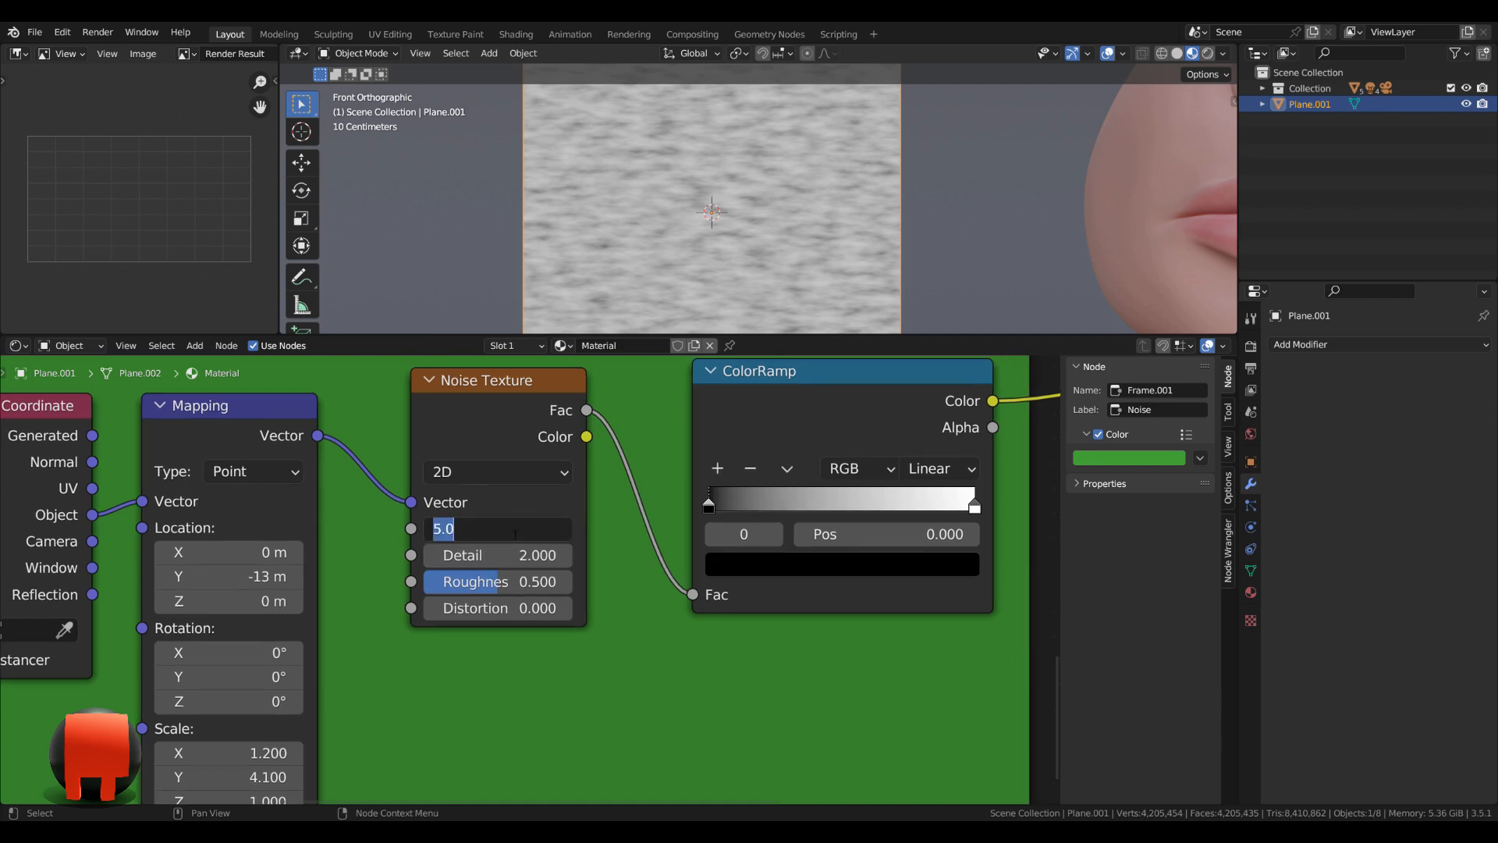
type("1")
key("Return")
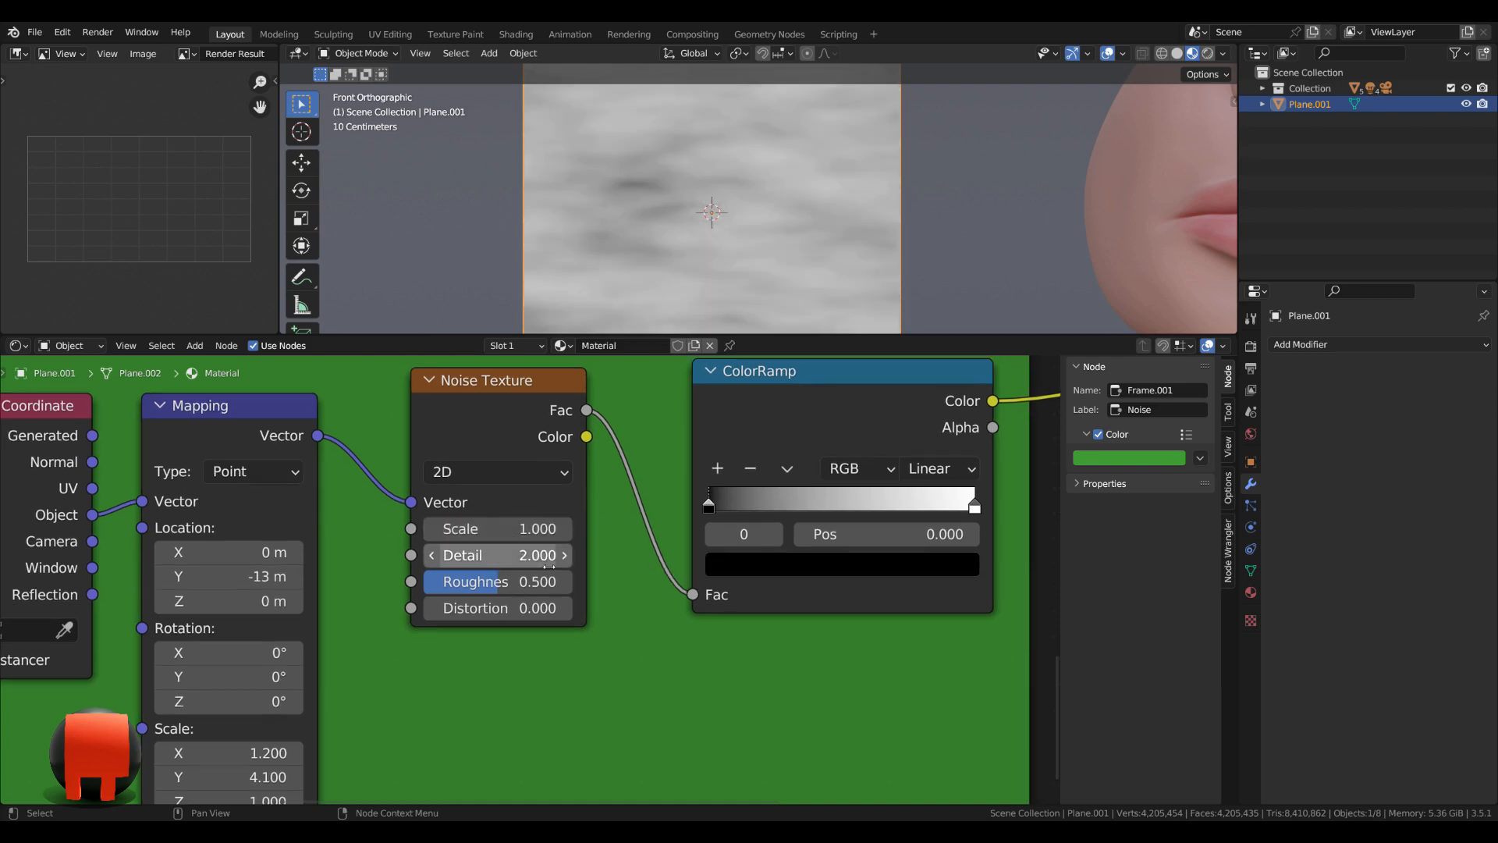
left_click(521, 555)
type("0.2")
key("Return")
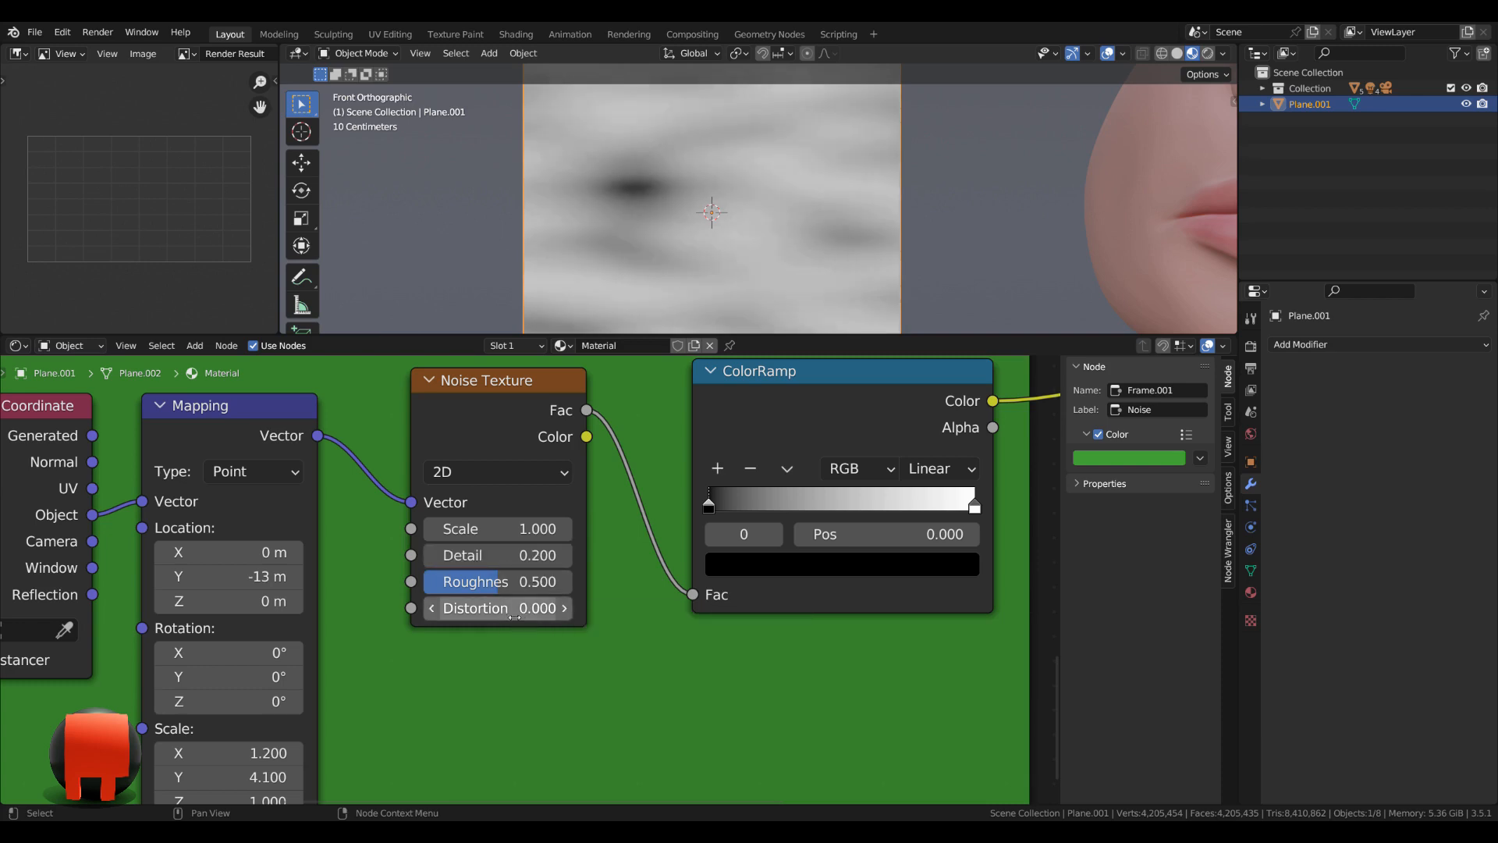
Switch the ColorRamp to B-Spline interpolation and move its black stop to position 0.825.
middle_click_drag(513, 616, 276, 681)
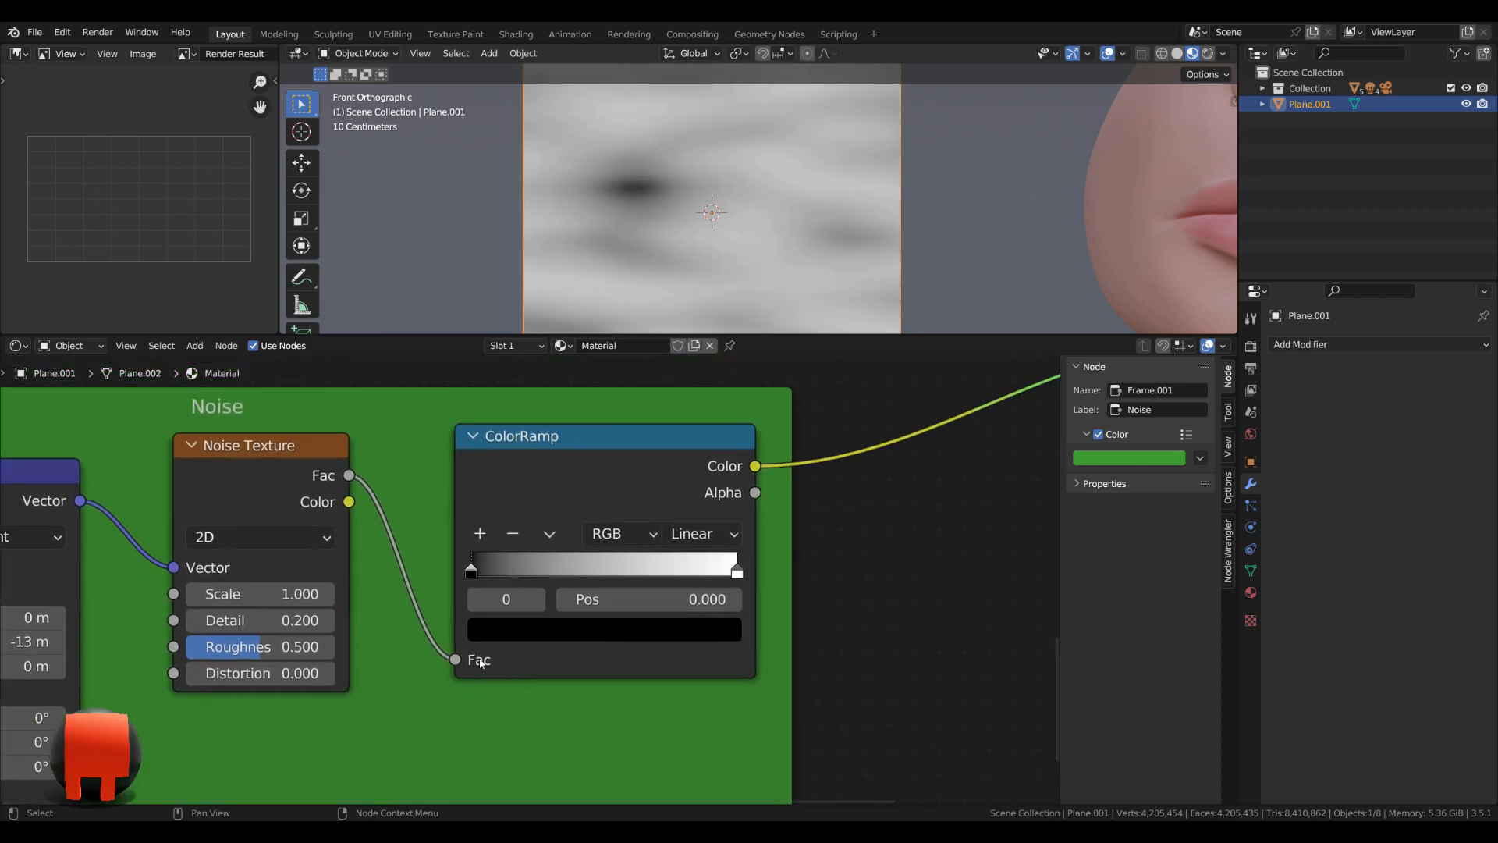
left_click(713, 536)
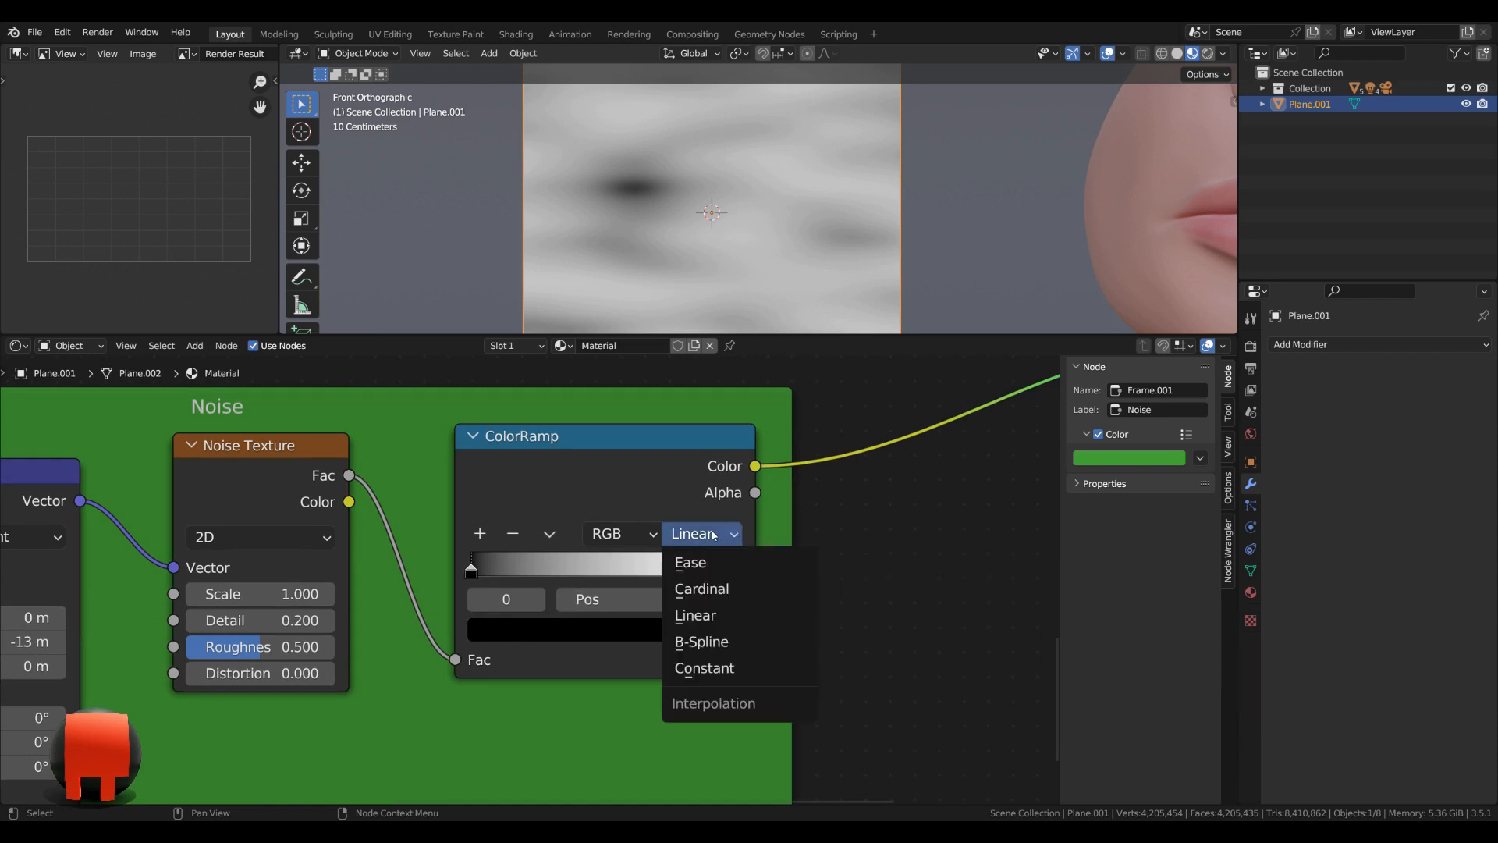
left_click(706, 642)
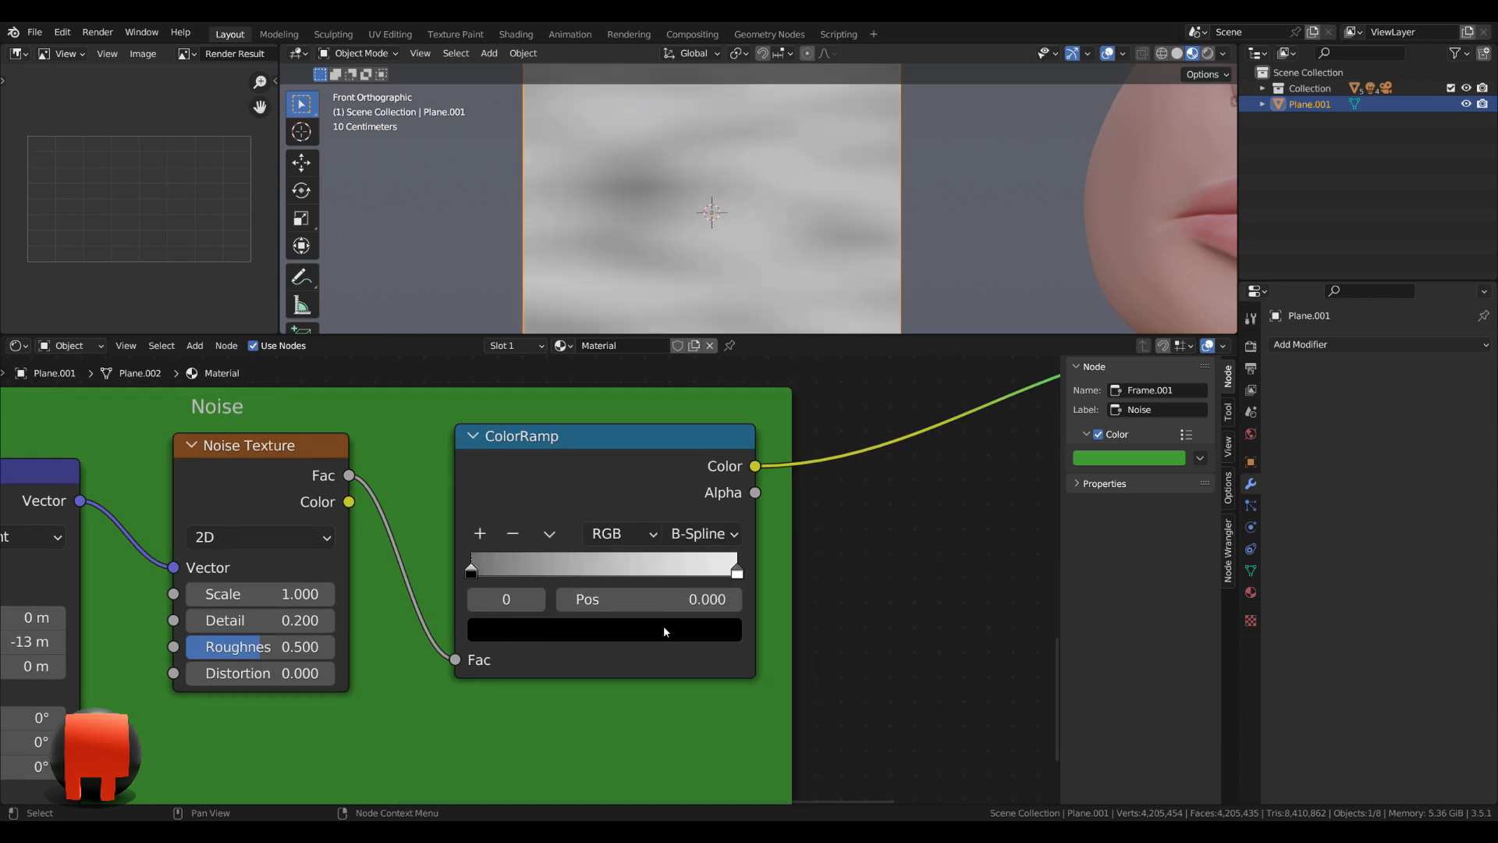
left_click_drag(475, 575, 722, 575)
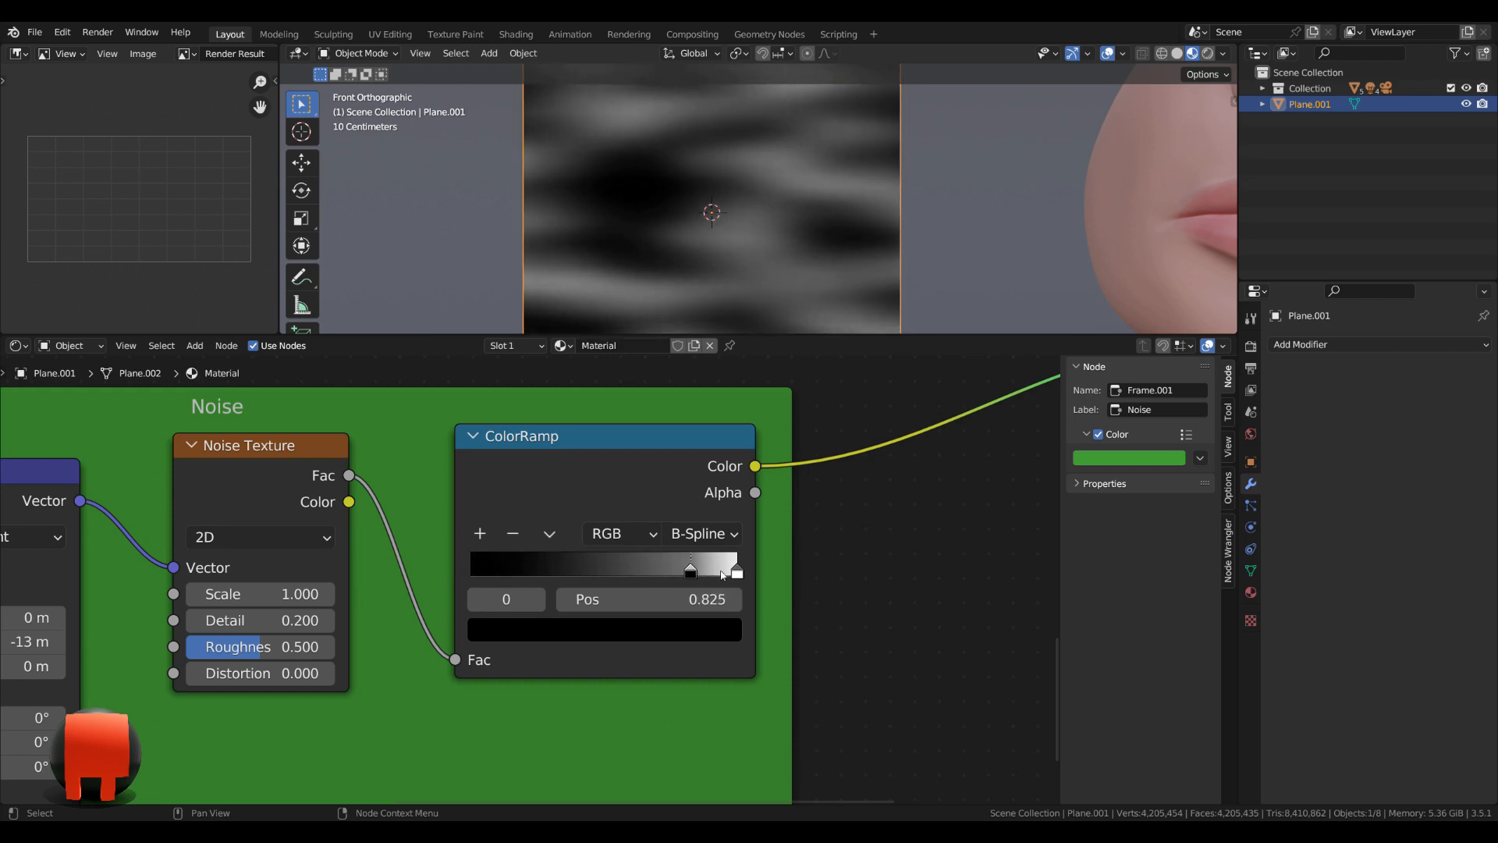
Set the color value of the noise ColorRamp's white stop to 0.7.
left_click(738, 575)
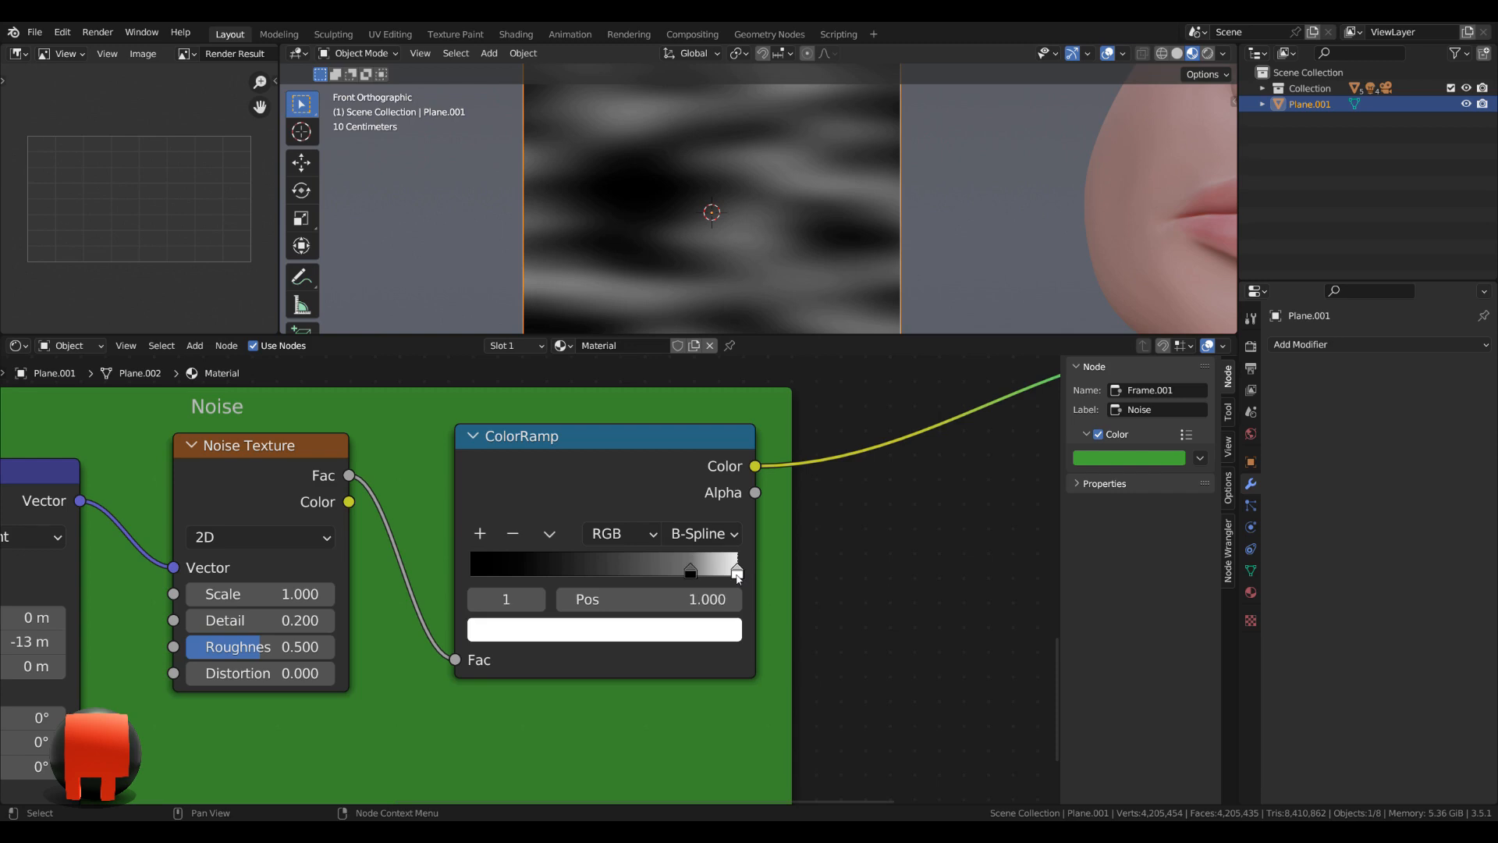
left_click(686, 631)
left_click(608, 576)
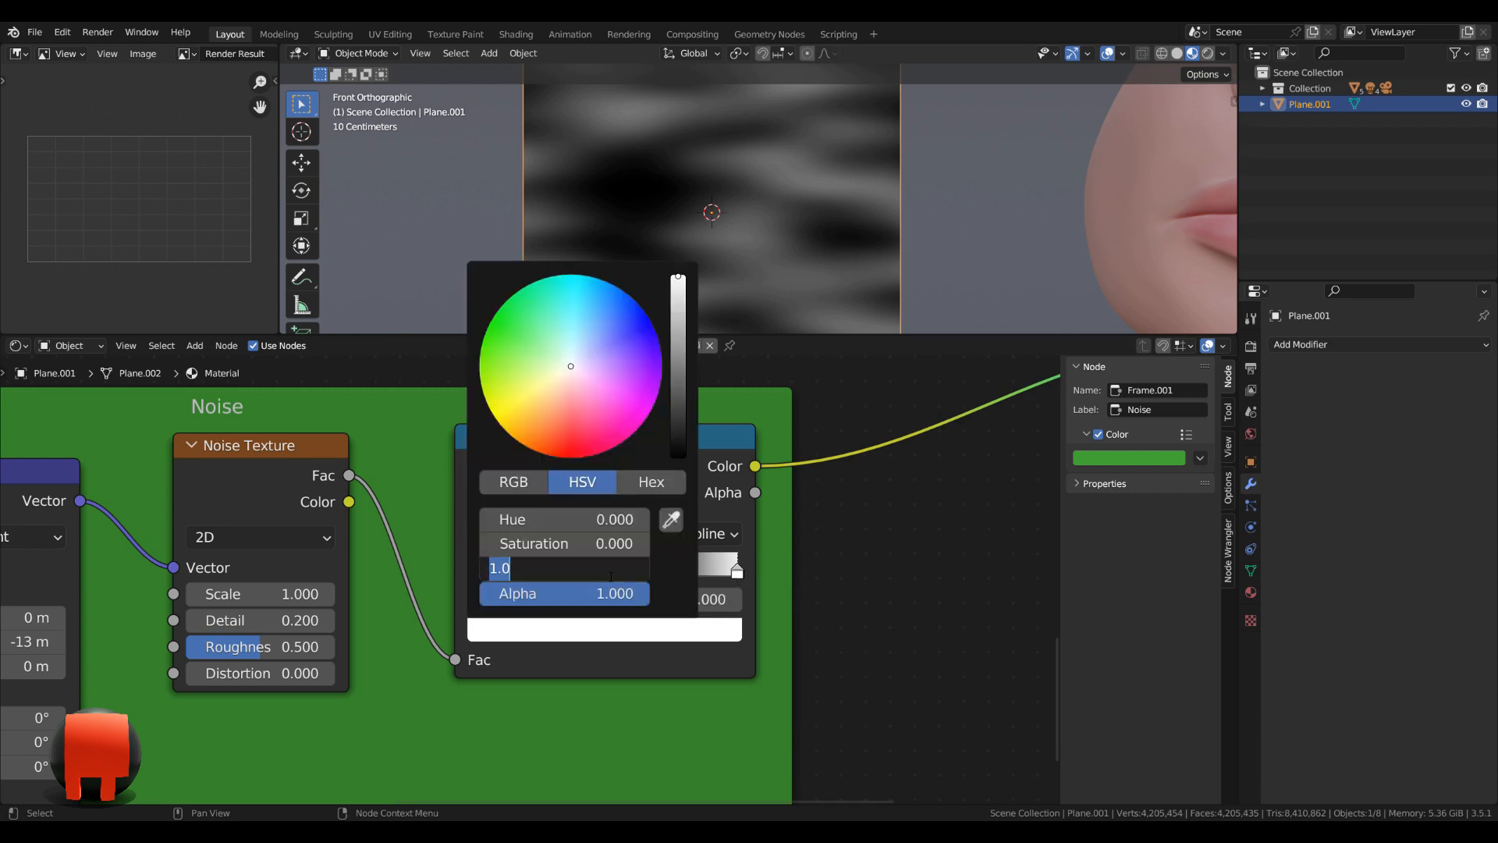
type(".7")
key("Return")
Enlarge the 3D viewport by shrinking the node editor so the whole textured plane fits in view.
scroll(913, 588, "down", 7)
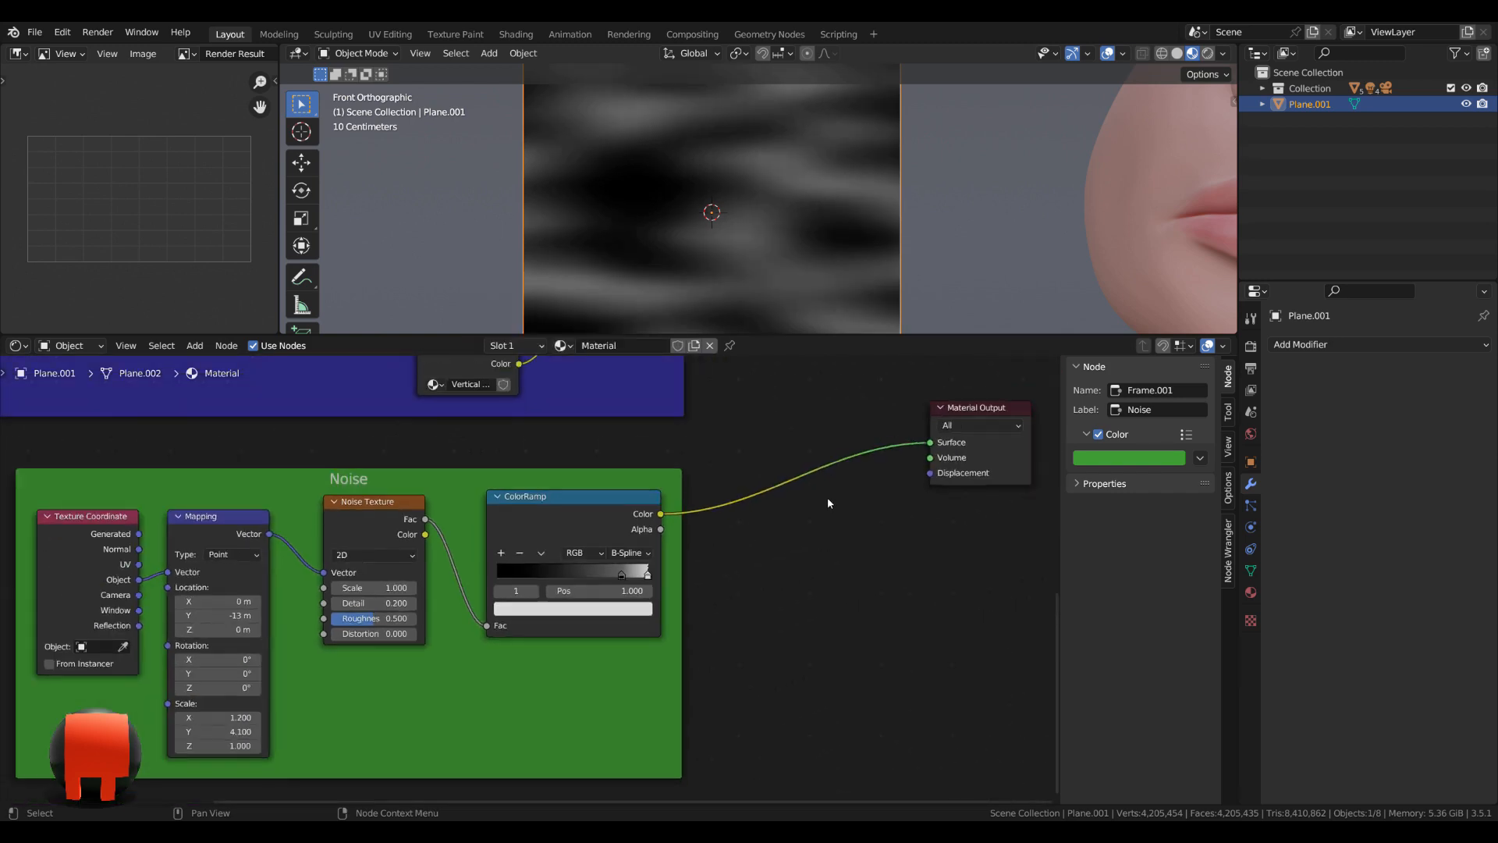
scroll(828, 498, "down", 2)
middle_click_drag(828, 480, 724, 592)
scroll(682, 260, "down", 2)
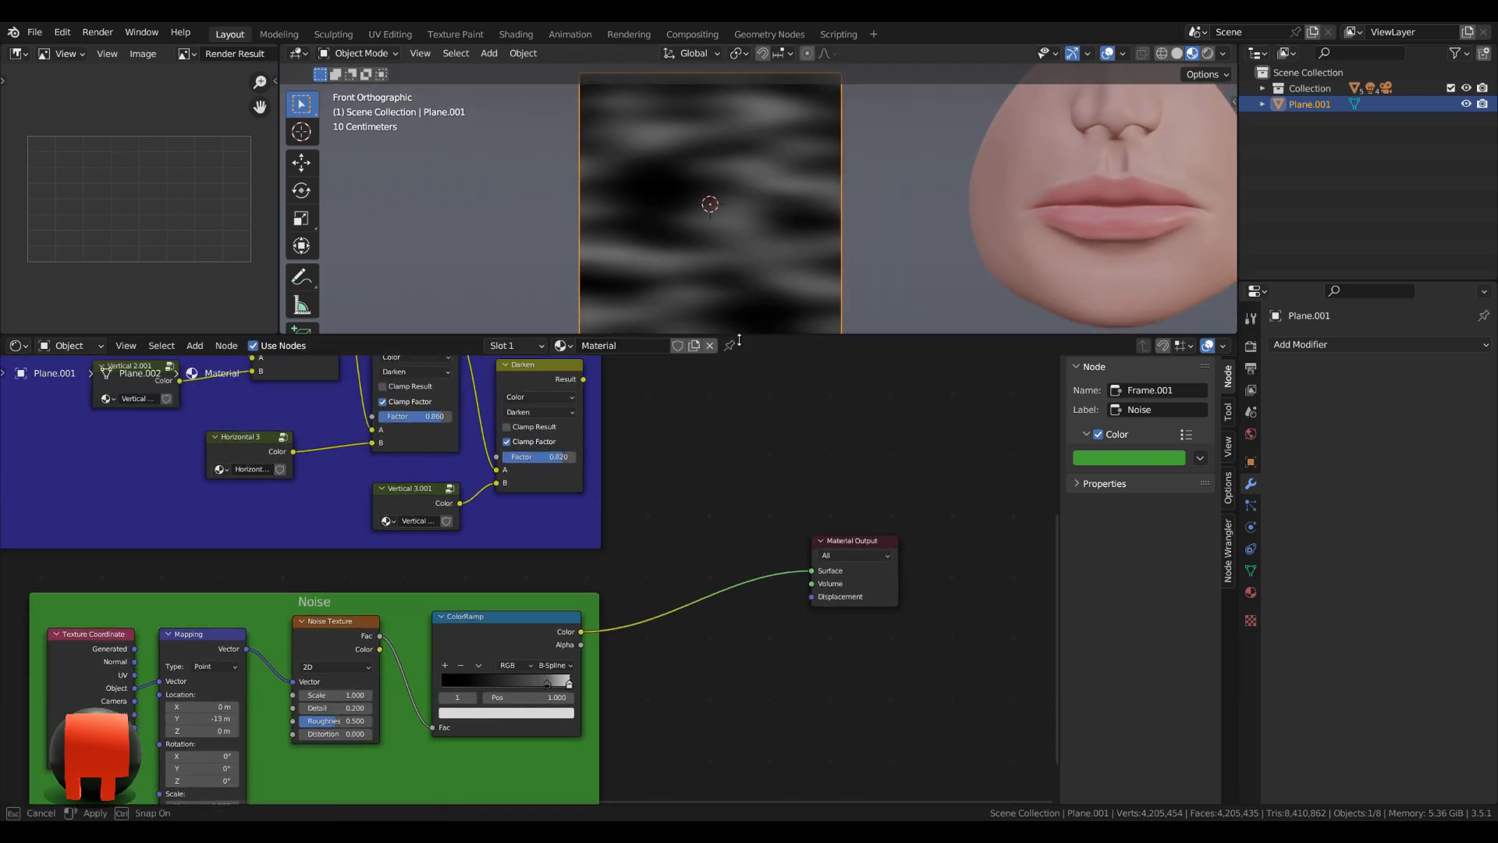
left_click_drag(738, 338, 729, 441)
scroll(726, 388, "up", 1)
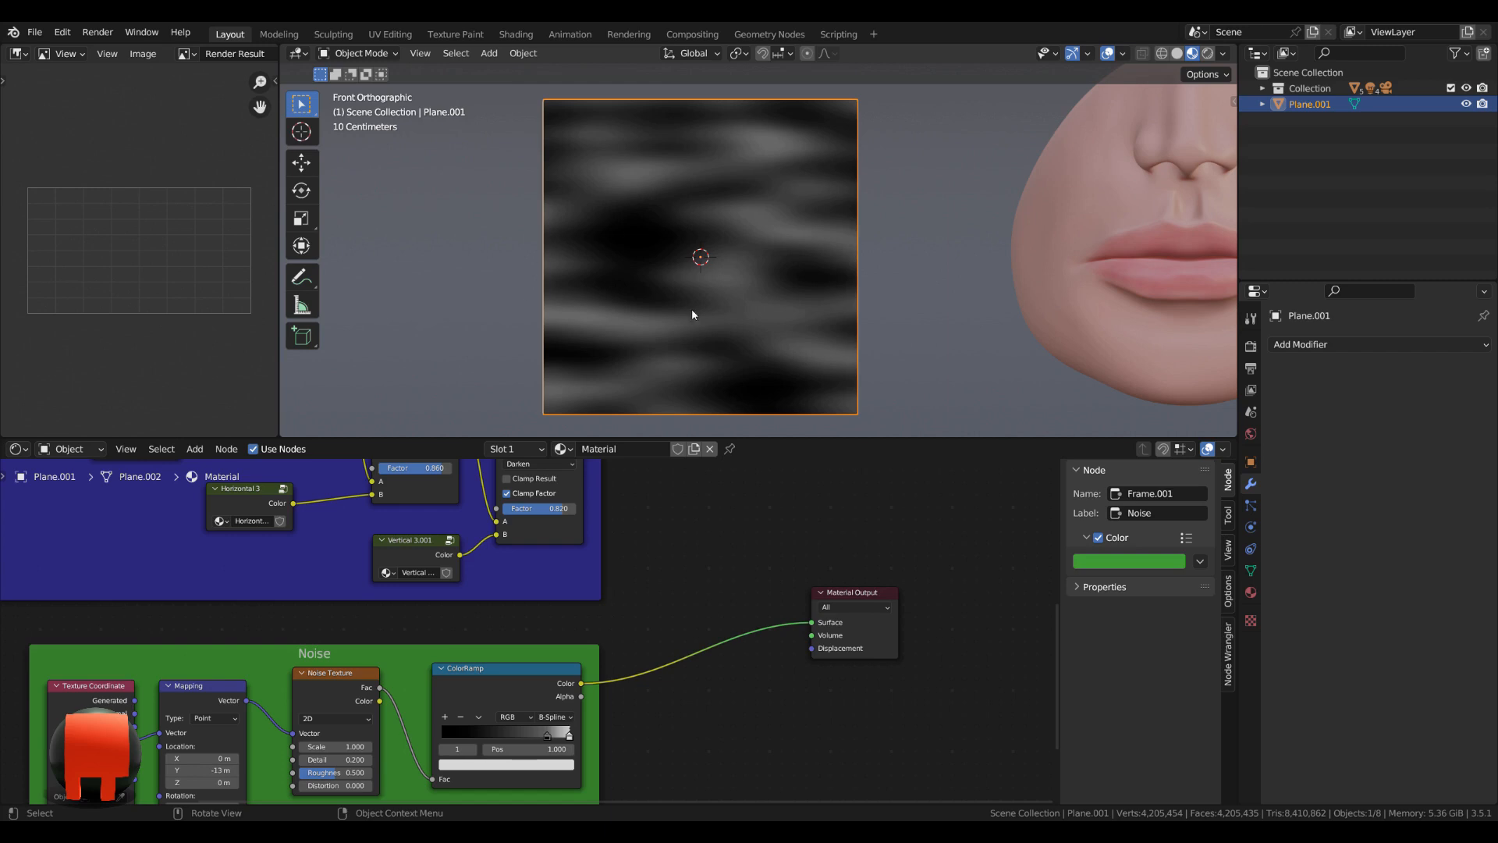
Preview the wrinkle frame's last Darken node through the Material Output and move the output node farther from the frames.
middle_click_drag(700, 593, 477, 651)
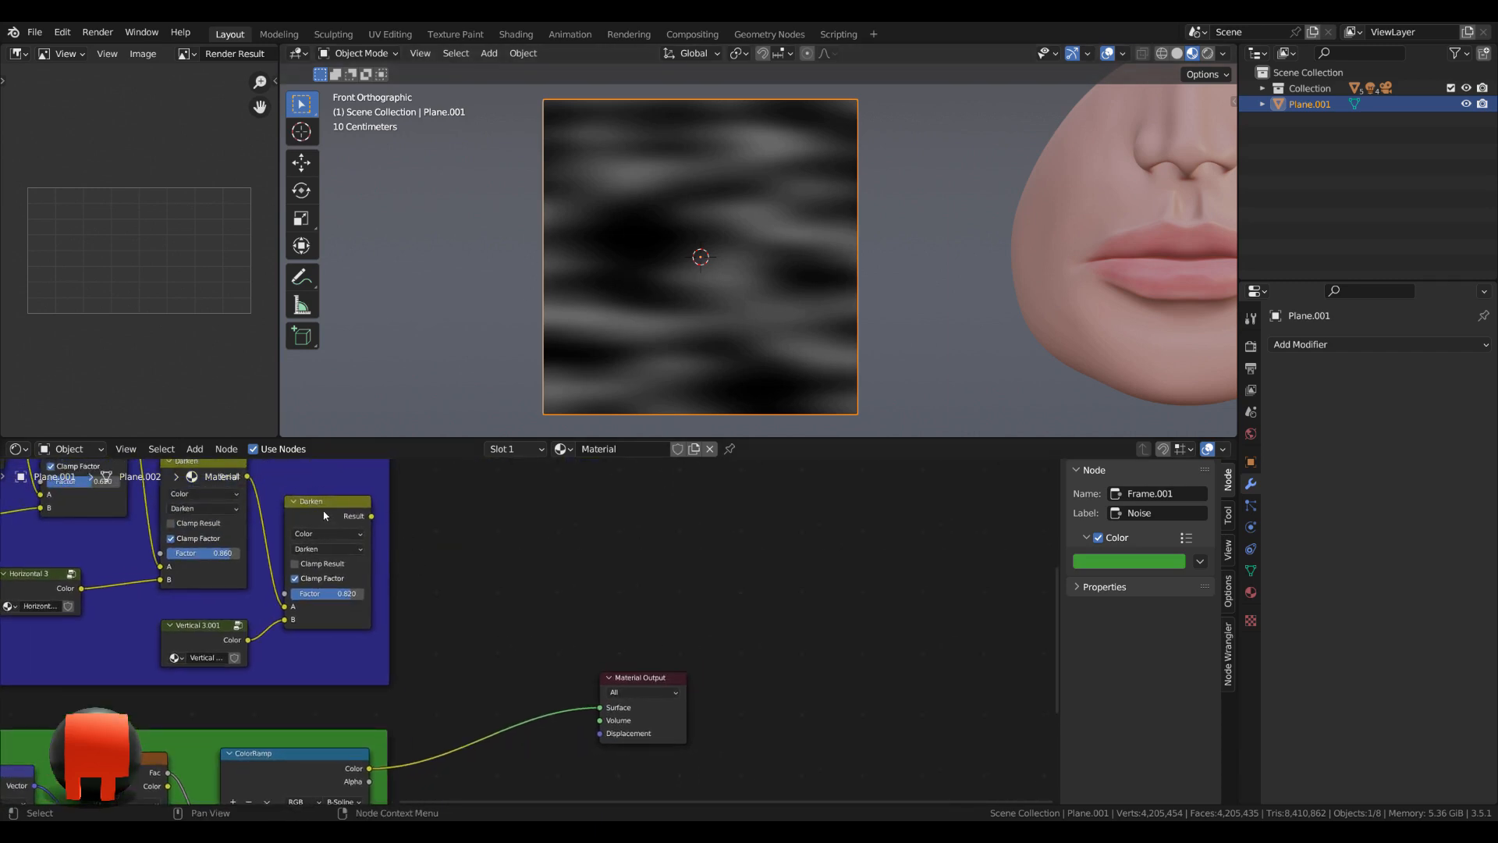
left_click(328, 516, "ctrl+shift")
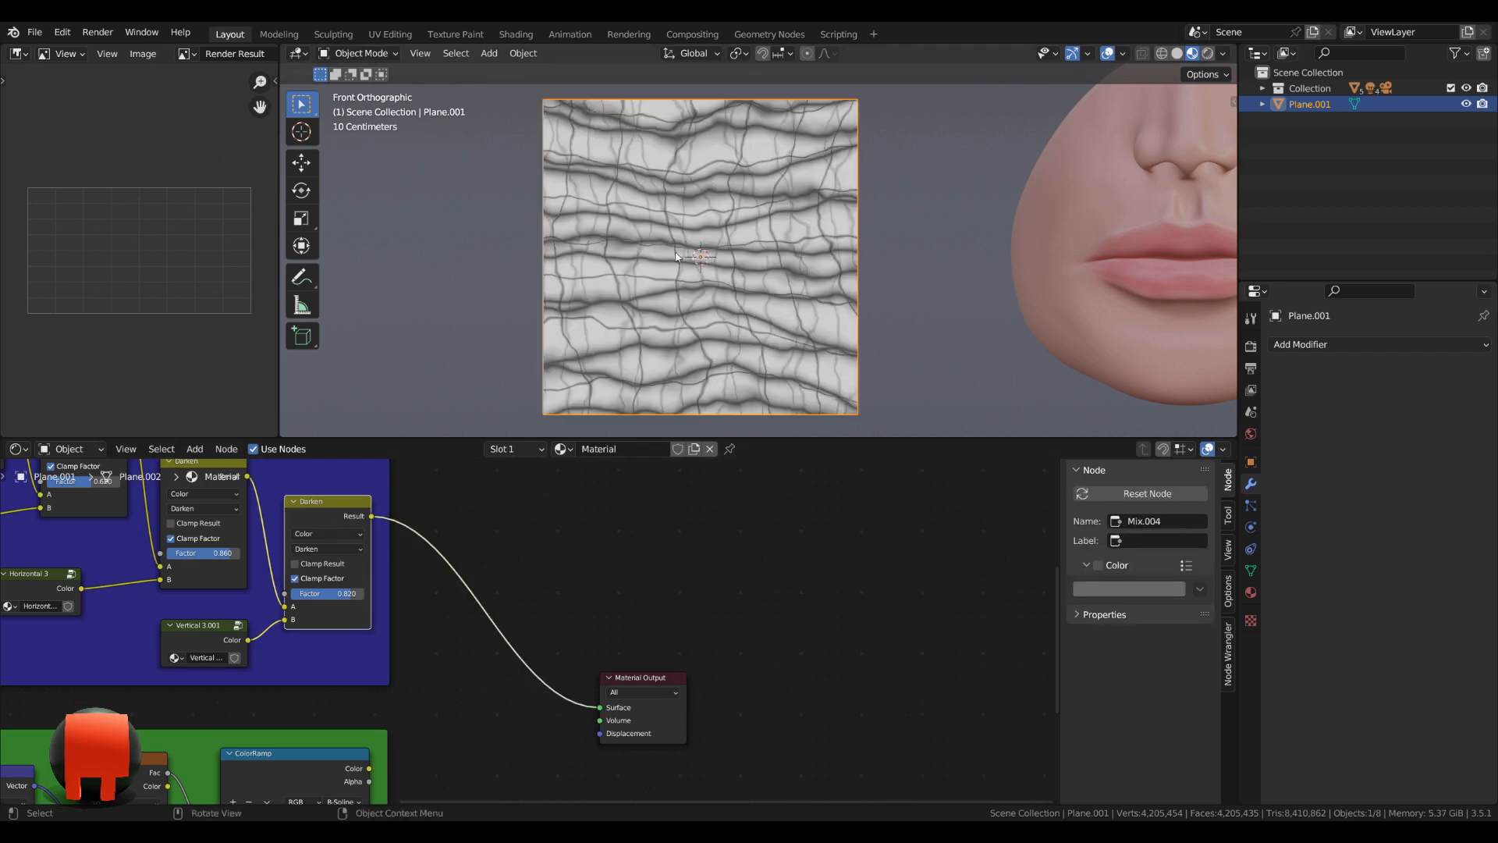
middle_click_drag(536, 694, 531, 659)
left_click_drag(634, 646, 679, 634)
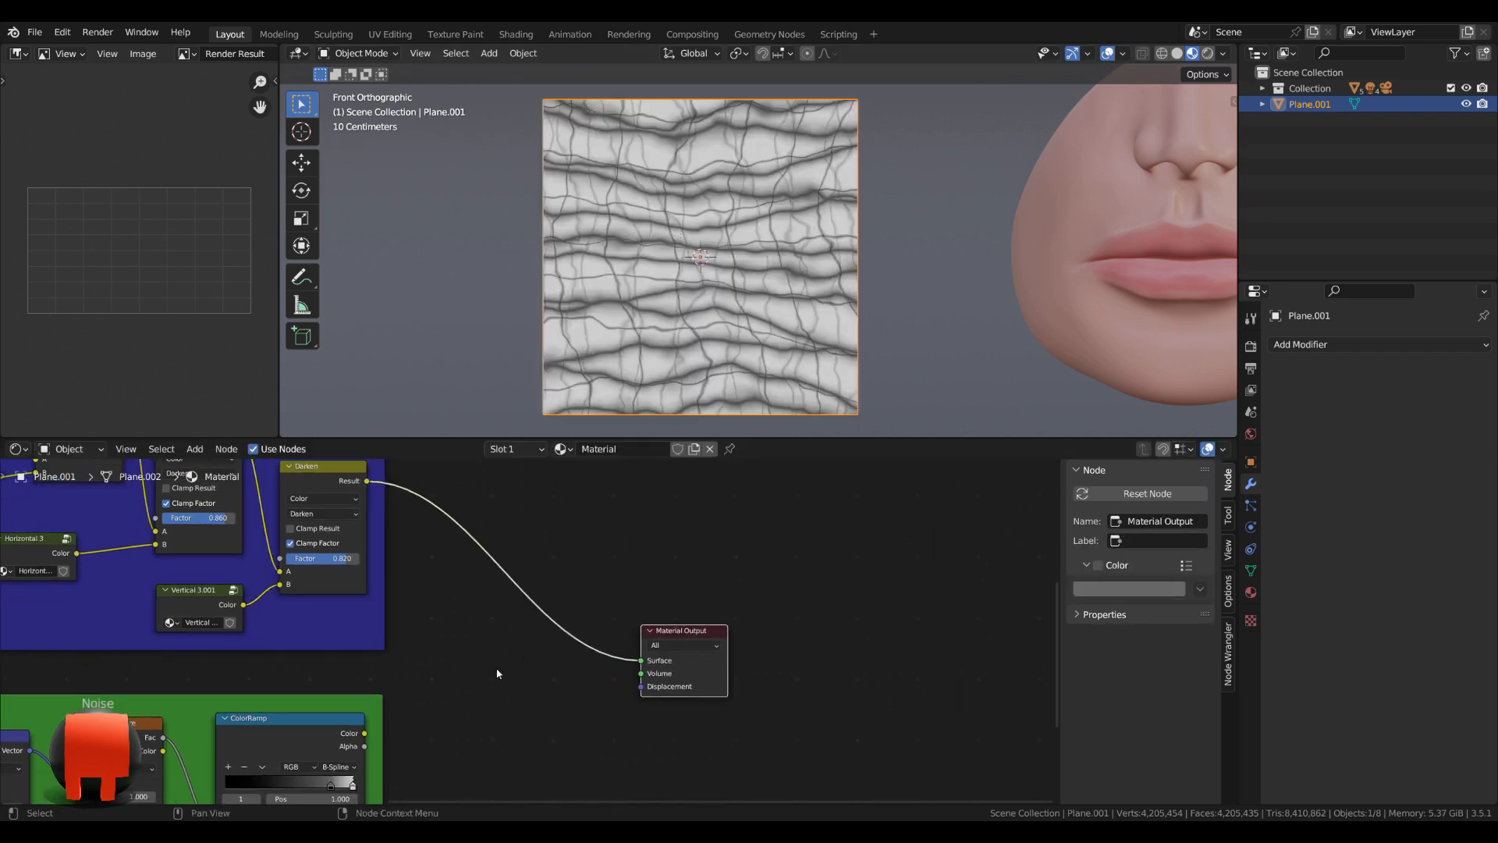
Add a Mix node before the Material Output, with Color data type and Darken blending.
key("shift+a")
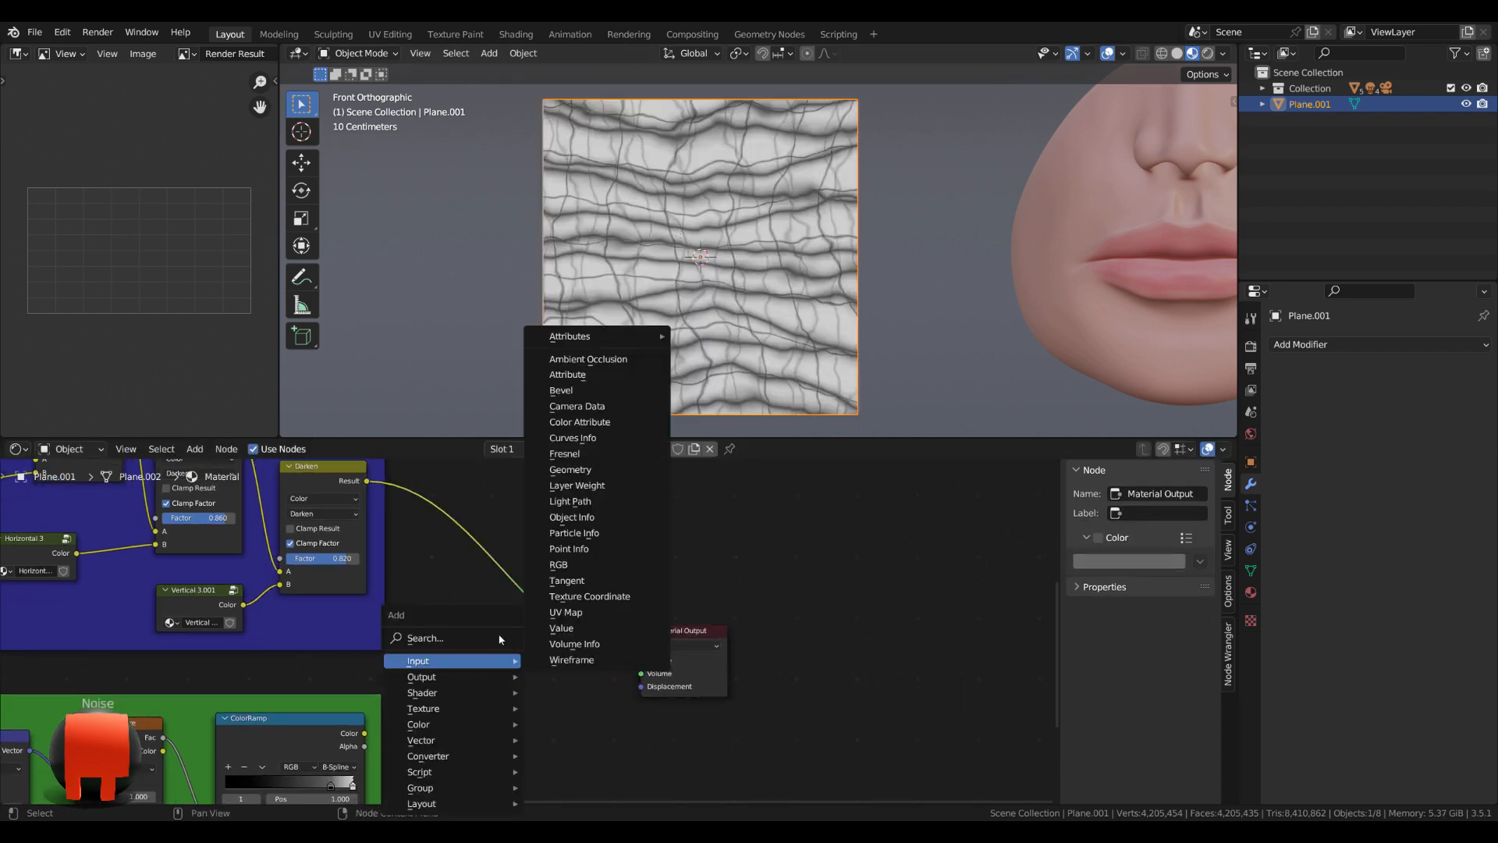
type("mi")
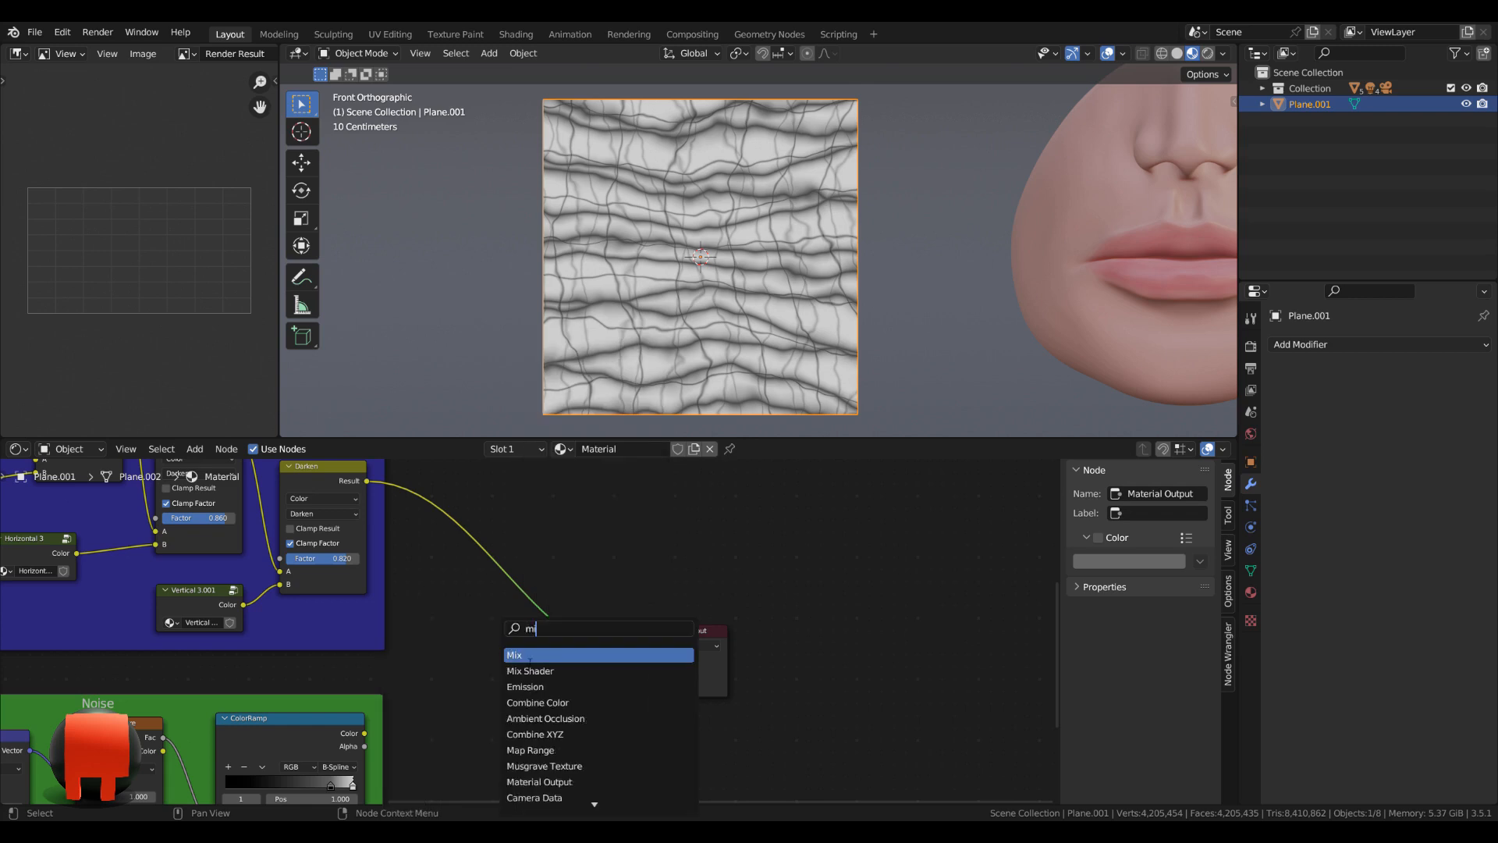
left_click(530, 659)
left_click(569, 640)
left_click(568, 630)
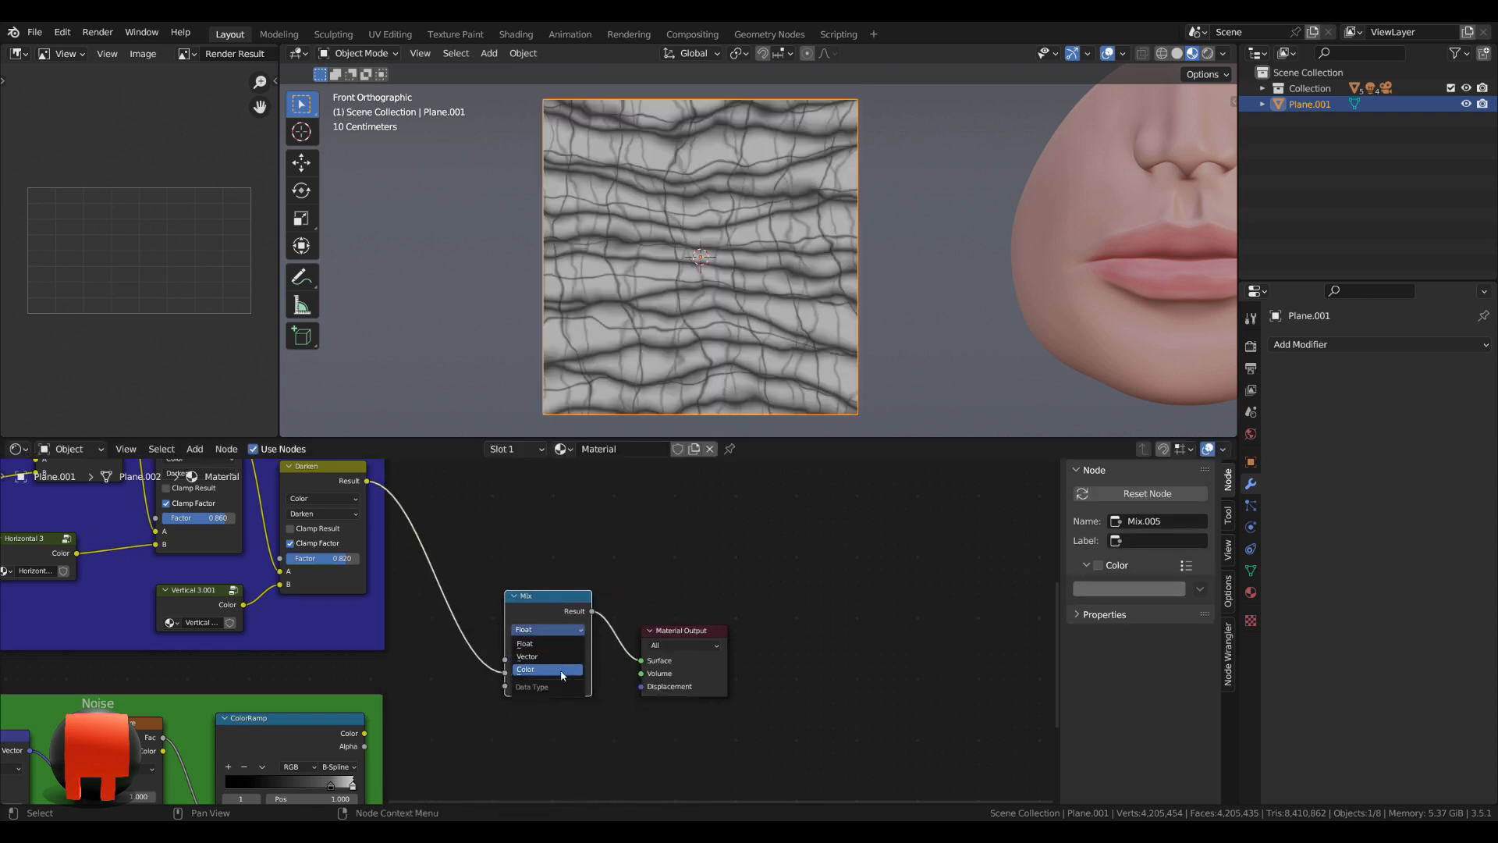
left_click(562, 670)
scroll(555, 646, "up", 2)
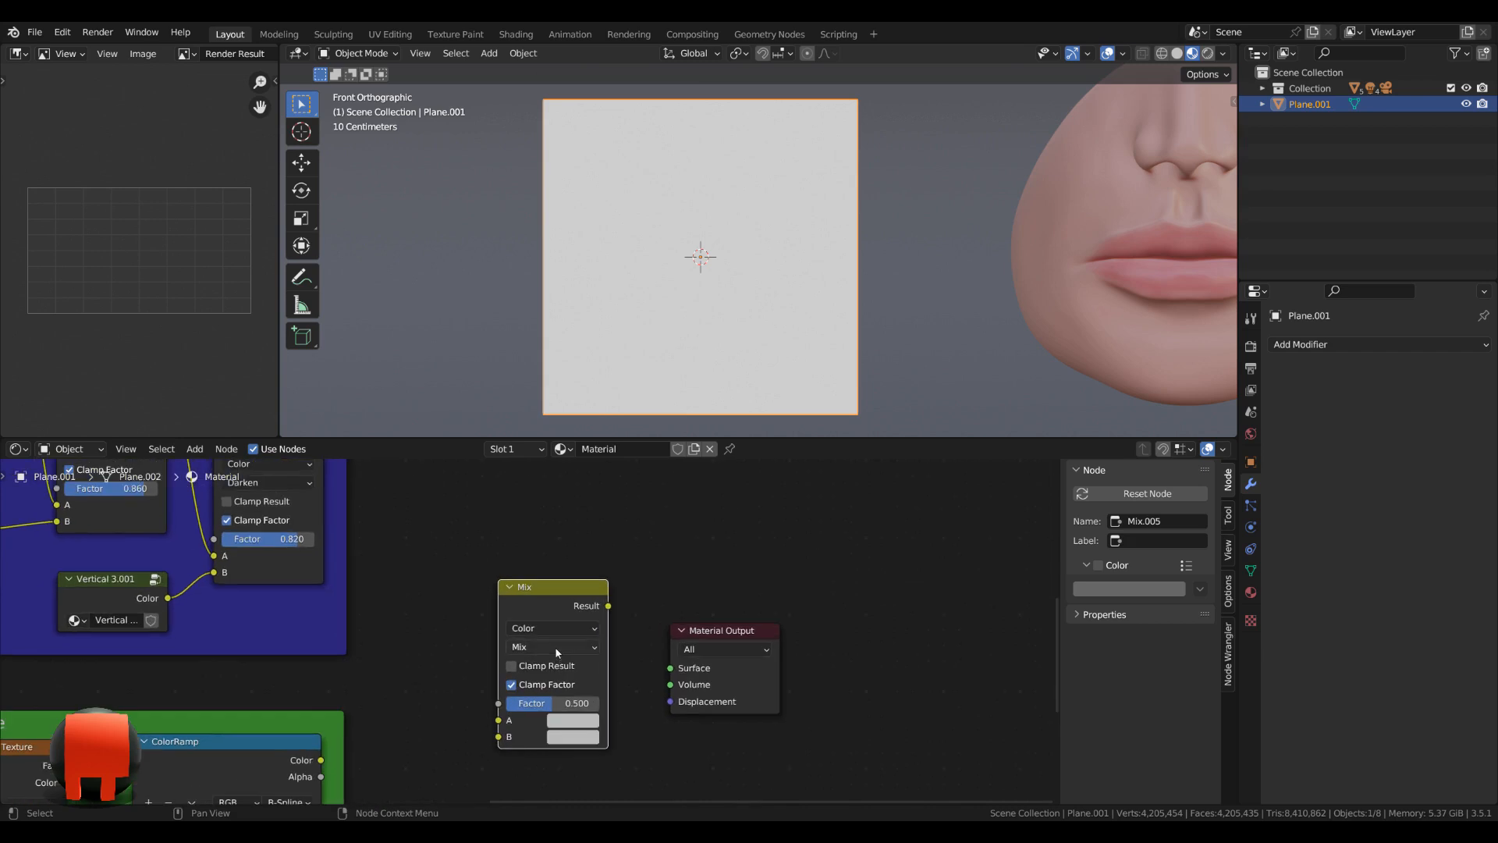
left_click(555, 646)
left_click(529, 605)
Connect the Result of the wrinkle frame's last Darken node to input A of the new Darken node.
middle_click_drag(468, 546, 457, 596)
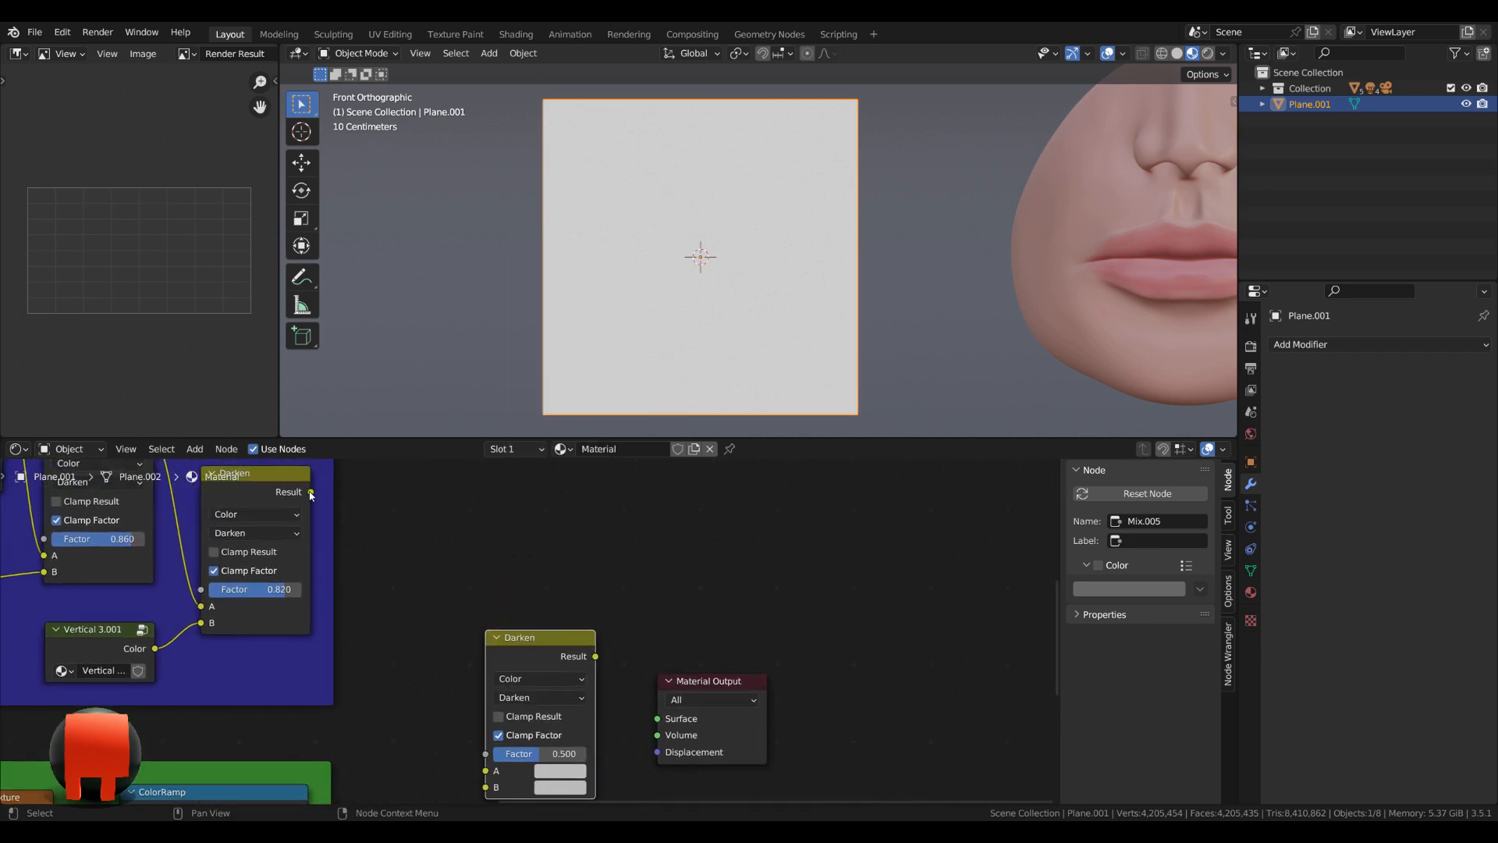
left_click_drag(311, 492, 490, 792)
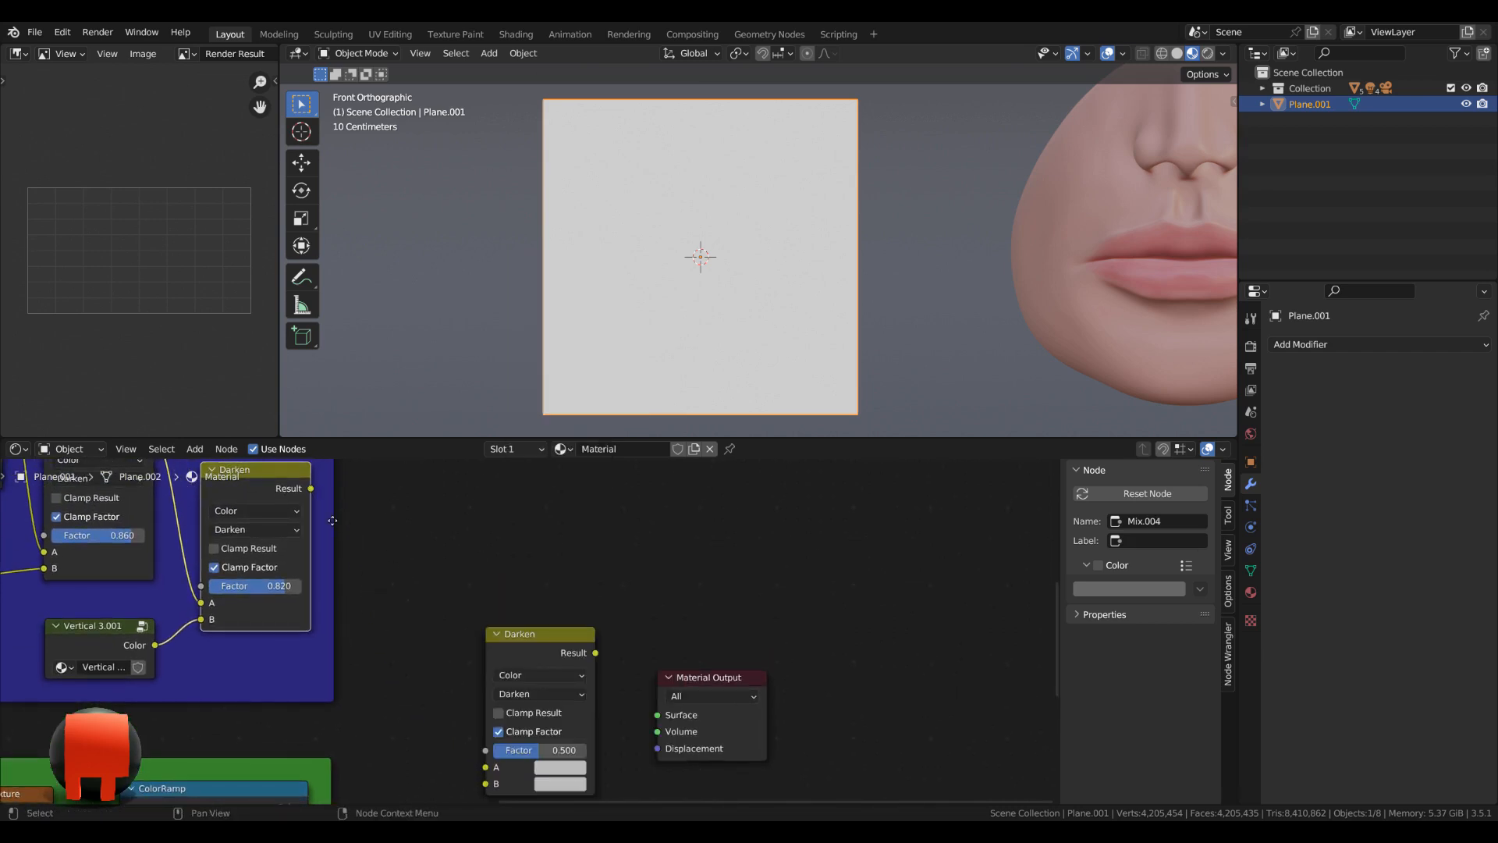
left_click_drag(310, 488, 485, 767)
scroll(481, 713, "down", 5, "ctrl")
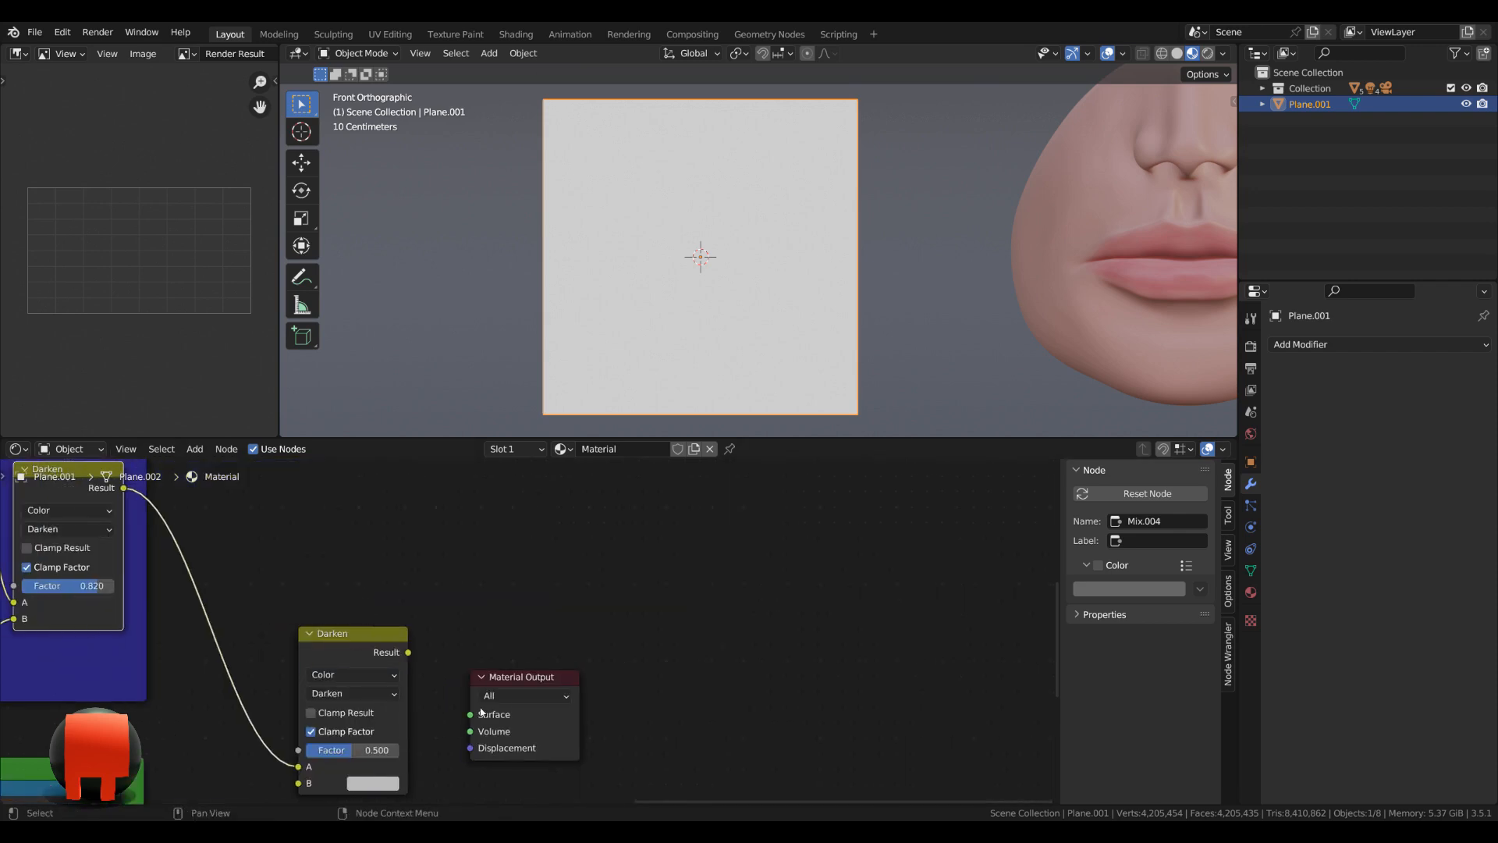
Reposition the new Darken node, route its Result to the Material Output's Surface, and connect the noise ColorRamp's Color to input B.
middle_click_drag(353, 645, 416, 563)
left_click(413, 579, "ctrl+shift")
middle_click_drag(370, 731, 573, 714)
scroll(573, 714, "up", 2)
scroll(573, 717, "up", 1)
left_click_drag(326, 721, 567, 692)
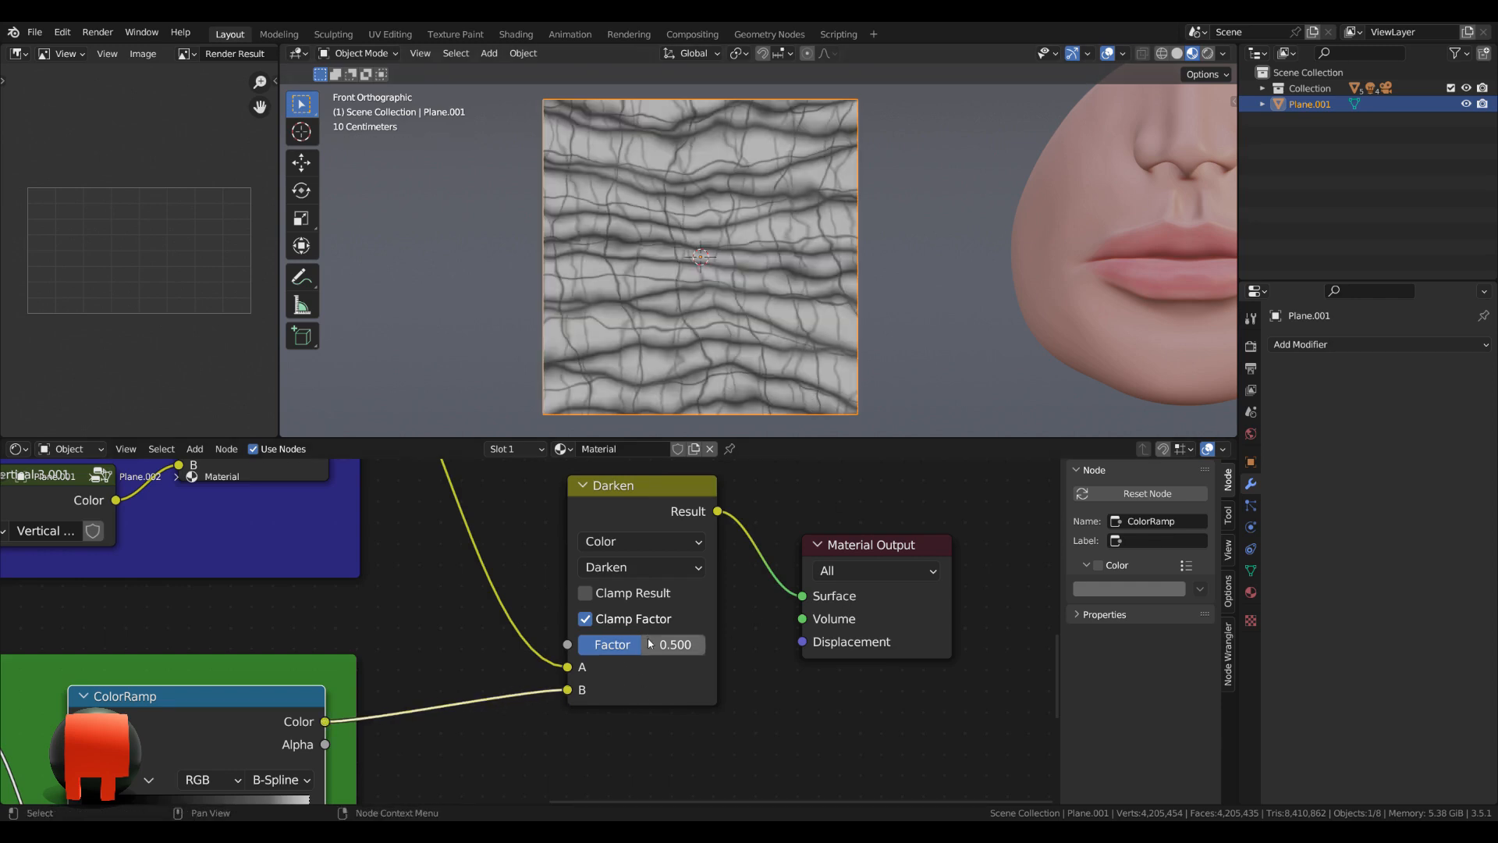
Set the new Darken node's factor to 0.68.
mouse_move(651, 654)
left_mouse_down()
mouse_move(686, 644)
mouse_move(618, 644)
mouse_move(705, 644)
mouse_move(652, 644)
left_mouse_up()
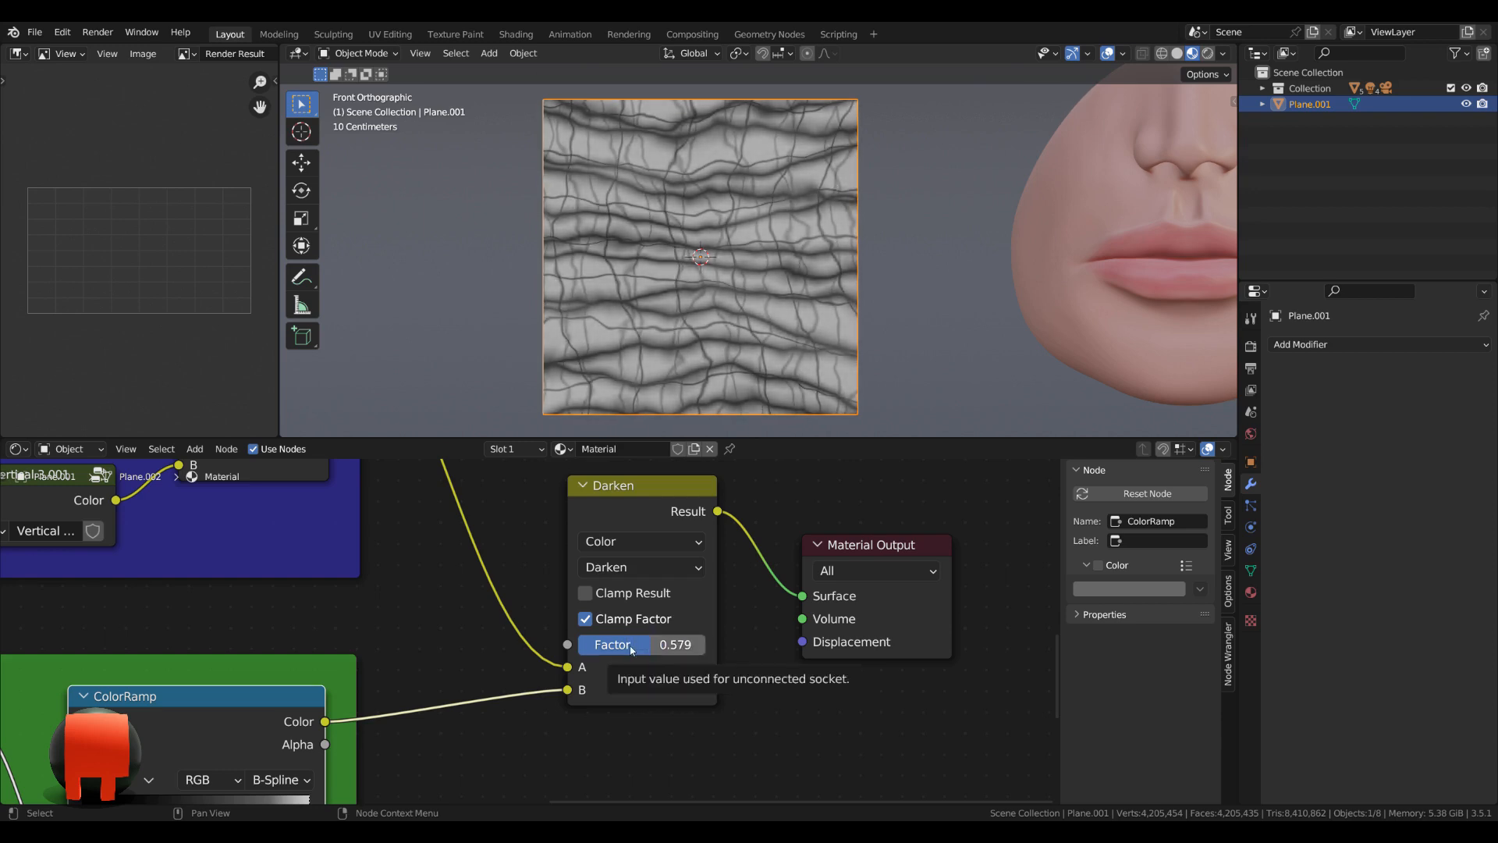
left_click(635, 649)
type(".")
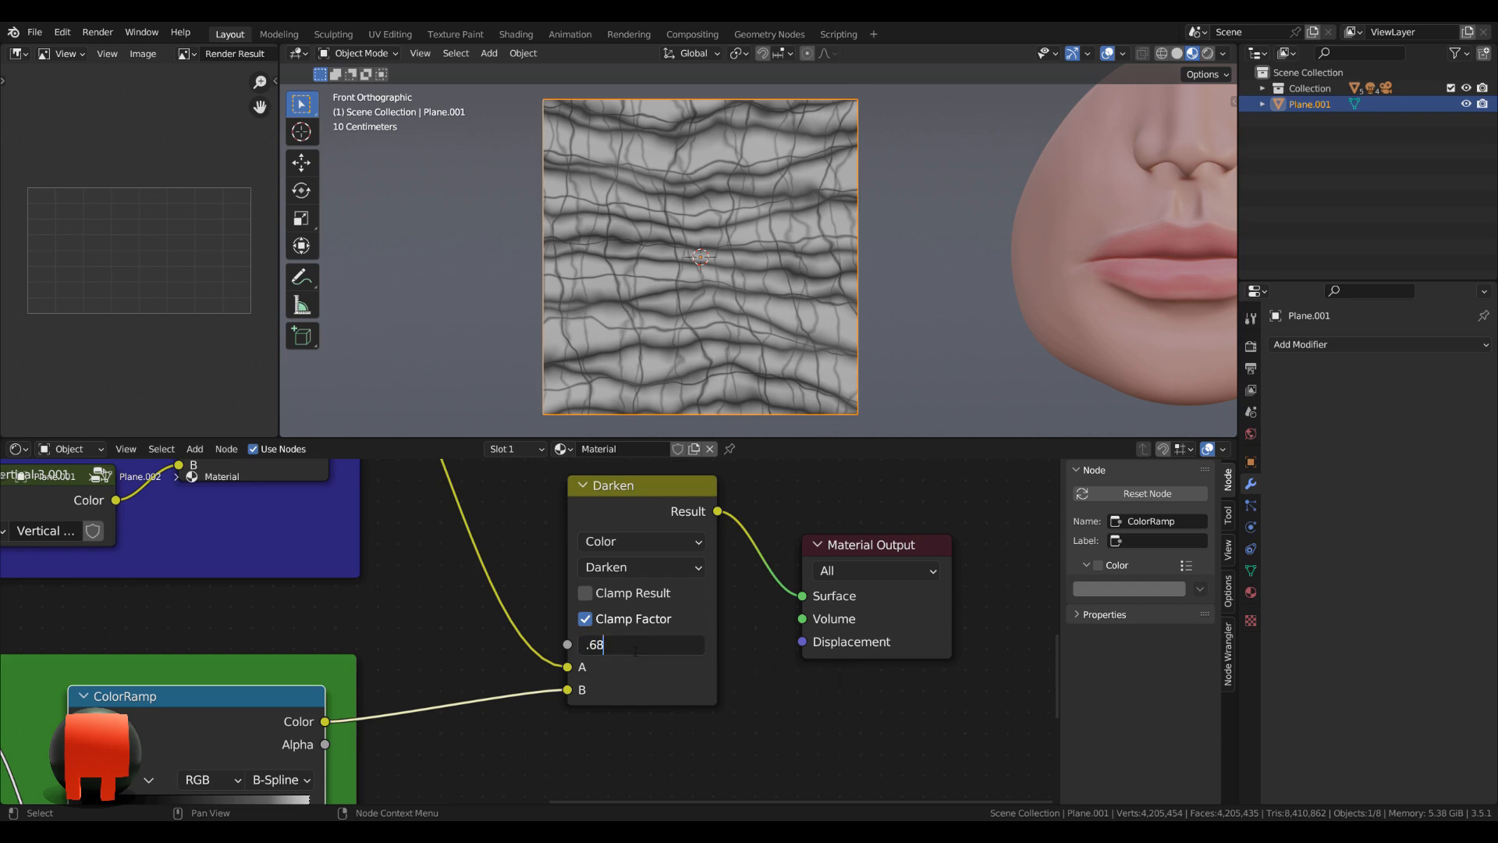
type("68")
key("Return")
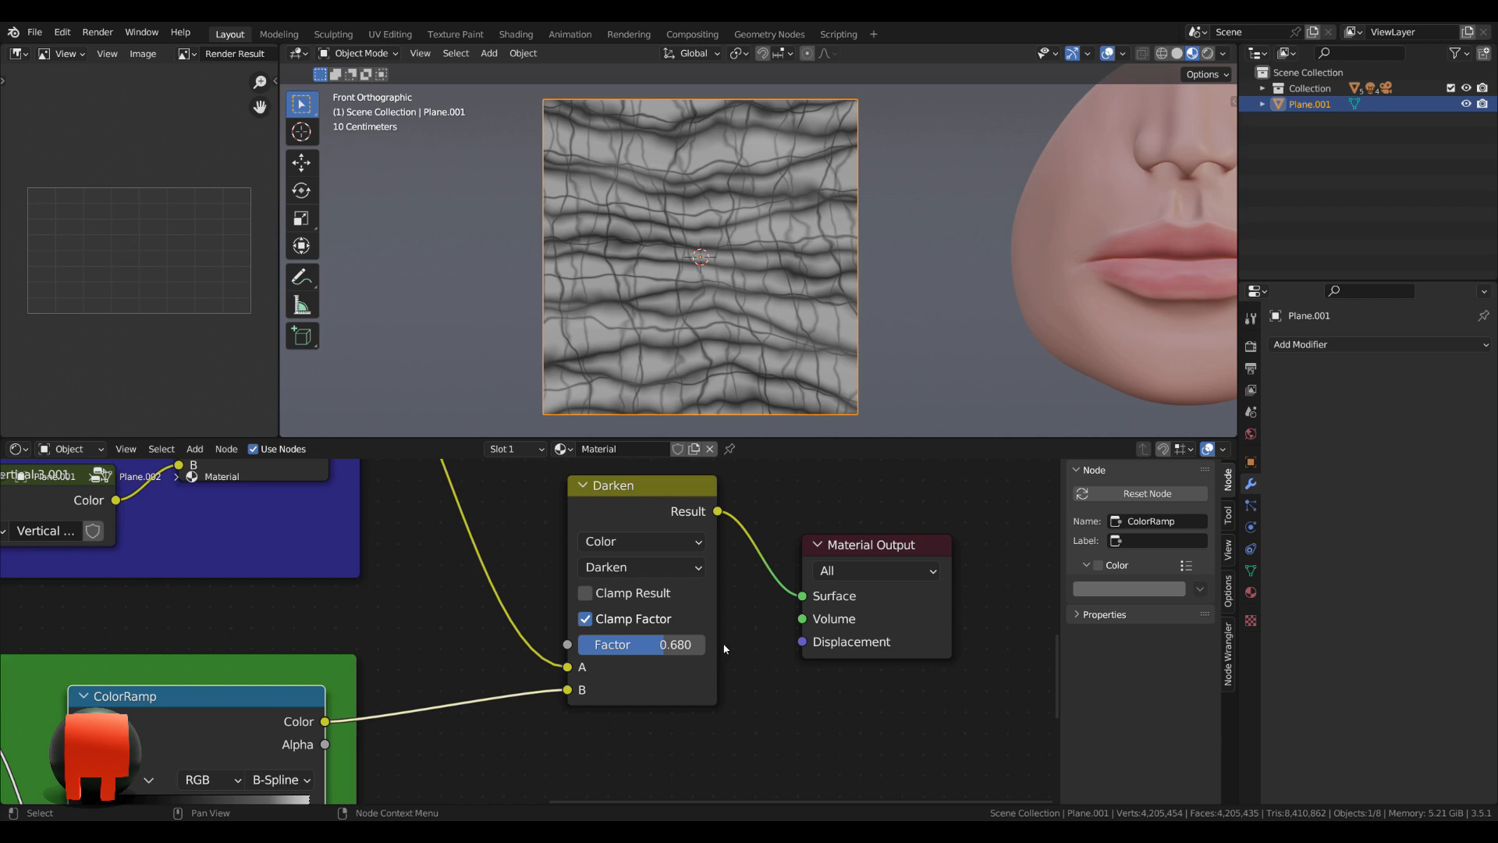
Add a Gradient Texture node in the empty space below the last Darken node.
scroll(719, 649, "down", 4)
middle_click_drag(685, 592, 646, 593)
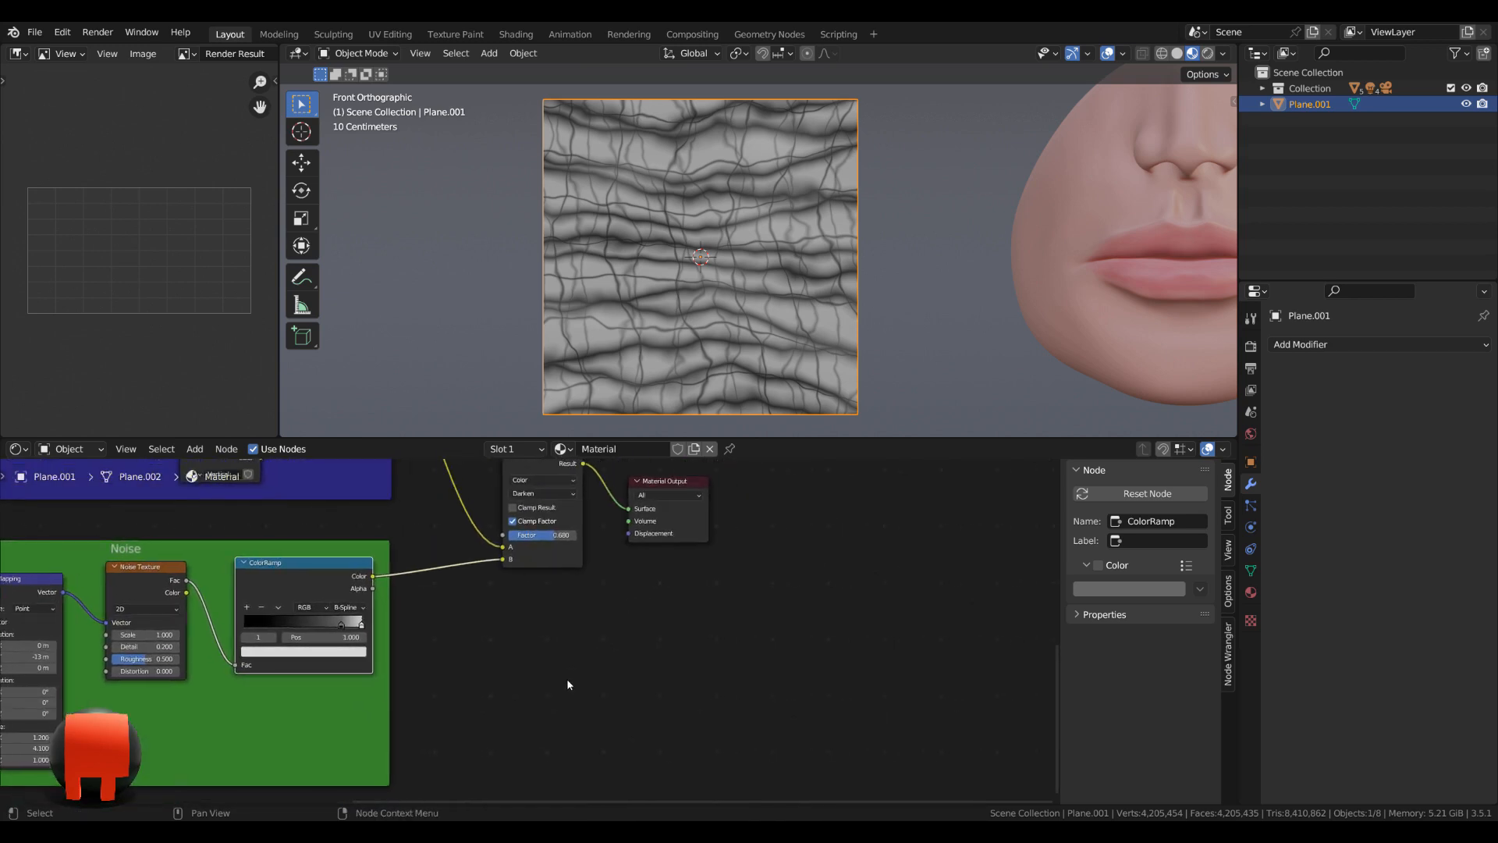
left_click(540, 679)
key("shift+a")
left_click(517, 637)
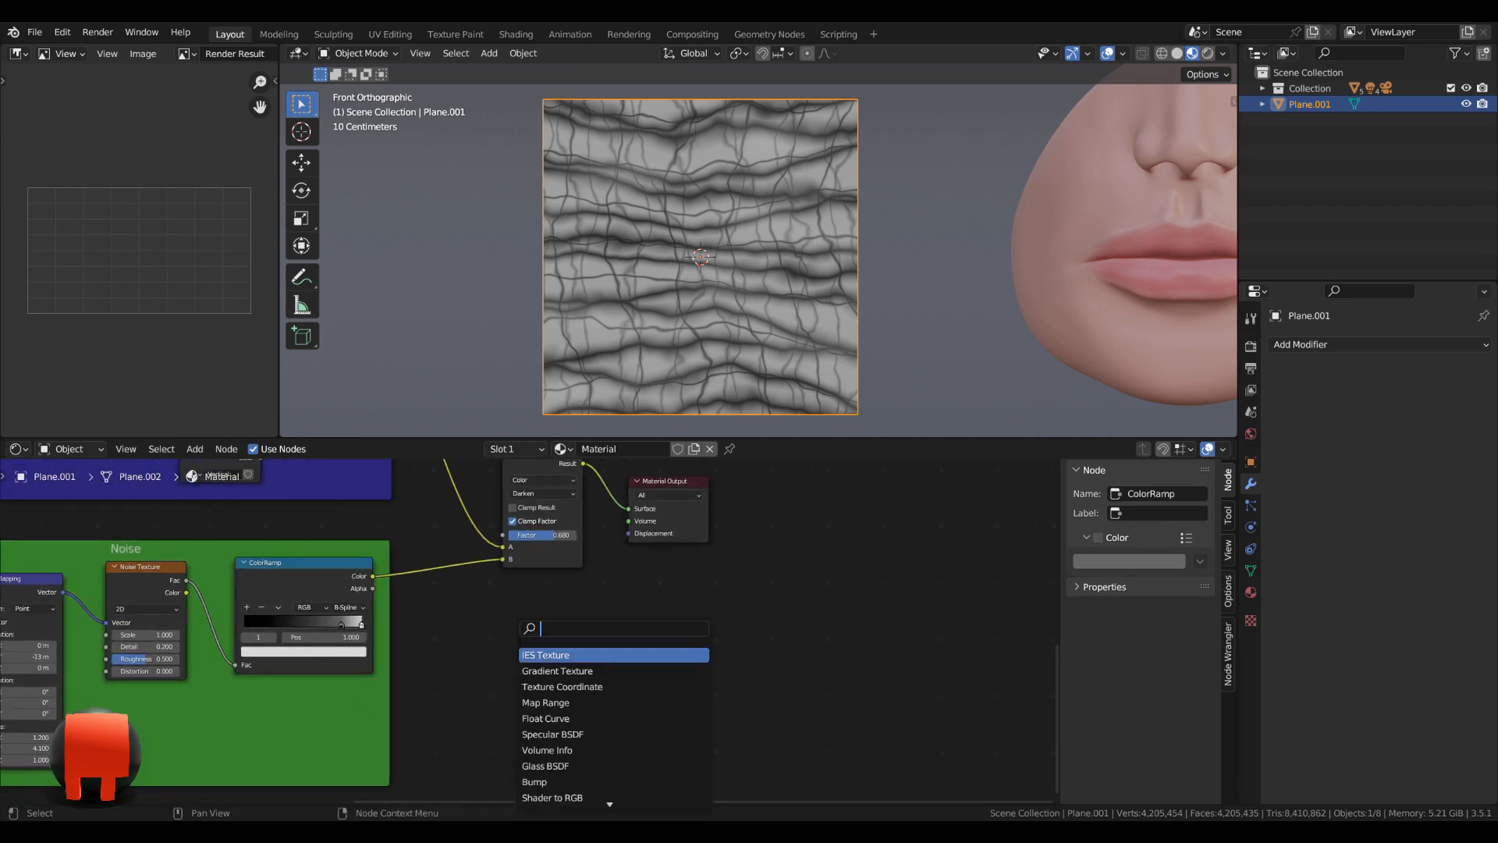
type("grad")
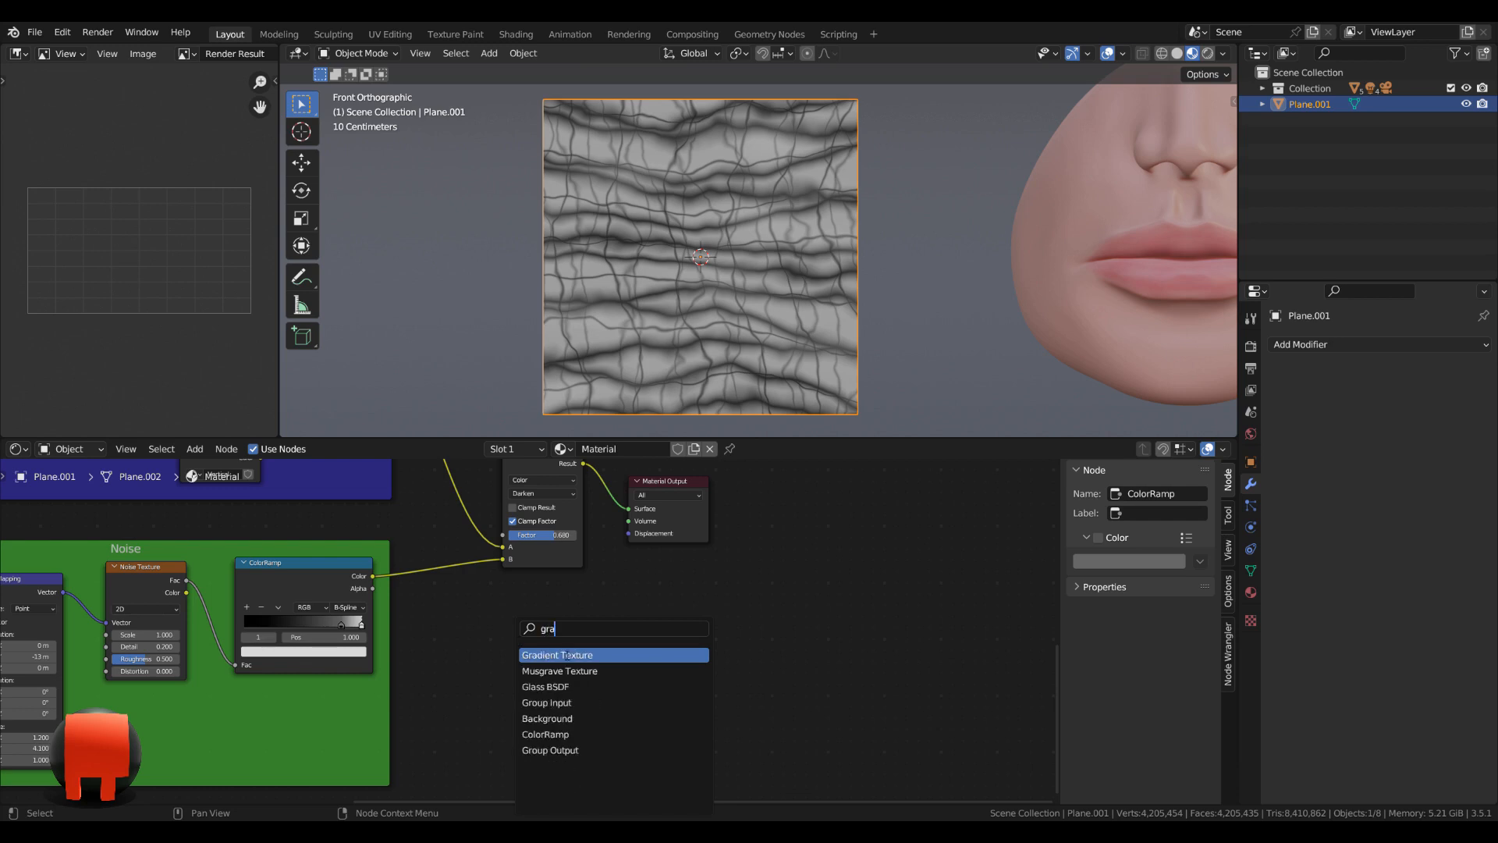
key("Return")
left_click(597, 660)
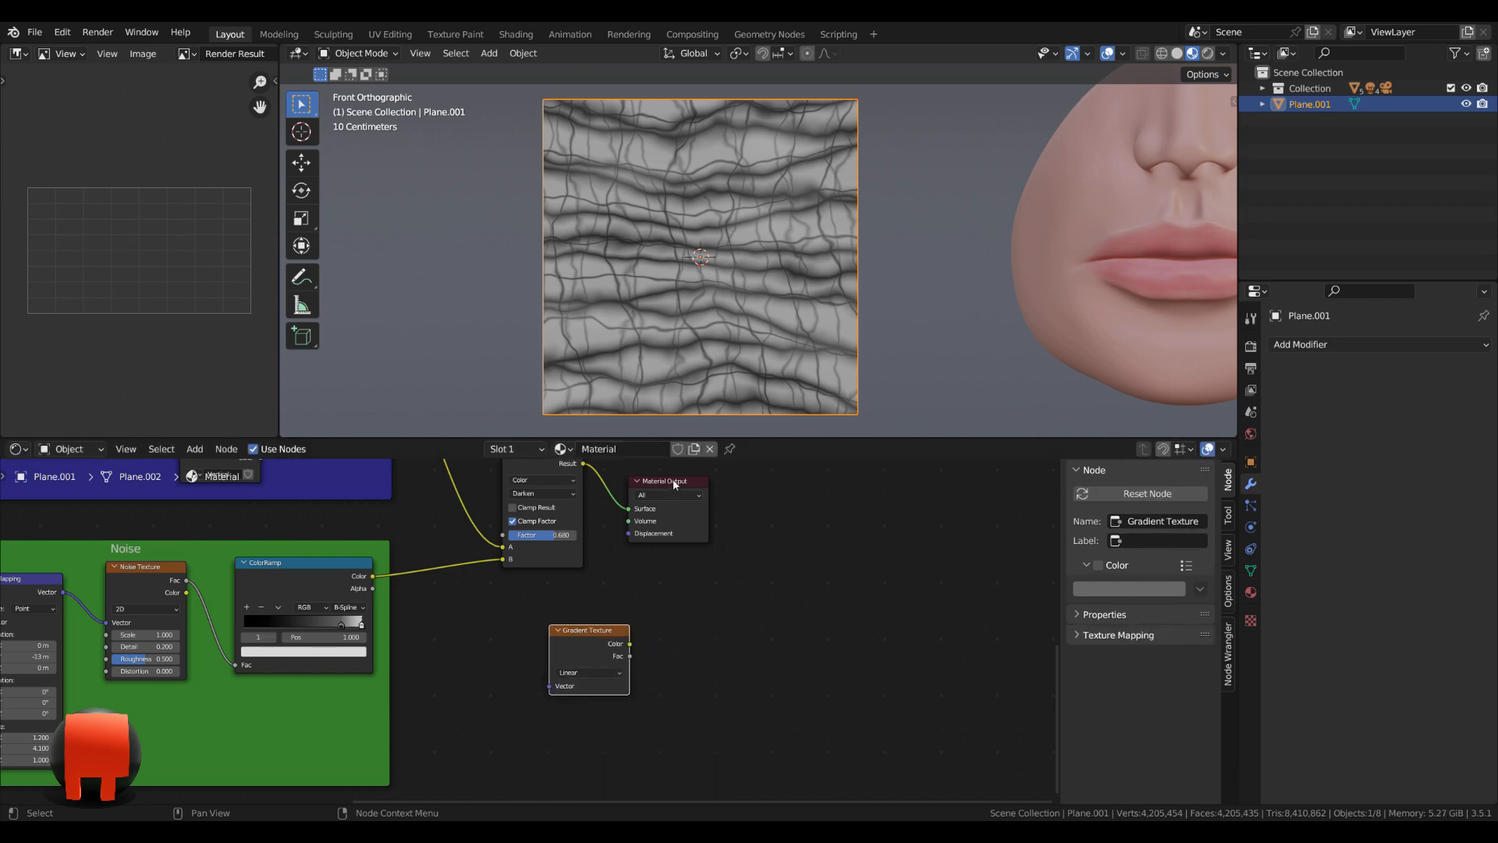
Move the Material Output farther away, feed the Gradient Texture's Color into its Surface, and place the gradient node below it.
left_click_drag(675, 485, 845, 519)
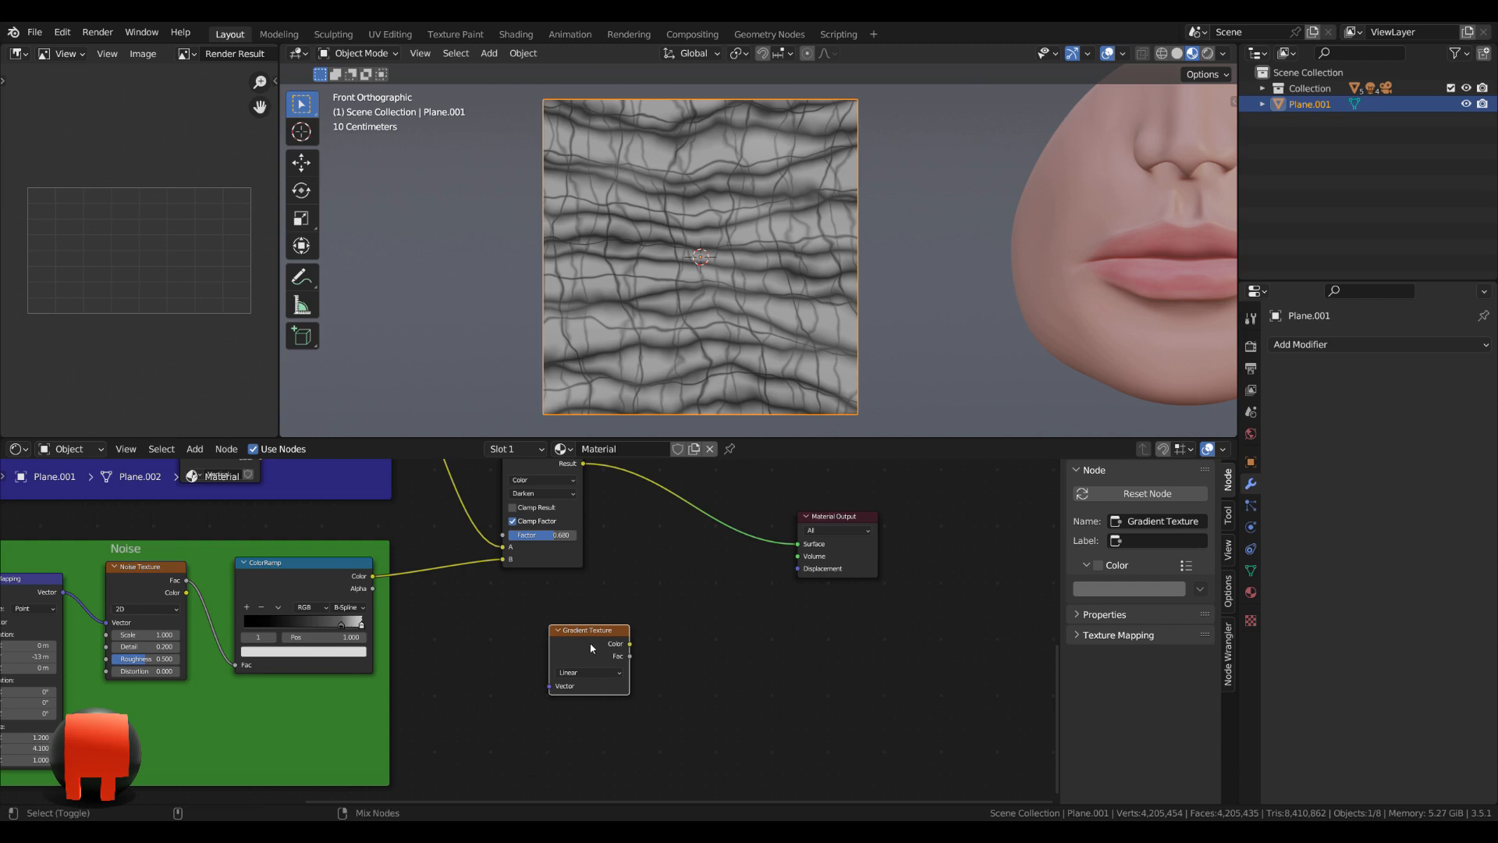
left_click(591, 648, "ctrl+shift")
left_click_drag(608, 631, 728, 587)
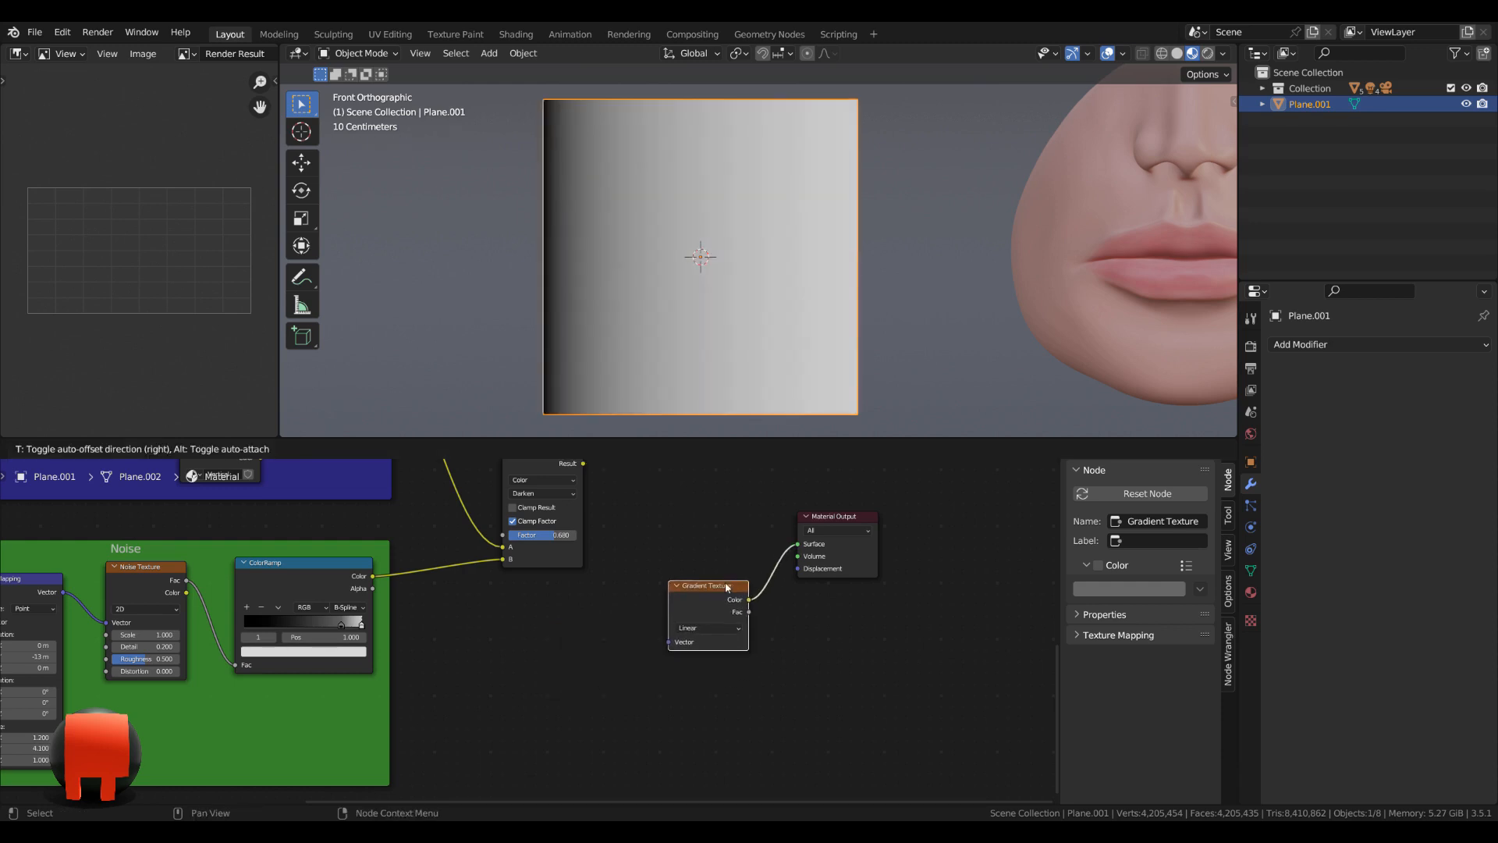
left_click_drag(845, 521, 892, 524)
left_click_drag(705, 596, 751, 622)
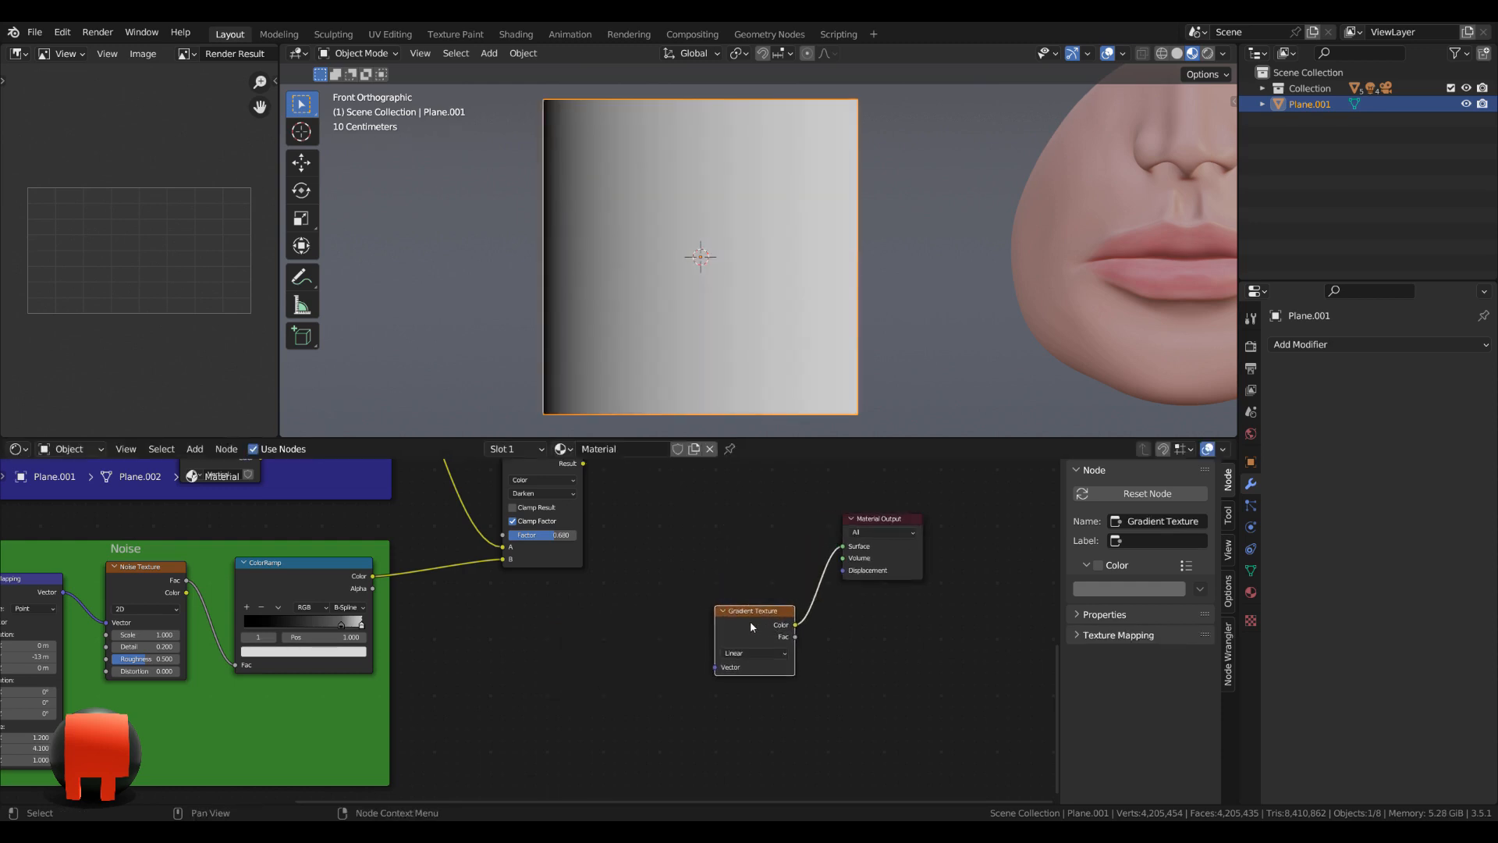
Add Texture Coordinate and Mapping nodes for the Gradient Texture, connecting the Object output to the Mapping's Vector.
key("ctrl+t")
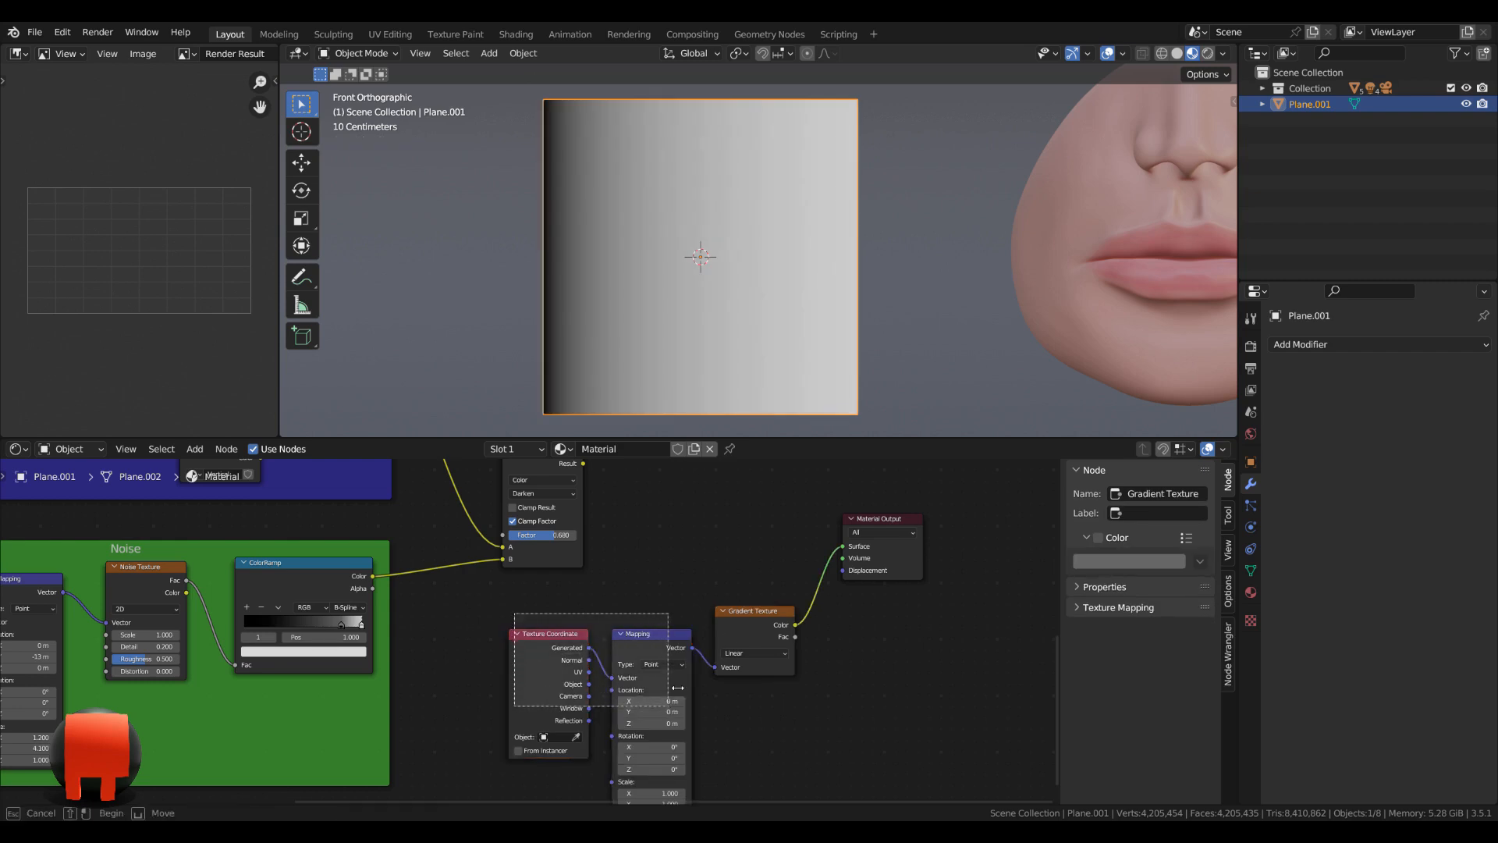
left_click_drag(656, 637, 626, 637)
mouse_move(502, 635)
left_mouse_down()
mouse_move(468, 629)
mouse_move(564, 668)
left_mouse_up()
Set the Gradient Texture's type to Spherical.
scroll(761, 712, "up", 2)
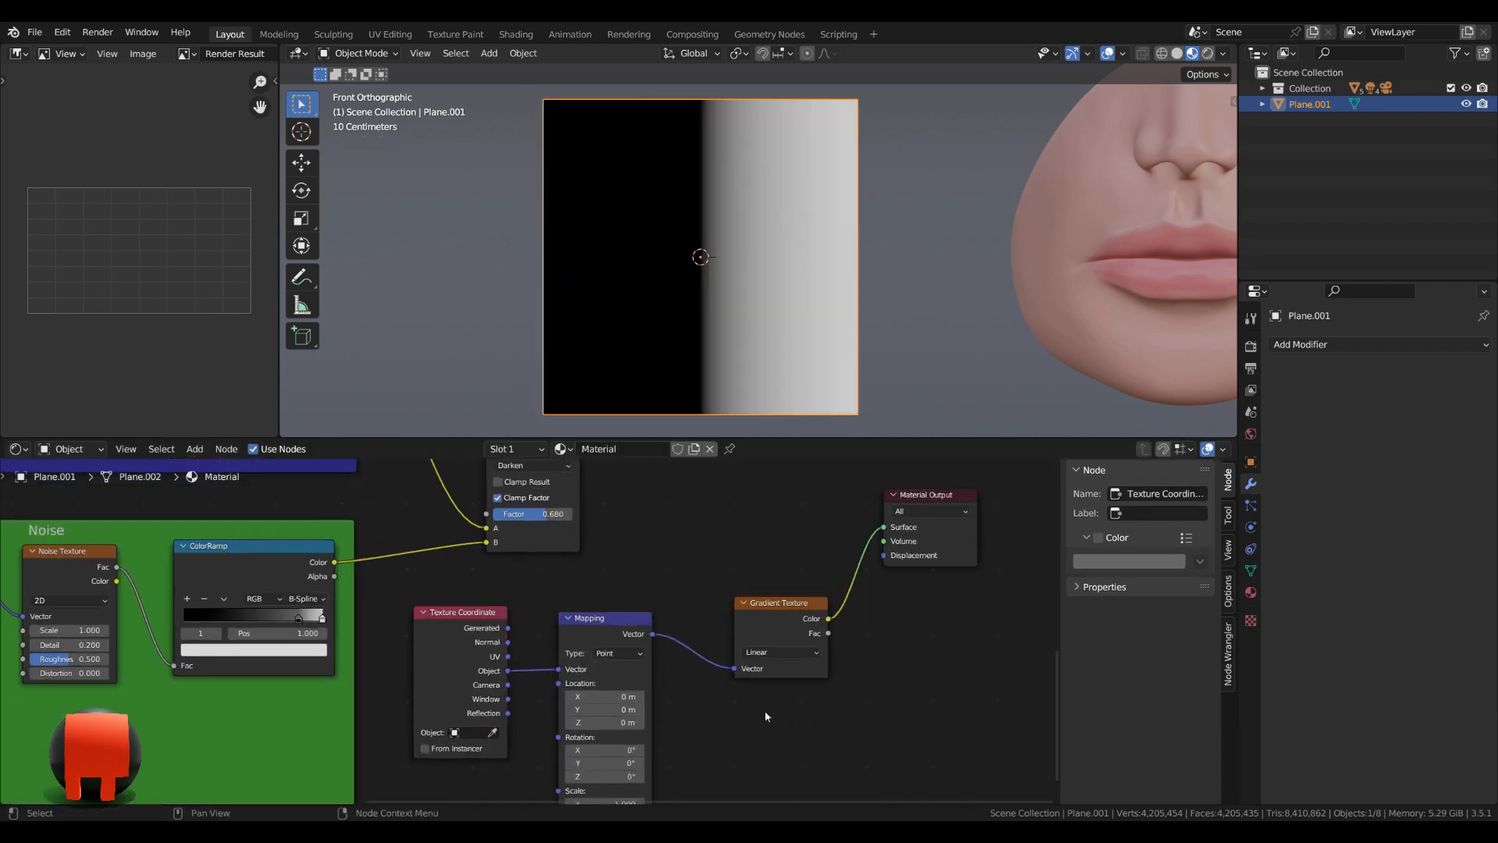
left_click_drag(712, 605, 673, 607)
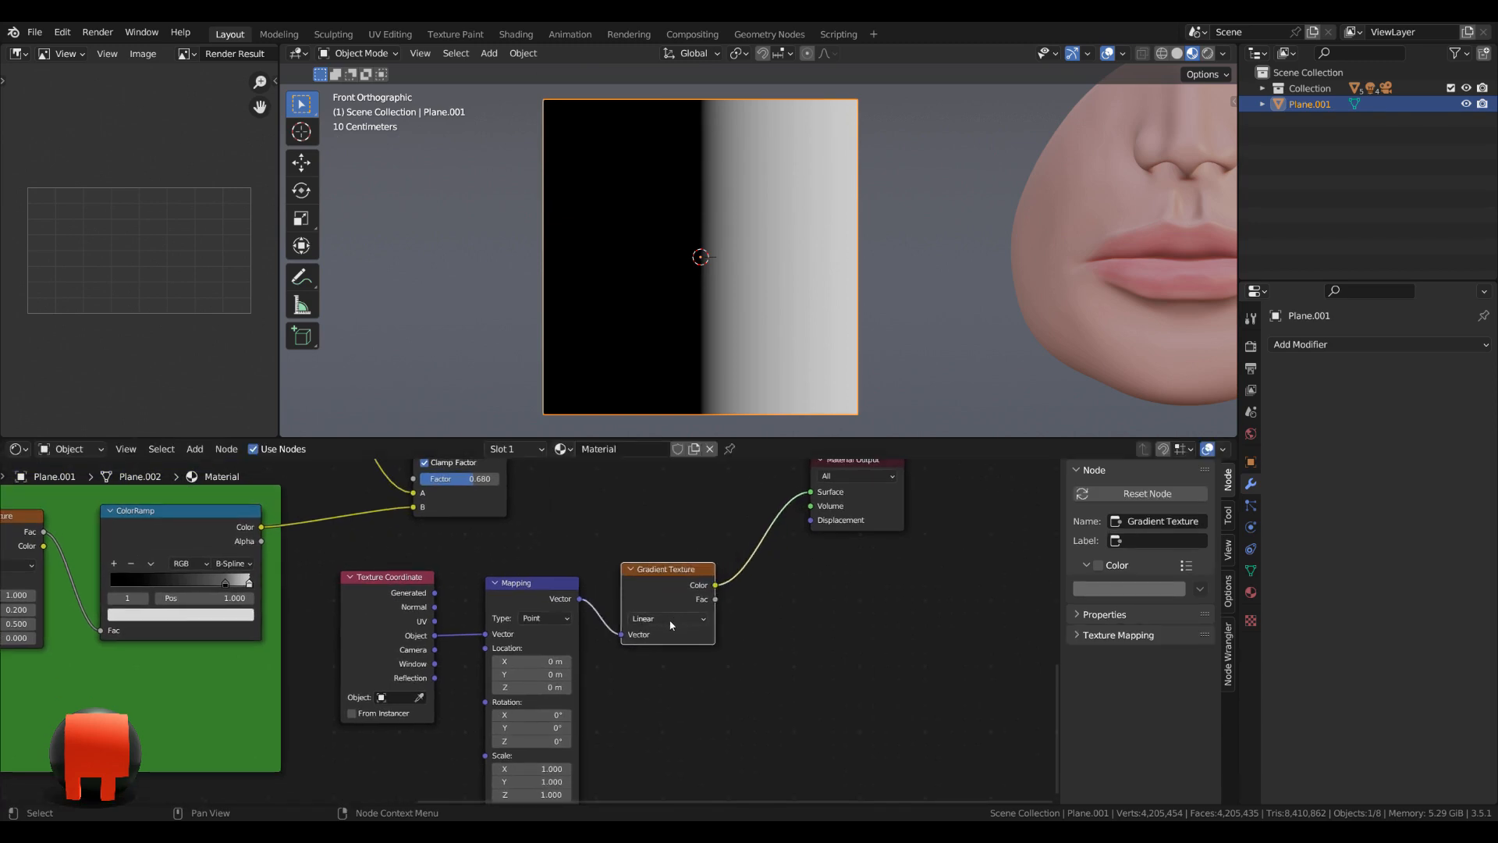
left_click(670, 620)
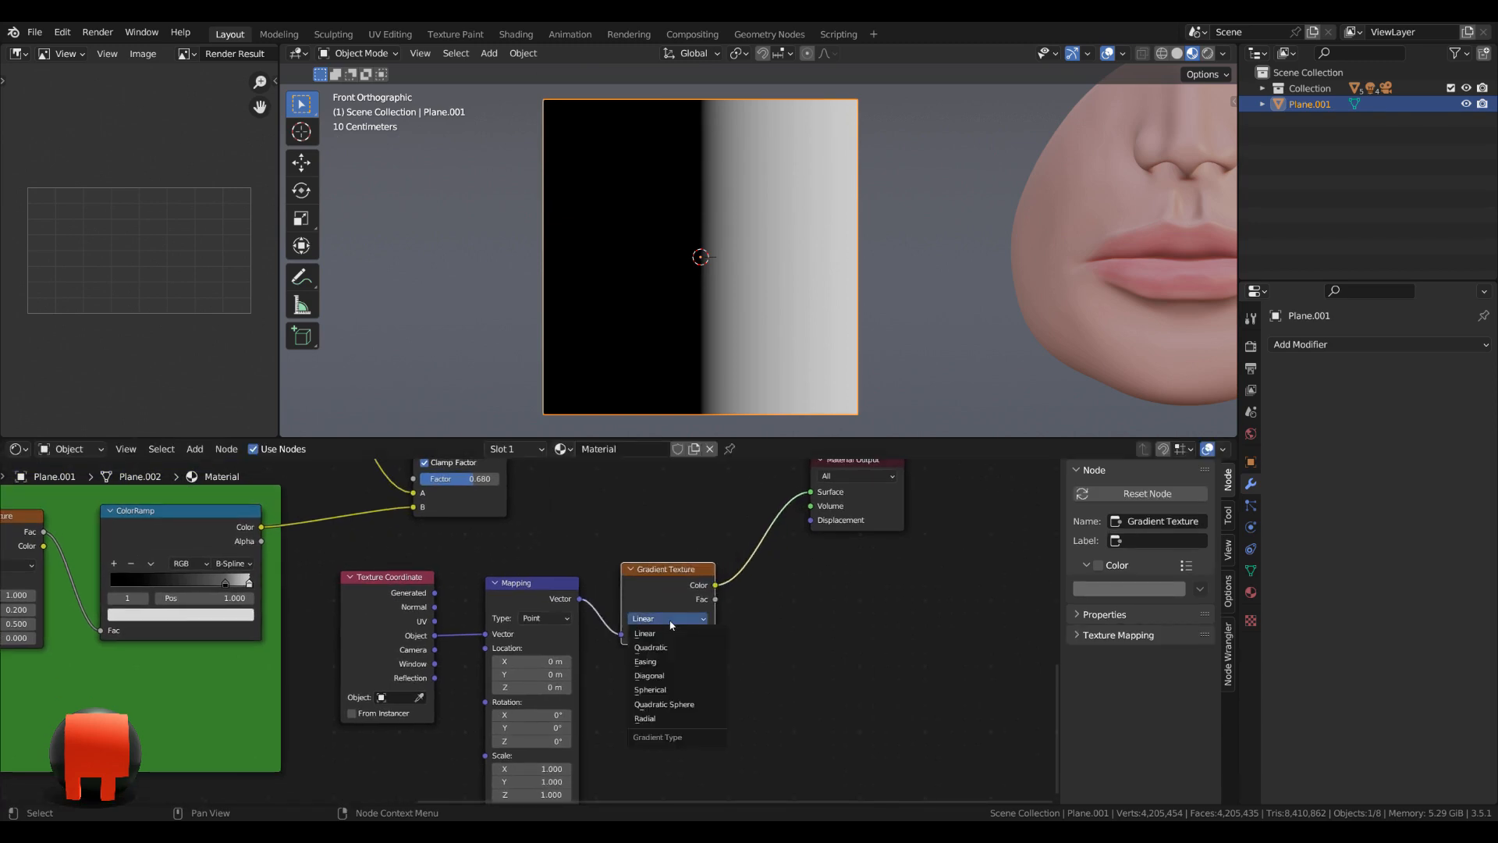
left_click(668, 694)
Move the Material Output for space and insert a ColorRamp node between the Gradient Texture and the Material Output.
scroll(850, 620, "down", 2)
middle_click_drag(856, 619, 697, 693)
left_click_drag(668, 568, 721, 565)
key("shift+a")
type("c")
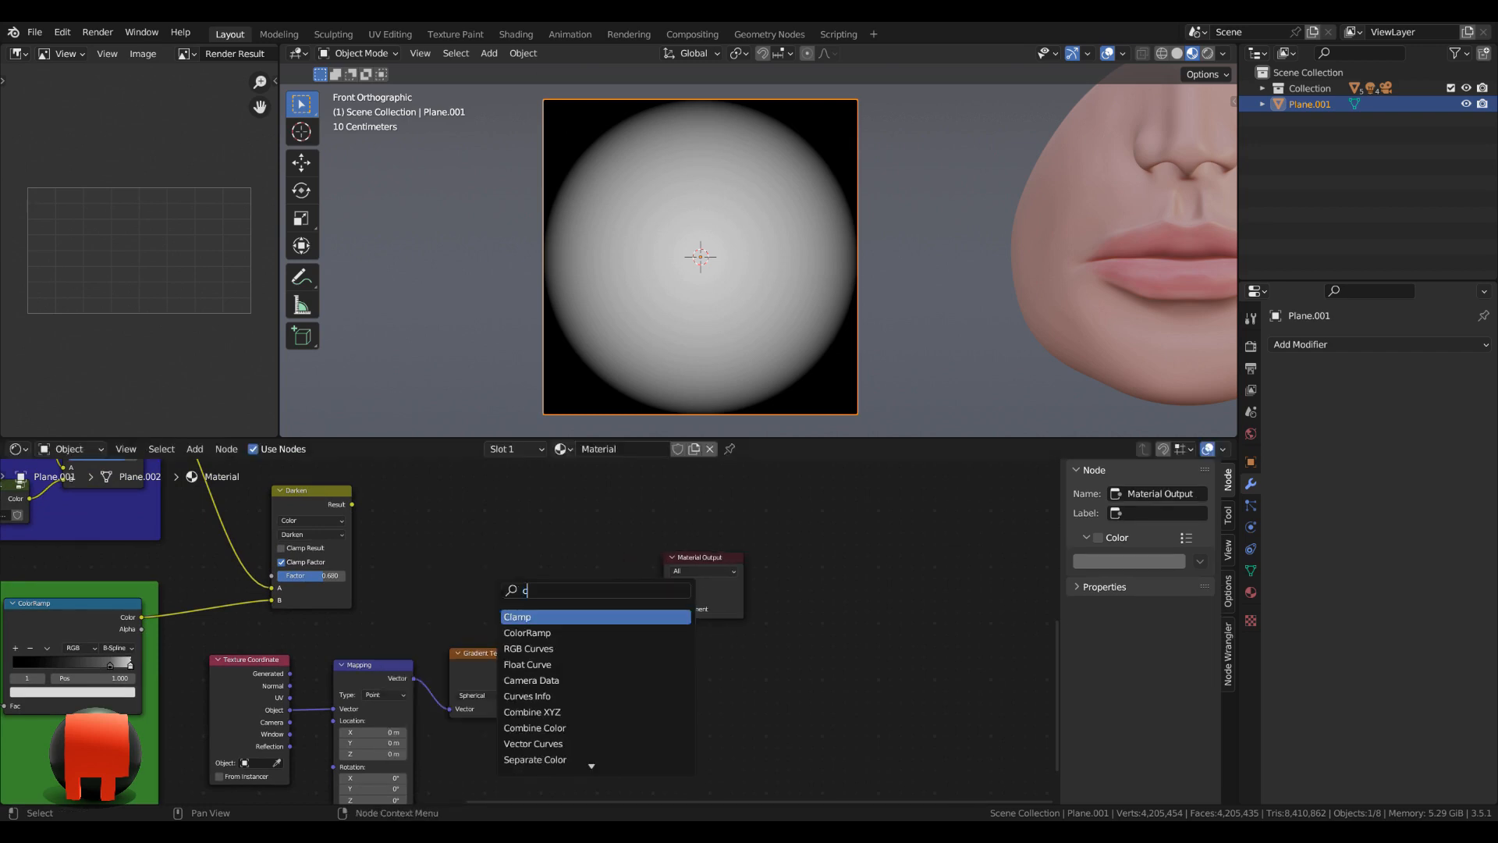
type("ol")
left_click(539, 619)
left_click(582, 622)
Shift the white stop of the gradient's ColorRamp to position 0.538.
scroll(695, 657, "up", 4)
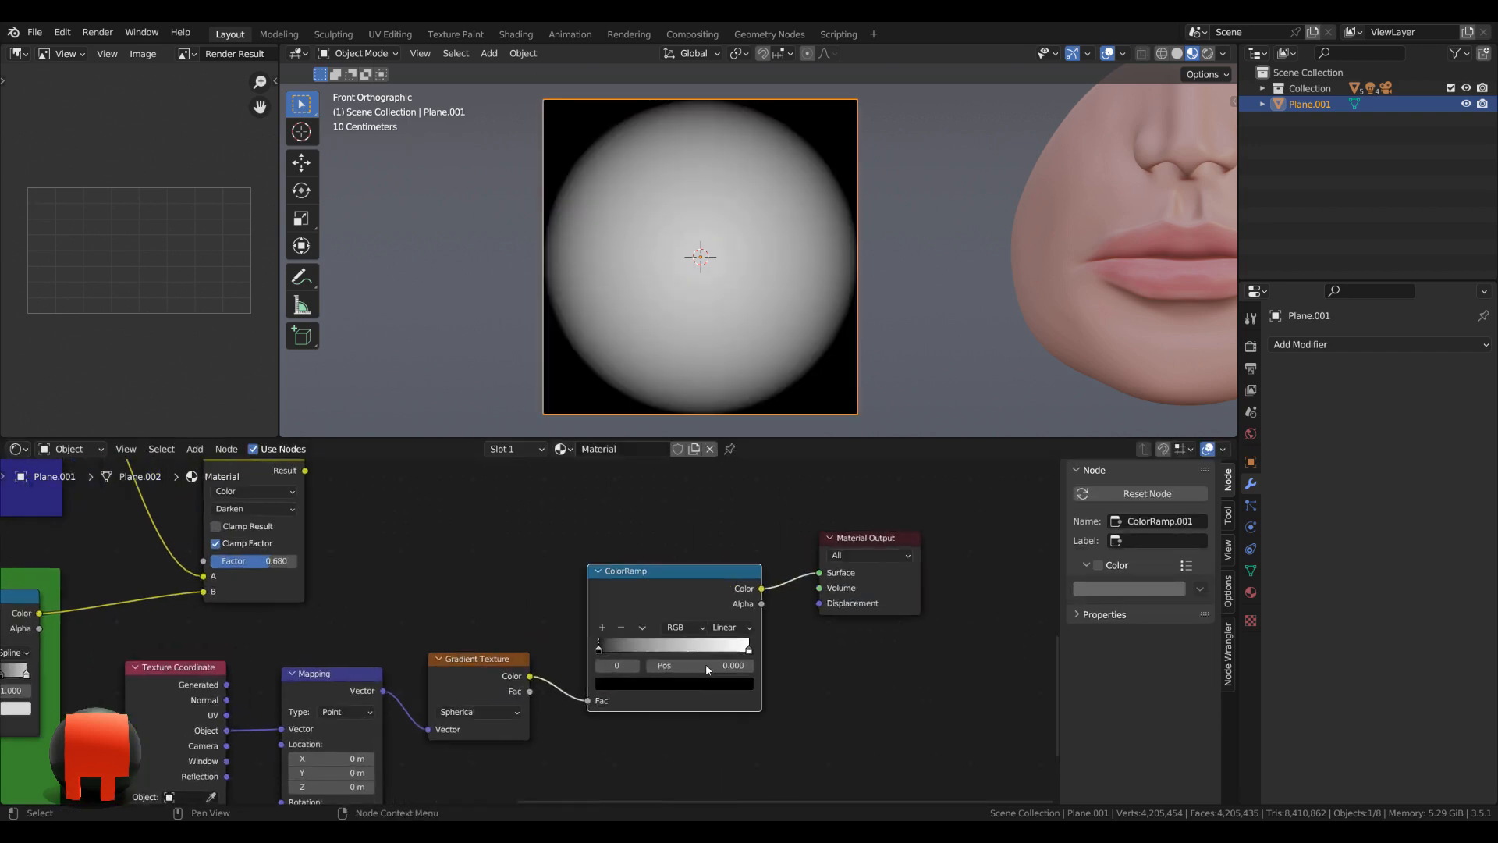
middle_click_drag(487, 787, 565, 652)
middle_click_drag(453, 677, 514, 638)
middle_click_drag(603, 669, 519, 730)
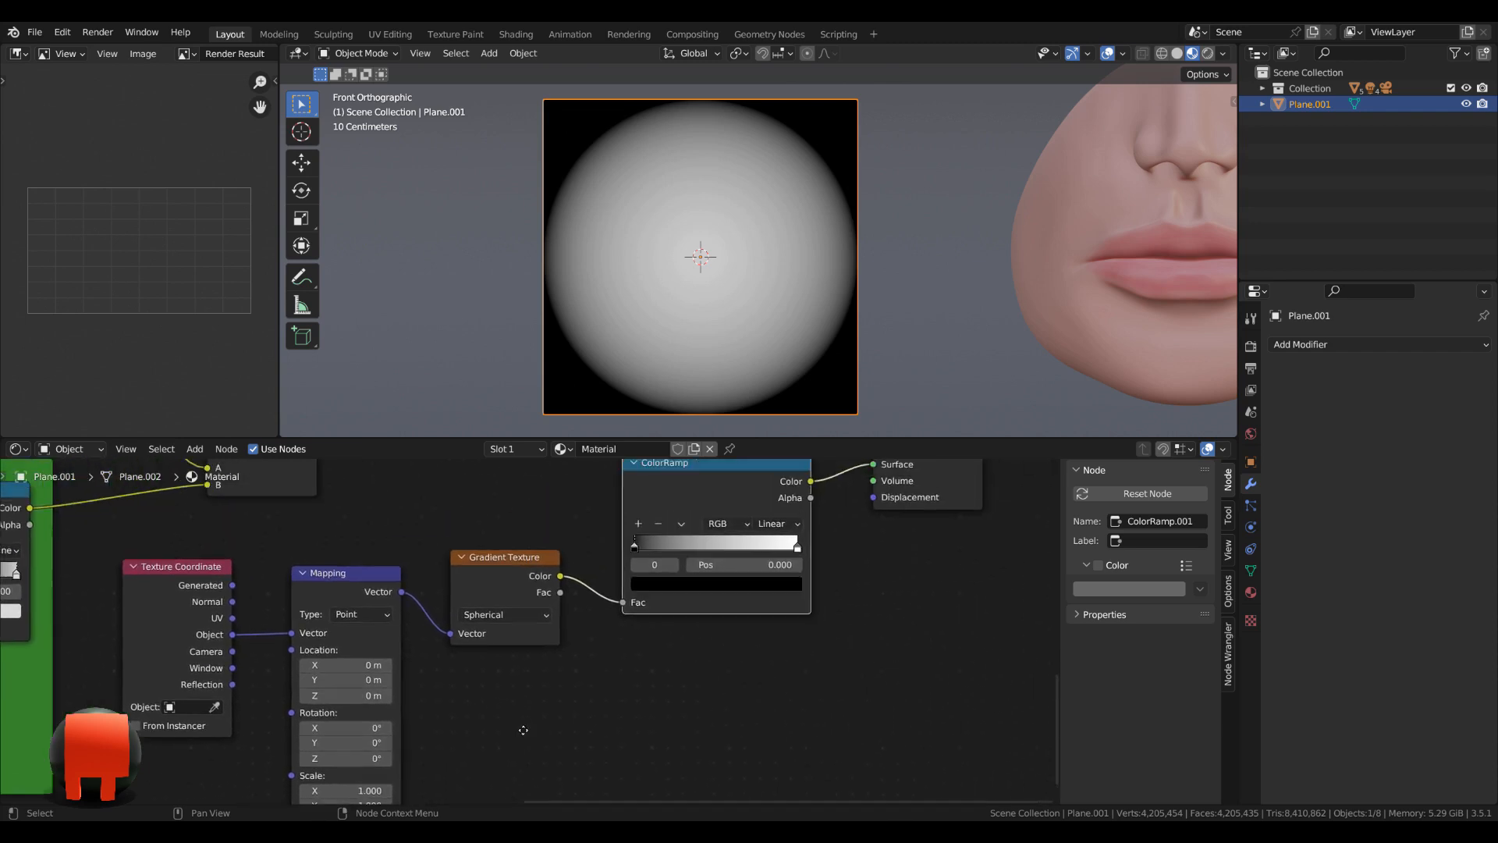
scroll(685, 671, "up", 2)
middle_click_drag(685, 671, 490, 784)
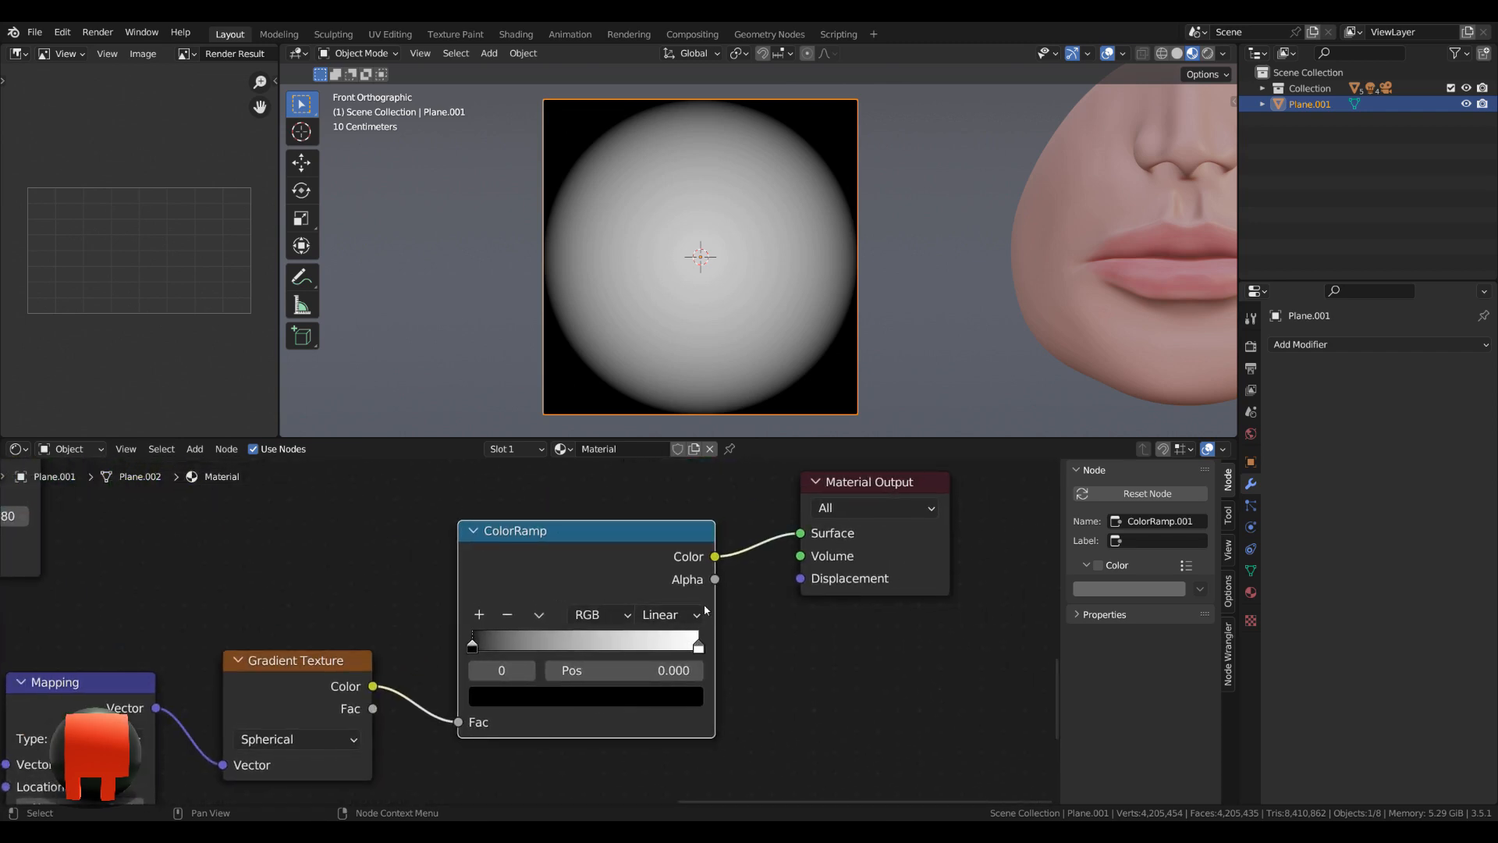
left_click_drag(698, 647, 593, 649)
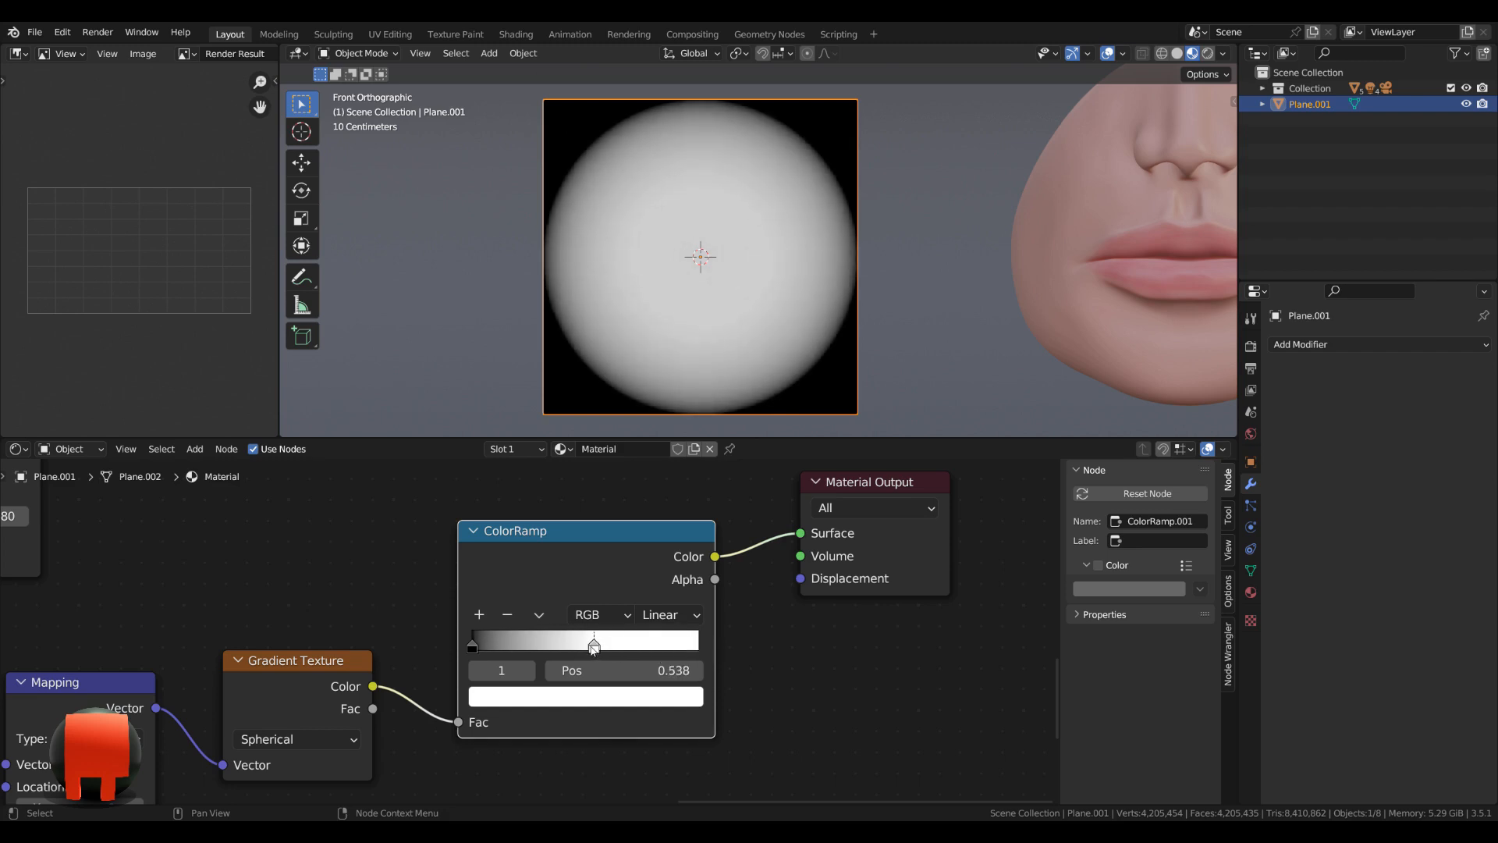
Move the Material Output farther from the gradient's ColorRamp to make room for another node.
scroll(592, 648, "down", 4)
middle_click_drag(808, 669, 663, 780)
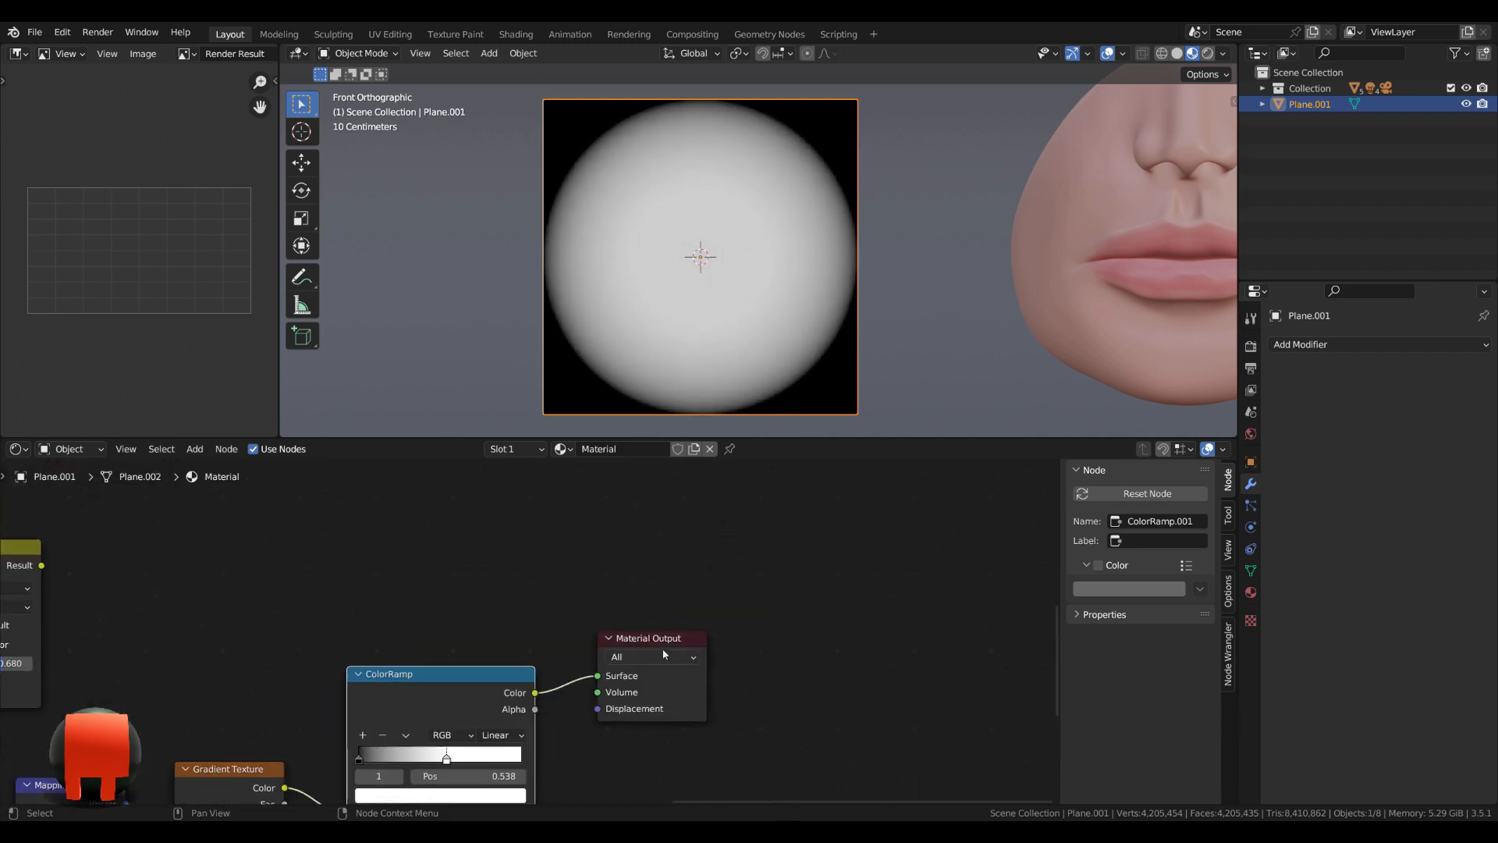
left_click_drag(673, 640, 811, 583)
left_click(437, 676)
scroll(537, 624, "down", 1)
key("shift+a")
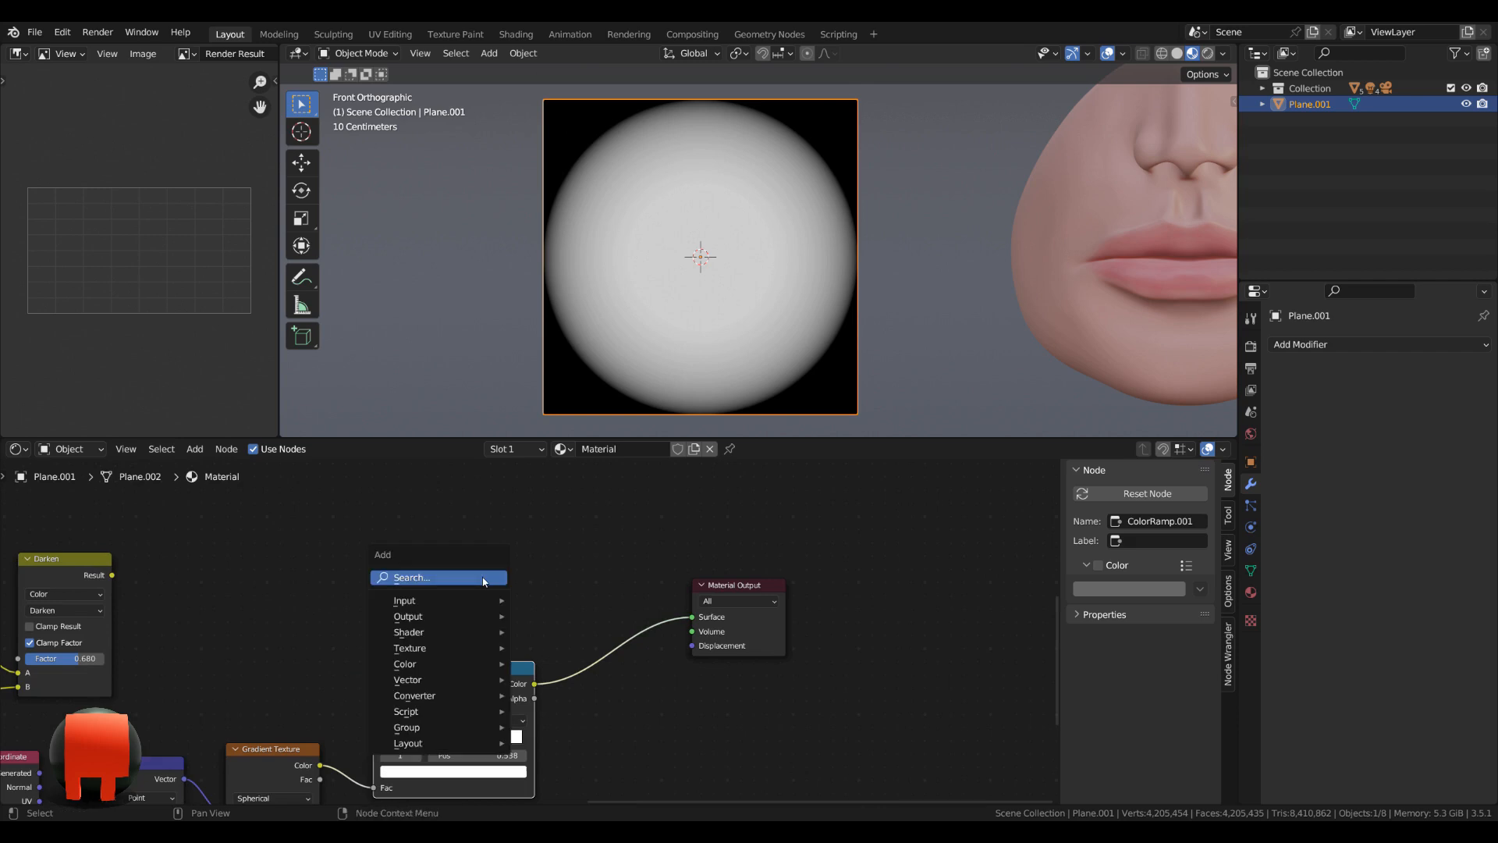
type("mix")
key("Return")
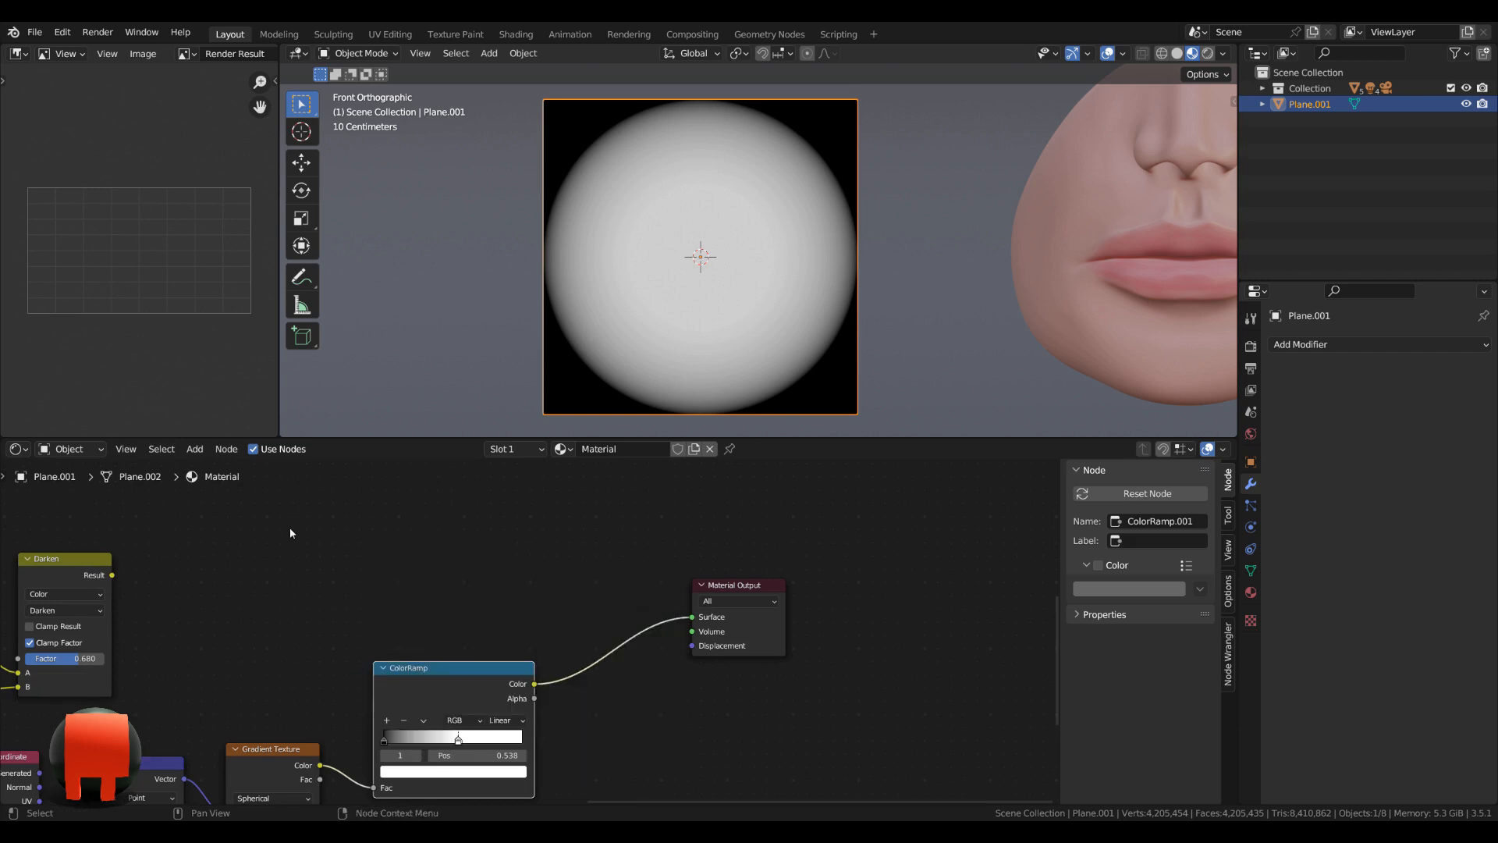
Duplicate the Darken node between the gradient's ColorRamp and the Material Output, connecting the ramp's Color to both A and B.
key("shift+d")
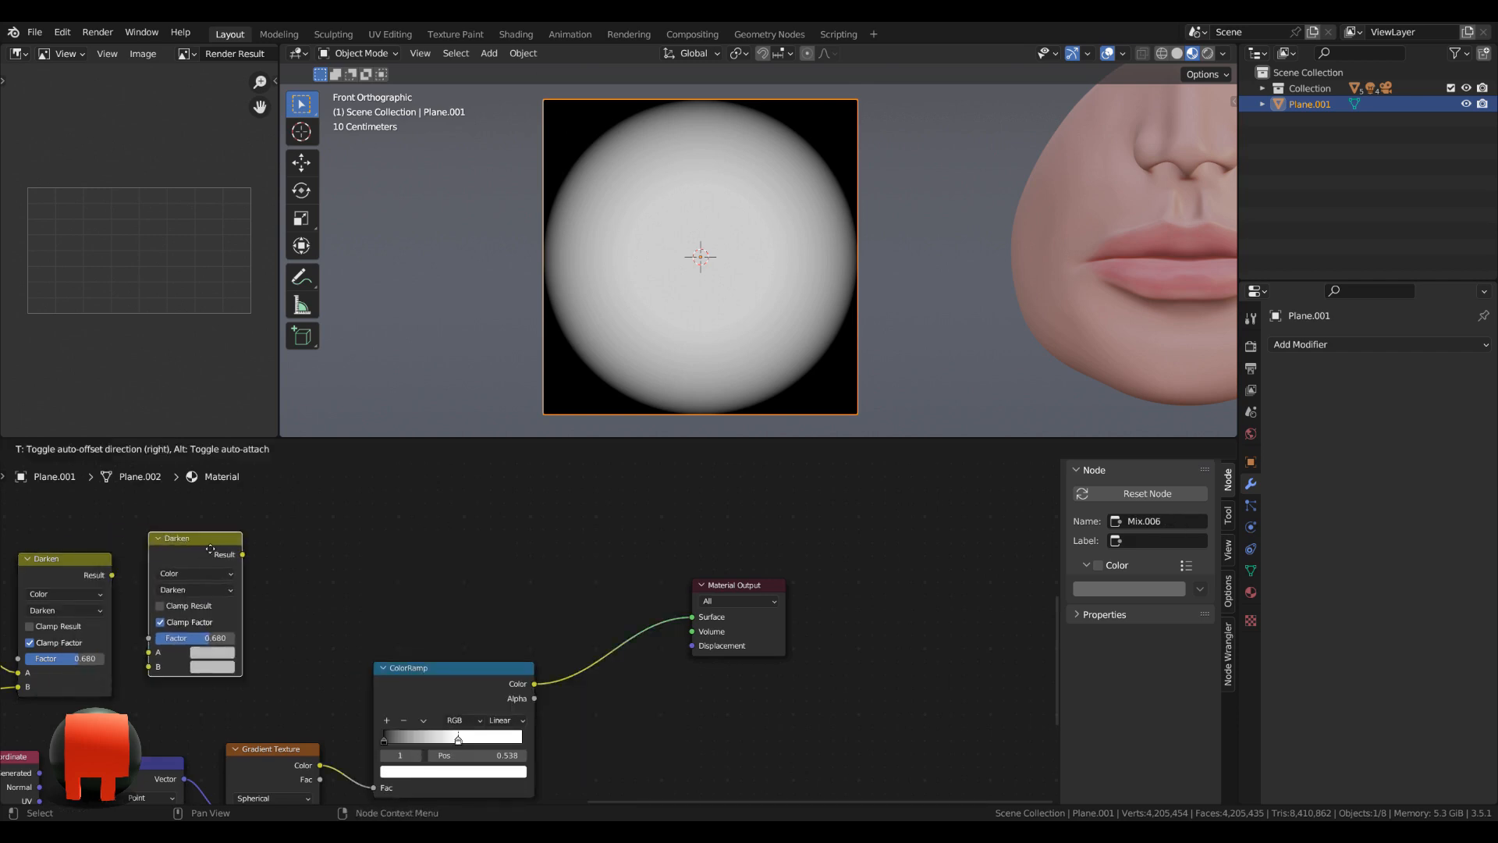
left_click(657, 559)
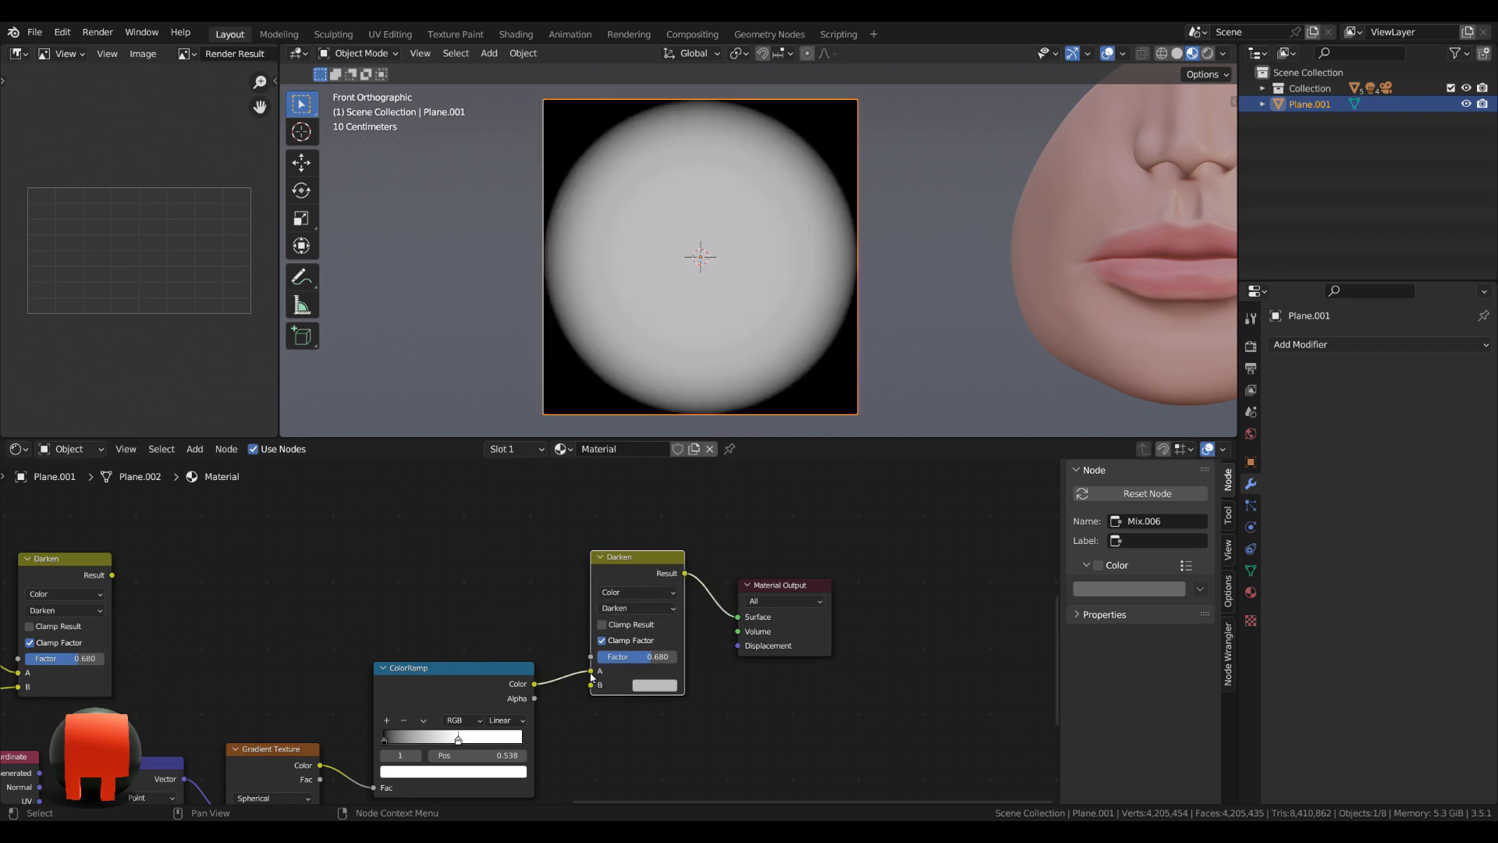
left_click_drag(590, 673, 592, 688)
left_click_drag(639, 559, 645, 520)
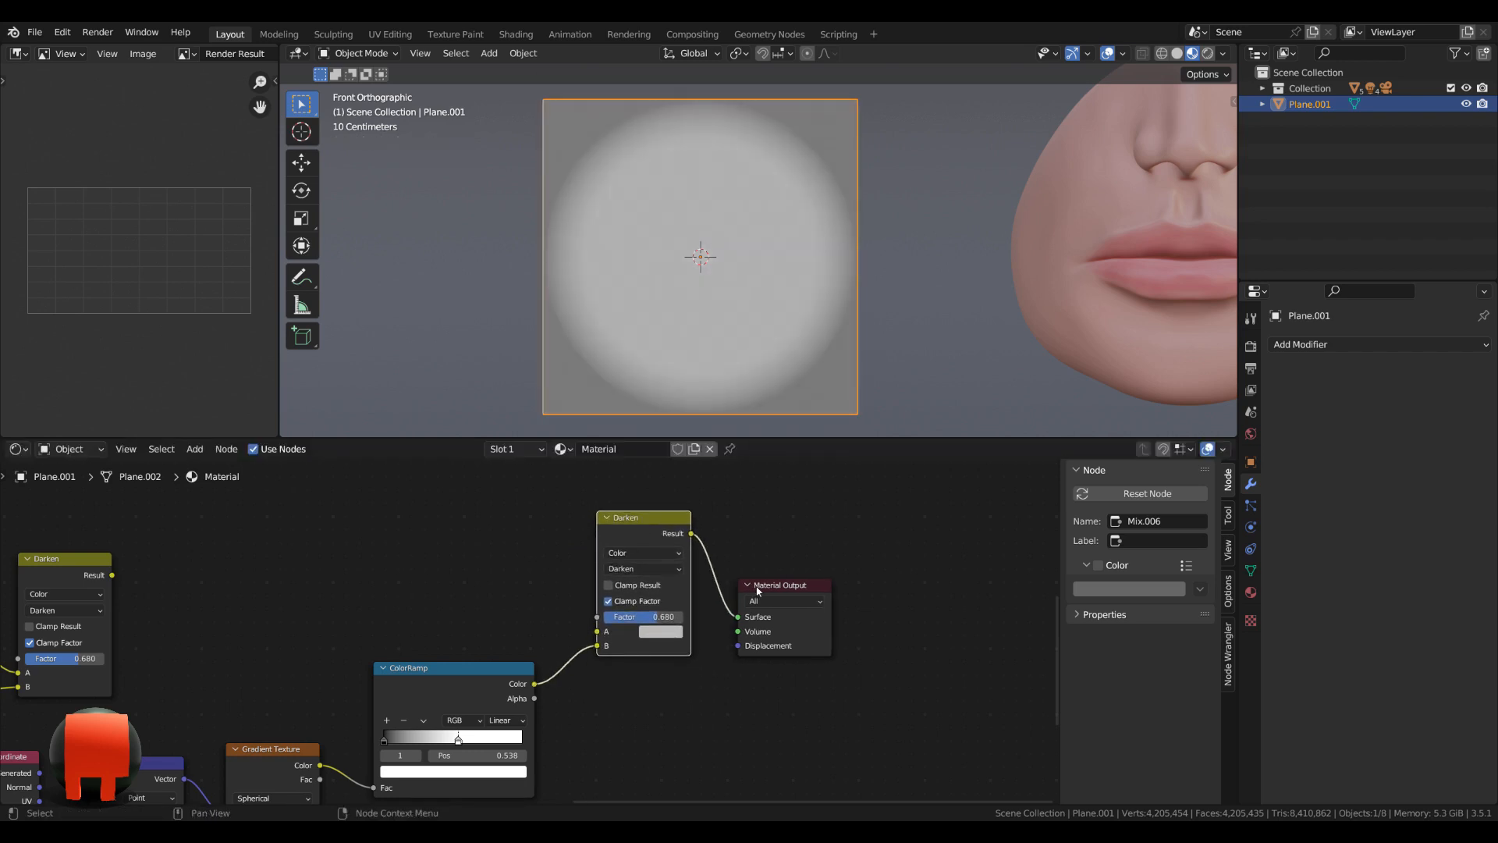
left_click_drag(757, 589, 769, 569)
left_click_drag(628, 518, 631, 538)
left_click_drag(534, 684, 601, 651)
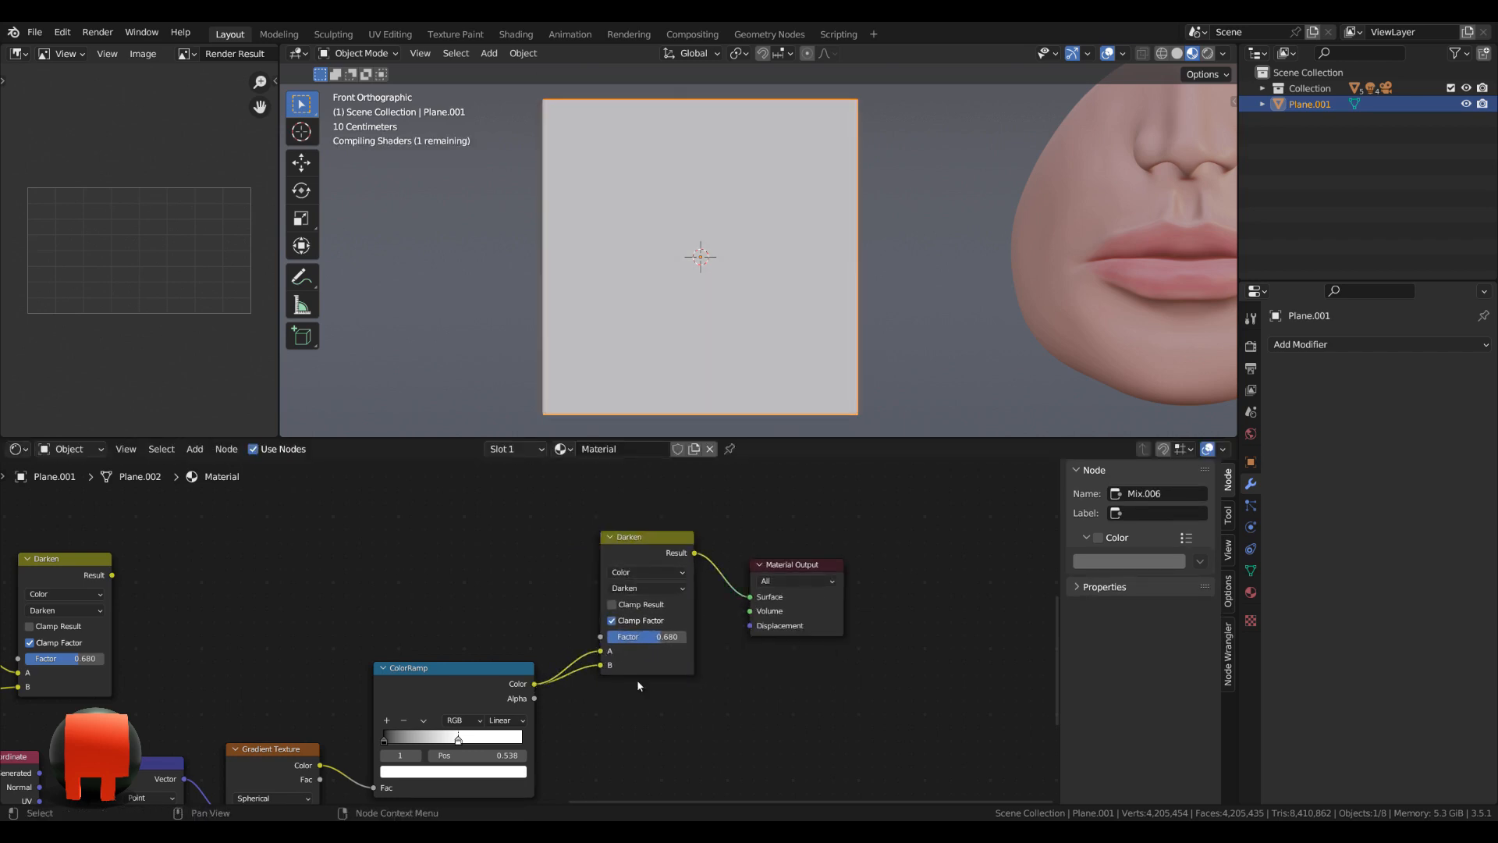
Switch the duplicated Darken node's blending mode to Multiply and set its factor to 1.000.
scroll(768, 681, "up", 2)
left_click(609, 594)
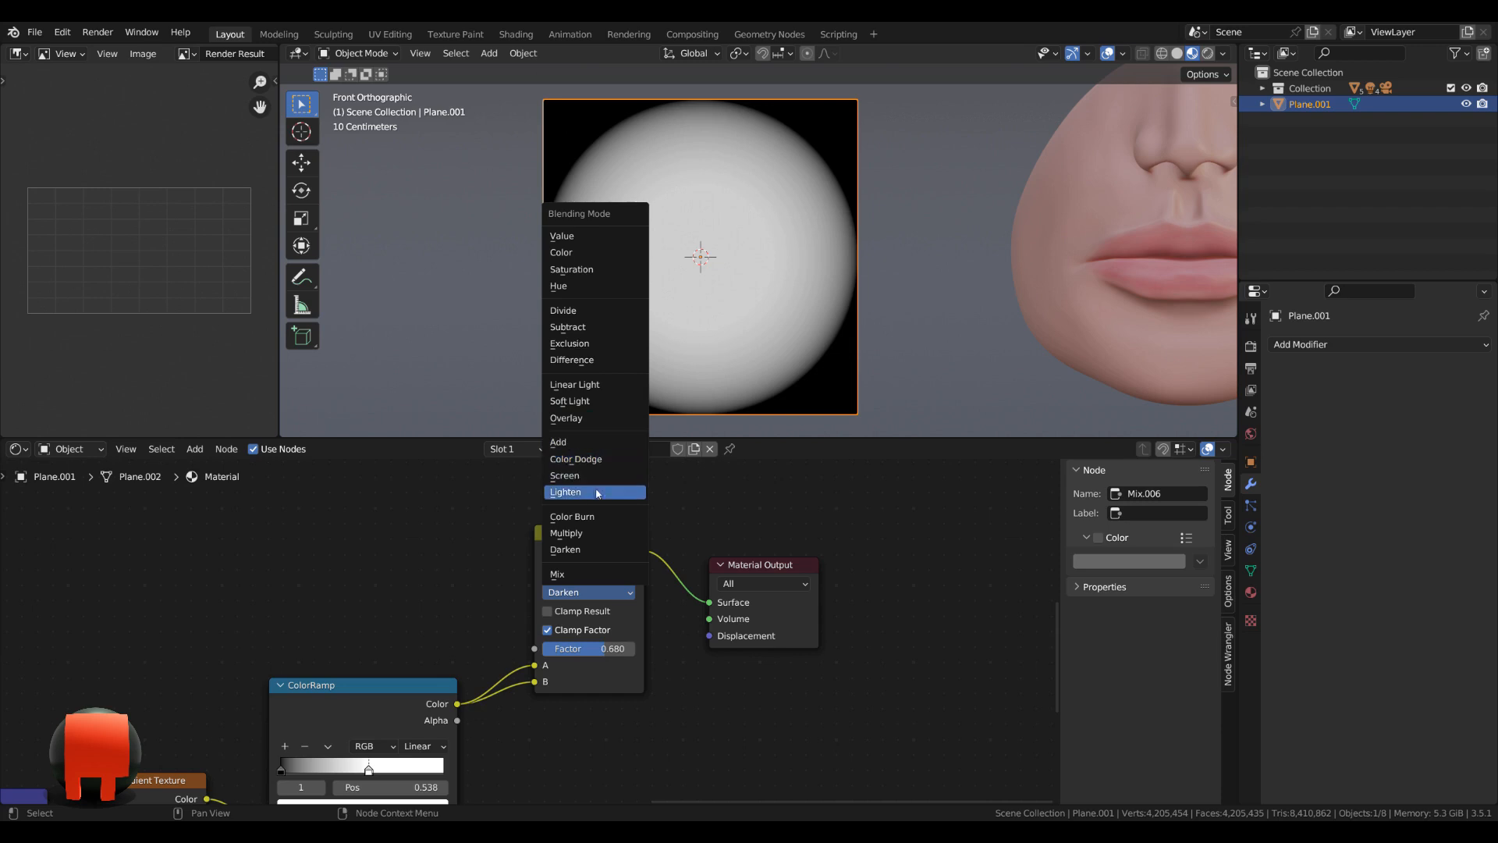
left_click(591, 538)
scroll(681, 705, "up", 1)
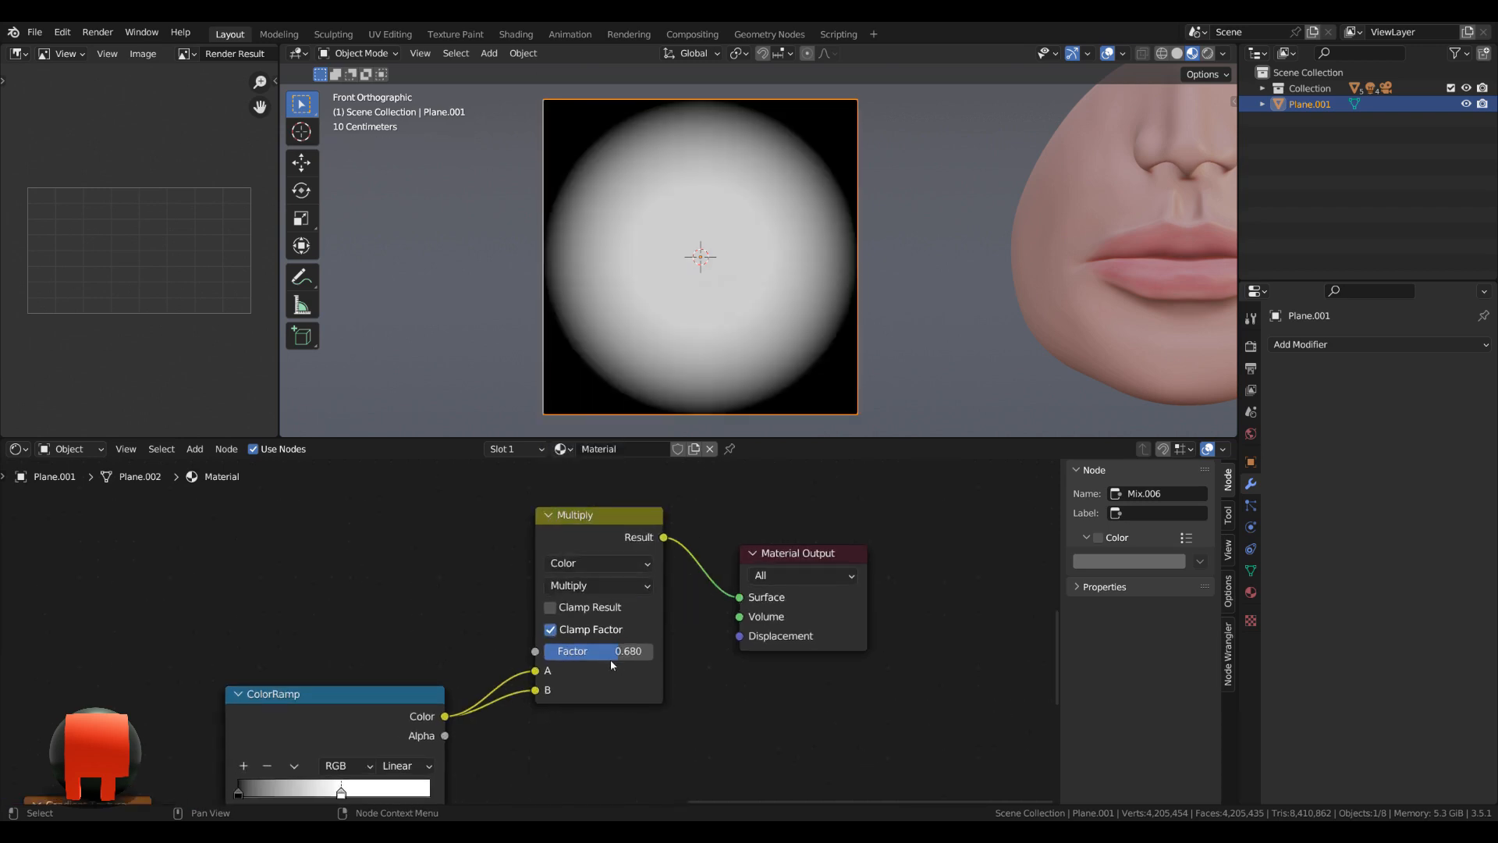
left_click_drag(611, 660, 649, 653)
middle_click_drag(645, 566, 646, 585)
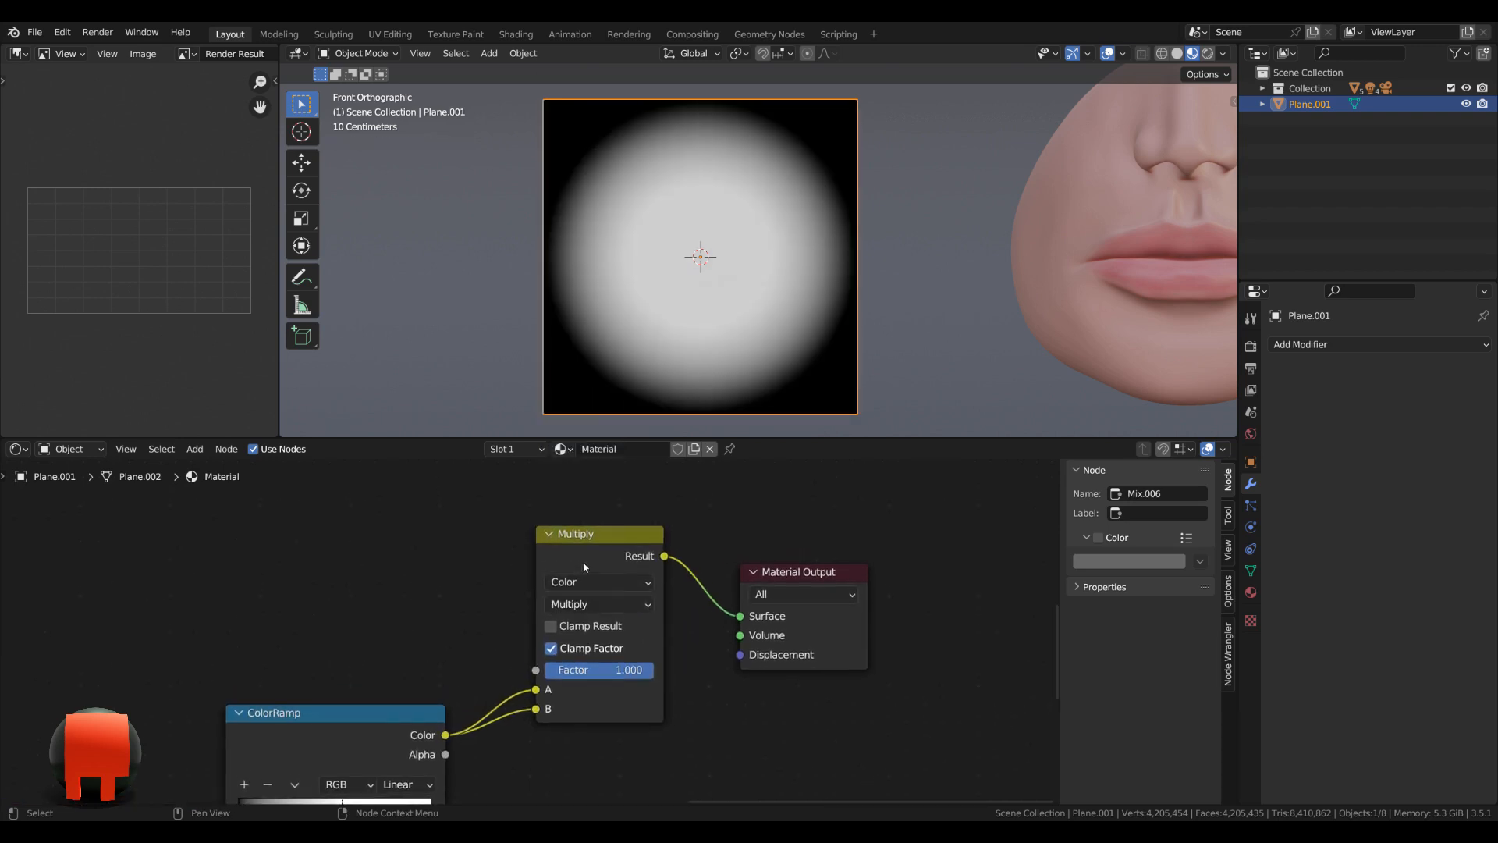
Test the Multiply node's factor at a low value such as 0.073, and return it to 1.000.
left_click_drag(584, 557, 582, 561)
left_click_drag(612, 678, 500, 678)
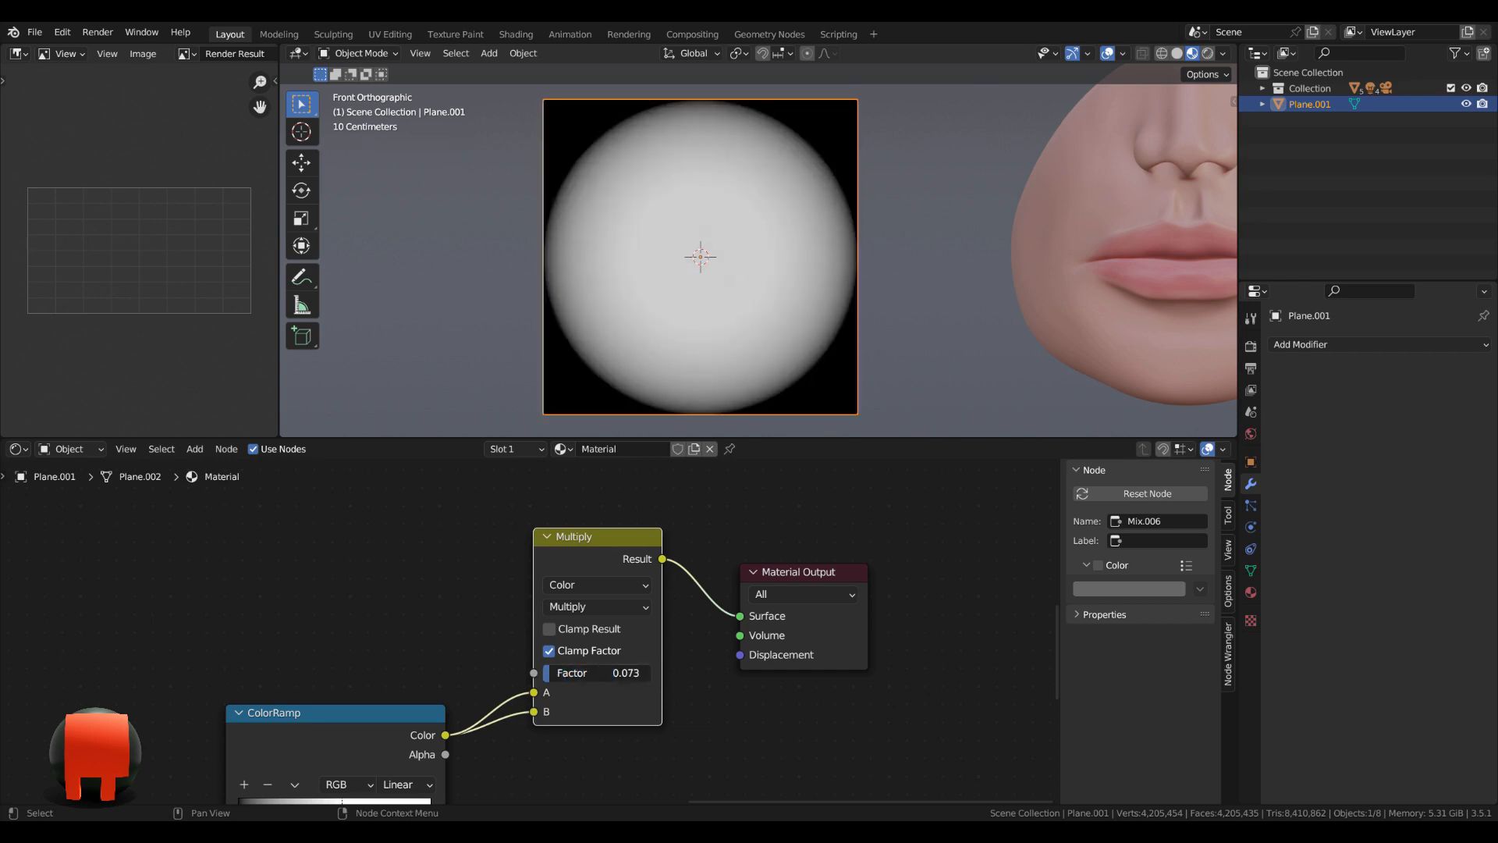
left_click_drag(564, 673, 652, 673)
Move the Material Output up and away from the Multiply node to free space between them.
scroll(794, 555, "down", 2)
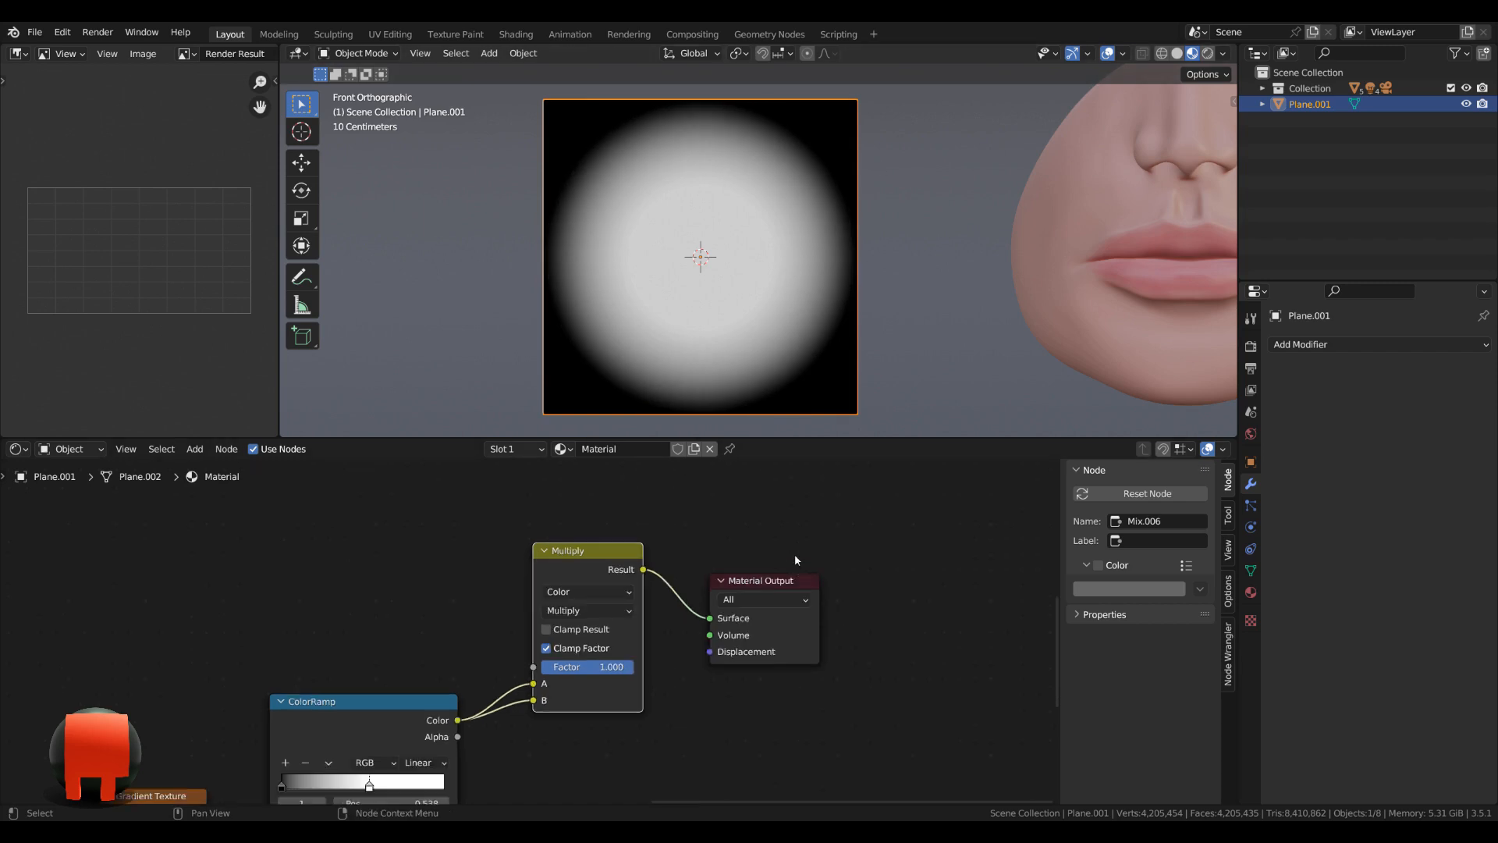
middle_click_drag(795, 554, 761, 629)
left_click_drag(745, 665, 767, 561)
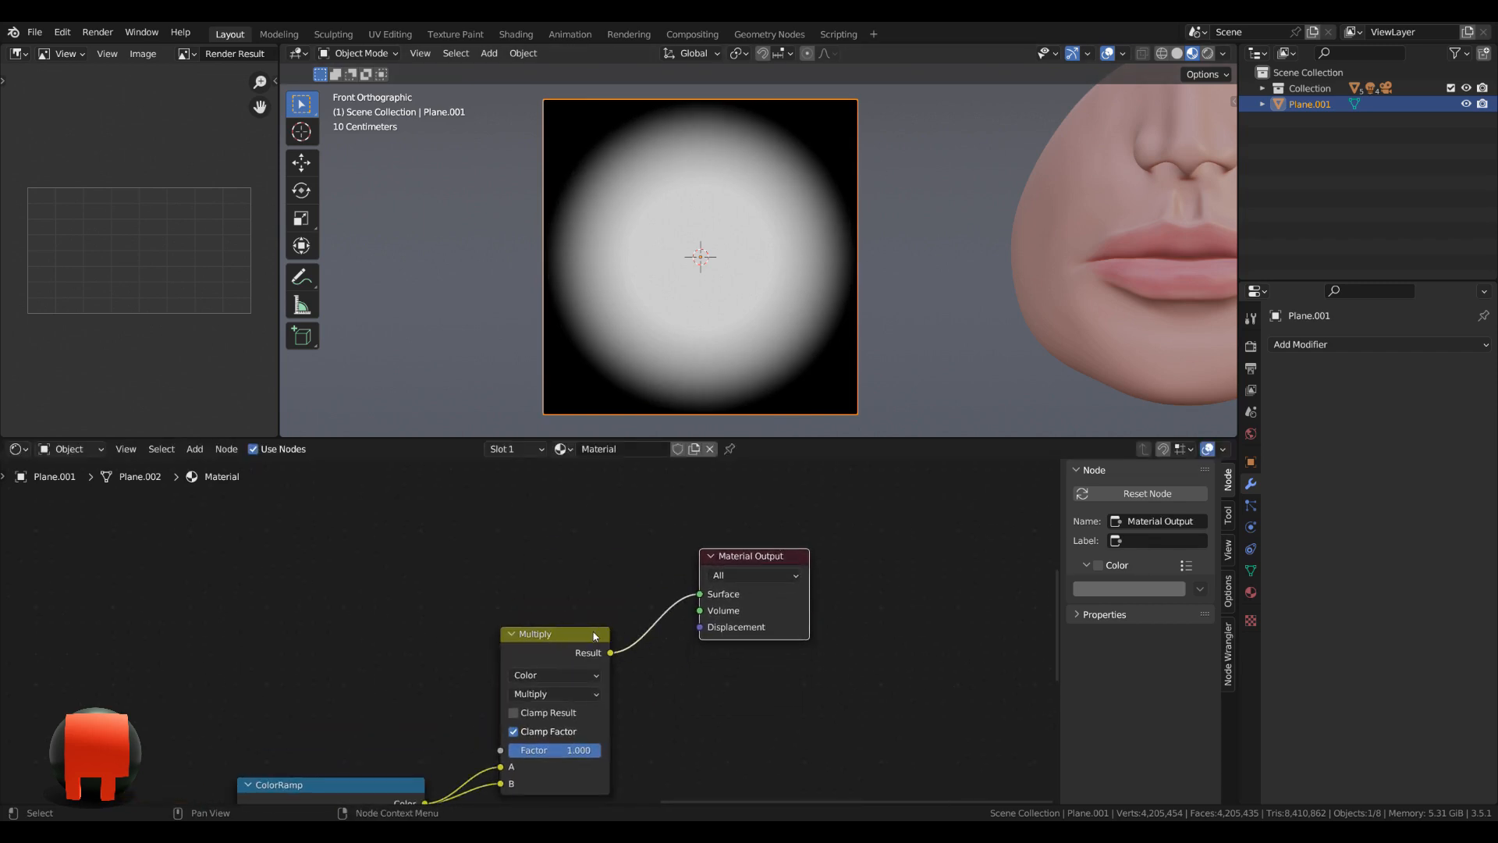
scroll(514, 634, "down", 2)
middle_click_drag(411, 651, 465, 658)
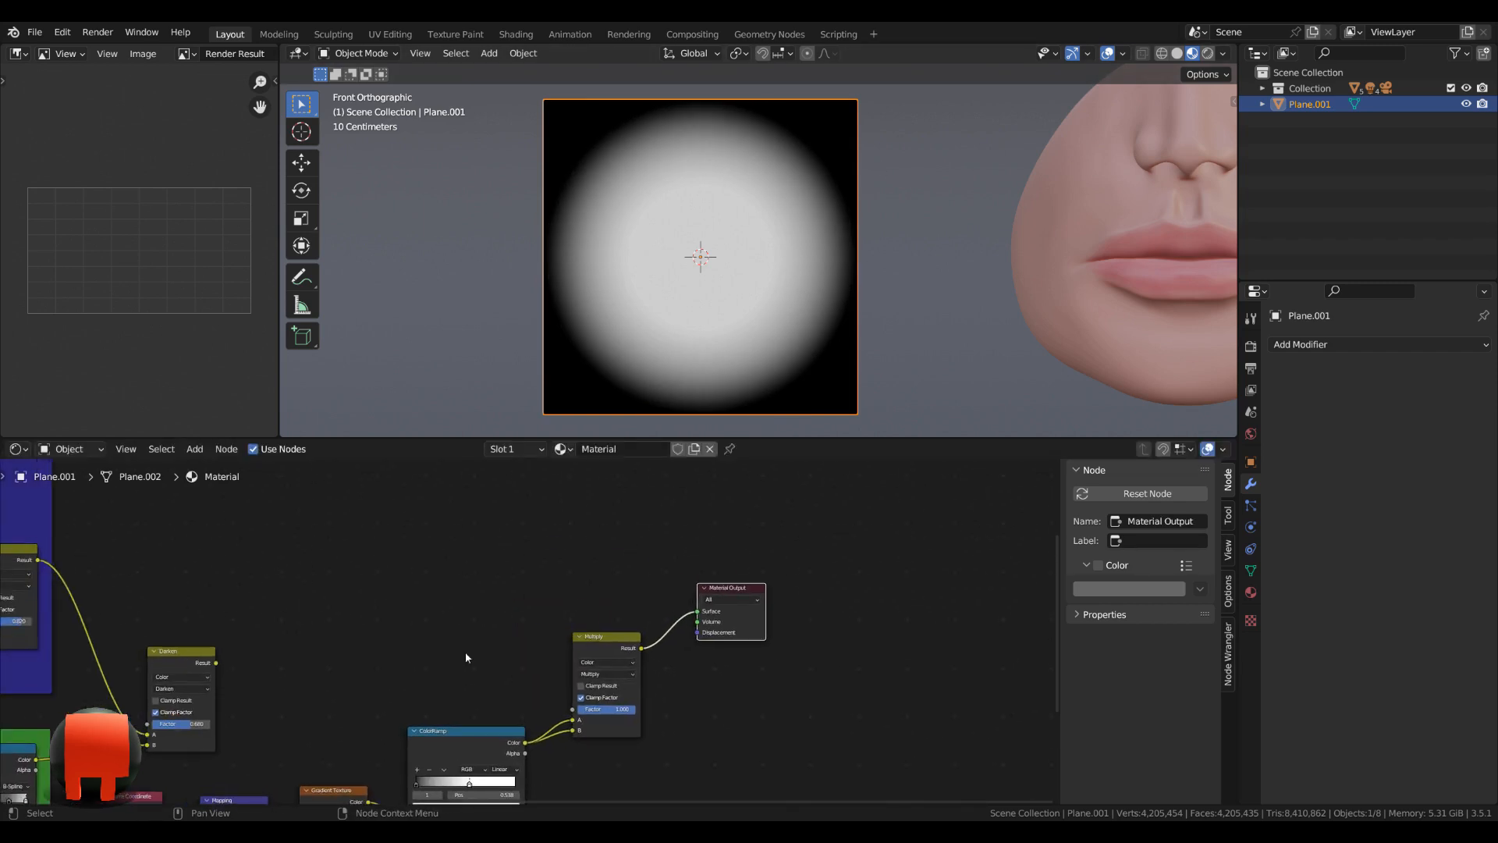
Duplicate the Multiply node before the Material Output, feed the first Multiply's Result into the copy's B, and raise both end nodes.
left_click(180, 662, "ctrl+shift")
left_click(625, 643, "ctrl+shift")
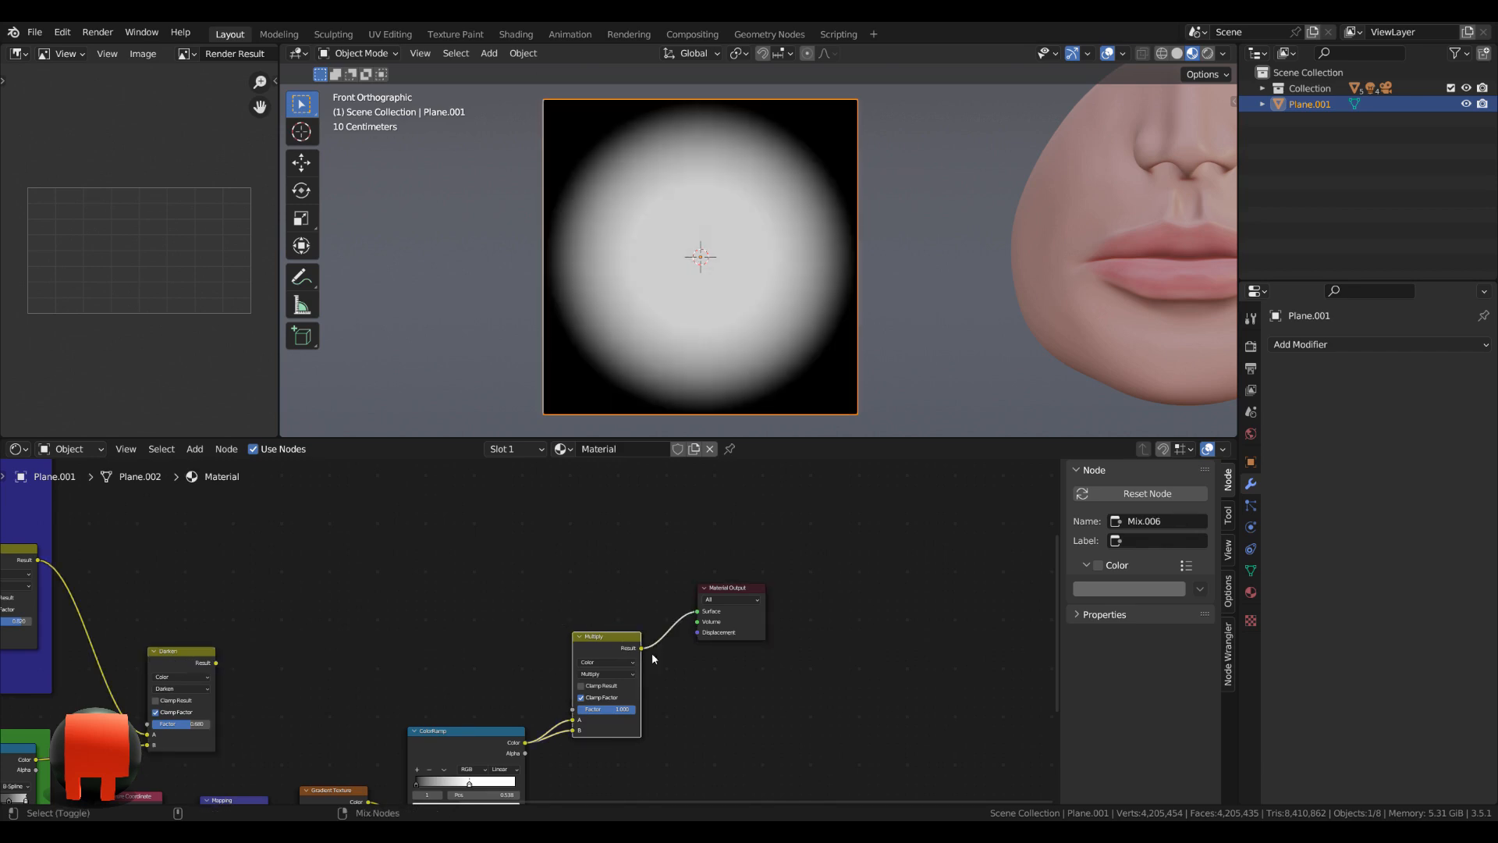
scroll(653, 652, "down", 1)
left_click_drag(697, 603, 717, 589)
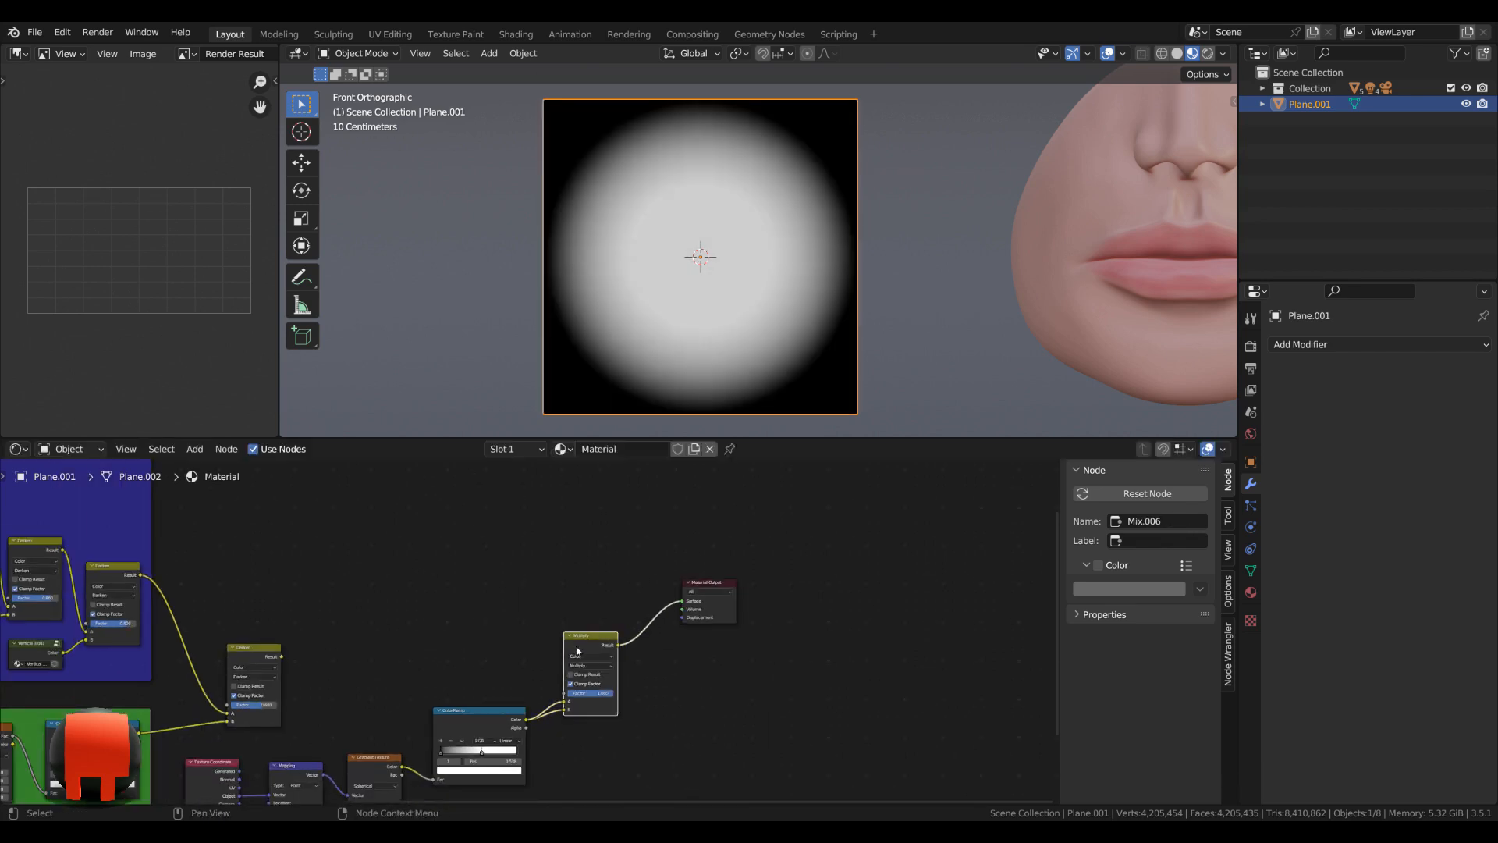
scroll(592, 647, "up", 2)
key("shift+d")
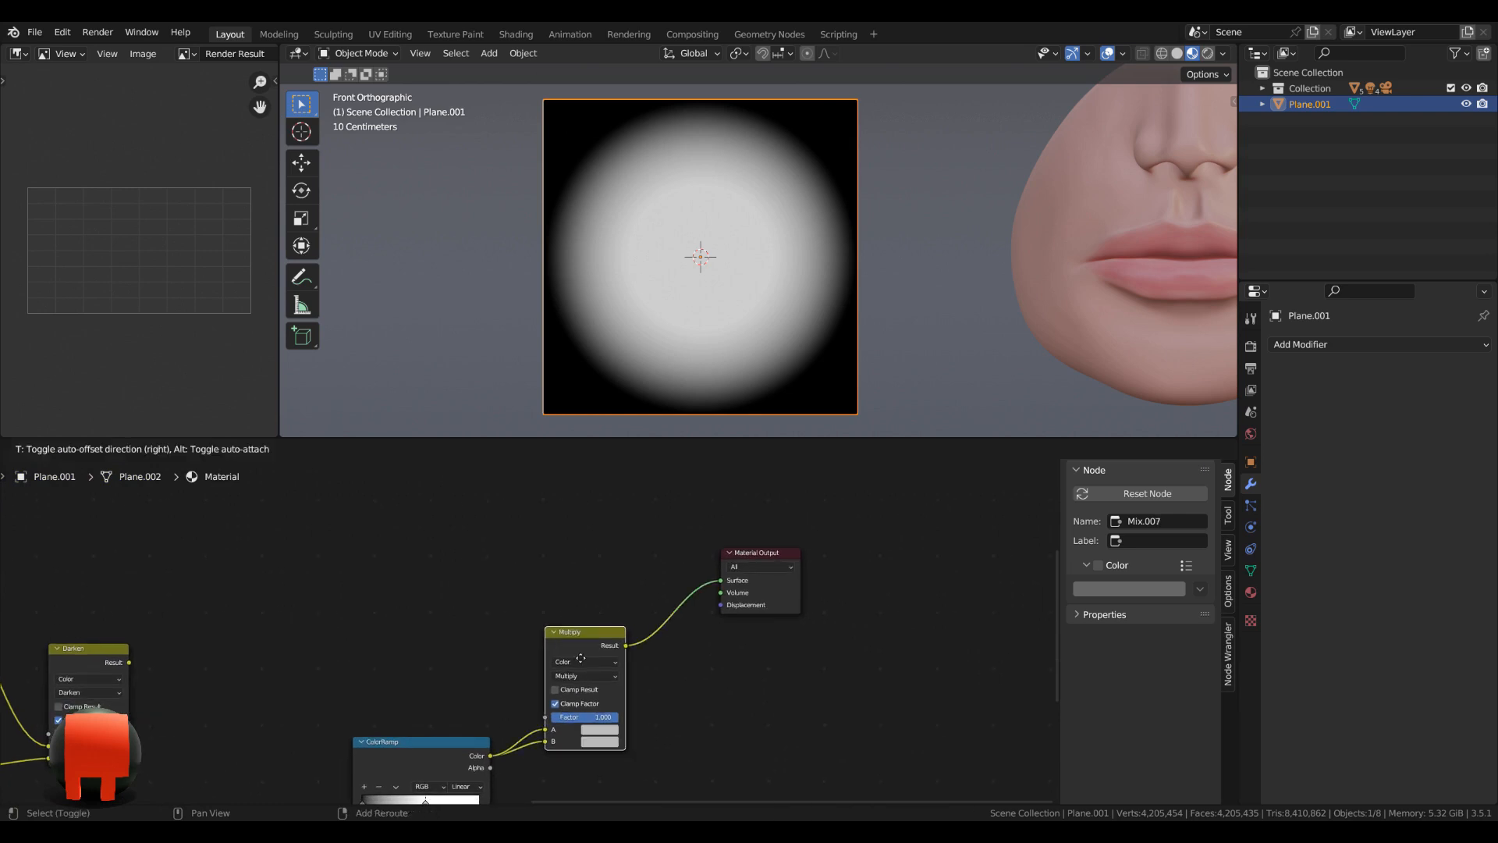
left_click(707, 575)
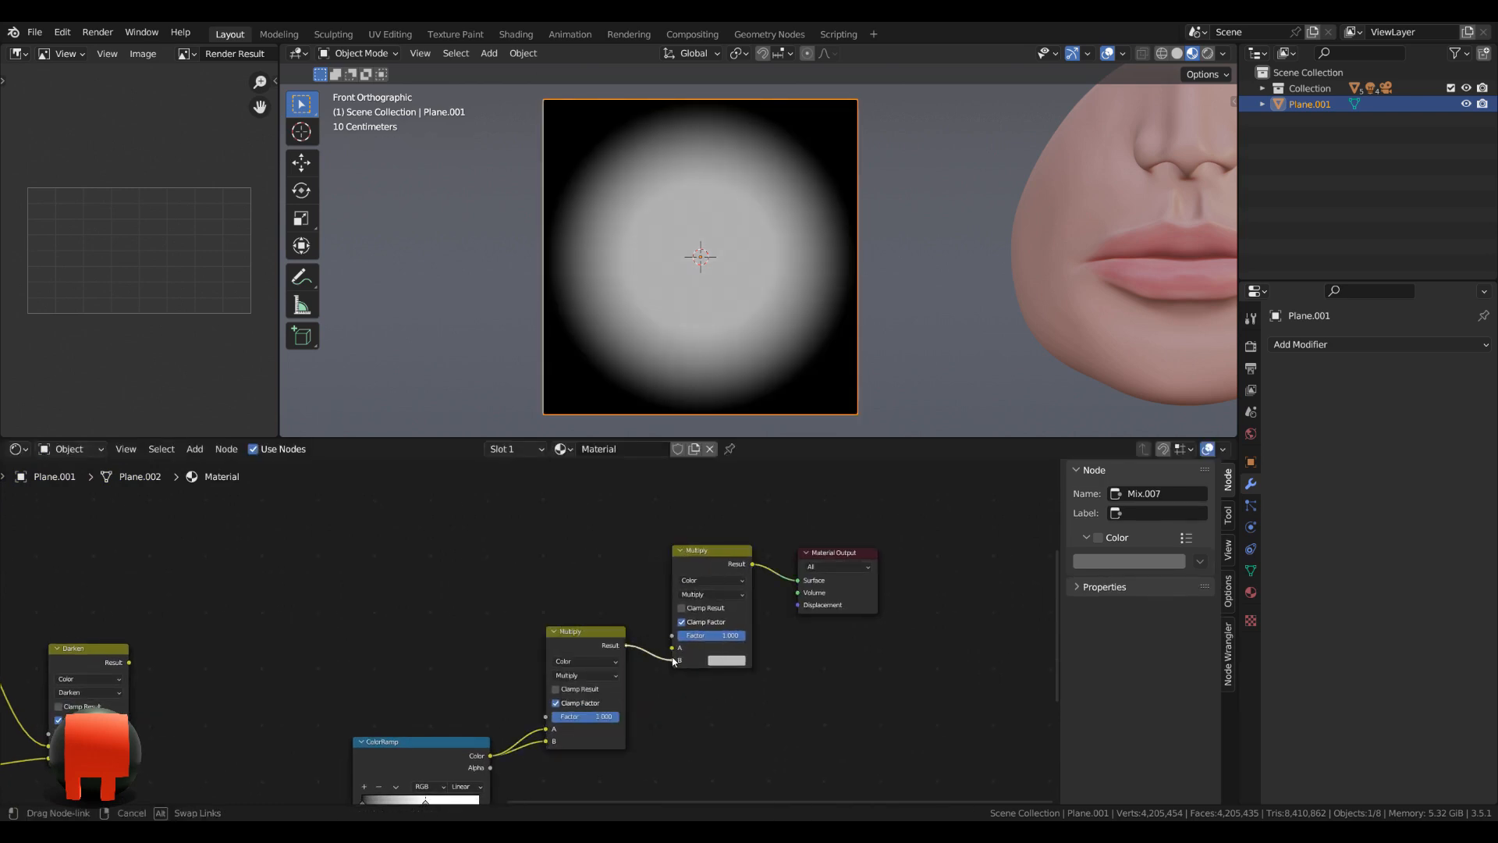
left_click_drag(720, 553, 710, 511)
left_click_drag(834, 555, 857, 475)
left_click_drag(687, 529, 685, 508)
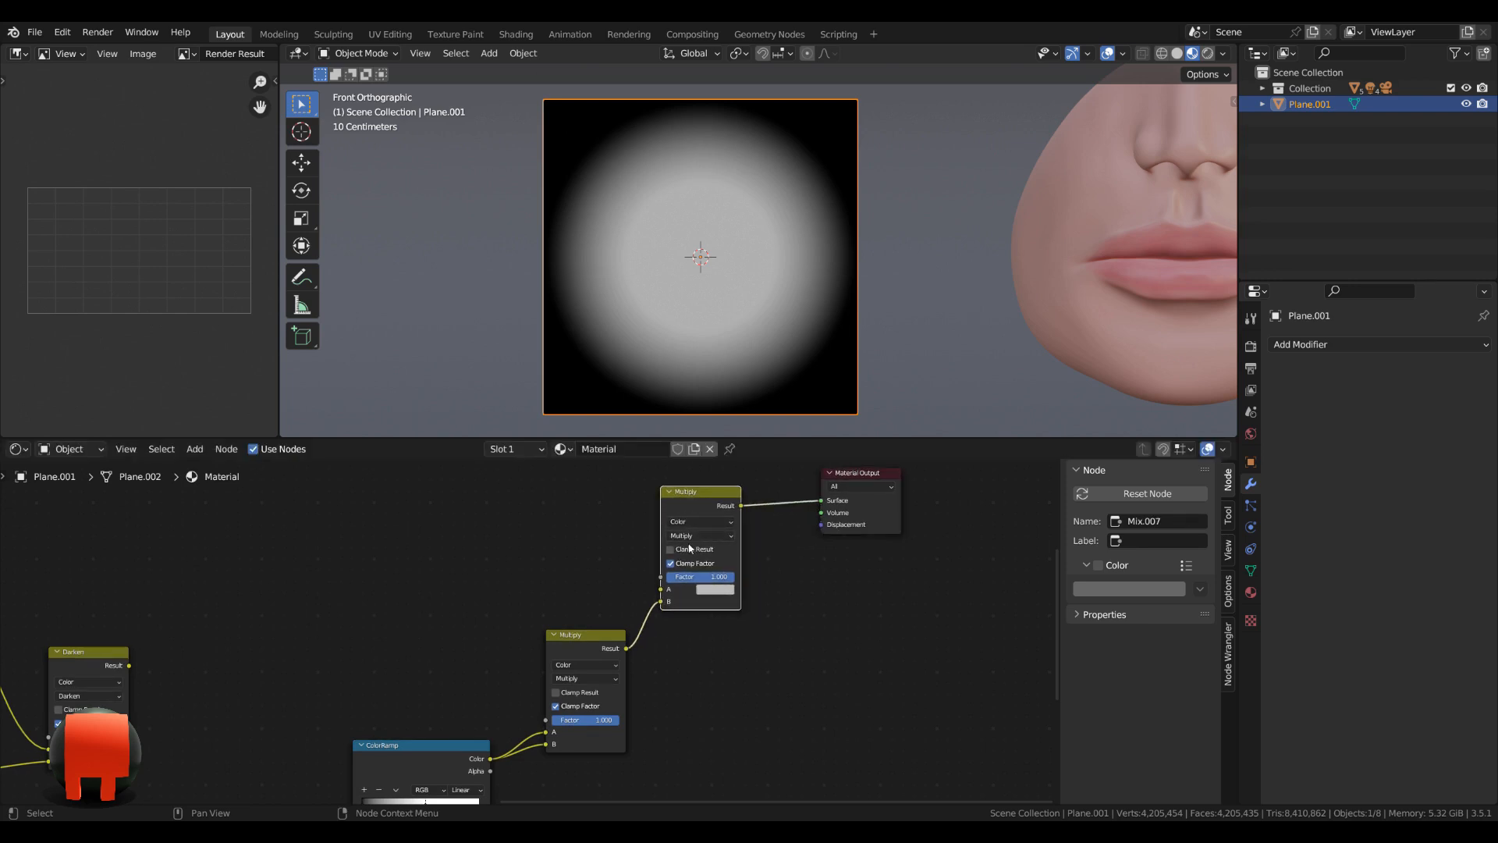
Connect the Darken node's Result to the A input of the final Multiply node.
left_click_drag(129, 669, 661, 589)
middle_click_drag(732, 603, 761, 671)
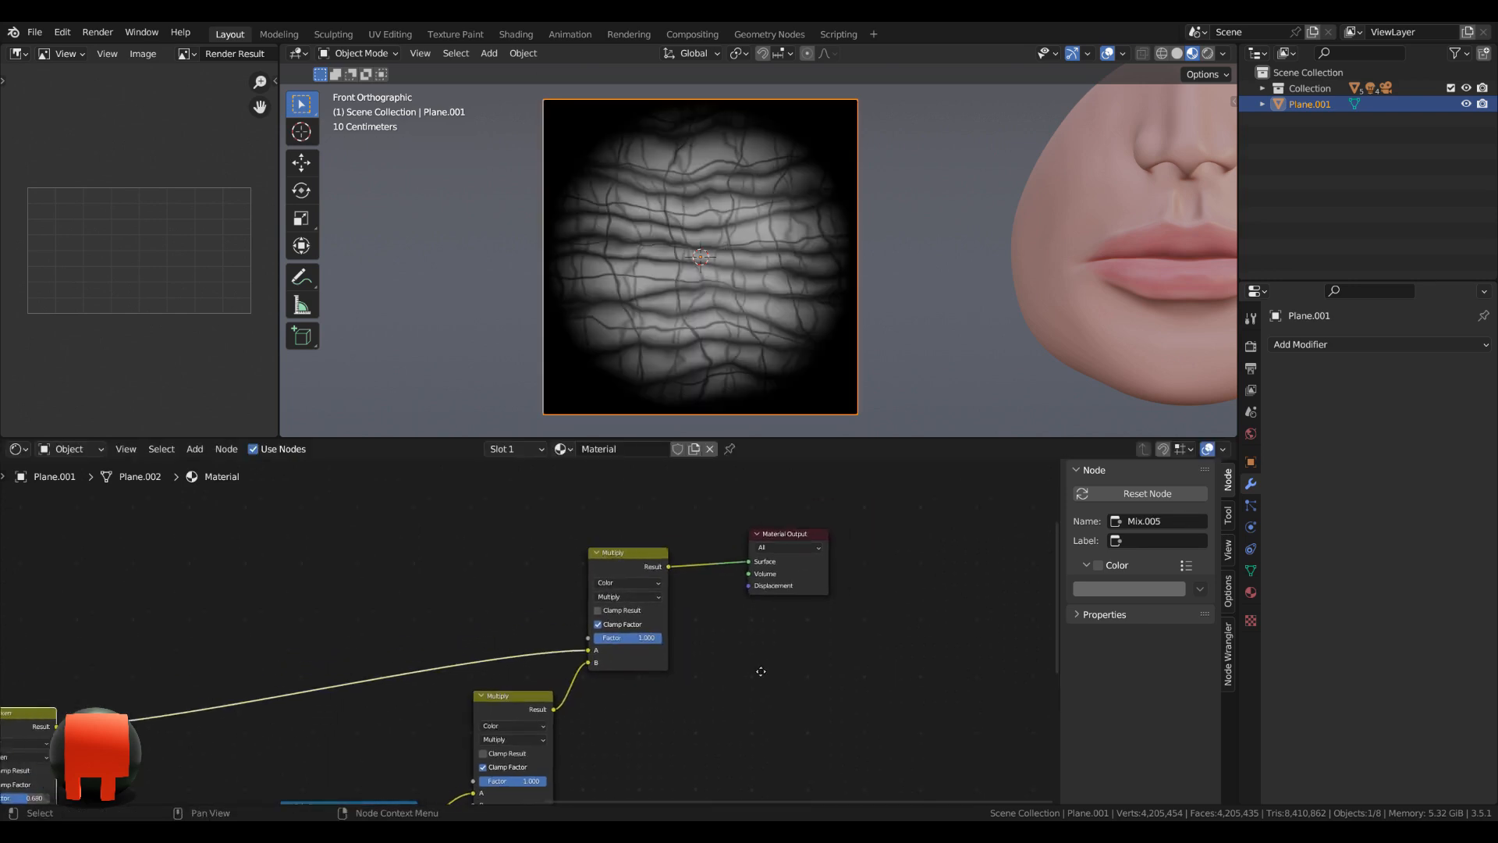
left_click(808, 548)
scroll(511, 733, "down", 3)
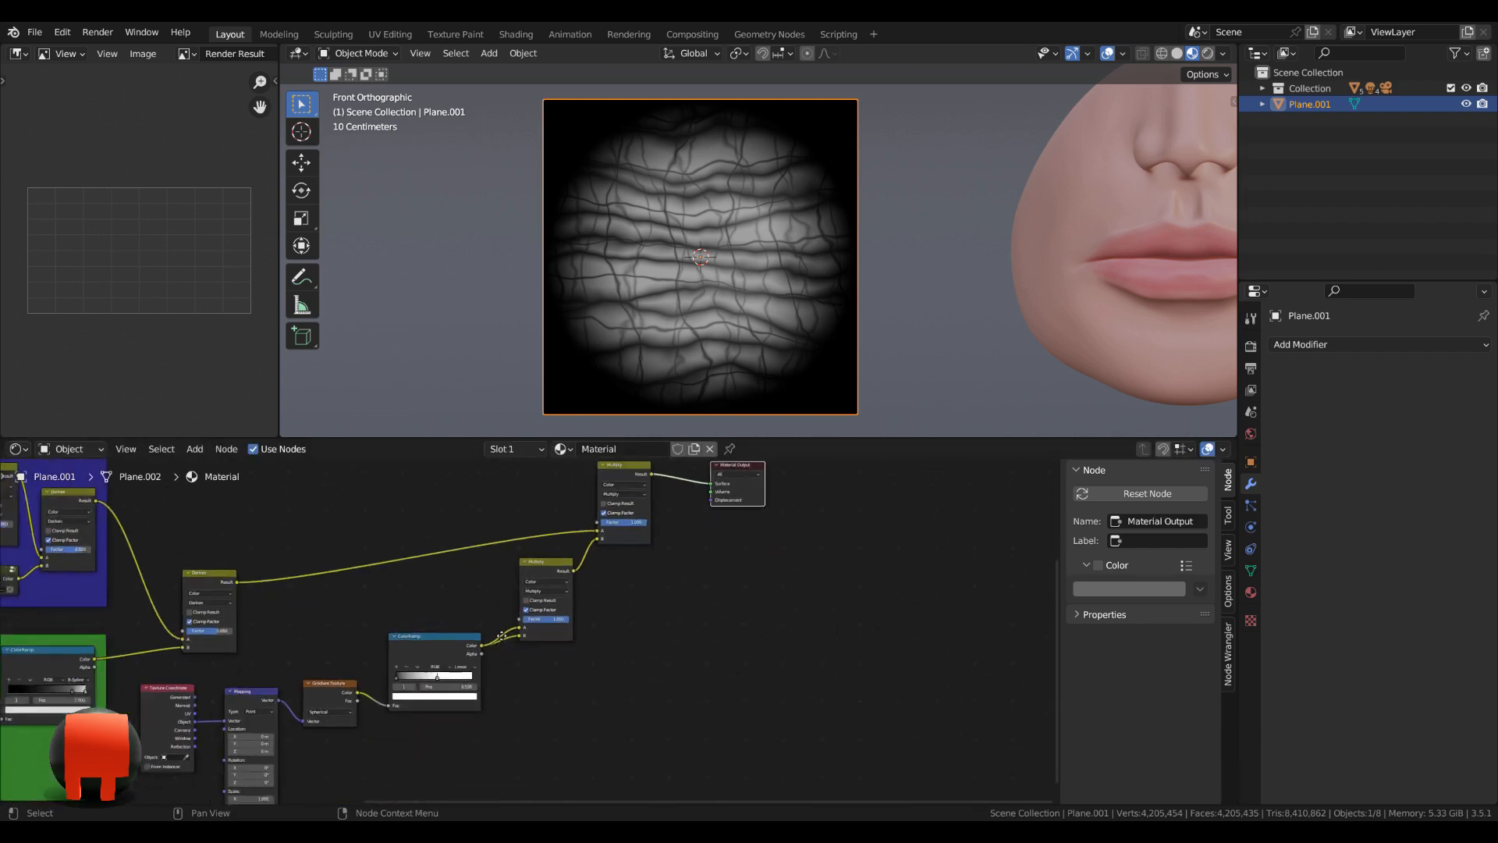
Place the first Multiply node beside the sphere gradient's ColorRamp, and lower the final Multiply and Material Output closer to it.
middle_click_drag(502, 636, 521, 572)
scroll(520, 572, "down", 3)
left_click_drag(453, 592, 449, 624)
left_click_drag(549, 525, 543, 597)
scroll(538, 624, "down", 2)
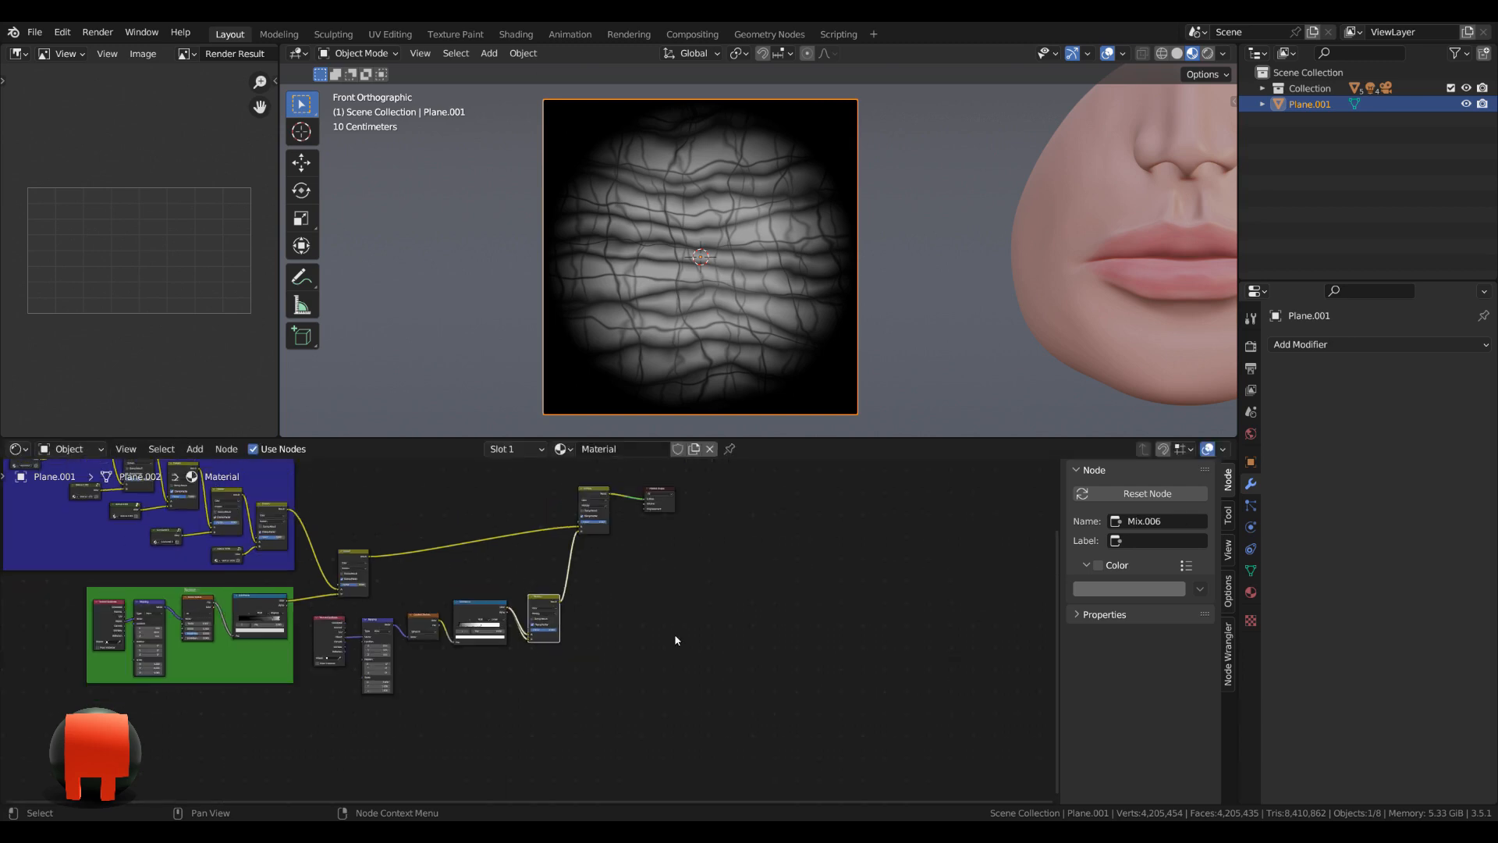
left_click_drag(553, 471, 662, 540)
left_click_drag(599, 490, 607, 545)
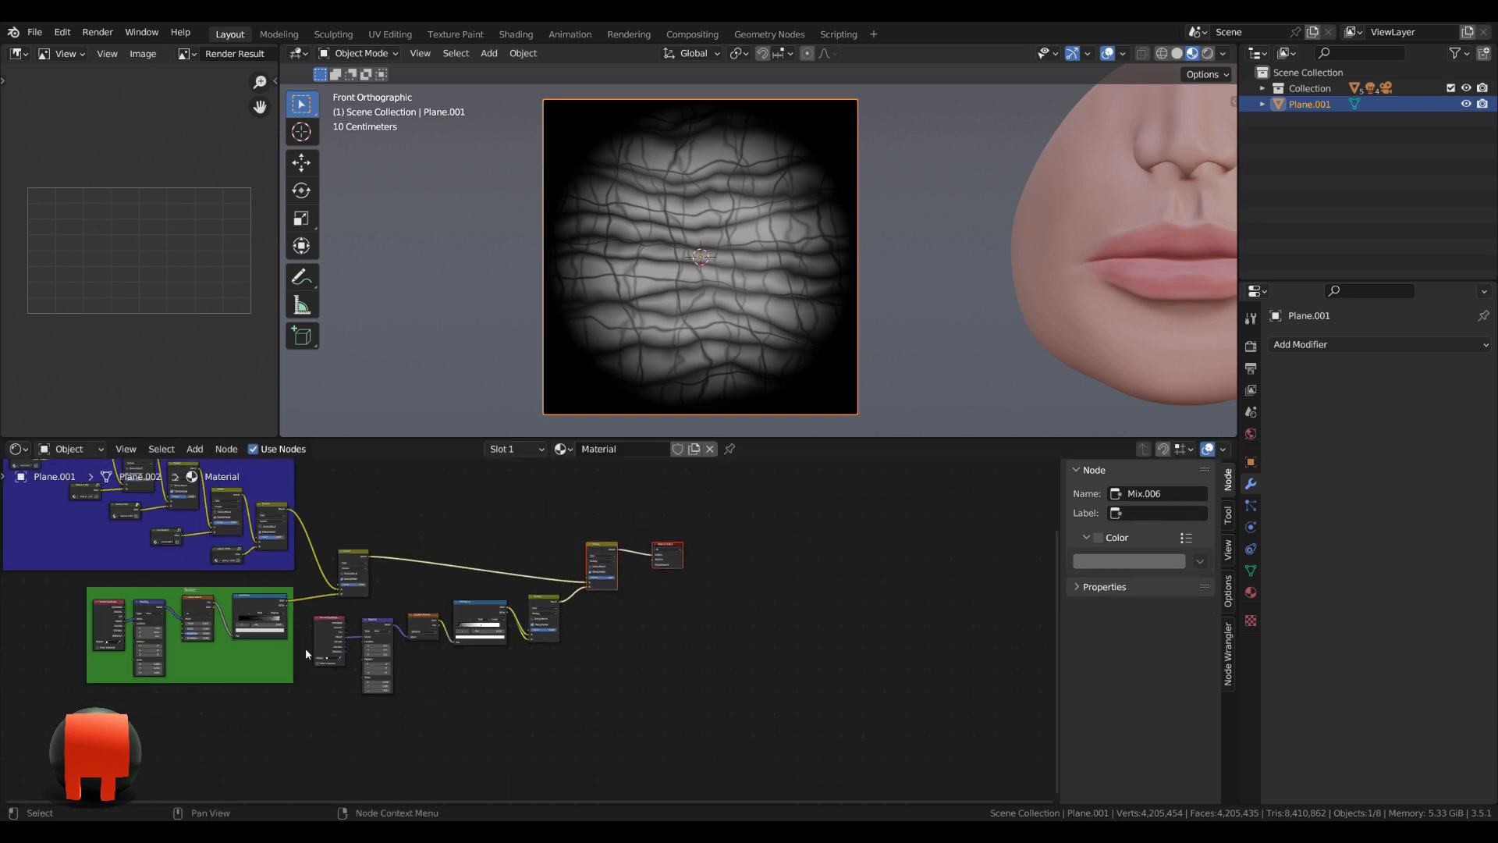
Enclose the sphere gradient nodes, from Texture Coordinate to the first Multiply, in a frame and move it slightly down.
left_click_drag(309, 611, 556, 746)
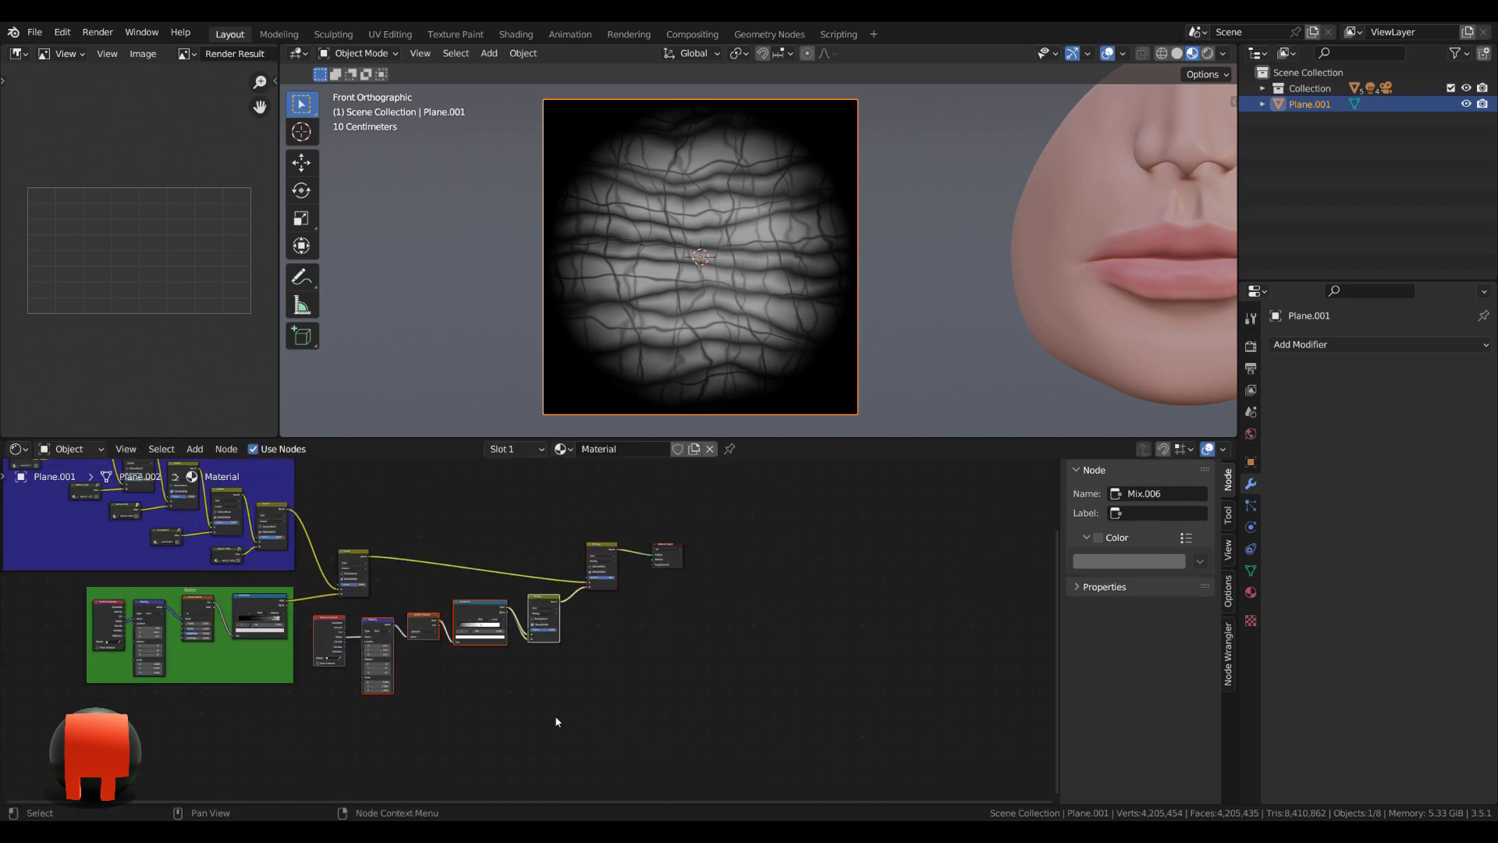
scroll(557, 700, "up", 2)
key("ctrl+j")
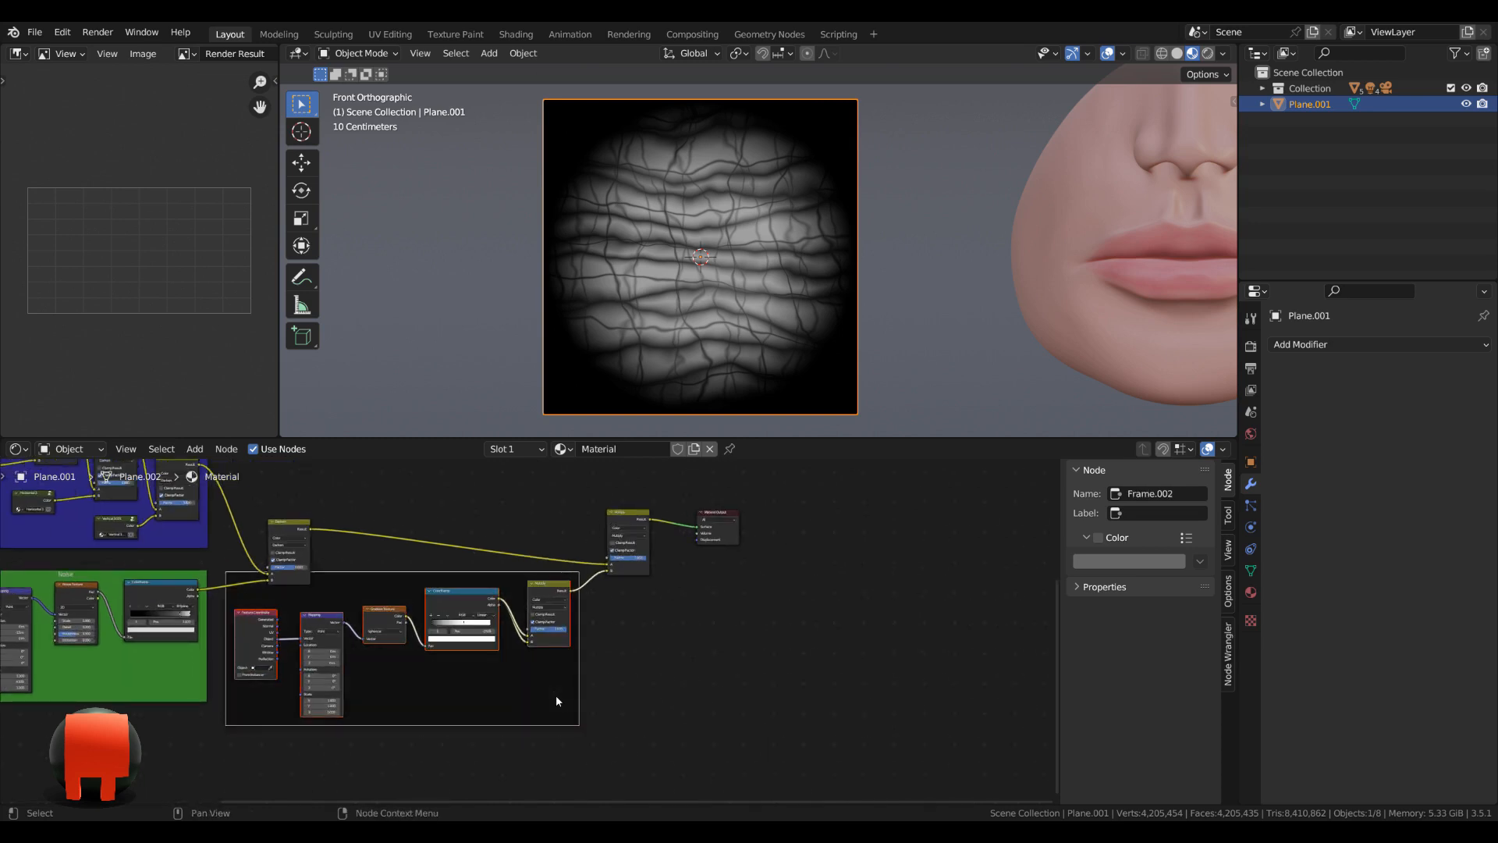
left_click_drag(388, 580, 385, 610)
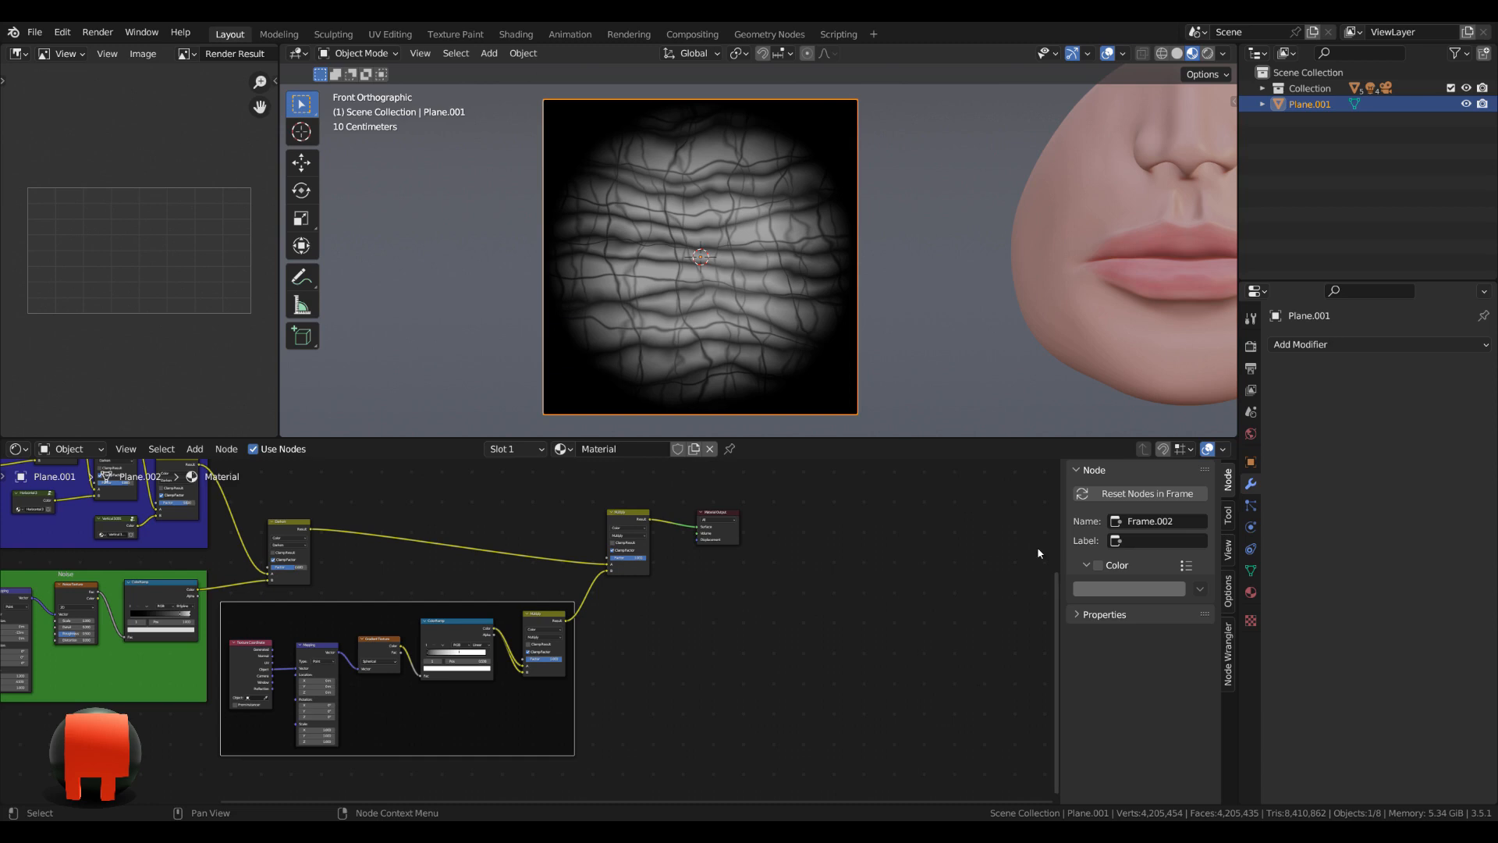
Enable a custom color on the new sphere gradient frame and make it purple.
left_click(1099, 566)
left_click(1112, 589)
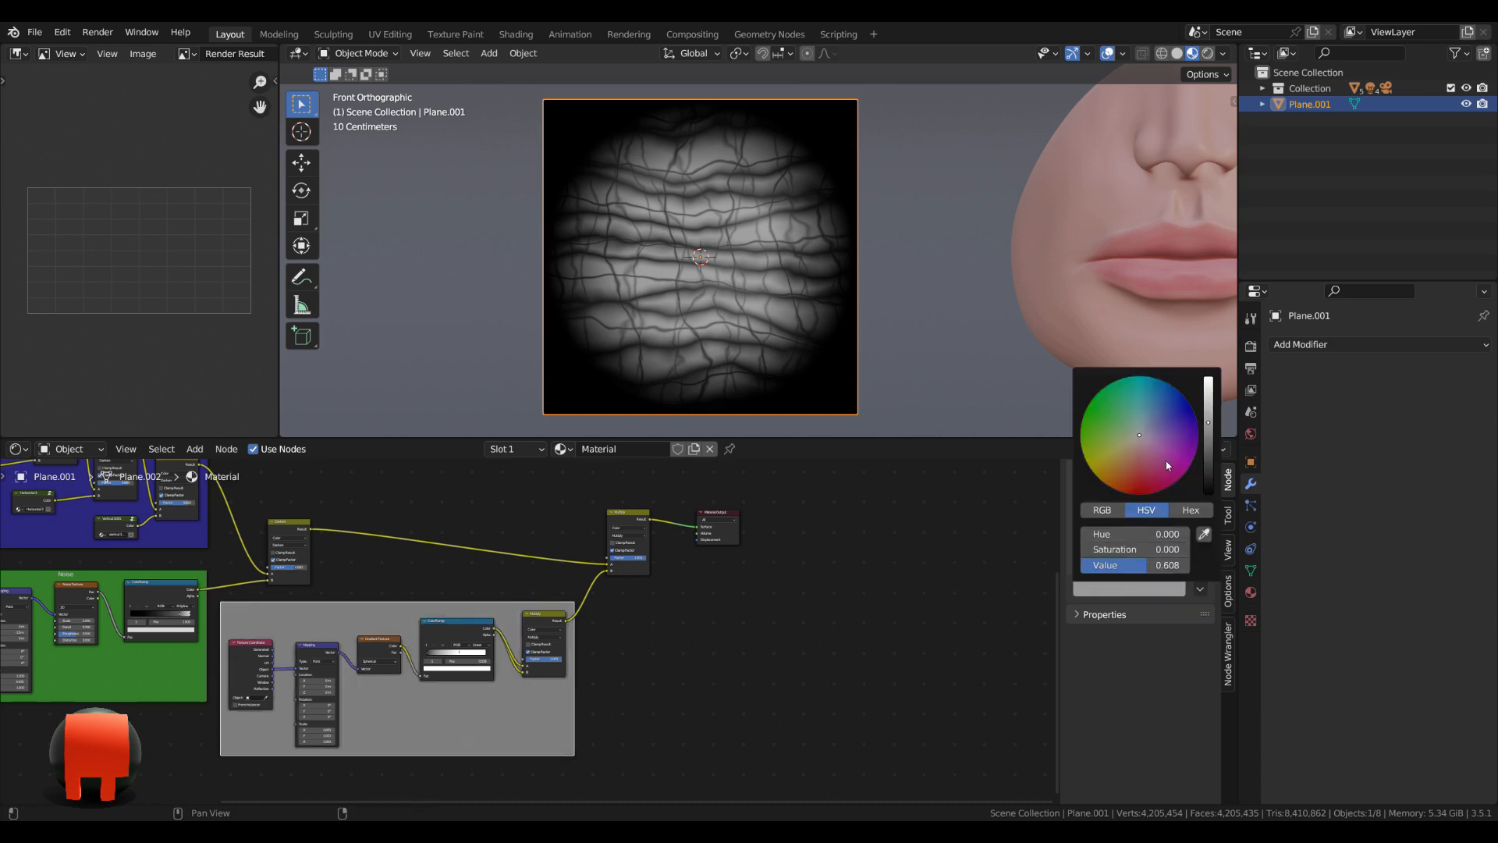
left_click_drag(1168, 466, 1166, 461)
scroll(562, 621, "up", 4)
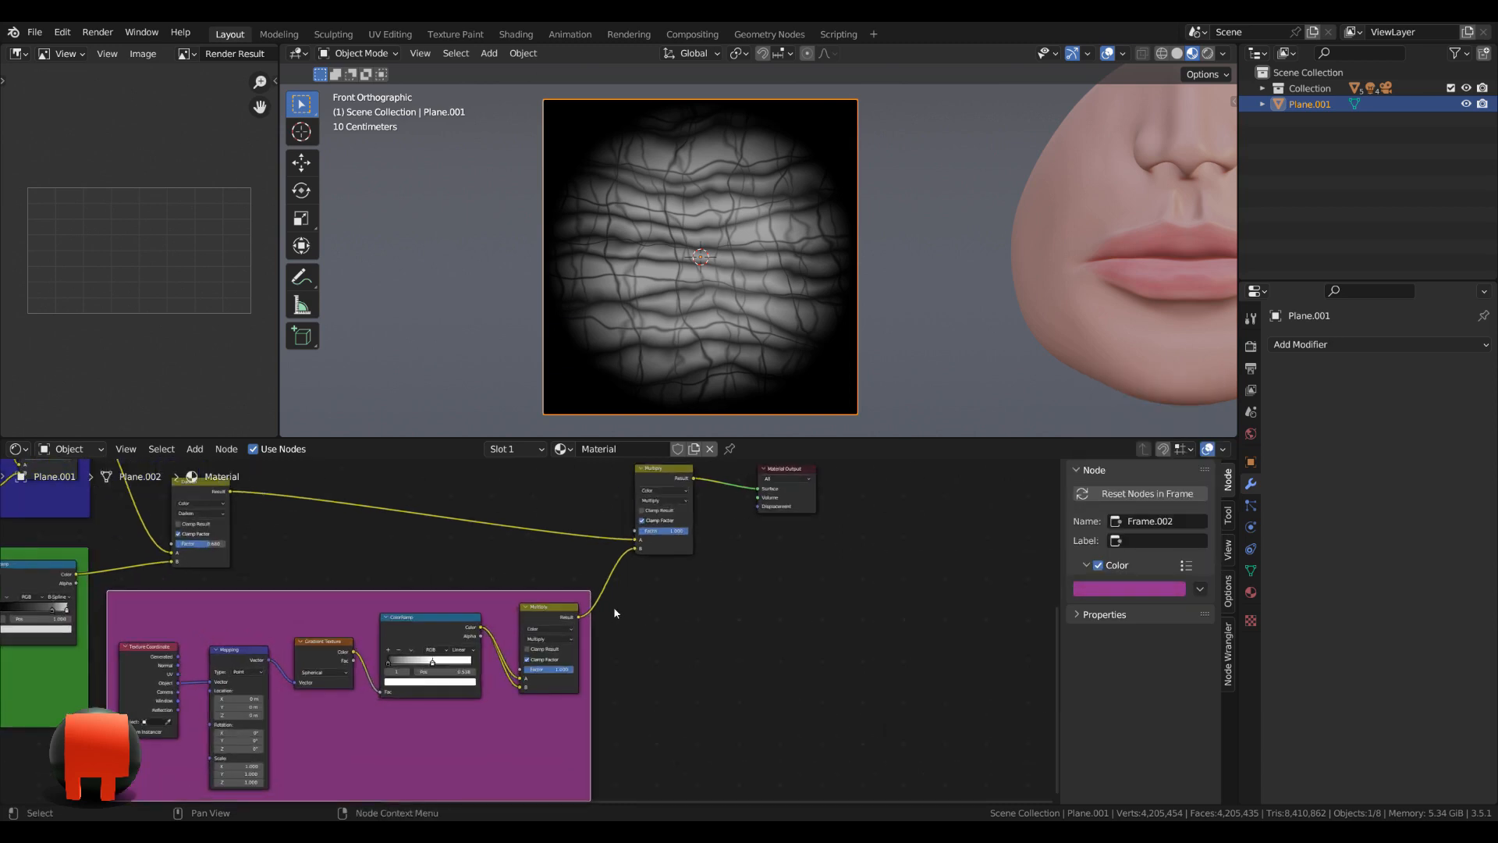
Label the purple frame Sphere.
middle_click_drag(303, 629, 591, 581)
left_click(591, 571)
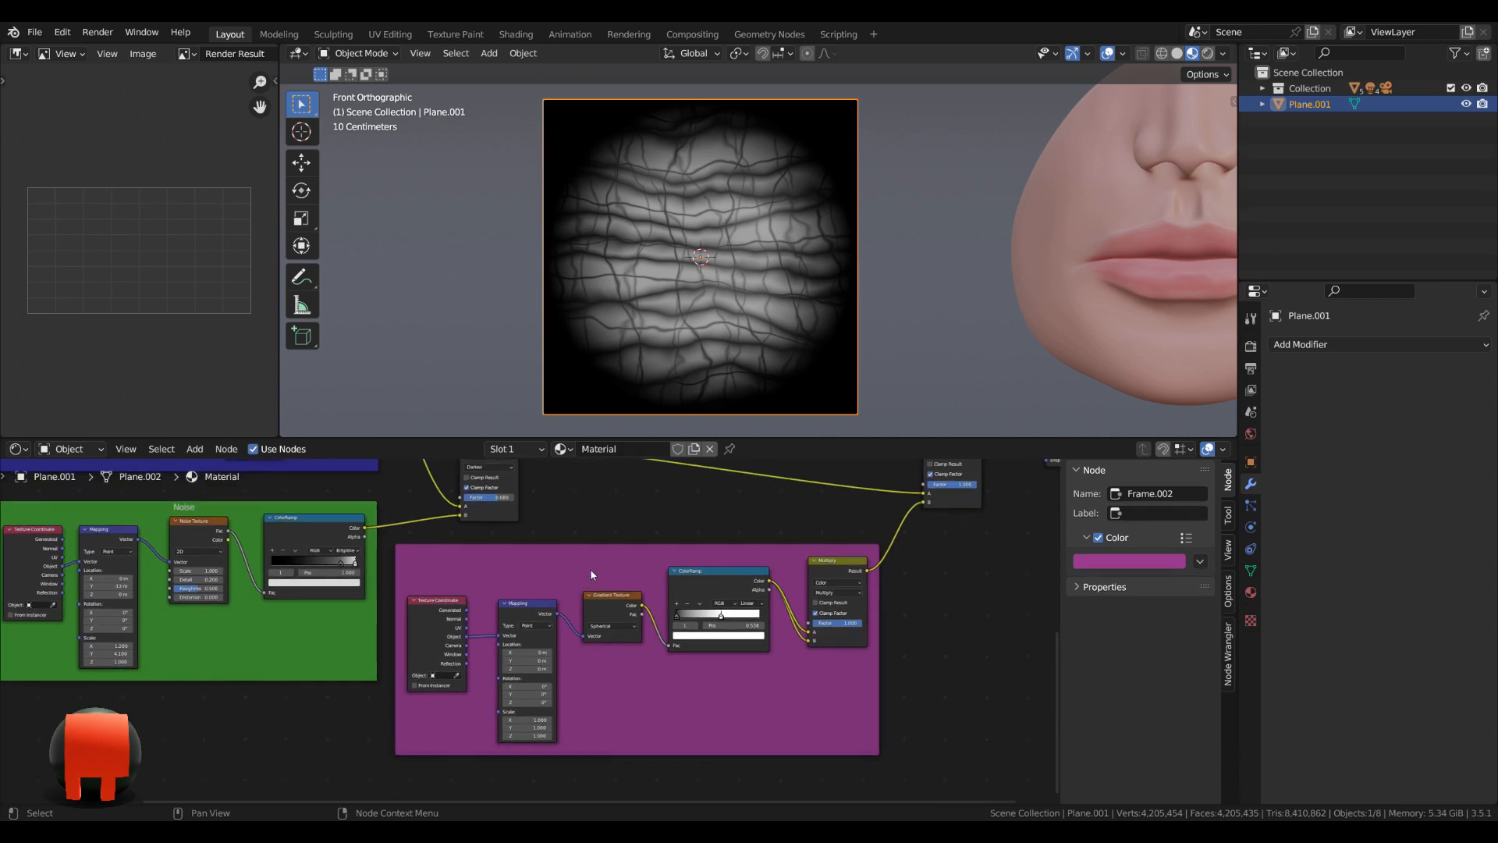
key("F2")
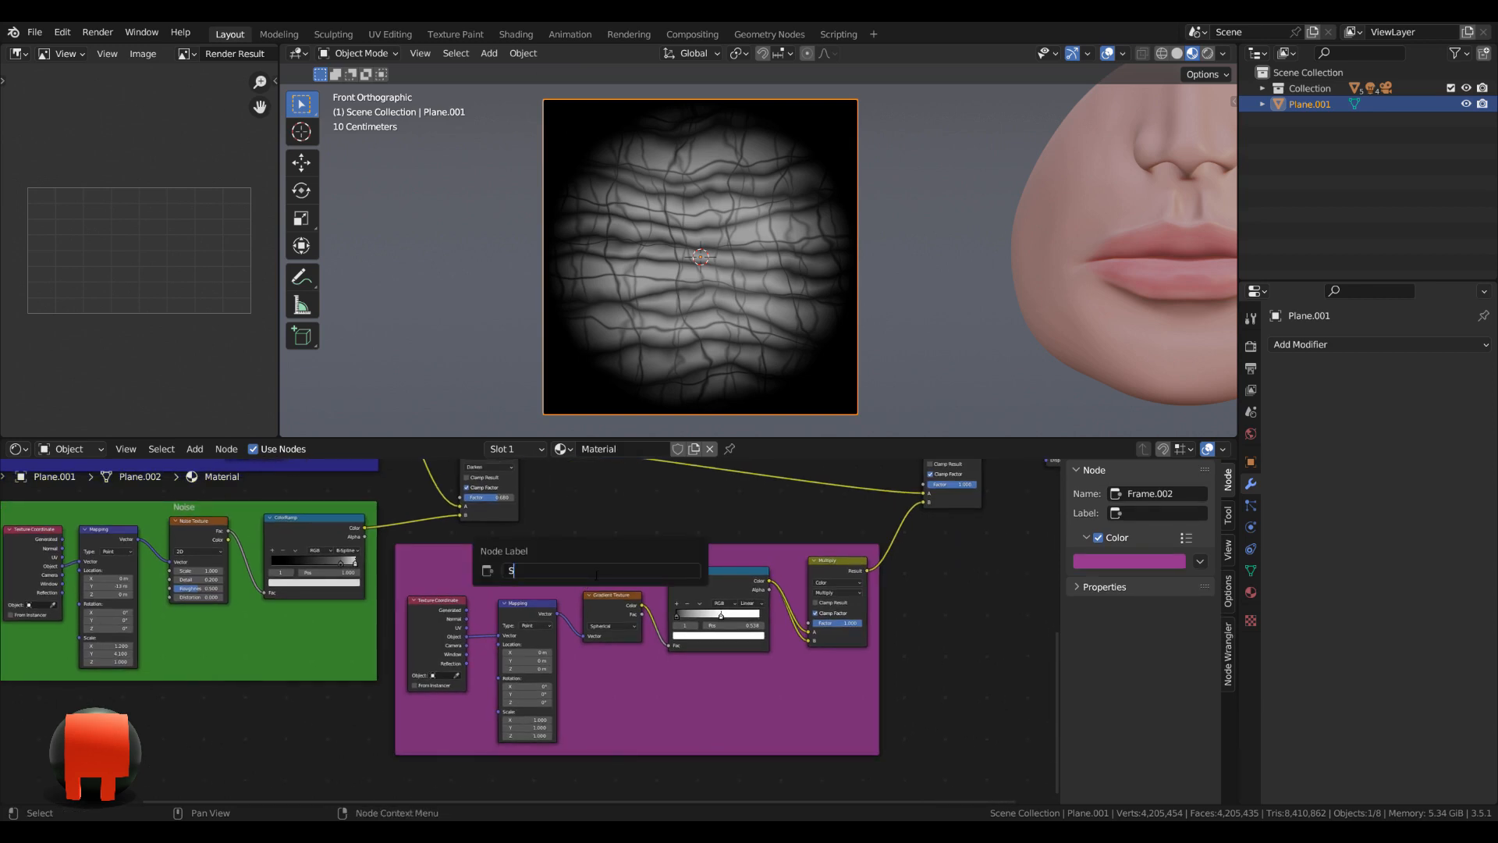
type("Sphere")
key("Return")
scroll(591, 575, "down", 3)
Move the final Multiply and the Material Output closer together beside the Sphere frame.
middle_click_drag(873, 547, 775, 658)
left_click_drag(767, 577, 748, 581)
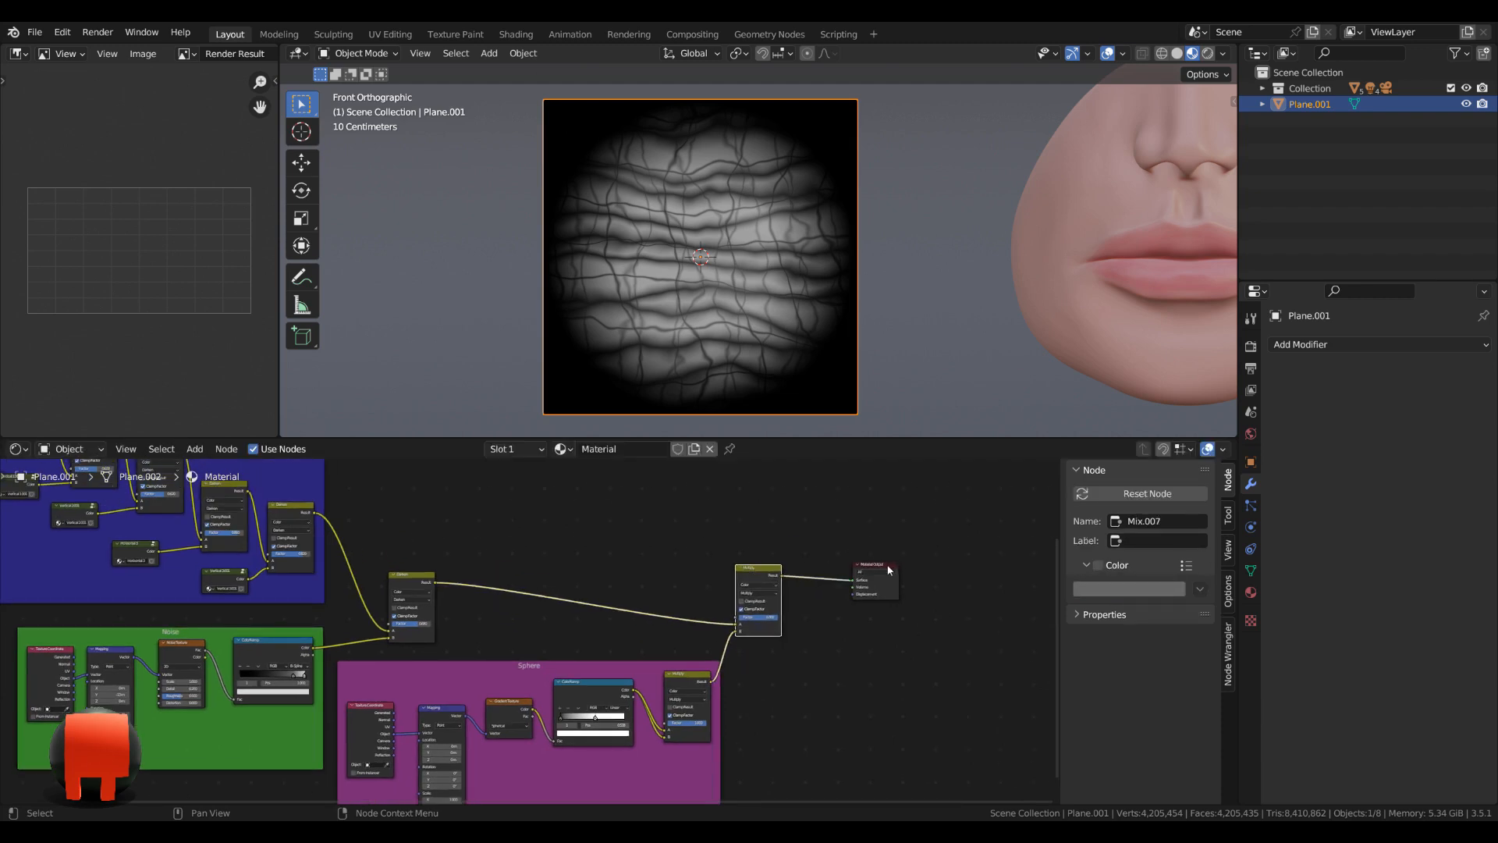
left_click_drag(888, 570, 837, 588)
scroll(849, 568, "up", 1)
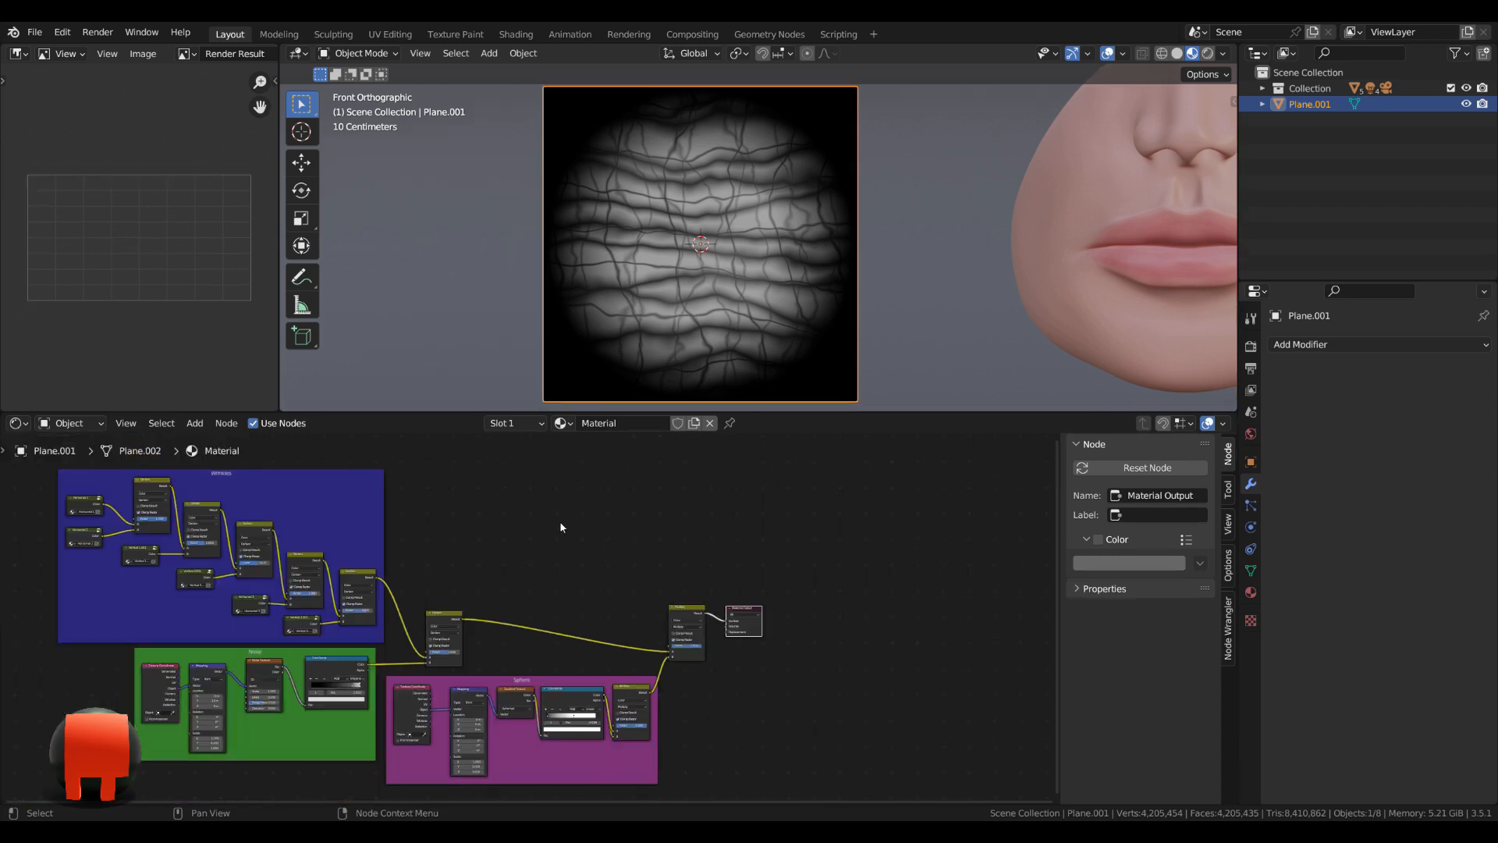
Add an Image Texture node in the free space above the link between Darken and the final Multiply.
scroll(559, 521, "up", 3)
middle_click_drag(651, 509, 569, 551)
key("shift+a")
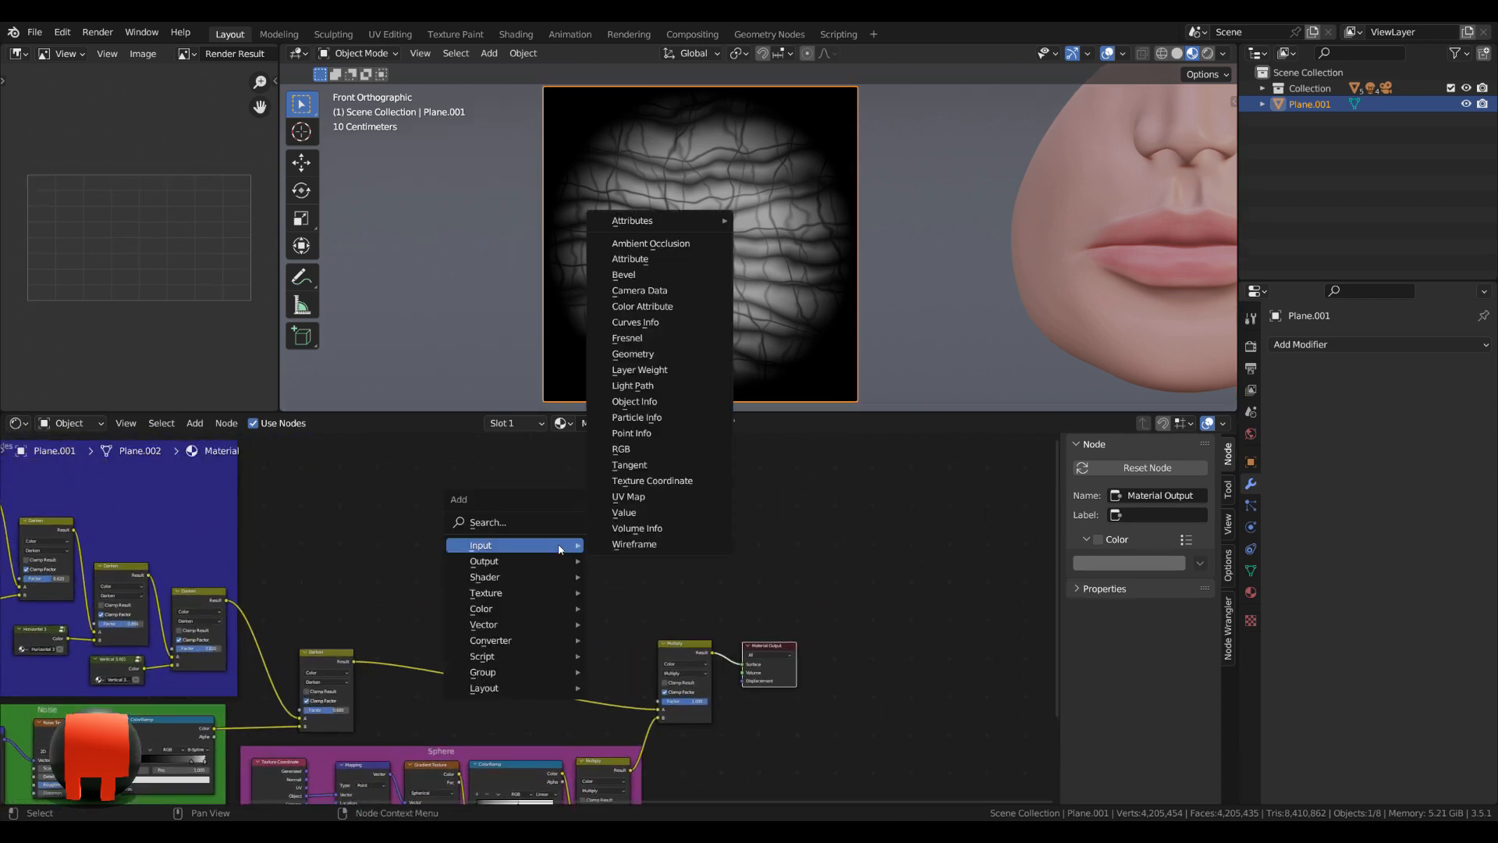
left_click(559, 531)
type("im")
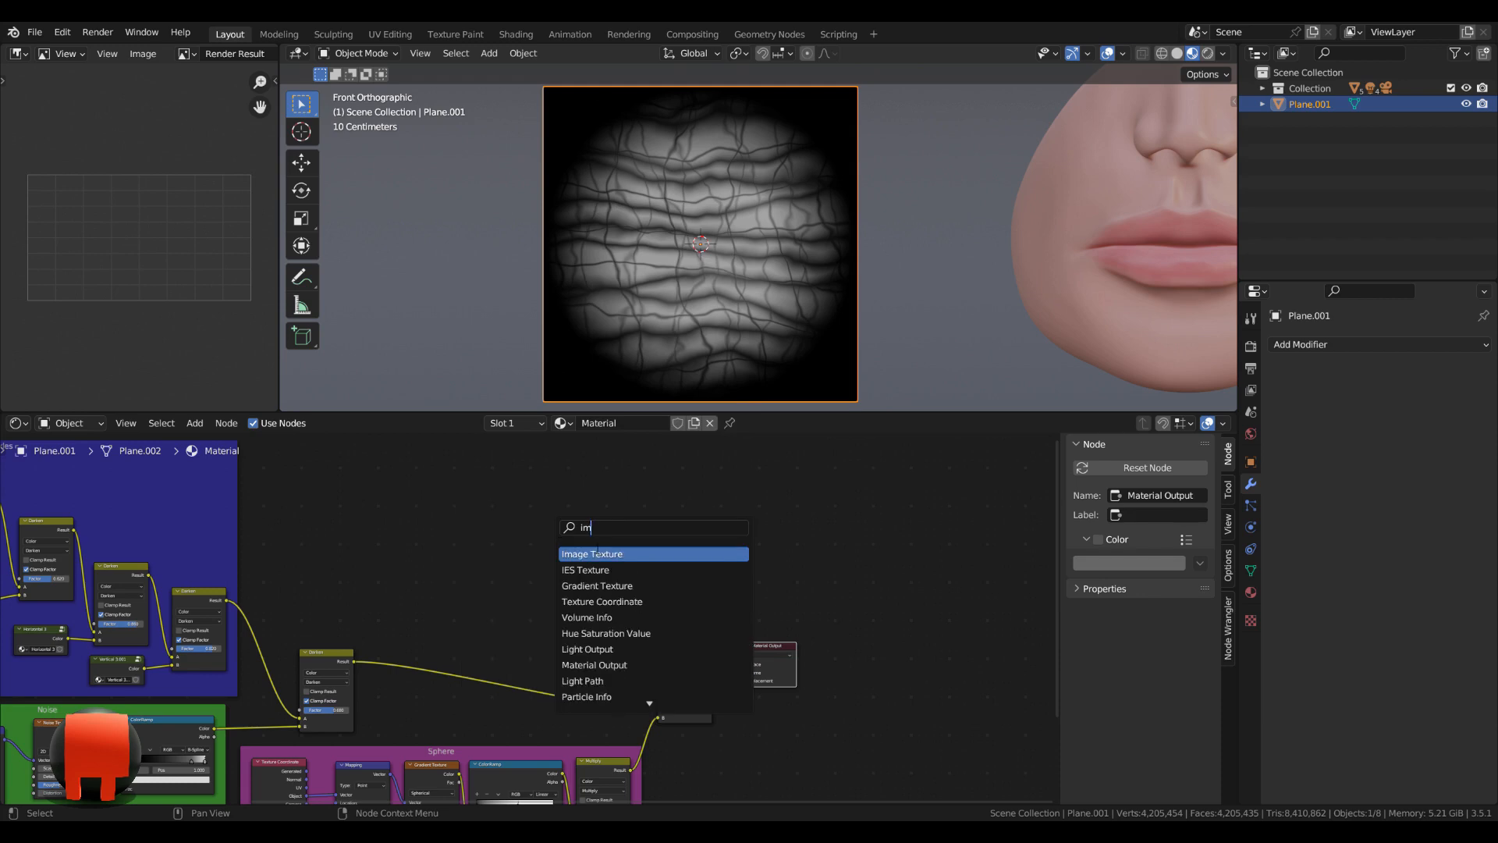
left_click(599, 554)
left_click(609, 581)
scroll(697, 588, "up", 4)
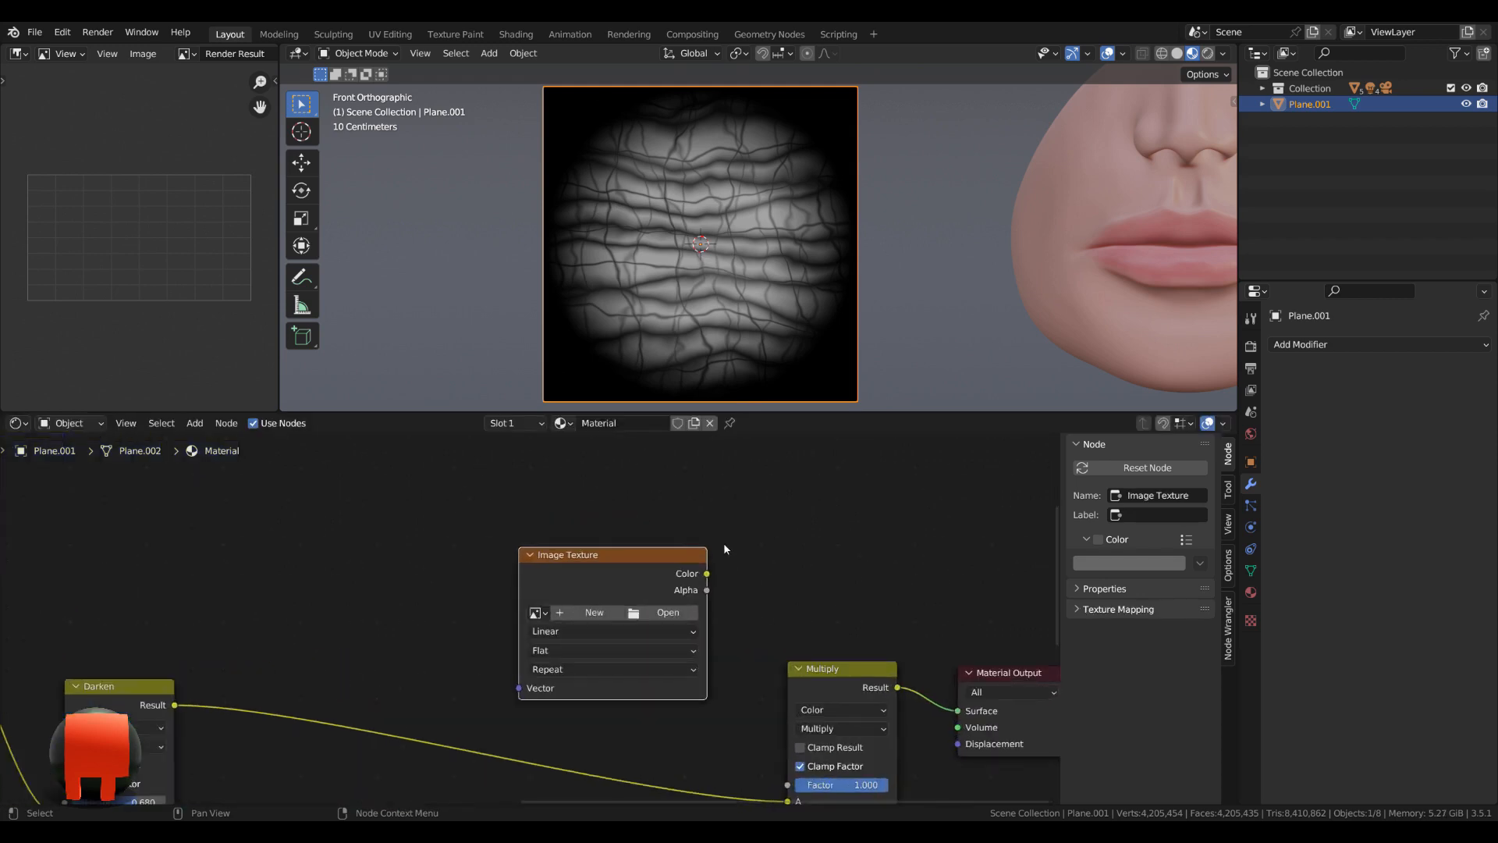
Create a new image named Stamp Lips Skin in the Image Texture node, 2048 px wide and 2048 px high.
left_click(558, 582)
left_click(555, 611)
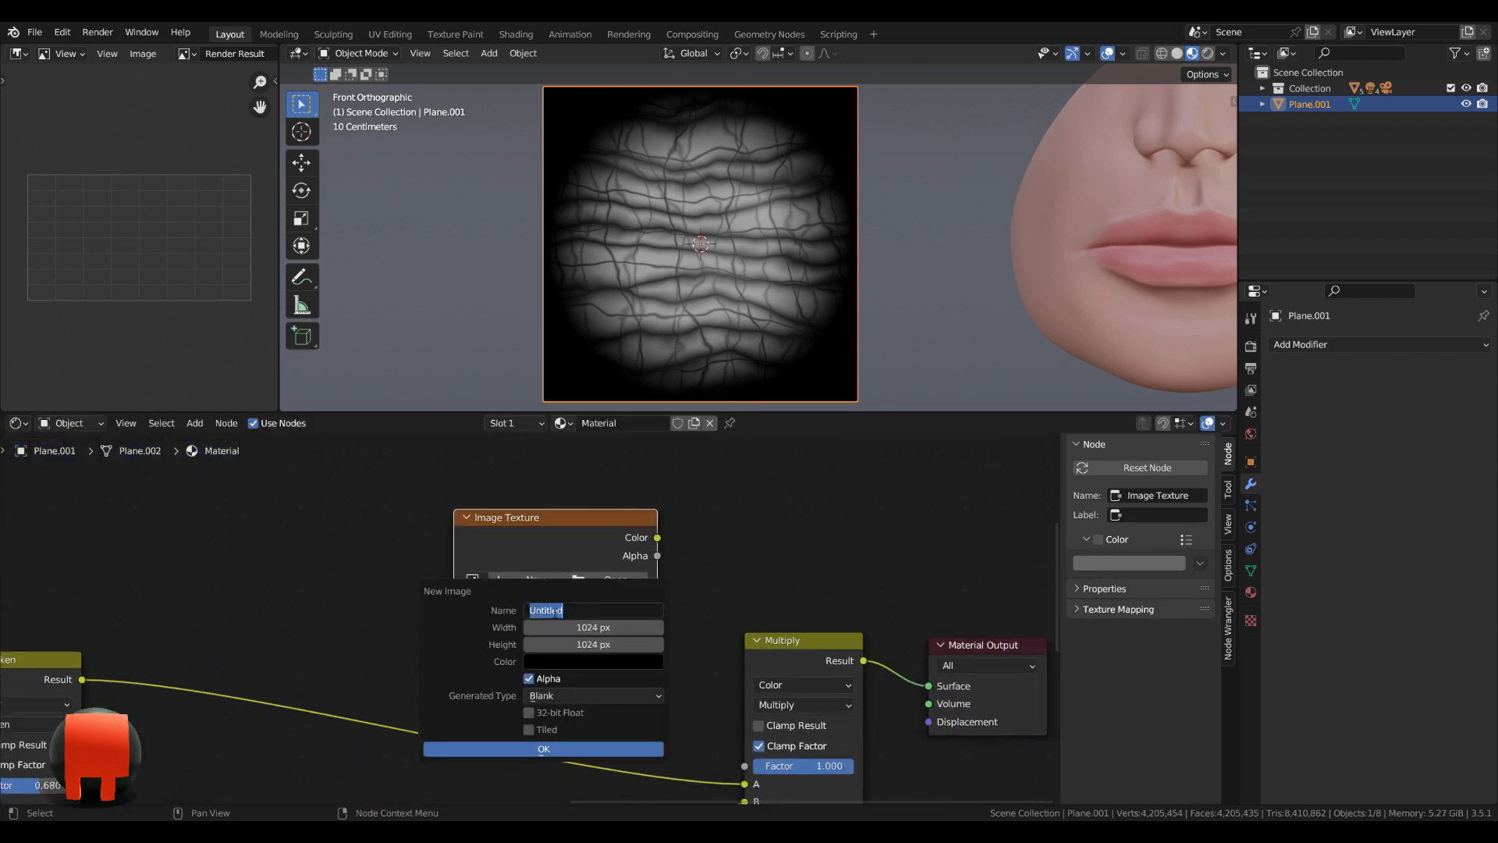
type("Stamp Lips Skin")
key("Return")
left_click(555, 628)
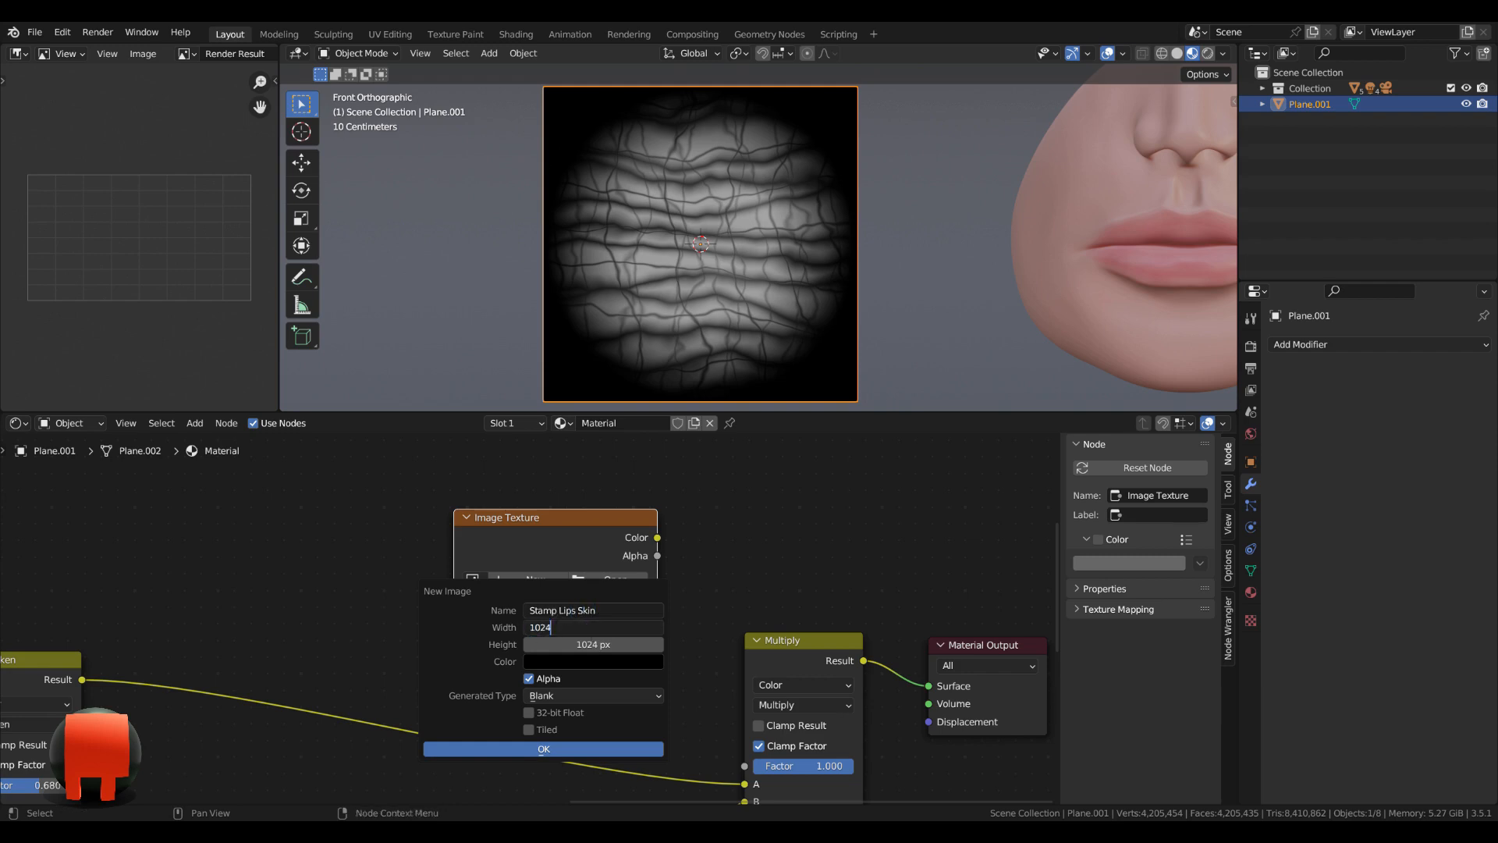
left_click(647, 629)
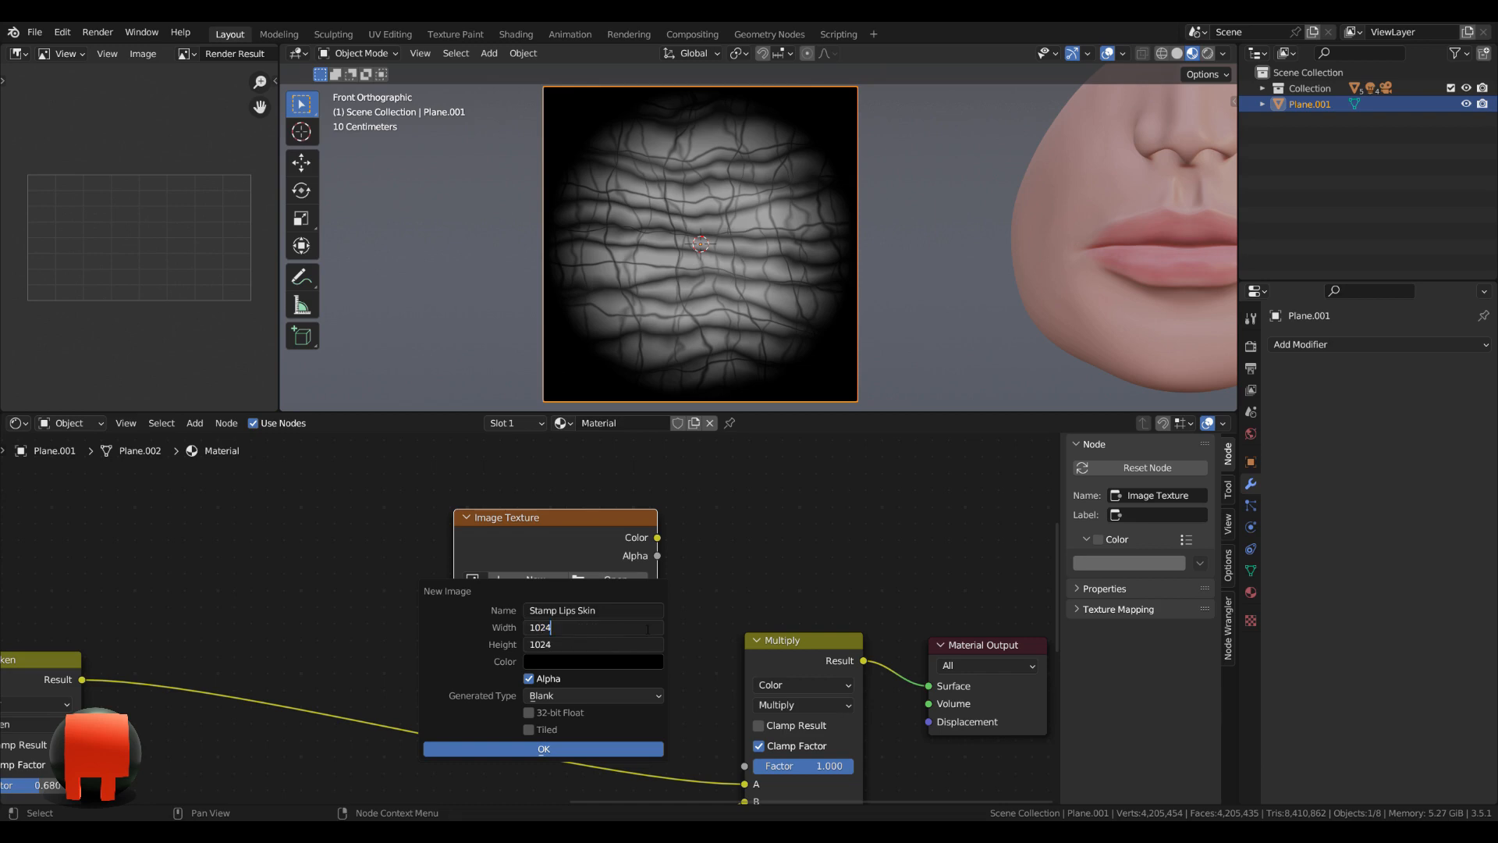
type("*2")
key("Return")
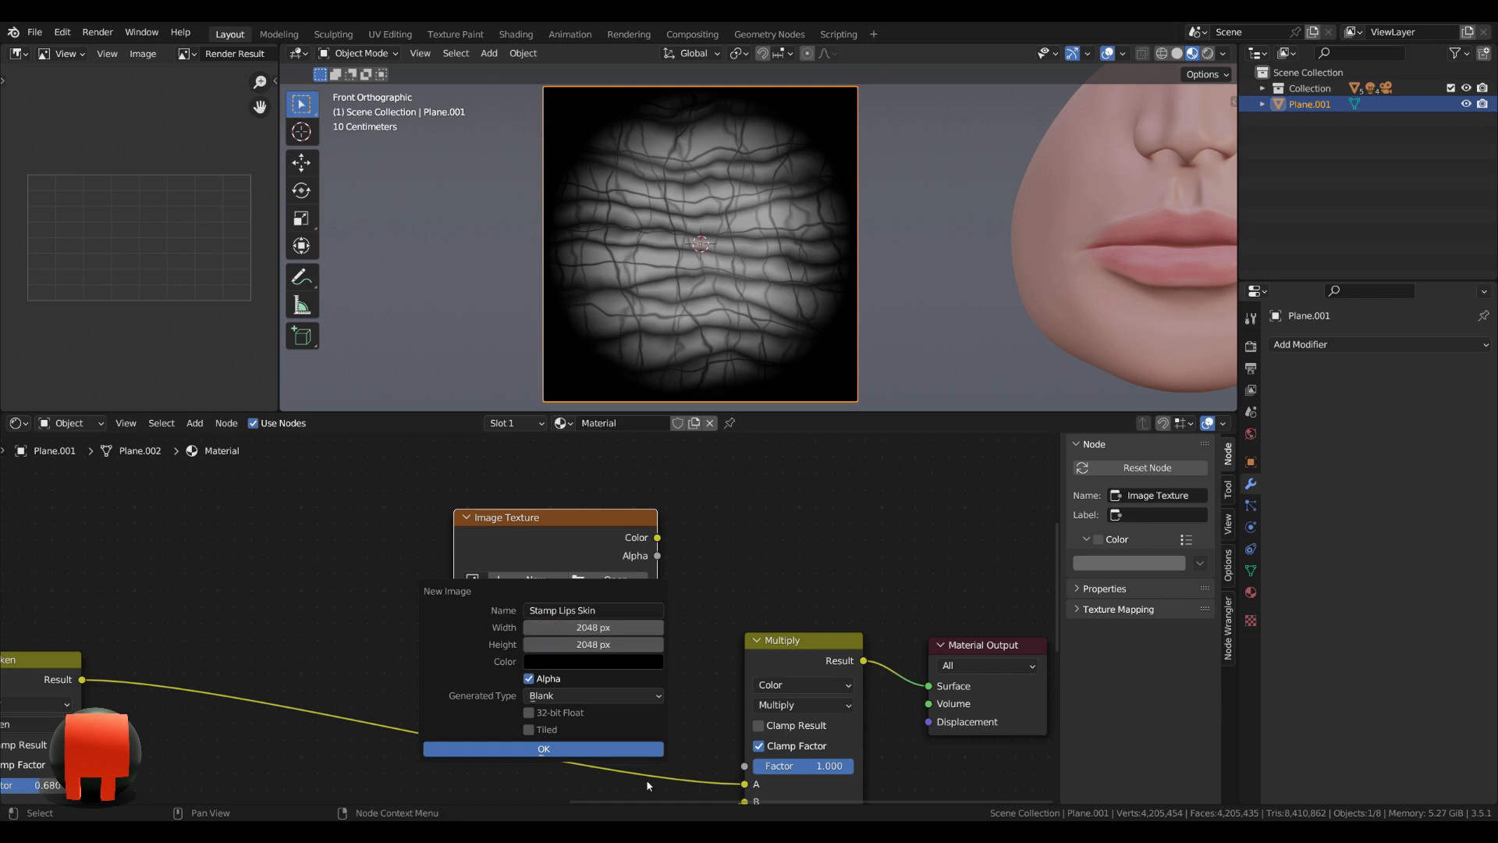
left_click(578, 751)
Move the Stamp Lips Skin image node up, clear of the link to the final Multiply.
middle_click_drag(697, 626, 648, 642)
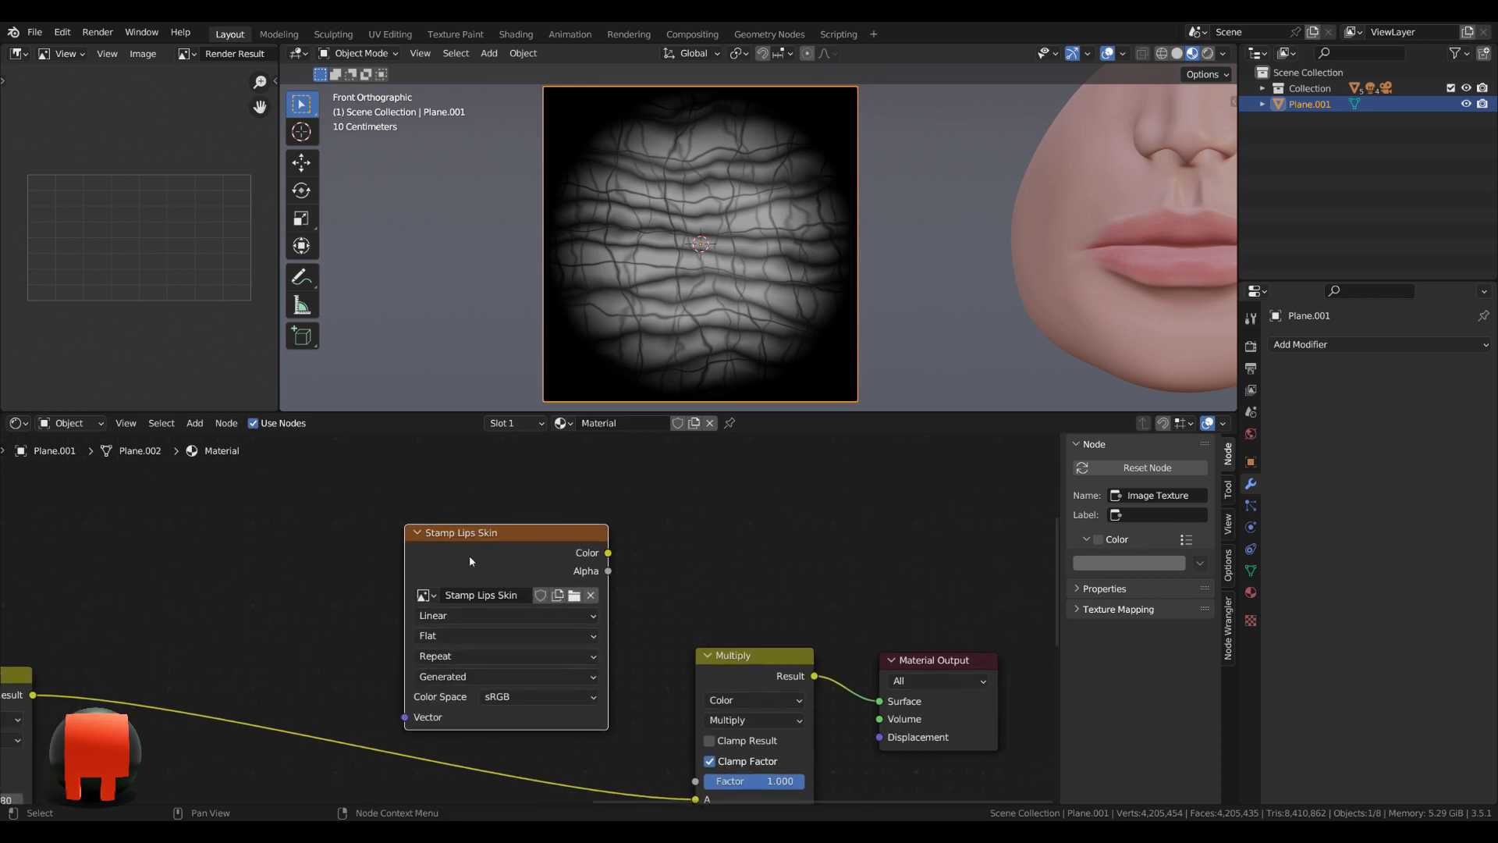
left_click_drag(474, 546, 450, 476)
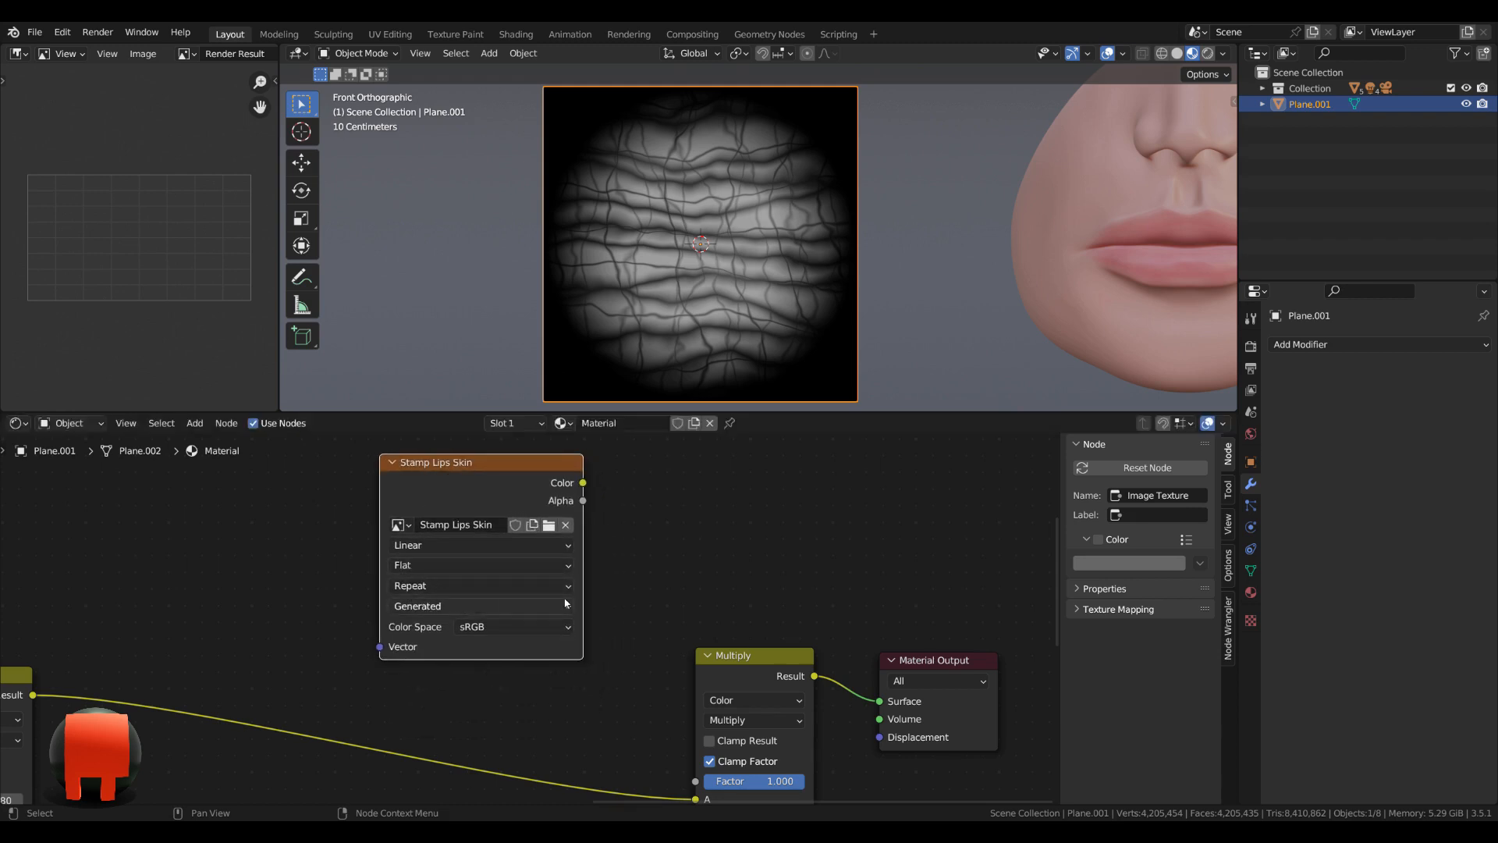
scroll(566, 603, "down", 2)
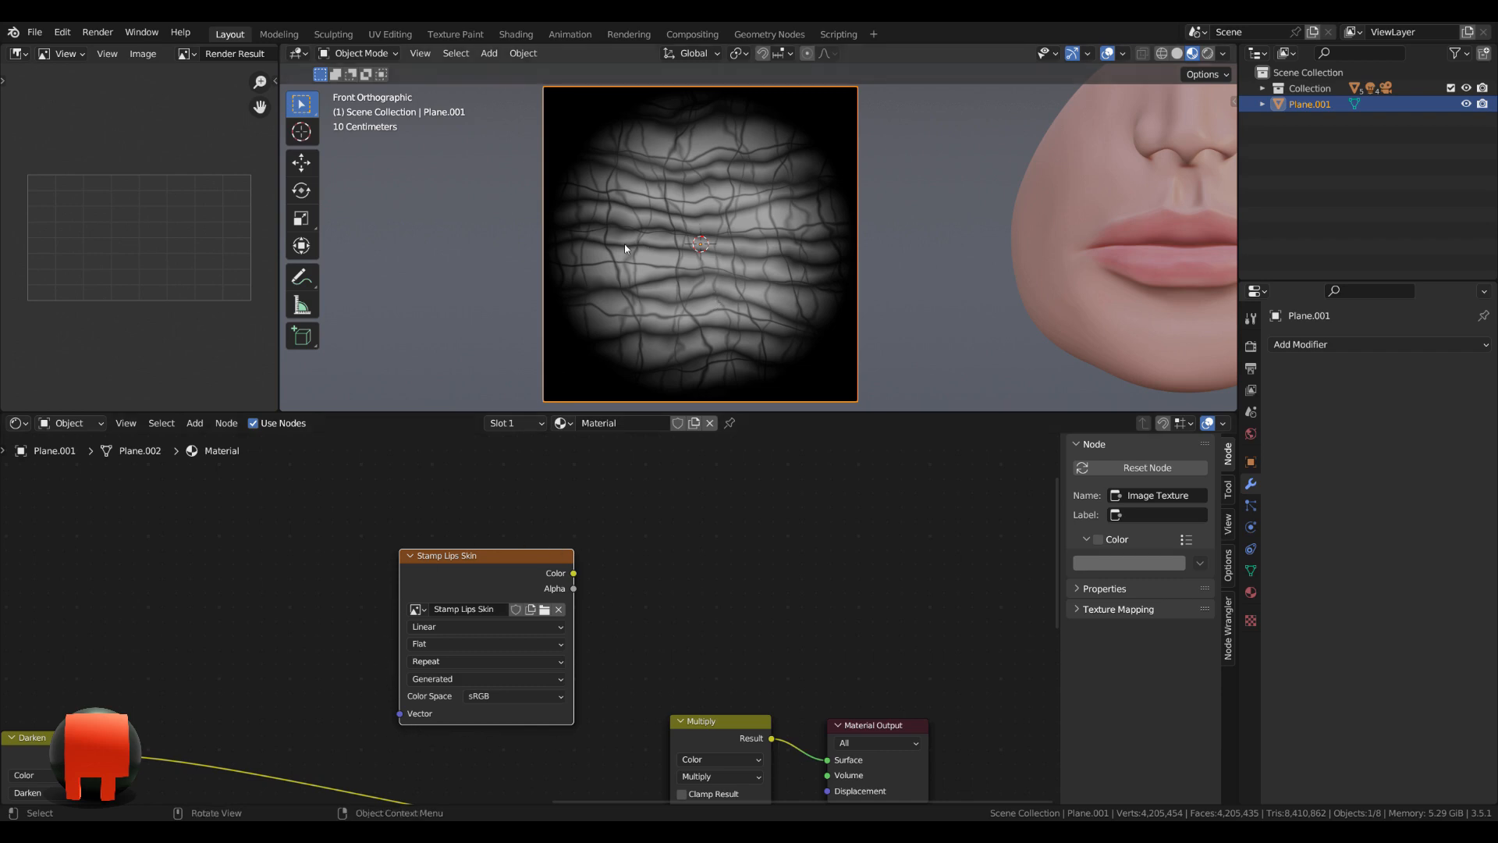
Set the Cycles render sampling's Max Samples to 1.
left_click(1251, 346)
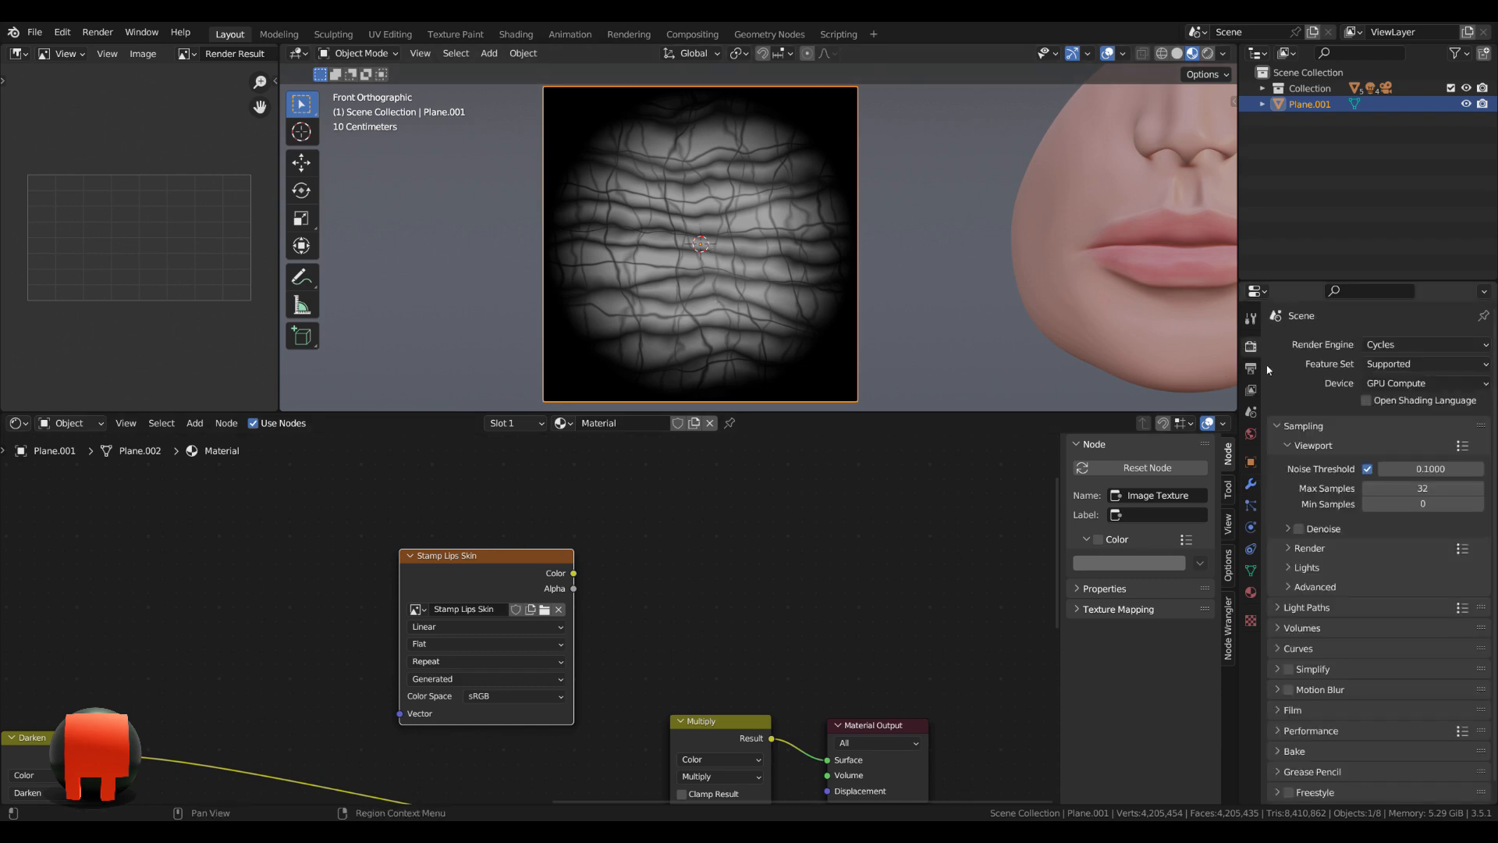
scroll(1414, 509, "down", 1)
left_click(1293, 533)
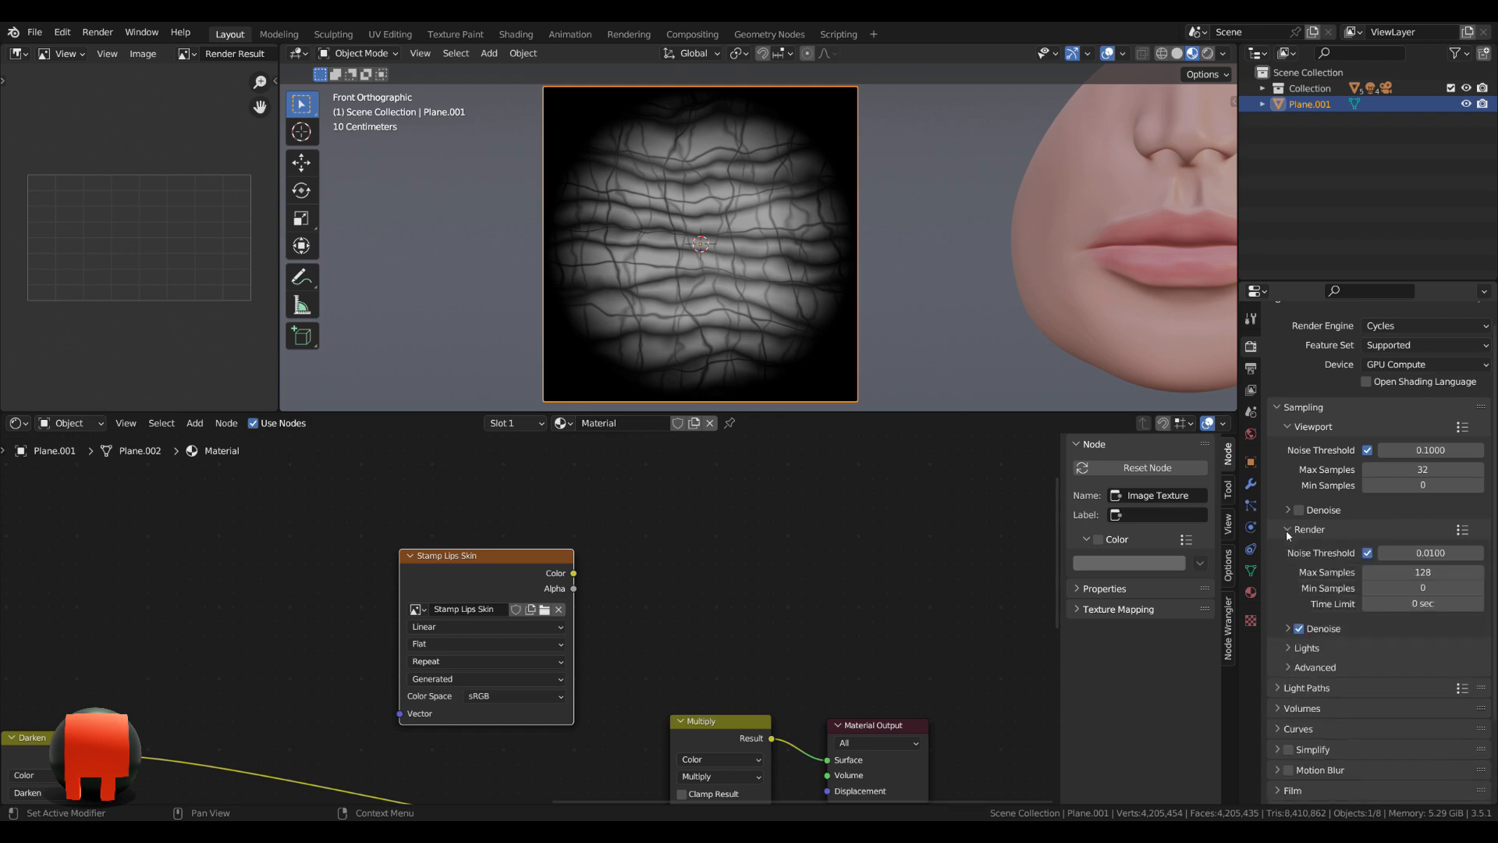
scroll(1311, 528, "down", 2)
left_click(1423, 502)
type("1")
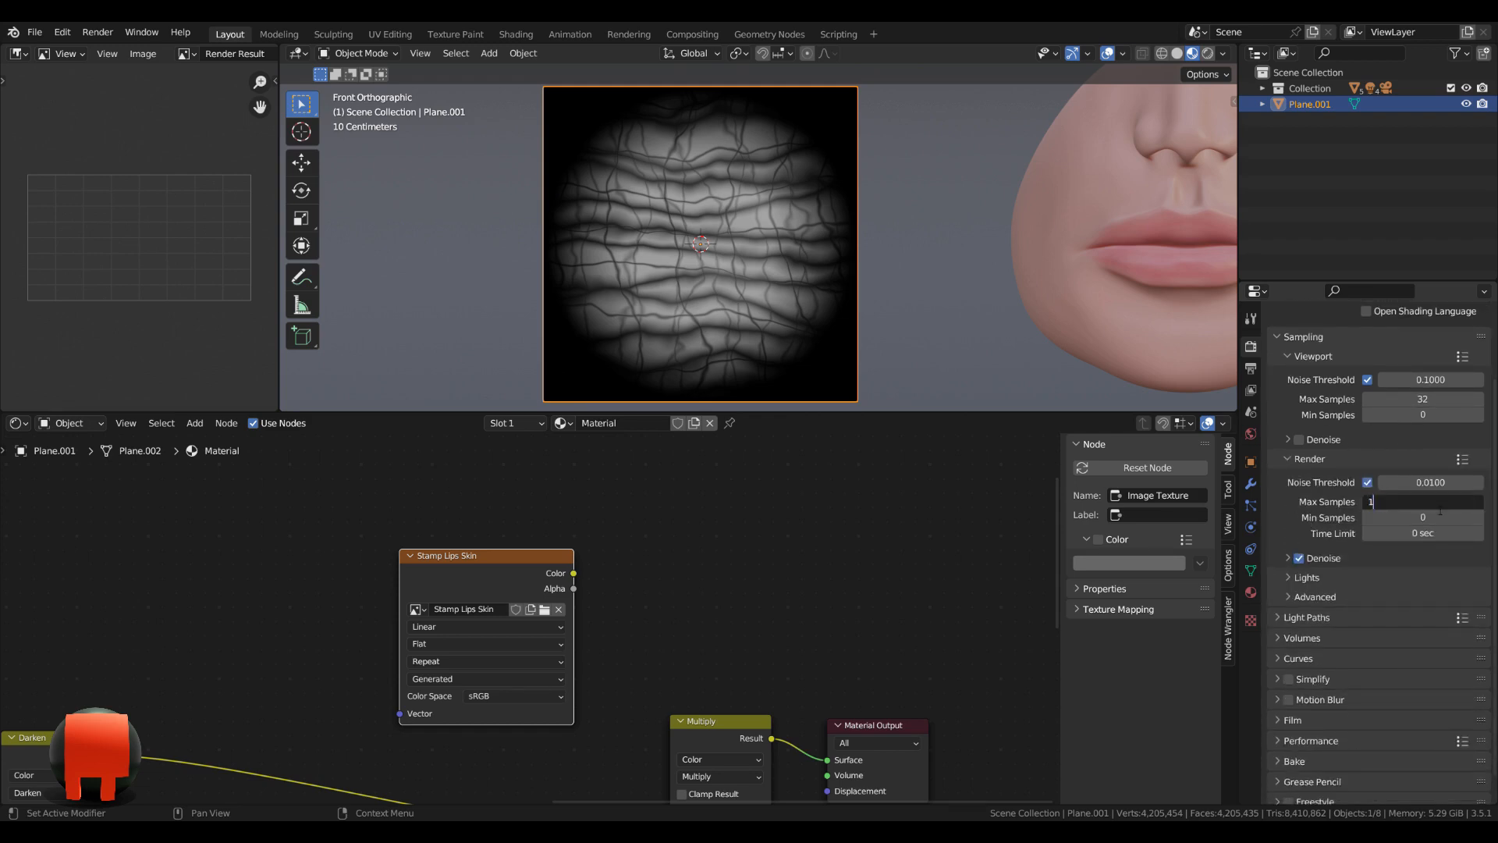
key("Return")
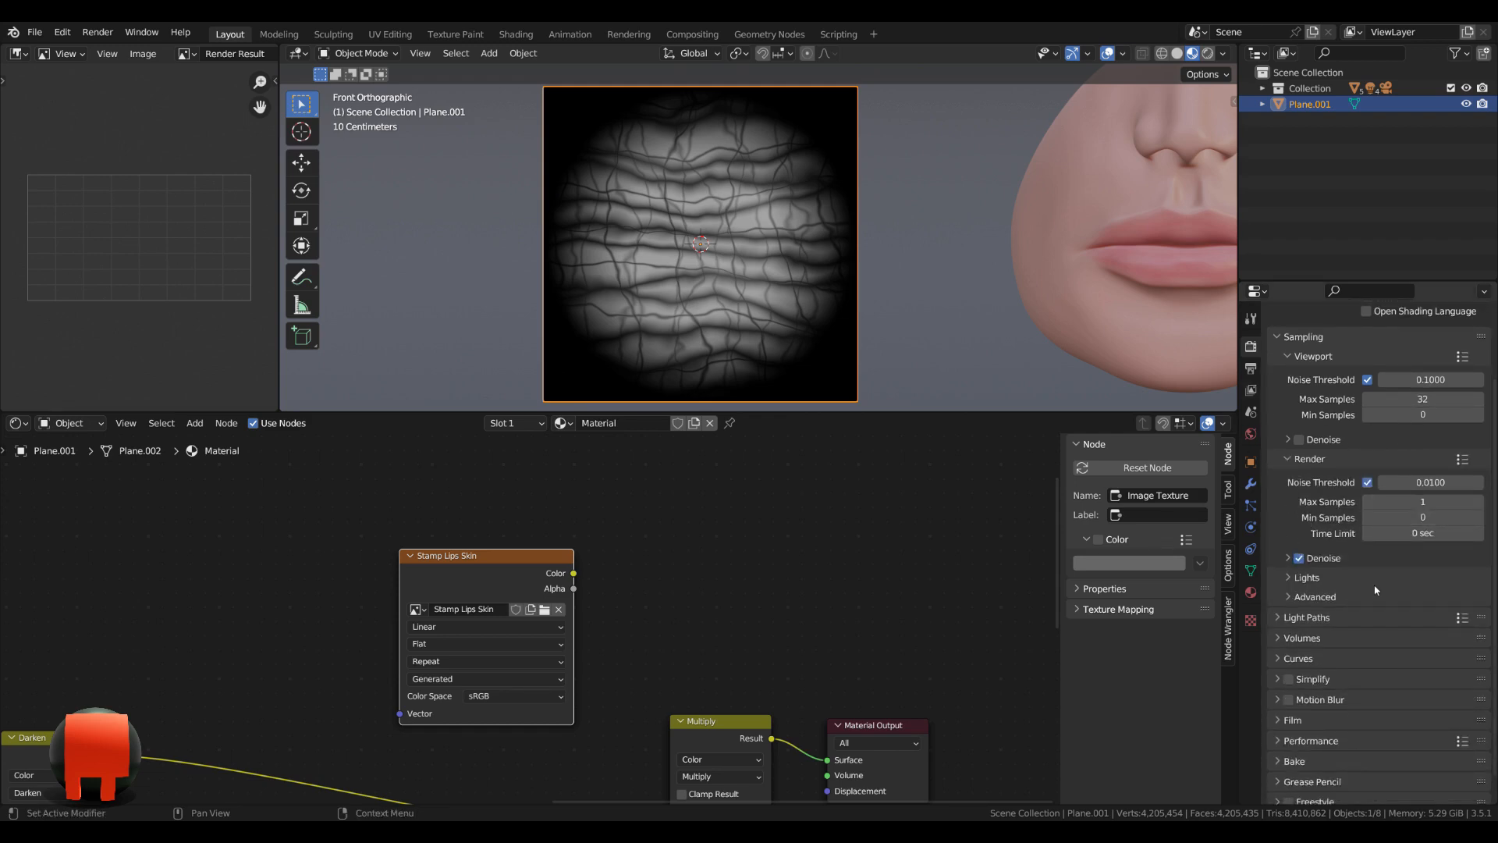
Bake the plane's material into the Stamp Lips Skin image with the Combined bake type.
scroll(1340, 631, "down", 1)
left_click(1303, 734)
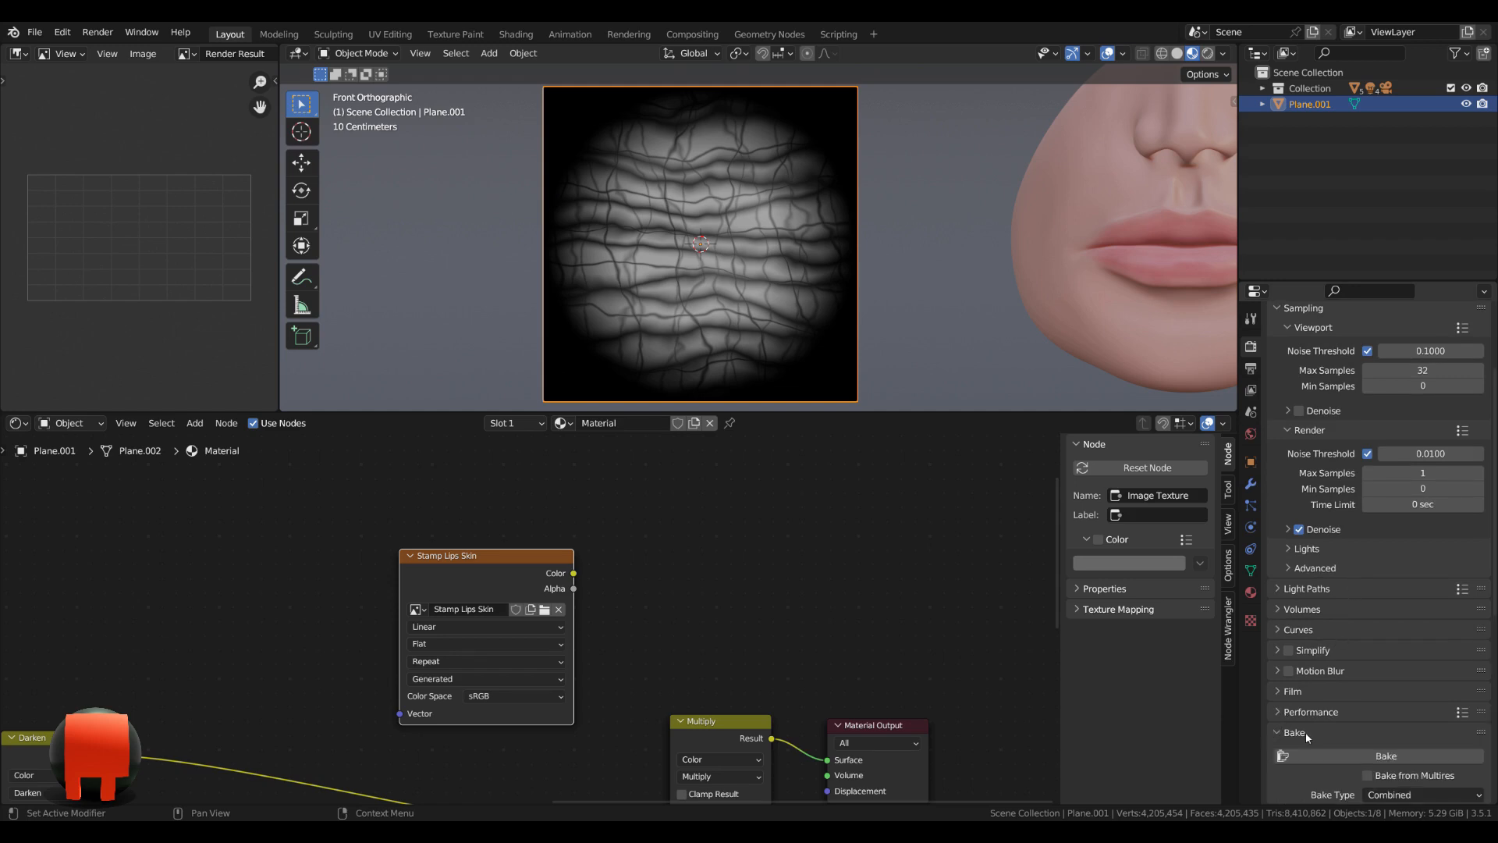
scroll(1360, 694, "down", 10)
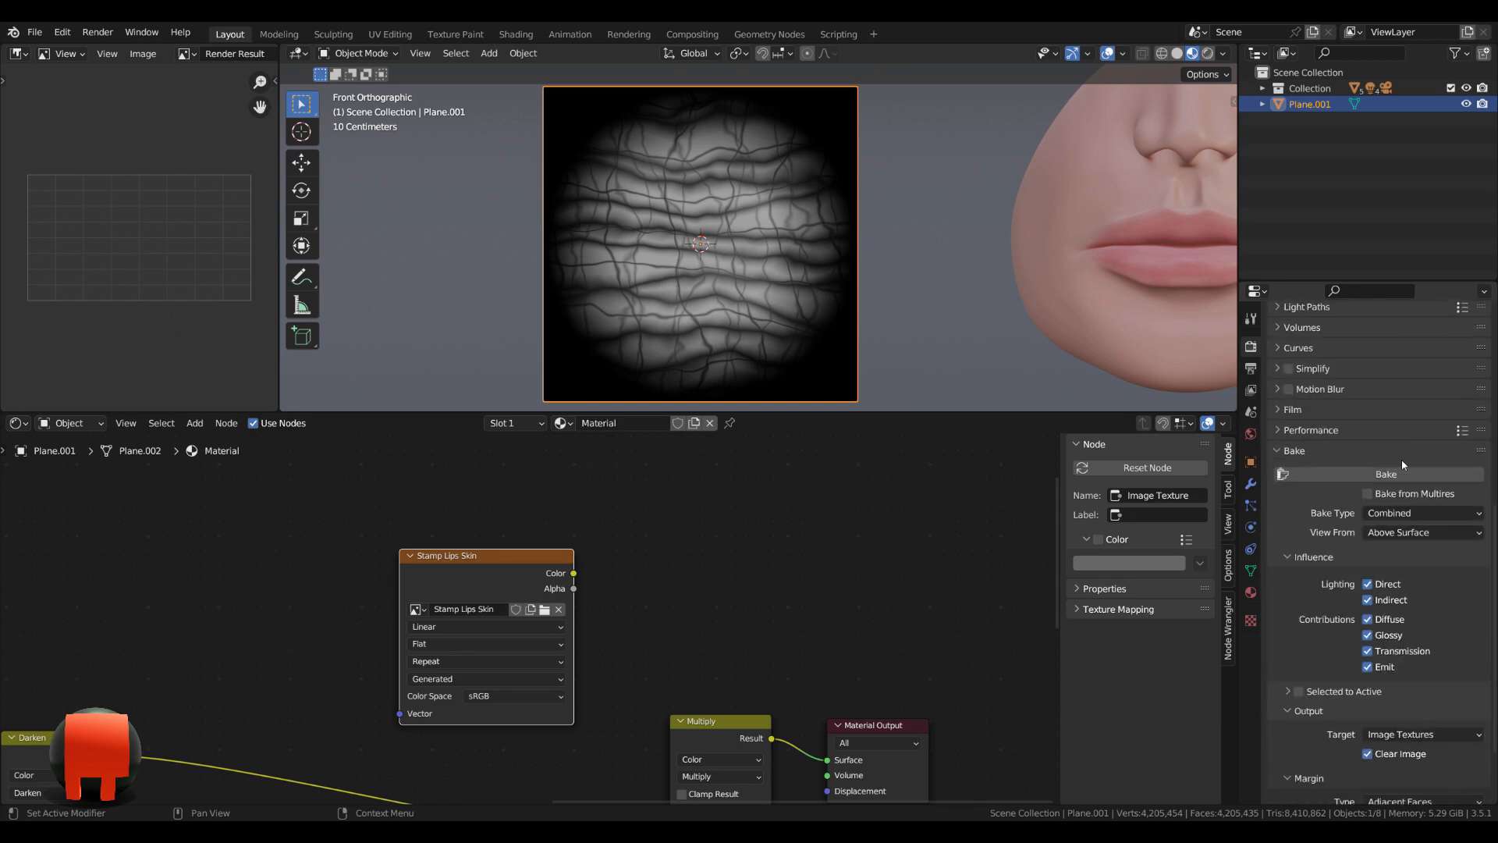
left_click(1402, 475)
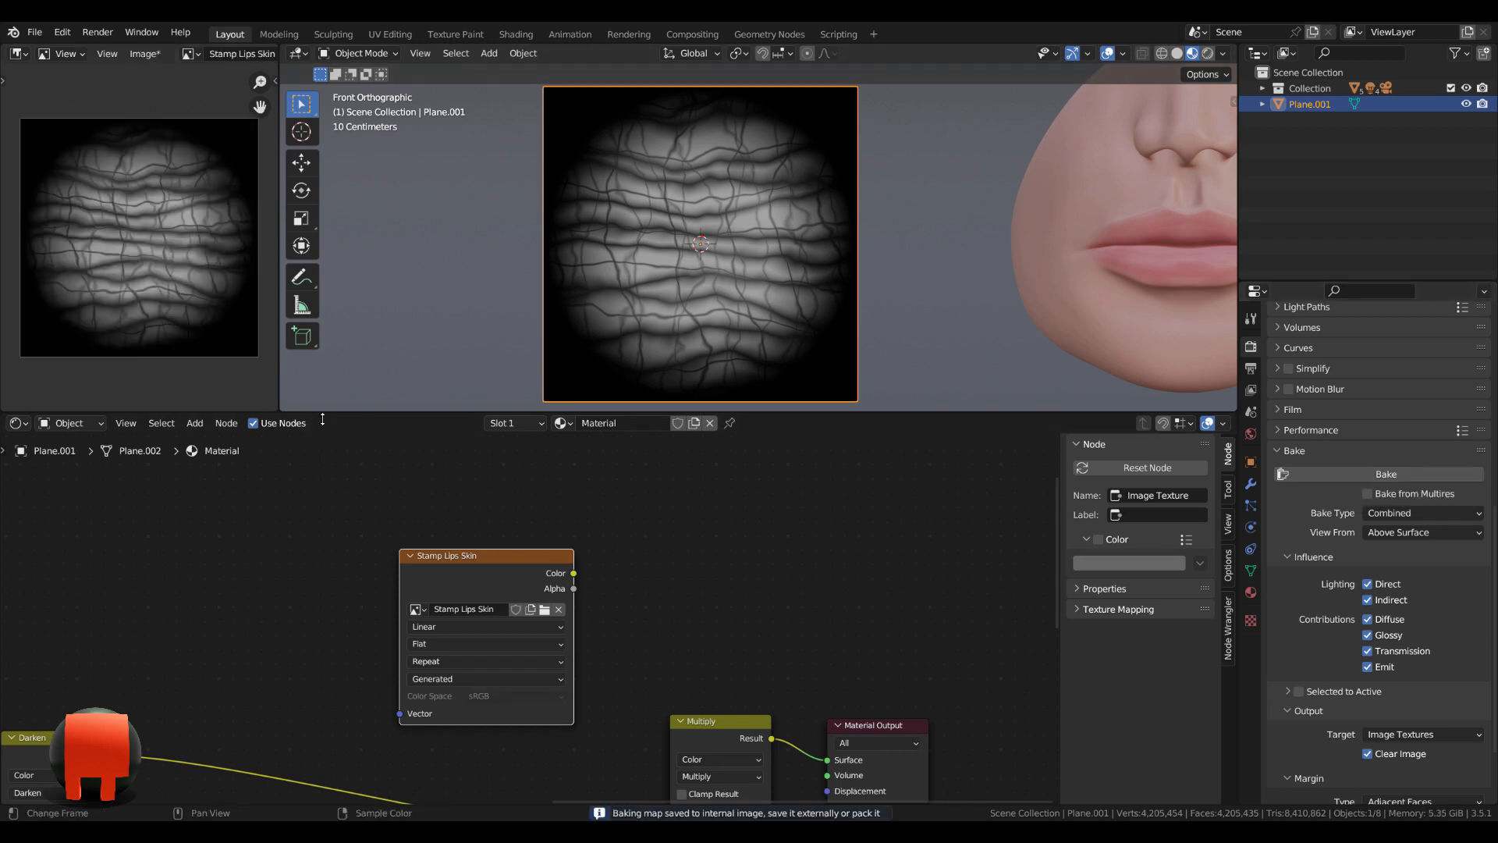
Enlarge the image editor to inspect the baked Stamp Lips Skin image, and save the image as an external file.
left_click_drag(322, 419, 322, 544)
left_click_drag(279, 345, 488, 345)
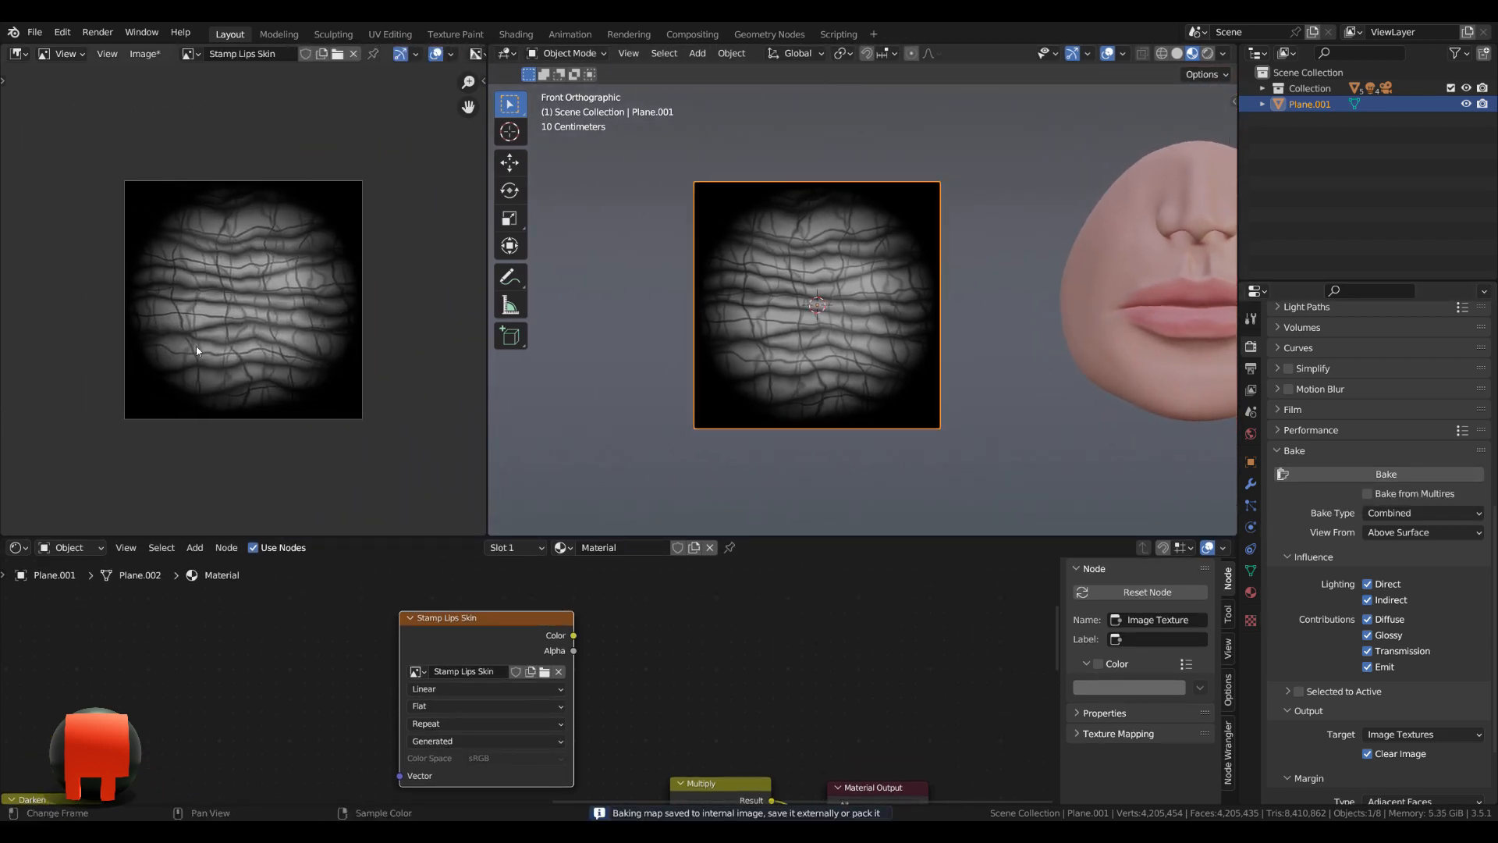
scroll(195, 345, "up", 4)
scroll(238, 290, "down", 2)
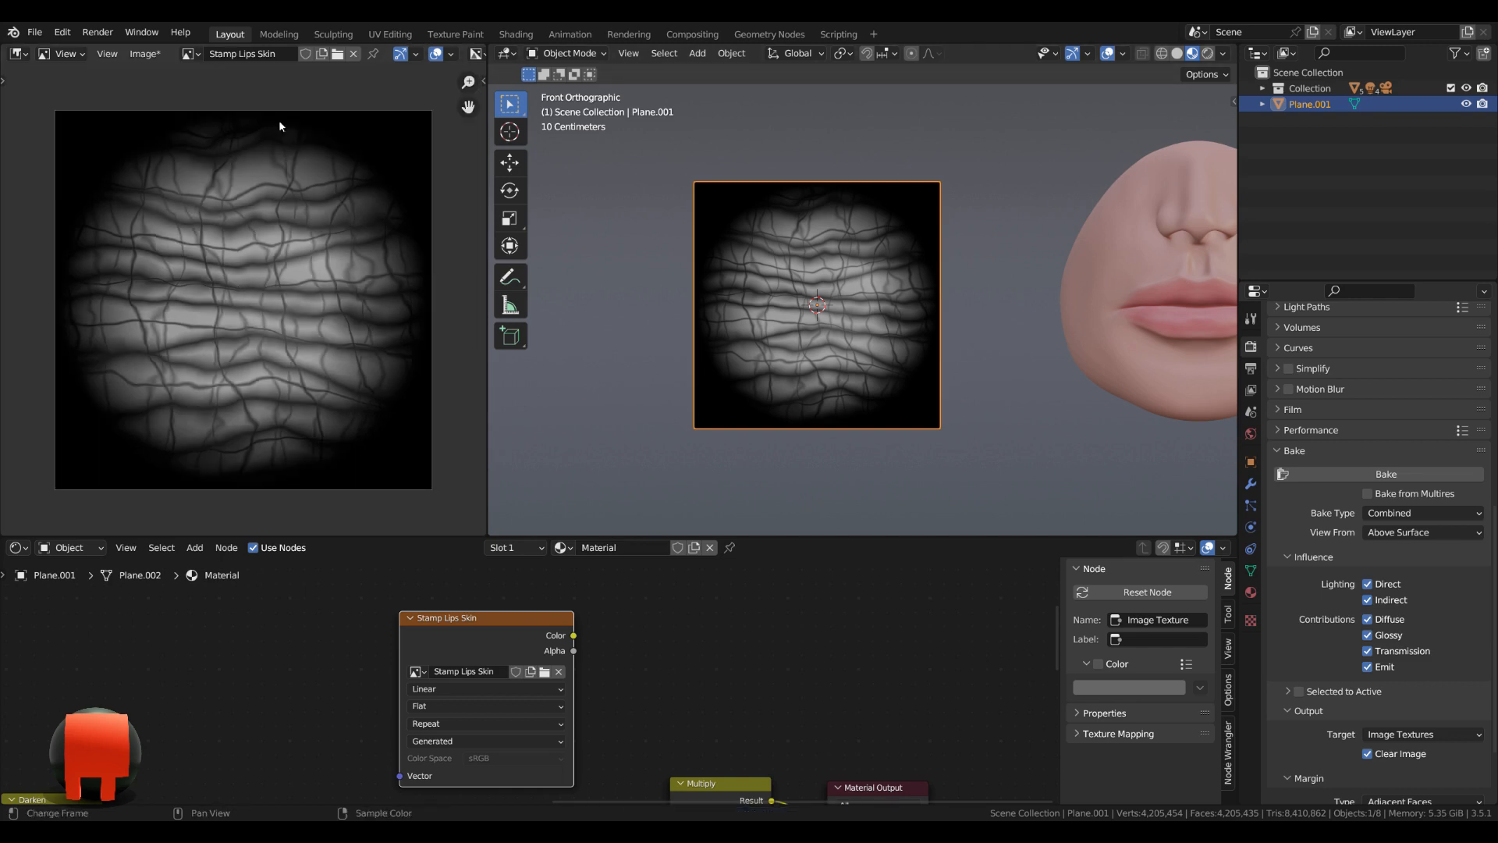
left_click(148, 58)
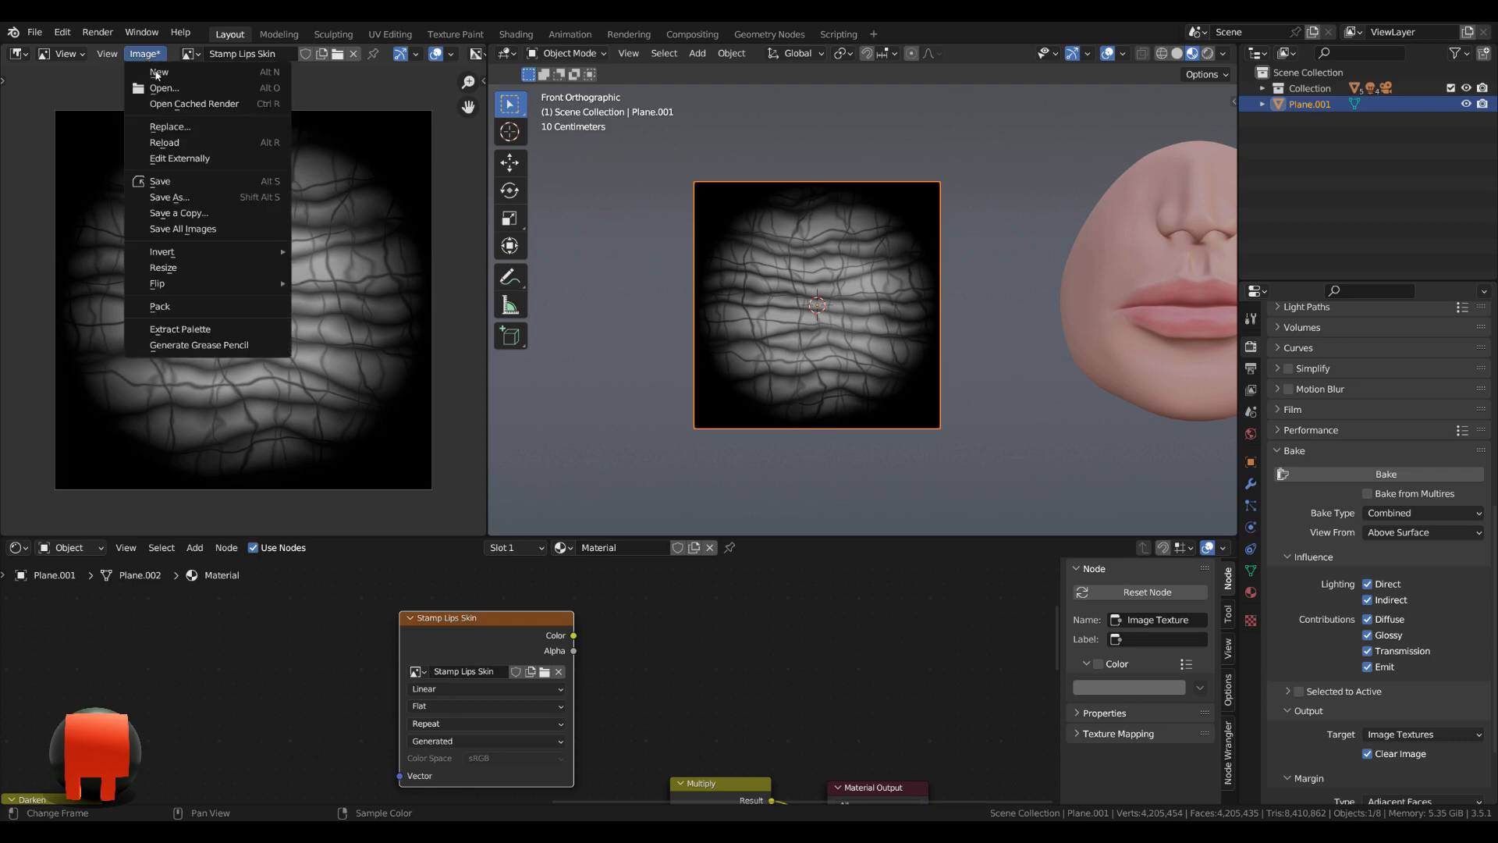
left_click(192, 201)
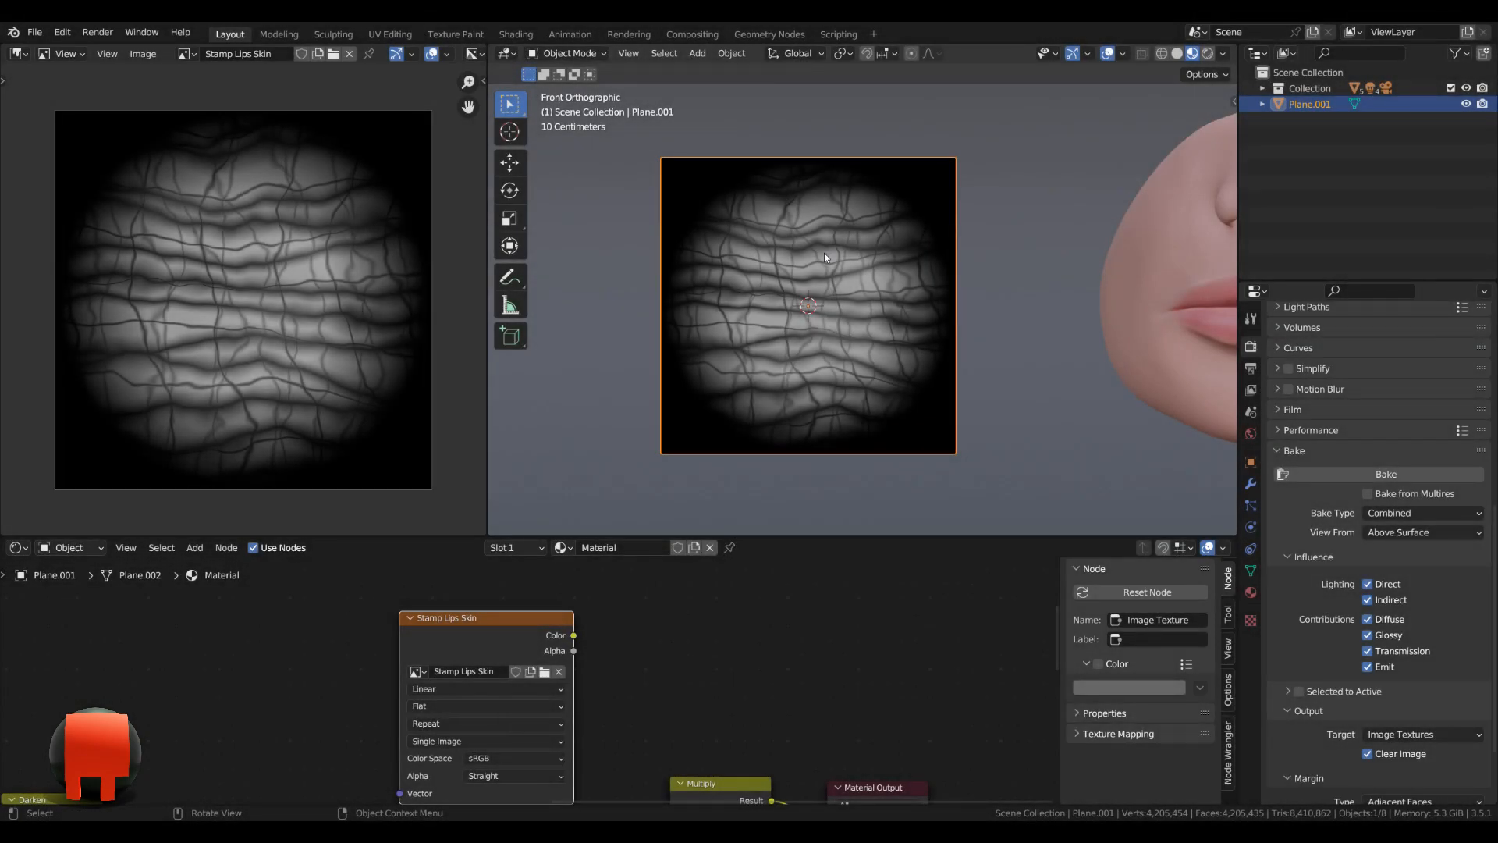
Hide the baked plane, and close the image editor and shader editor so the 3D viewport fills their space.
key("h")
right_click(490, 395)
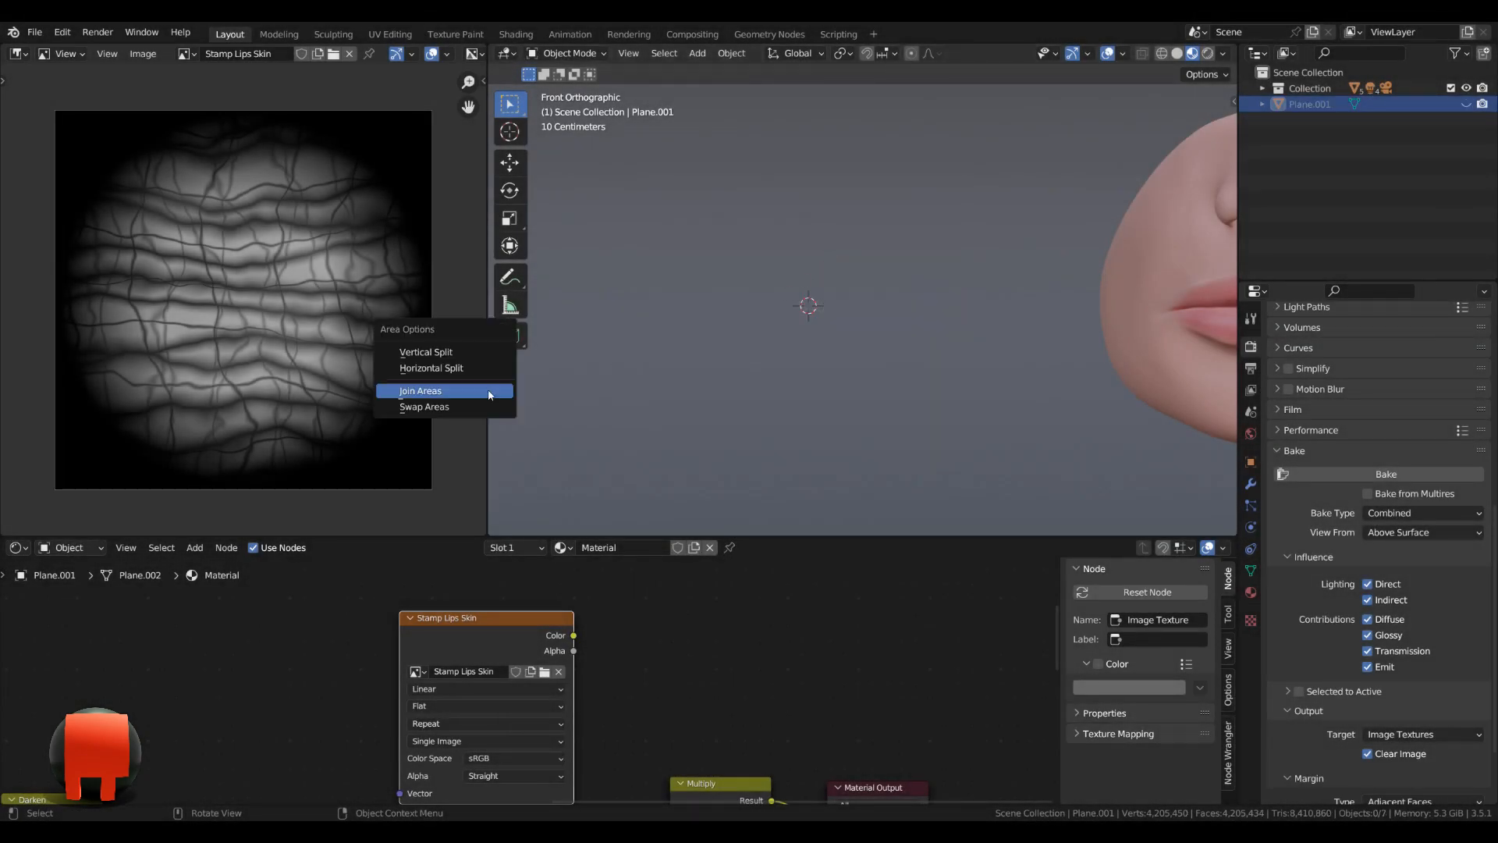
left_click(490, 395)
left_click(415, 395)
right_click(606, 537)
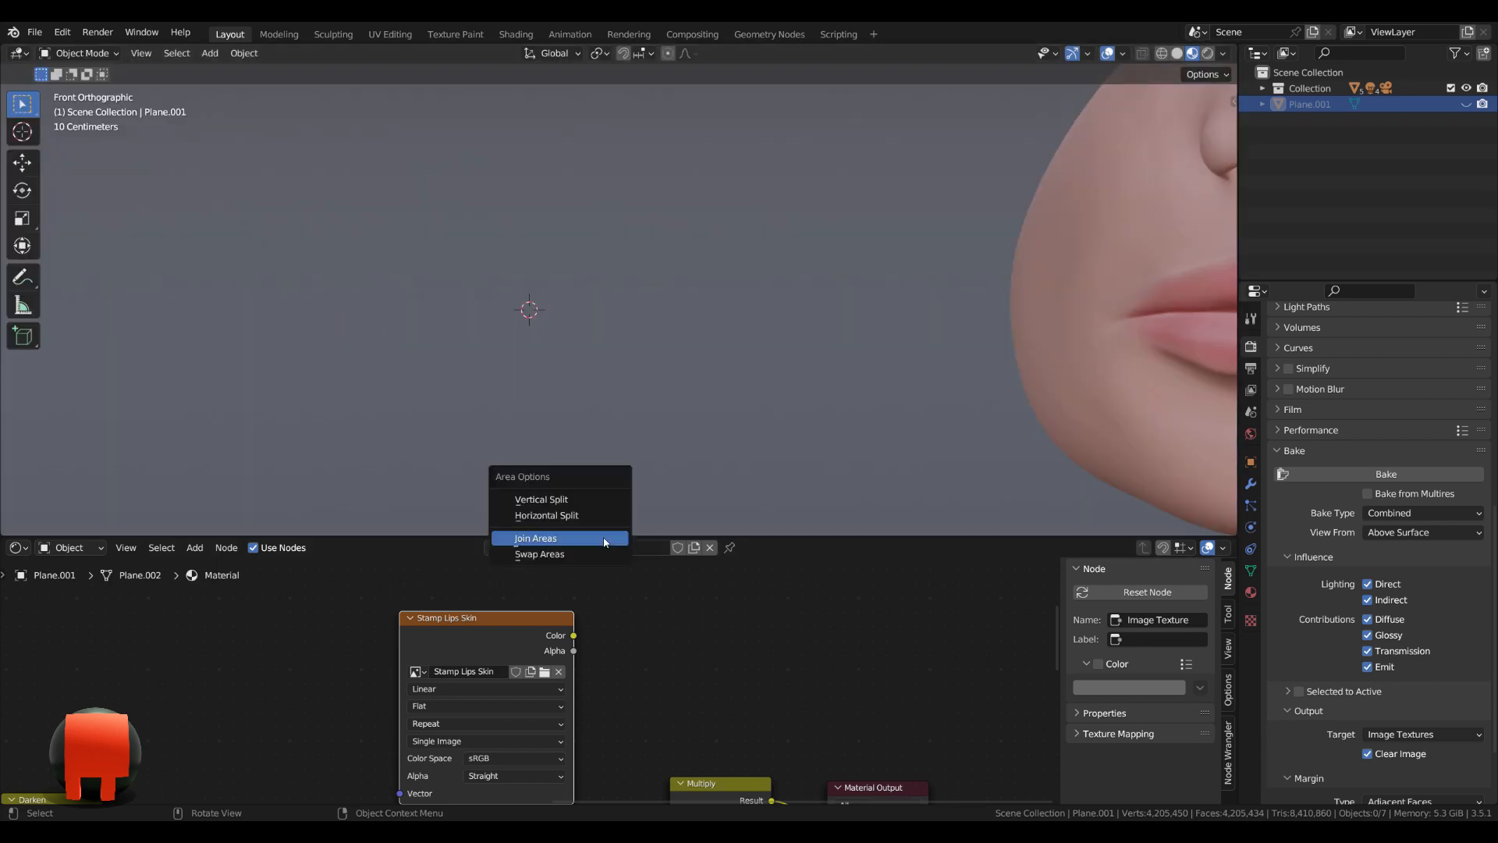
left_click(606, 540)
left_click(611, 555)
Select the nose-and-lips model, show it in solid shading and switch it to Sculpt Mode.
scroll(741, 499, "down", 2)
mouse_move(761, 396)
middle_mouse_down()
mouse_move(820, 422)
mouse_move(866, 418)
mouse_move(689, 428)
mouse_move(832, 420)
mouse_move(826, 479)
mouse_move(812, 448)
mouse_move(824, 418)
mouse_move(756, 360)
middle_mouse_up()
left_click(865, 419)
scroll(865, 421, "up", 3)
left_click(1177, 53)
key("ctrl+Tab")
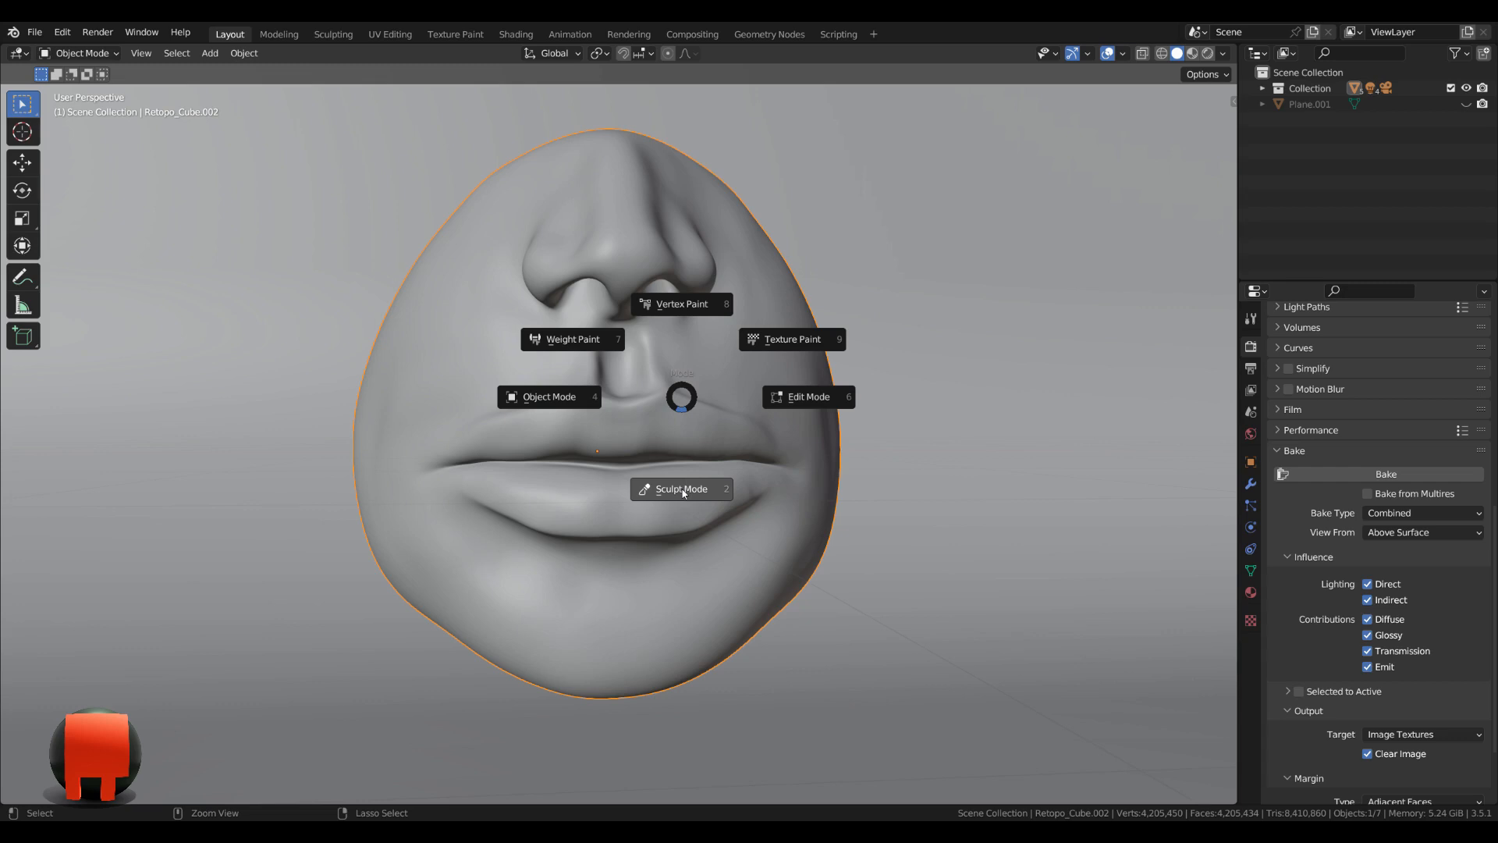
left_click(683, 490)
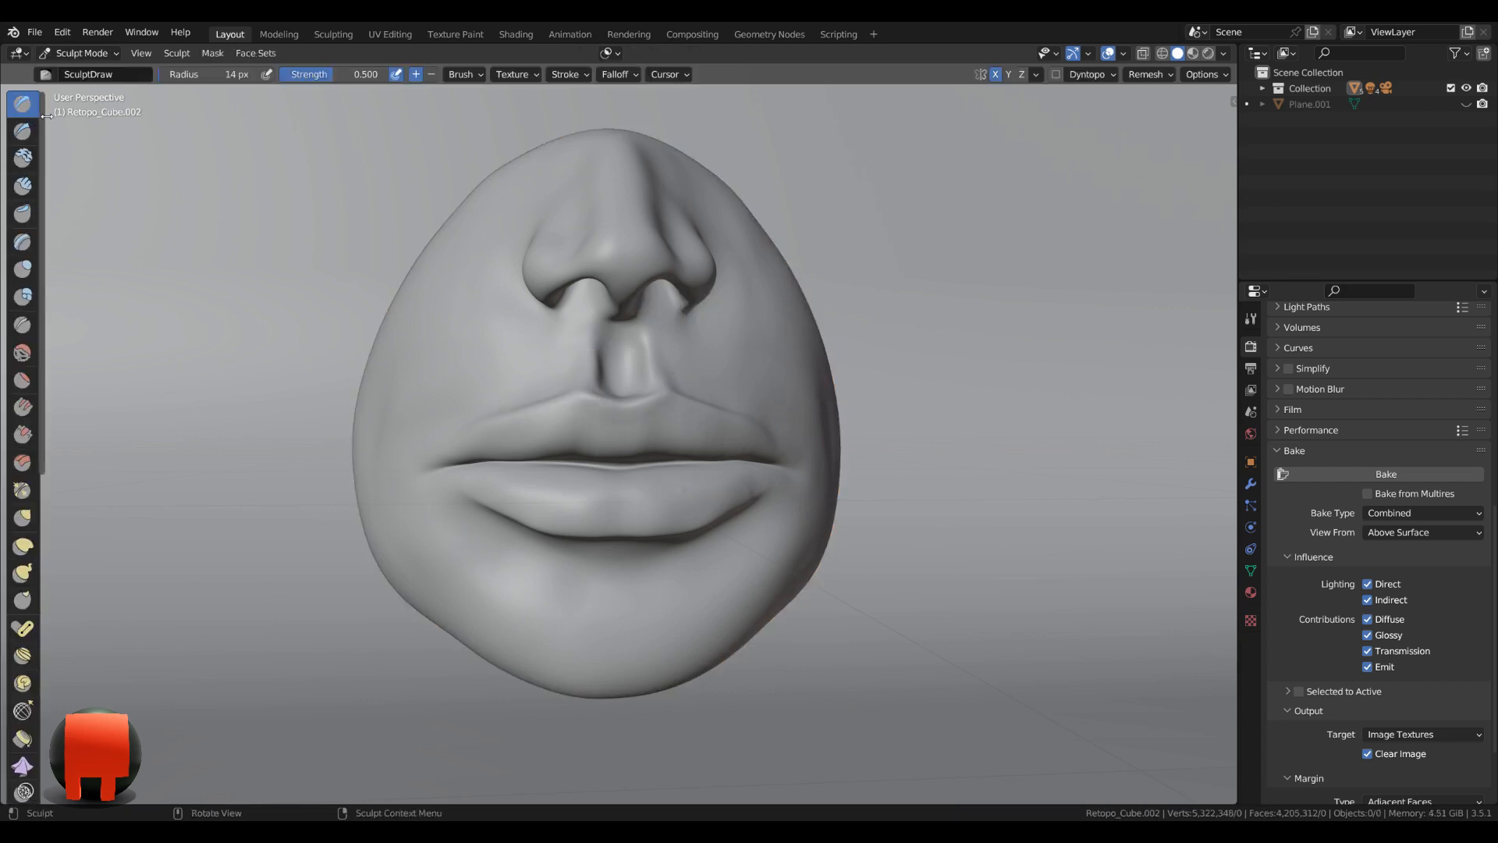
Duplicate the SculptDraw brush and name the copy "Lips Skin Stamp".
left_click_drag(46, 117, 75, 117)
left_click(45, 75)
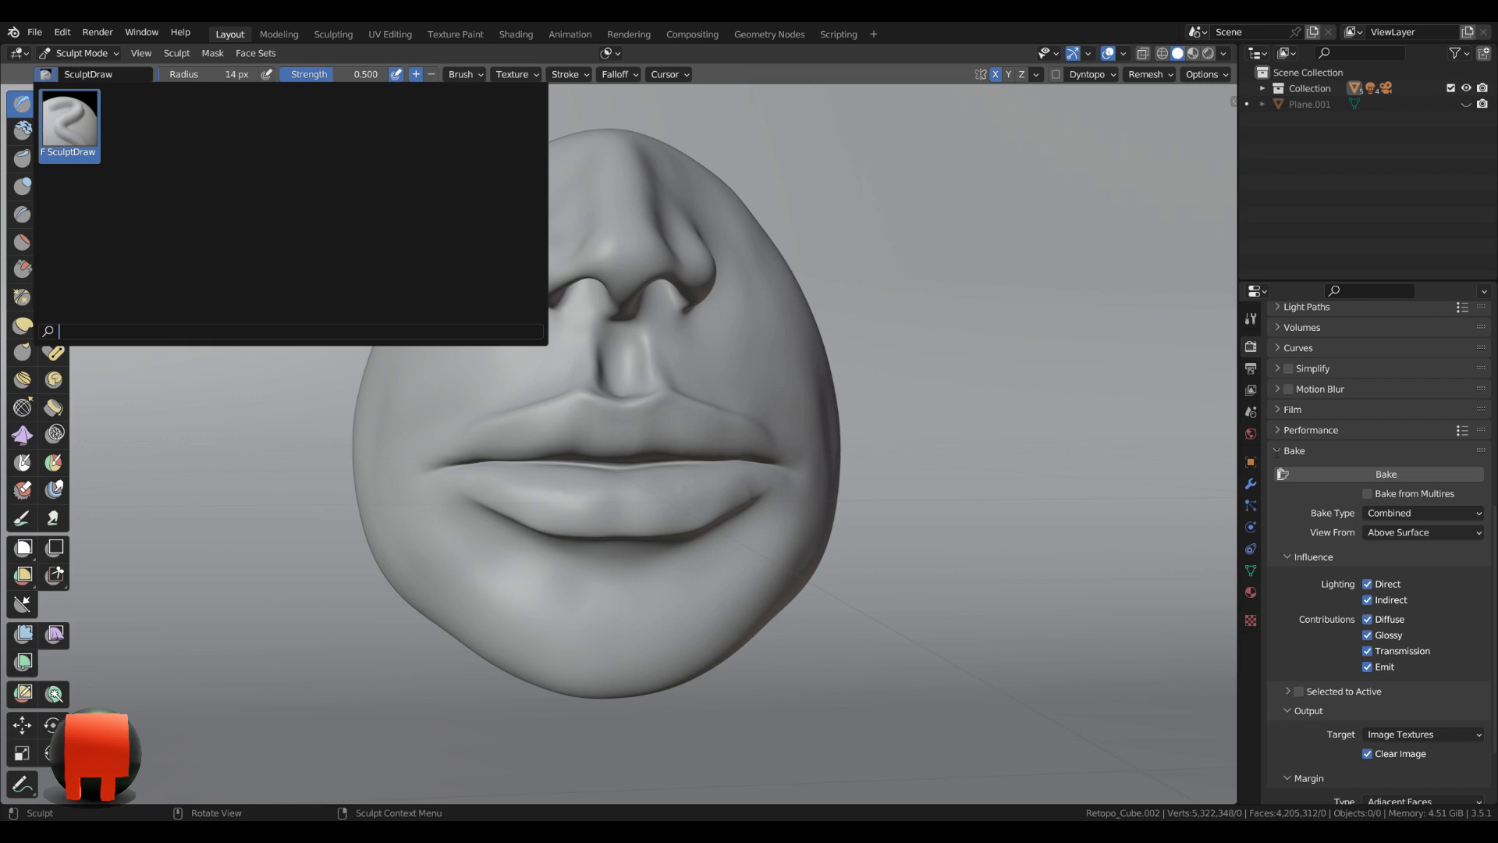
left_click(1251, 320)
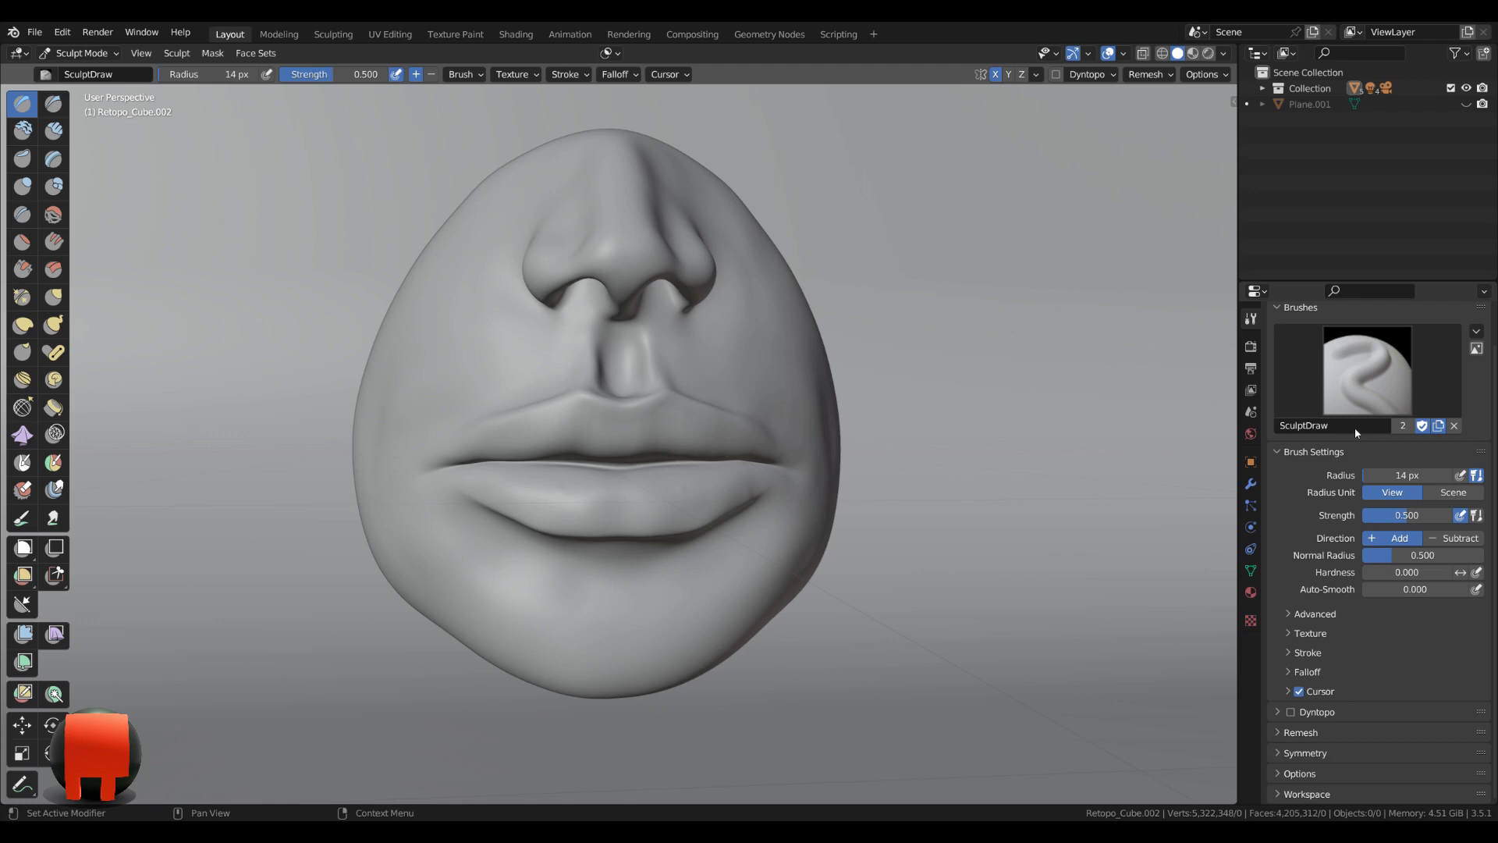
double_click(1329, 426)
type("Lips Skin Stamp")
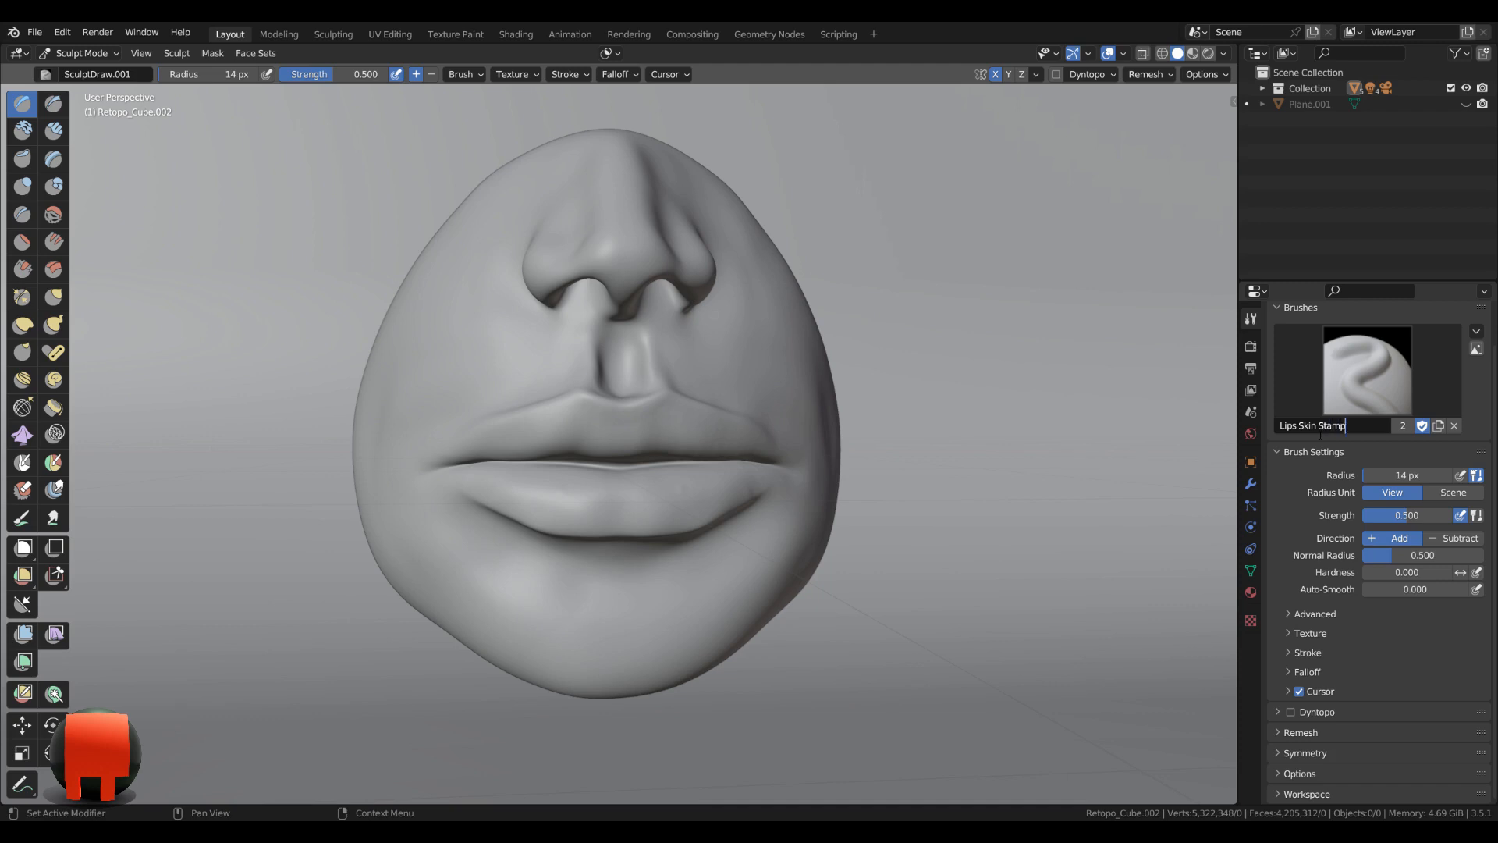
key("Return")
Add a new texture to the brush and name it "Lips Skin Stamp".
left_click(1297, 632)
scroll(1323, 617, "down", 5)
left_click(1356, 540)
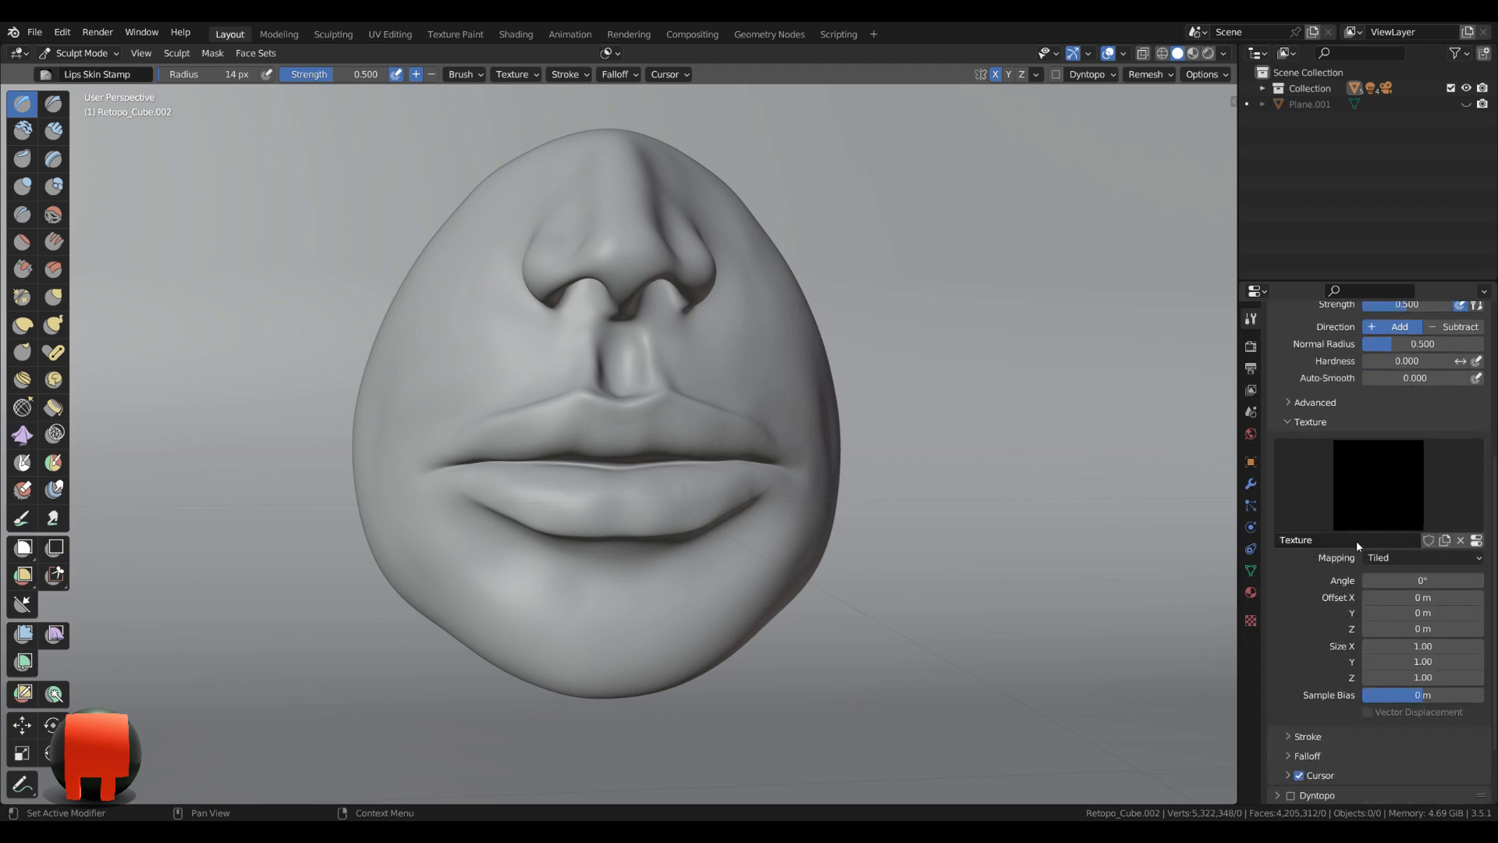
left_click(1350, 540)
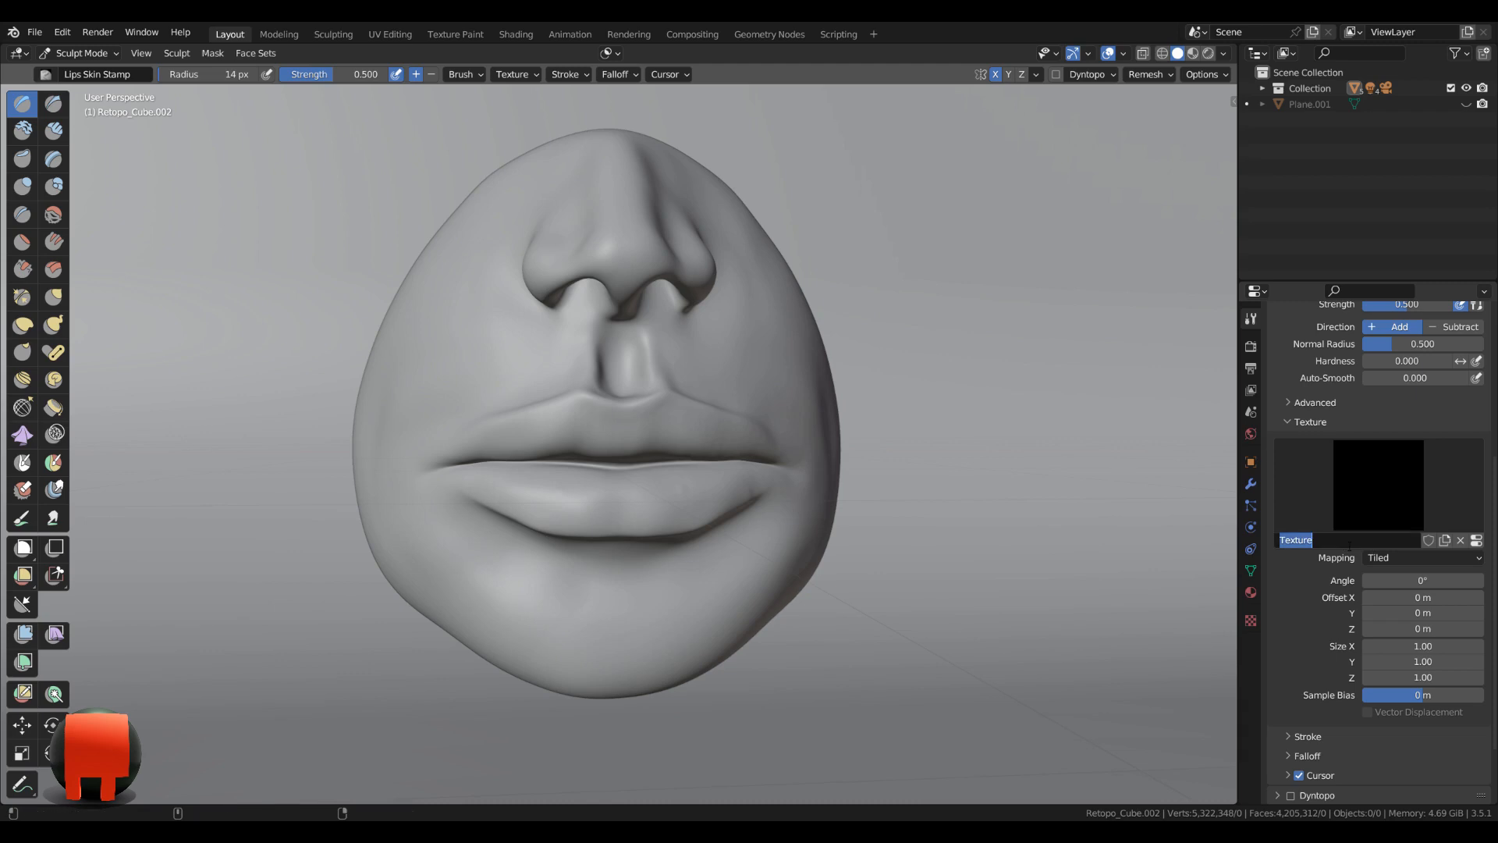
type("Lips Sk")
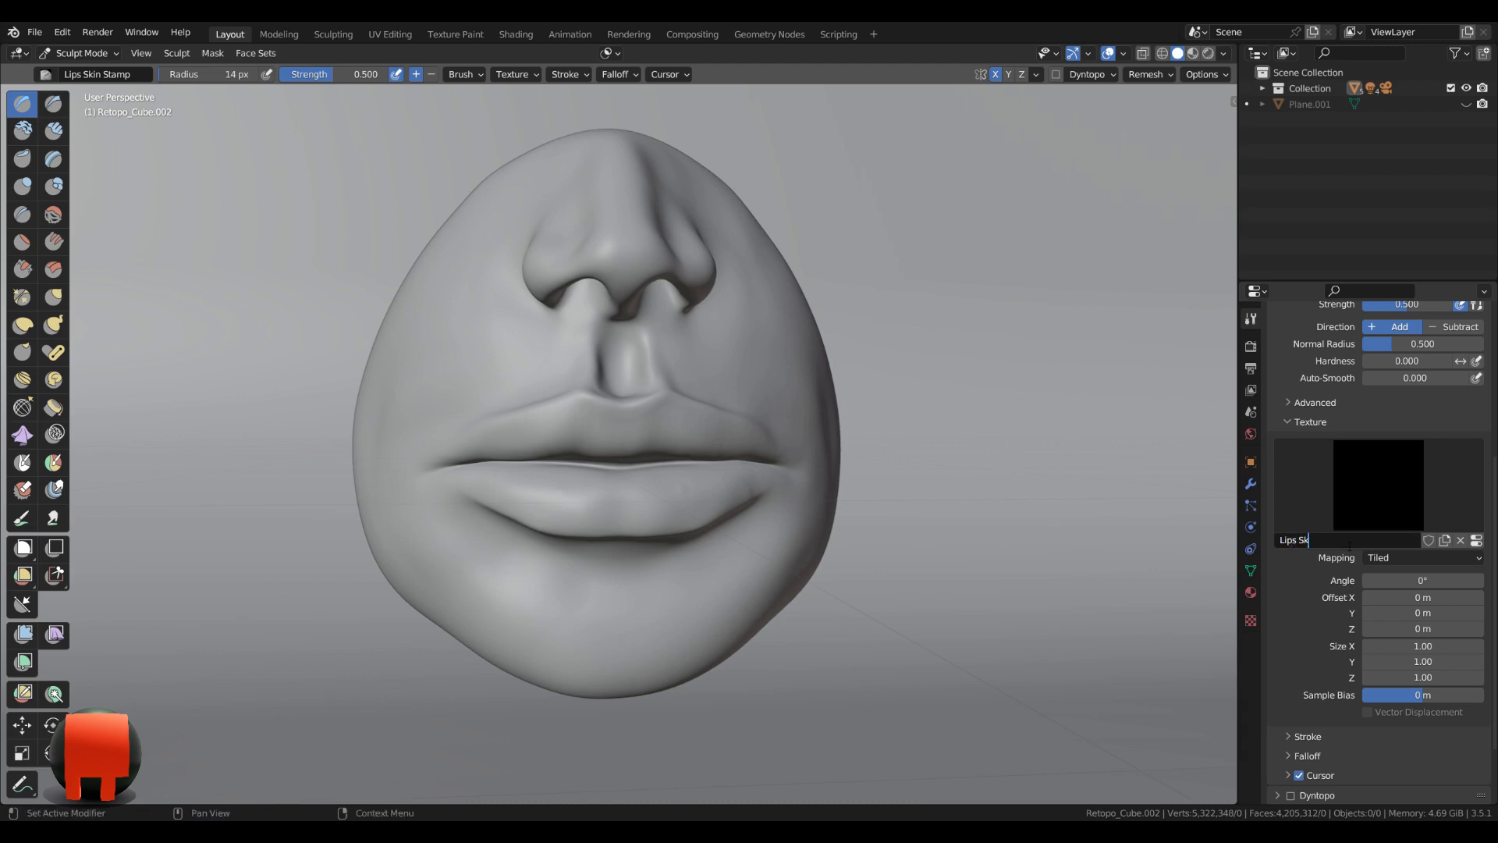
type("in Stap")
key("Return")
Set the brush's texture mapping to Area Plane and its stroke method to Anchored.
left_click(1388, 557)
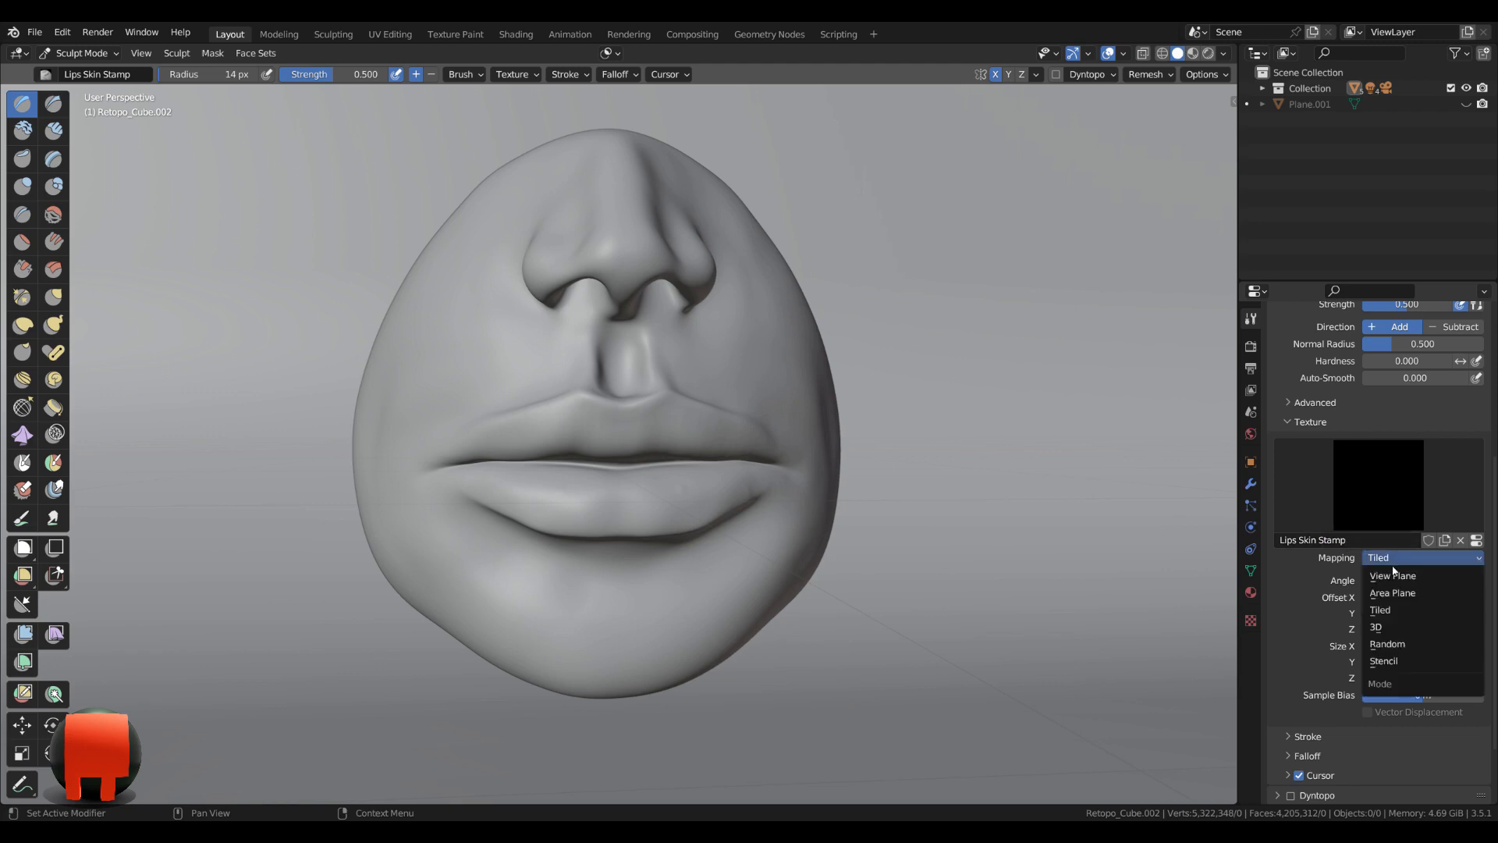
left_click(1431, 592)
scroll(1296, 651, "down", 4)
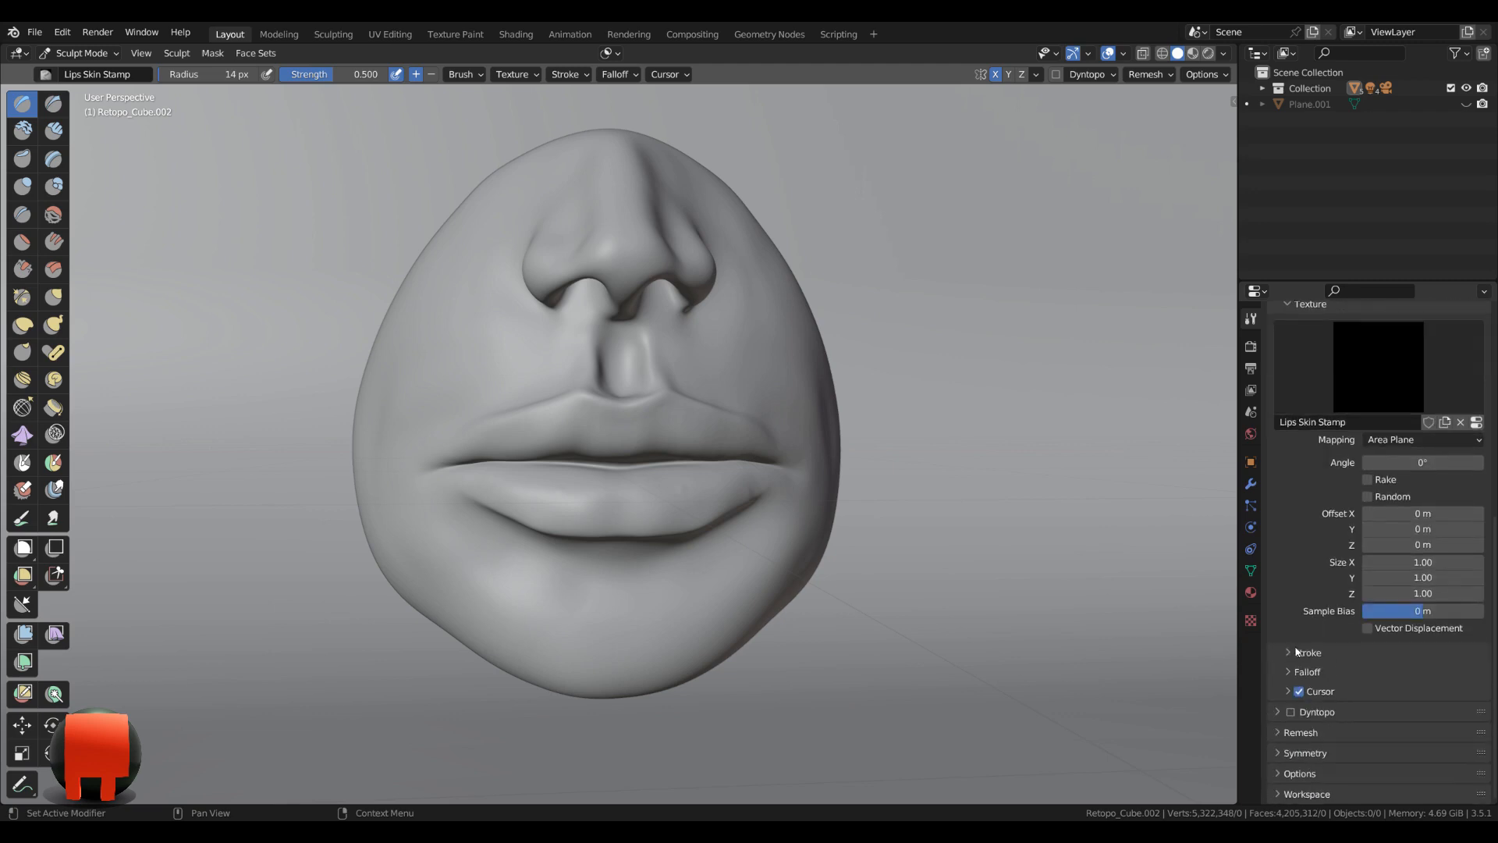
left_click(1297, 651)
scroll(1326, 624, "down", 4)
left_click(1405, 535)
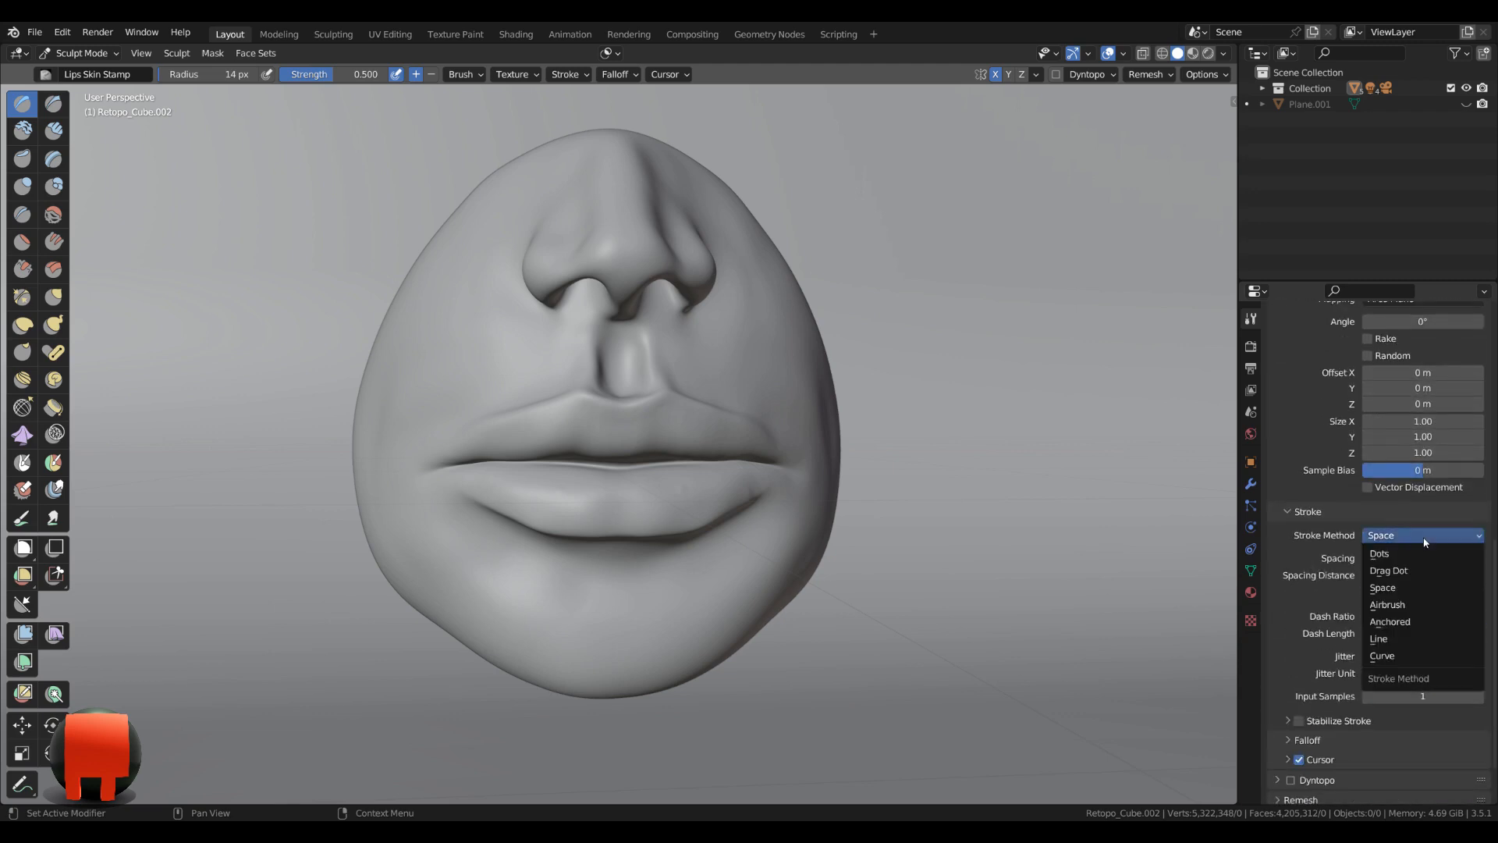
left_click(1423, 620)
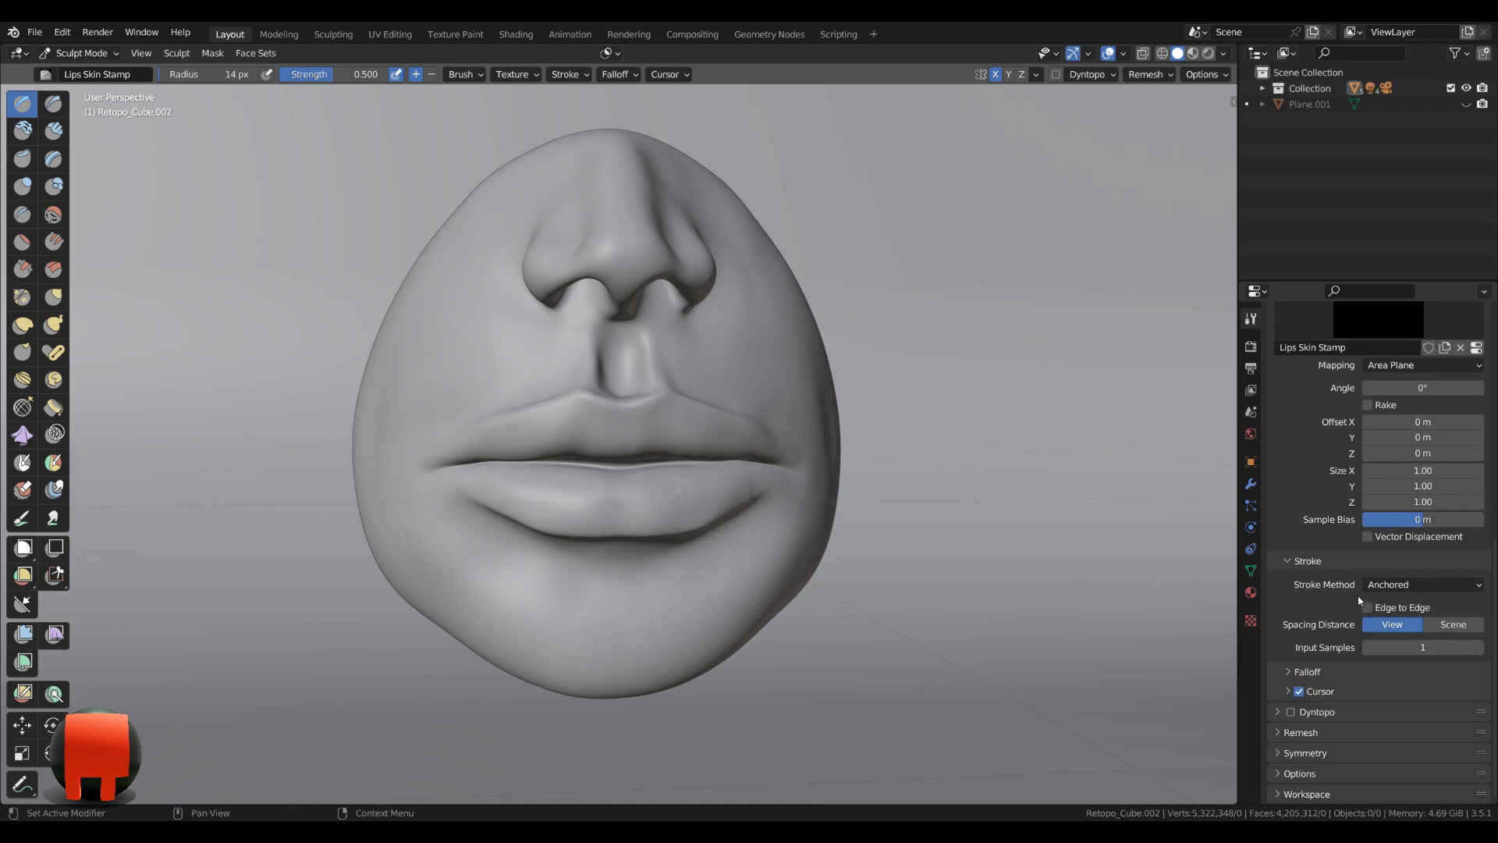
Load the saved Stamp Lips Skin image into the brush's Lips Skin Stamp texture.
left_click(1251, 622)
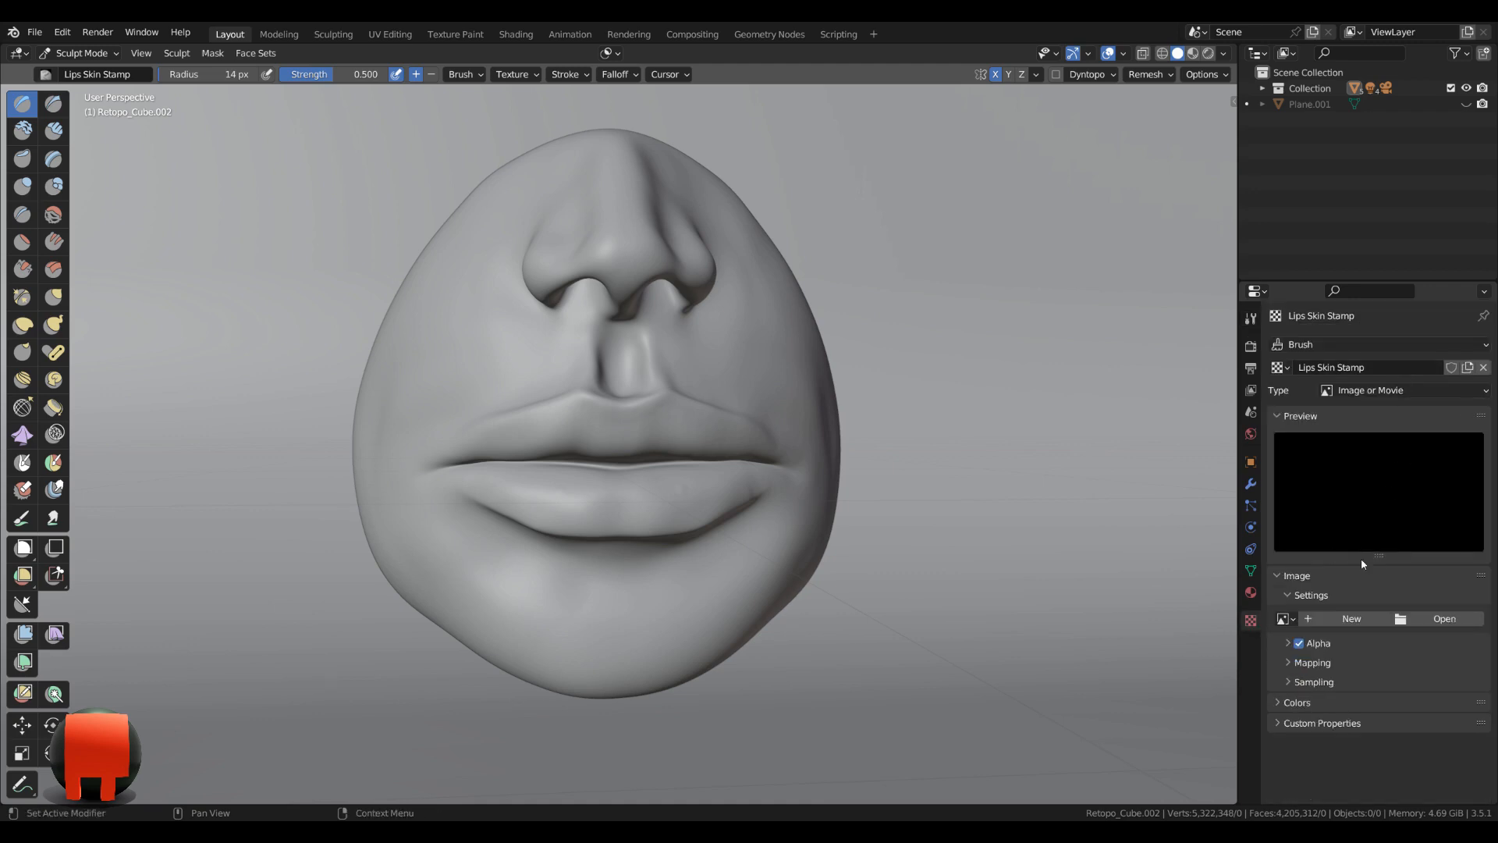
left_click(1441, 619)
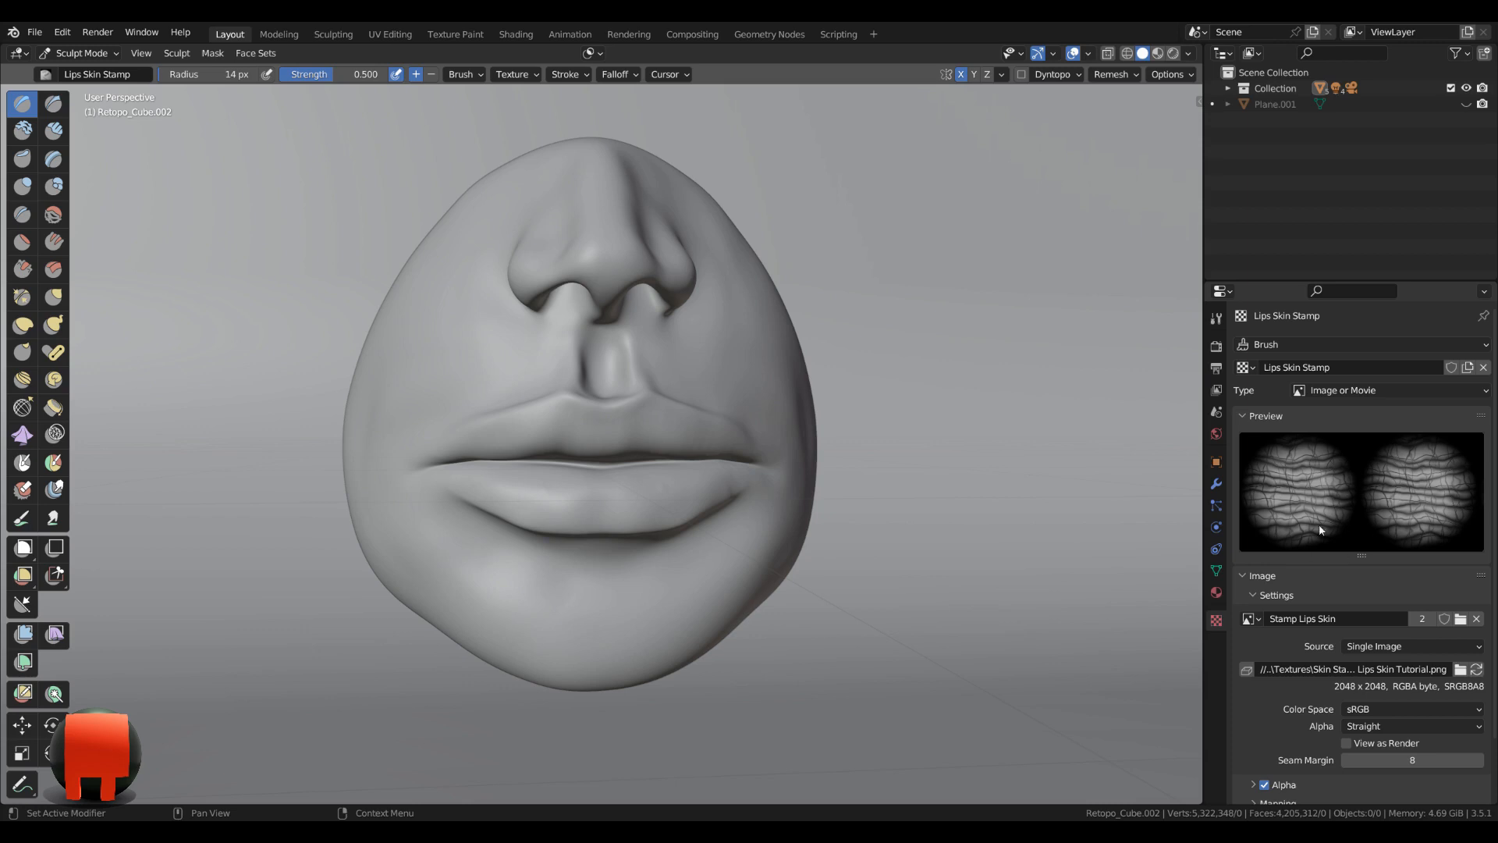
Turn off X-axis sculpt symmetry and set the stamp brush's strength to 0.25.
scroll(877, 495, "up", 5)
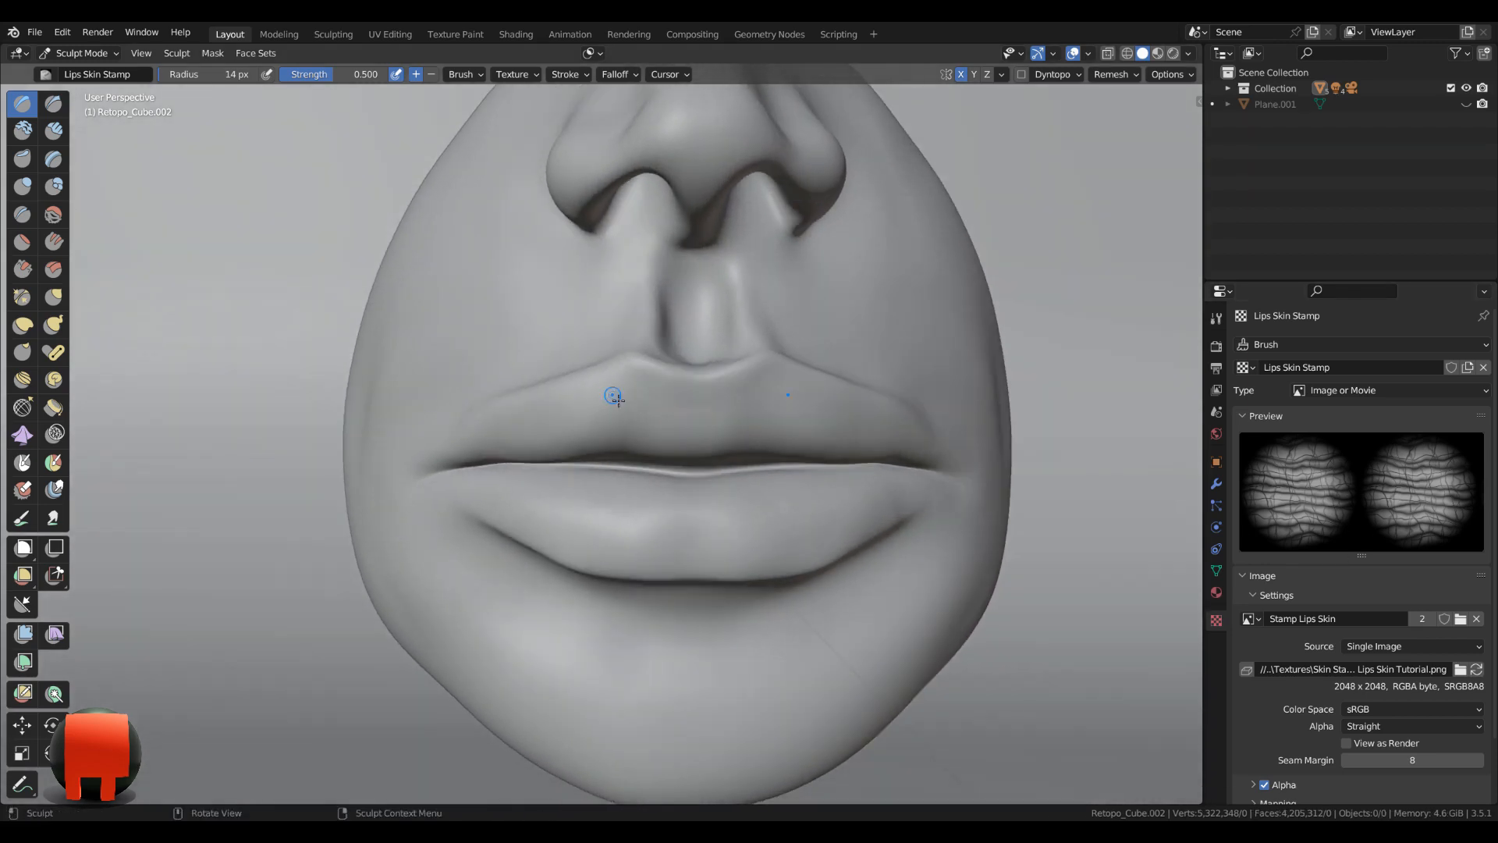
middle_click_drag(614, 398, 960, 110)
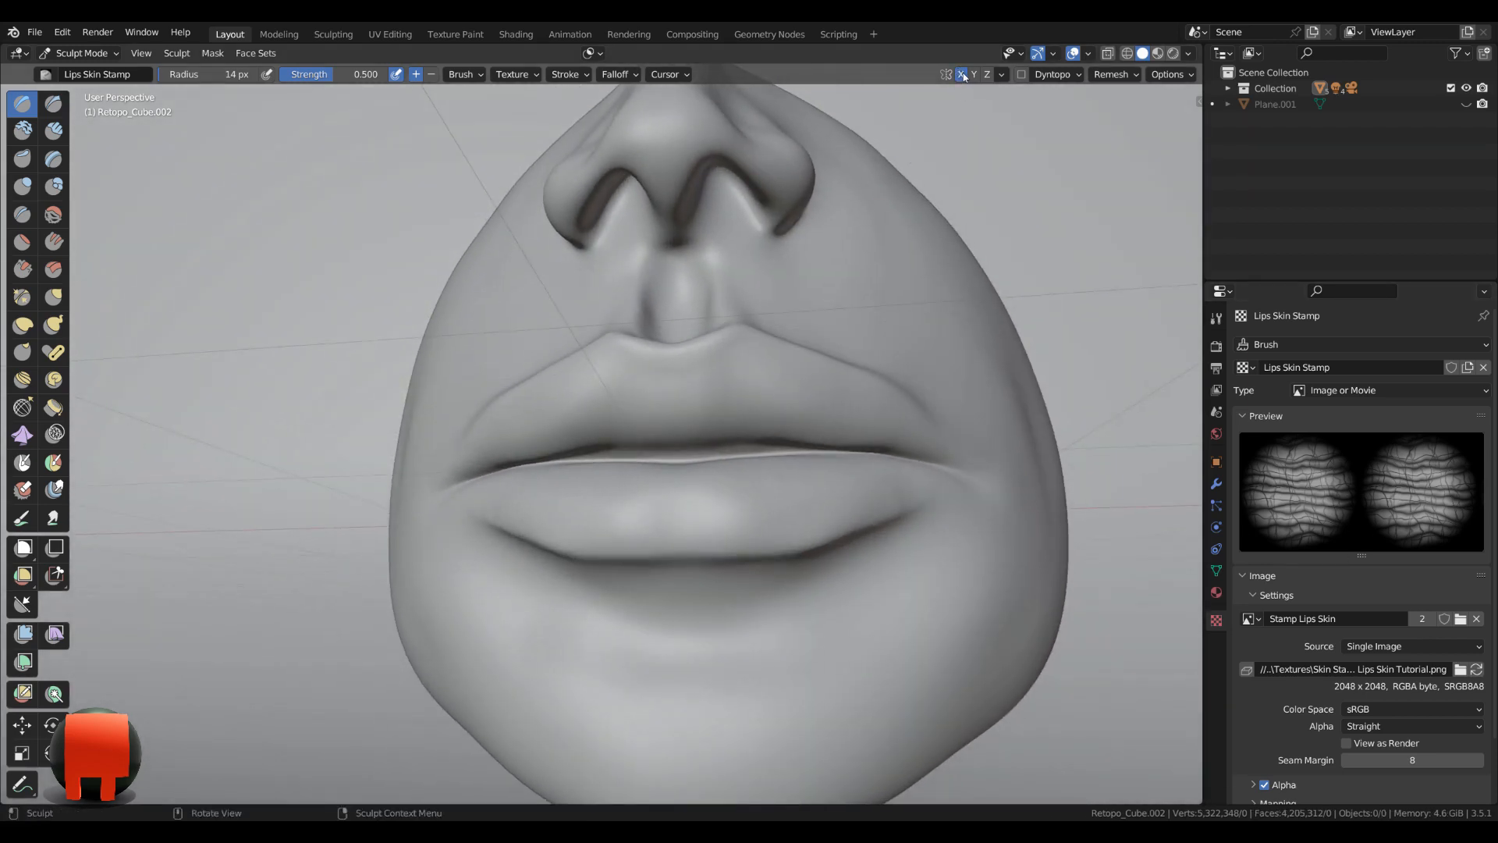
middle_click_drag(368, 256, 411, 268)
scroll(602, 358, "up", 1)
middle_click_drag(603, 358, 812, 224)
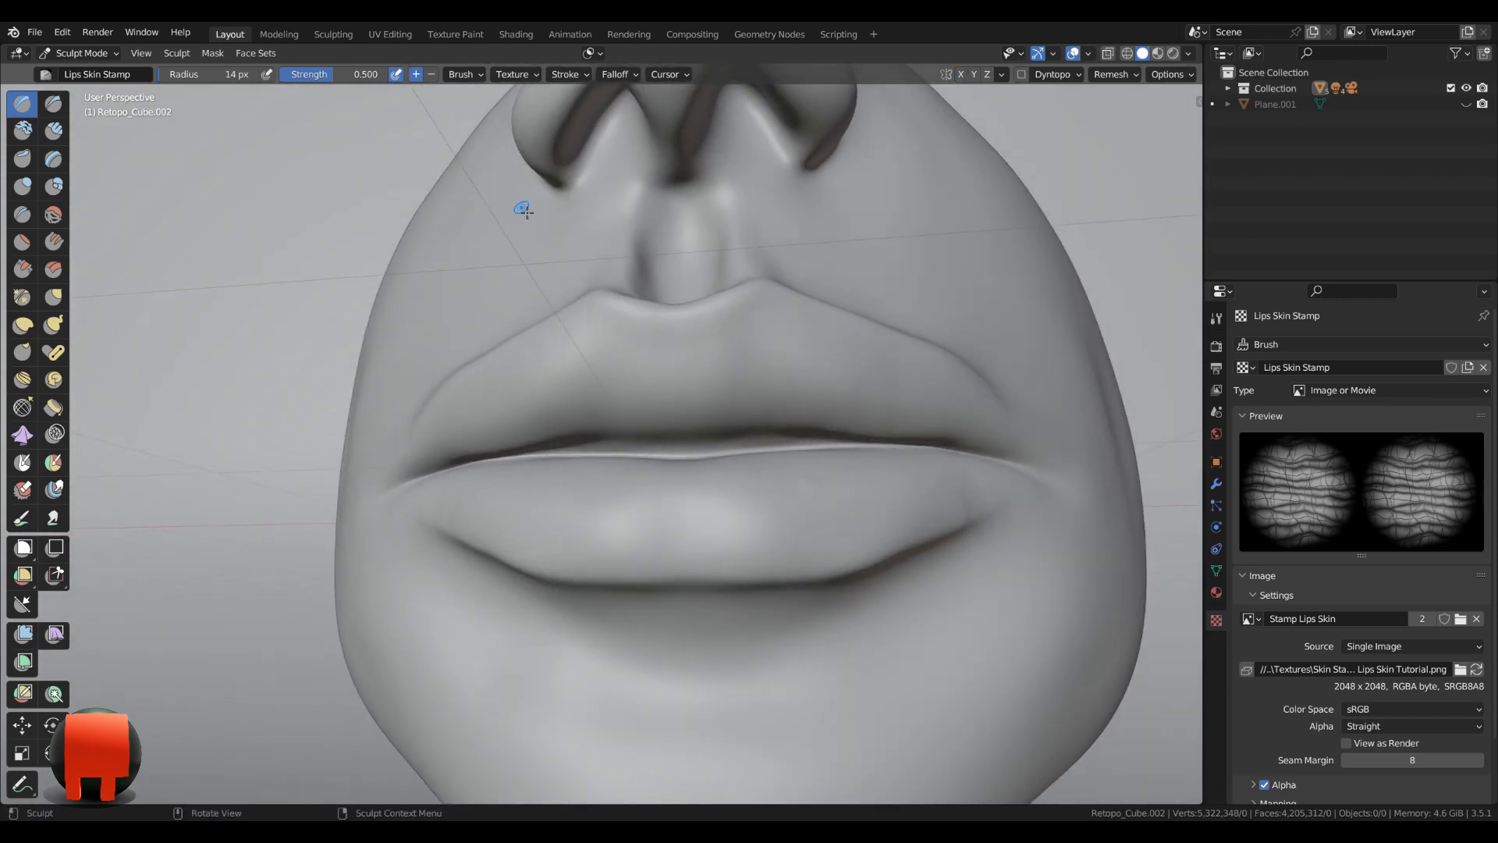
left_click(331, 75)
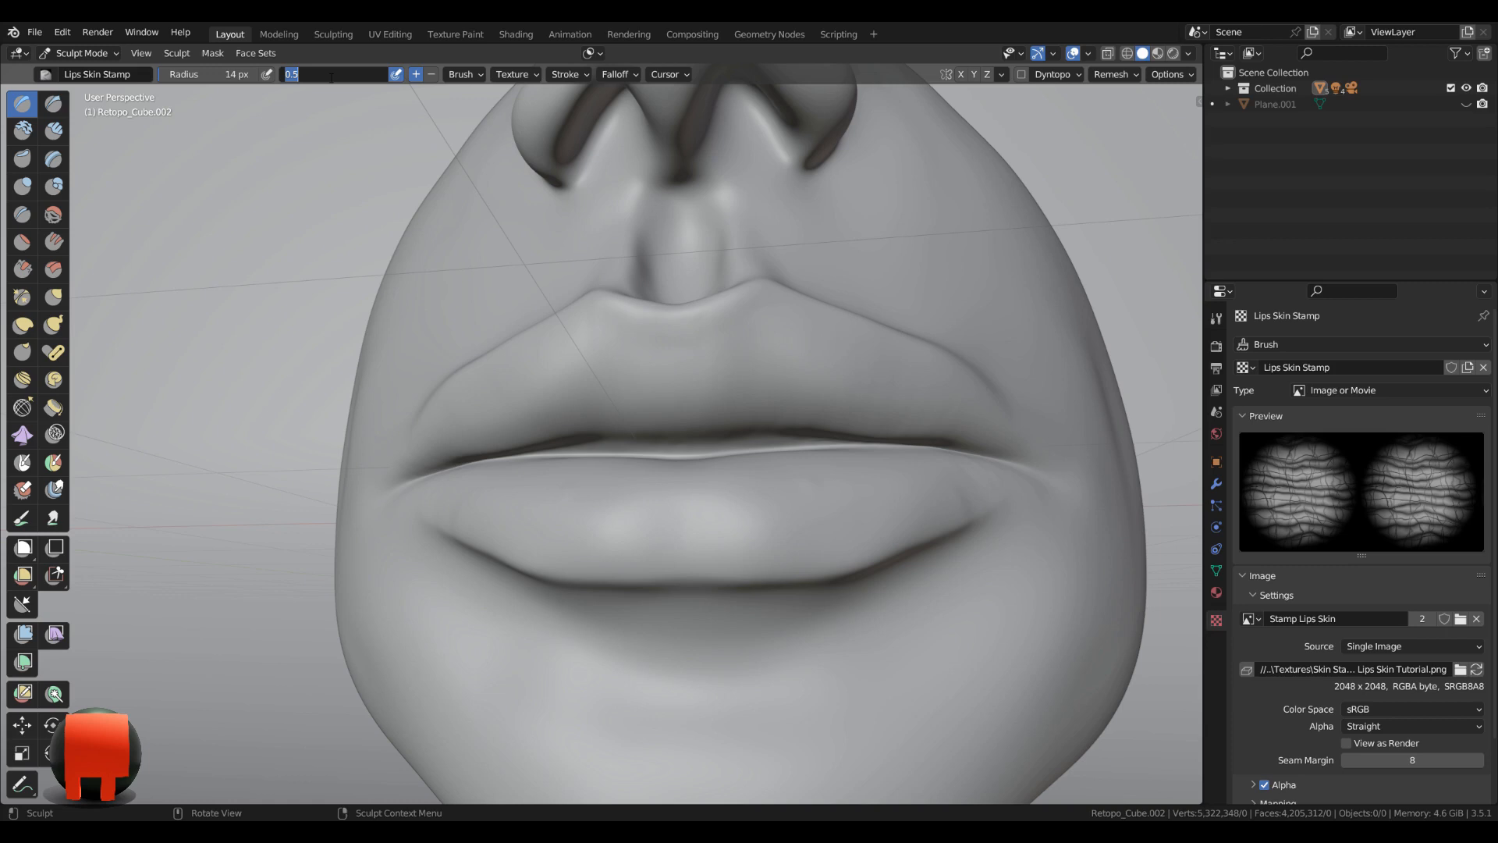
type("0.25")
key("Return")
Try a stamp on the middle of the upper lip and set the brush radius to 144 px.
mouse_move(686, 367)
middle_mouse_down()
mouse_move(733, 401)
mouse_move(672, 381)
middle_mouse_up()
key("f")
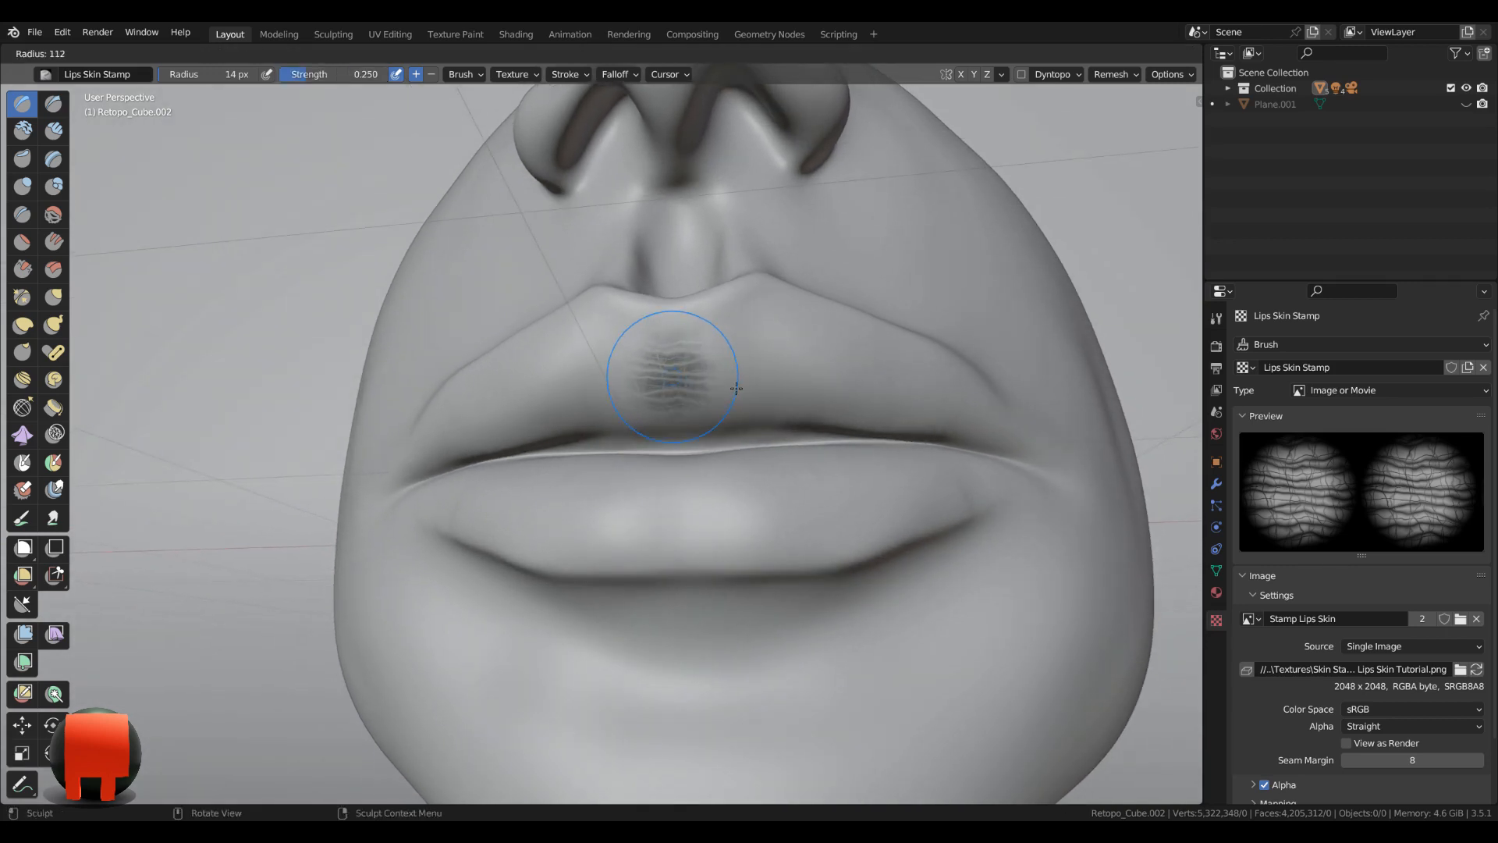
left_click(754, 392)
Try a crease stamp with horizontal lines on the upper lip below the philtrum, and undo it.
mouse_move(635, 337)
middle_mouse_down()
mouse_move(672, 335)
mouse_move(662, 325)
middle_mouse_up()
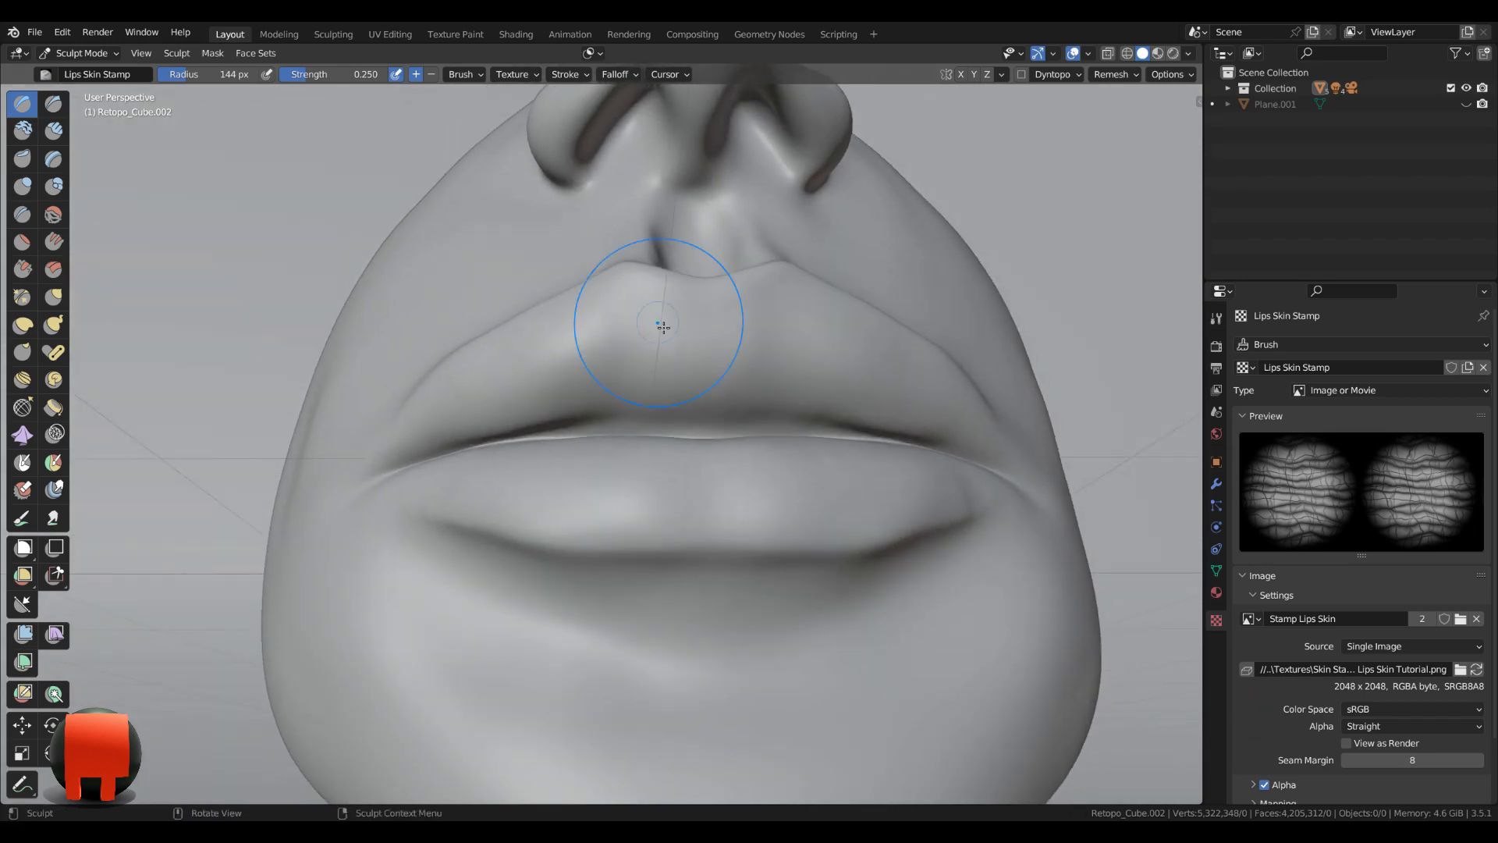
left_click_drag(632, 326, 639, 232)
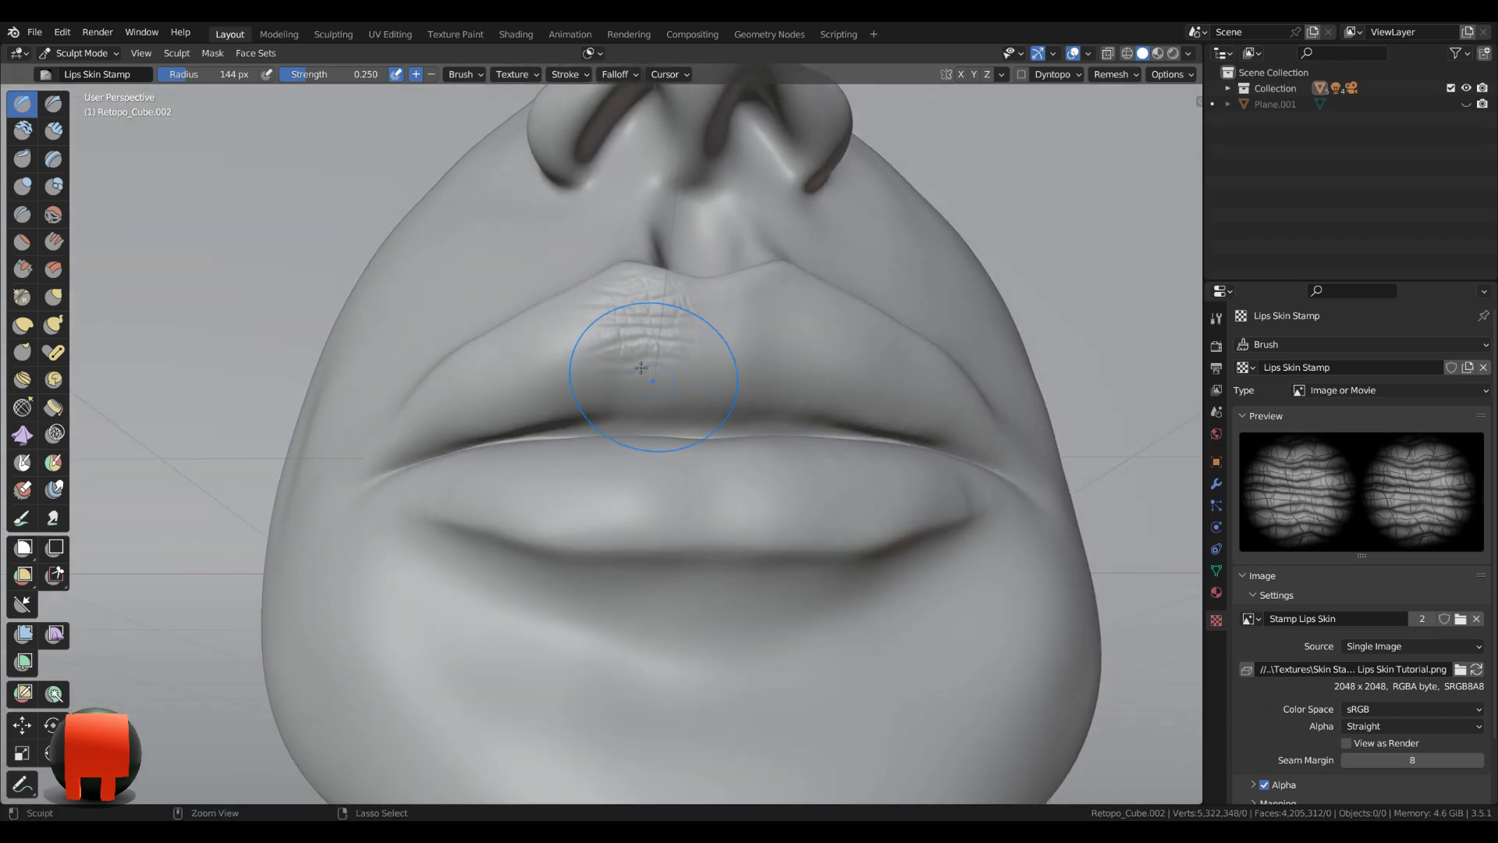
key("ctrl+z")
Stamp the crease texture across the whole upper lip from the centre to both corners, with the creases running vertically.
left_click_drag(641, 352, 751, 327)
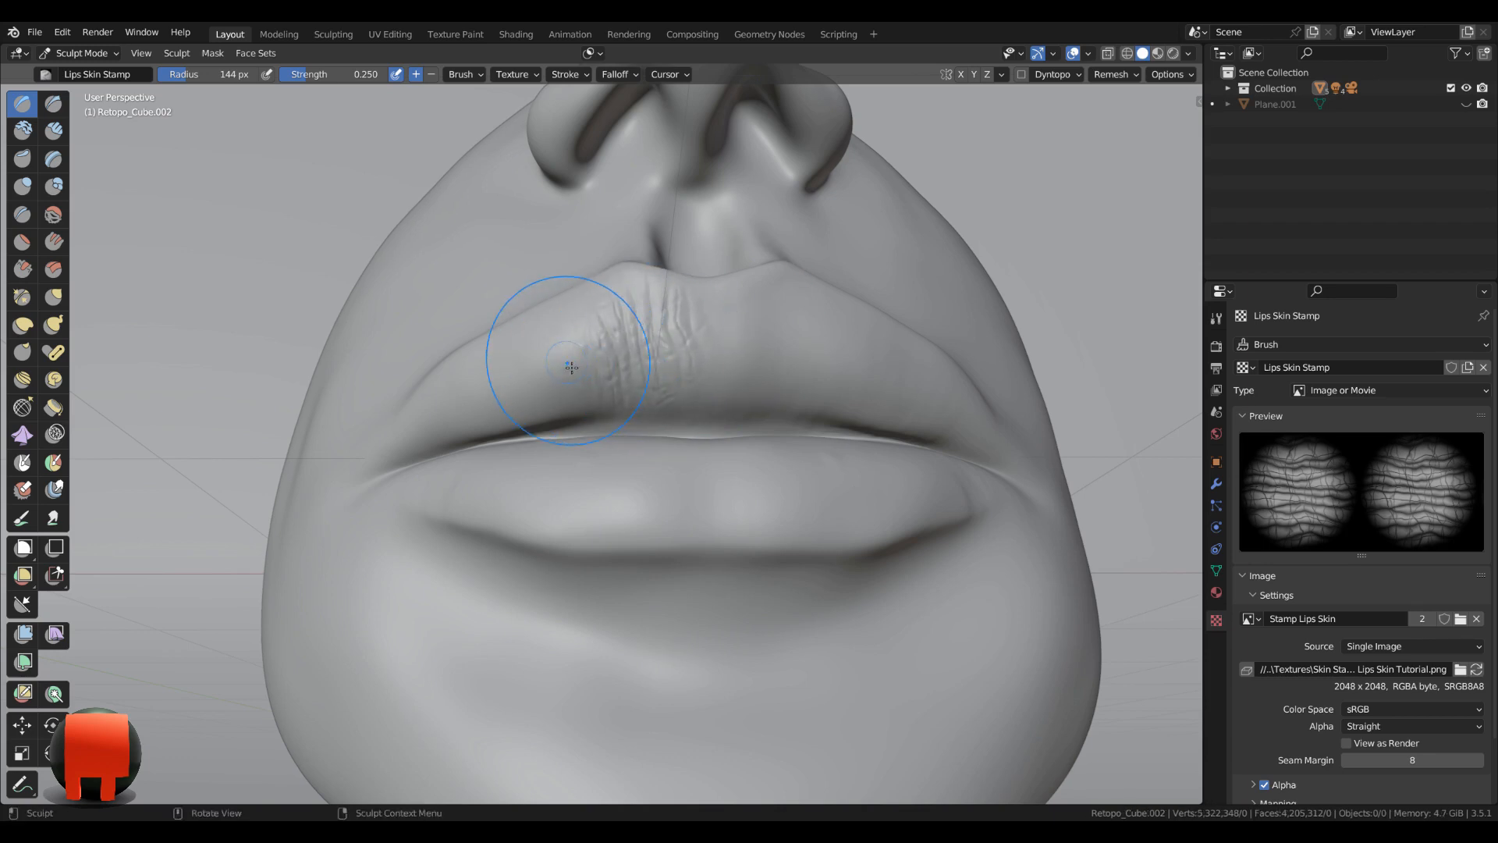
mouse_move(570, 364)
left_mouse_down()
mouse_move(484, 393)
mouse_move(471, 427)
left_mouse_up()
left_click_drag(495, 385, 572, 347)
left_click_drag(759, 367, 642, 392)
mouse_move(851, 354)
left_mouse_down()
mouse_move(906, 405)
mouse_move(944, 416)
left_mouse_up()
mouse_move(989, 434)
middle_mouse_down("shift")
mouse_move(903, 385)
mouse_move(541, 333)
middle_mouse_up("shift")
middle_click_drag(470, 264, 437, 313)
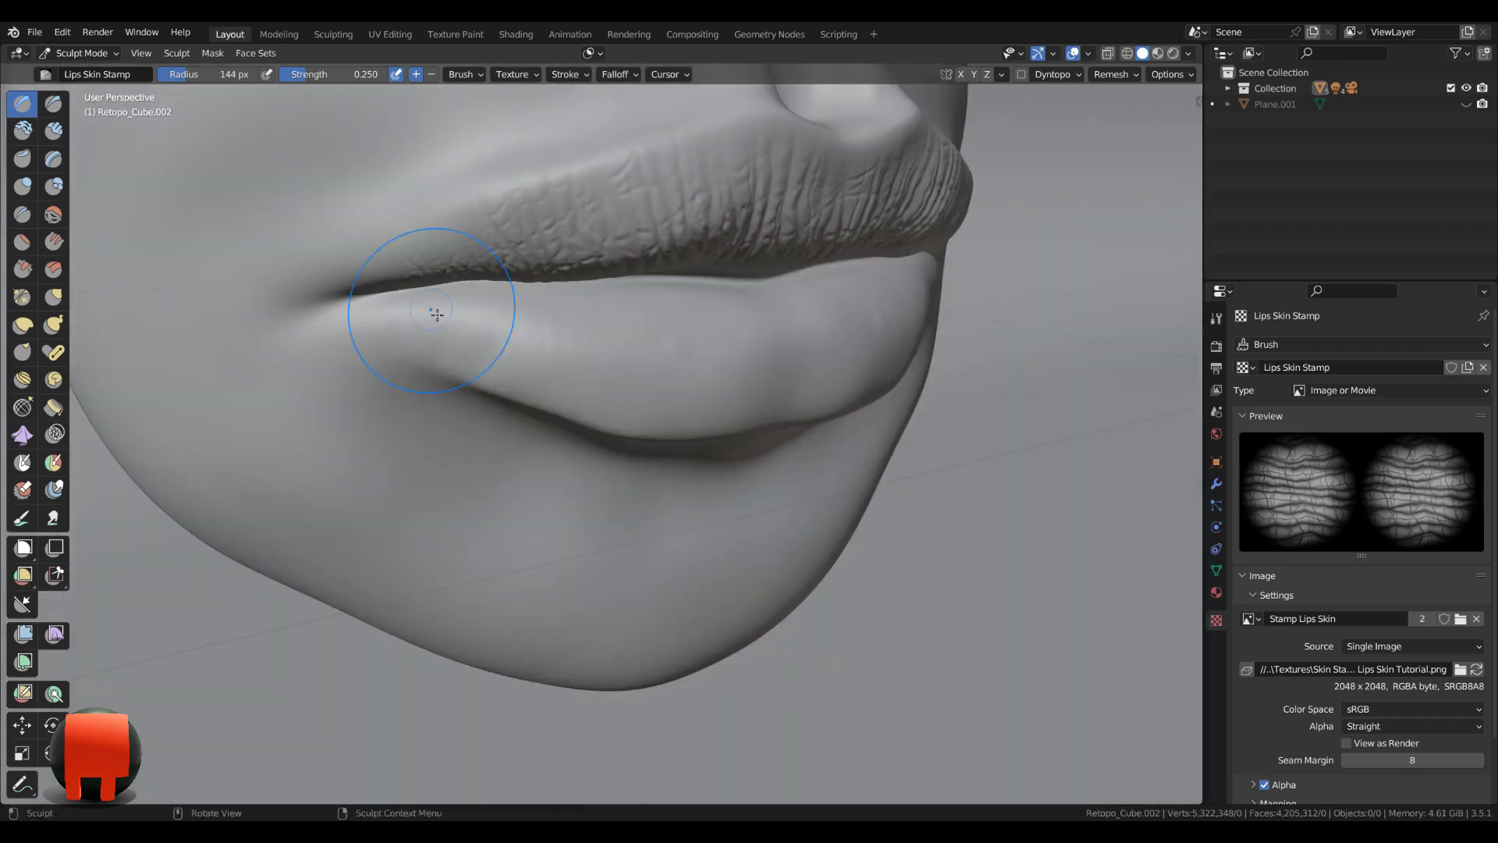
Stamp vertical creases along the whole lower lip from one mouth corner to the other.
middle_click_drag(527, 334, 559, 395)
left_click_drag(560, 395, 593, 425)
middle_click_drag(593, 425, 870, 472)
scroll(869, 471, "down", 3)
middle_click_drag(850, 415, 571, 466)
middle_click_drag(843, 468, 726, 458)
scroll(830, 424, "up", 2)
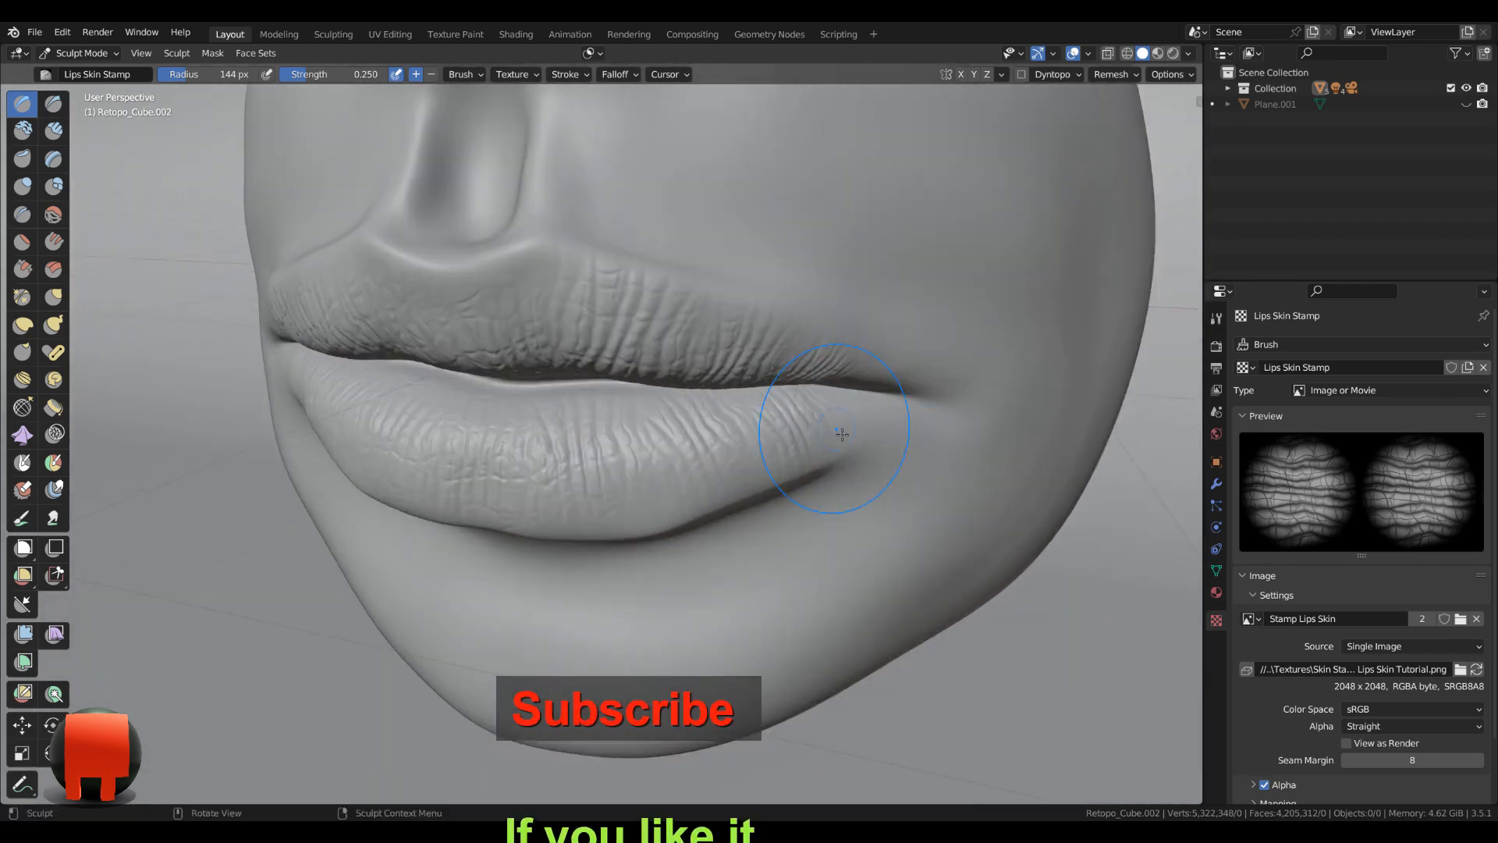
middle_click_drag(936, 414, 863, 374)
scroll(657, 364, "up", 3)
middle_click_drag(484, 375, 877, 427)
Switch to the Smooth brush and set its strength to 0.200.
scroll(658, 365, "down", 5)
scroll(919, 384, "up", 4)
scroll(920, 385, "down", 4)
scroll(876, 428, "up", 4)
left_click_drag(353, 74, 300, 75)
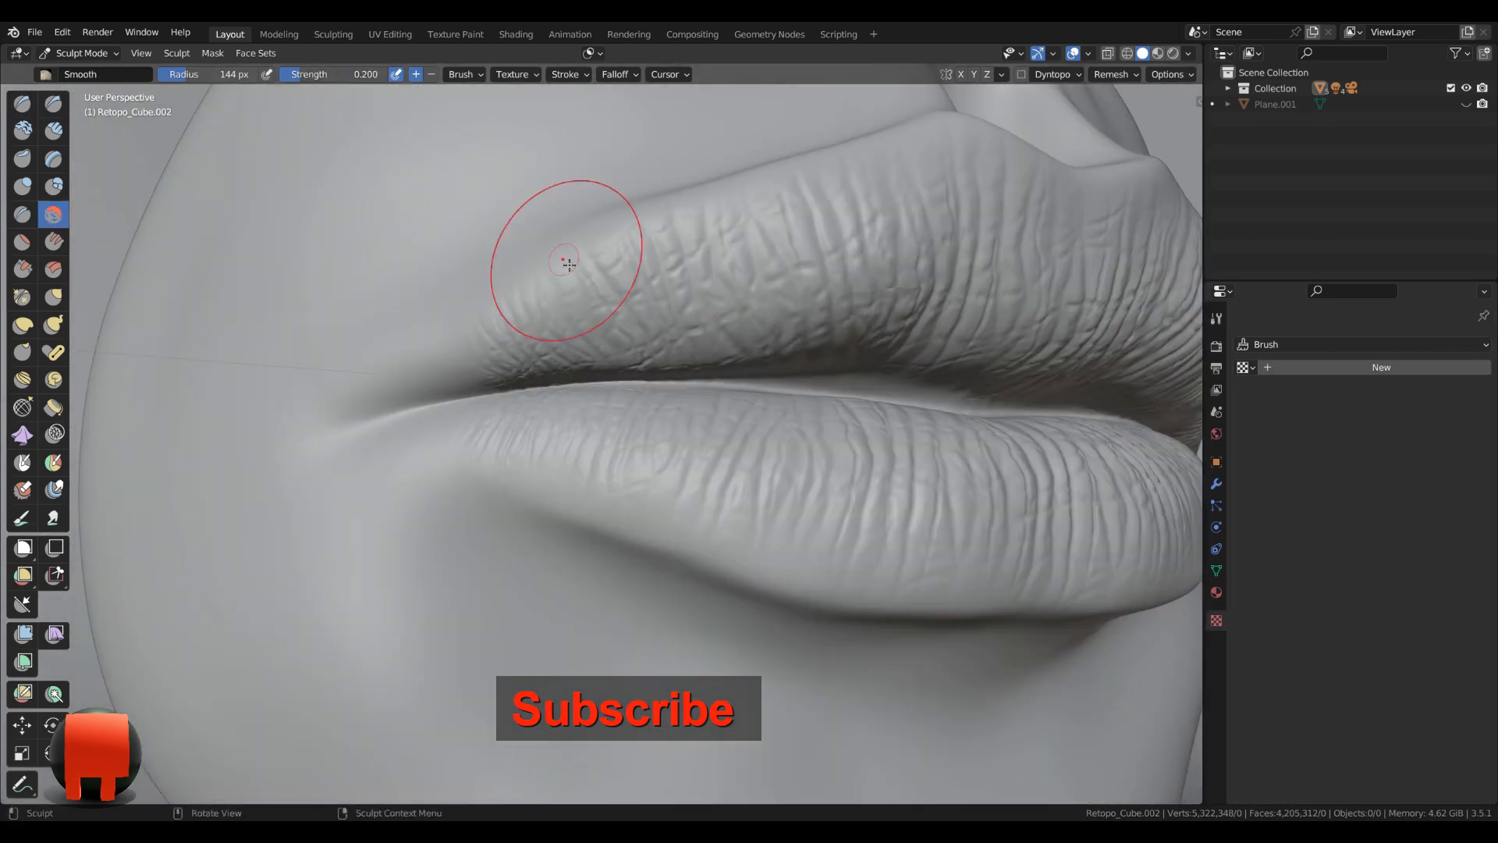
Smooth the stamped creases along the outer borders of the upper and lower lips with the Smooth brush.
scroll(578, 455, "down", 3)
scroll(578, 455, "up", 3)
middle_click_drag(579, 455, 485, 480)
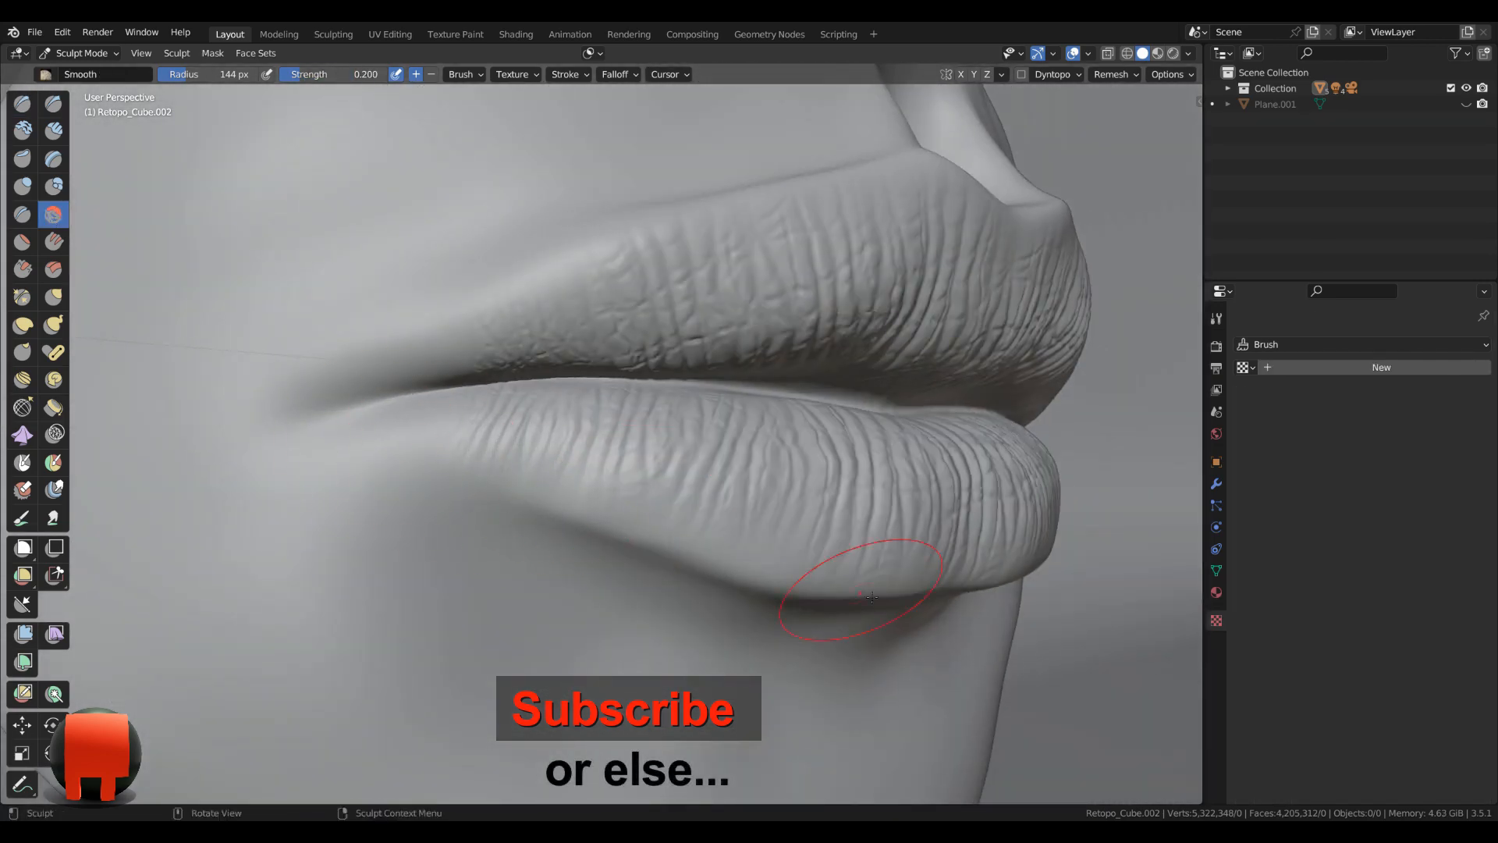
scroll(872, 597, "down", 3)
middle_click_drag(867, 577, 616, 492)
scroll(960, 367, "up", 4)
mouse_move(695, 312)
middle_mouse_down()
mouse_move(793, 291)
mouse_move(726, 300)
middle_mouse_up()
scroll(793, 291, "down", 4)
left_click_drag(558, 300, 588, 311)
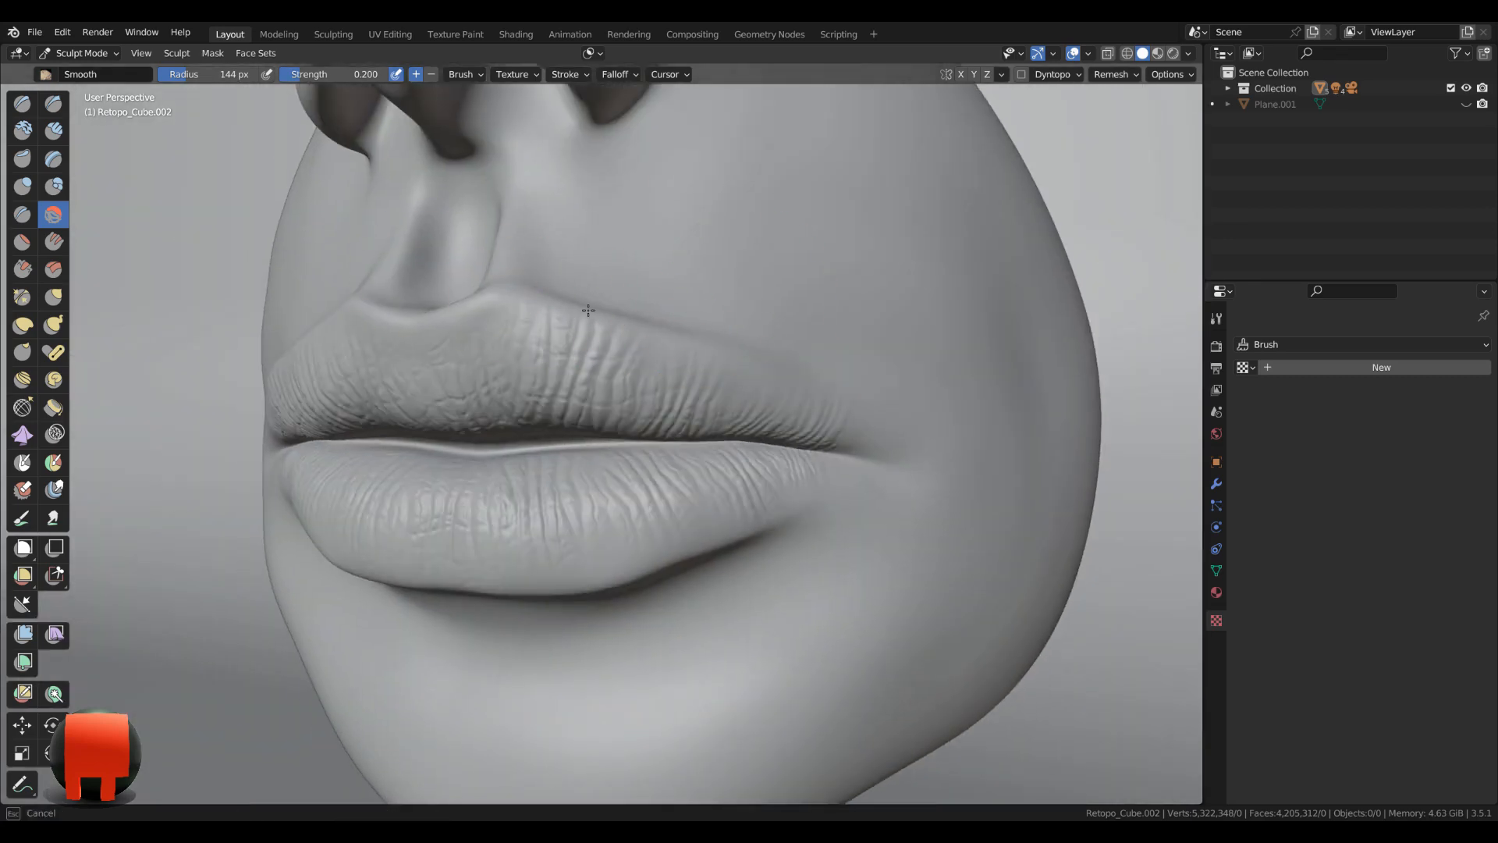